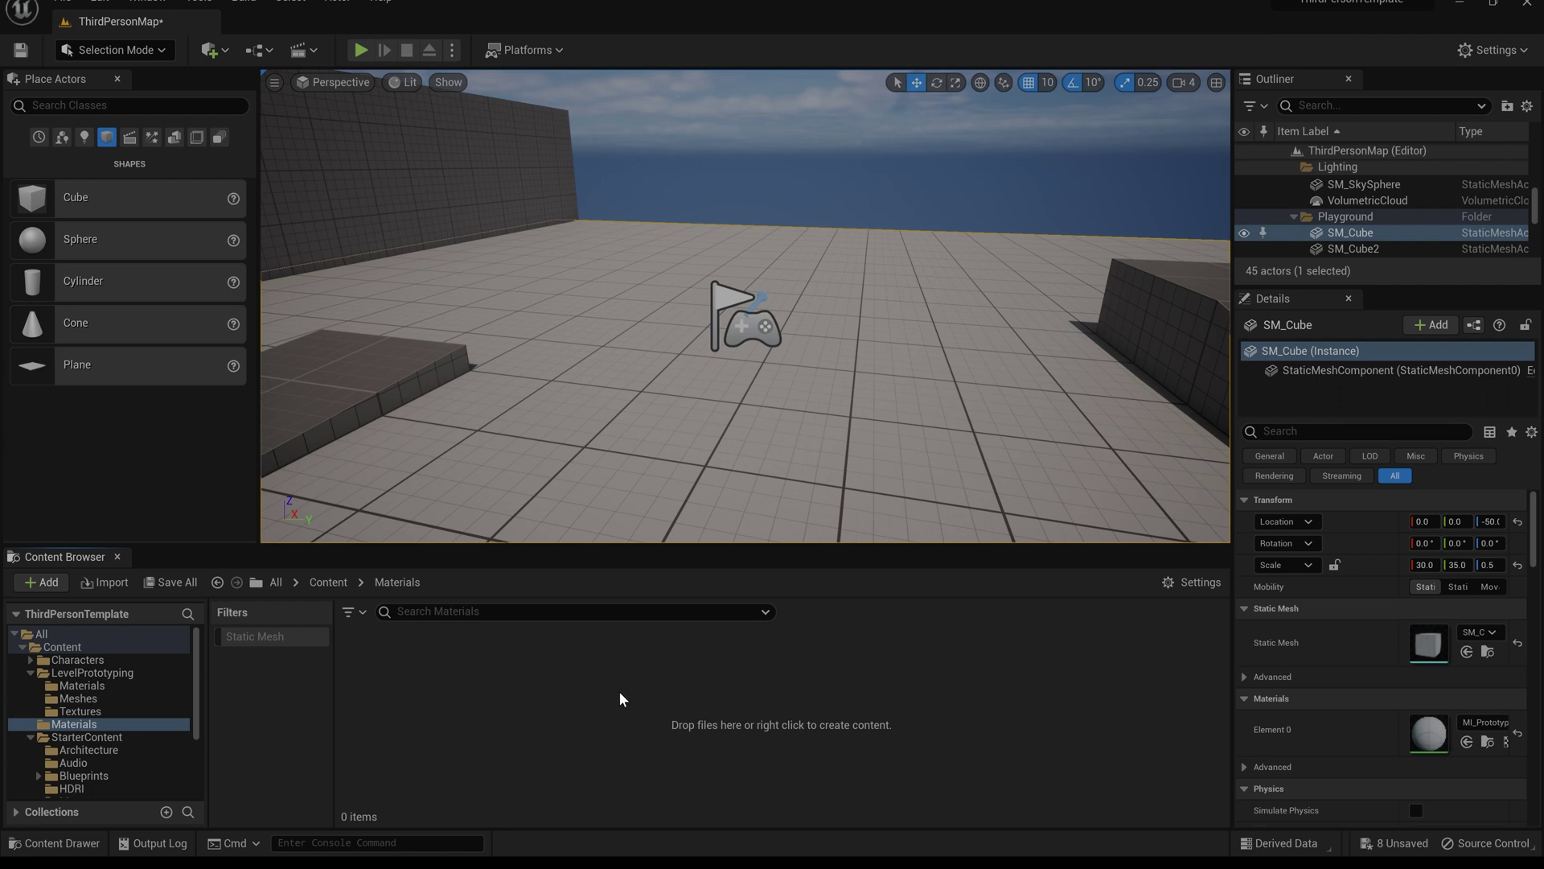
Create a new material named MAT_FirstMaterial in the Content > Materials folder.
{"action": "left_click", "coordinate": [329, 583]}
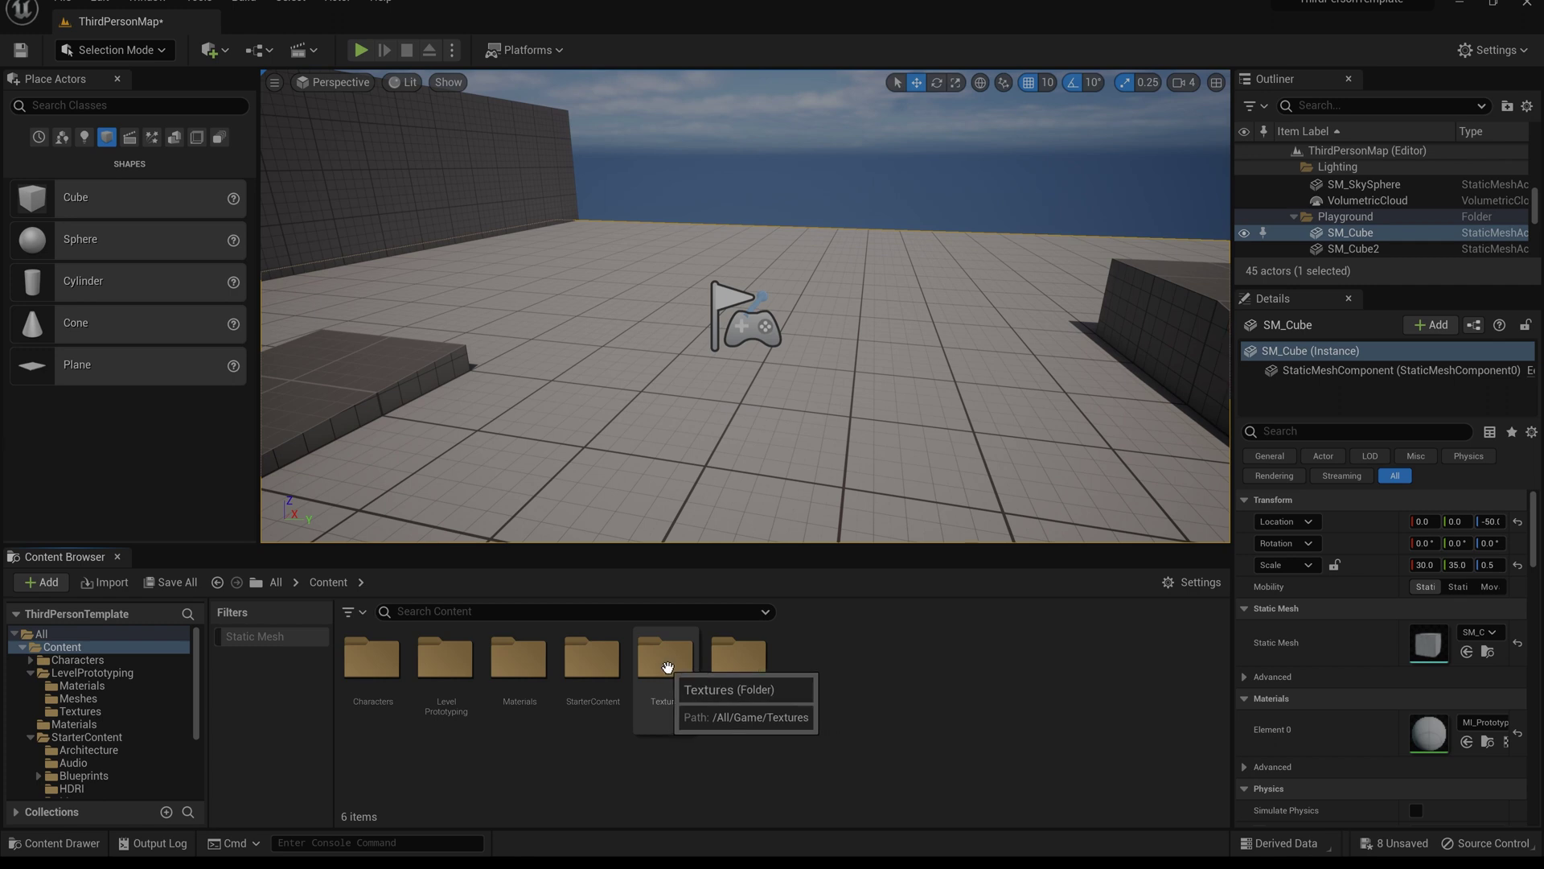
{"action": "double_click", "coordinate": [528, 669]}
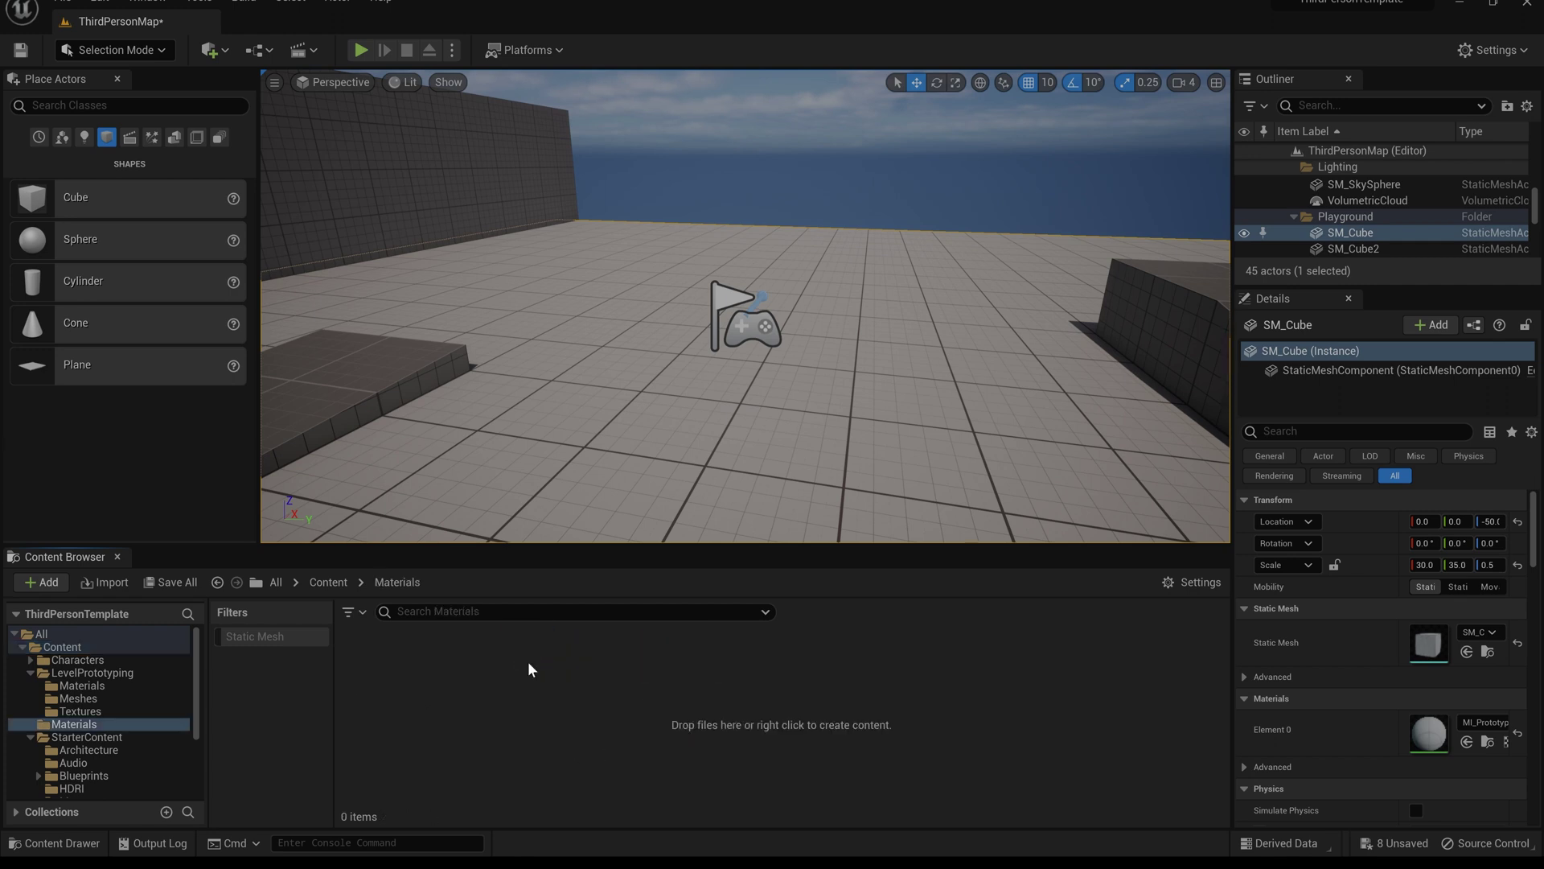
{"action": "right_click", "coordinate": [483, 707]}
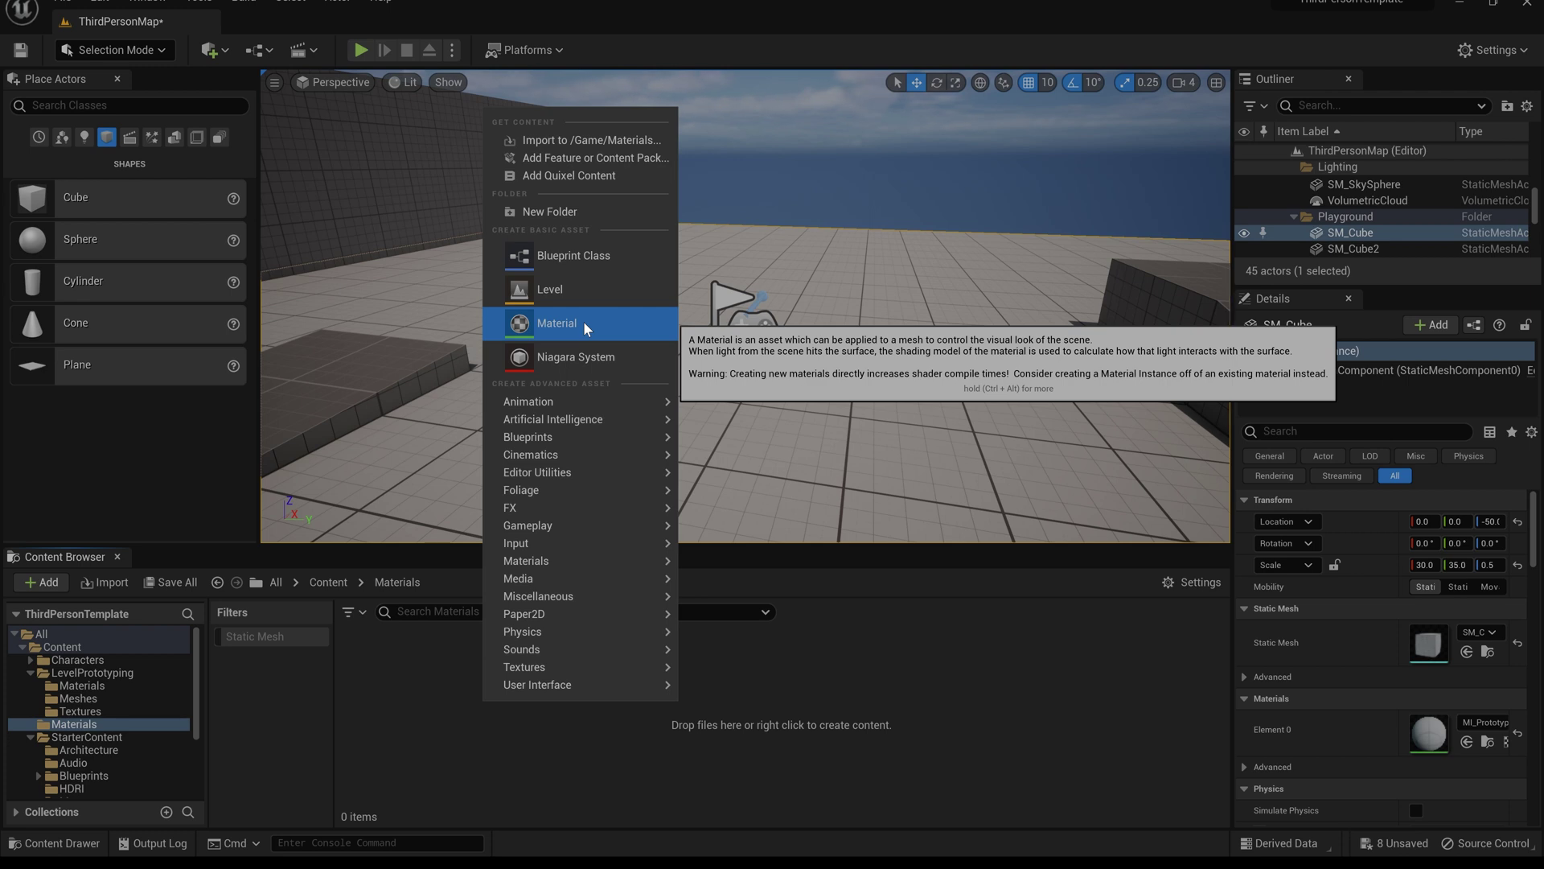
{"action": "left_click", "coordinate": [586, 329]}
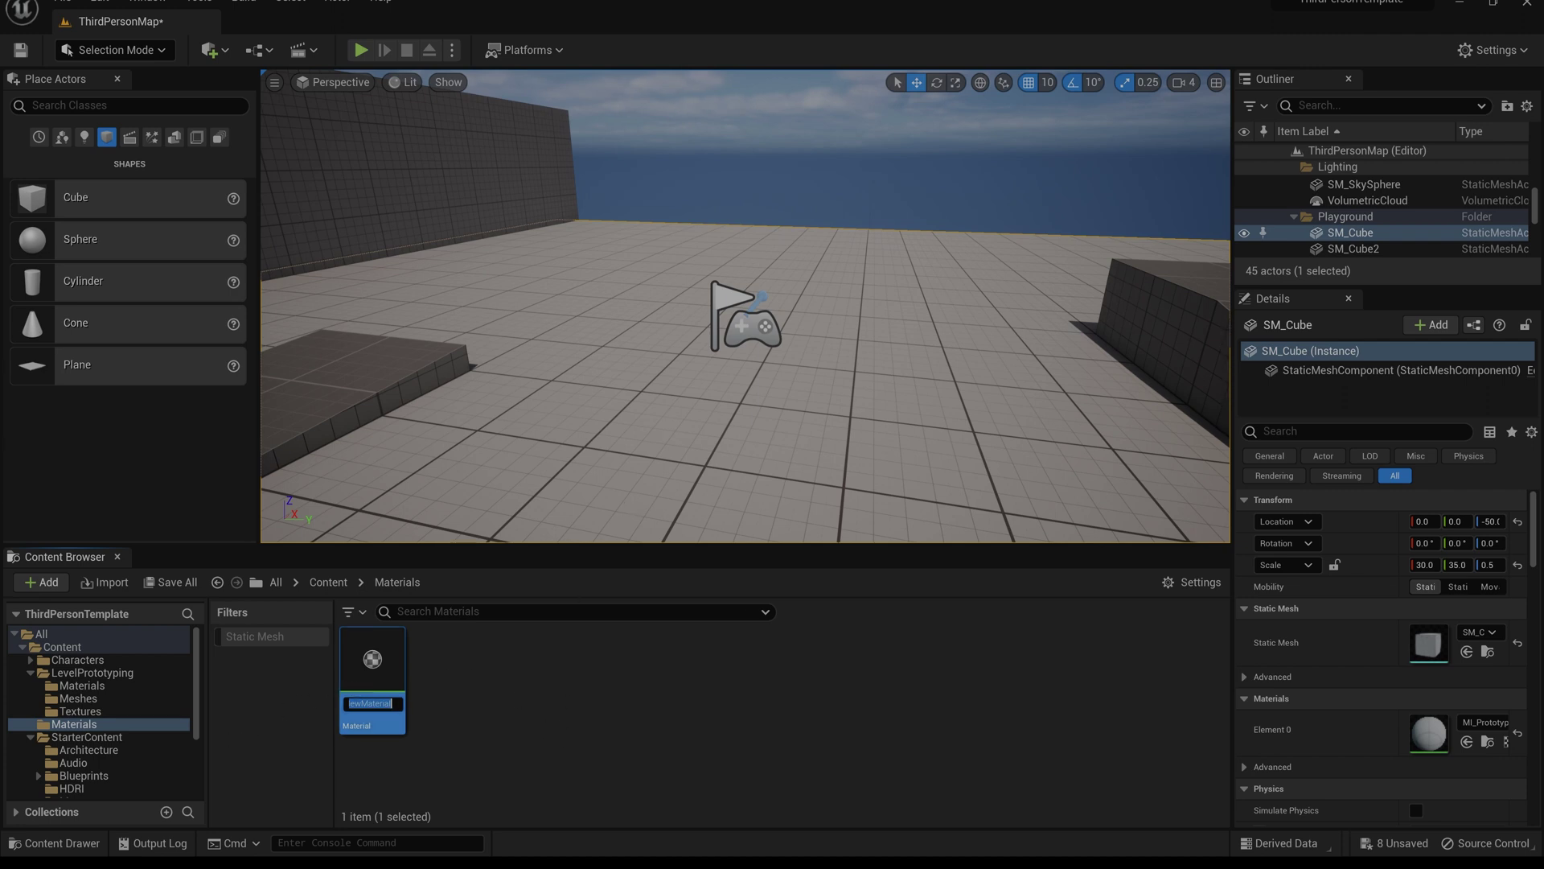
{"action": "type", "text": "MAT"}
{"action": "type", "text": "_"}
{"action": "type", "text": "FirstMaterial"}
{"action": "key", "text": "Return"}
Open MAT_FirstMaterial with its editor docked beside the ThirdPersonMap level, and widen the material preview area.
{"action": "double_click", "coordinate": [383, 704]}
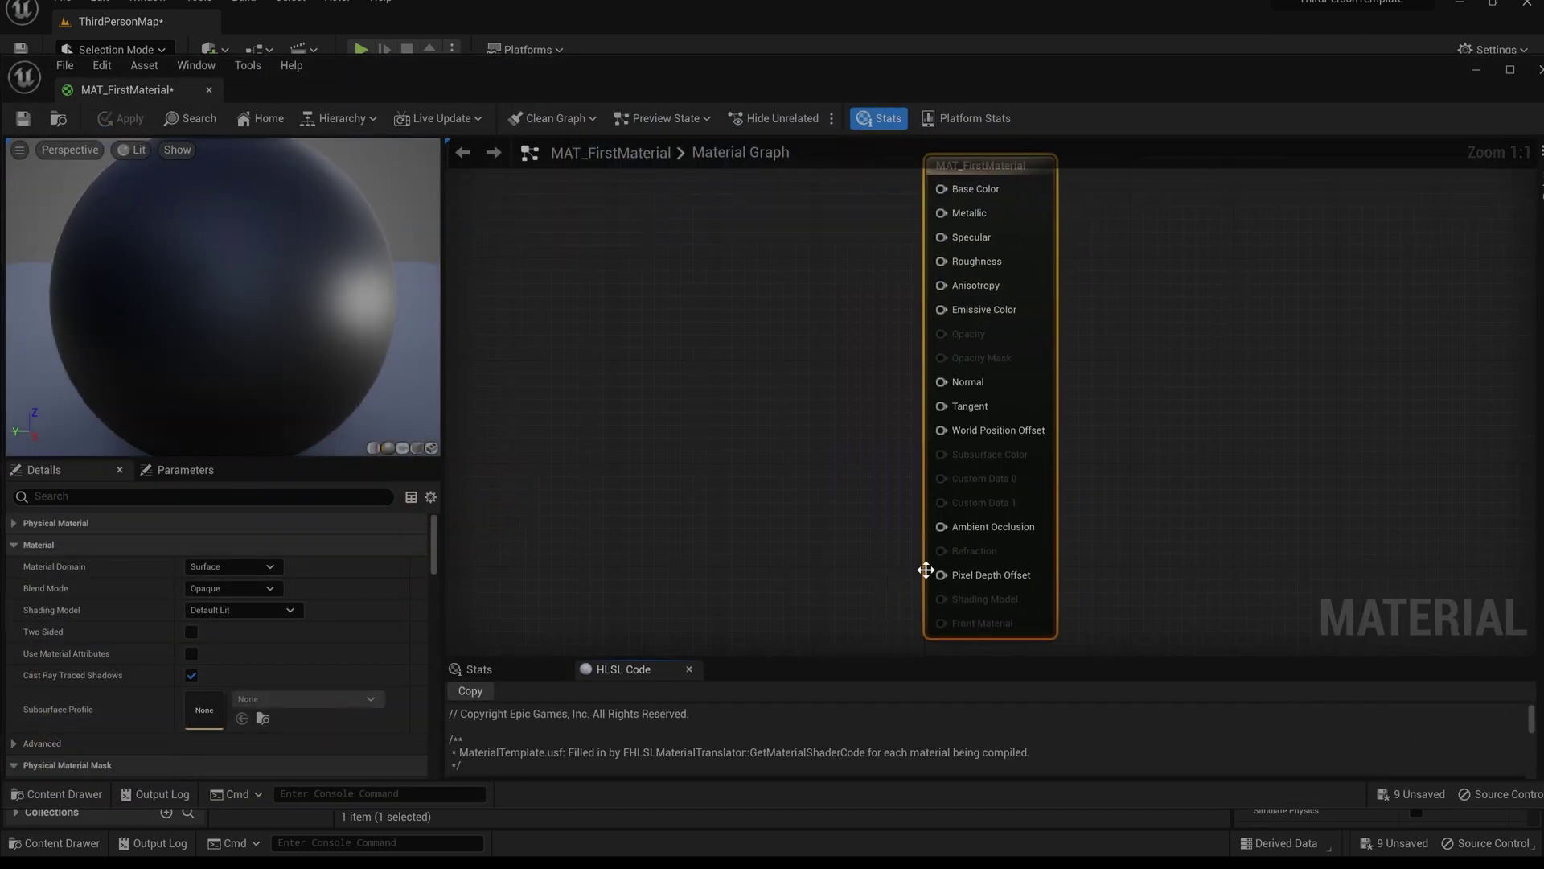
{"action": "scroll", "coordinate": [831, 398], "scroll_direction": "down", "scroll_amount": 5}
{"action": "right_click_drag", "start_coordinate": [677, 407], "coordinate": [839, 390]}
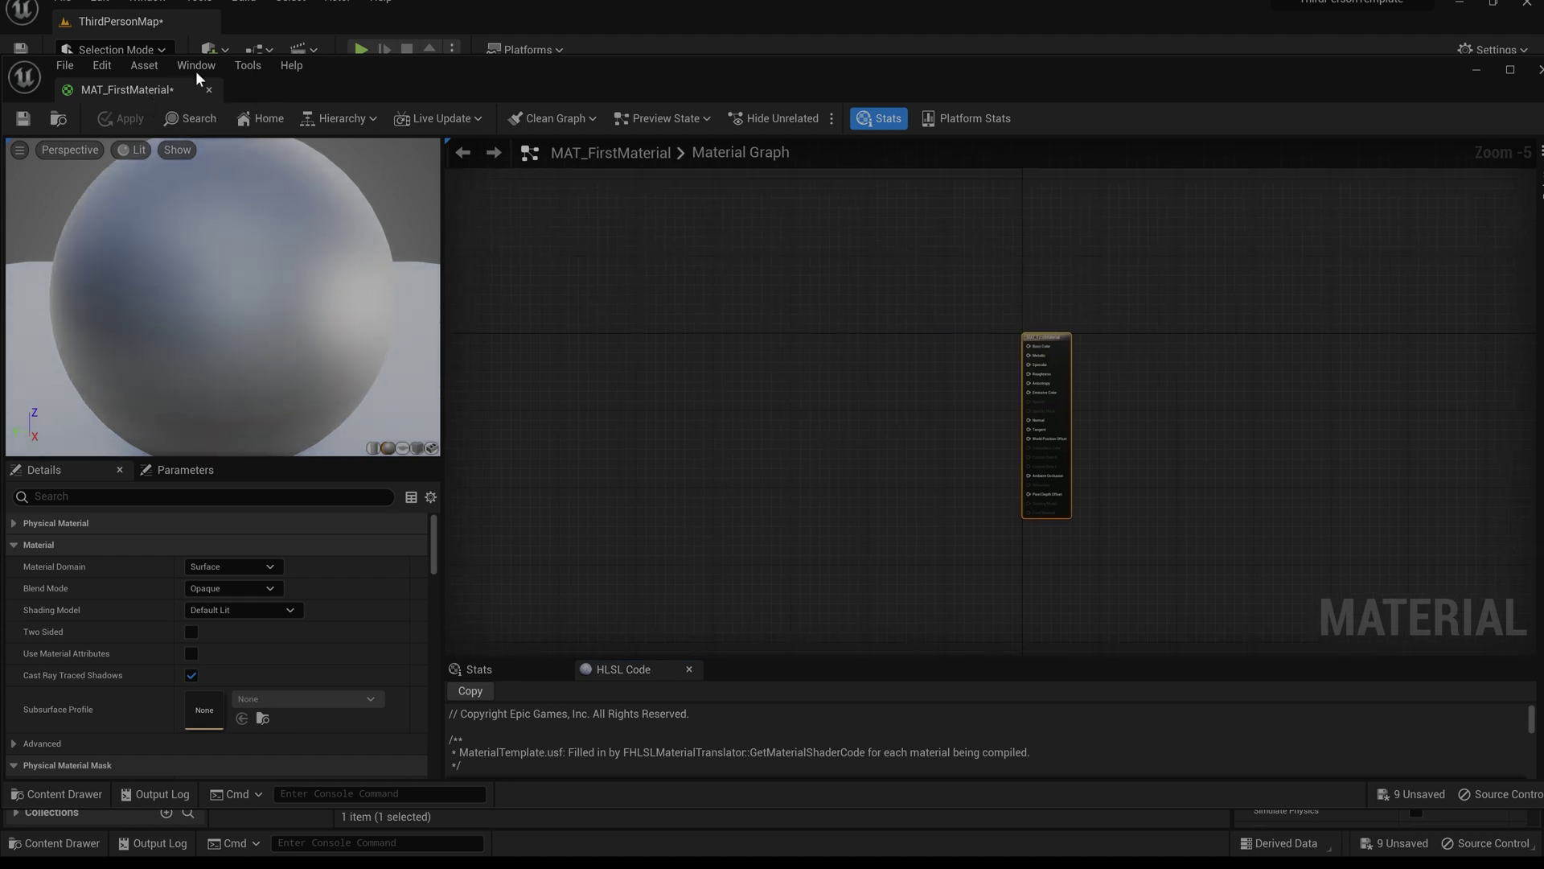
{"action": "left_click_drag", "start_coordinate": [193, 89], "coordinate": [262, 28]}
{"action": "left_click", "coordinate": [170, 21]}
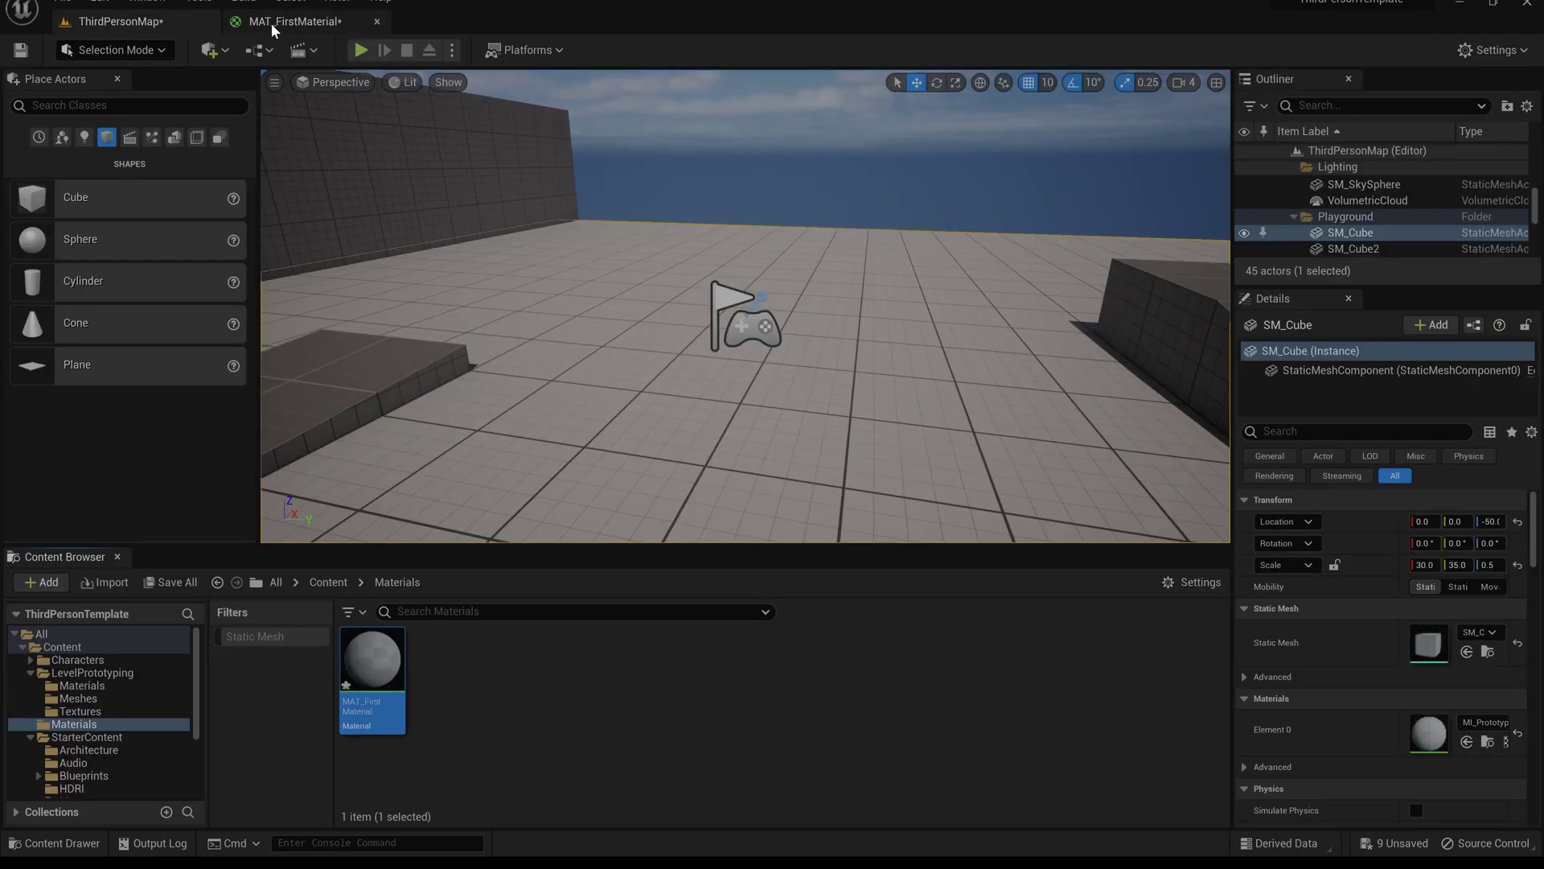
{"action": "left_click", "coordinate": [270, 22]}
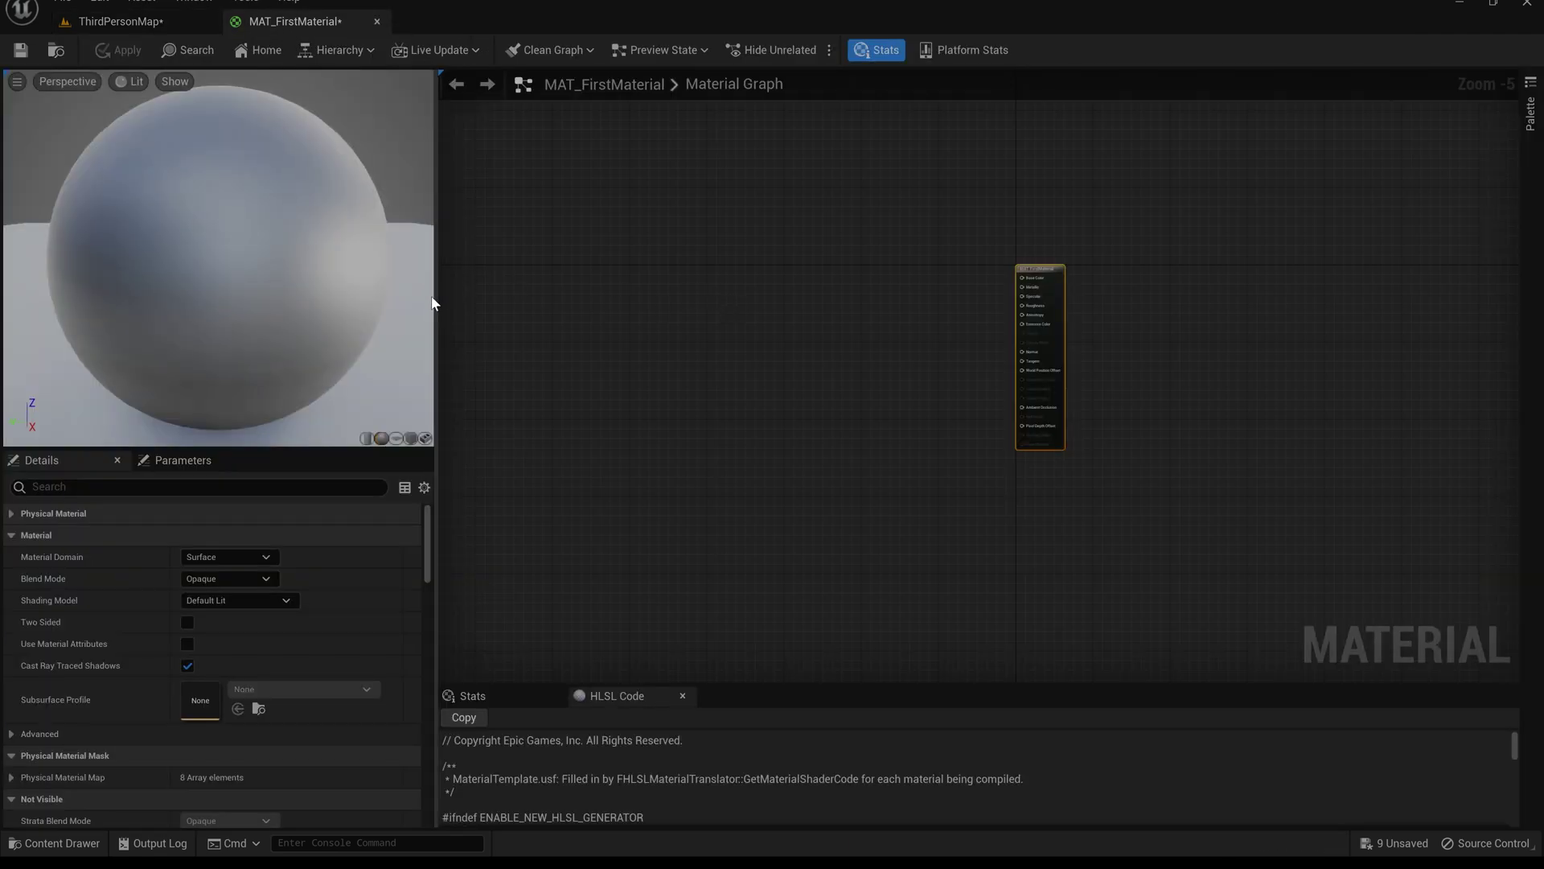
{"action": "left_click_drag", "start_coordinate": [436, 300], "coordinate": [528, 297]}
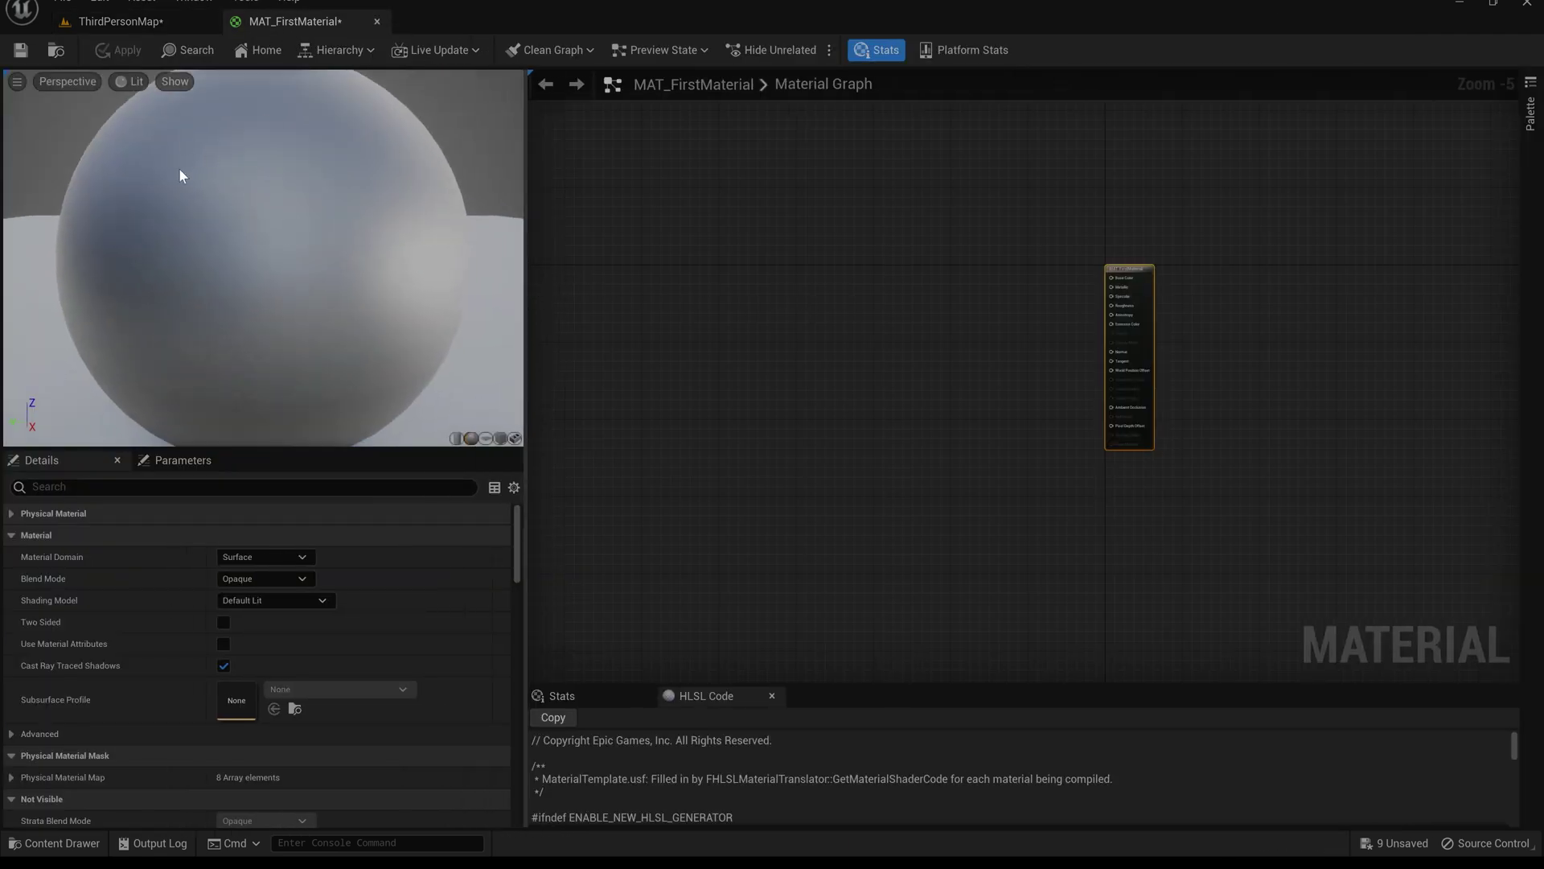
{"action": "left_click", "coordinate": [99, 2]}
{"action": "mouse_move", "coordinate": [64, 4]}
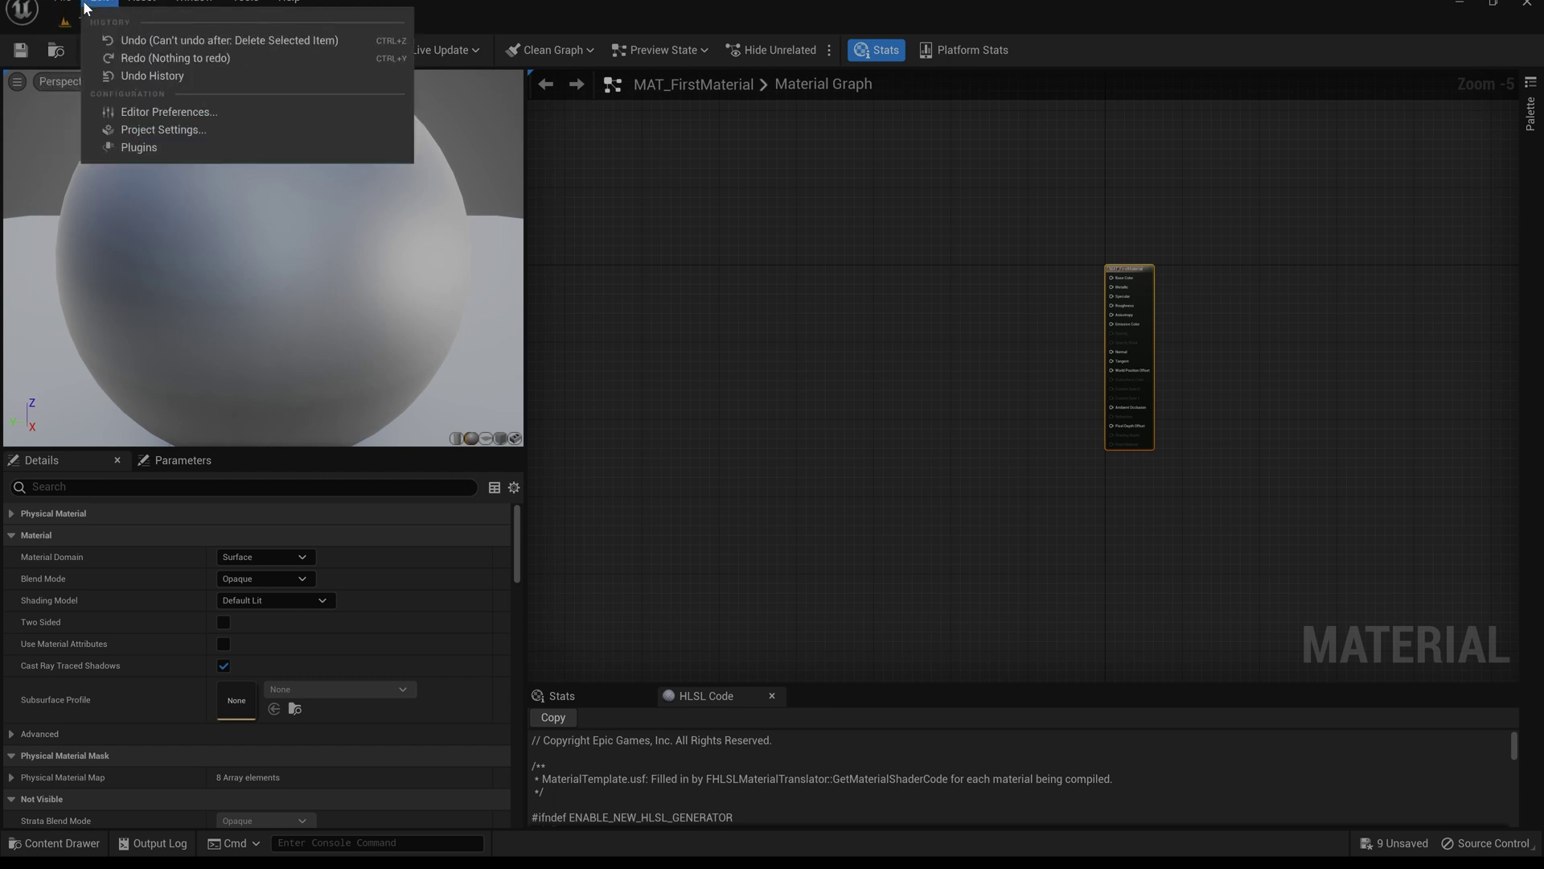
{"action": "mouse_move", "coordinate": [240, 5]}
{"action": "mouse_move", "coordinate": [193, 4]}
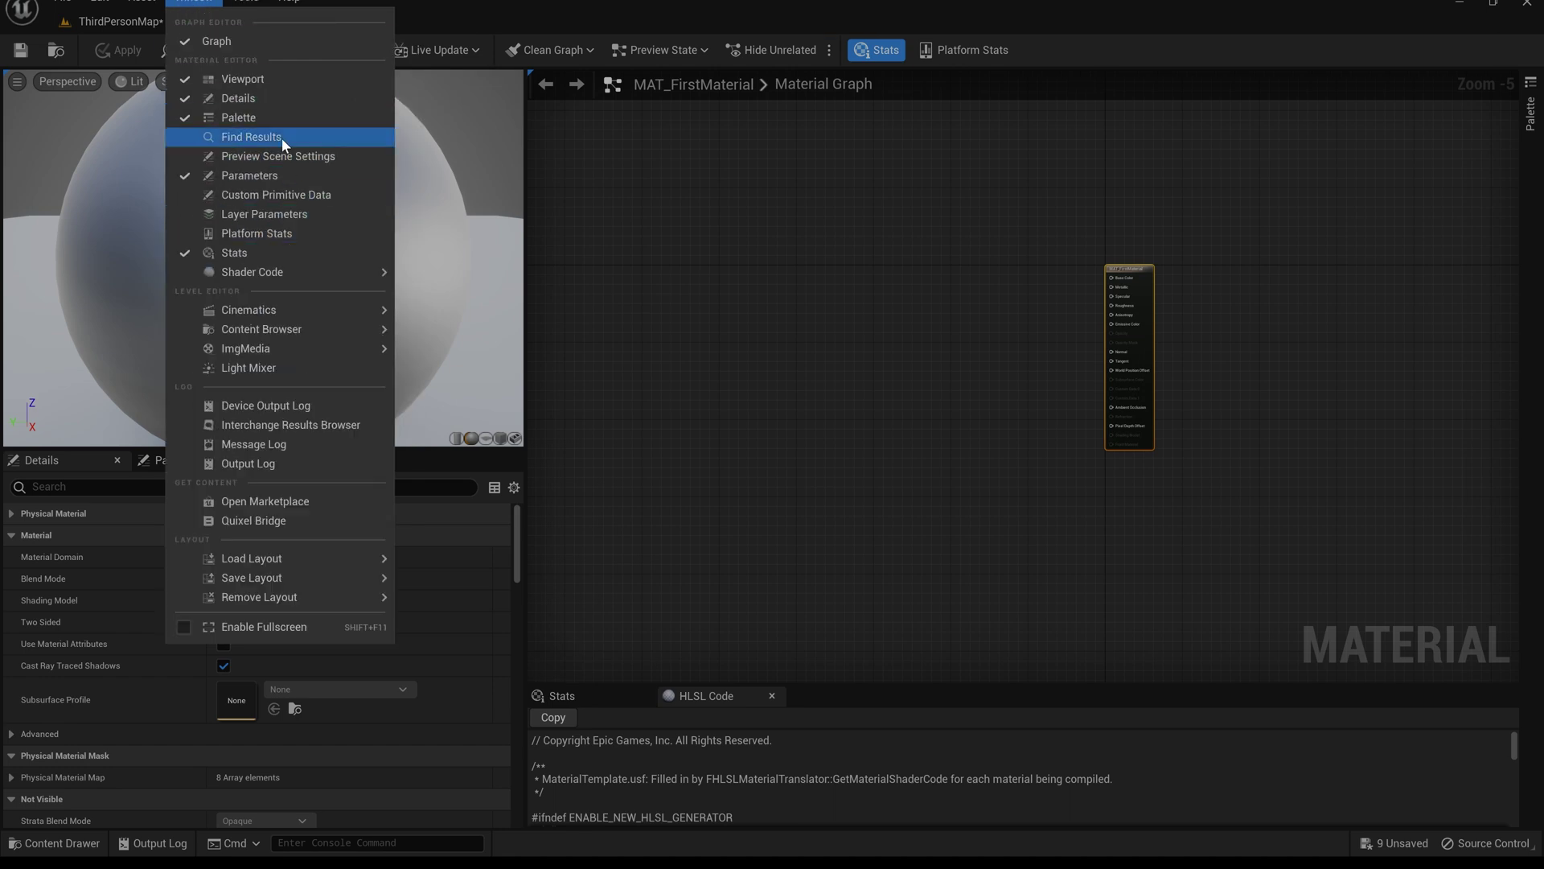
{"action": "left_click", "coordinate": [421, 8]}
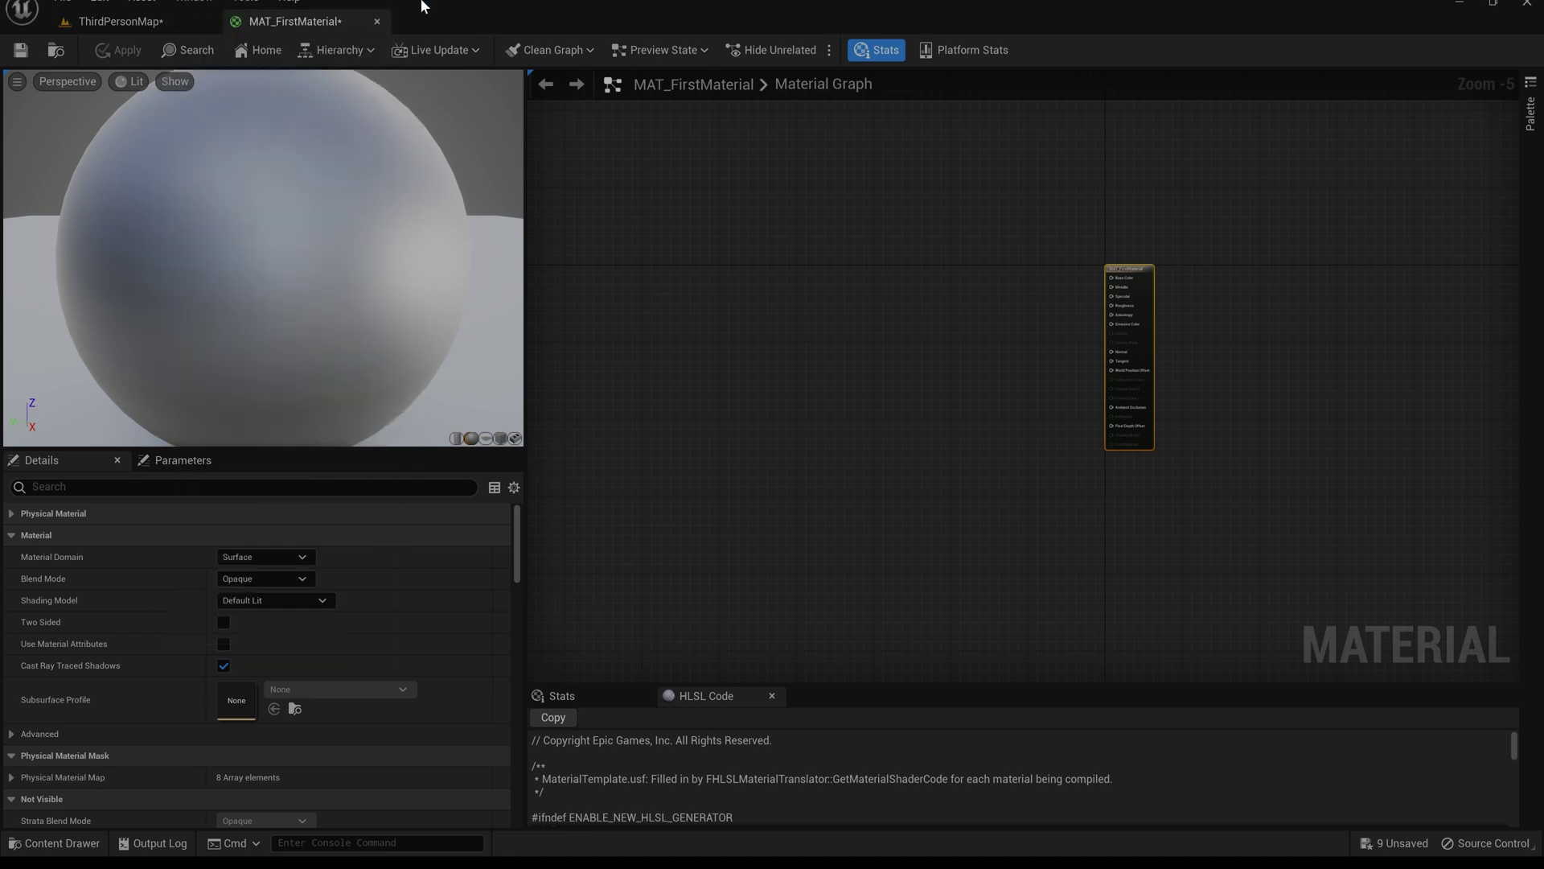
Show the environment background in the material preview viewport and hide it again.
{"action": "scroll", "coordinate": [223, 296], "scroll_direction": "down", "scroll_amount": 5}
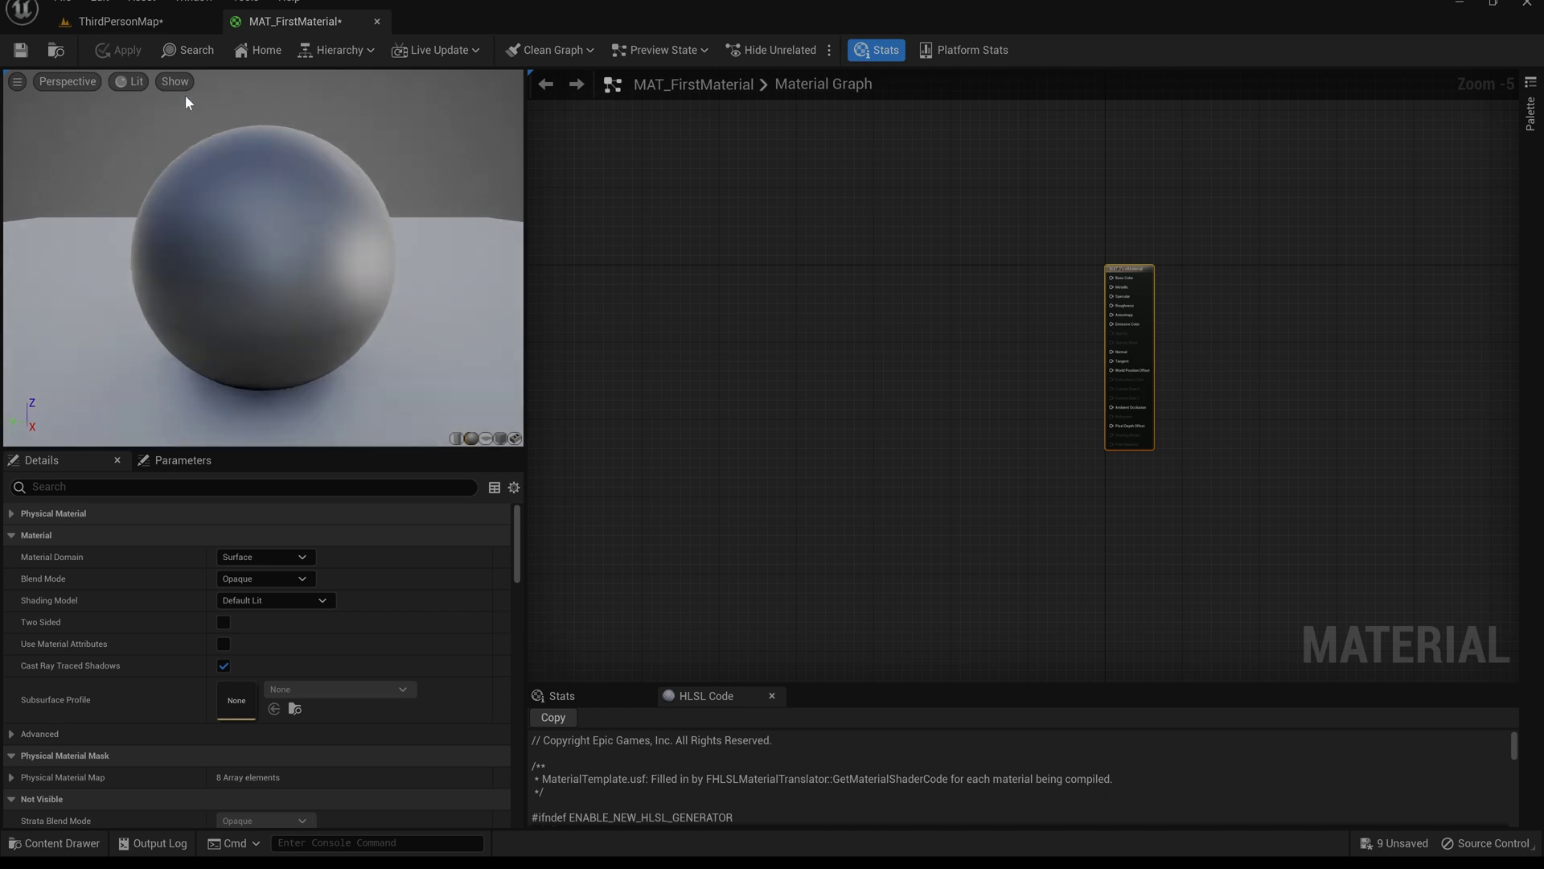
{"action": "left_click", "coordinate": [178, 80]}
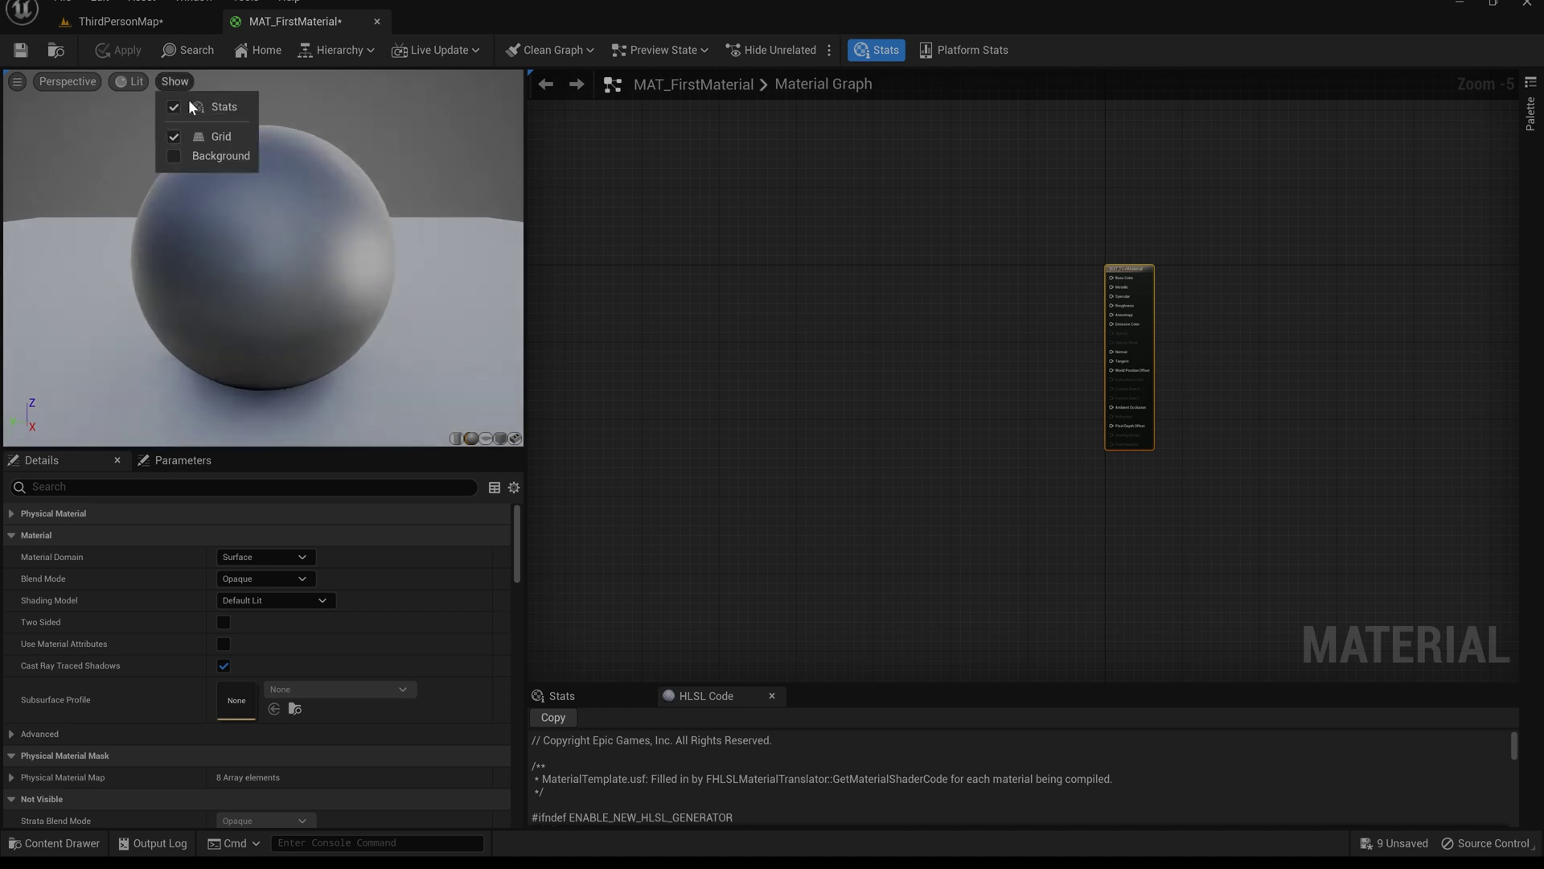
{"action": "left_click", "coordinate": [173, 156]}
{"action": "scroll", "coordinate": [346, 201], "scroll_direction": "down", "scroll_amount": 3}
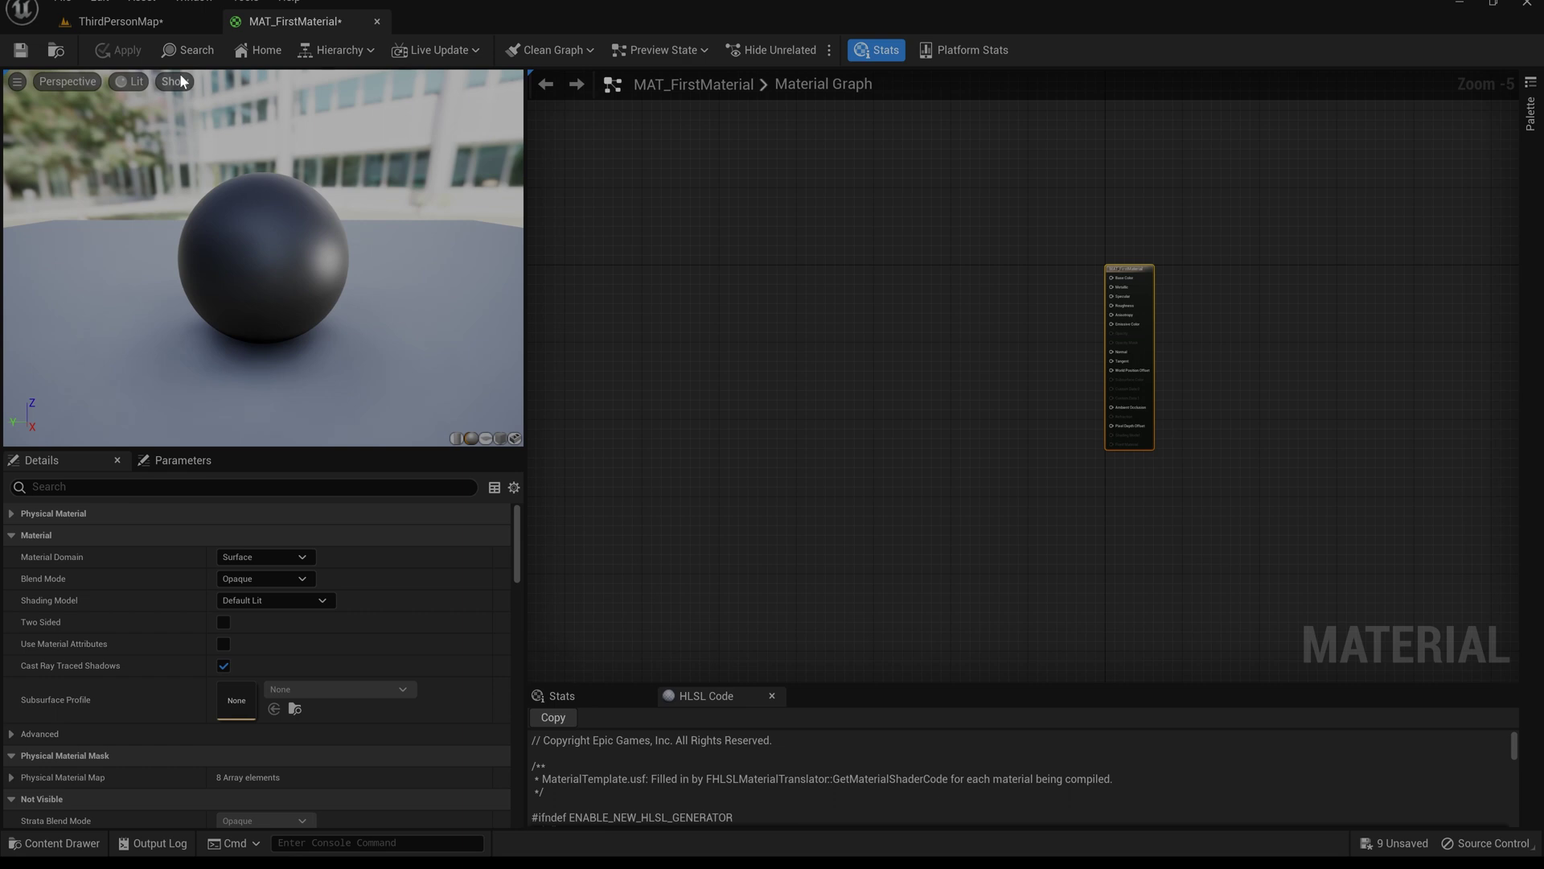
{"action": "left_click", "coordinate": [182, 80]}
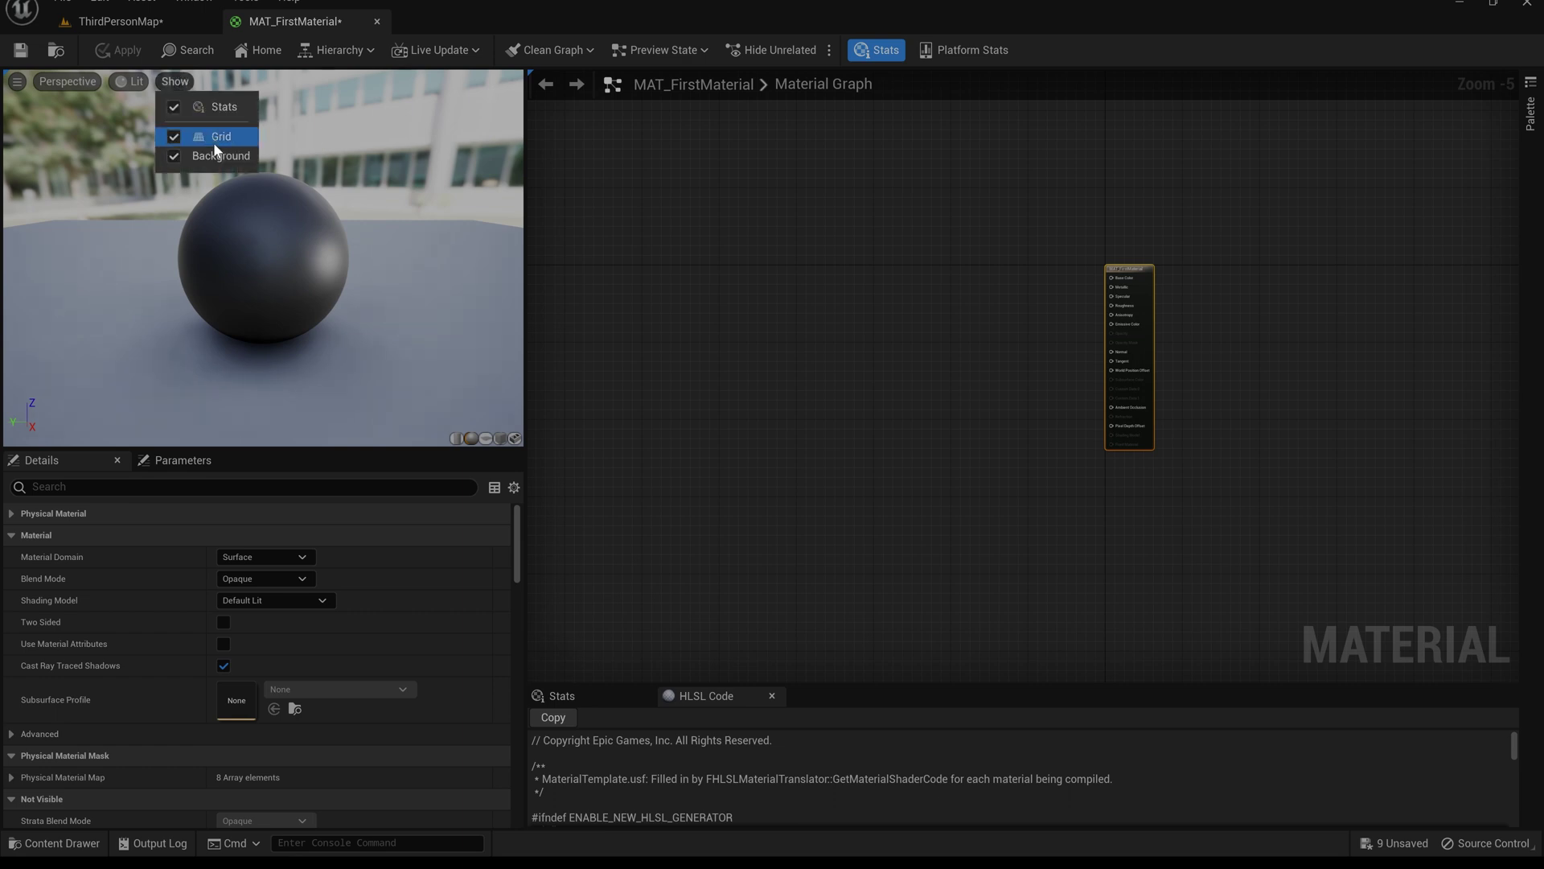
{"action": "left_click", "coordinate": [173, 156]}
Turn off the grid in the material preview viewport.
{"action": "left_click", "coordinate": [170, 84]}
{"action": "left_click", "coordinate": [172, 83]}
{"action": "left_click", "coordinate": [178, 135]}
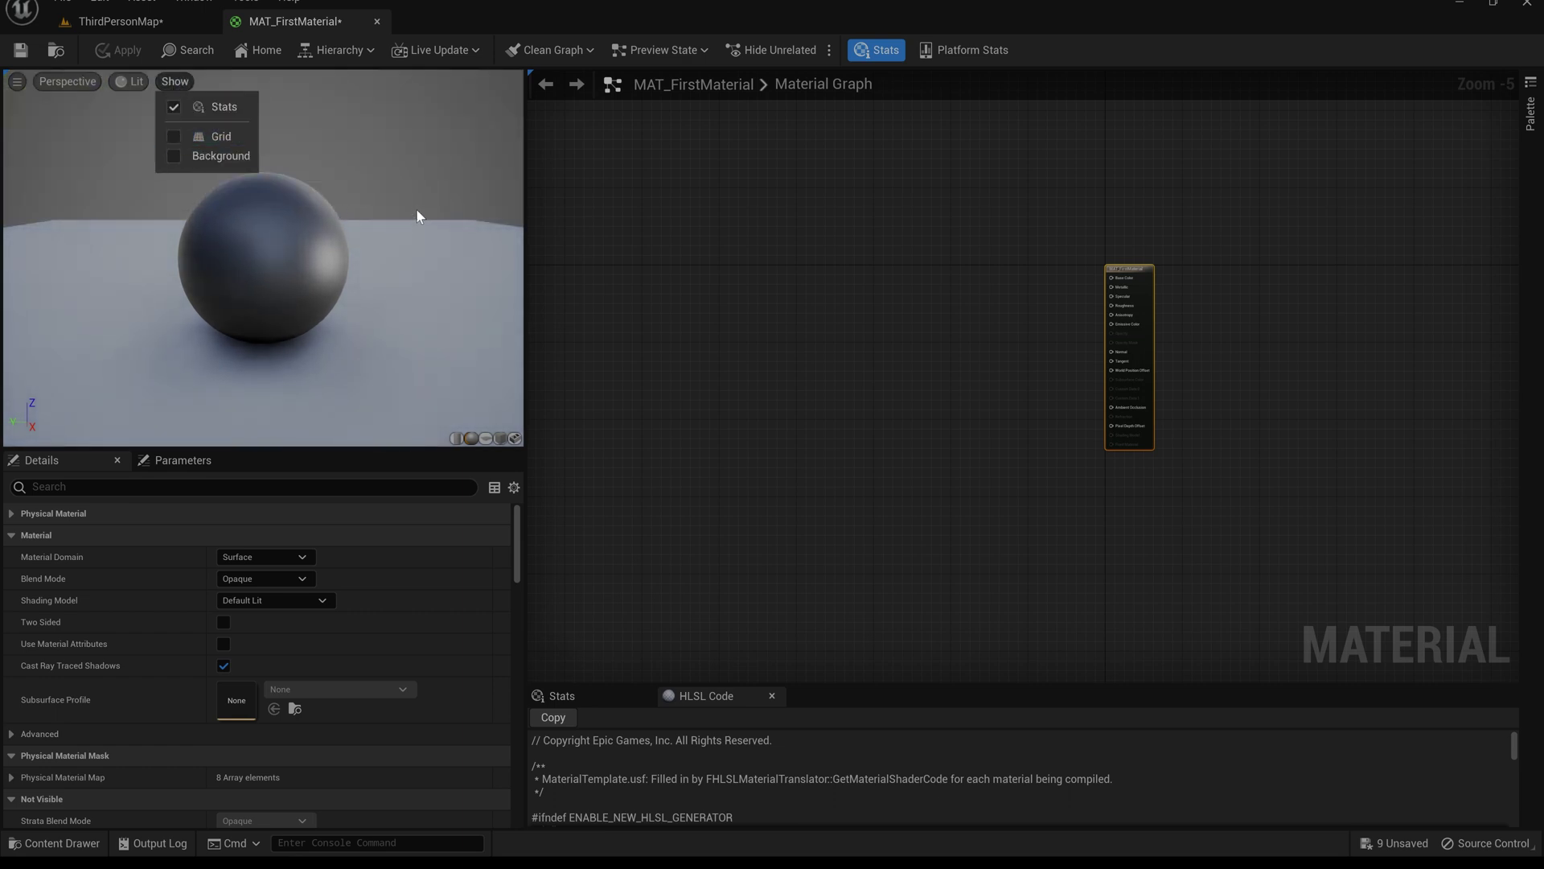
Disable automatic exposure in the material preview viewport and set its EV100 exposure to 0.
{"action": "left_click", "coordinate": [127, 80]}
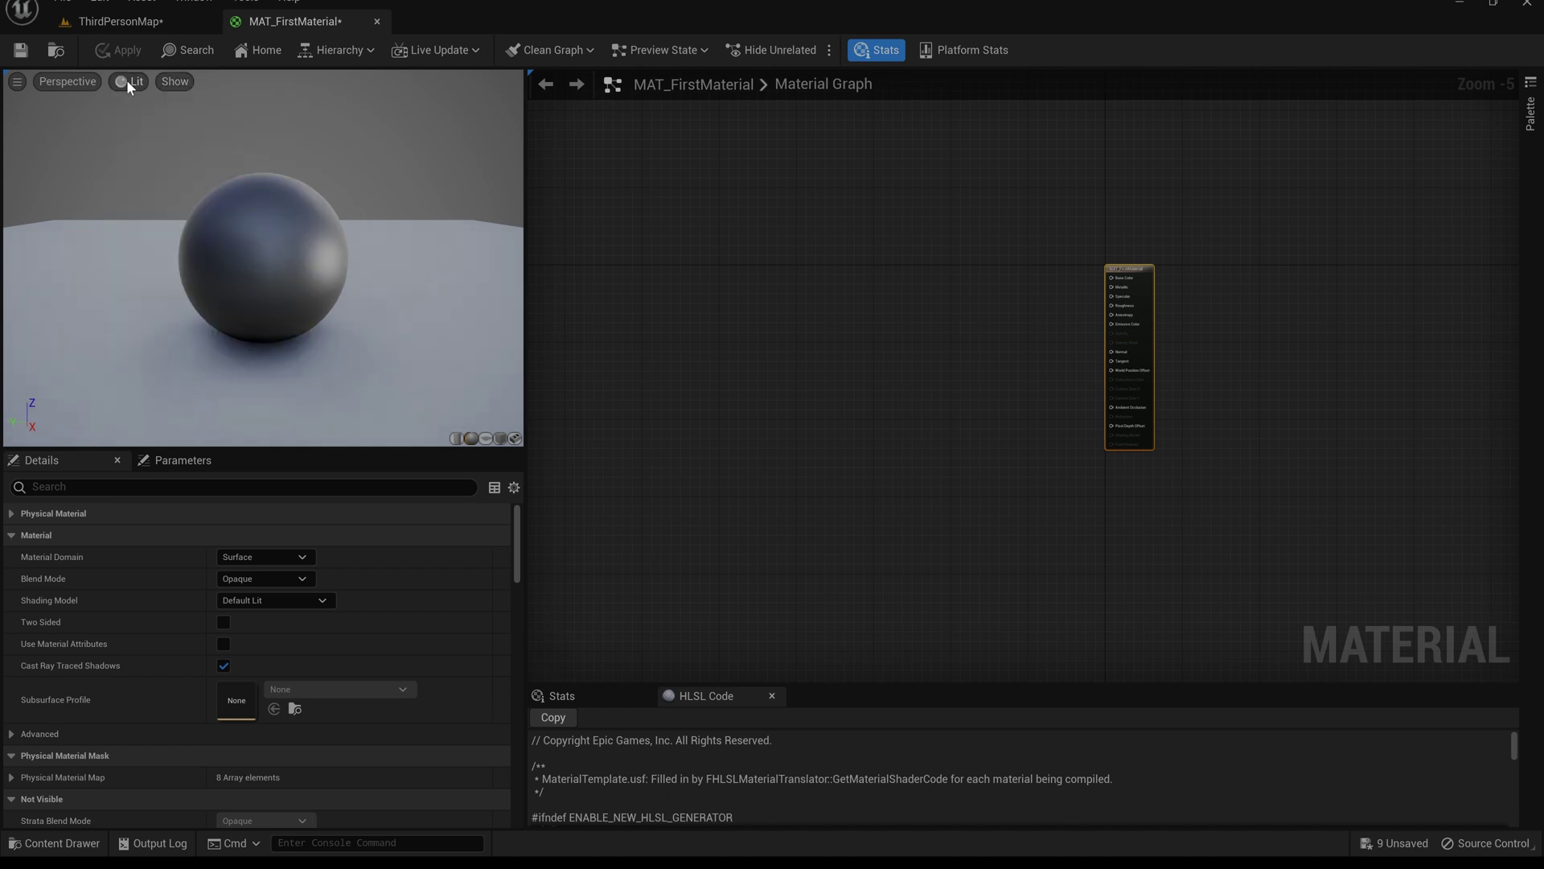
{"action": "left_click", "coordinate": [127, 81]}
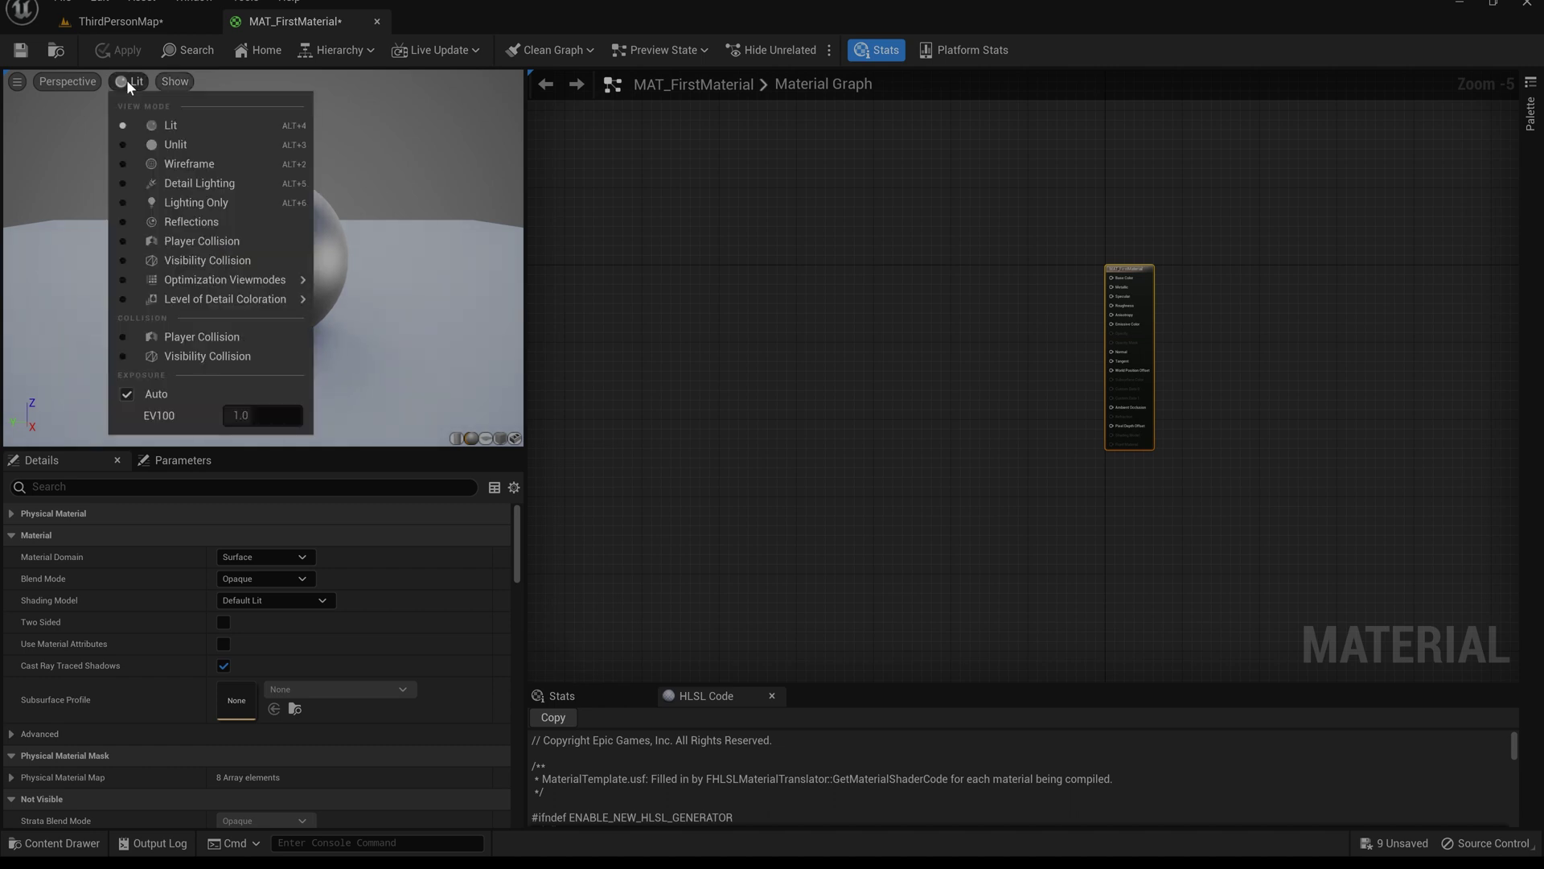
{"action": "left_click", "coordinate": [160, 397]}
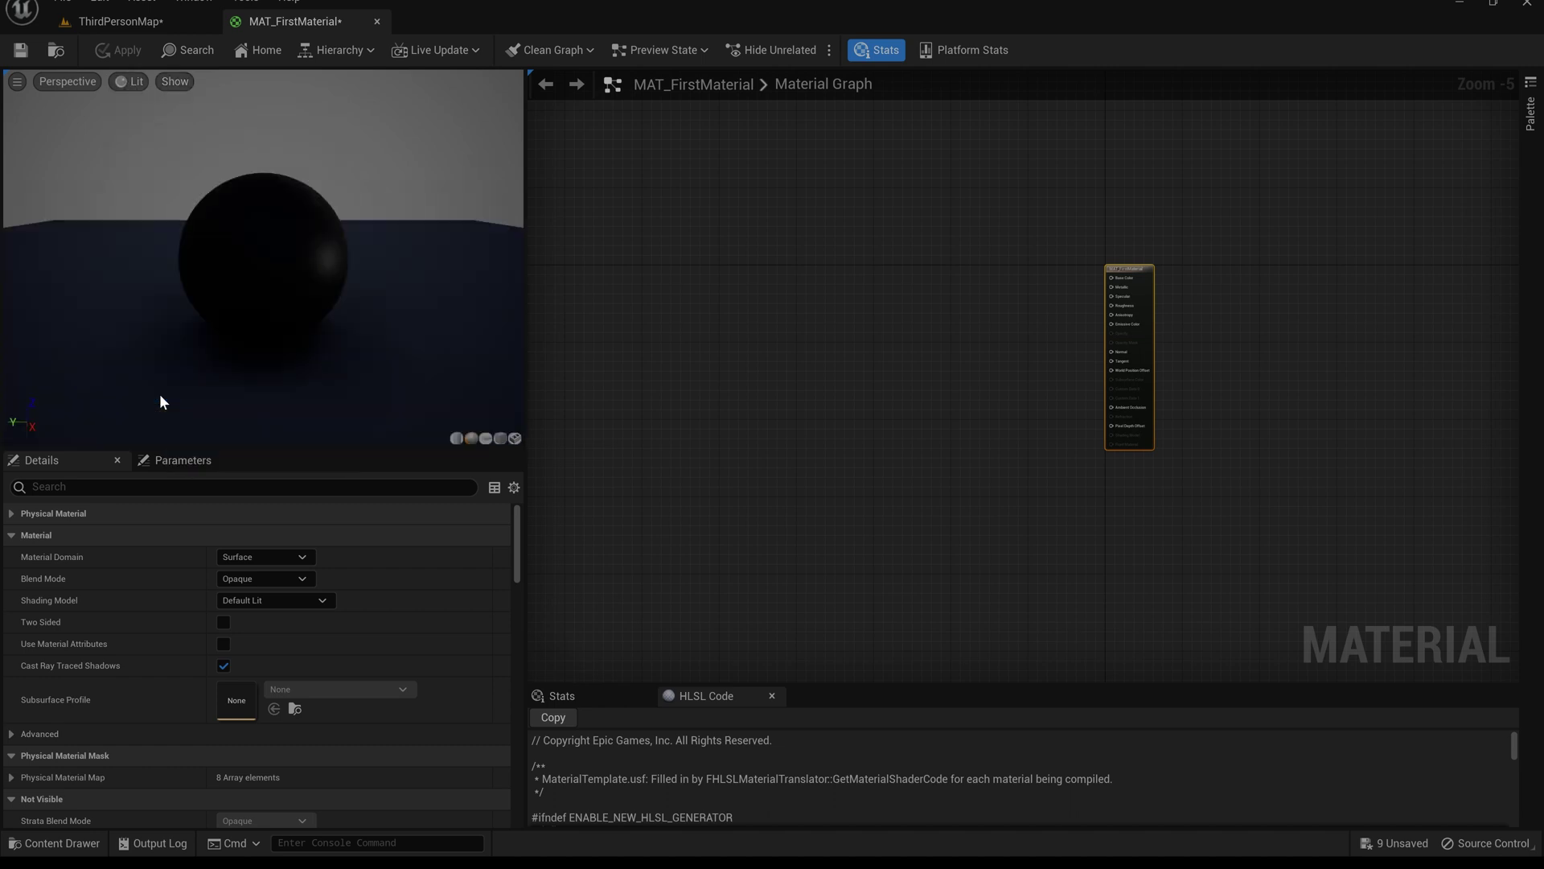
{"action": "left_click", "coordinate": [135, 81]}
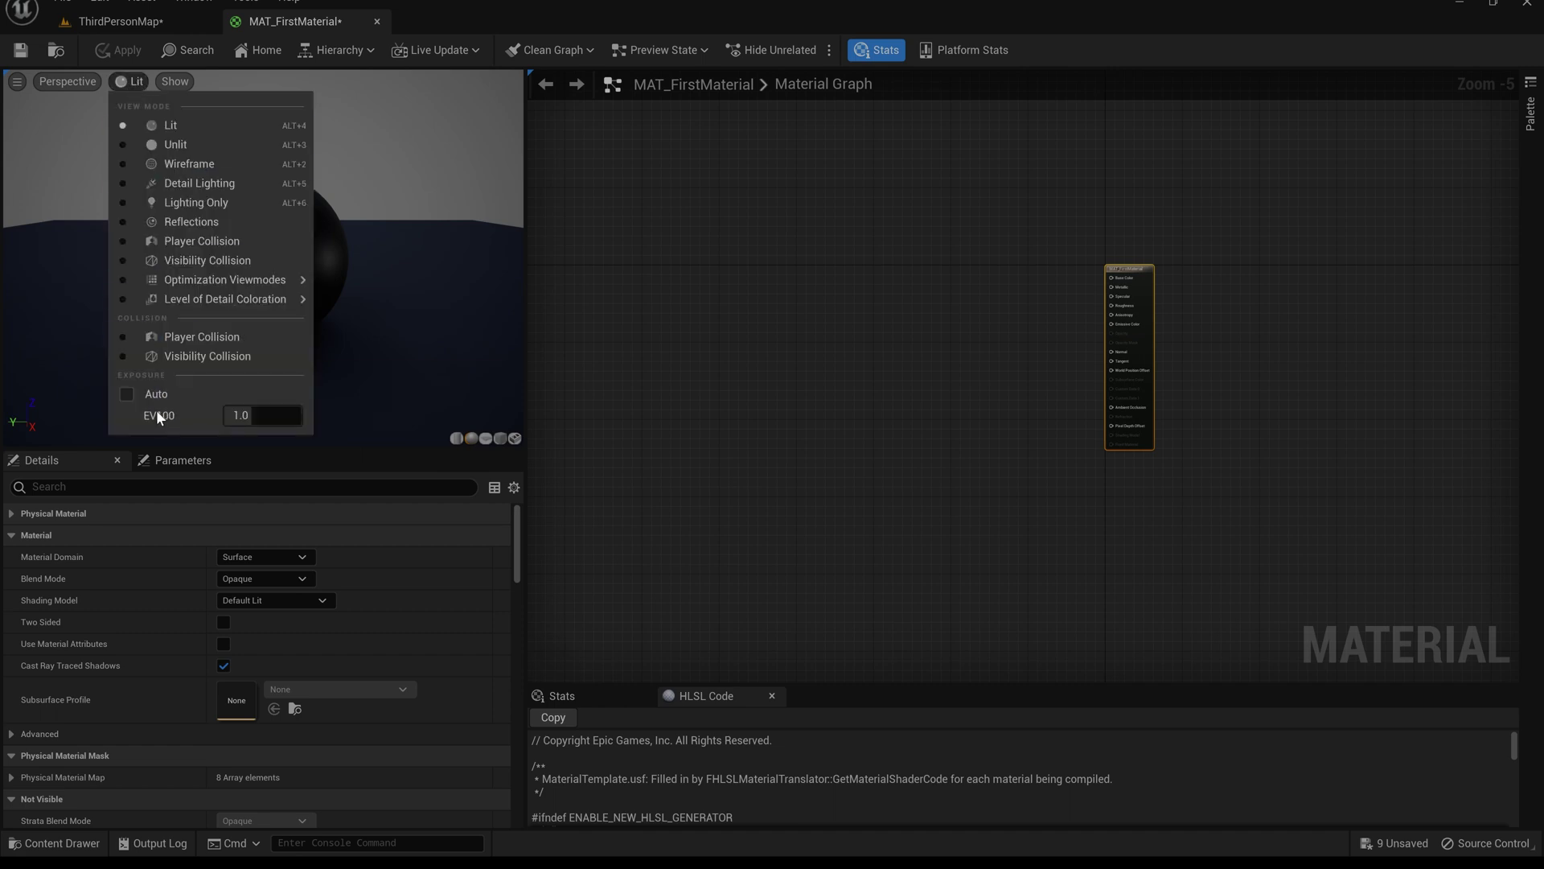
{"action": "left_click_drag", "start_coordinate": [241, 415], "coordinate": [250, 415]}
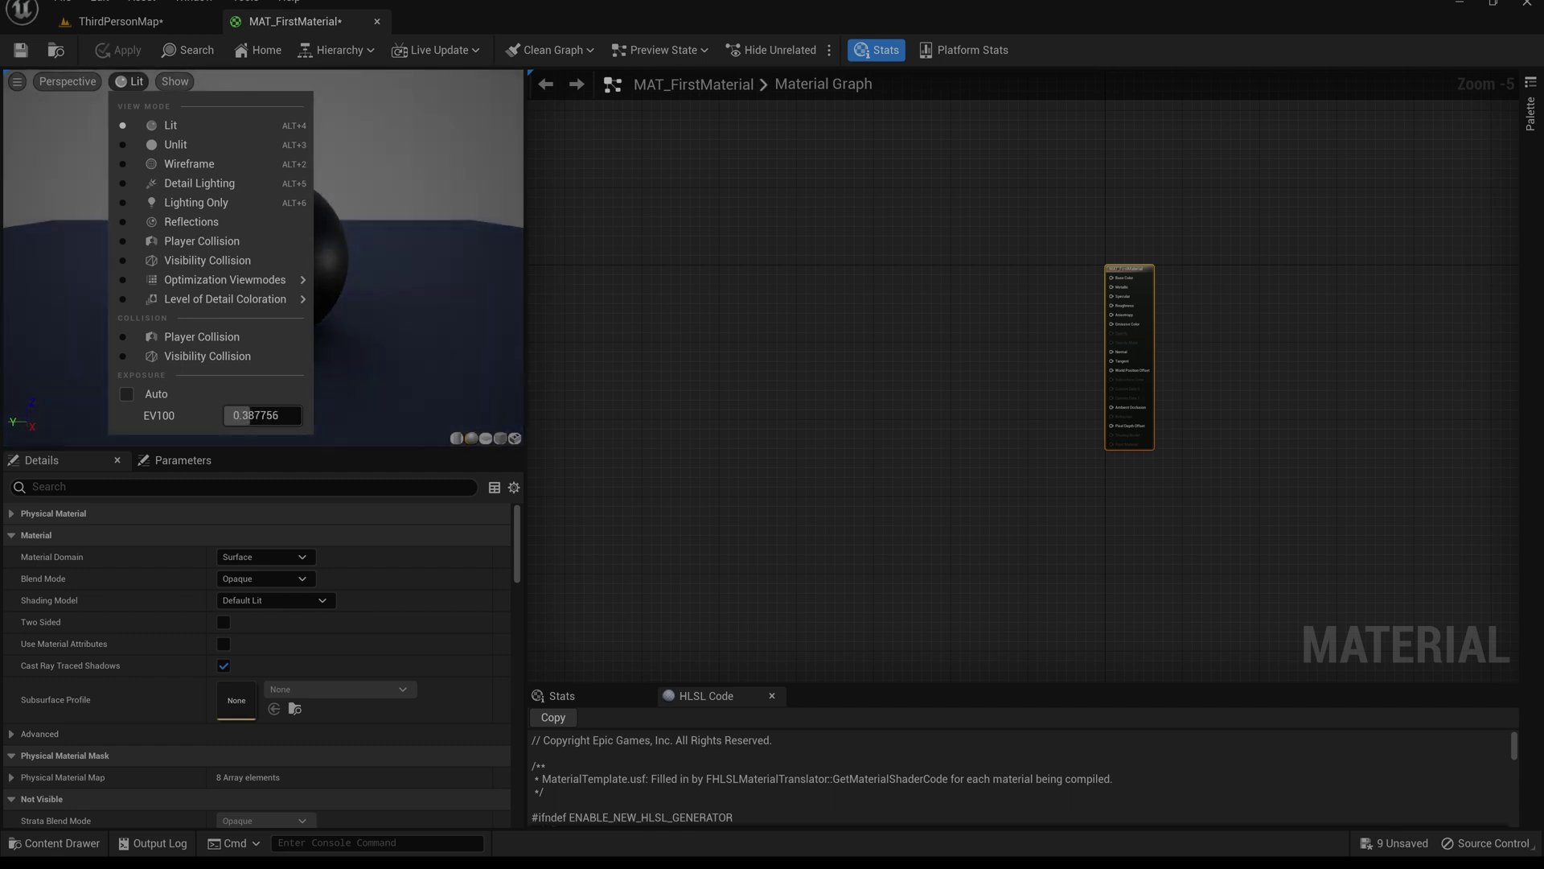
{"action": "left_click", "coordinate": [250, 415]}
{"action": "type", "text": "0"}
{"action": "key", "text": "Return"}
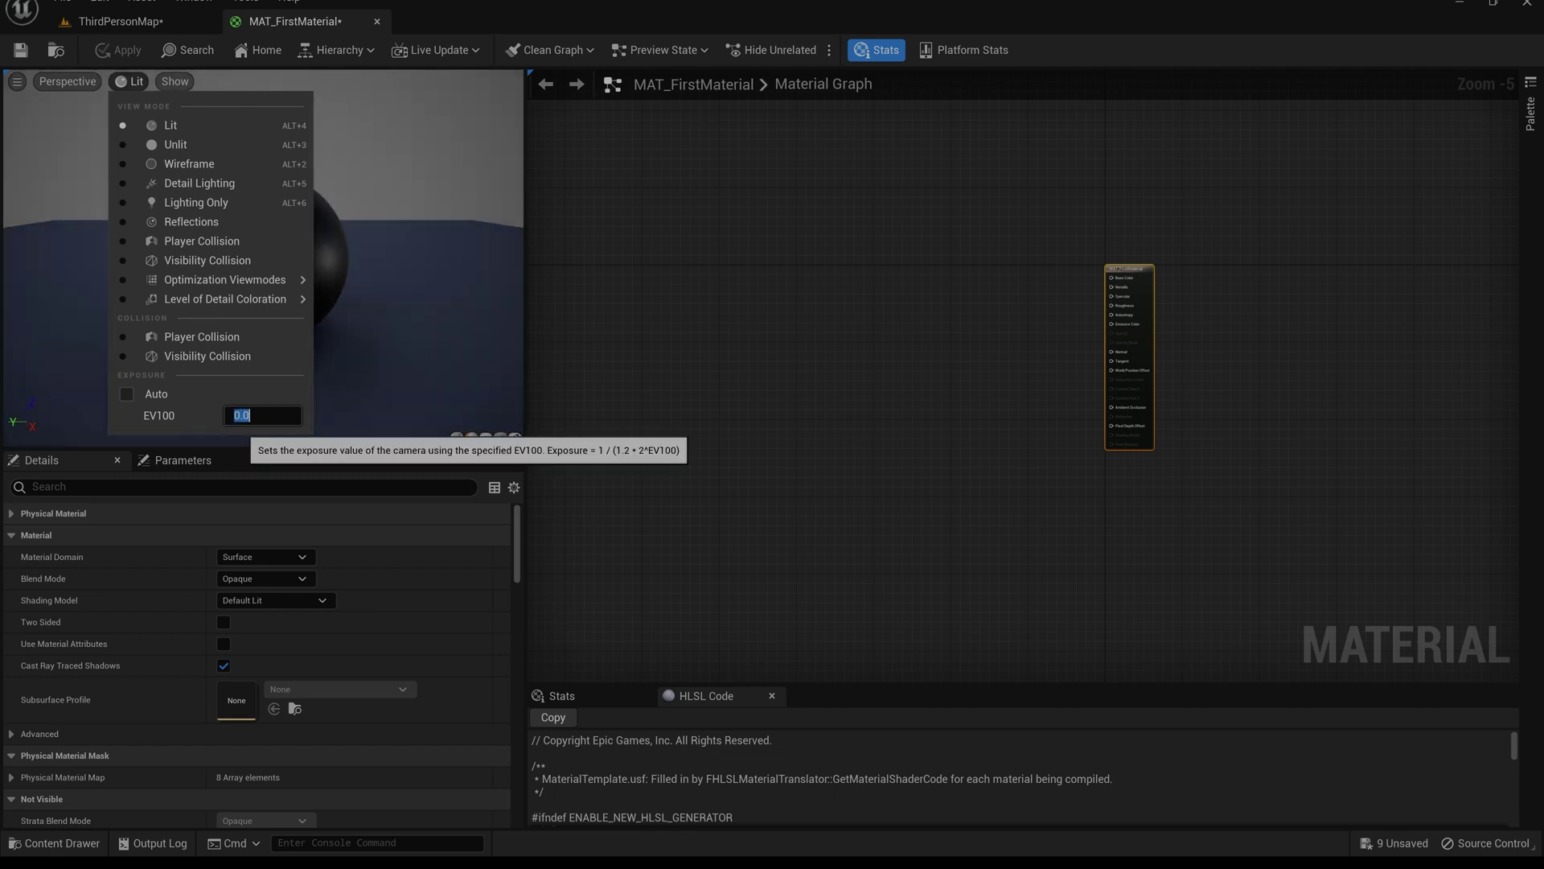
{"action": "left_click", "coordinate": [393, 322]}
{"action": "scroll", "coordinate": [409, 303], "scroll_direction": "up", "scroll_amount": 3}
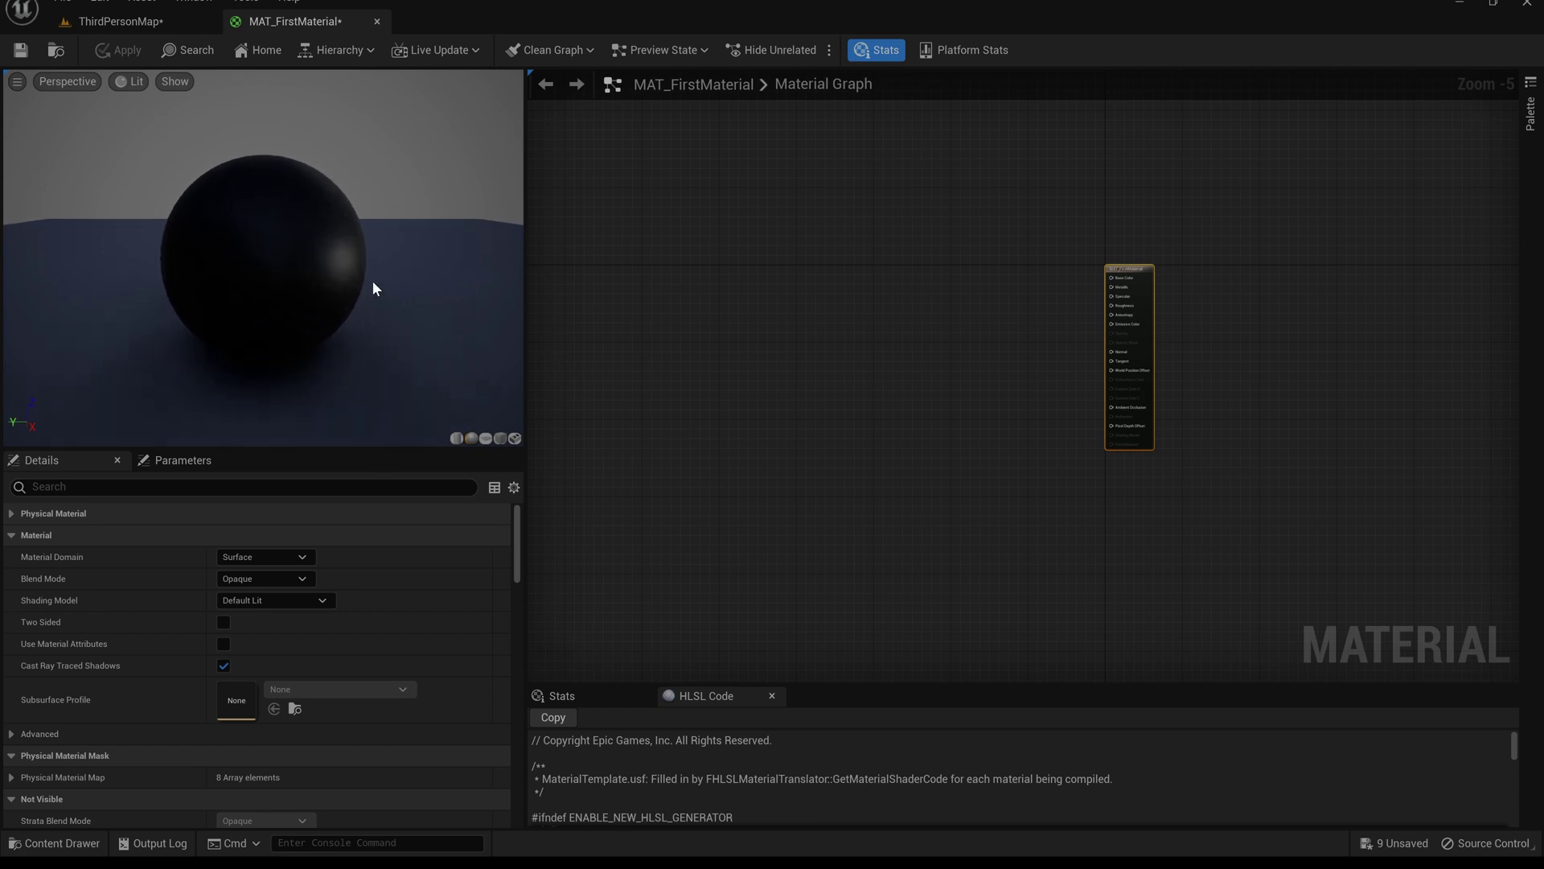
Widen the preview viewport's horizontal field of view to about 102.3.
{"action": "left_click", "coordinate": [76, 82]}
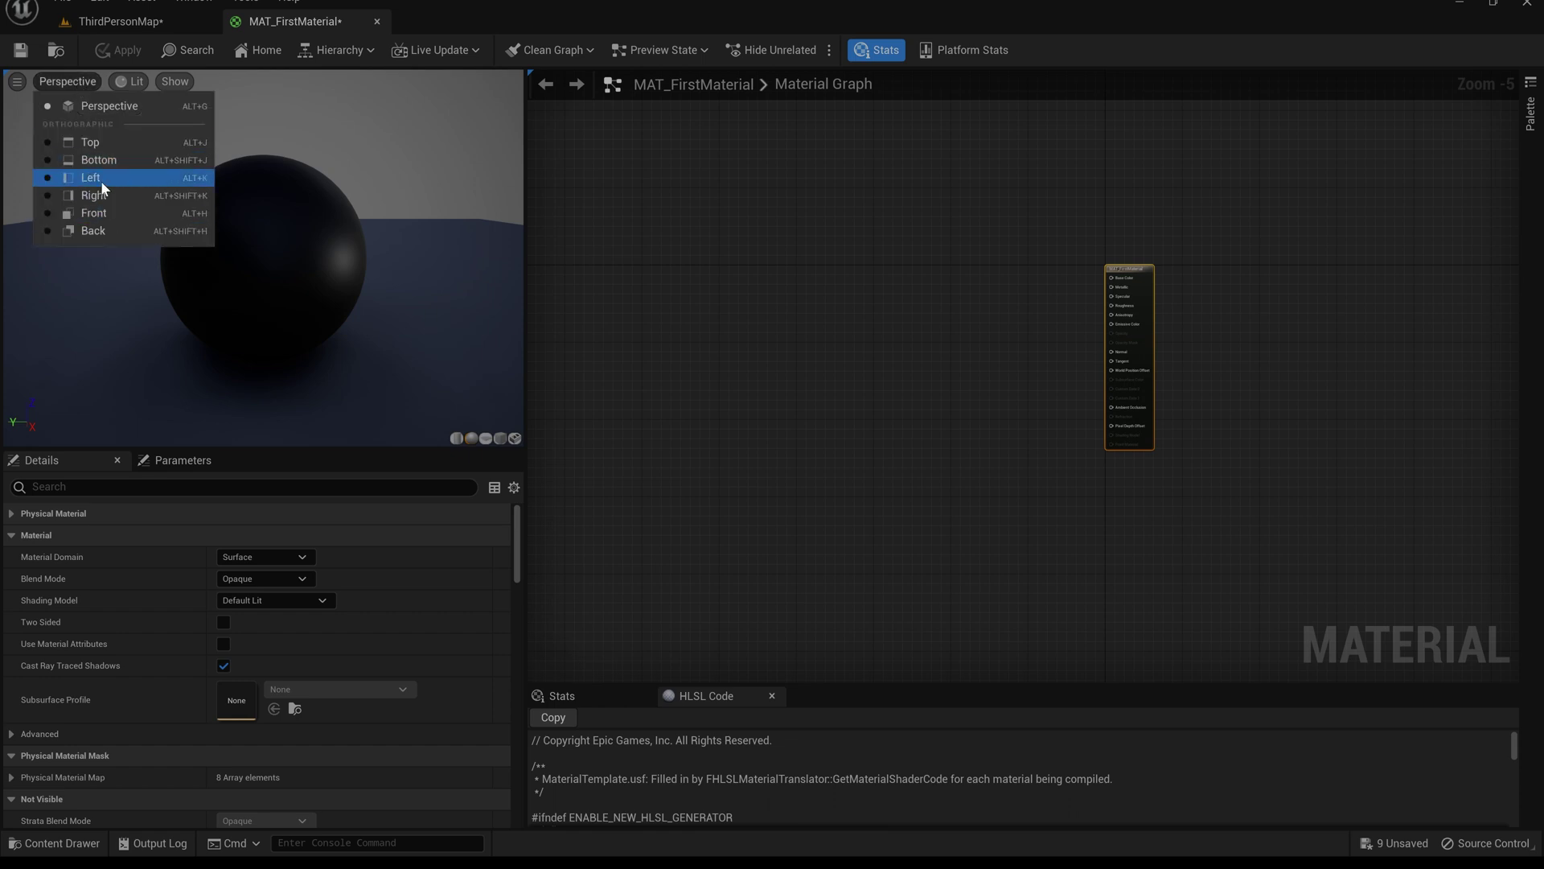
{"action": "left_click", "coordinate": [18, 82]}
{"action": "left_click", "coordinate": [18, 84]}
{"action": "left_click", "coordinate": [18, 84]}
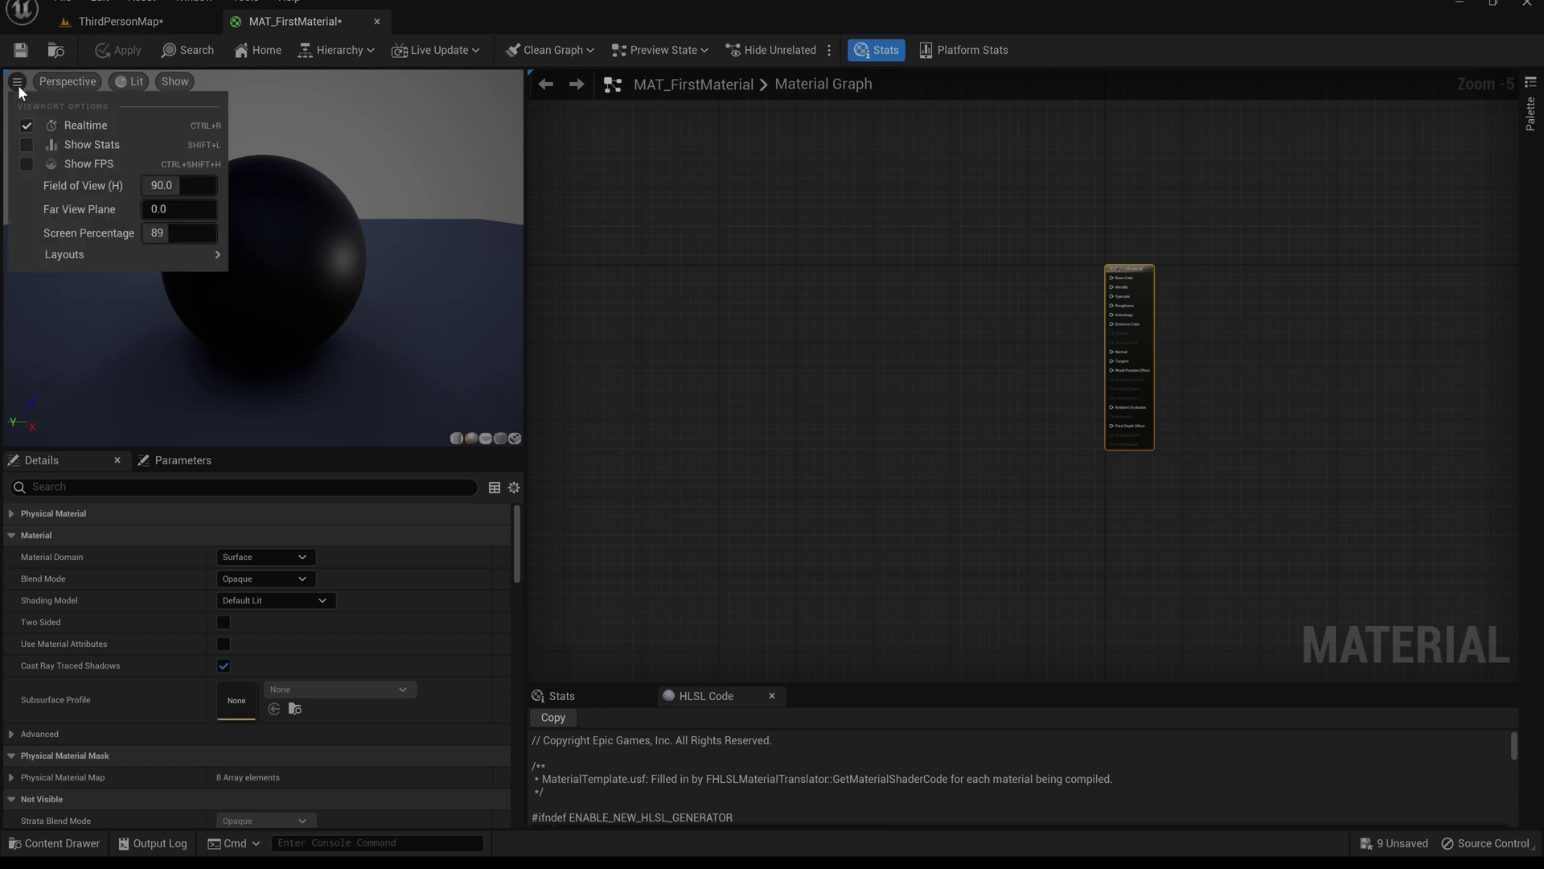
{"action": "left_click_drag", "start_coordinate": [165, 185], "coordinate": [211, 185]}
{"action": "mouse_move", "coordinate": [201, 255]}
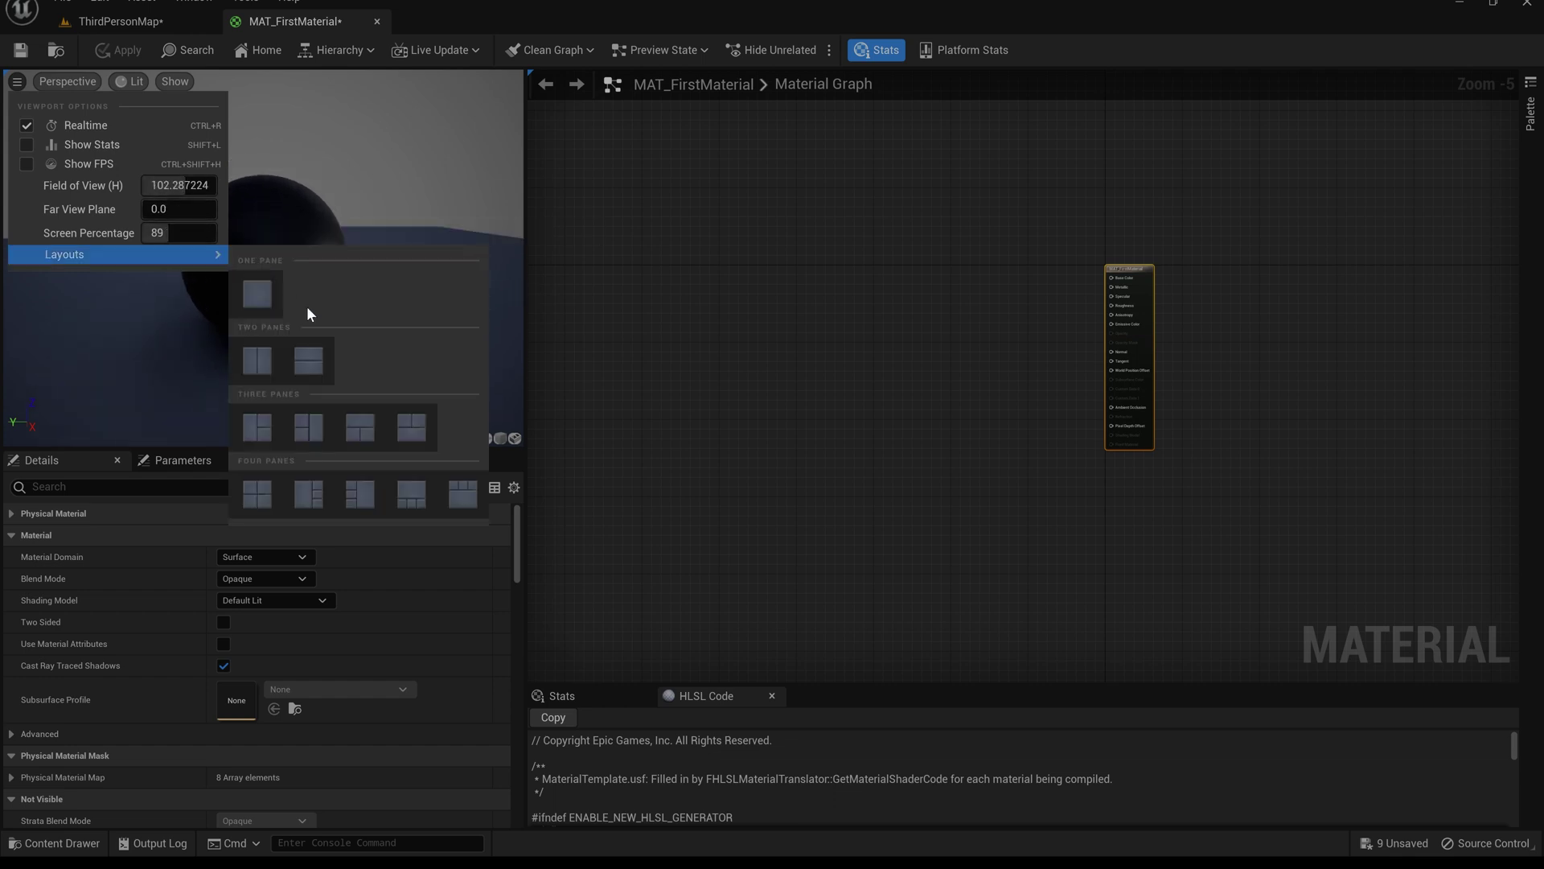
{"action": "left_click", "coordinate": [147, 330]}
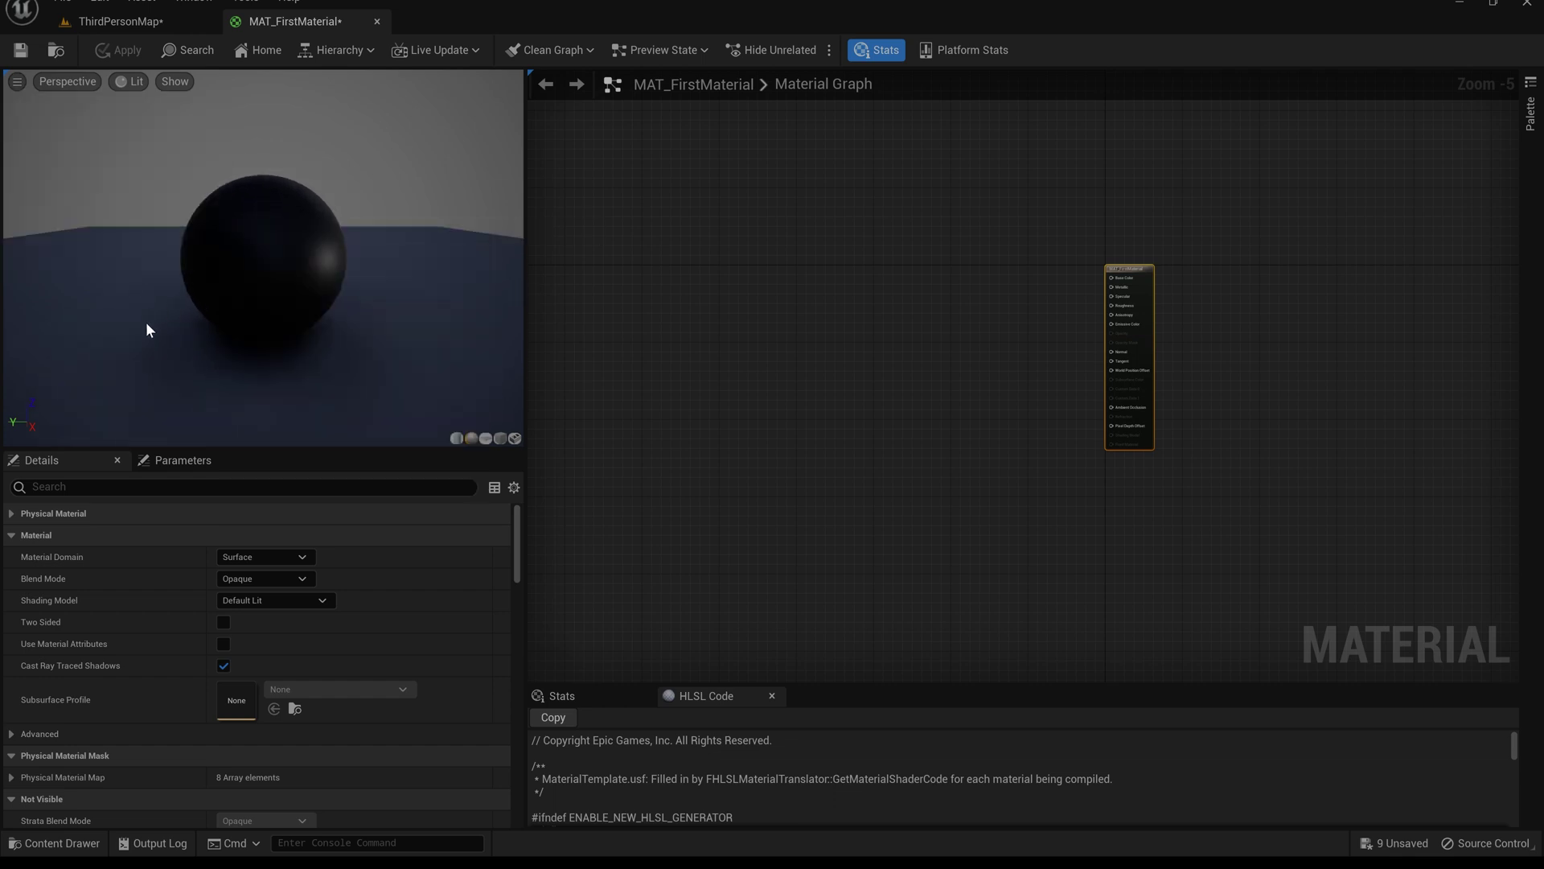
Try the cylinder, plane and cube preview meshes for the material and return to the sphere.
{"action": "left_click", "coordinate": [458, 440]}
{"action": "left_click", "coordinate": [471, 440]}
{"action": "left_click", "coordinate": [487, 441]}
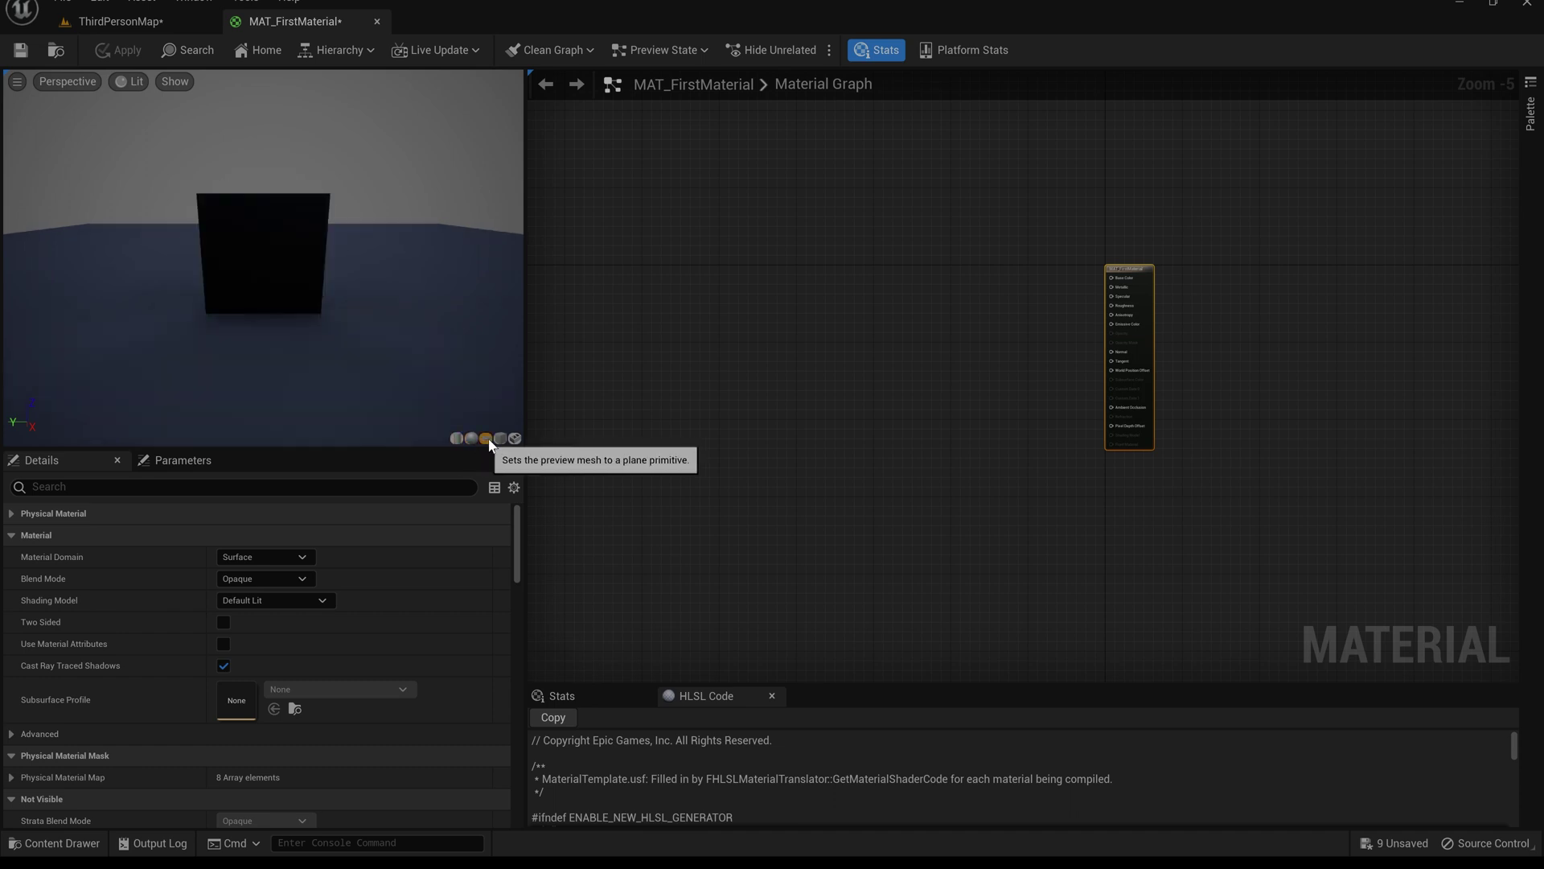
{"action": "left_click", "coordinate": [501, 440]}
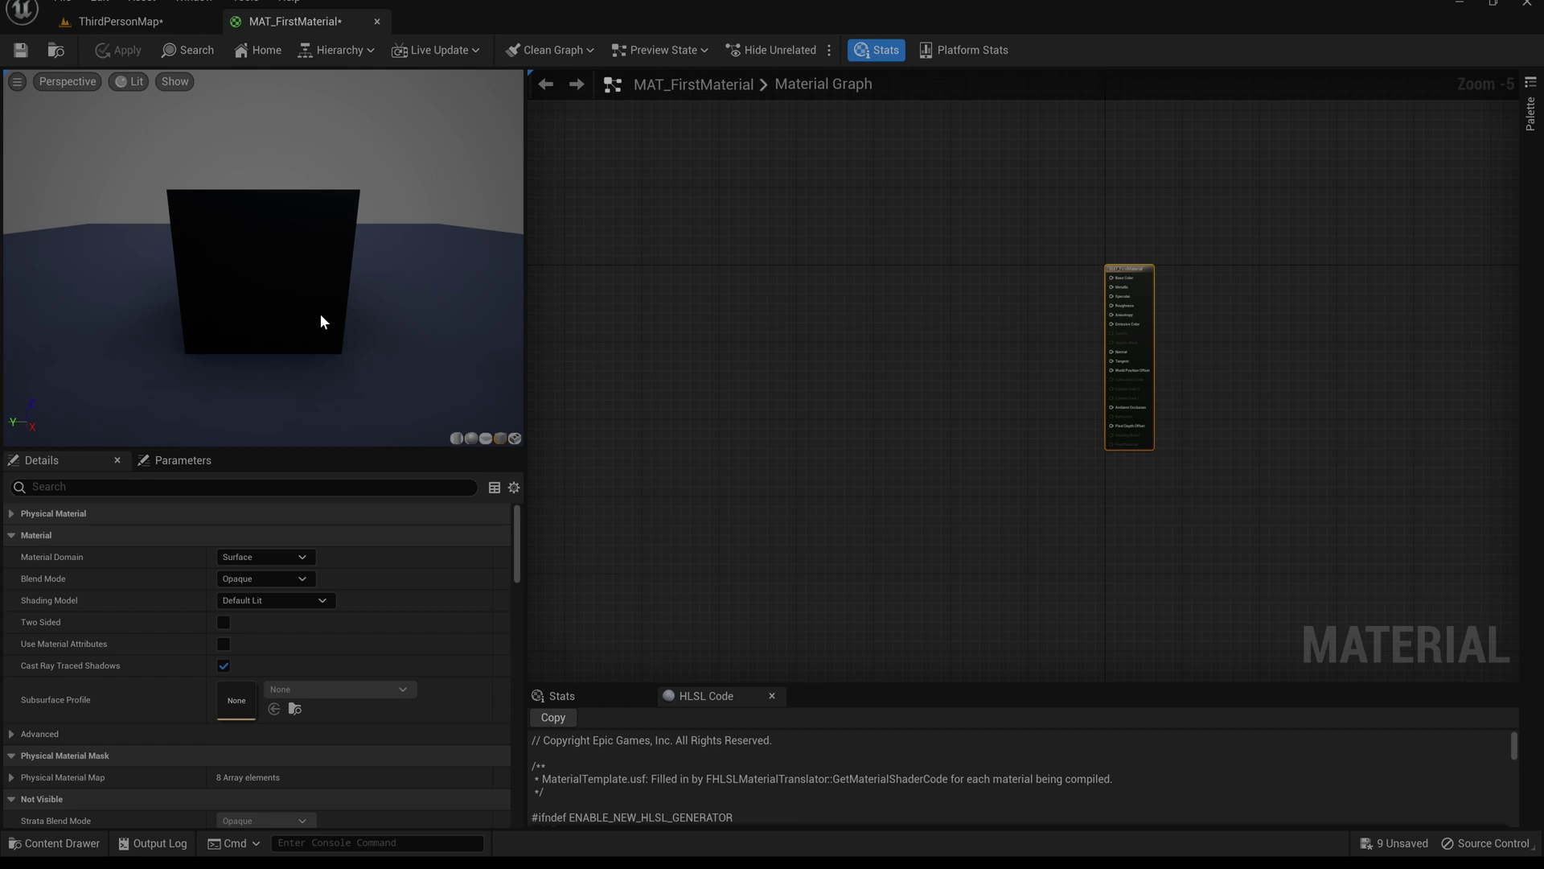
{"action": "left_click", "coordinate": [472, 440]}
{"action": "left_click", "coordinate": [456, 440]}
{"action": "left_click", "coordinate": [472, 440]}
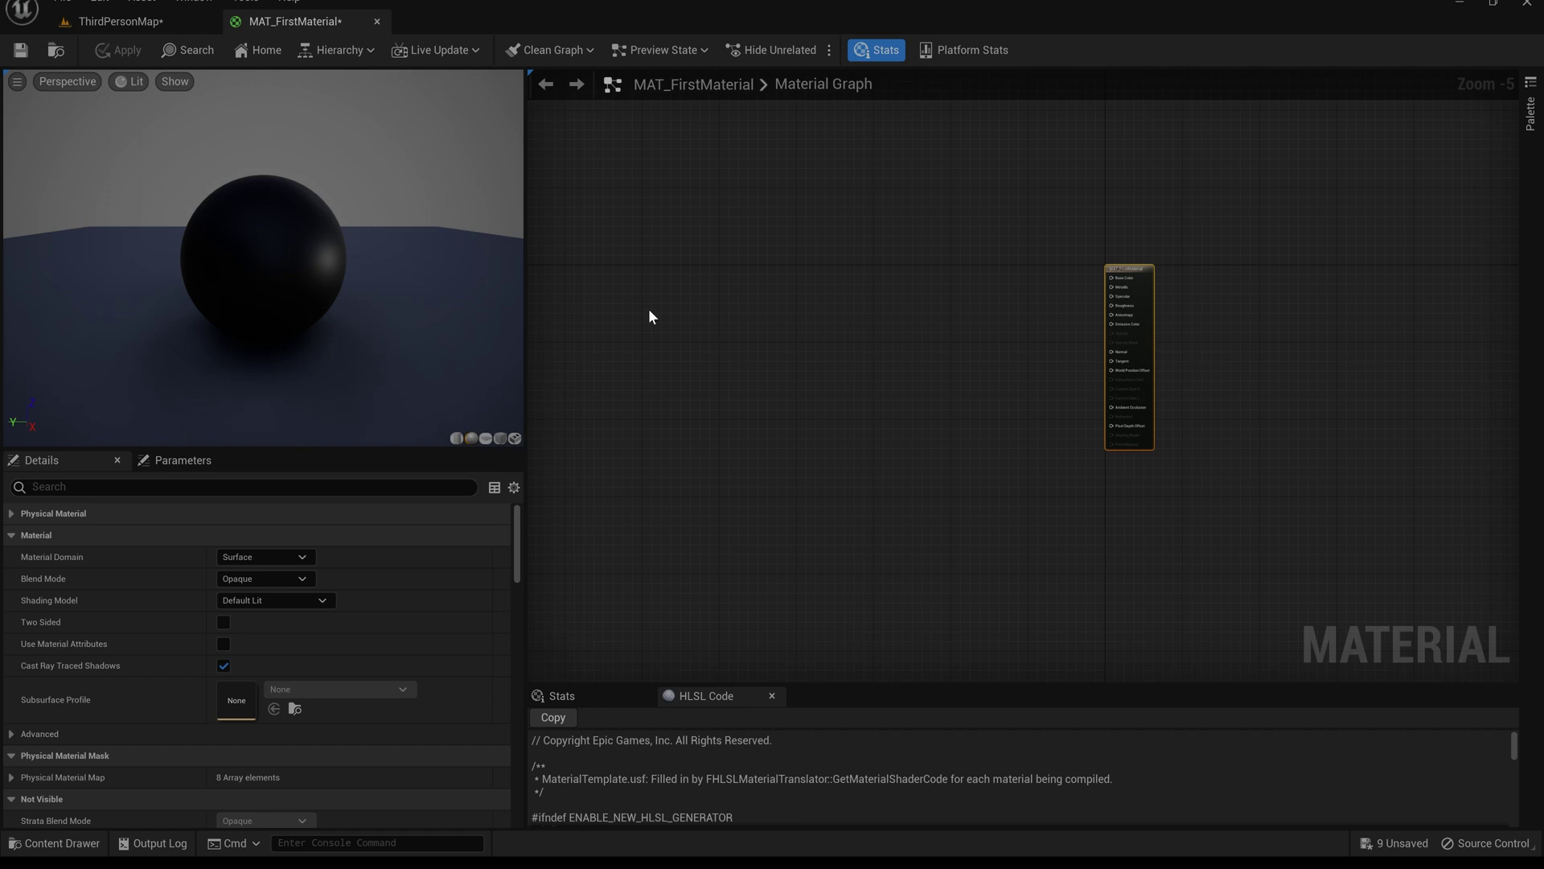
Examine the Material Domain options available for MAT_FirstMaterial.
{"action": "scroll", "coordinate": [772, 386], "scroll_direction": "up", "scroll_amount": 2}
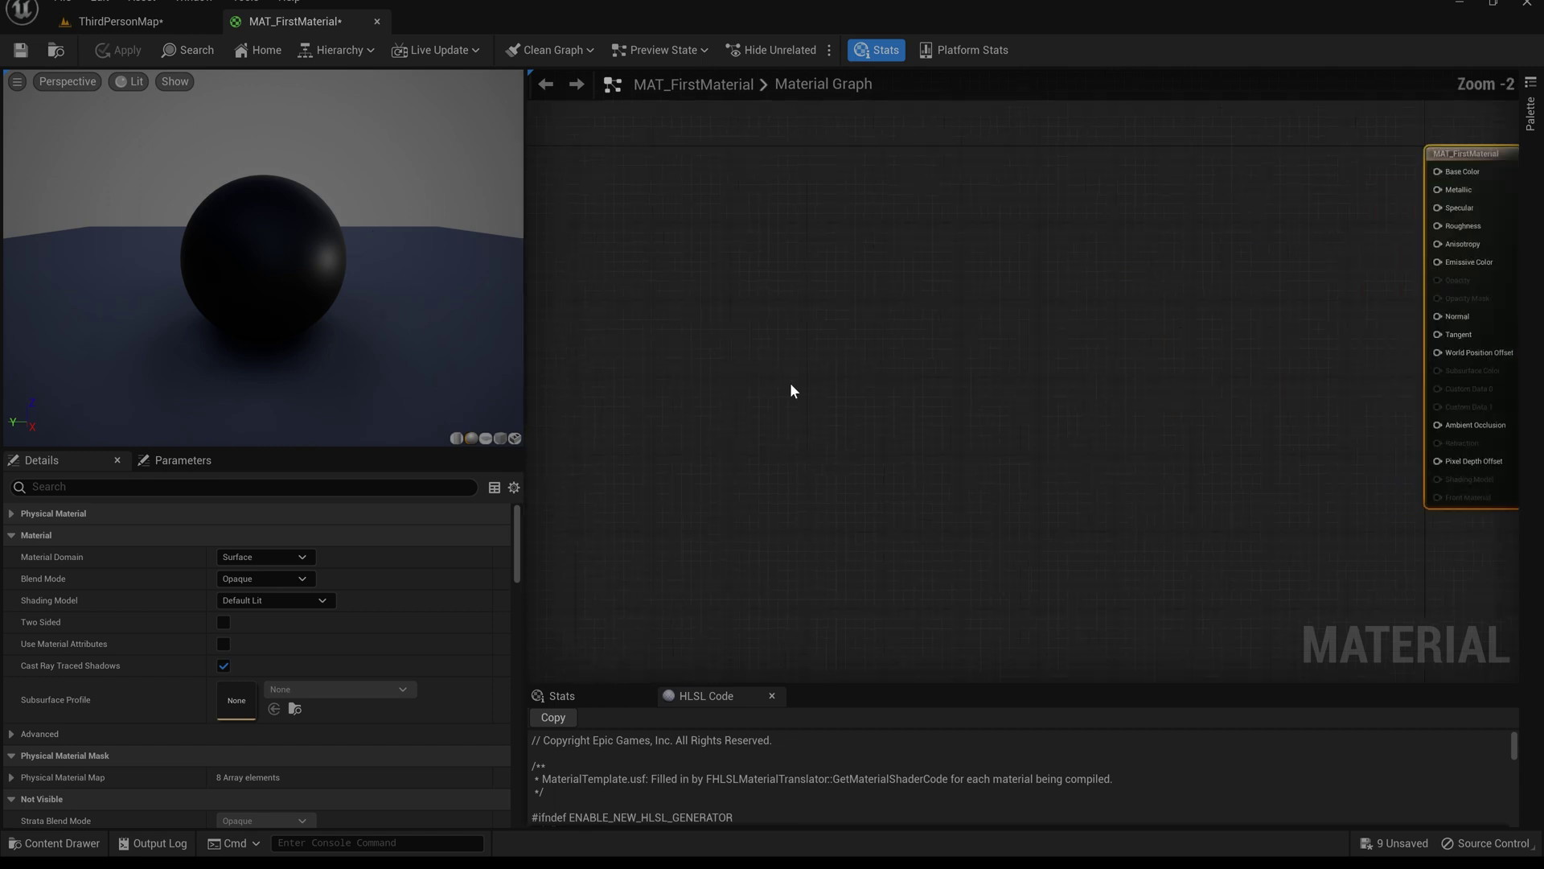
{"action": "right_click_drag", "start_coordinate": [1180, 322], "coordinate": [899, 358]}
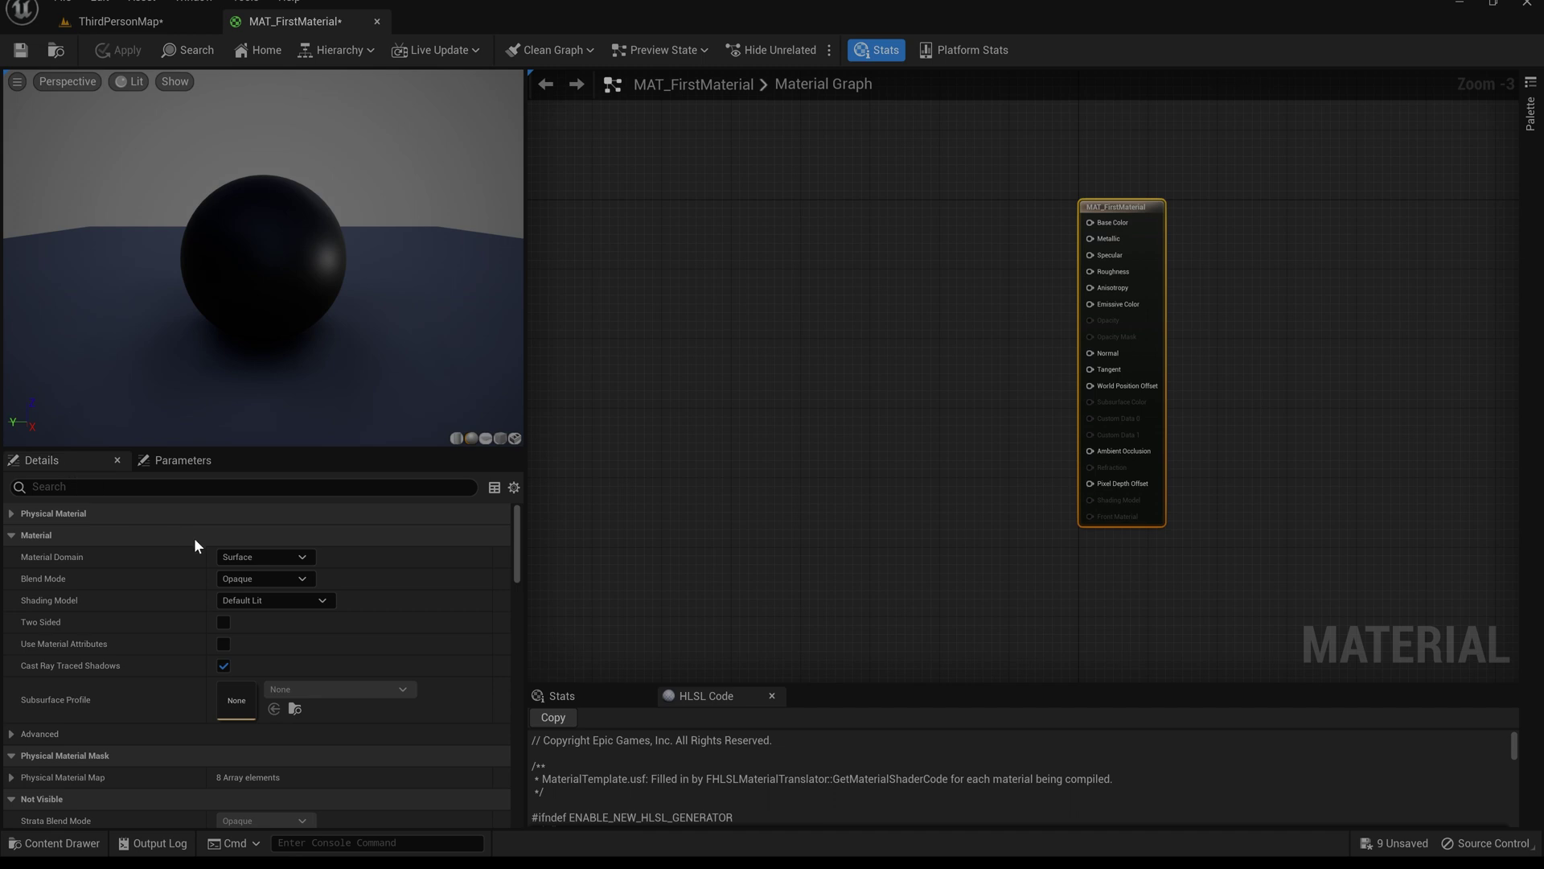
{"action": "left_click", "coordinate": [271, 559]}
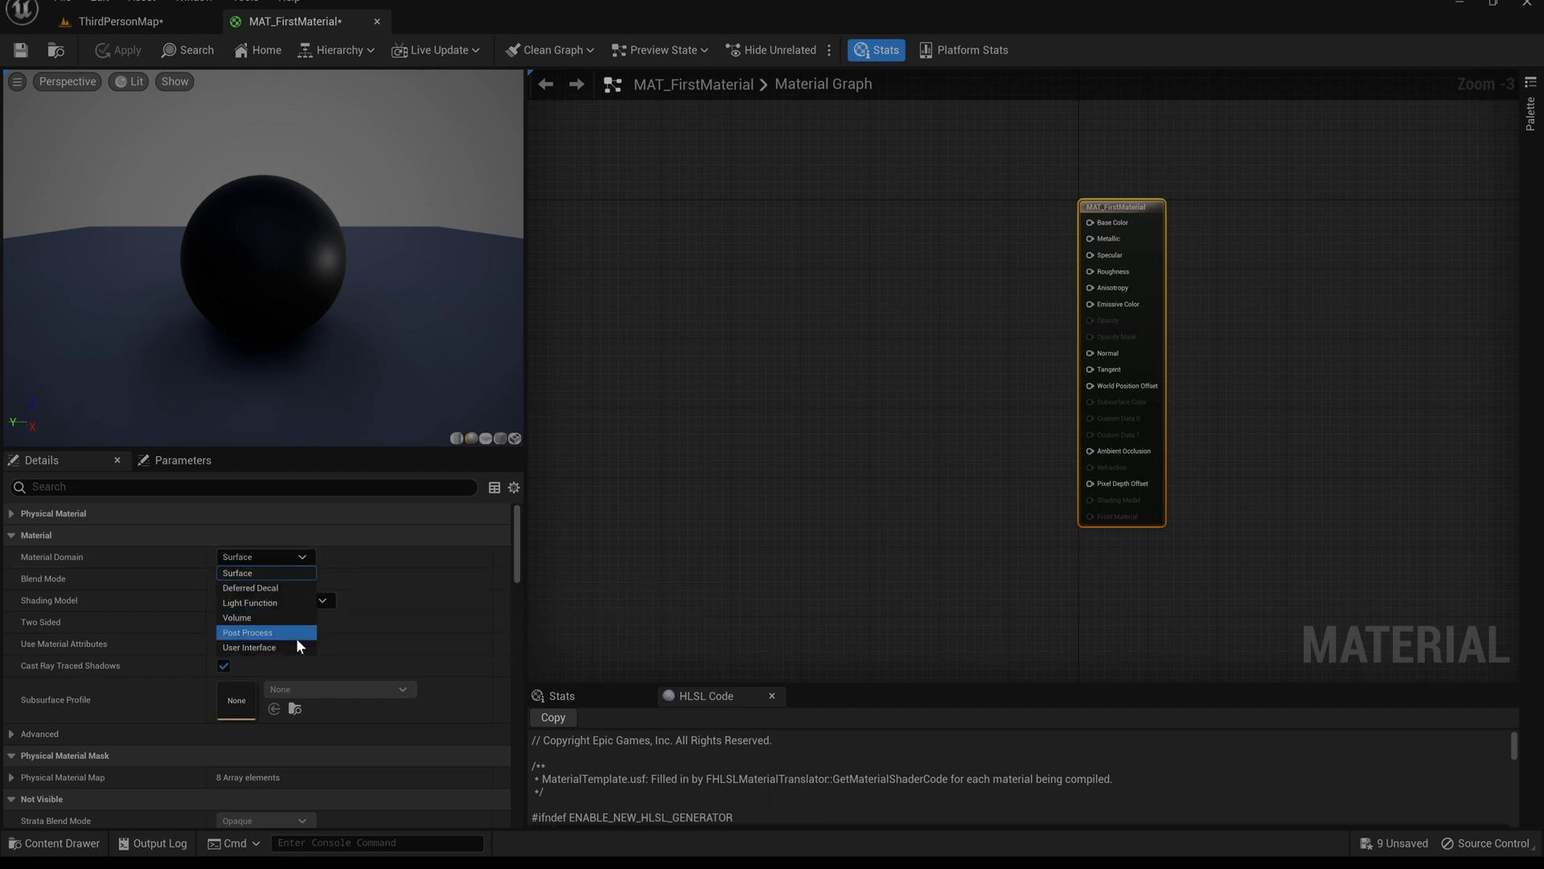
{"action": "left_click", "coordinate": [401, 539]}
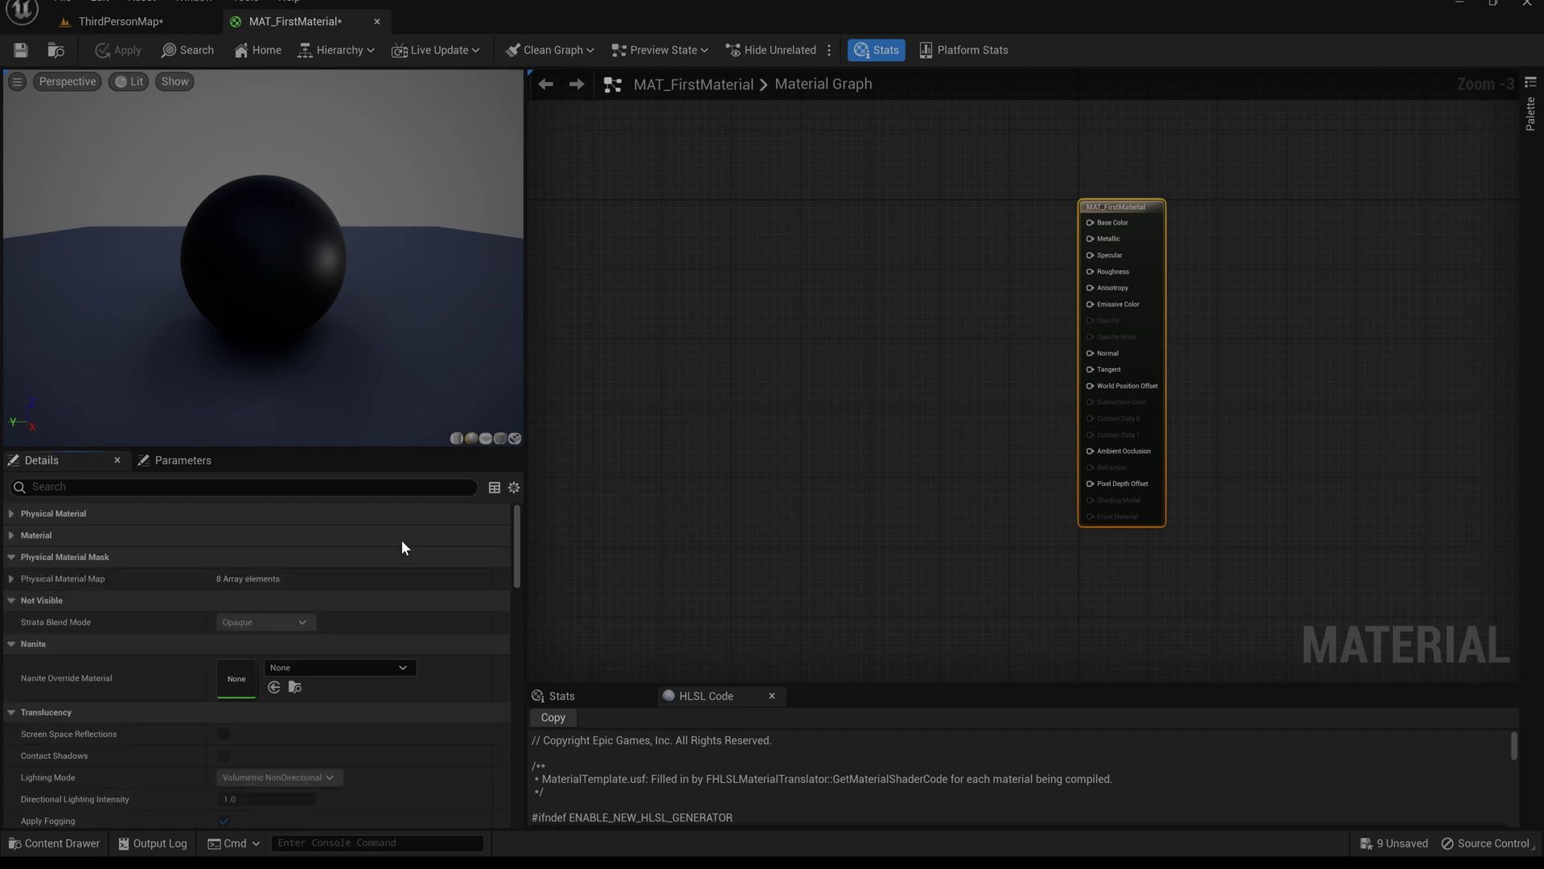
Try the Masked and Translucent blend modes on MAT_FirstMaterial and return to Opaque.
{"action": "left_click", "coordinate": [12, 535]}
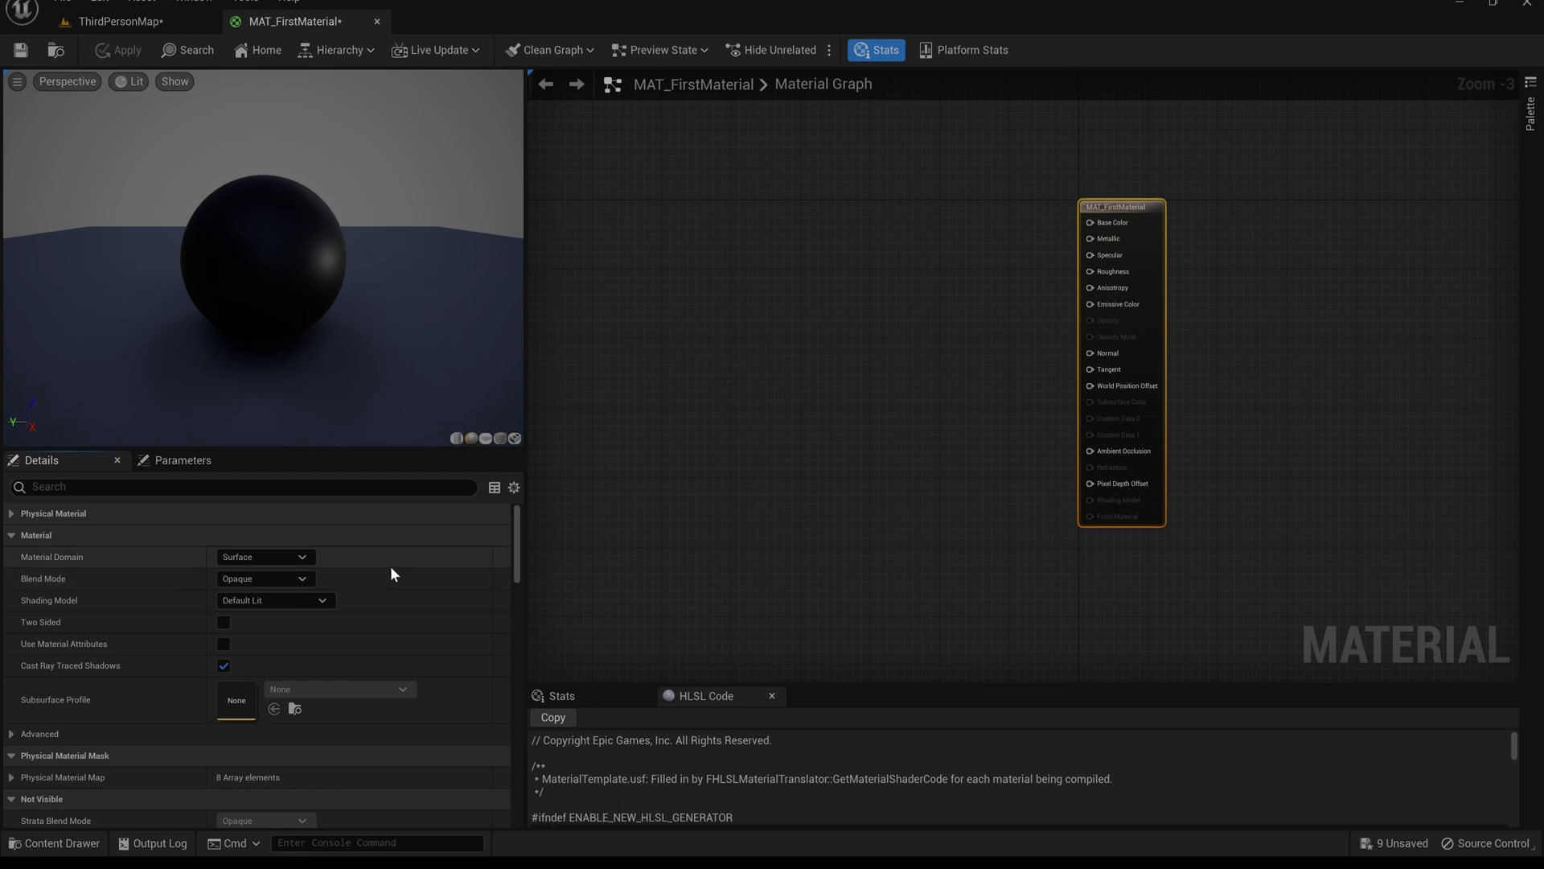
{"action": "left_click", "coordinate": [285, 579]}
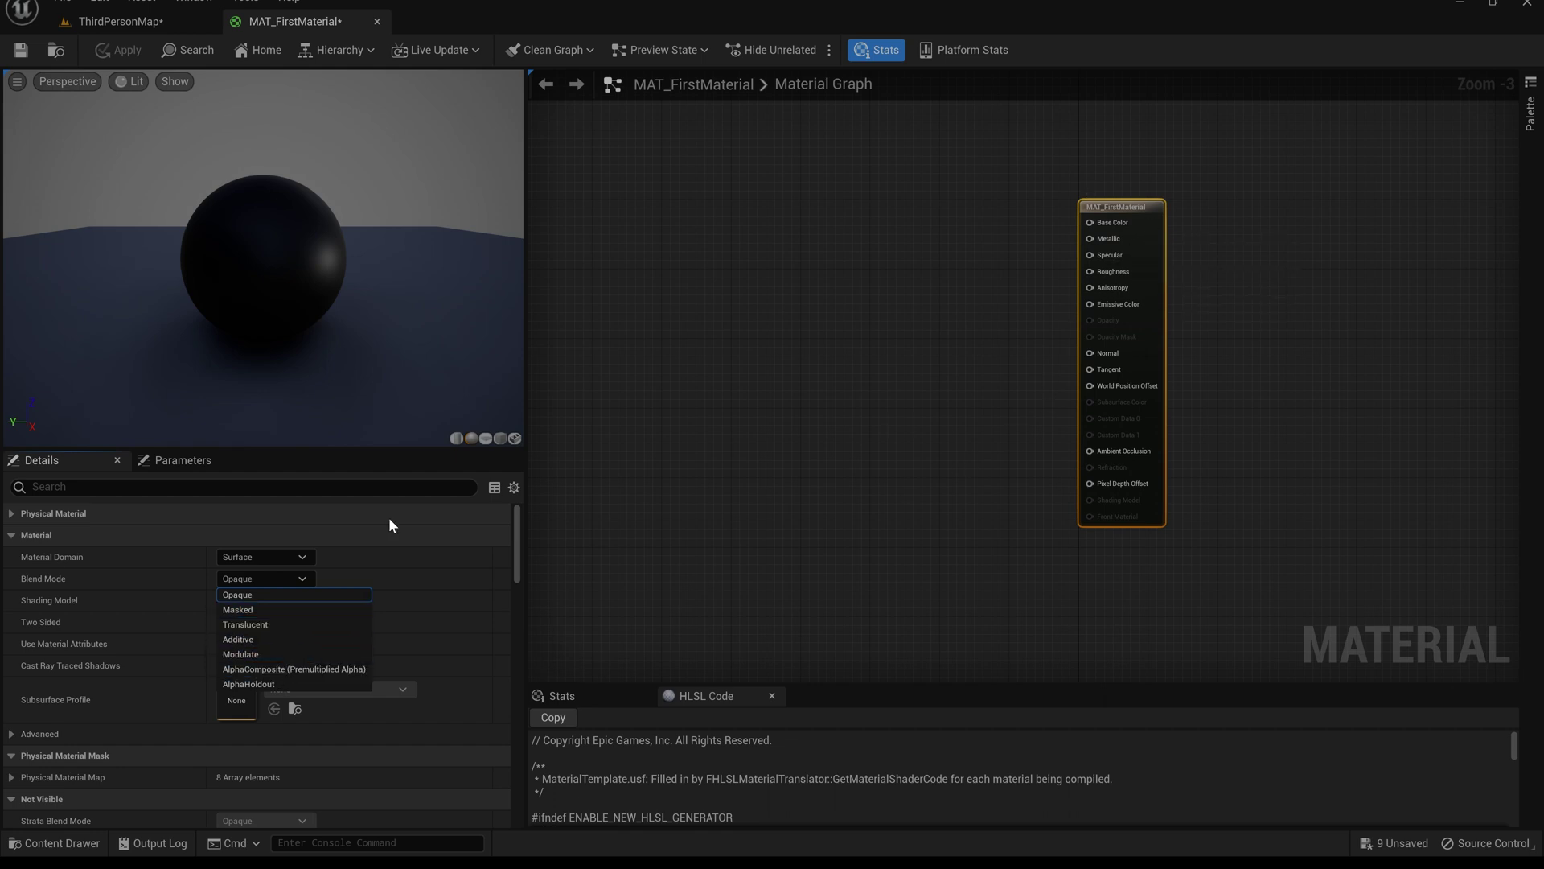
{"action": "left_click", "coordinate": [268, 611]}
{"action": "left_click", "coordinate": [274, 579]}
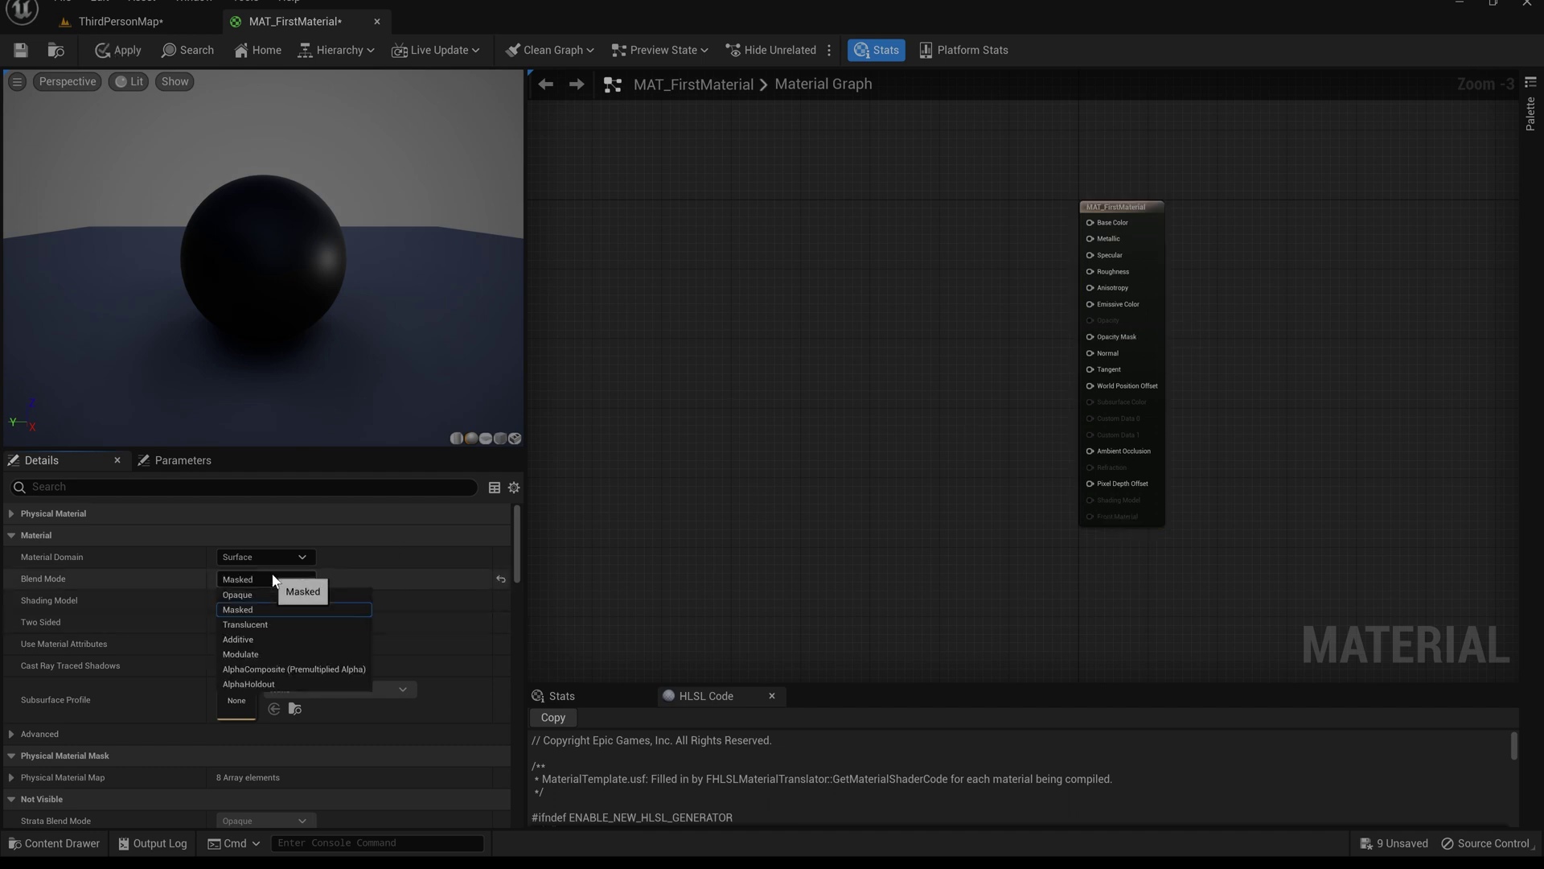
{"action": "left_click", "coordinate": [261, 625]}
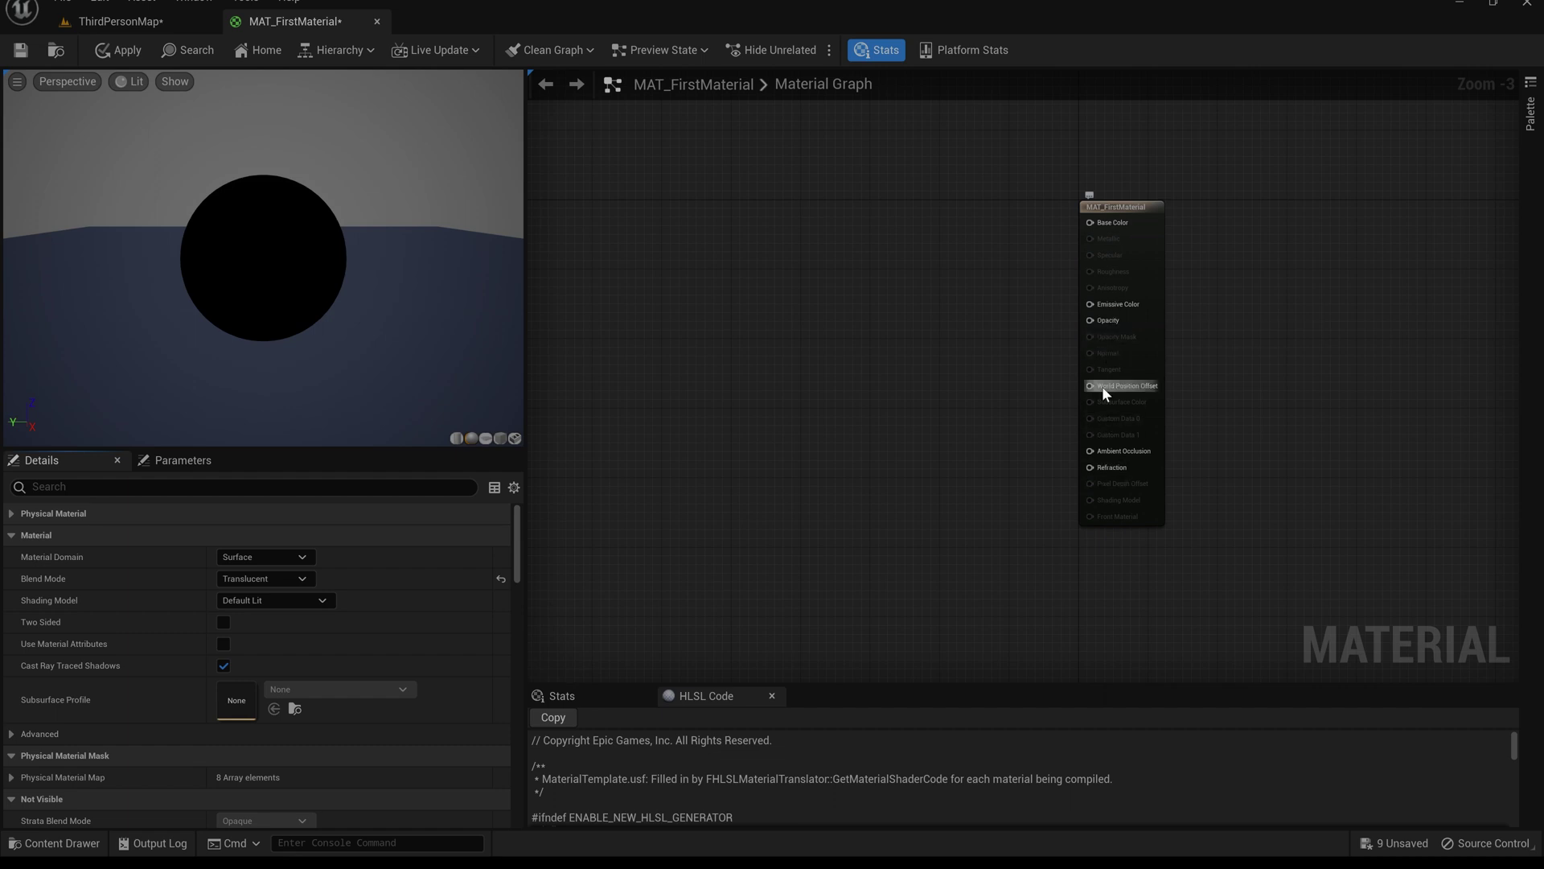
{"action": "left_click", "coordinate": [278, 600]}
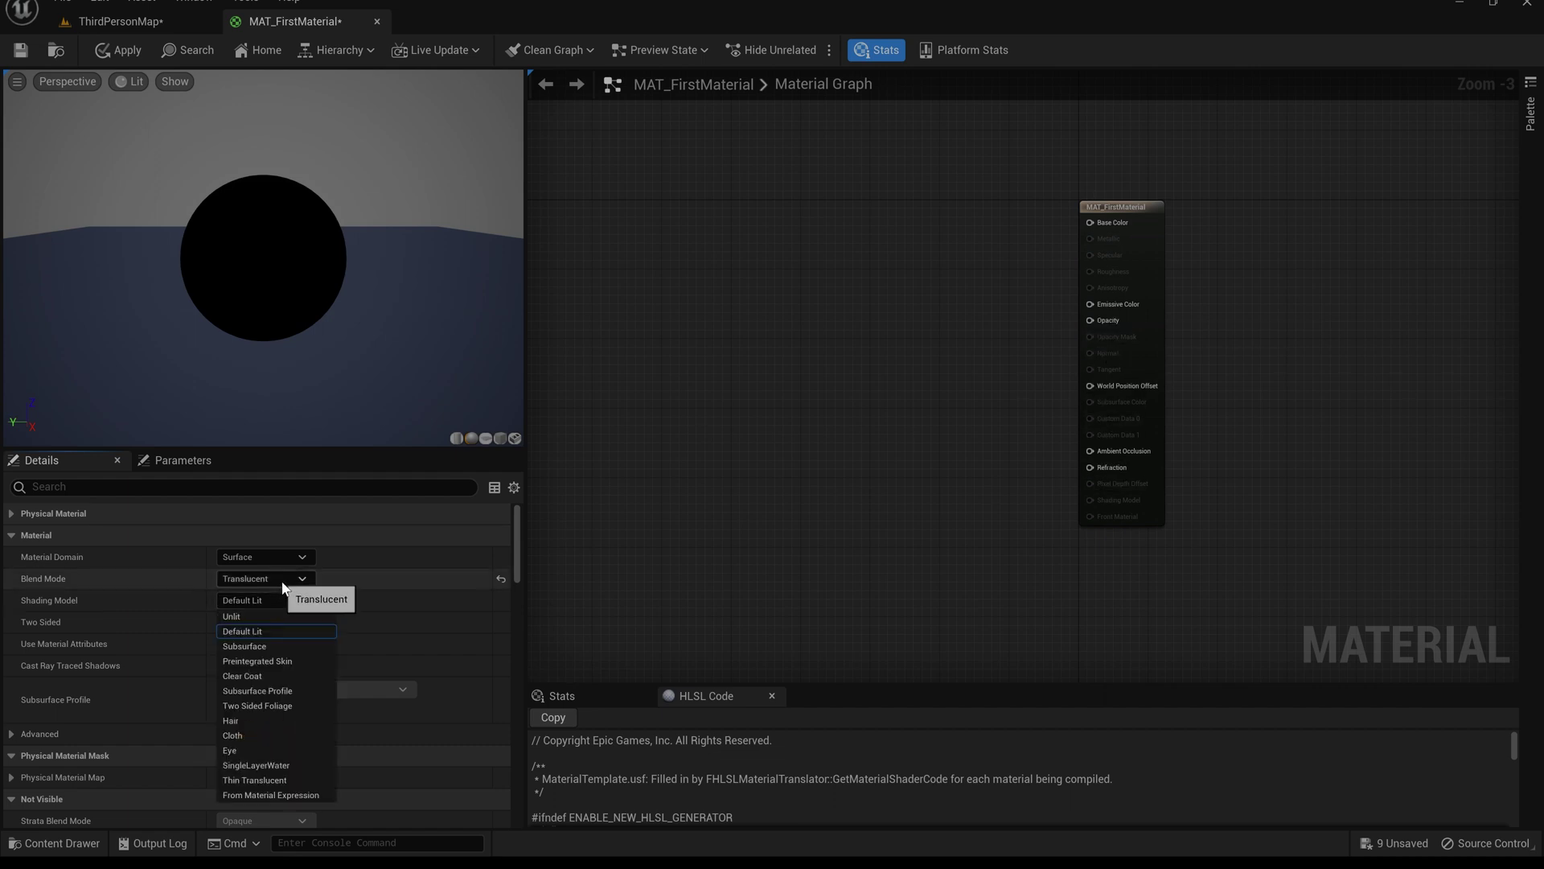
{"action": "left_click", "coordinate": [281, 580]}
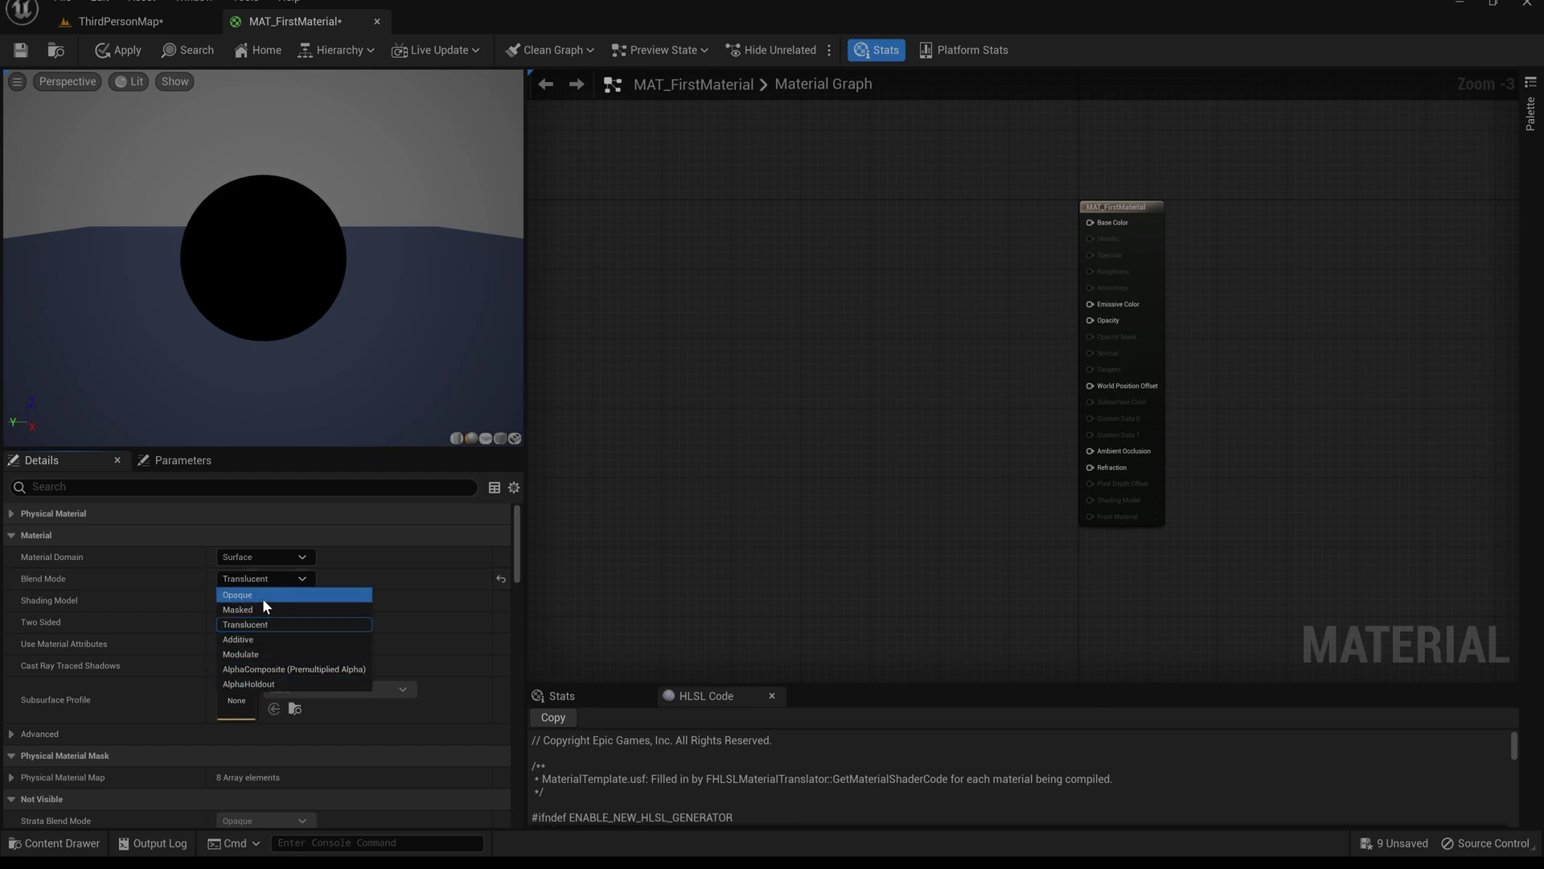
{"action": "left_click", "coordinate": [263, 600]}
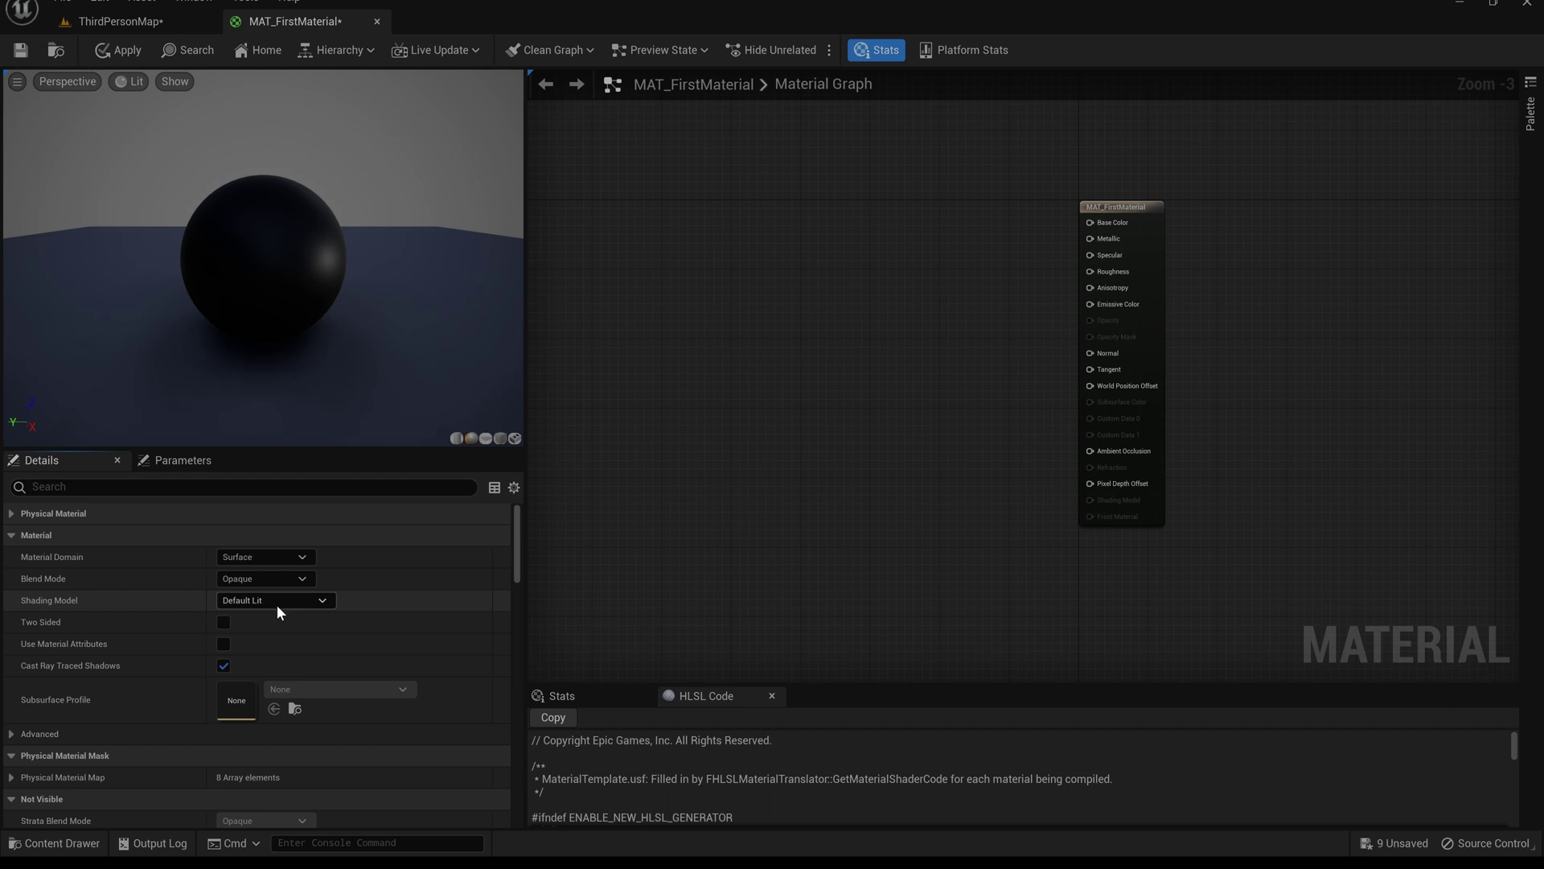
Try the Unlit shading model on MAT_FirstMaterial and return to Default Lit.
{"action": "left_click", "coordinate": [282, 601]}
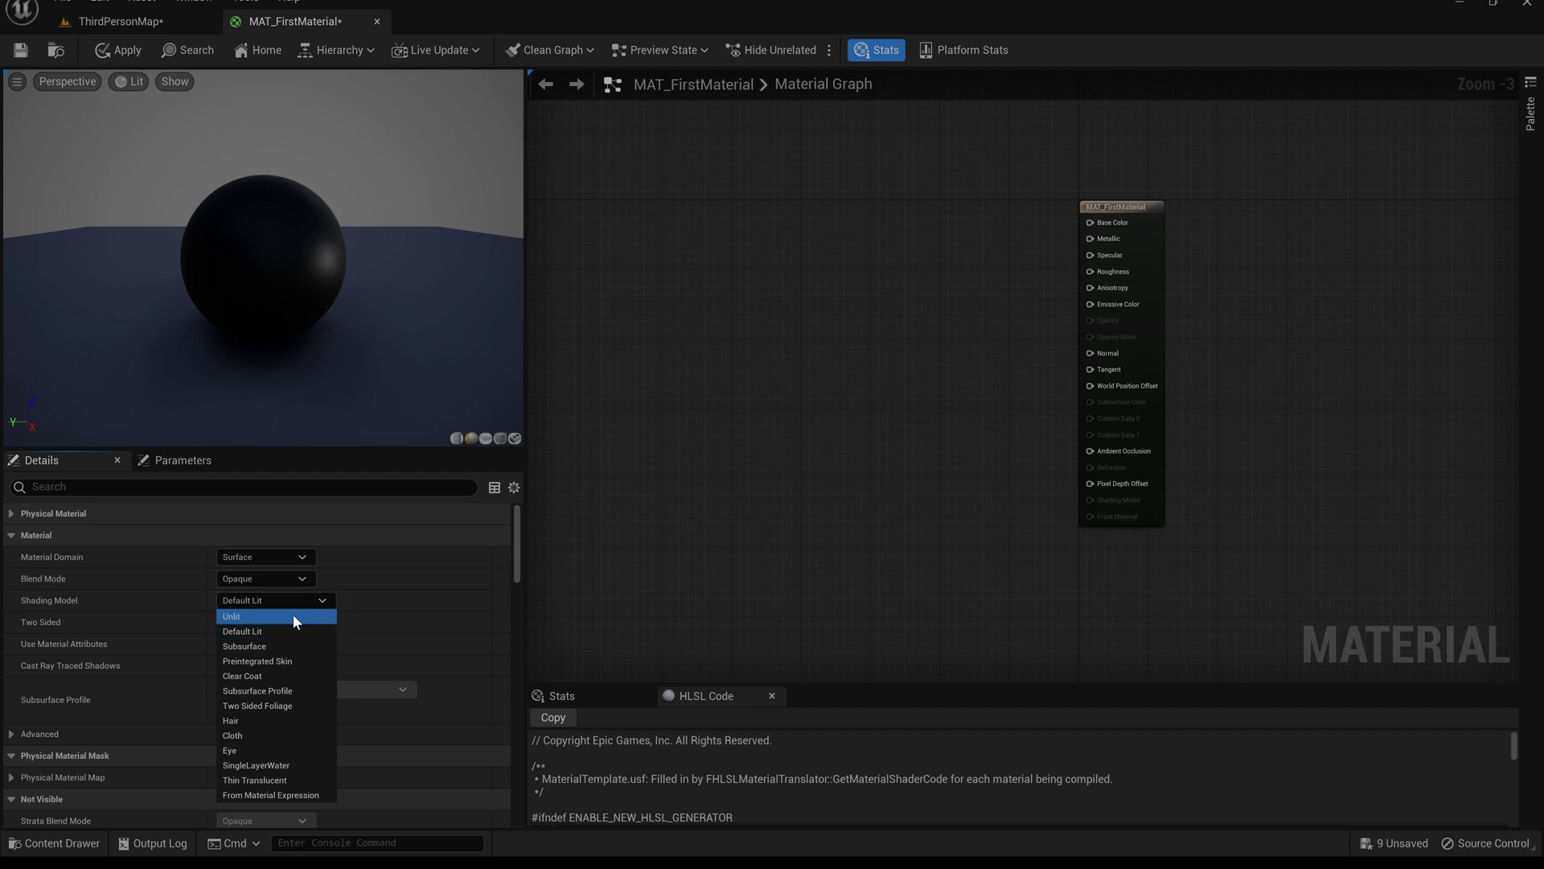
{"action": "left_click", "coordinate": [293, 614]}
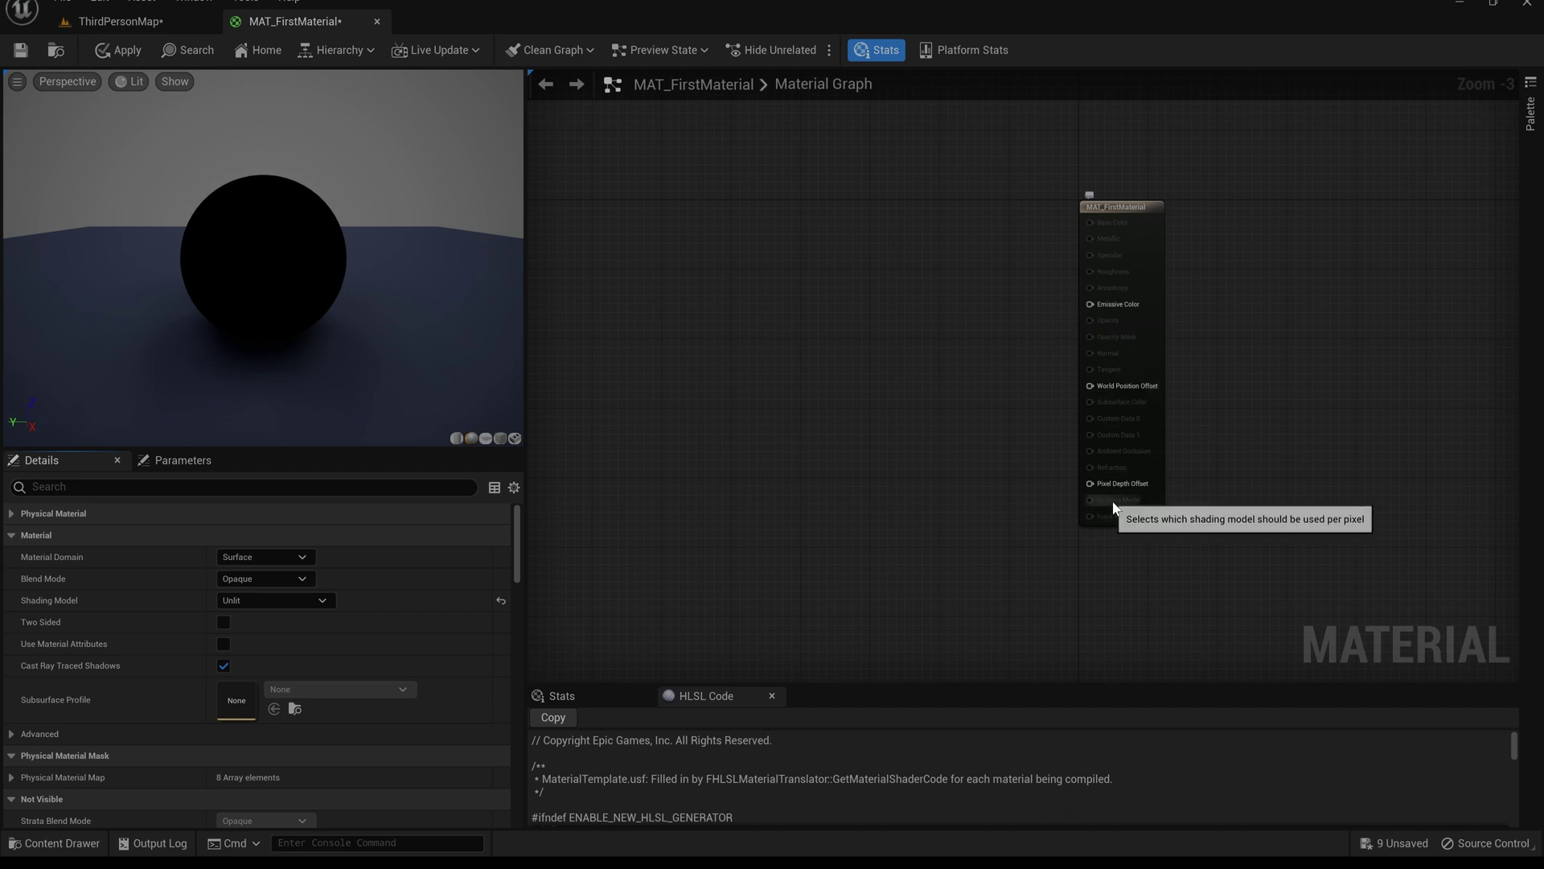
{"action": "left_click", "coordinate": [295, 602]}
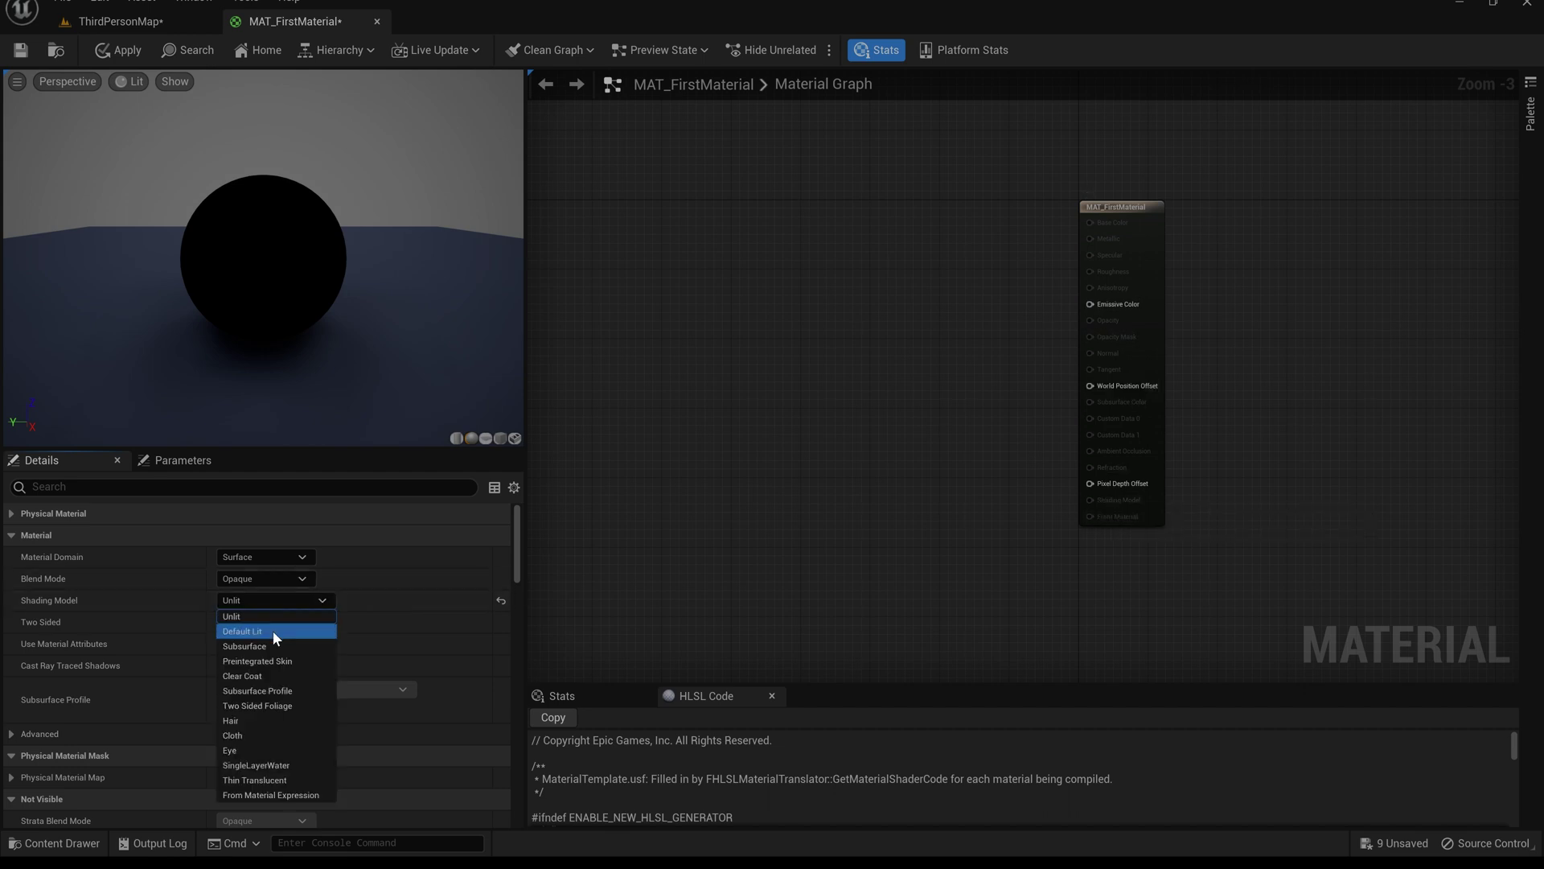
{"action": "left_click", "coordinate": [273, 631]}
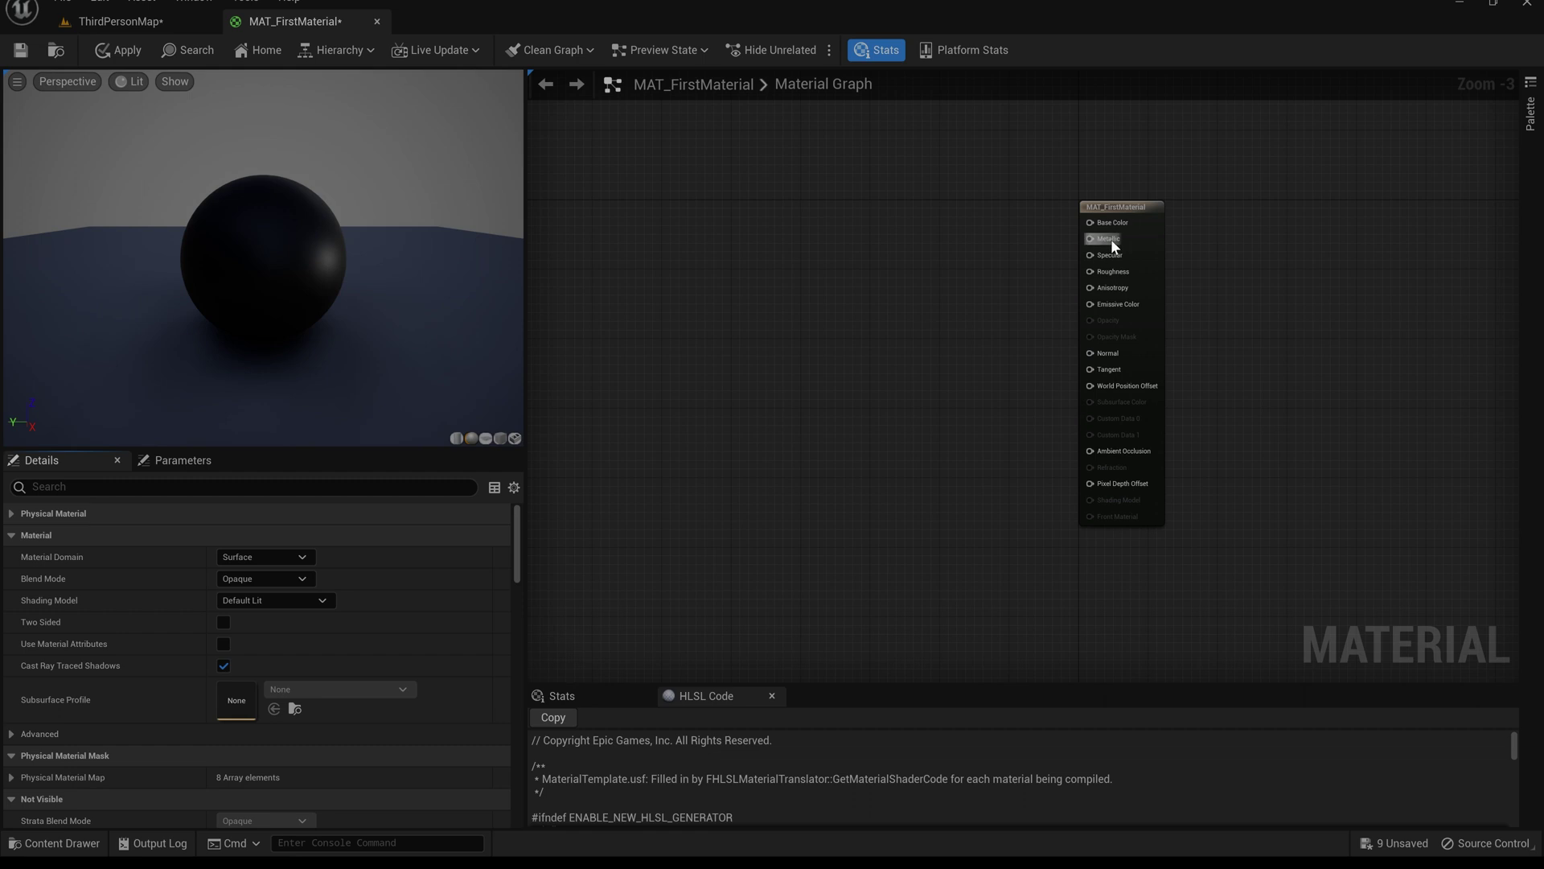
Examine the other shading model options and the remaining property sections in the material's details.
{"action": "left_click", "coordinate": [270, 600]}
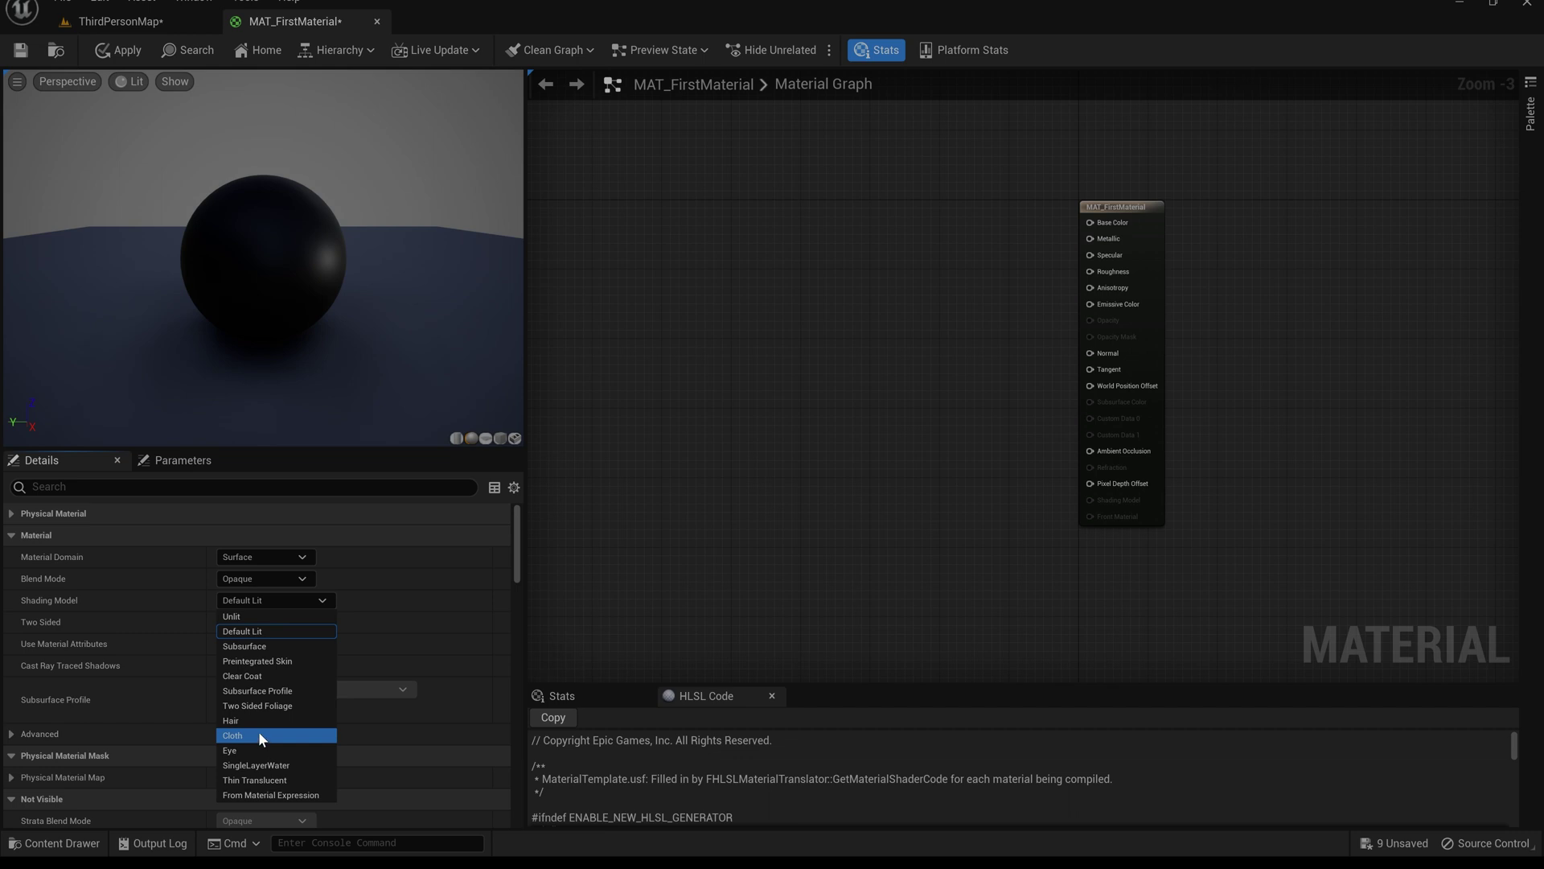
{"action": "left_click", "coordinate": [410, 588]}
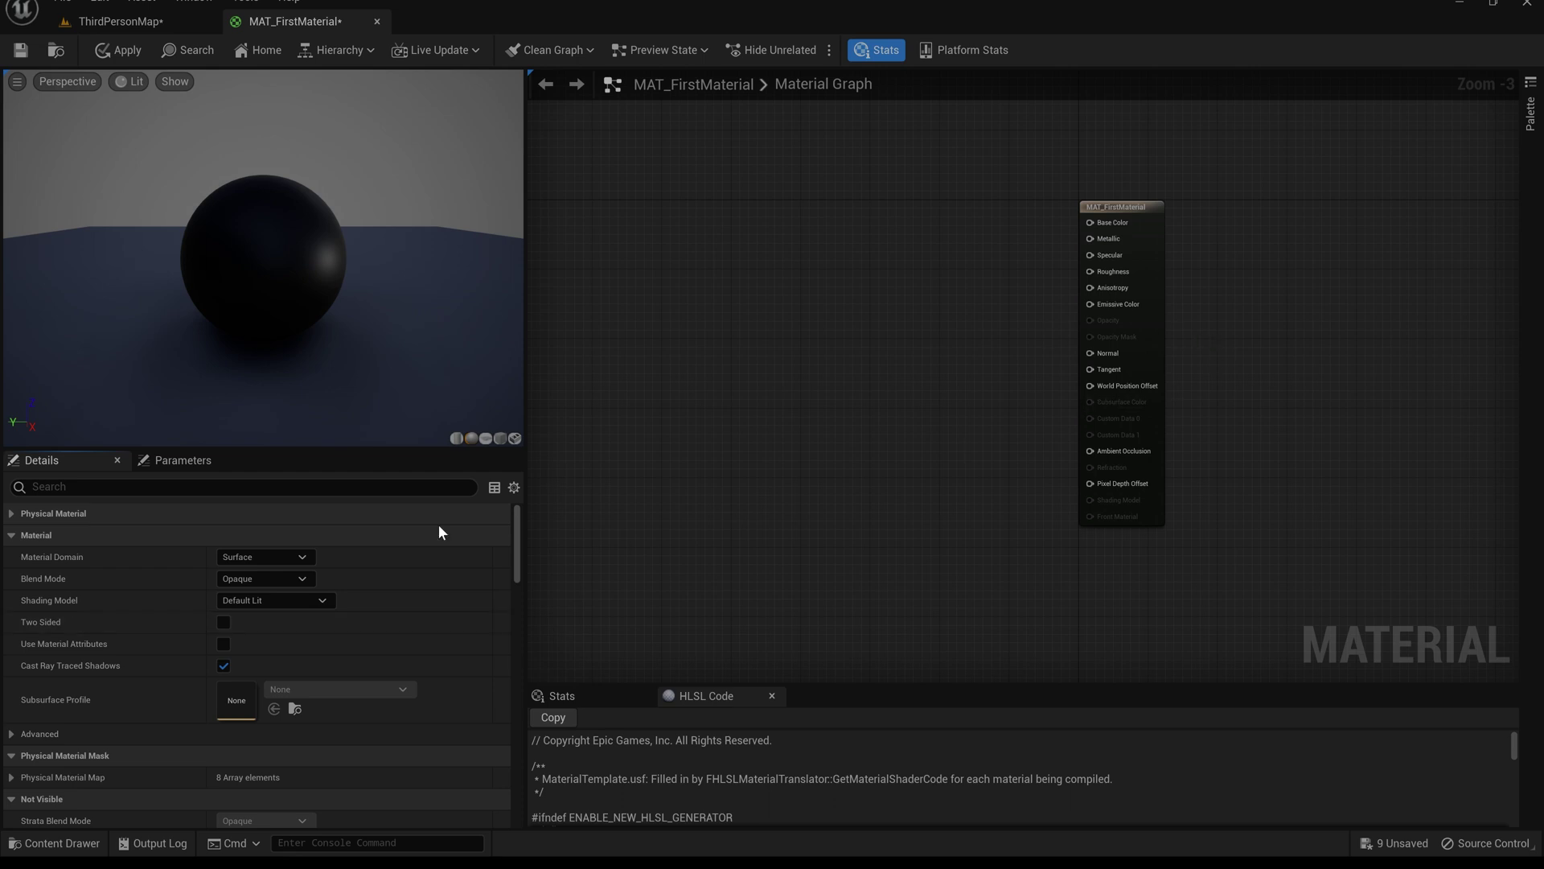
{"action": "scroll", "coordinate": [409, 599], "scroll_direction": "down", "scroll_amount": 3}
{"action": "scroll", "coordinate": [408, 597], "scroll_direction": "down", "scroll_amount": 15}
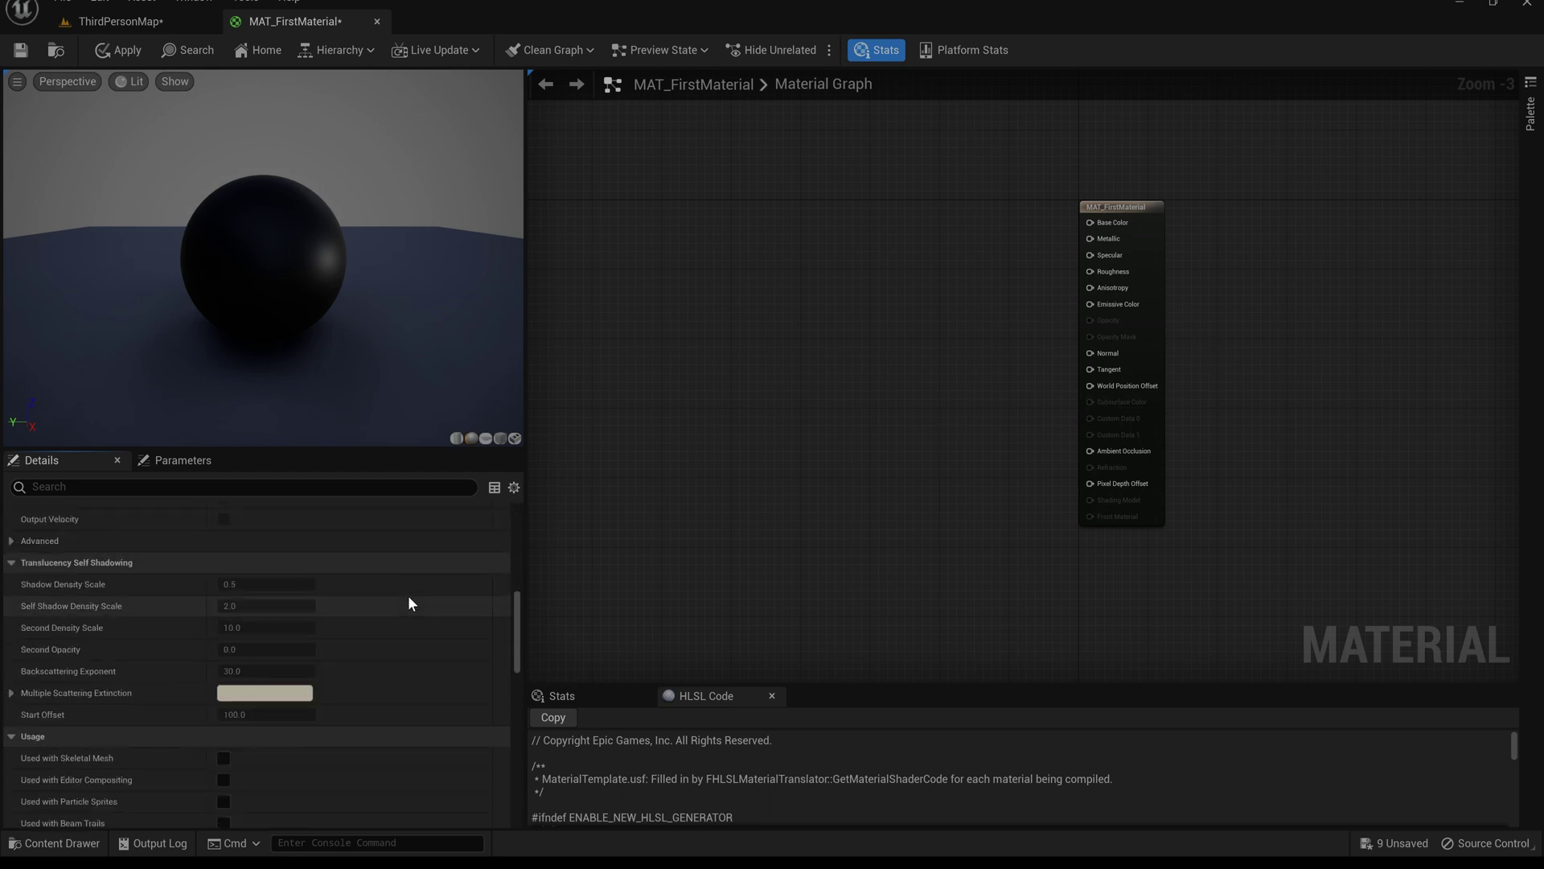
{"action": "left_click_drag", "start_coordinate": [514, 659], "coordinate": [517, 486]}
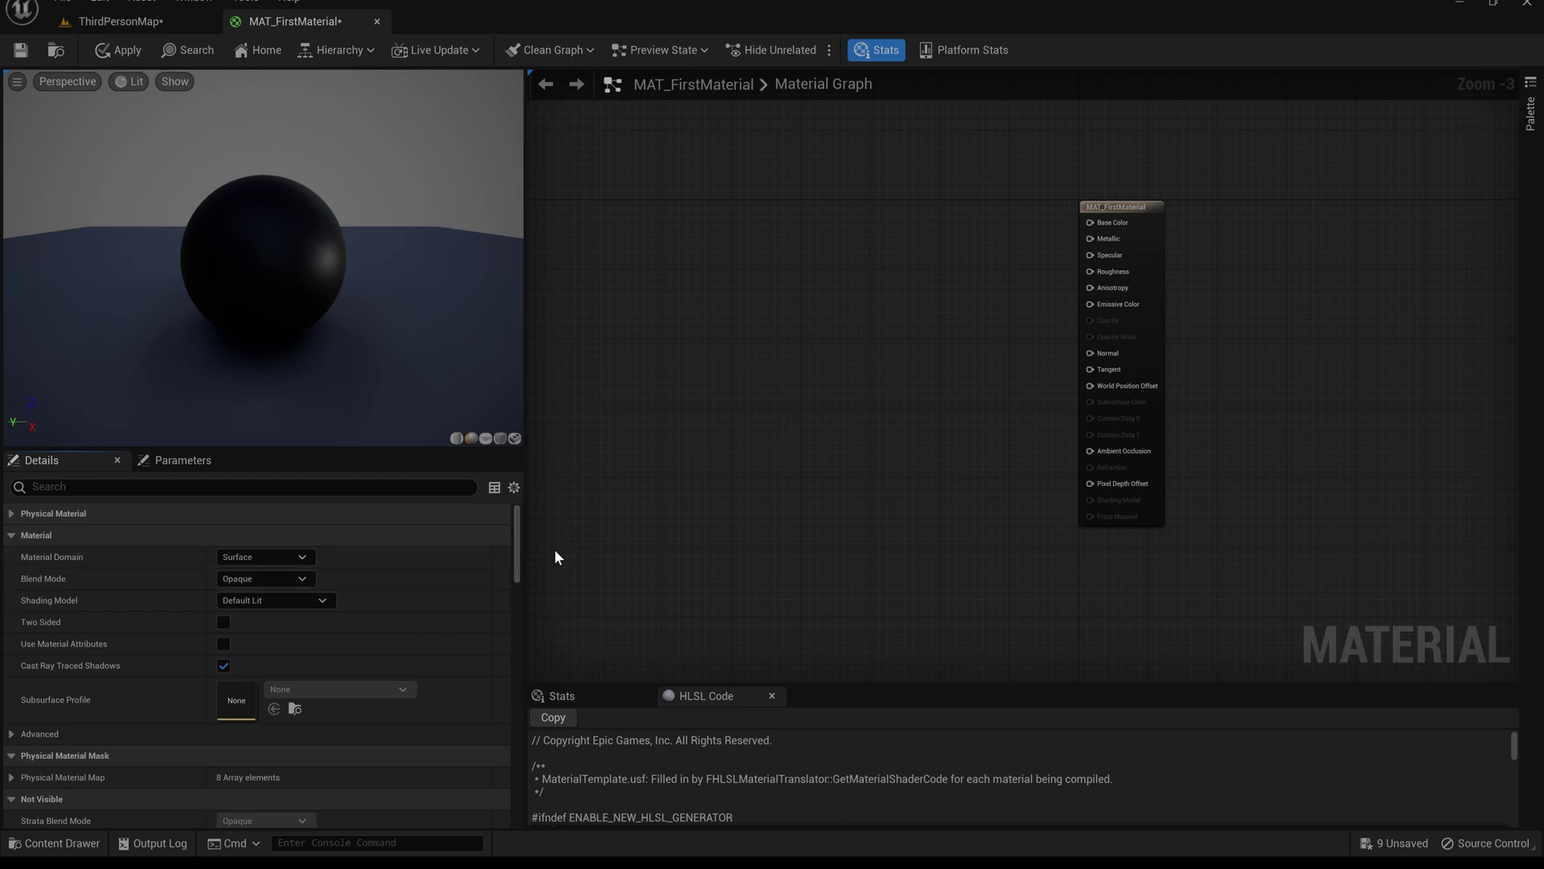
{"action": "mouse_move", "coordinate": [513, 545]}
{"action": "left_mouse_down"}
{"action": "mouse_move", "coordinate": [523, 620]}
{"action": "mouse_move", "coordinate": [529, 524]}
{"action": "left_mouse_up"}
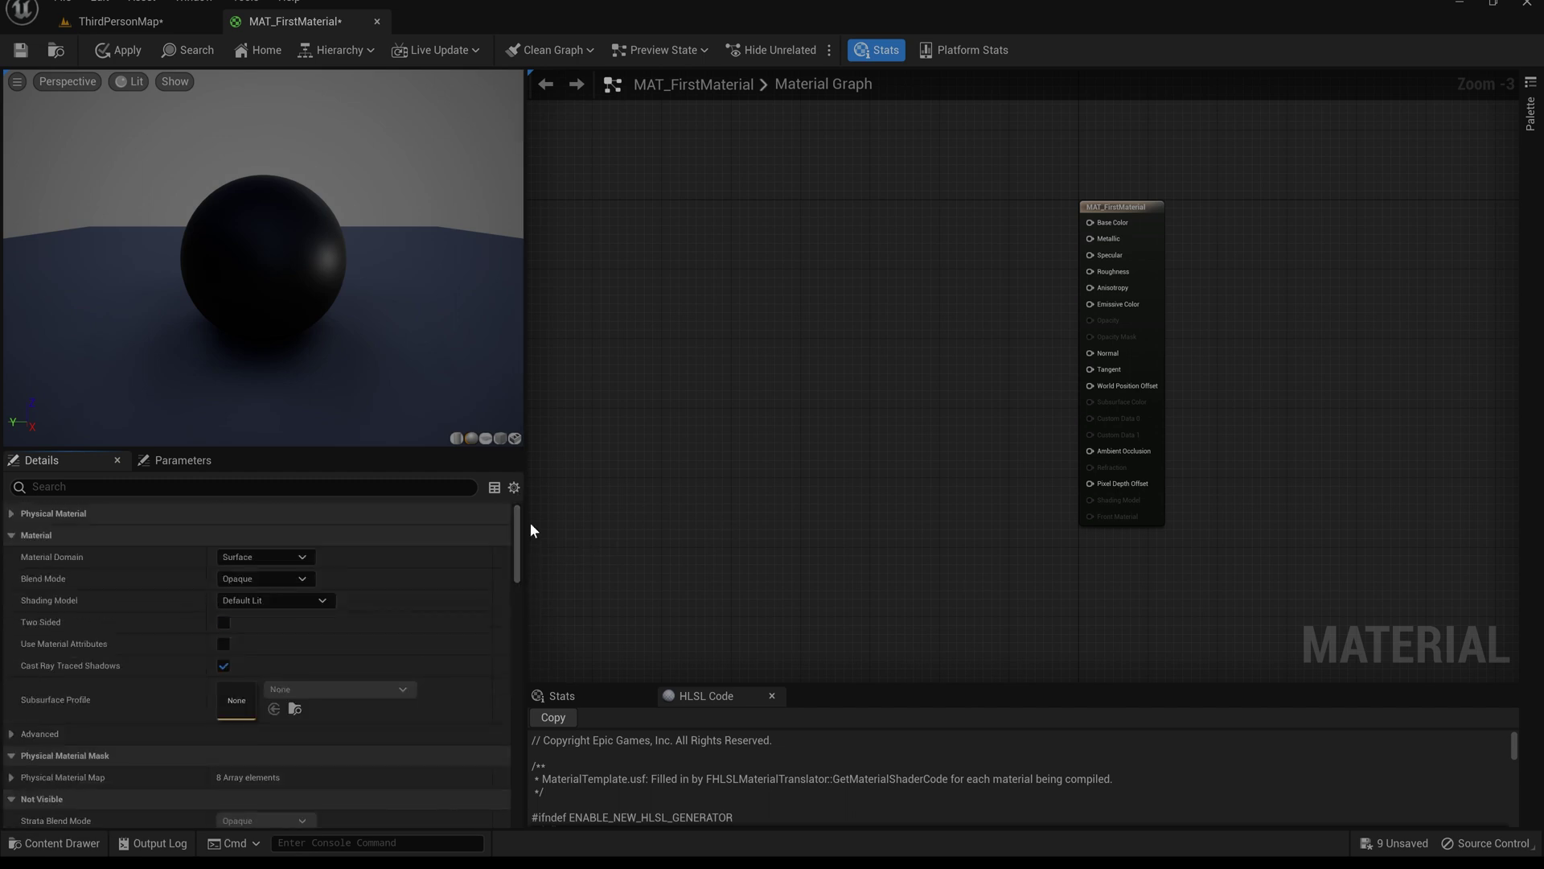
Show the material's shader statistics and examine the inputs of the MAT_FirstMaterial result node.
{"action": "left_click", "coordinate": [588, 697]}
{"action": "left_click", "coordinate": [1145, 240]}
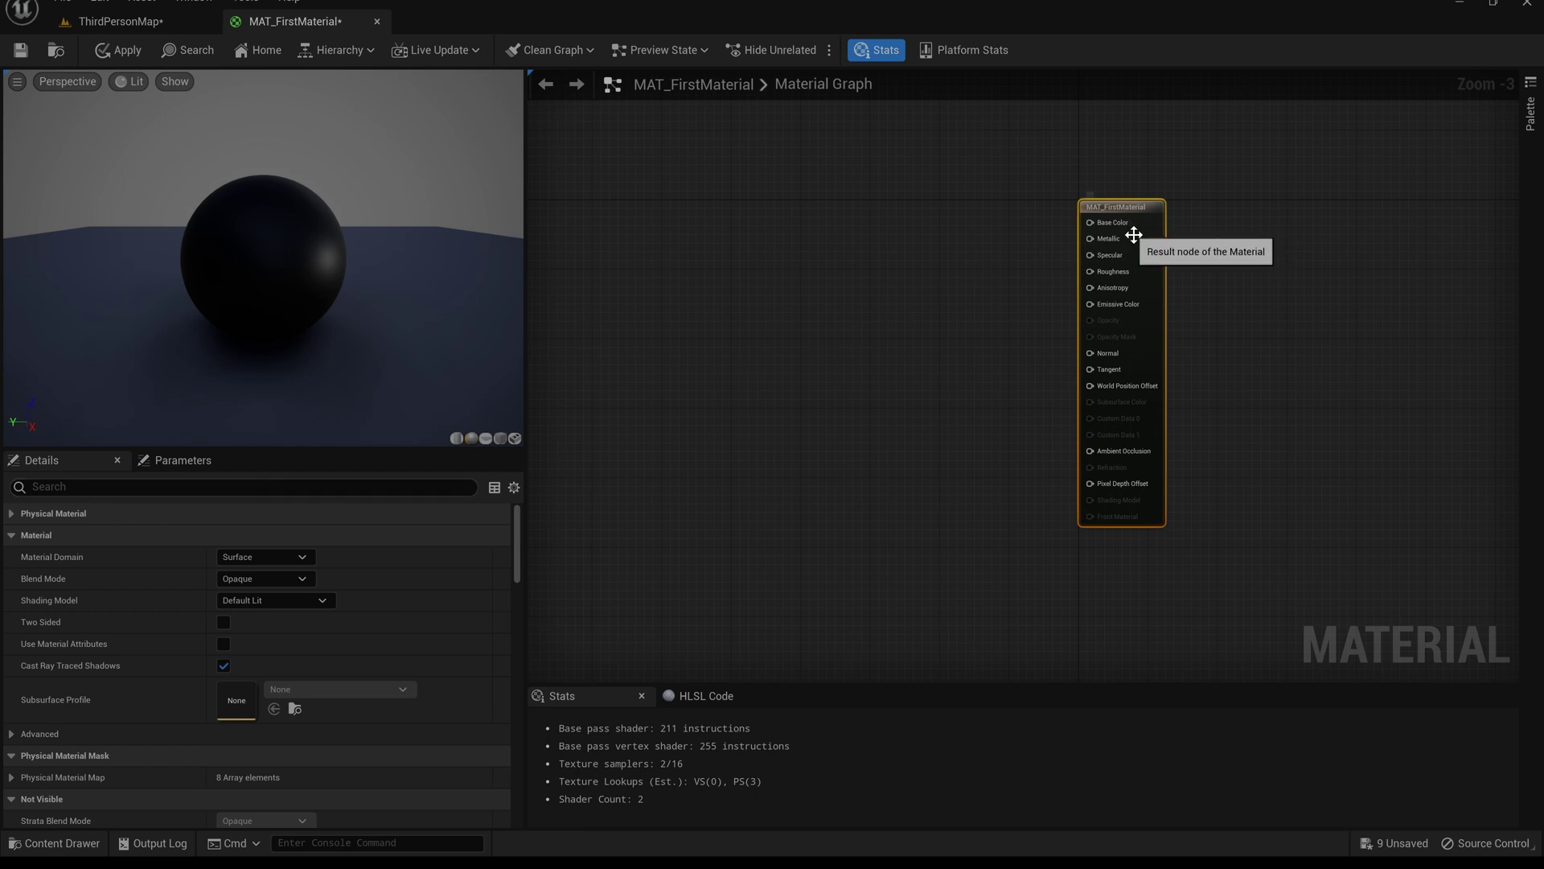
{"action": "right_click_drag", "start_coordinate": [763, 331], "coordinate": [916, 411]}
{"action": "scroll", "coordinate": [895, 393], "scroll_direction": "up", "scroll_amount": 1}
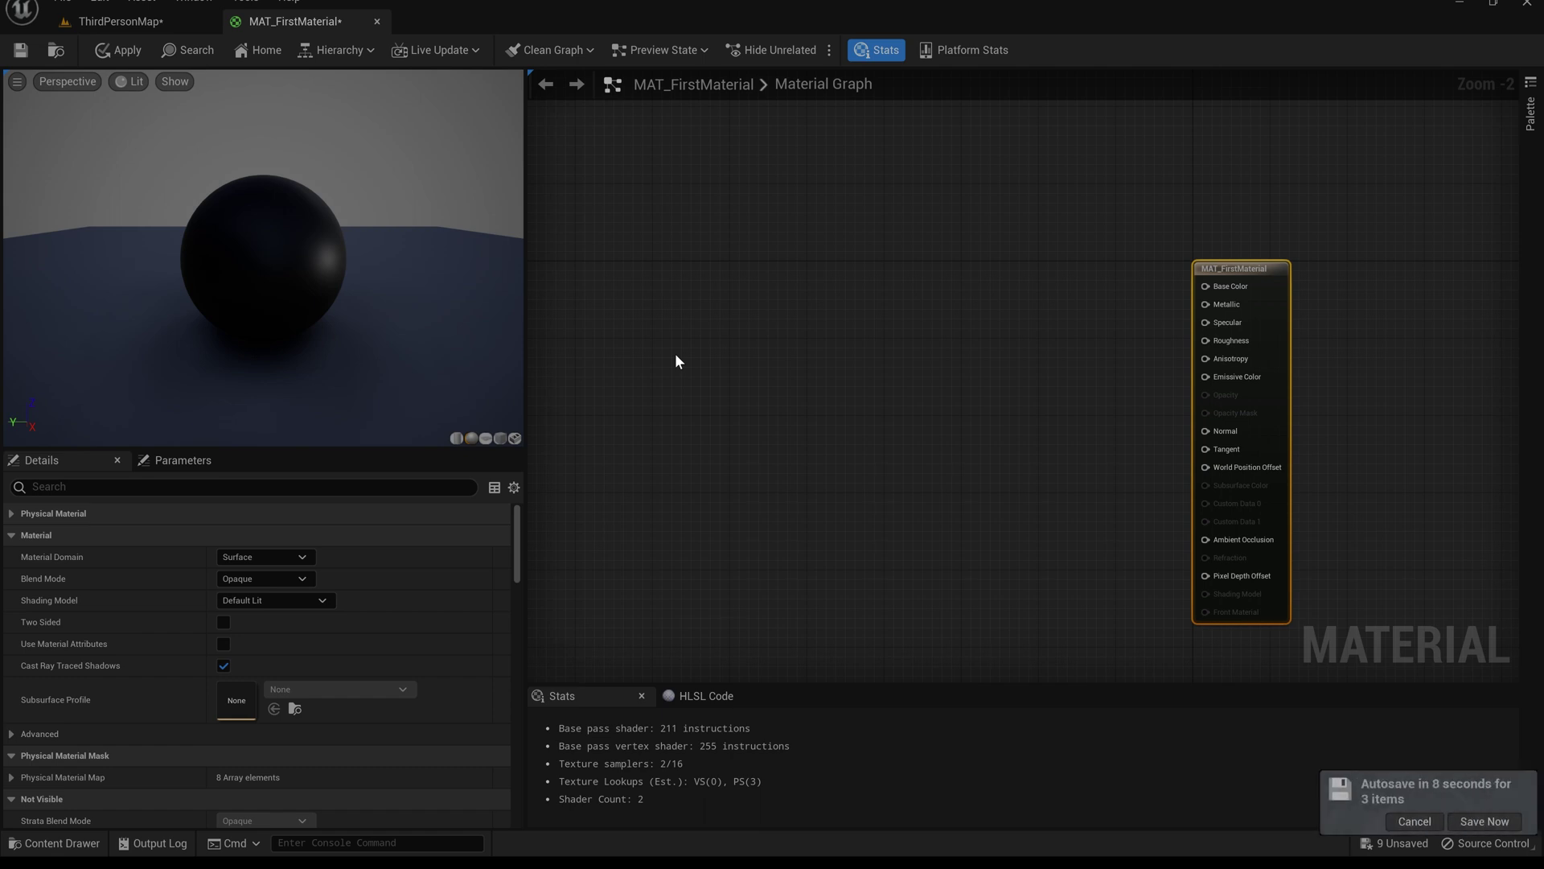
{"action": "mouse_move", "coordinate": [1235, 345]}
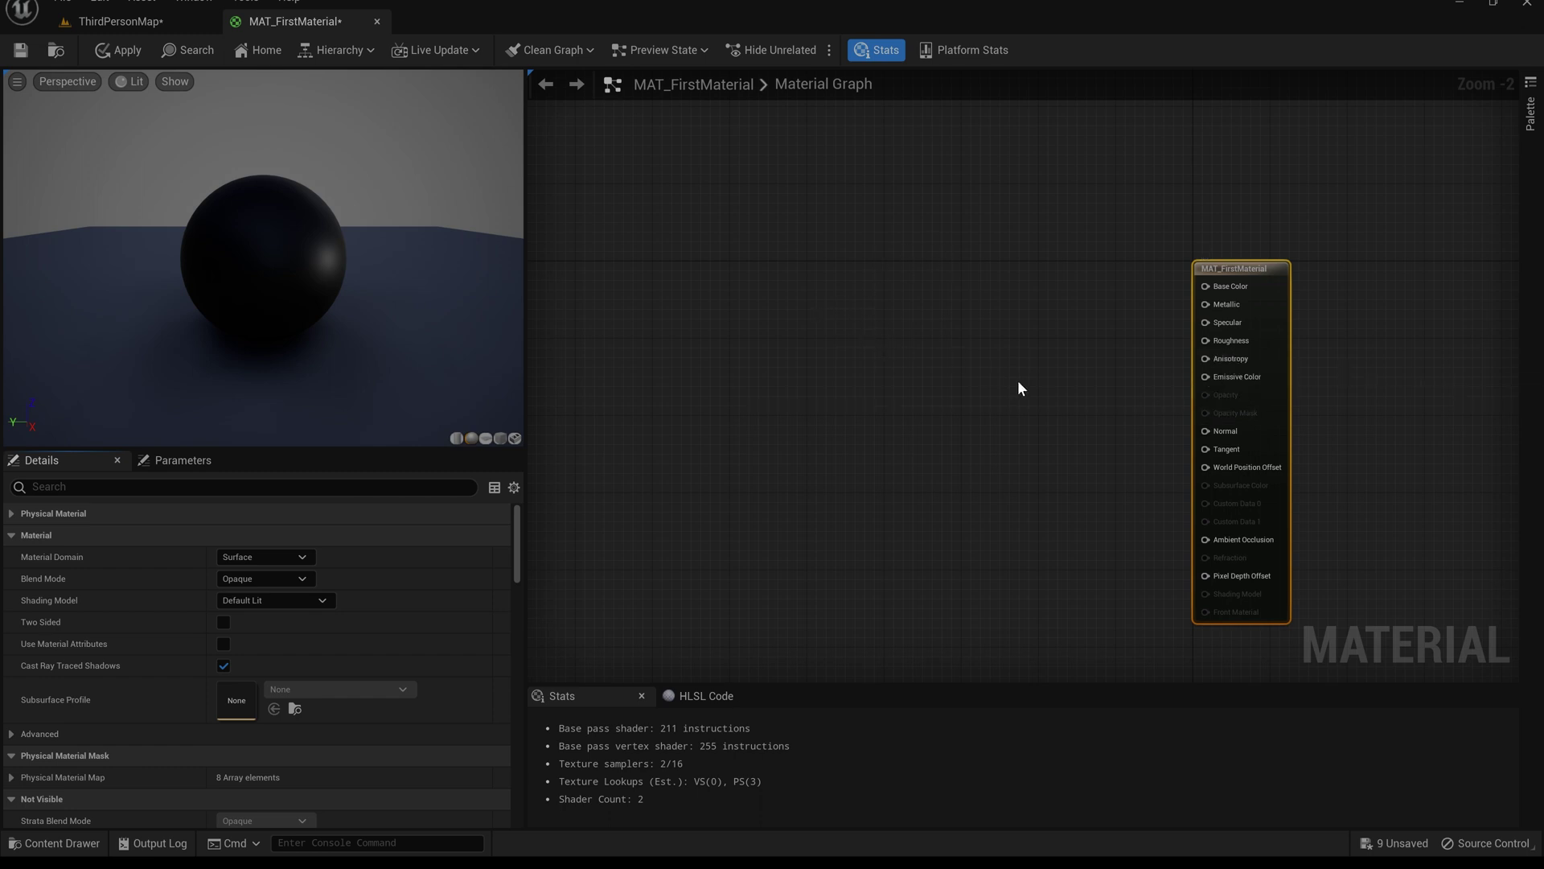
Add a Constant node beside the result node, connect it to Base Color and align it with that input.
{"action": "right_click_drag", "start_coordinate": [1100, 390], "coordinate": [966, 346]}
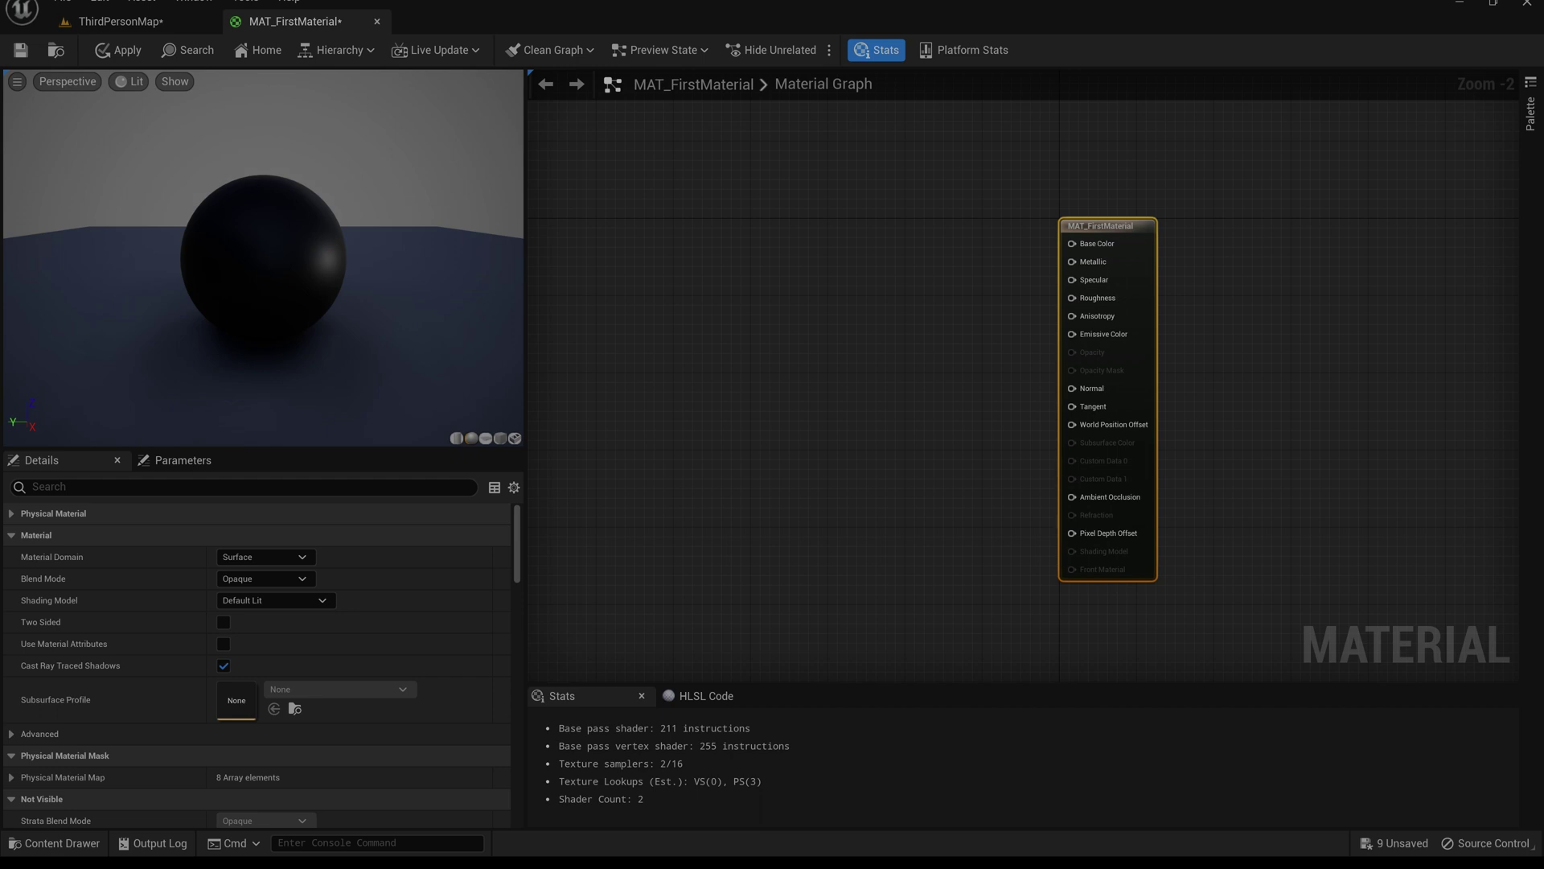
{"action": "right_click_drag", "start_coordinate": [770, 436], "coordinate": [790, 466]}
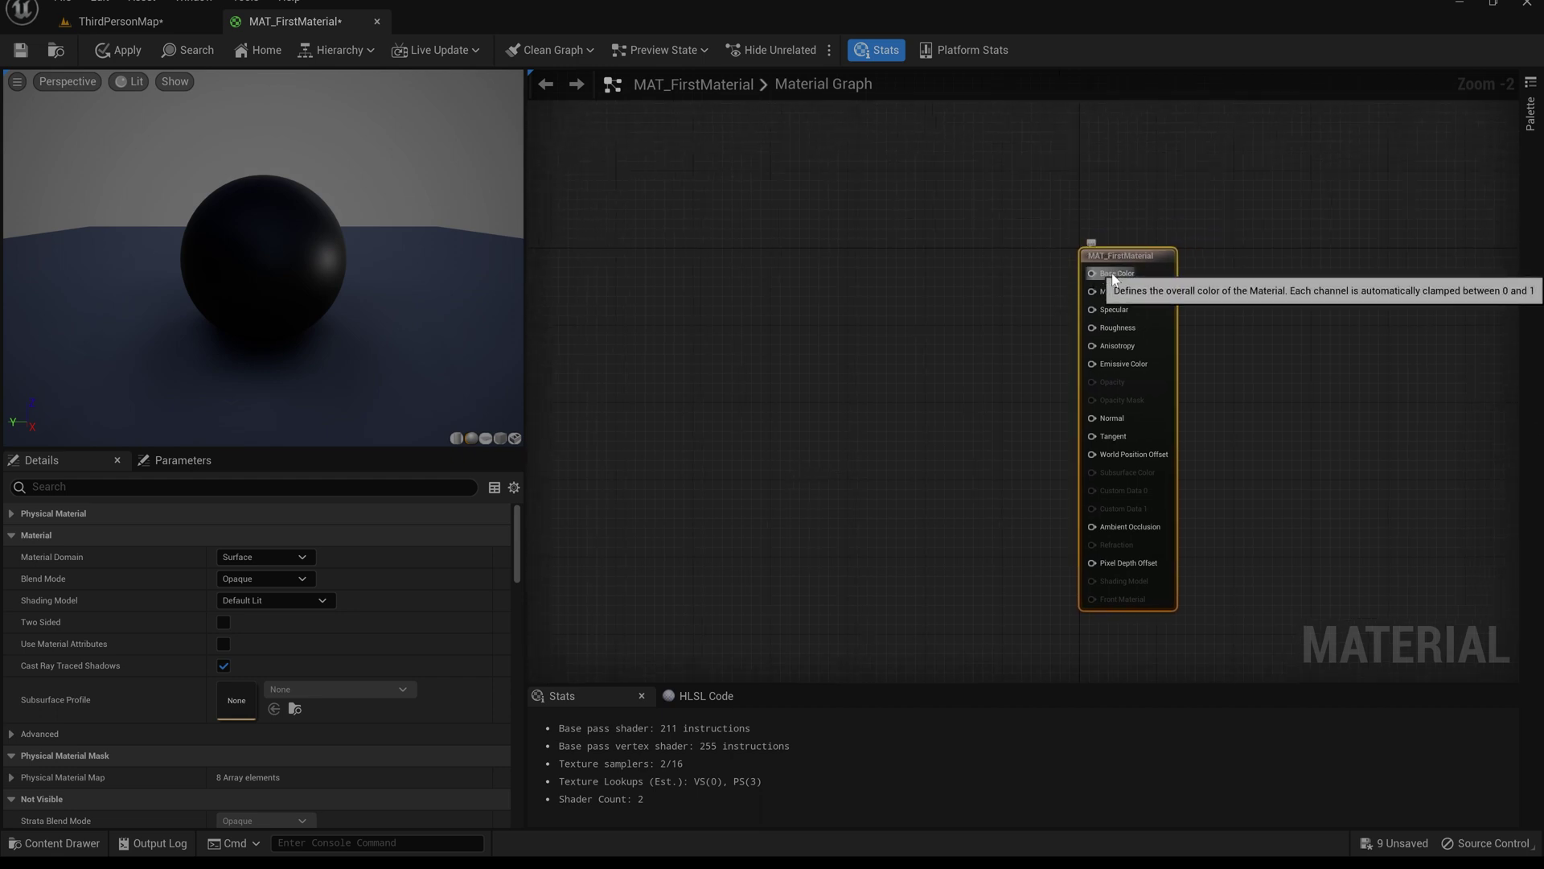
{"action": "left_click", "coordinate": [735, 240]}
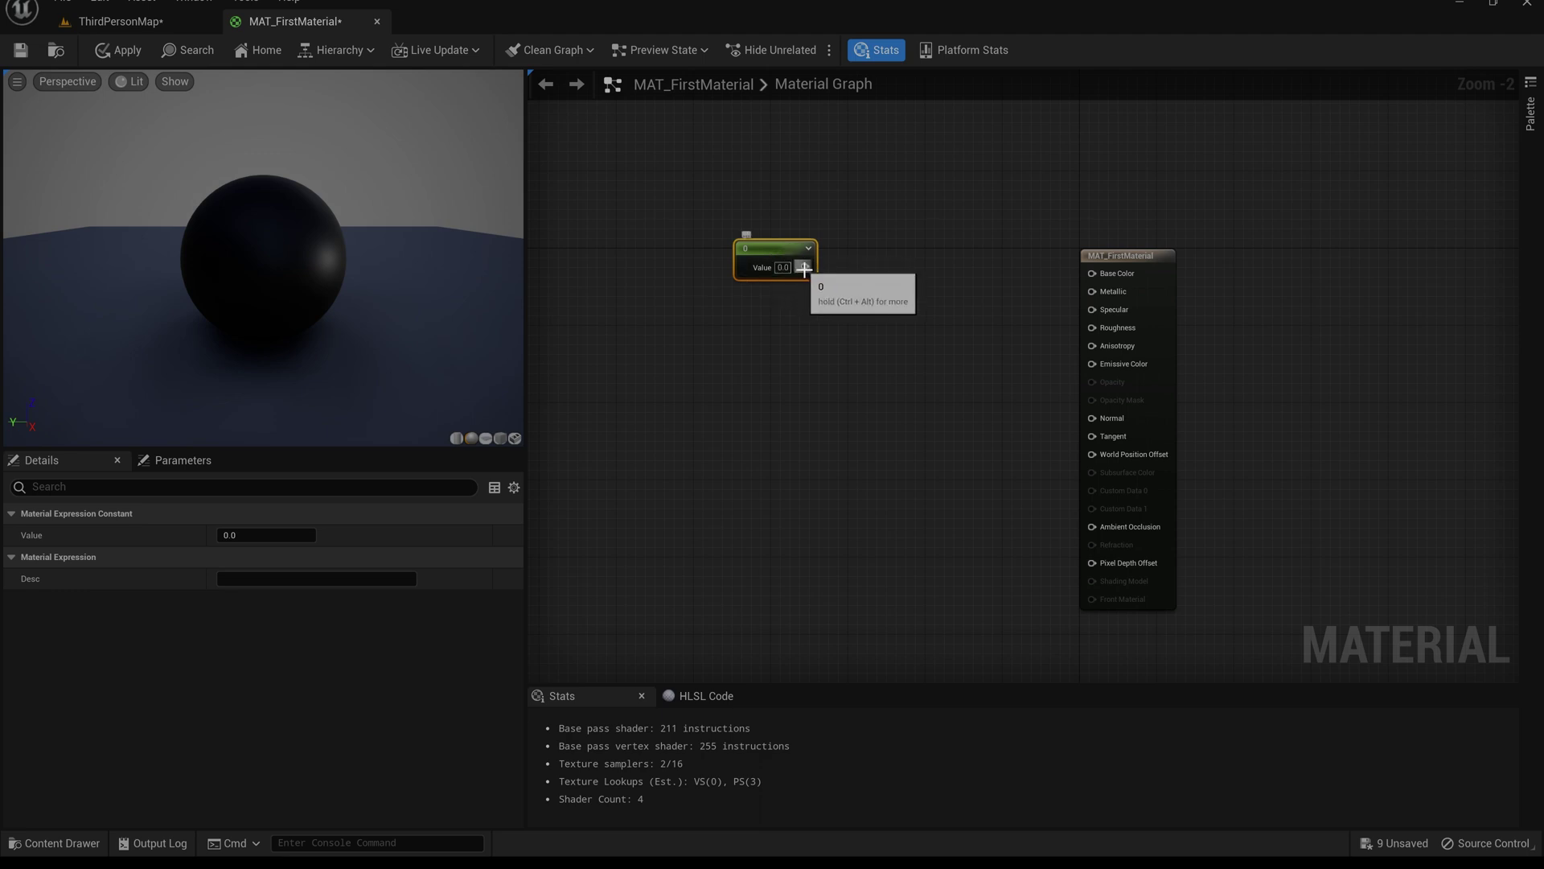
{"action": "left_click_drag", "start_coordinate": [805, 267], "coordinate": [1092, 274]}
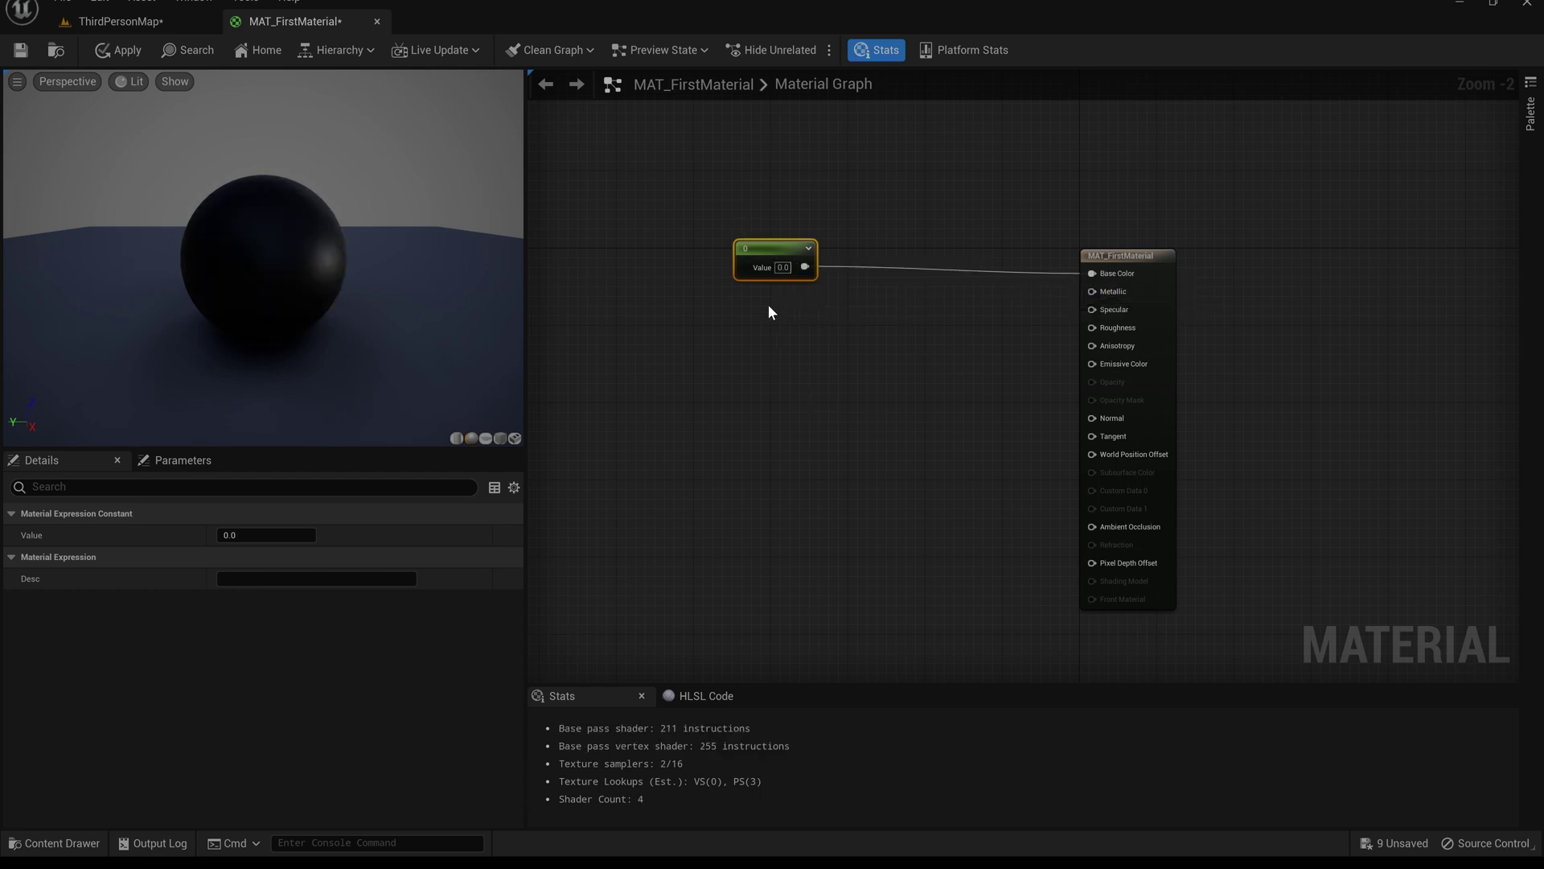
{"action": "left_click_drag", "start_coordinate": [782, 272], "coordinate": [789, 280]}
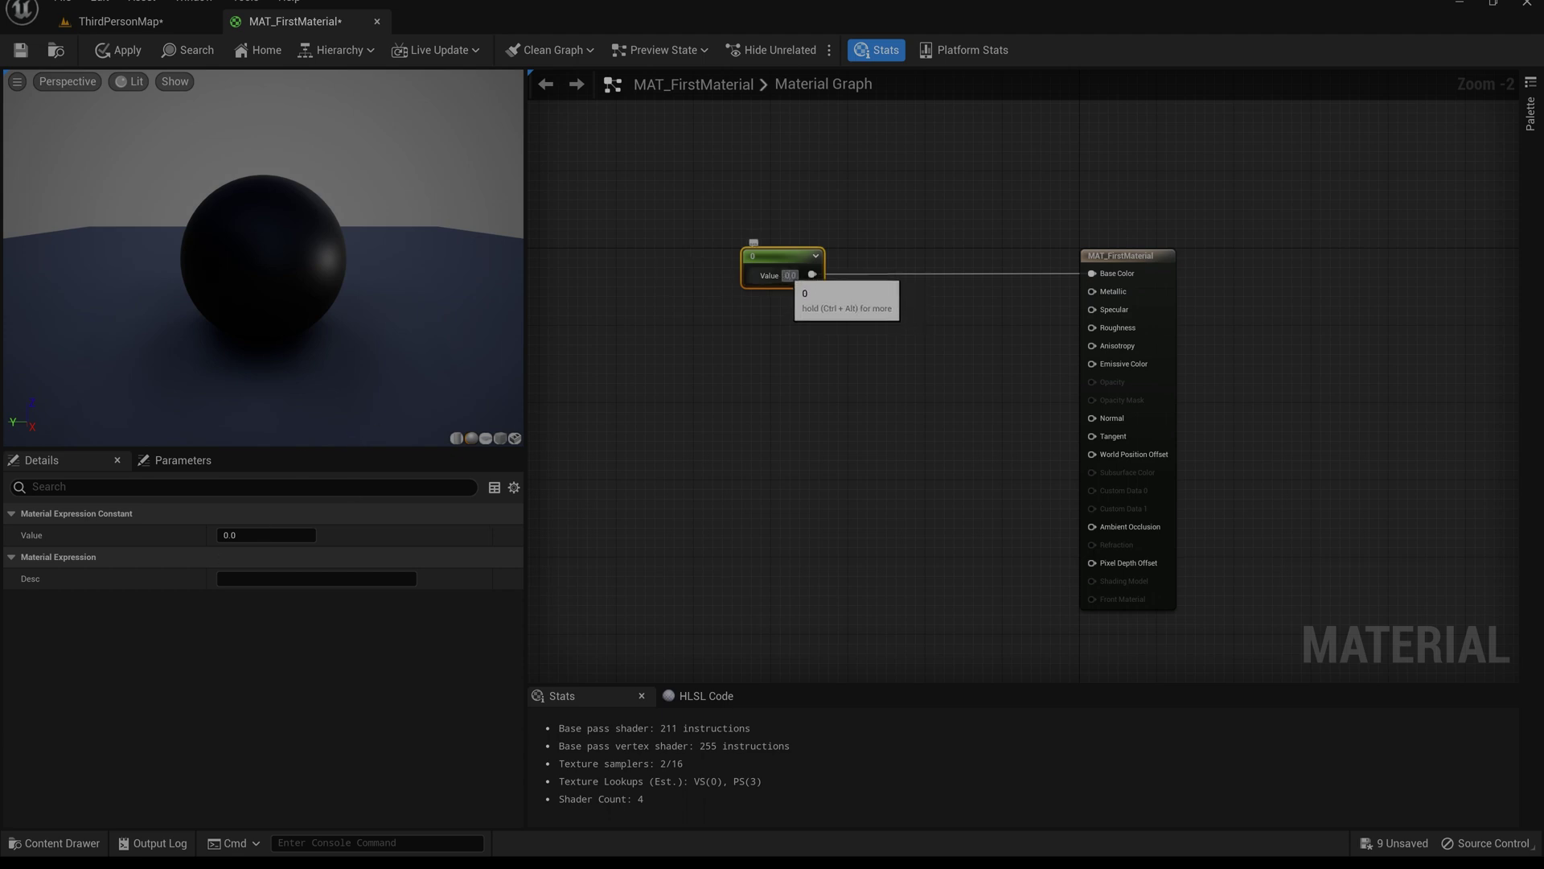
Try values of 1 and 0.5 for the Constant feeding Base Color.
{"action": "left_click", "coordinate": [253, 537]}
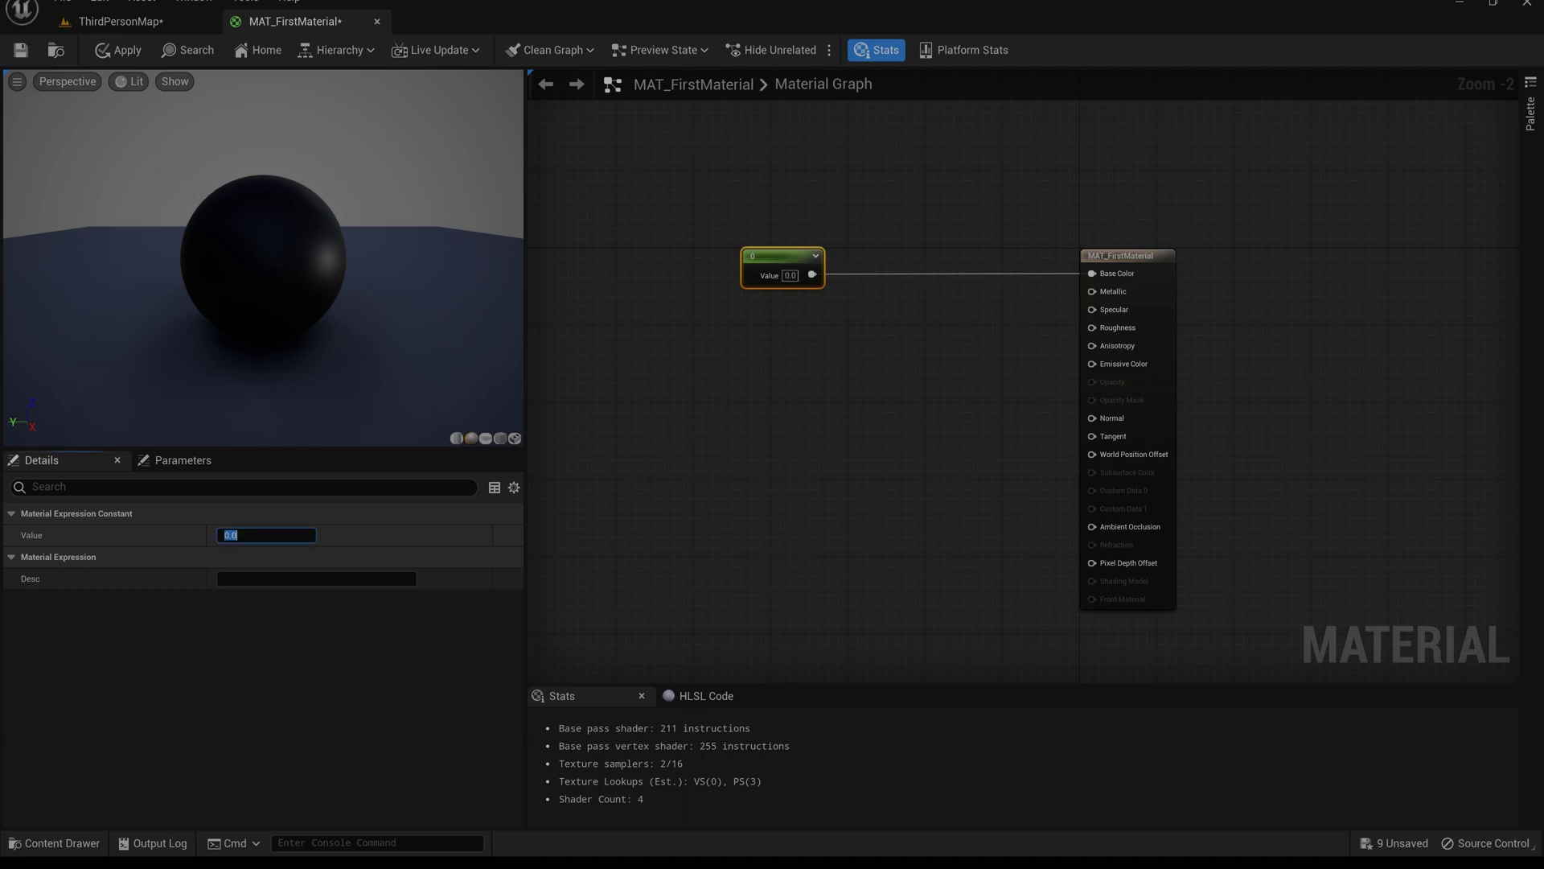
{"action": "type", "text": "1"}
{"action": "key", "text": "Return"}
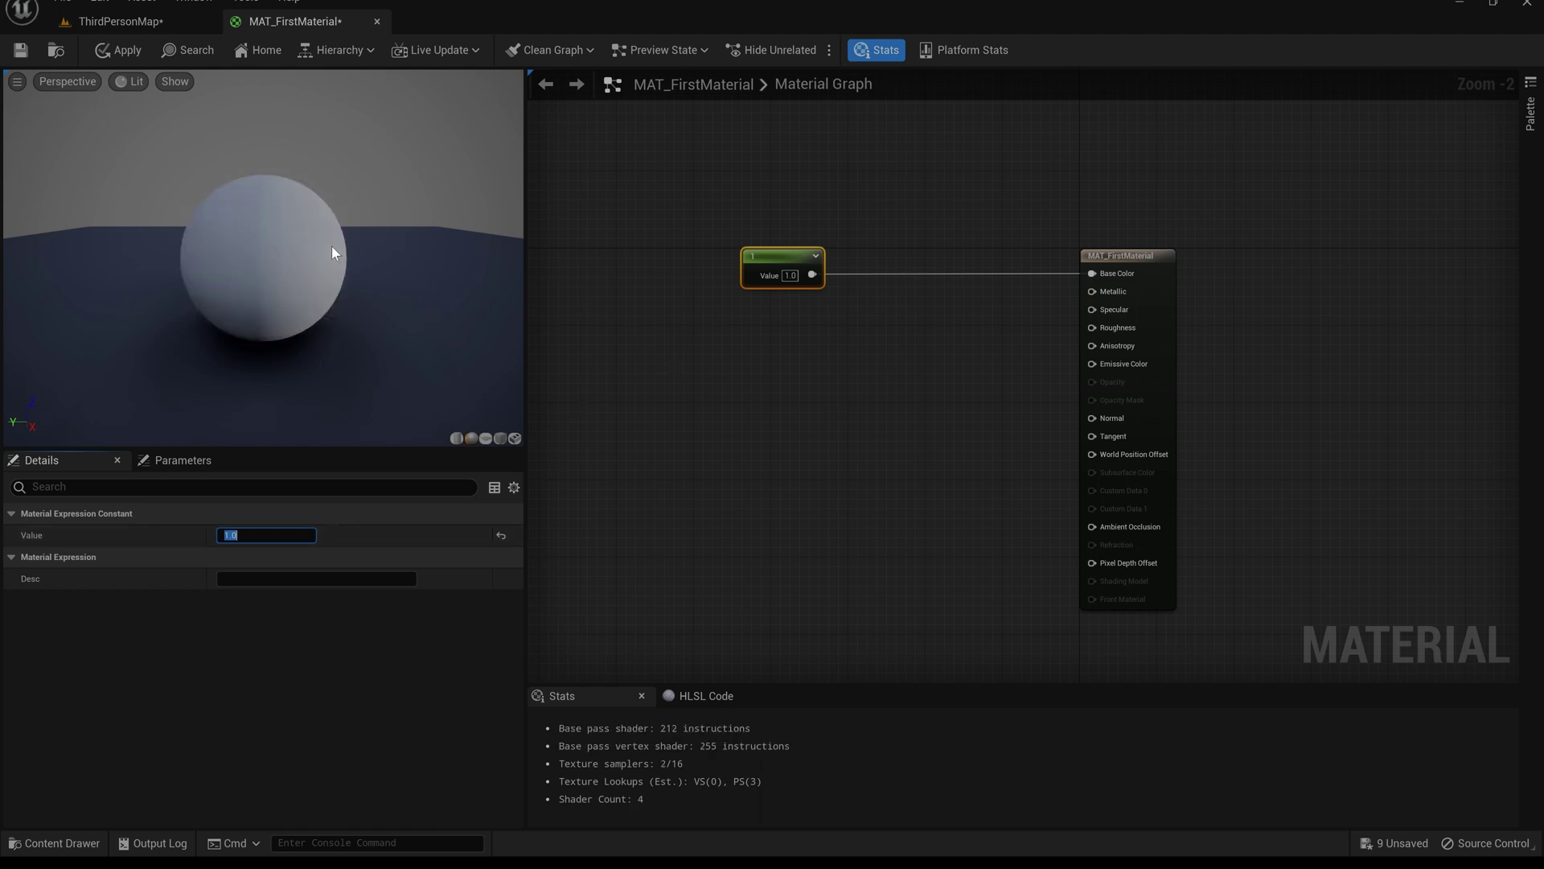
{"action": "left_click", "coordinate": [793, 275]}
{"action": "type", "text": "0.5"}
{"action": "key", "text": "Return"}
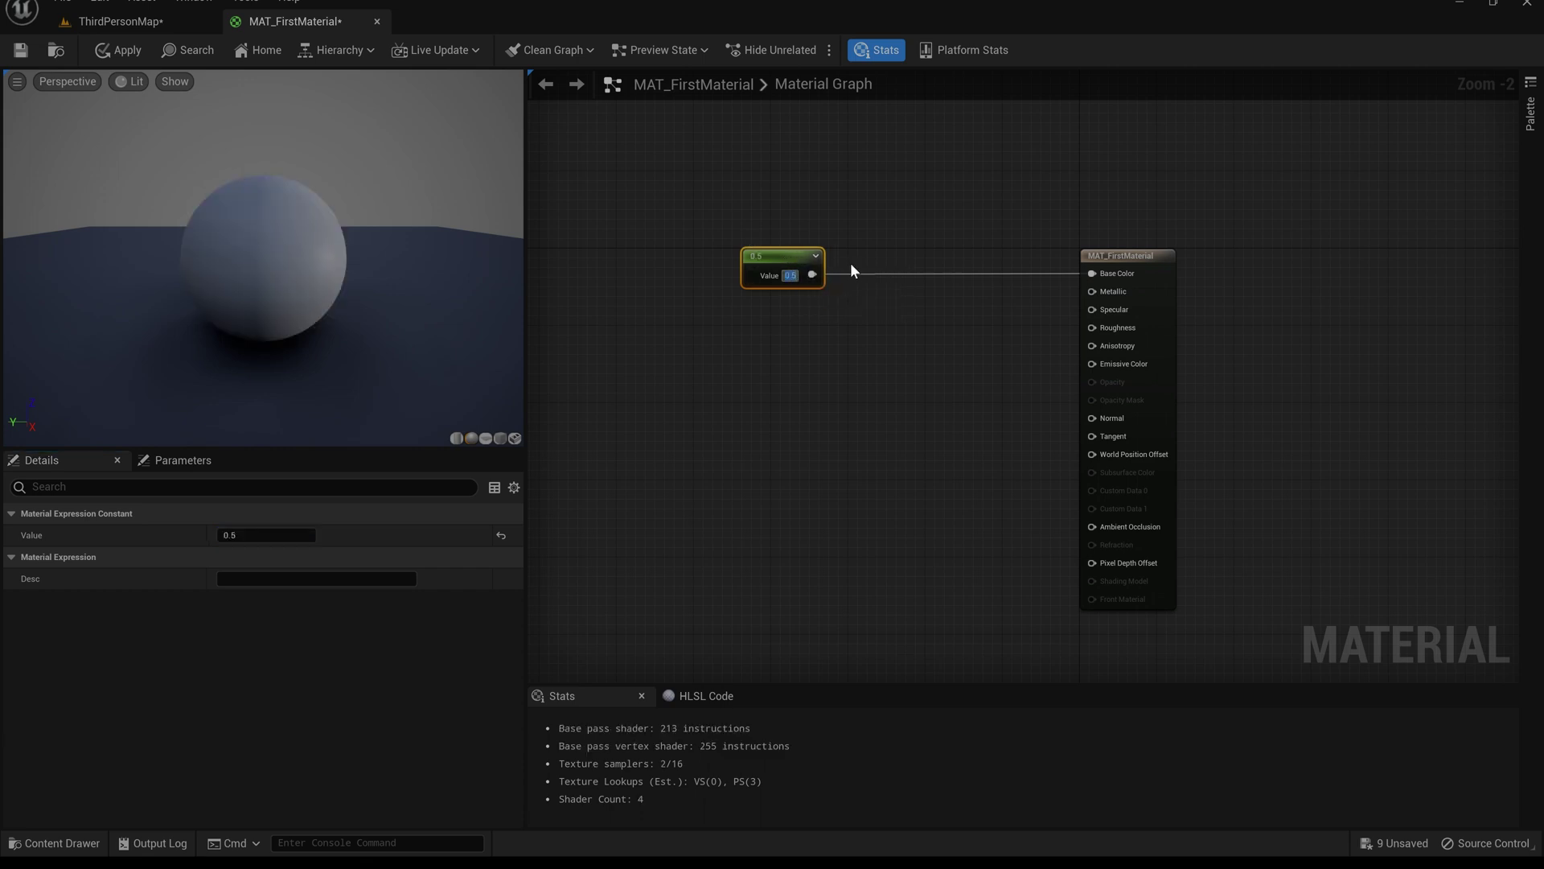
Try Base Color constant values of 0.2, 0.1, 0, 0.9 and 0.8 in turn.
{"action": "mouse_move", "coordinate": [312, 279]}
{"action": "left_mouse_down"}
{"action": "mouse_move", "coordinate": [337, 278]}
{"action": "mouse_move", "coordinate": [312, 280]}
{"action": "left_mouse_up"}
{"action": "left_click", "coordinate": [793, 276]}
{"action": "type", "text": "0.2"}
{"action": "key", "text": "Return"}
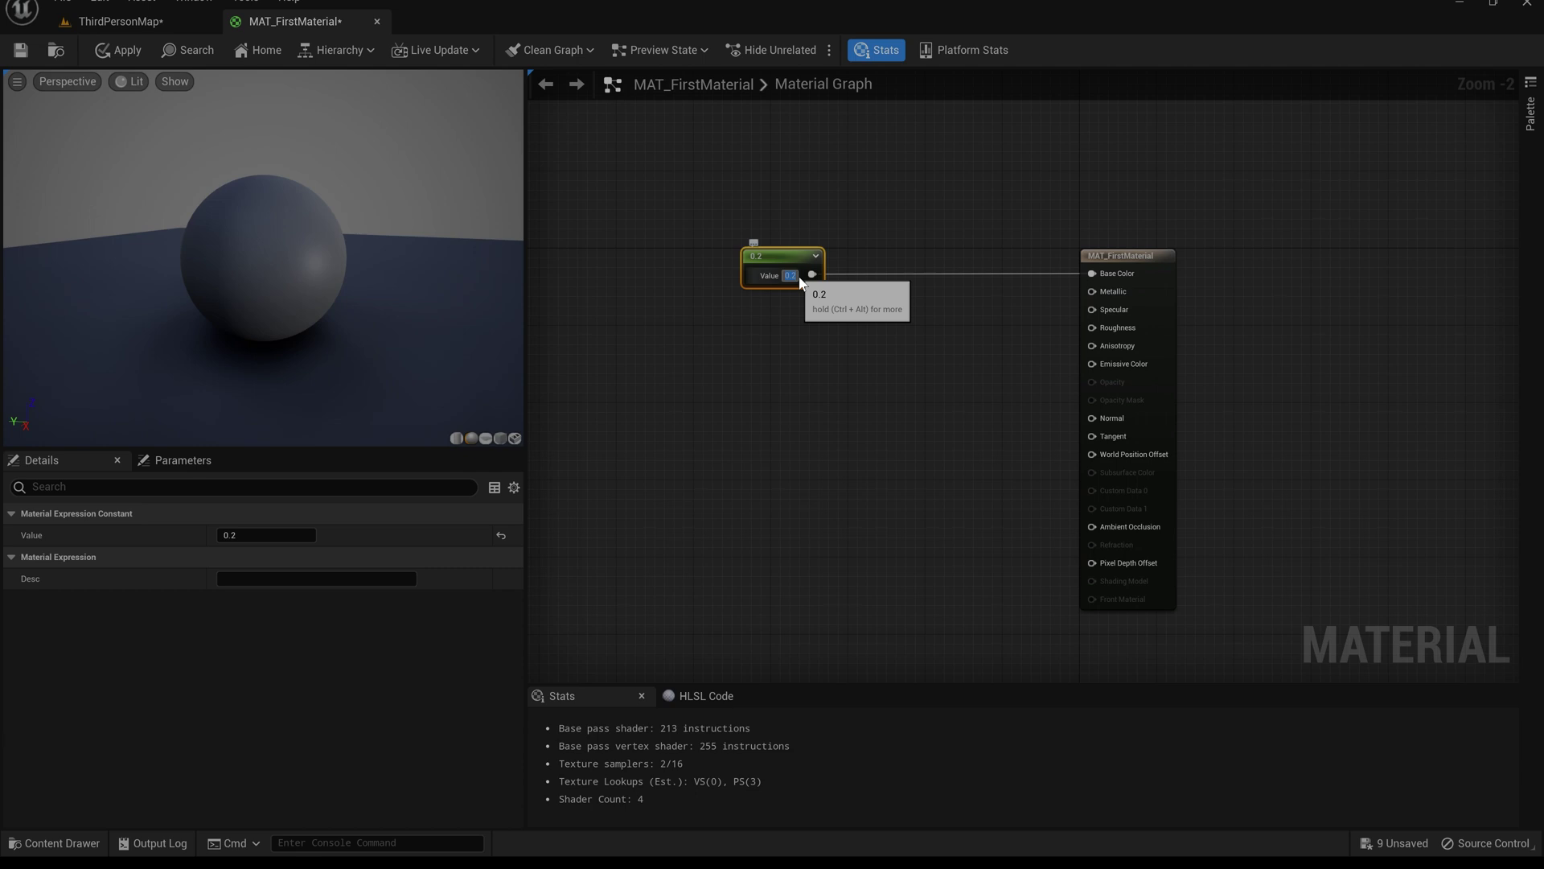
{"action": "type", "text": "0.1"}
{"action": "key", "text": "Return"}
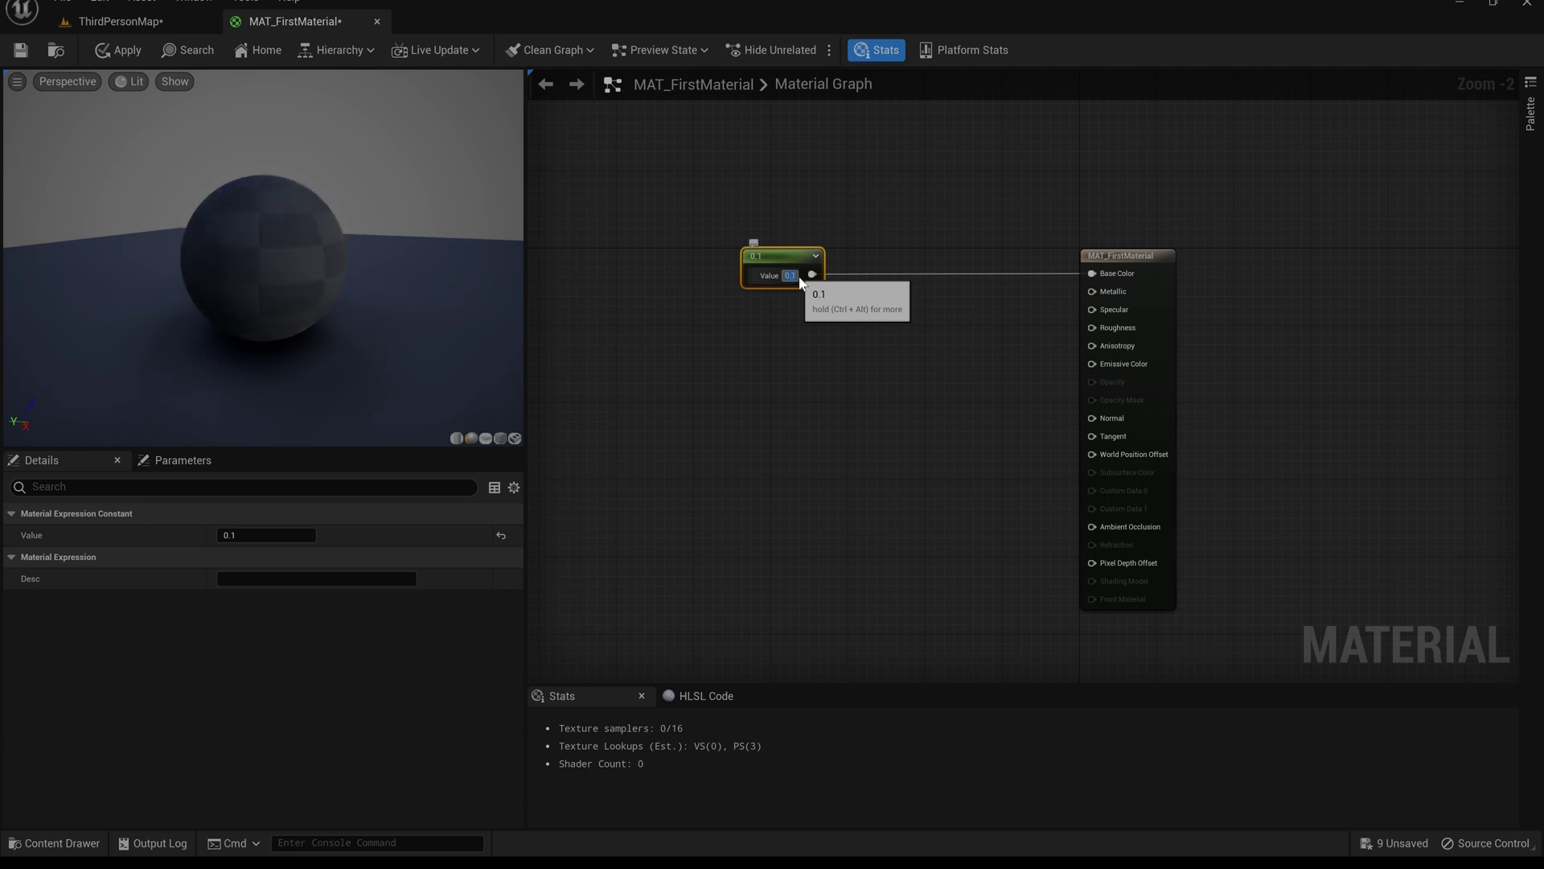
{"action": "type", "text": "0"}
{"action": "key", "text": "Return"}
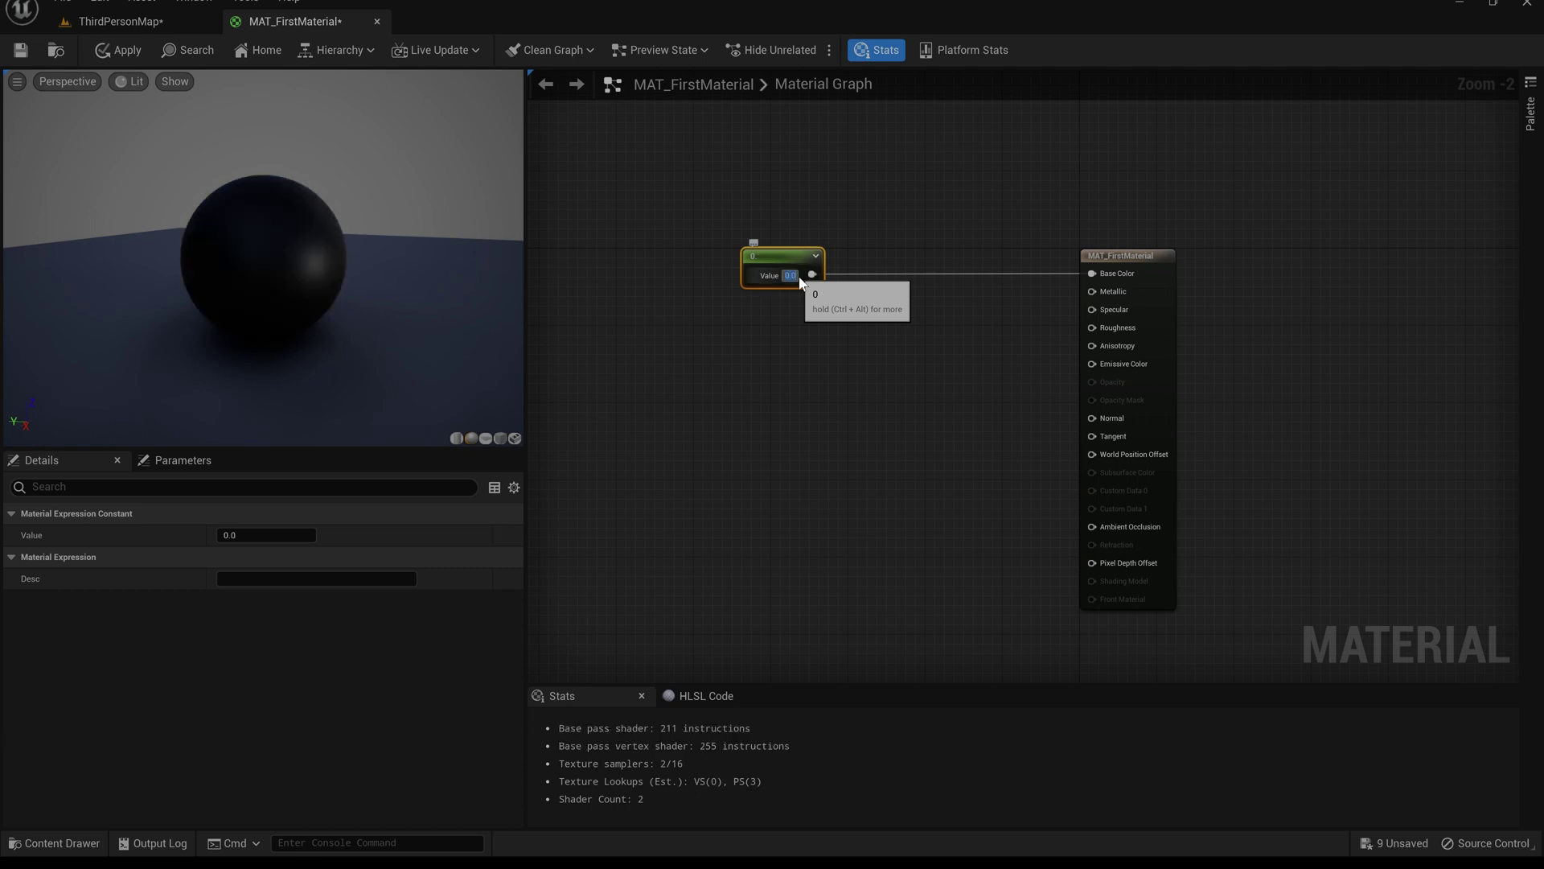
{"action": "type", "text": "0.9"}
{"action": "key", "text": "Return"}
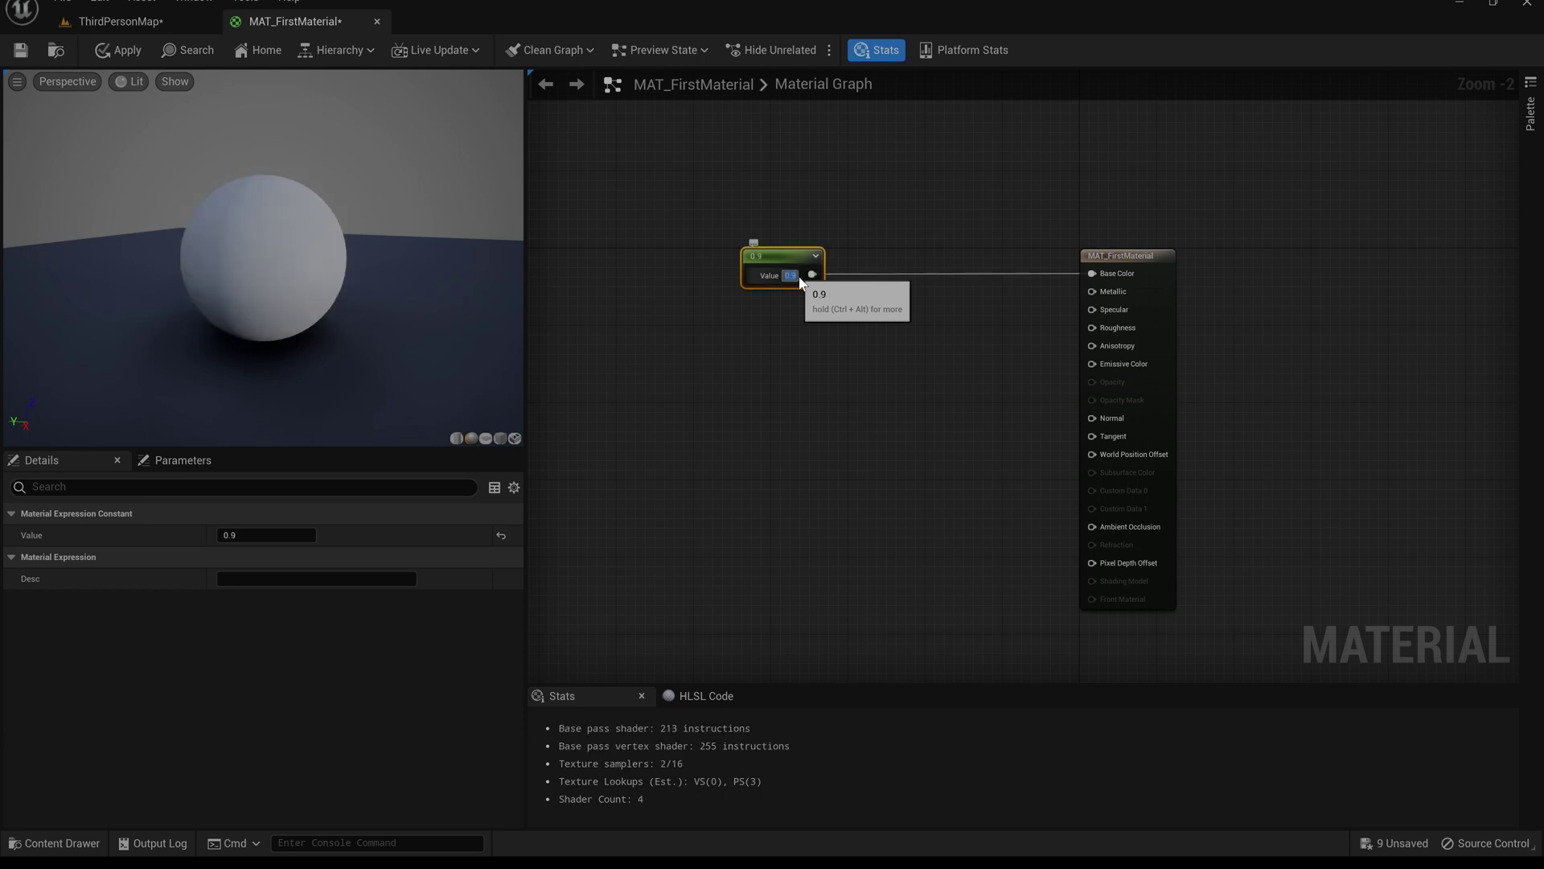
{"action": "type", "text": "0.8"}
{"action": "key", "text": "Return"}
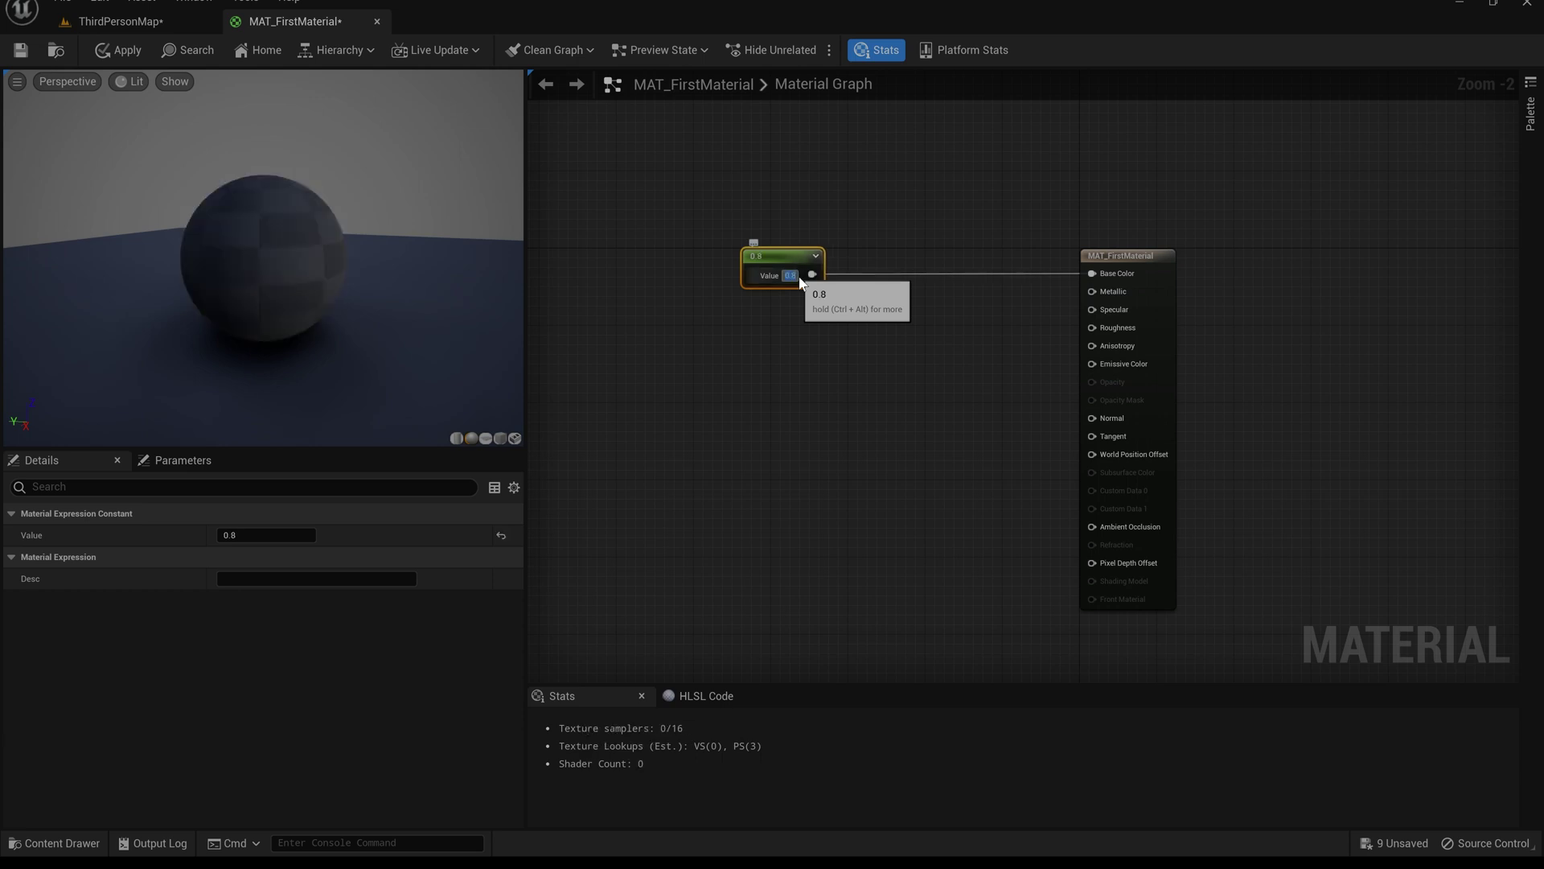
Set the Base Color constant to 0.7 and reposition its node level with the Base Color input.
{"action": "type", "text": "0.7"}
{"action": "key", "text": "Return"}
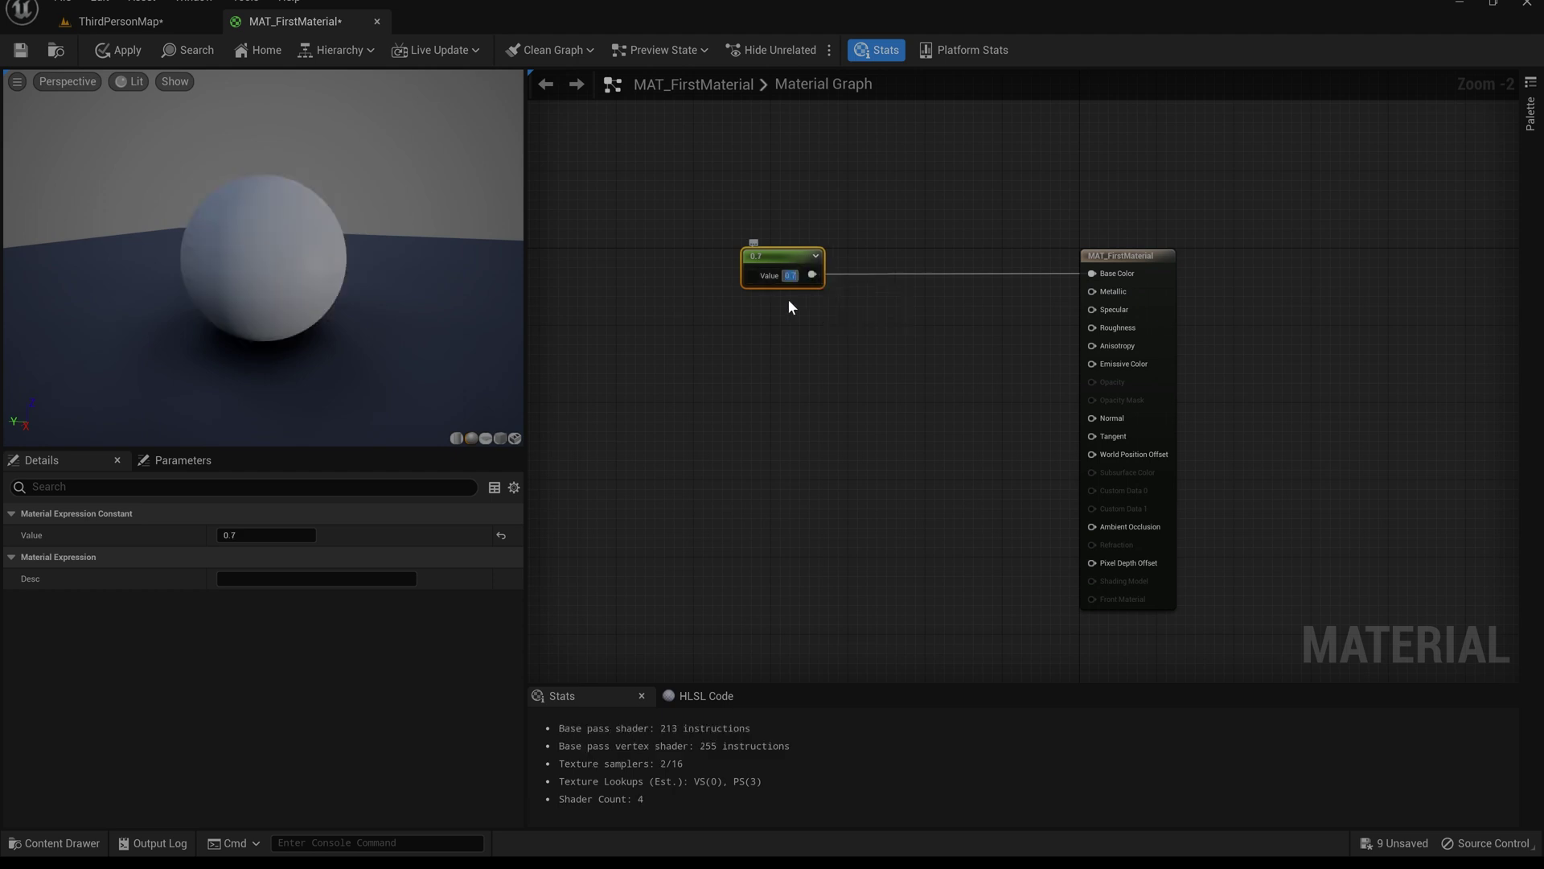
{"action": "left_click", "coordinate": [824, 355]}
{"action": "left_click_drag", "start_coordinate": [787, 256], "coordinate": [777, 209]}
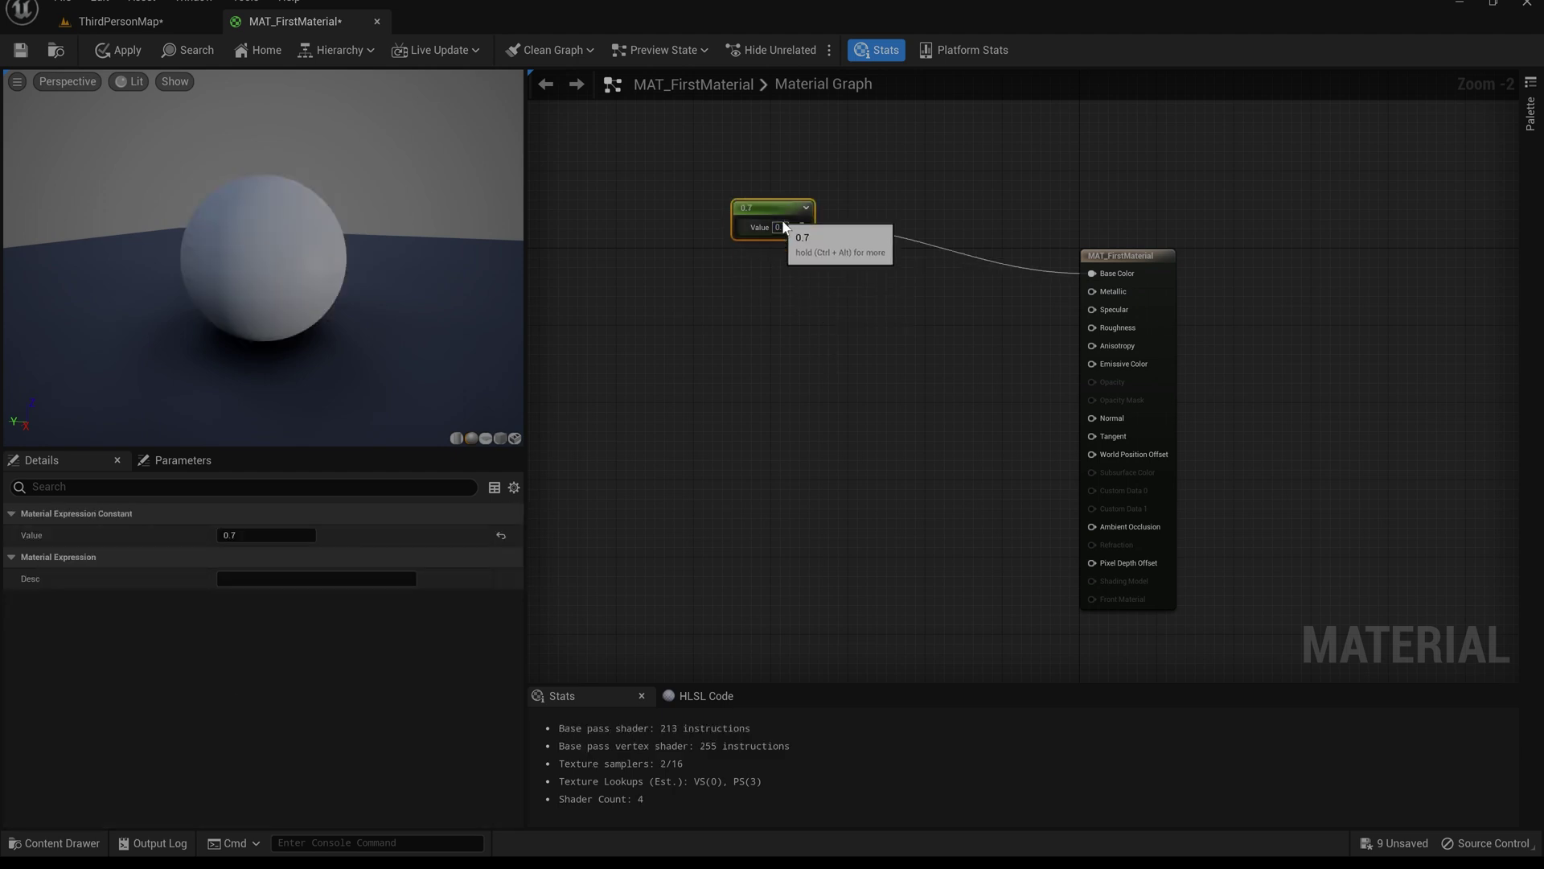
{"action": "left_click_drag", "start_coordinate": [786, 210], "coordinate": [782, 251]}
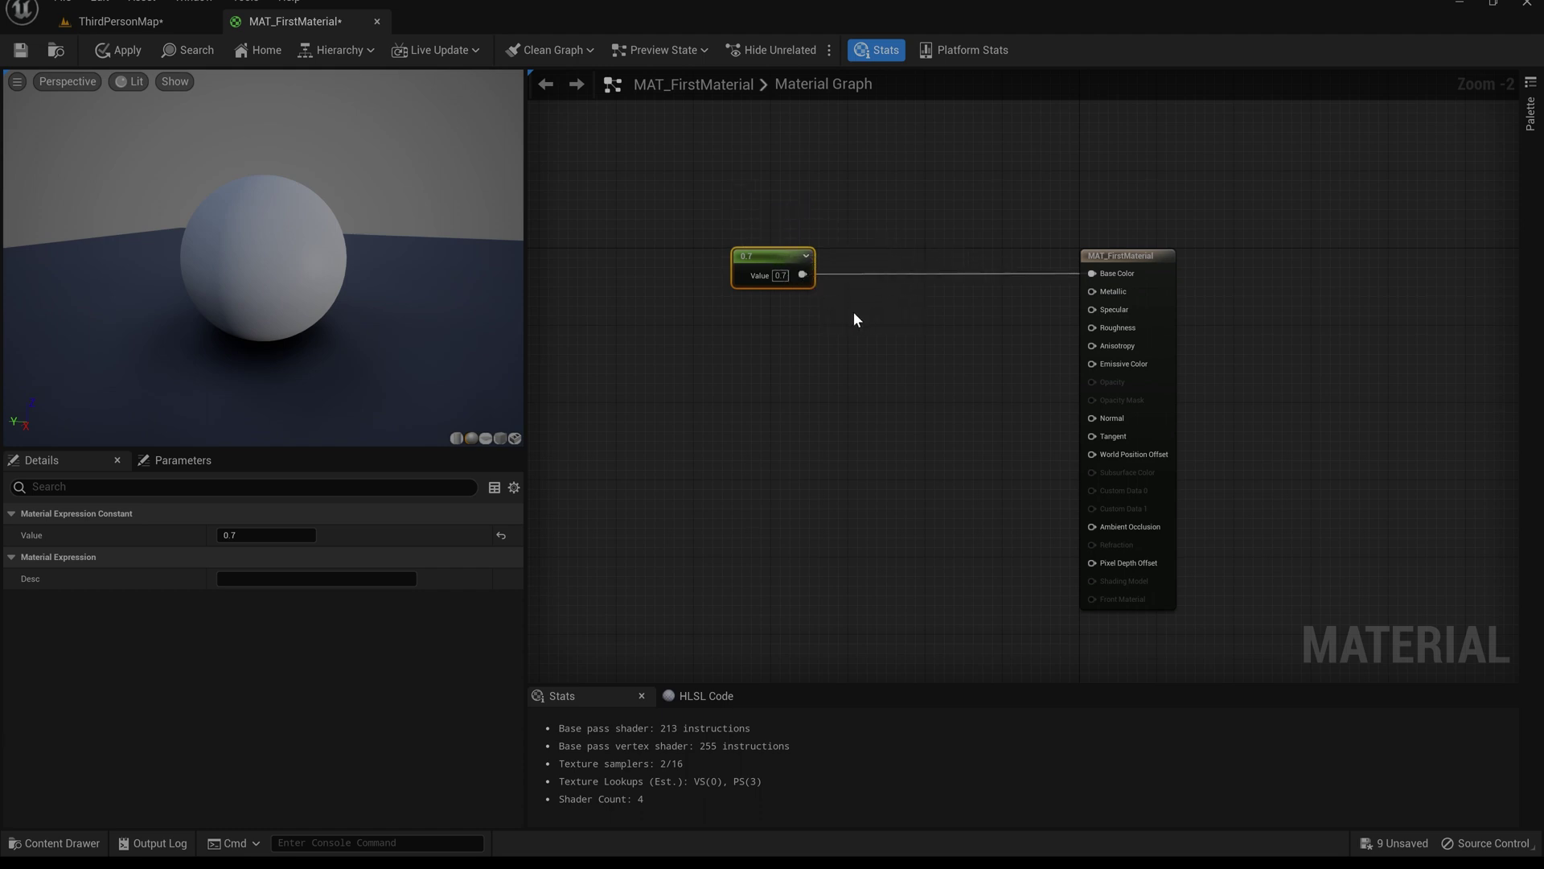
Replace the Constant node with a Constant3Vector node placed slightly above the Base Color input's level.
{"action": "key", "text": "Delete"}
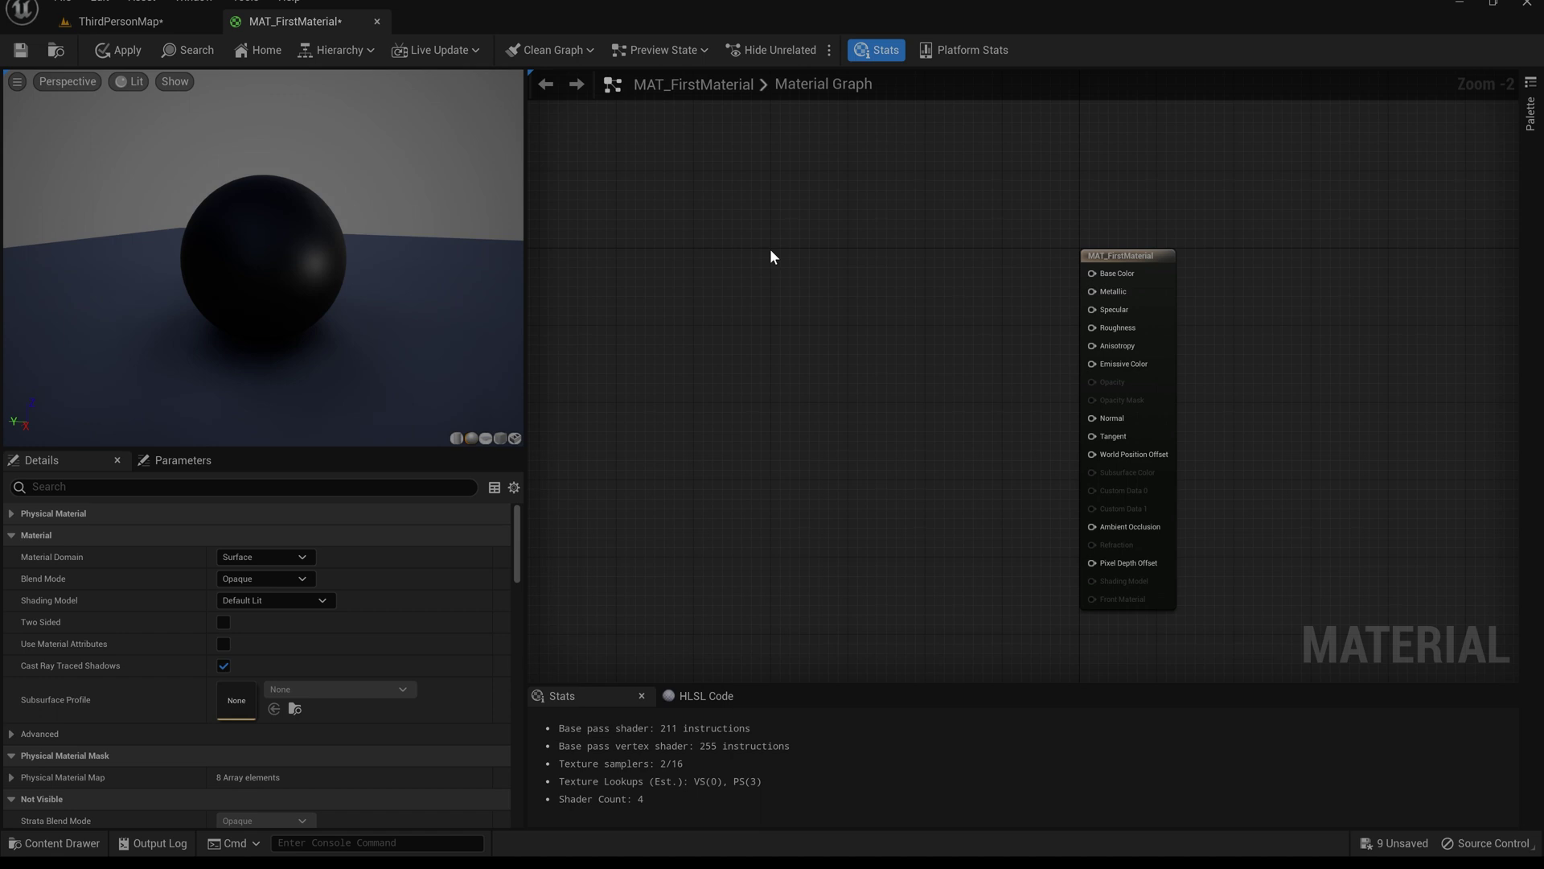
{"action": "left_click", "coordinate": [719, 231]}
{"action": "left_click_drag", "start_coordinate": [779, 235], "coordinate": [752, 213]}
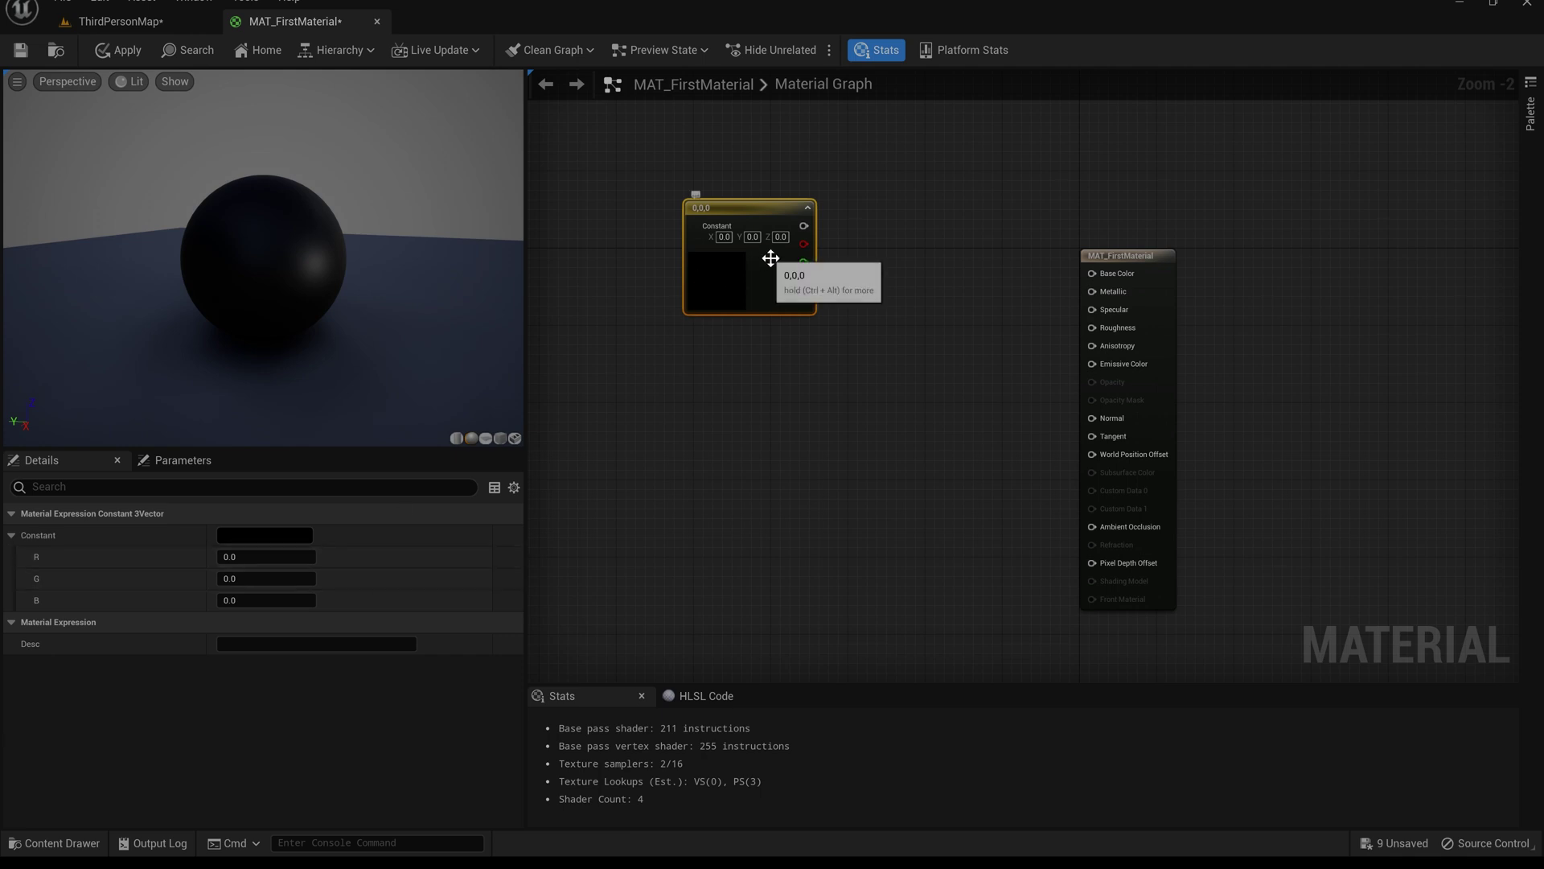
Set the Constant3Vector's colour to a pale yellow with R 1.0, G 0.806497 and B 0.296335.
{"action": "left_click", "coordinate": [265, 536]}
{"action": "mouse_move", "coordinate": [399, 552]}
{"action": "left_mouse_down"}
{"action": "mouse_move", "coordinate": [314, 538]}
{"action": "mouse_move", "coordinate": [354, 627]}
{"action": "mouse_move", "coordinate": [346, 609]}
{"action": "mouse_move", "coordinate": [366, 614]}
{"action": "mouse_move", "coordinate": [397, 586]}
{"action": "mouse_move", "coordinate": [404, 604]}
{"action": "left_mouse_up"}
{"action": "left_click_drag", "start_coordinate": [499, 613], "coordinate": [505, 456]}
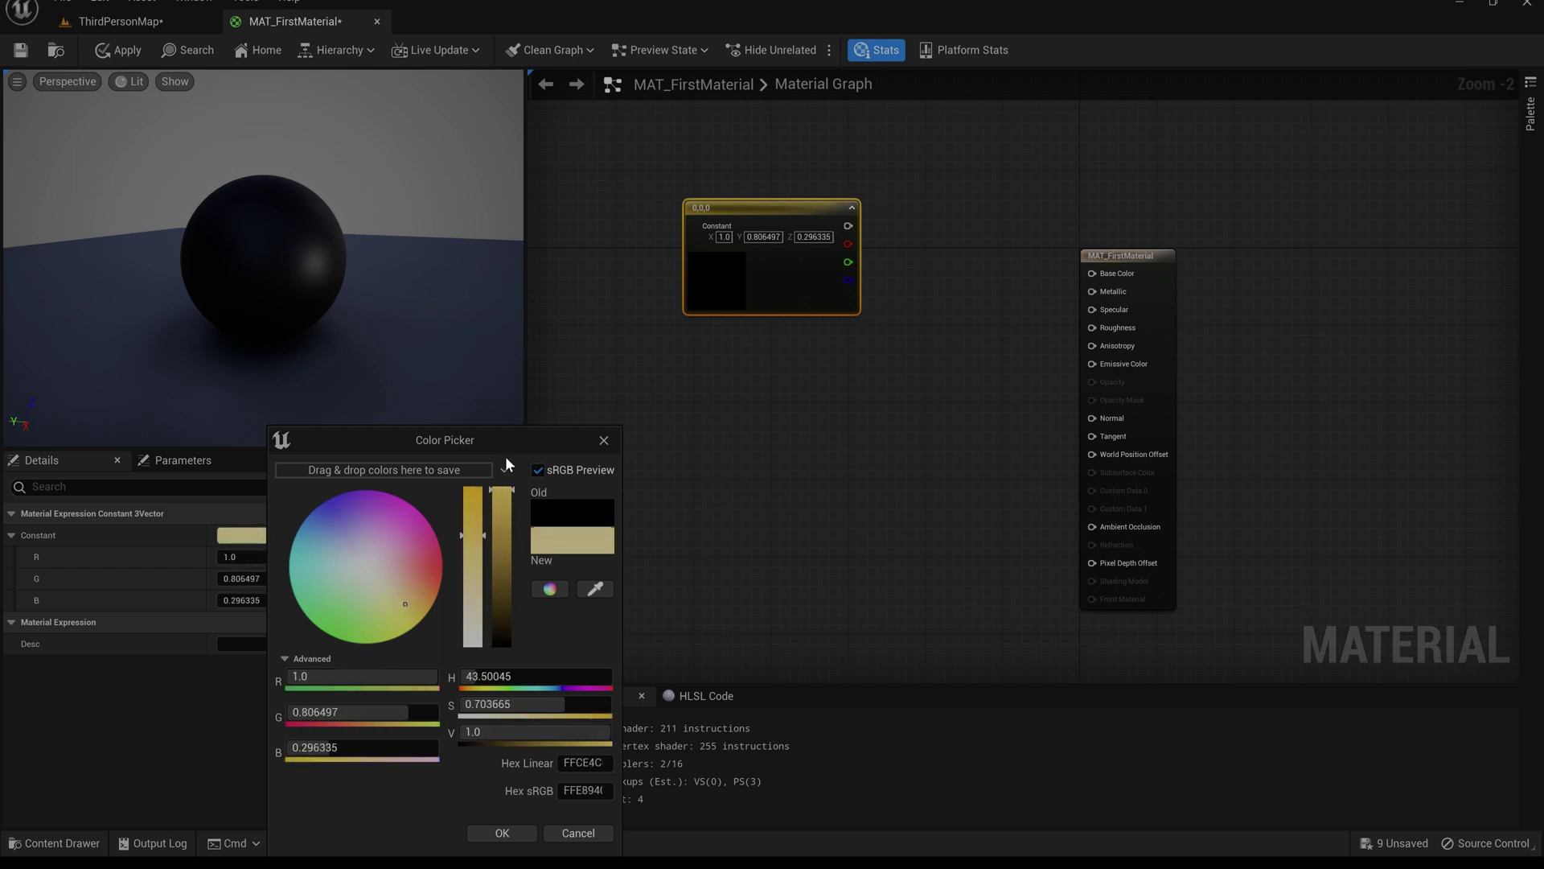
{"action": "left_click", "coordinate": [502, 832]}
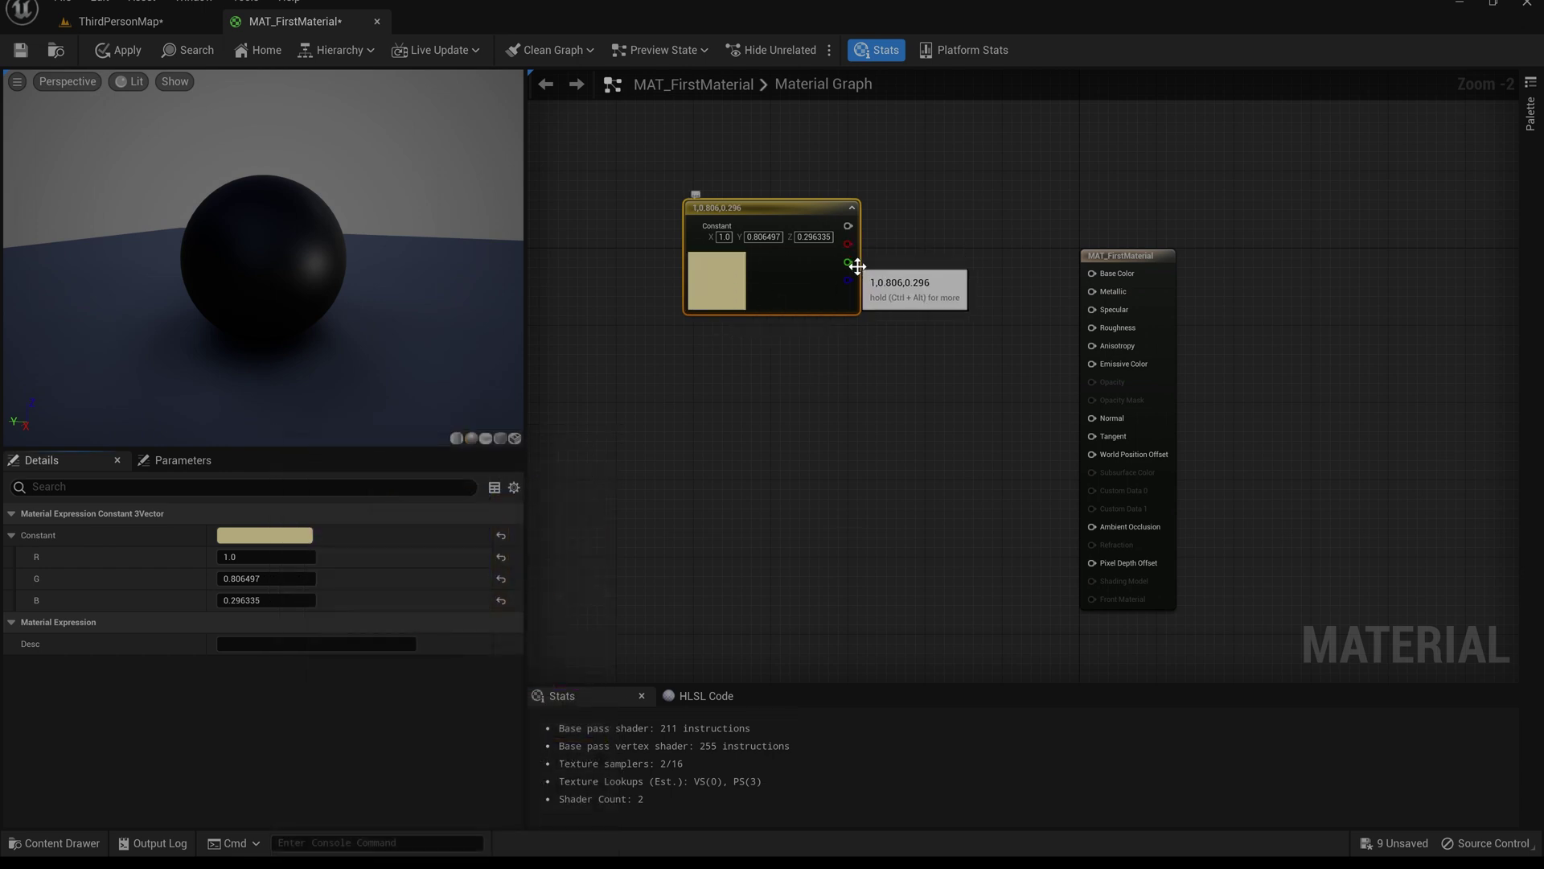
{"action": "left_click_drag", "start_coordinate": [848, 243], "coordinate": [1002, 278]}
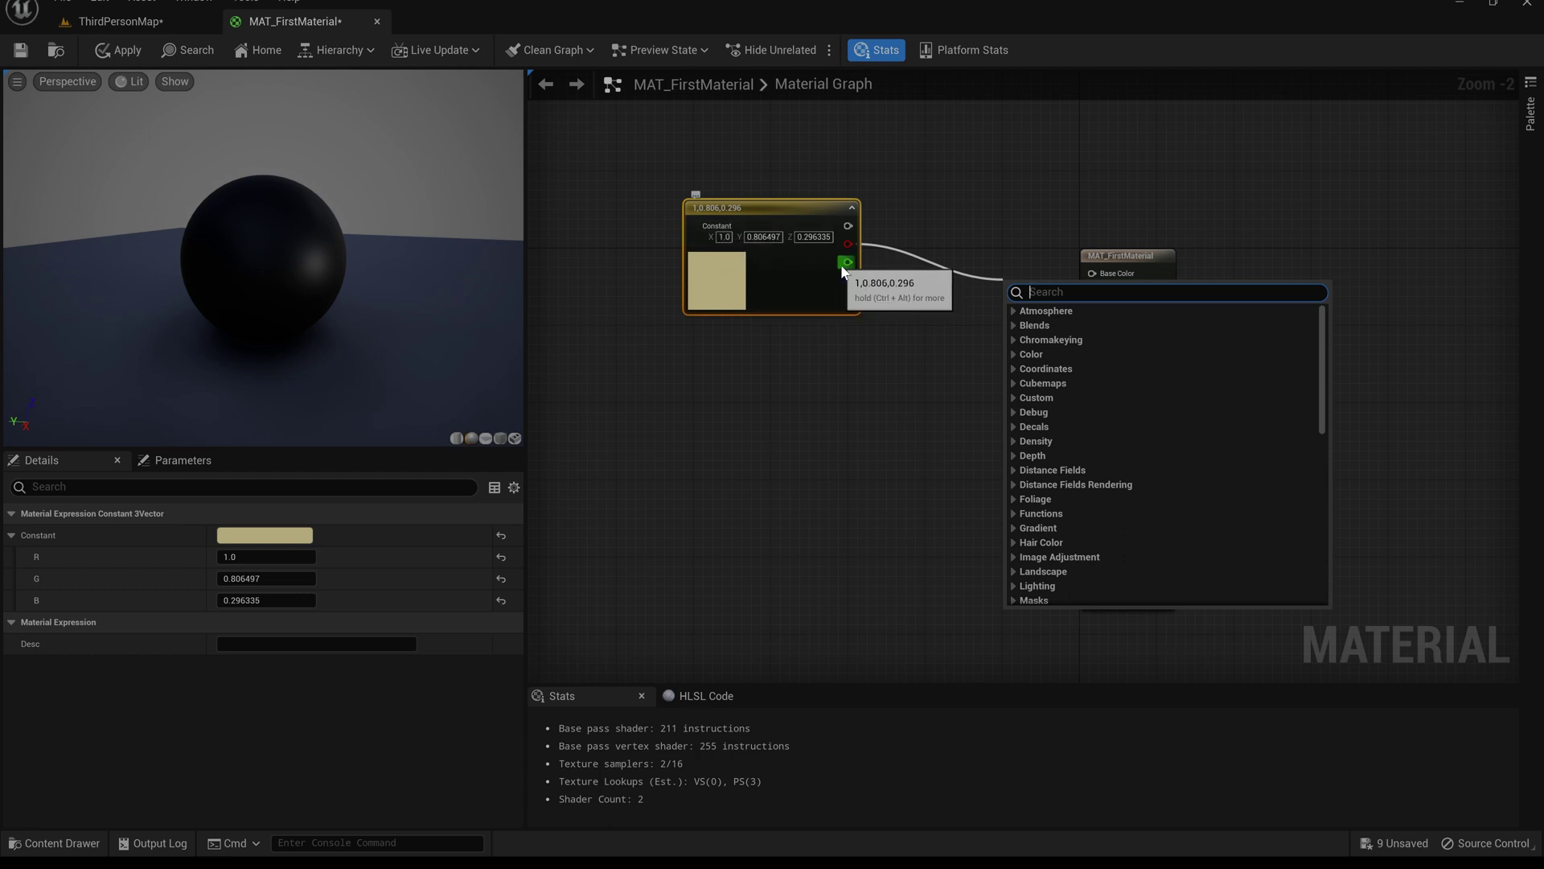
{"action": "left_click_drag", "start_coordinate": [847, 262], "coordinate": [951, 296]}
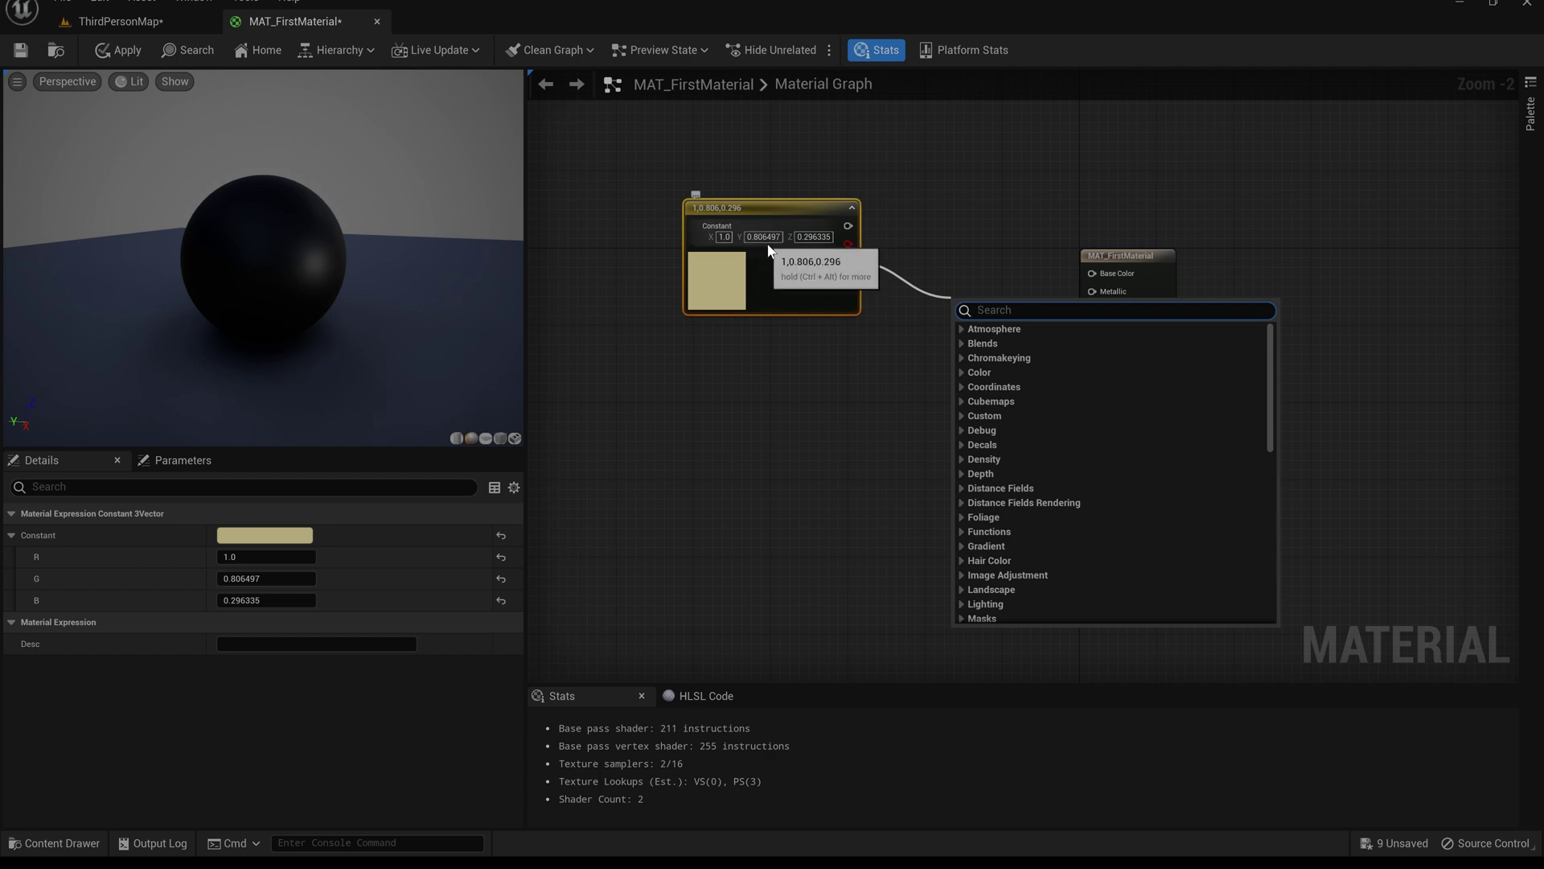
{"action": "left_click", "coordinate": [837, 273]}
Try feeding Base Color from the Constant3Vector's green, red and blue channel outputs in turn.
{"action": "left_click_drag", "start_coordinate": [851, 263], "coordinate": [1096, 275]}
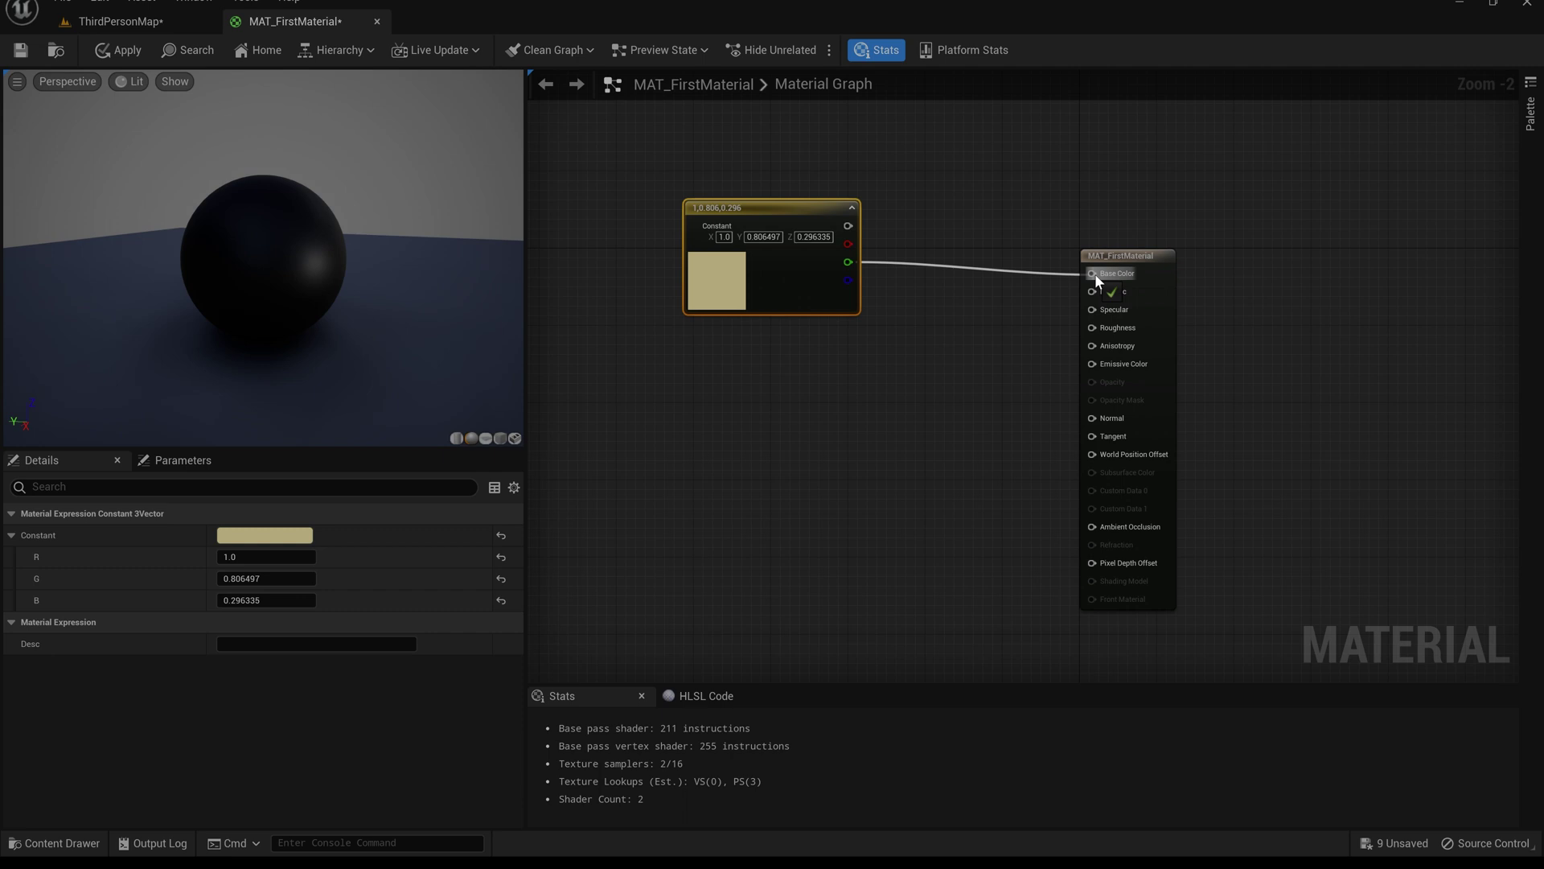
{"action": "left_click_drag", "start_coordinate": [1096, 275], "coordinate": [1096, 275]}
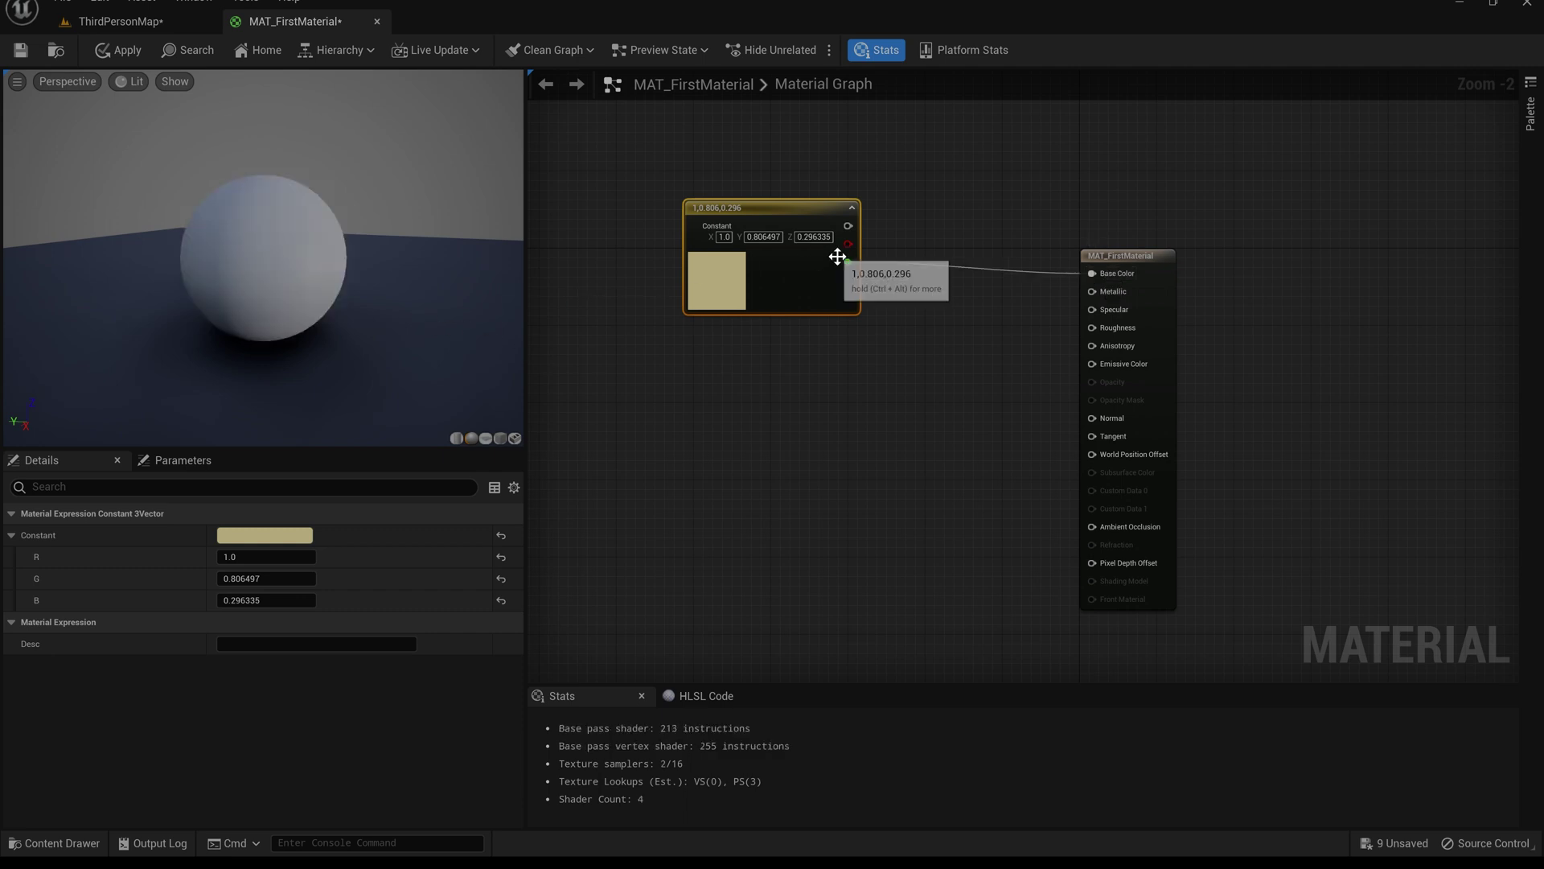
{"action": "left_click_drag", "start_coordinate": [851, 243], "coordinate": [1101, 275]}
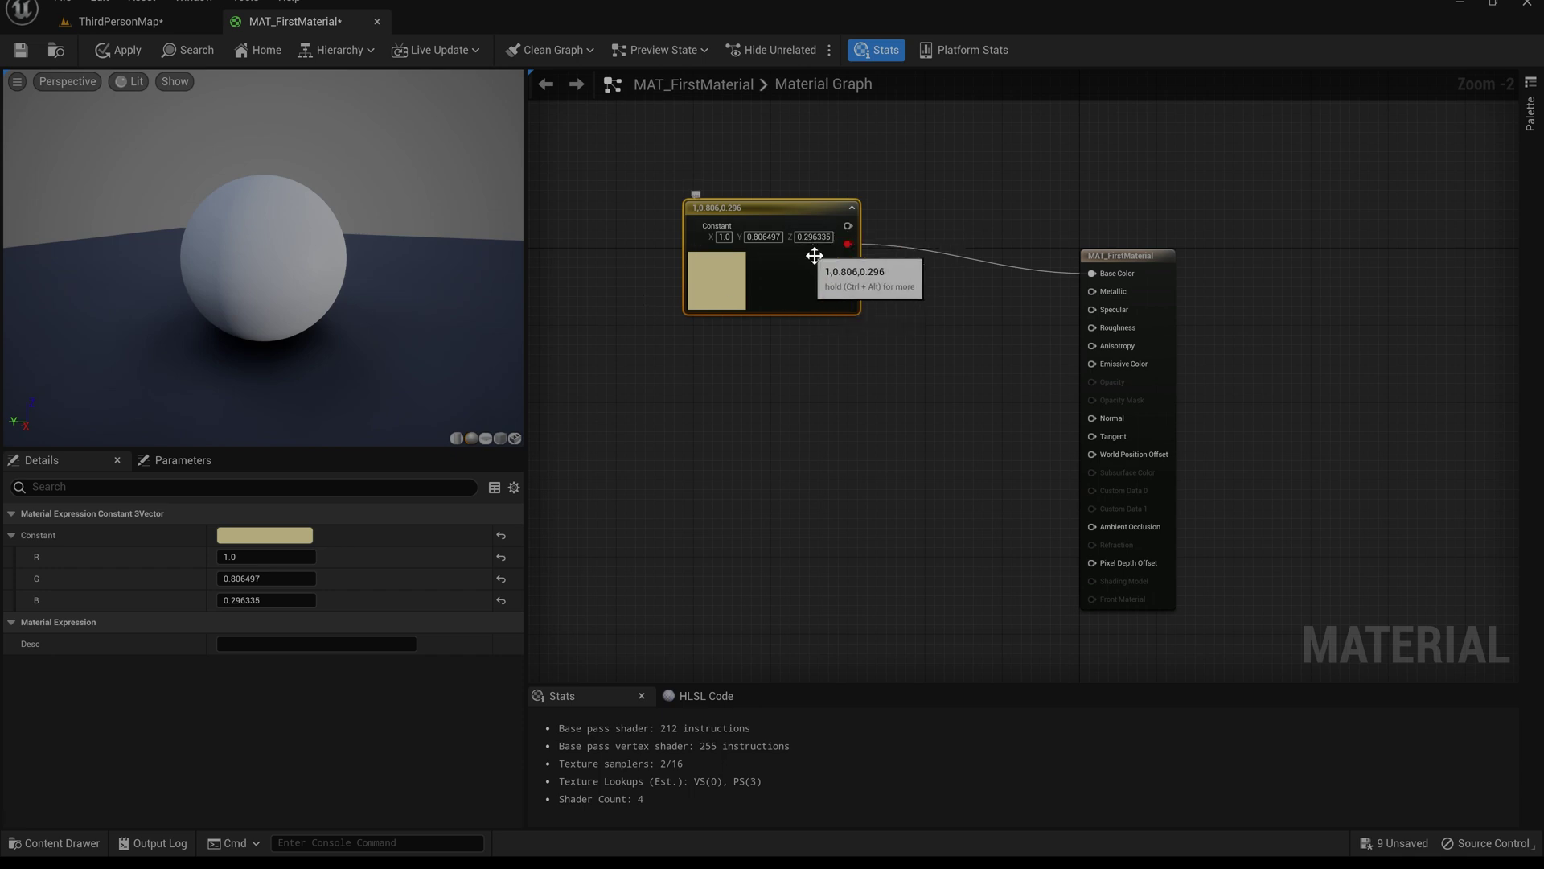
{"action": "left_click_drag", "start_coordinate": [851, 280], "coordinate": [1092, 276]}
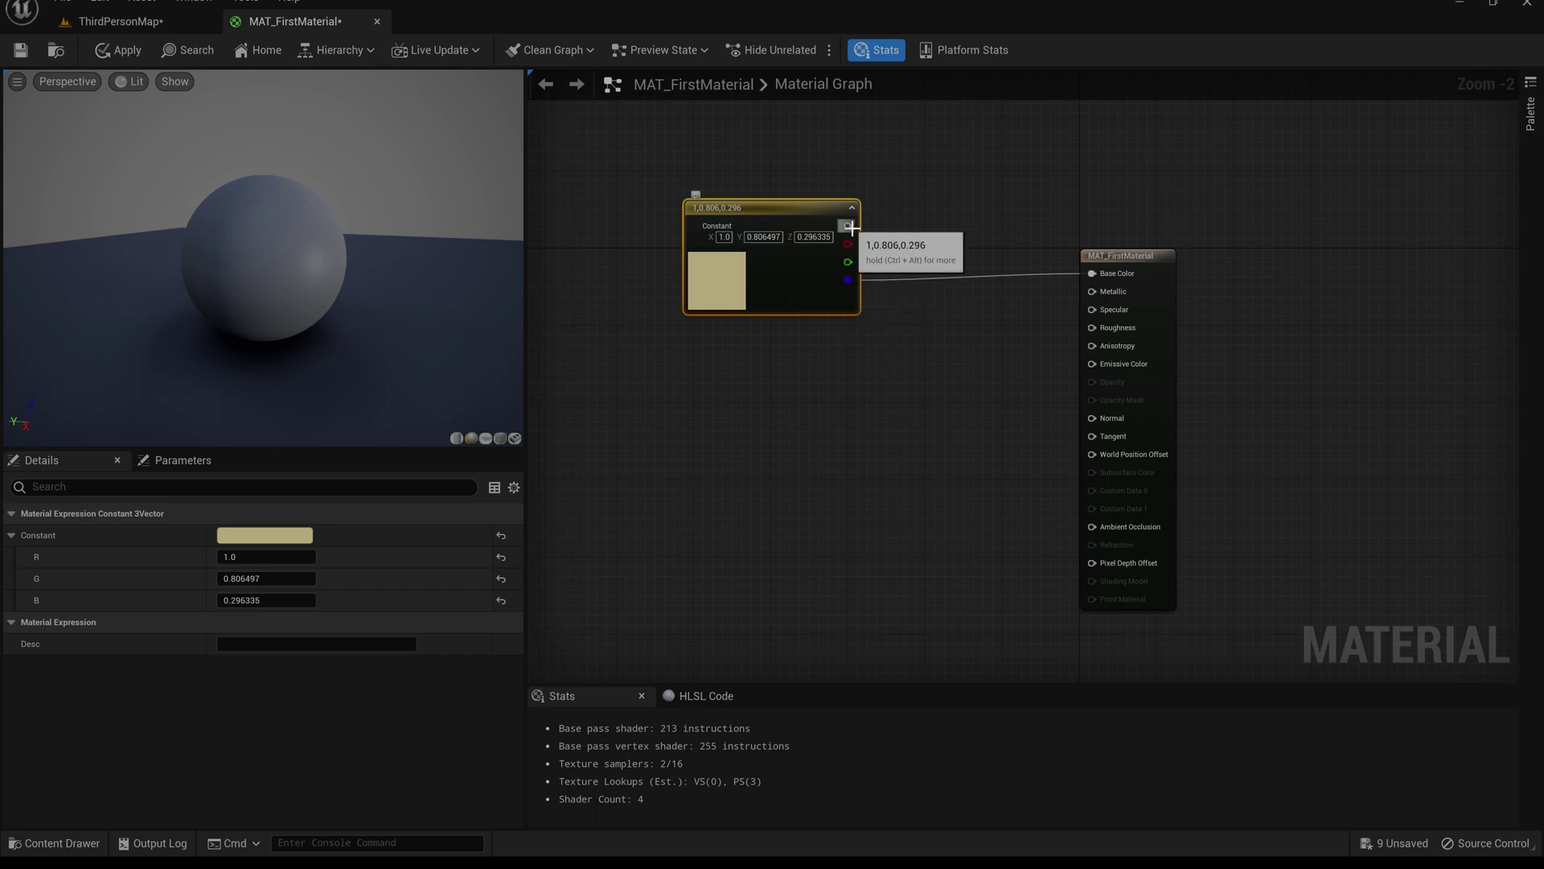
Connect the Constant3Vector's combined colour output to Base Color and check the colour on the preview sphere.
{"action": "left_click_drag", "start_coordinate": [849, 226], "coordinate": [1093, 274]}
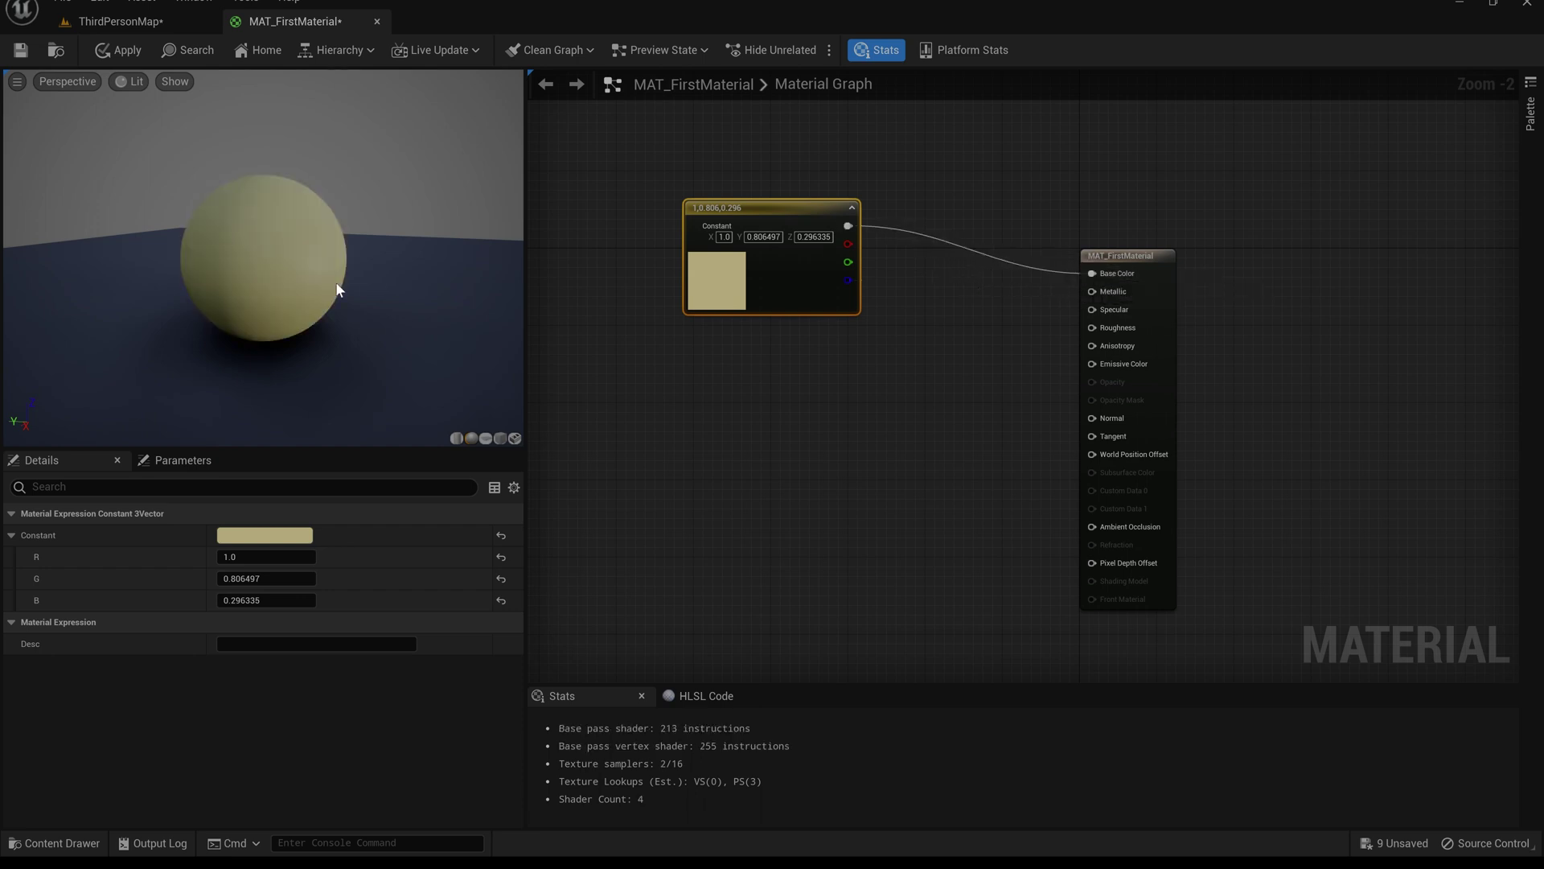
{"action": "mouse_move", "coordinate": [448, 276]}
{"action": "left_mouse_down"}
{"action": "mouse_move", "coordinate": [330, 277]}
{"action": "mouse_move", "coordinate": [358, 278]}
{"action": "left_mouse_up"}
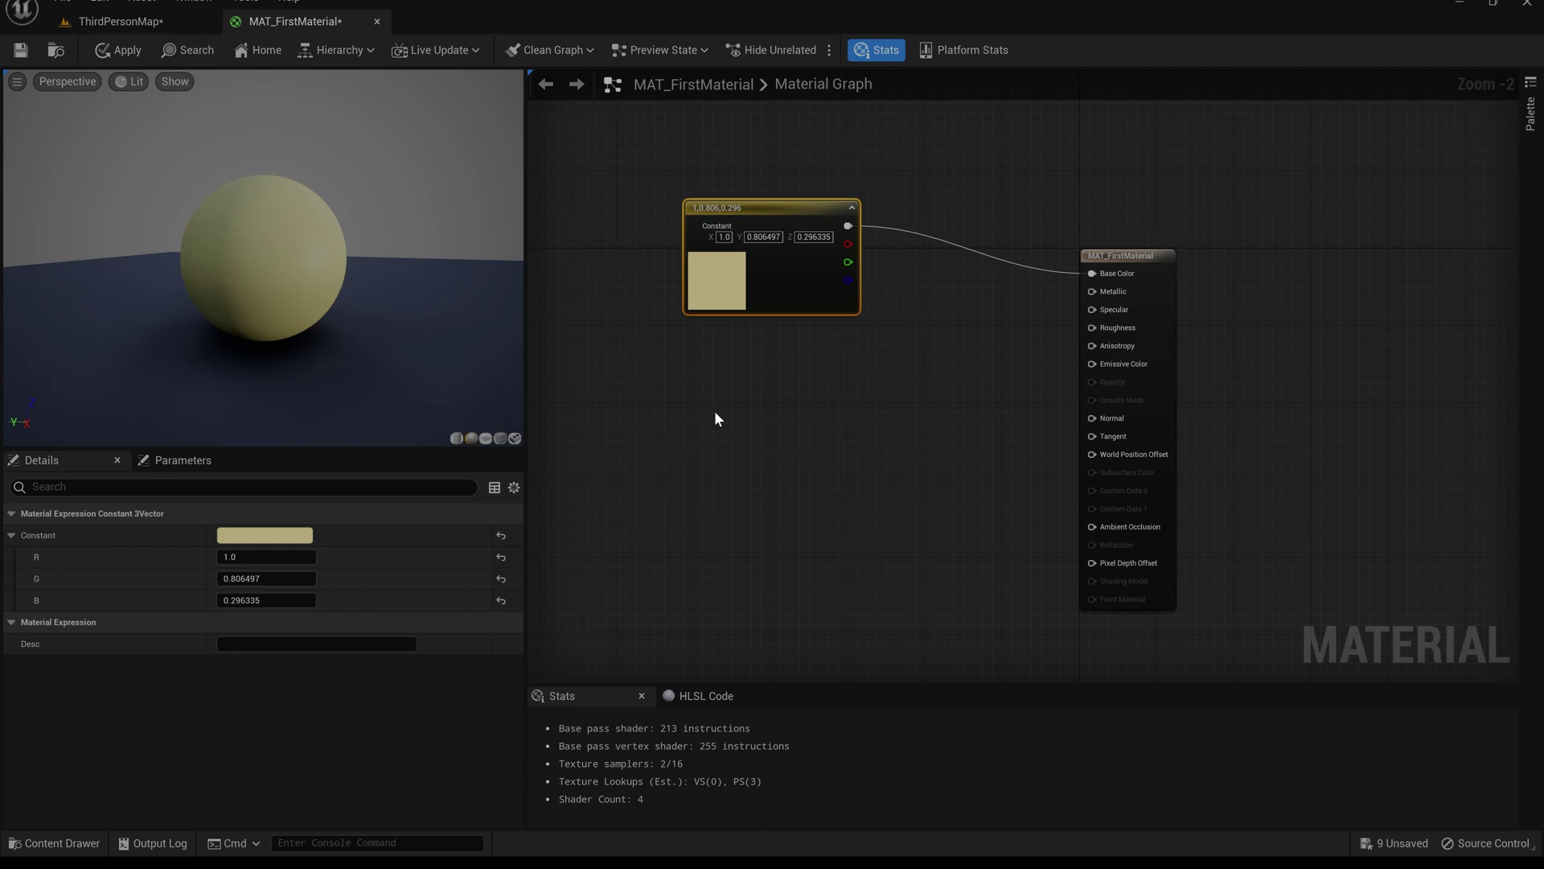
Find TextureSample among the material nodes and add a Texture Sample node below the Constant3Vector.
{"action": "right_click", "coordinate": [690, 366]}
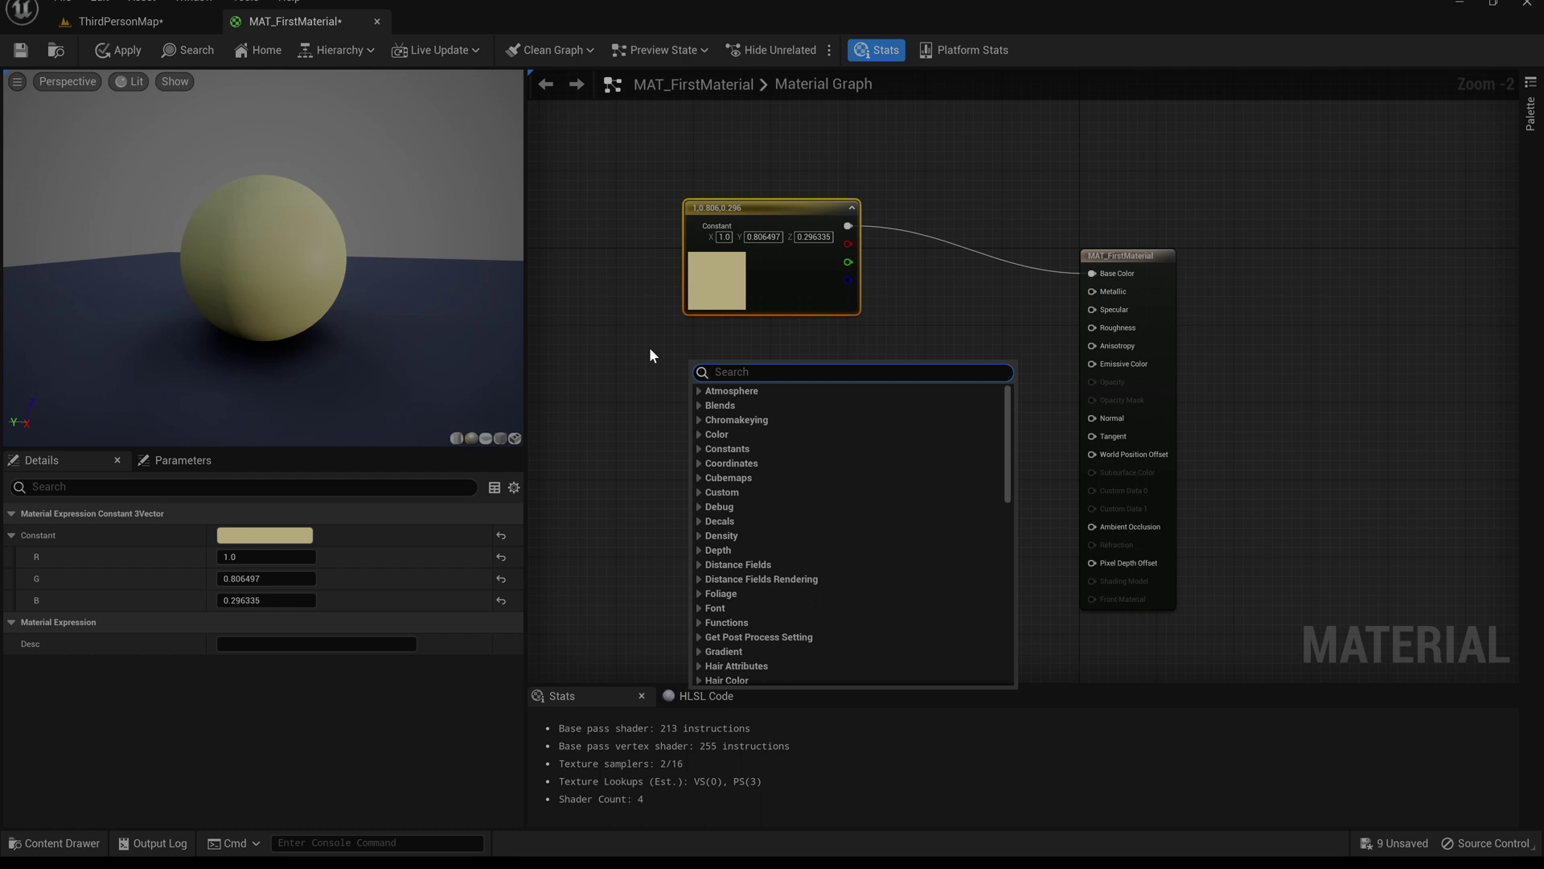
{"action": "type", "text": "texture"}
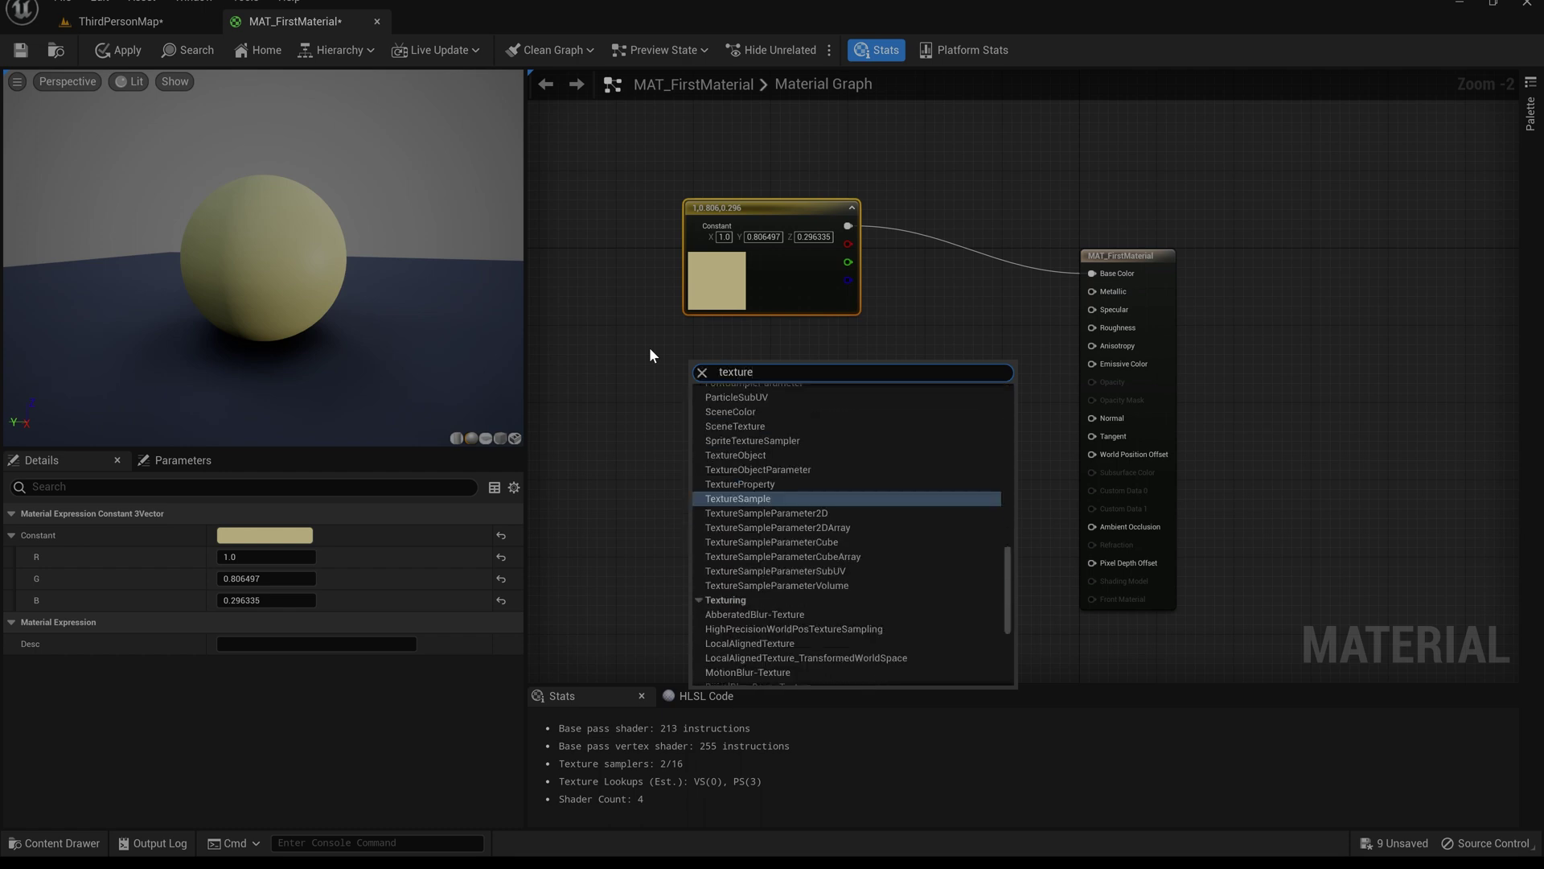
{"action": "type", "text": "sample"}
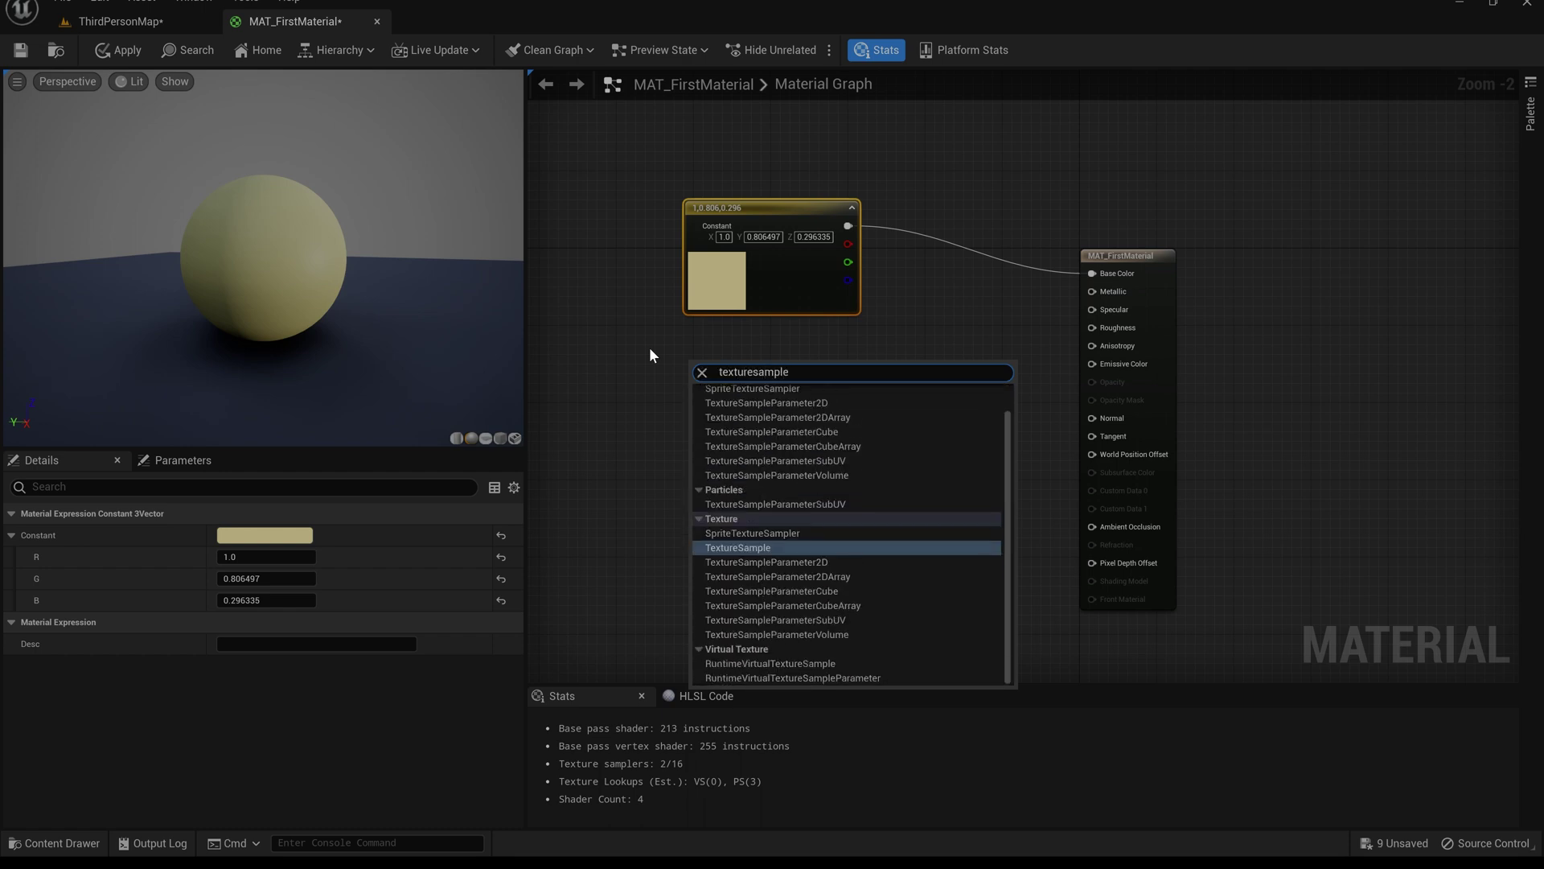
{"action": "left_click", "coordinate": [760, 549]}
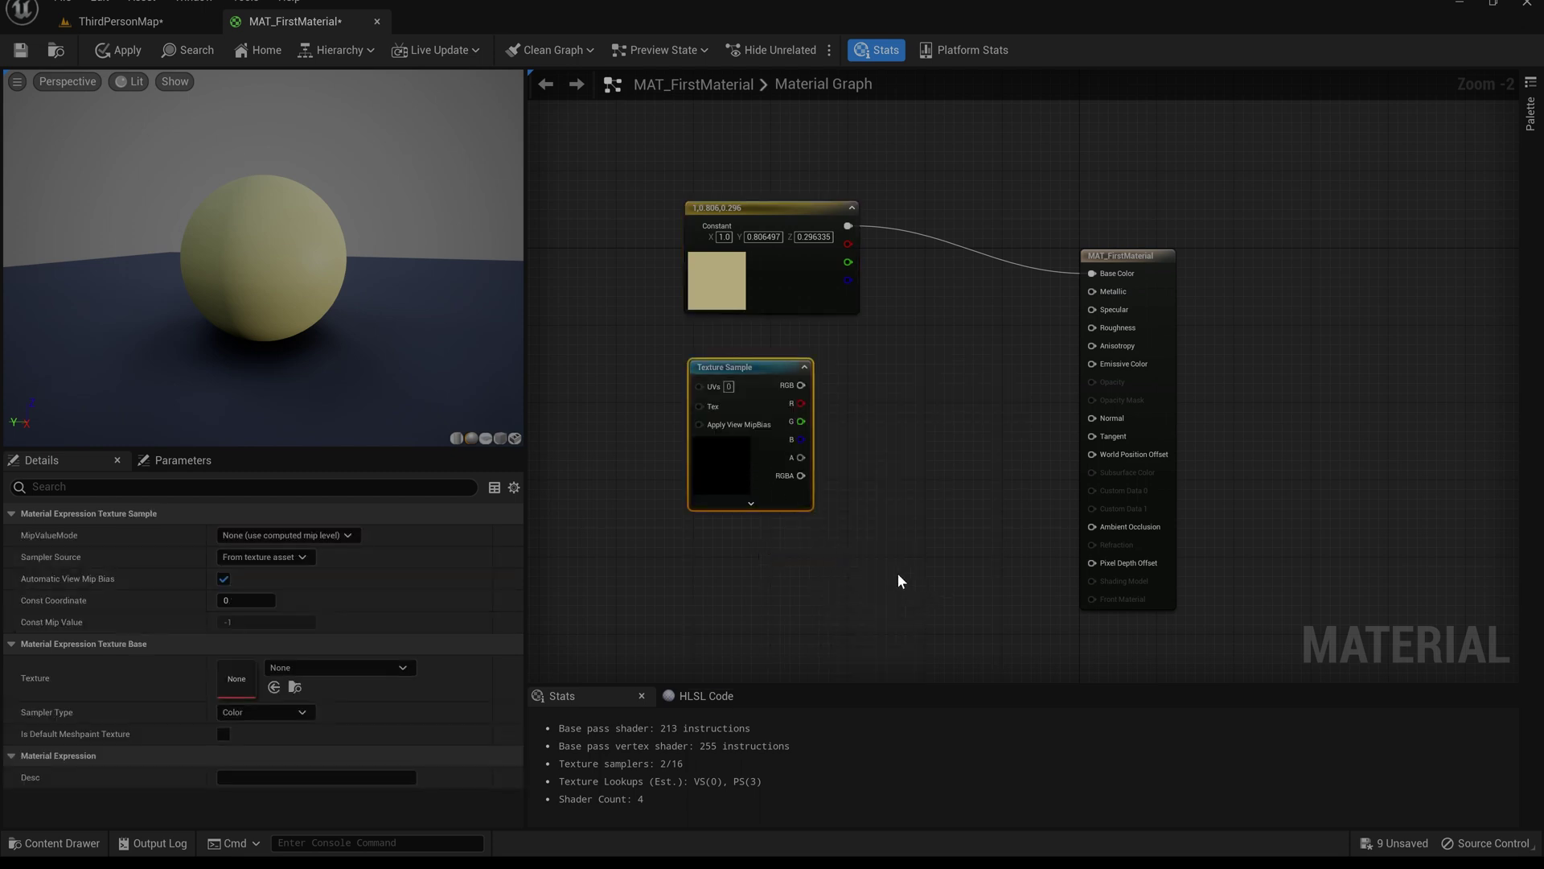
Place a second Texture Sample node near the result node, move it up and delete it.
{"action": "key", "text": "ctrl+v"}
{"action": "left_click_drag", "start_coordinate": [947, 580], "coordinate": [949, 489]}
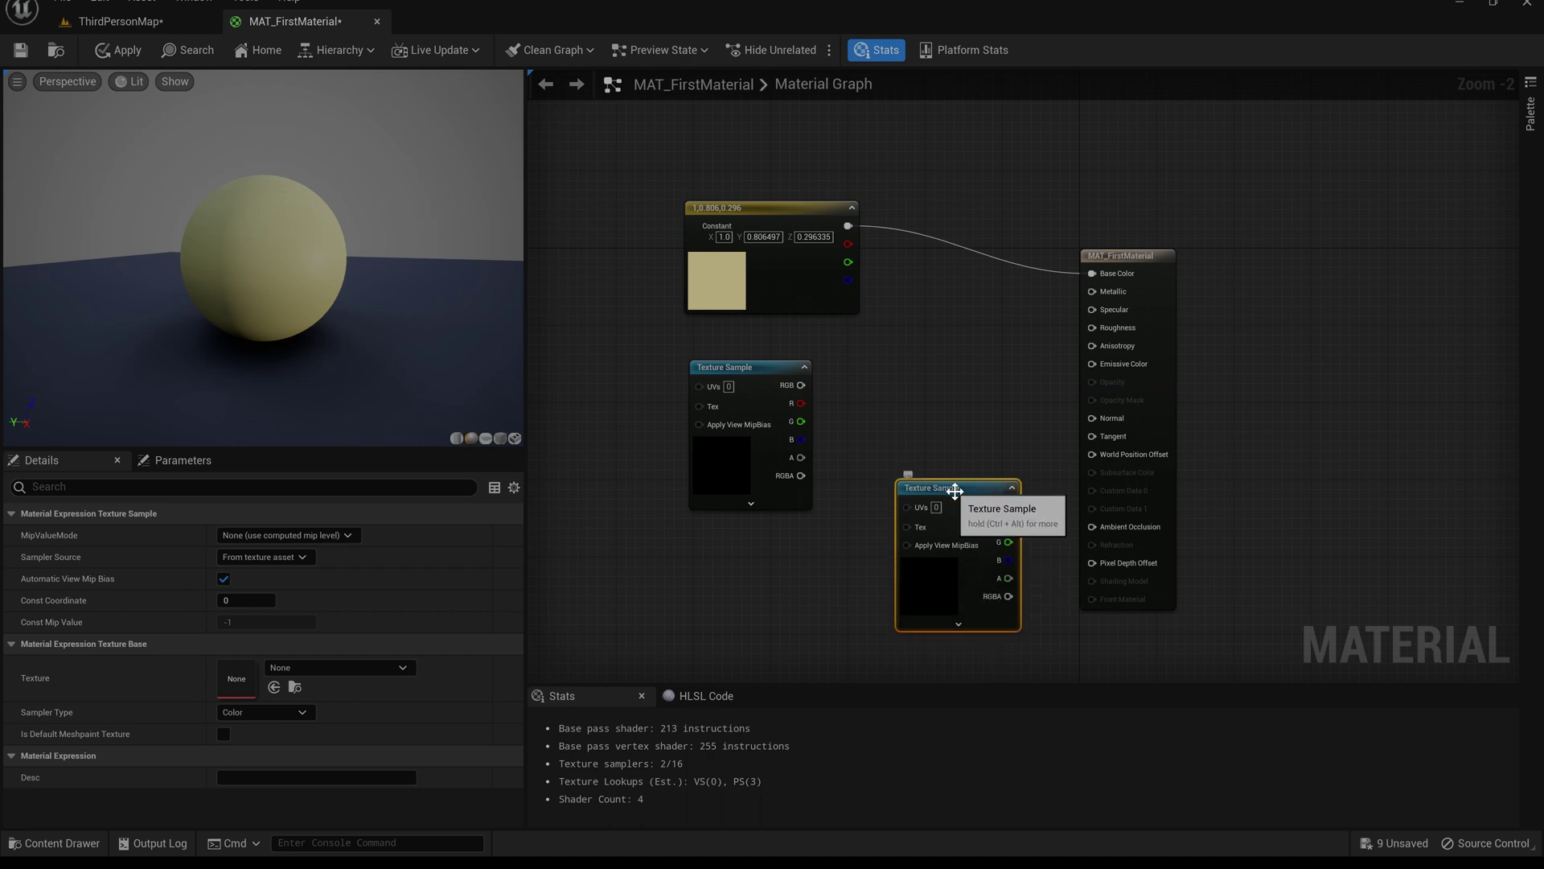
{"action": "key", "text": "Delete"}
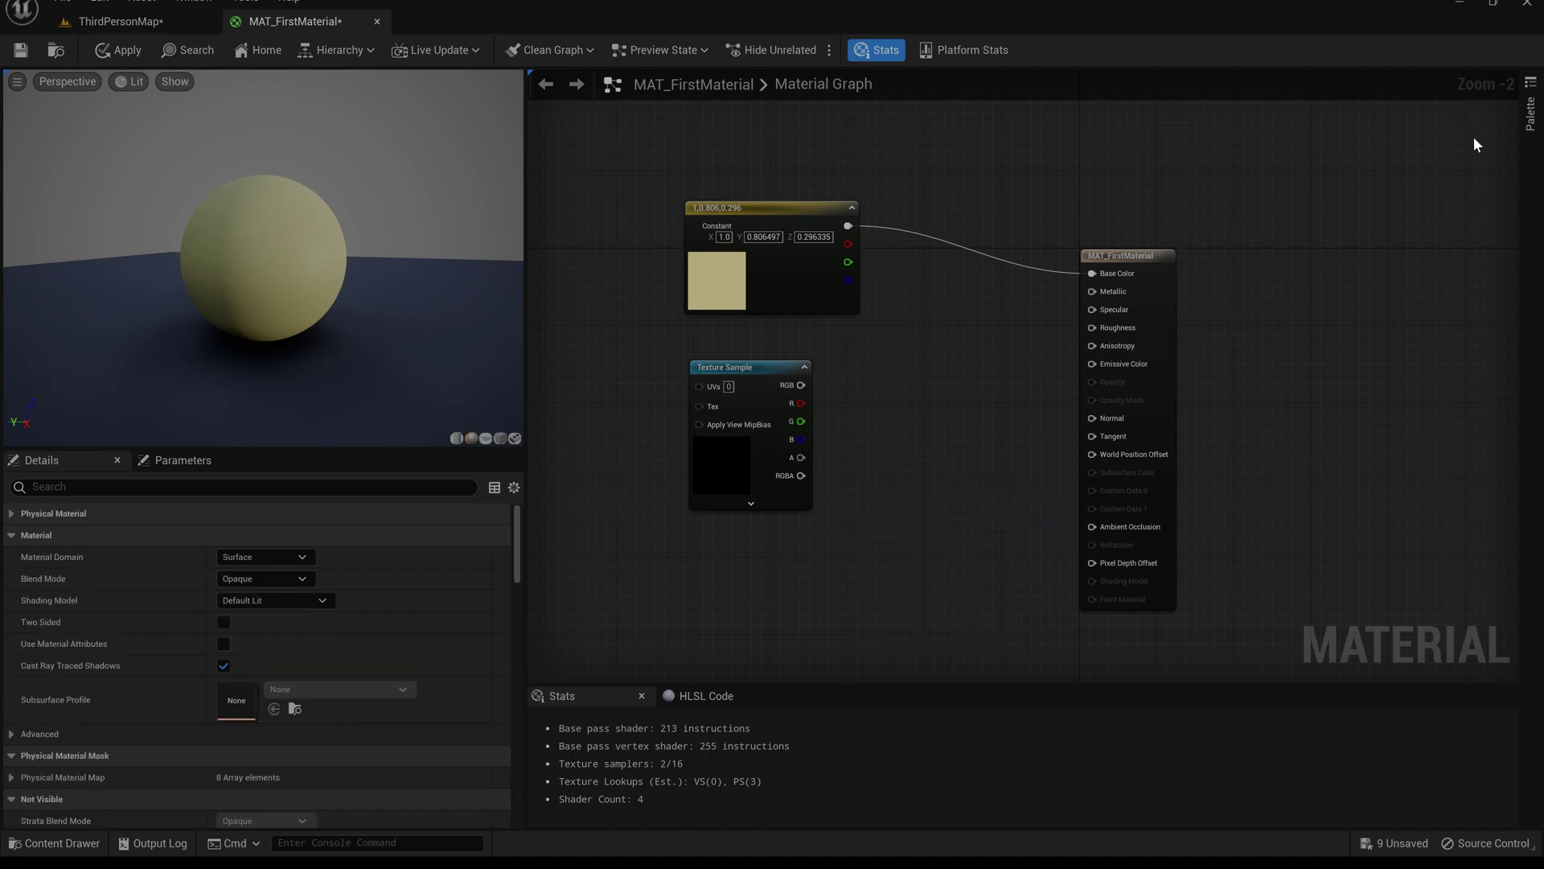
Browse the complete node list, search it for "texturesample", place another Texture Sample in the graph and delete it.
{"action": "left_click", "coordinate": [1532, 126]}
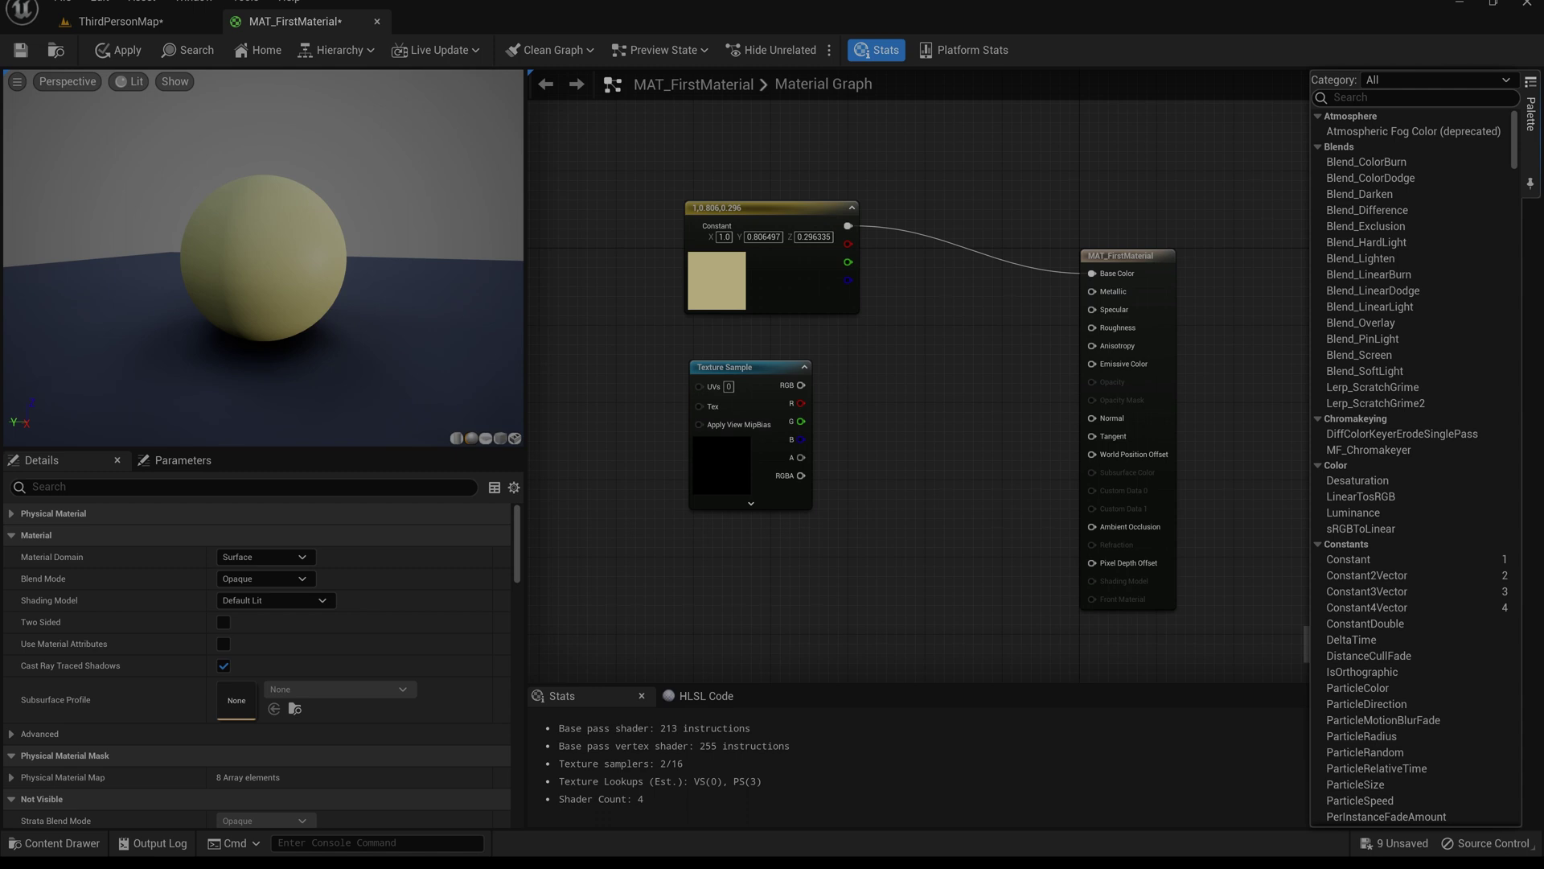
{"action": "scroll", "coordinate": [1385, 452], "scroll_direction": "down", "scroll_amount": 5}
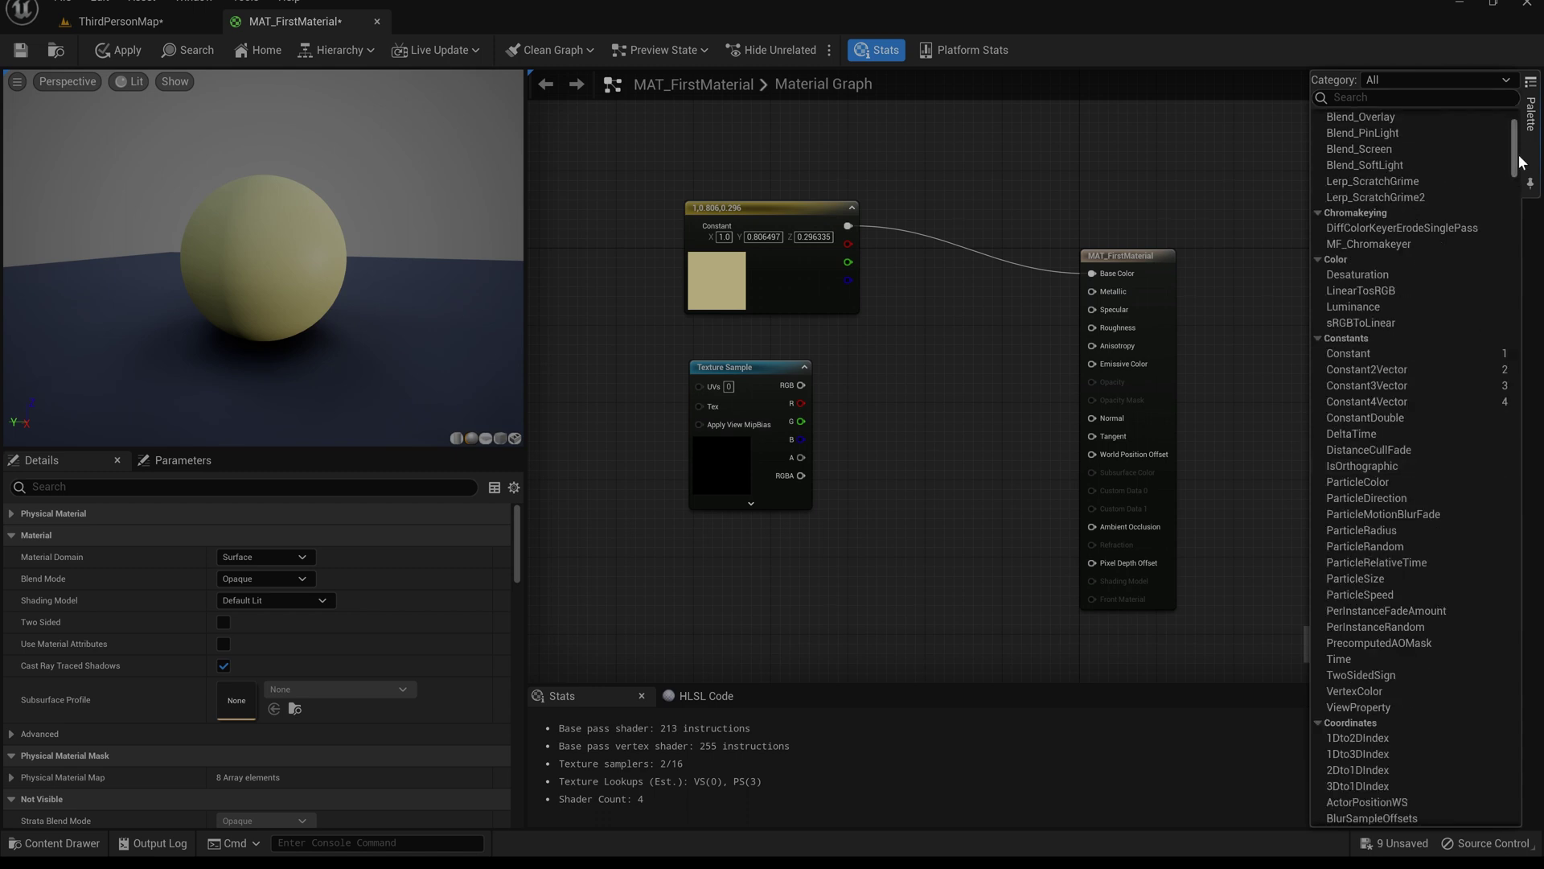
{"action": "mouse_move", "coordinate": [1515, 161]}
{"action": "left_mouse_down"}
{"action": "mouse_move", "coordinate": [1512, 812]}
{"action": "mouse_move", "coordinate": [1513, 140]}
{"action": "left_mouse_up"}
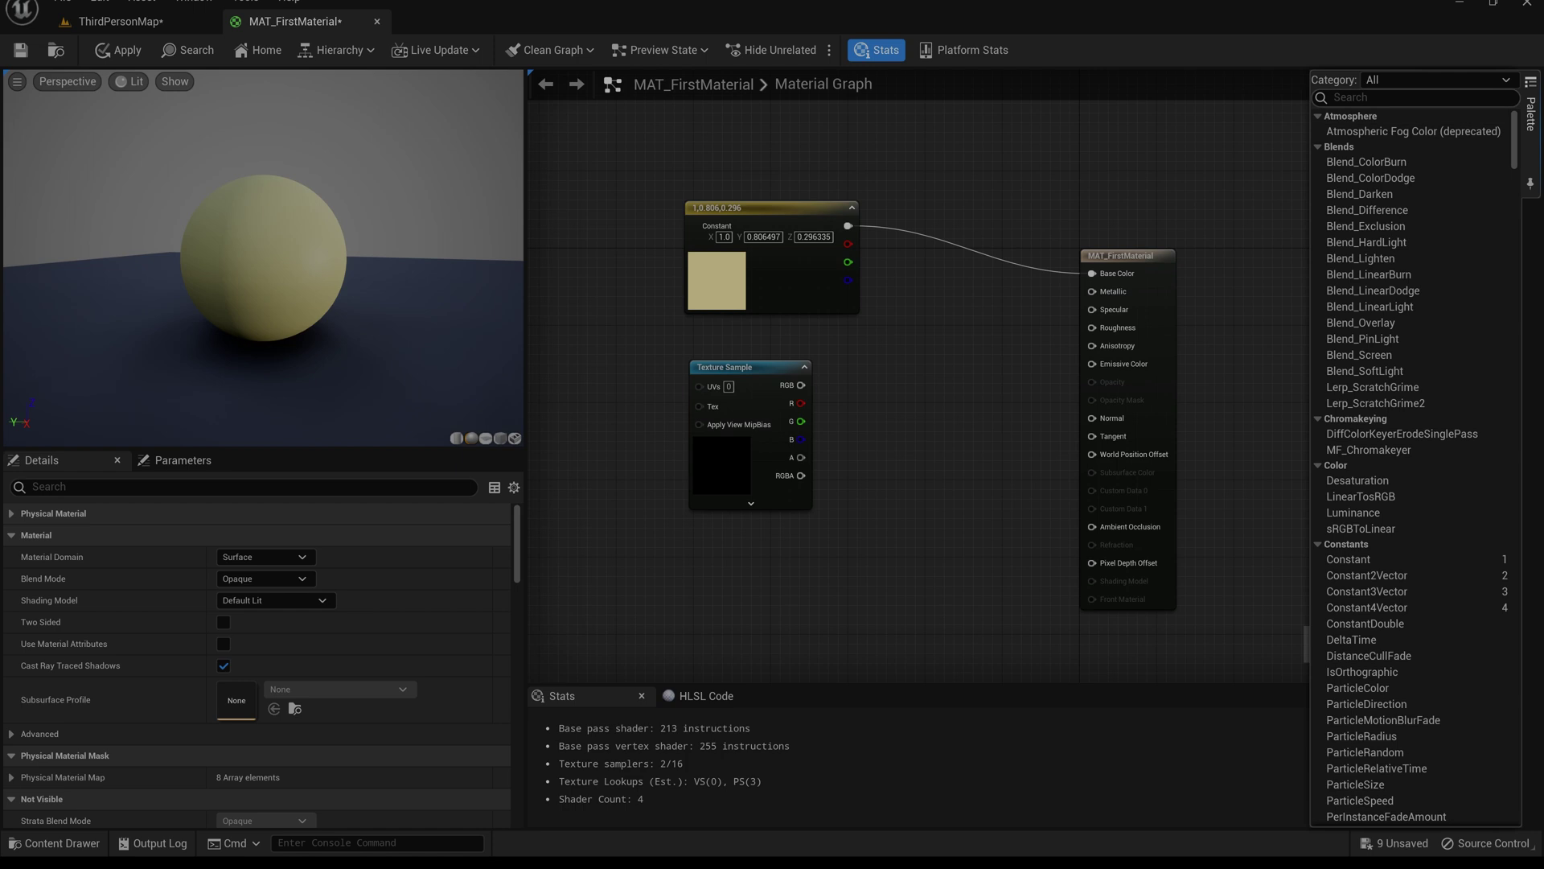
{"action": "type", "text": "textu"}
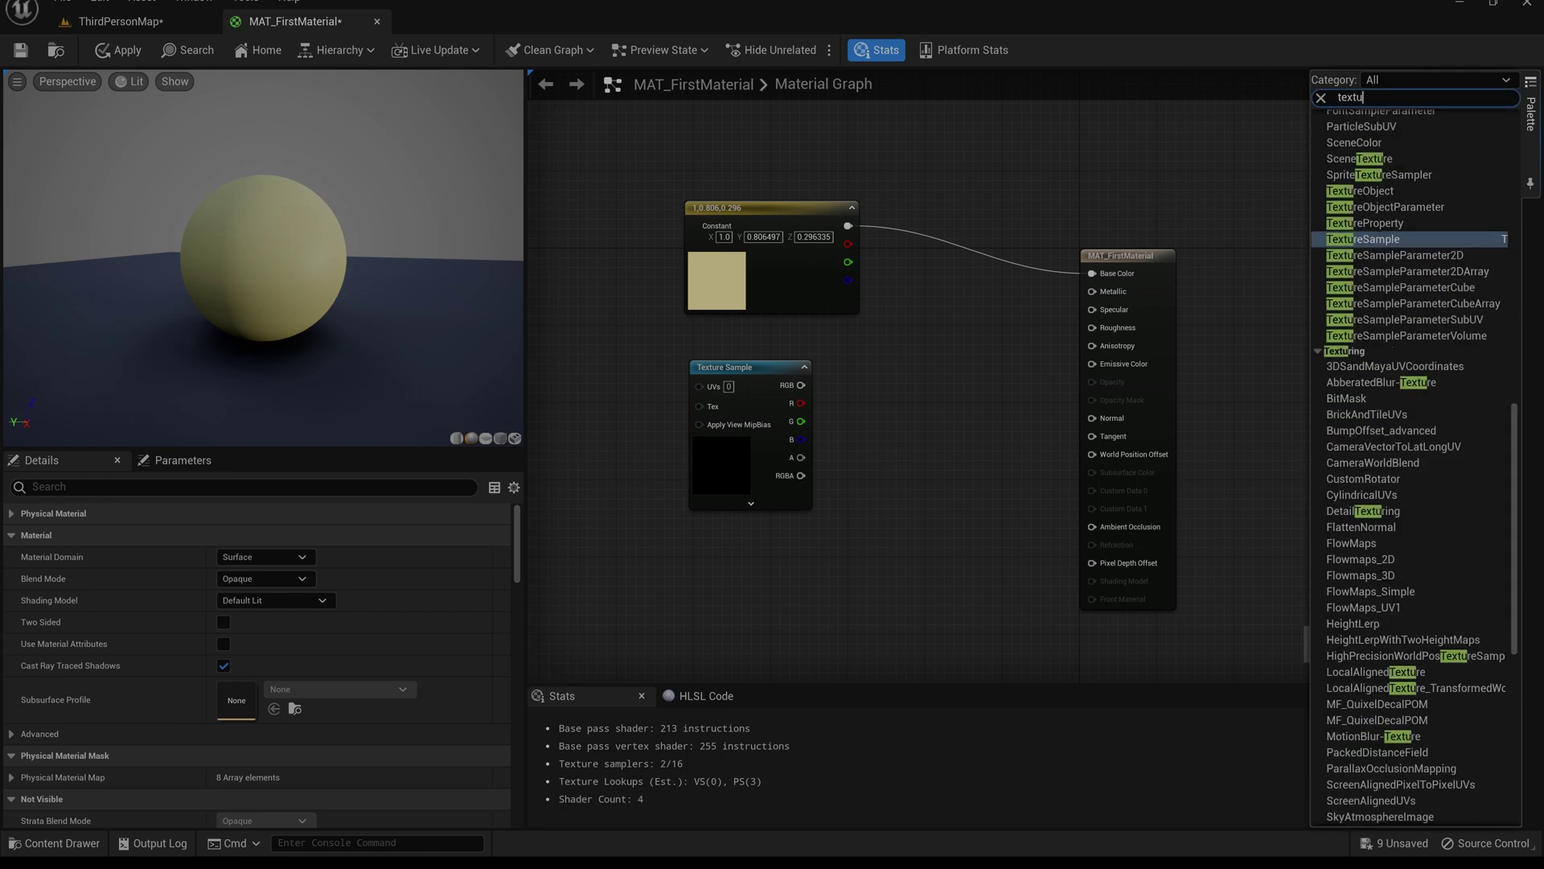
{"action": "type", "text": "resample"}
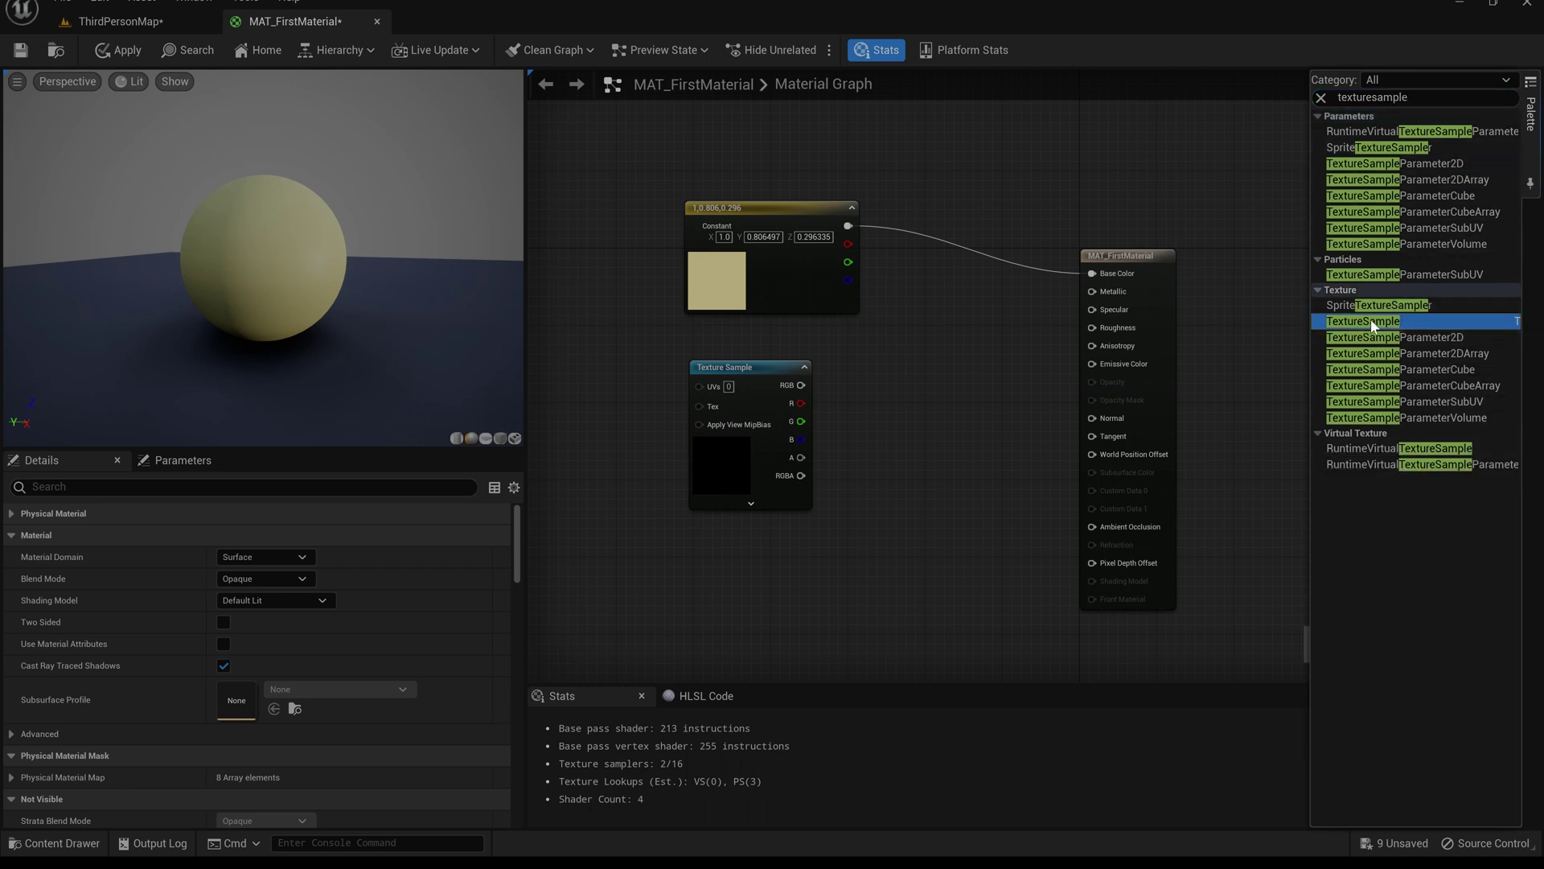
{"action": "left_click_drag", "start_coordinate": [1362, 328], "coordinate": [986, 436]}
{"action": "key", "text": "Delete"}
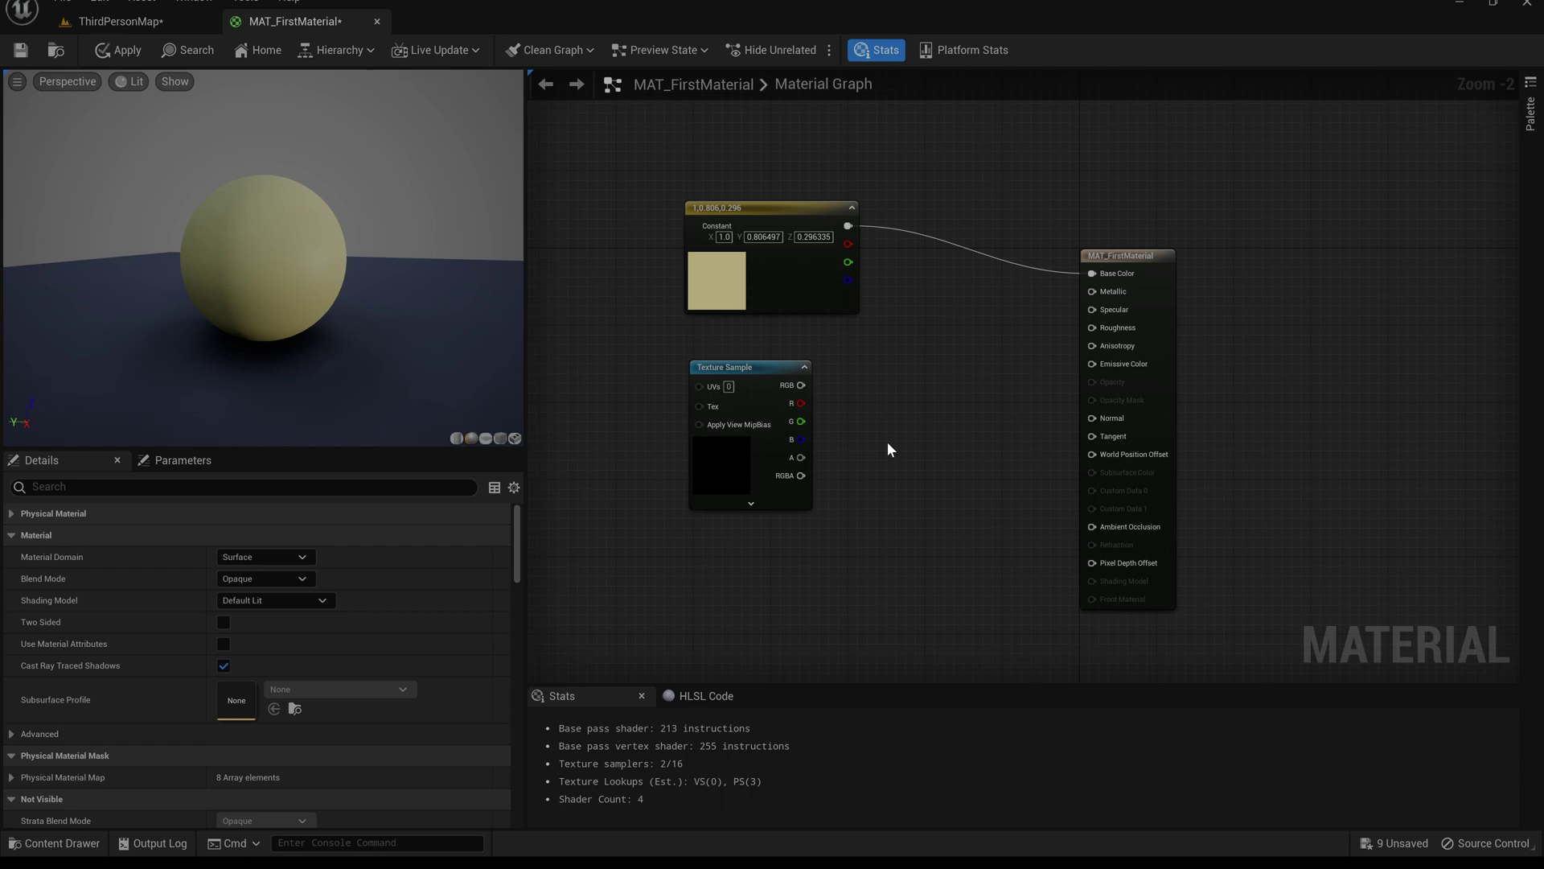
Compare the properties of the Texture Sample and Constant3Vector, and assign the T_Brick_Clay_Beveled_D texture to the Texture Sample.
{"action": "left_click", "coordinate": [754, 383]}
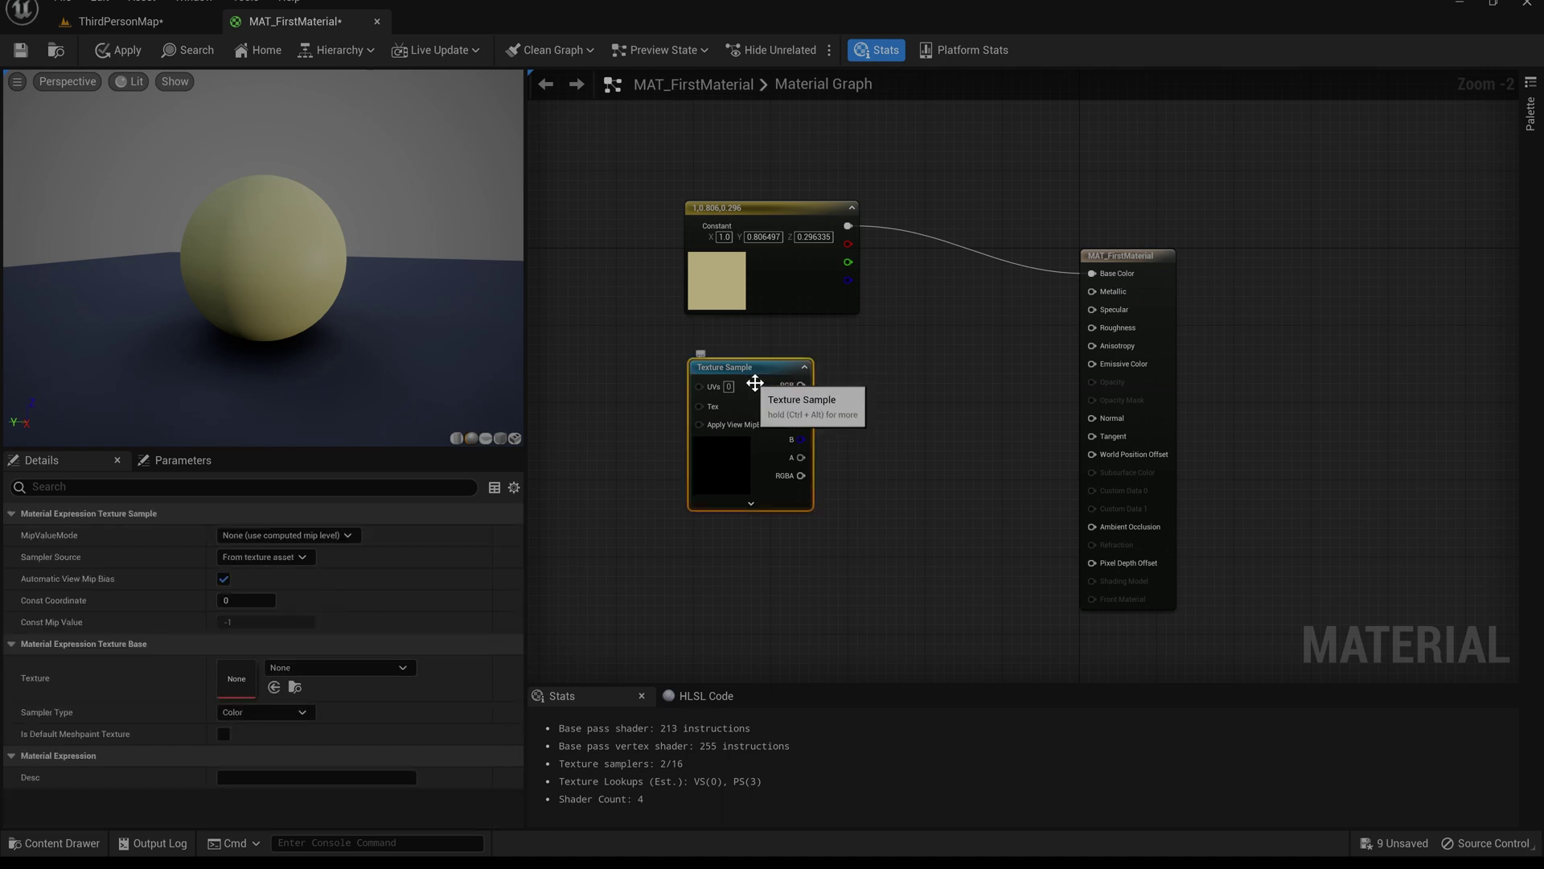
{"action": "left_click", "coordinate": [814, 288]}
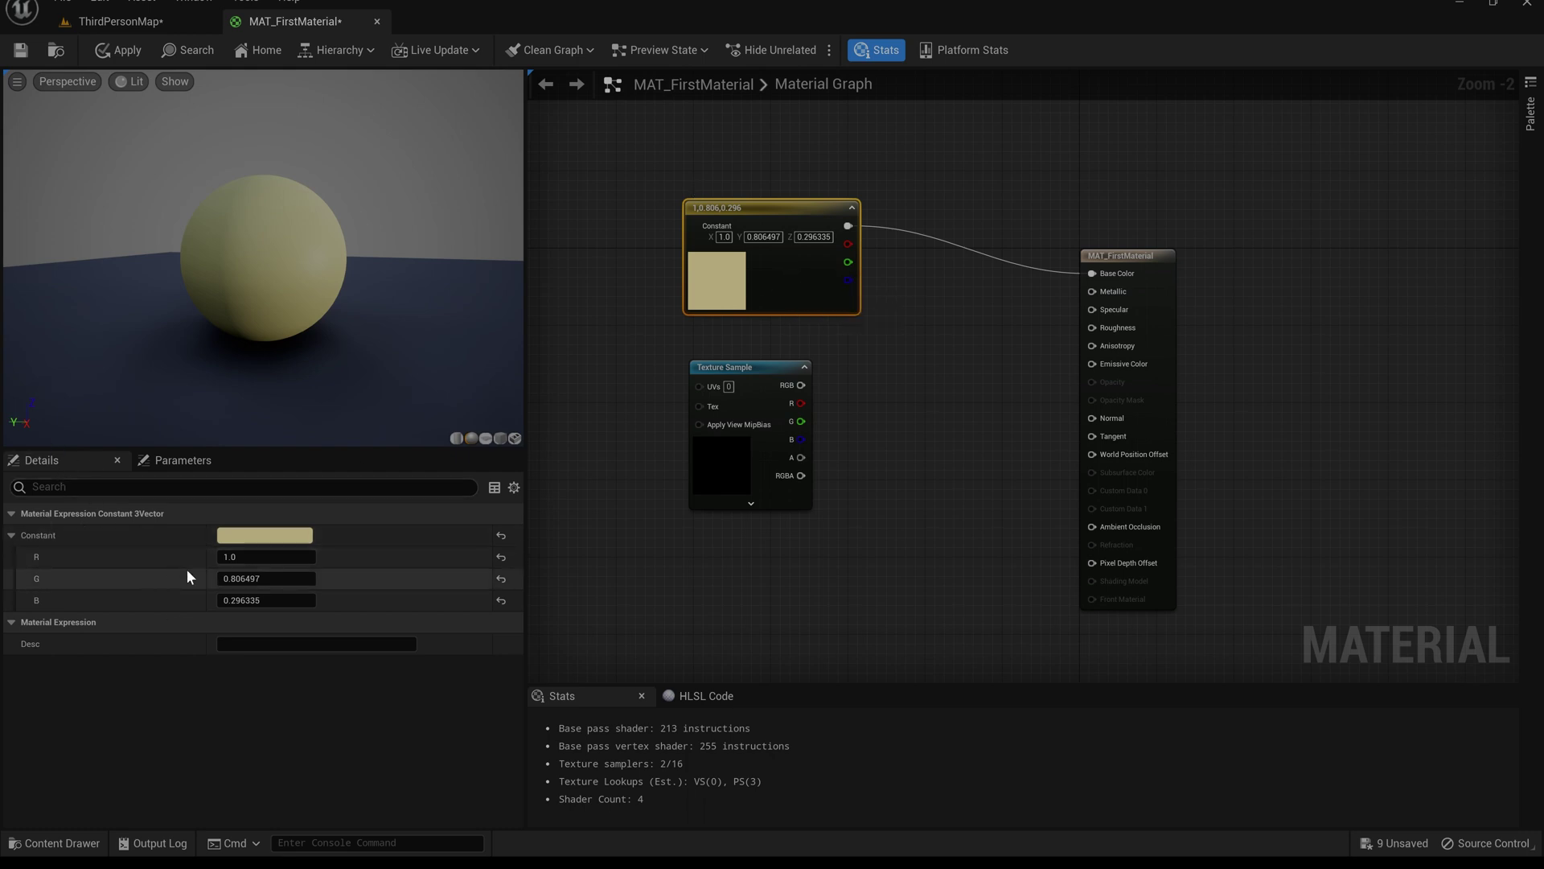
{"action": "left_click", "coordinate": [762, 377]}
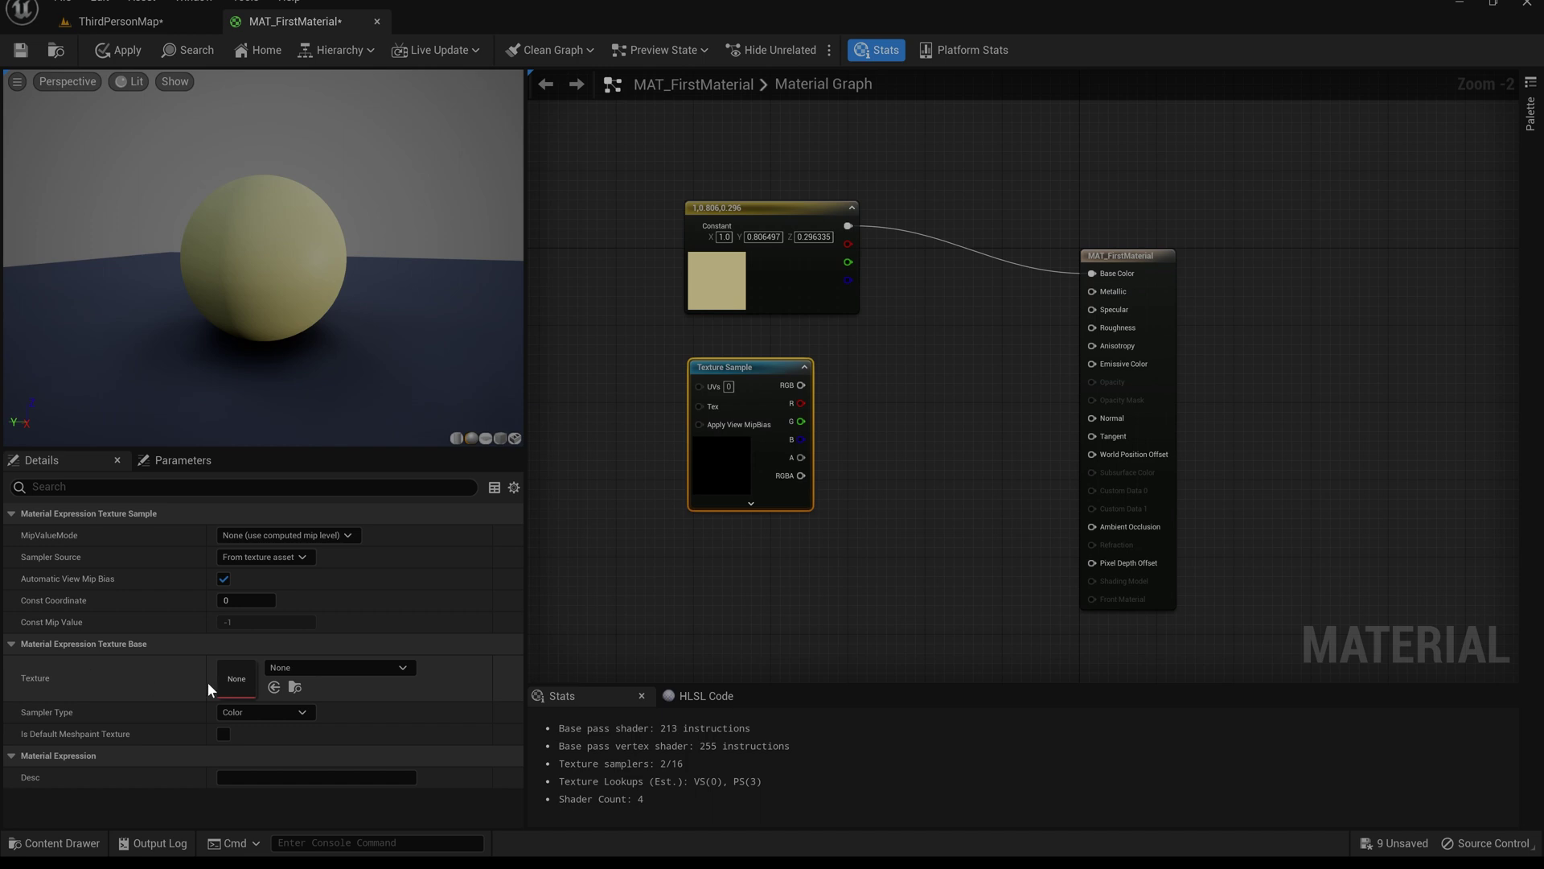
{"action": "left_click", "coordinate": [336, 671]}
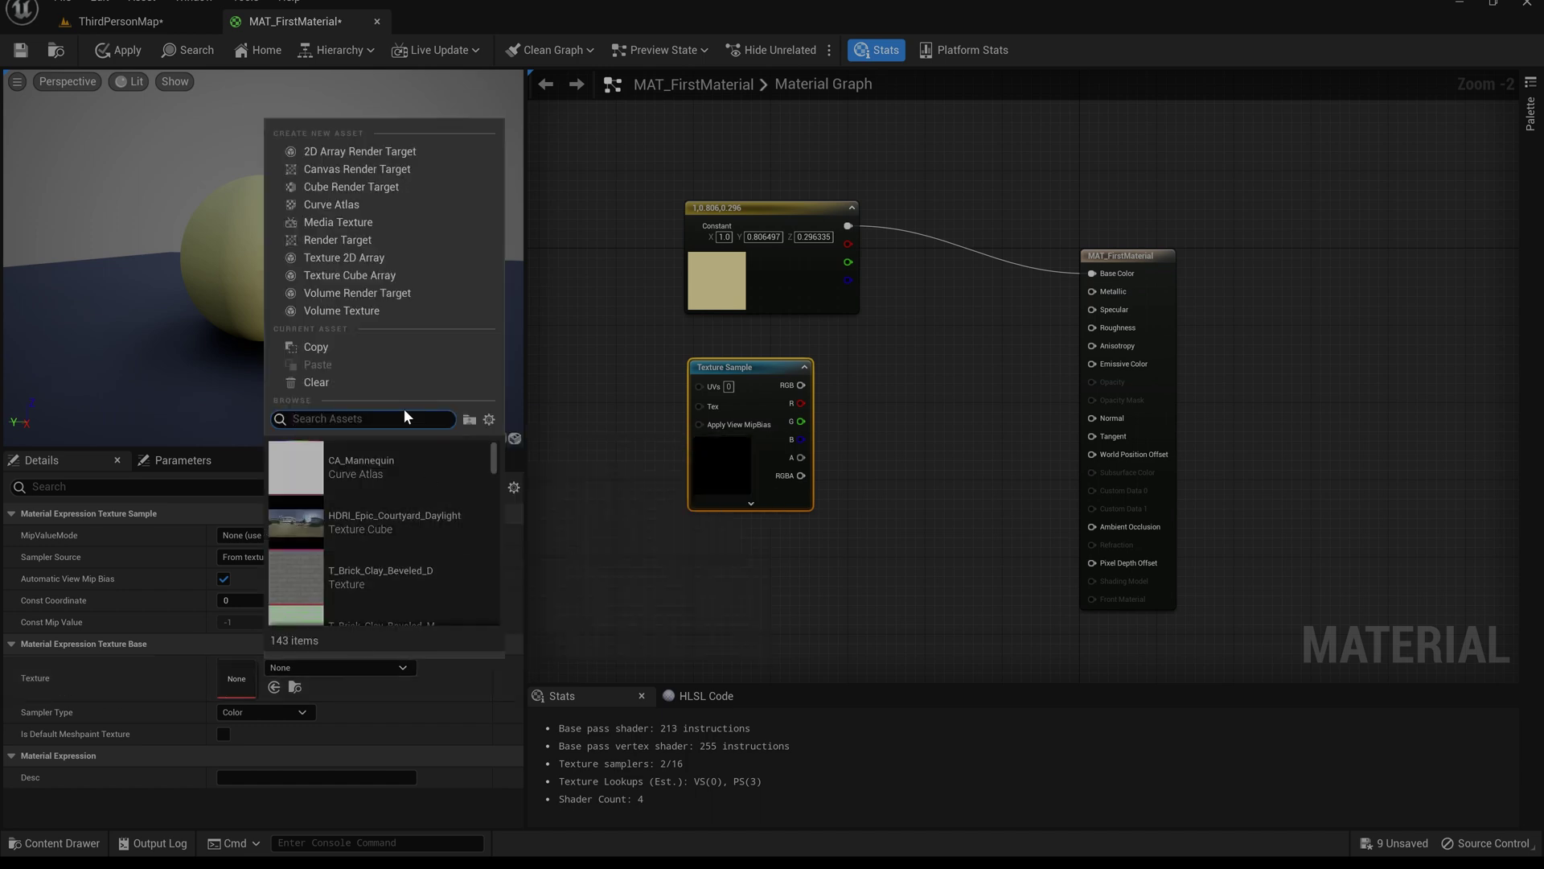
{"action": "left_click", "coordinate": [354, 577]}
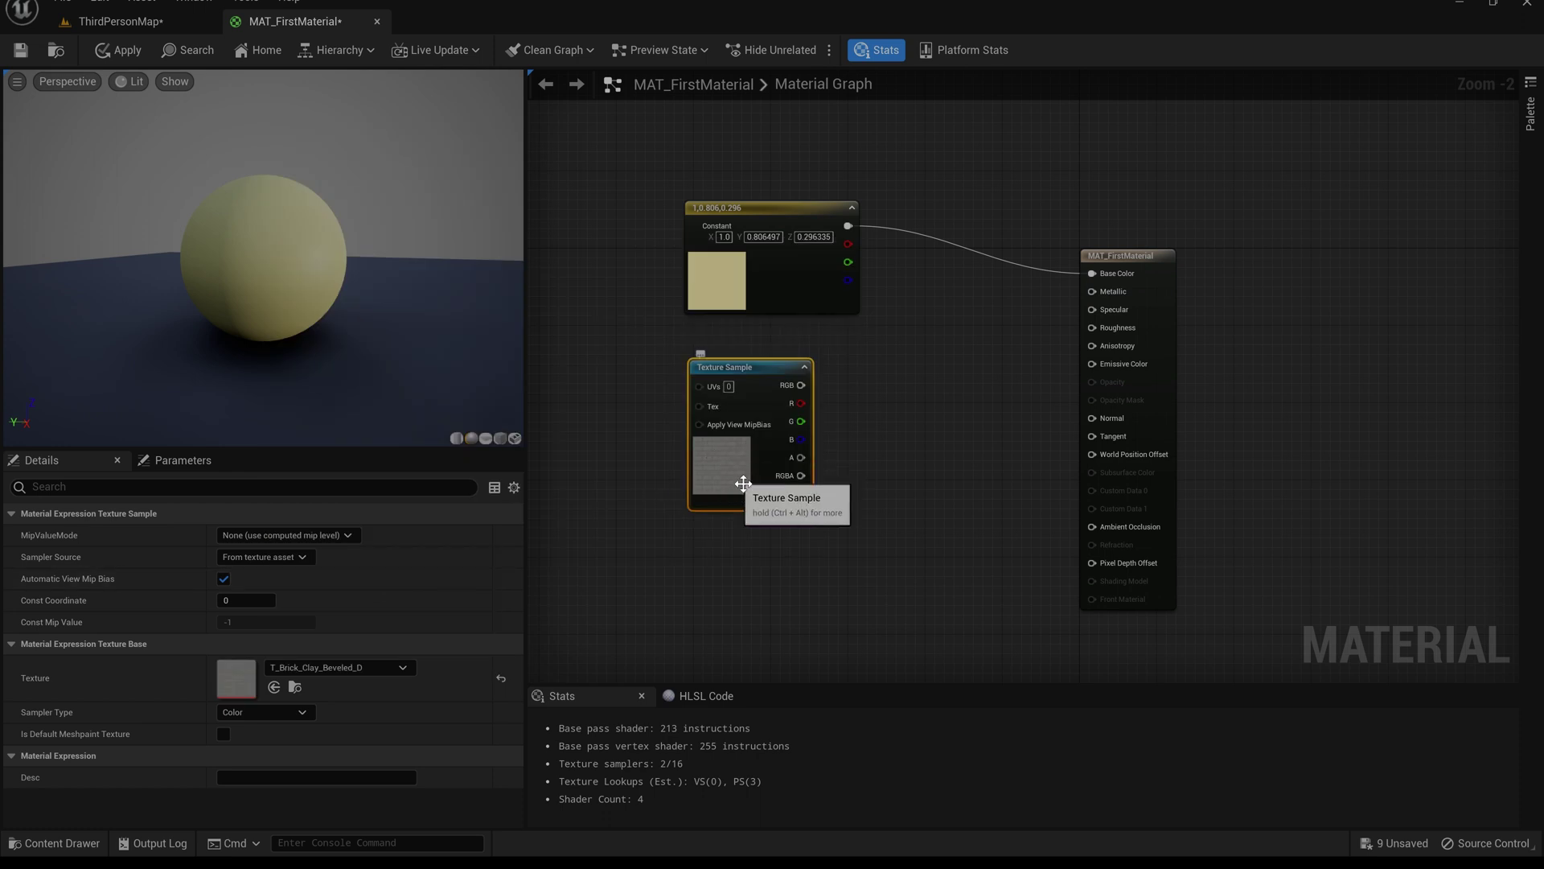
{"action": "left_click_drag", "start_coordinate": [801, 421], "coordinate": [883, 407]}
{"action": "left_click", "coordinate": [801, 439]}
{"action": "left_click_drag", "start_coordinate": [800, 439], "coordinate": [900, 410]}
{"action": "left_click", "coordinate": [821, 458]}
{"action": "left_click_drag", "start_coordinate": [801, 458], "coordinate": [888, 452]}
{"action": "left_click", "coordinate": [878, 433]}
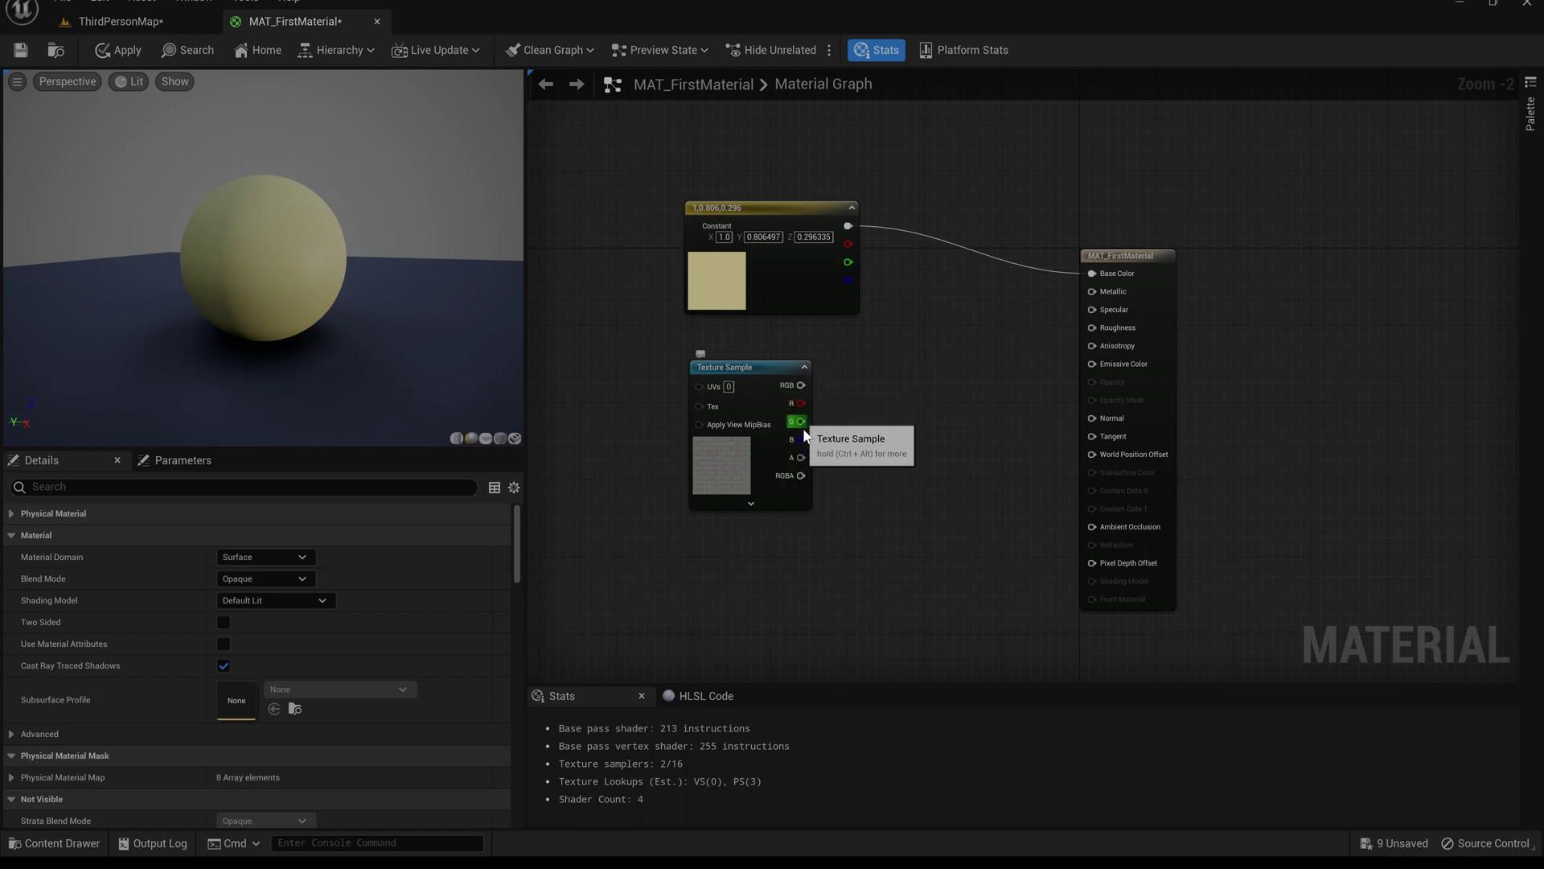
Connect the Texture Sample's RGB output to Base Color in place of the Constant3Vector and inspect the preview sphere.
{"action": "left_click_drag", "start_coordinate": [802, 387], "coordinate": [1097, 272]}
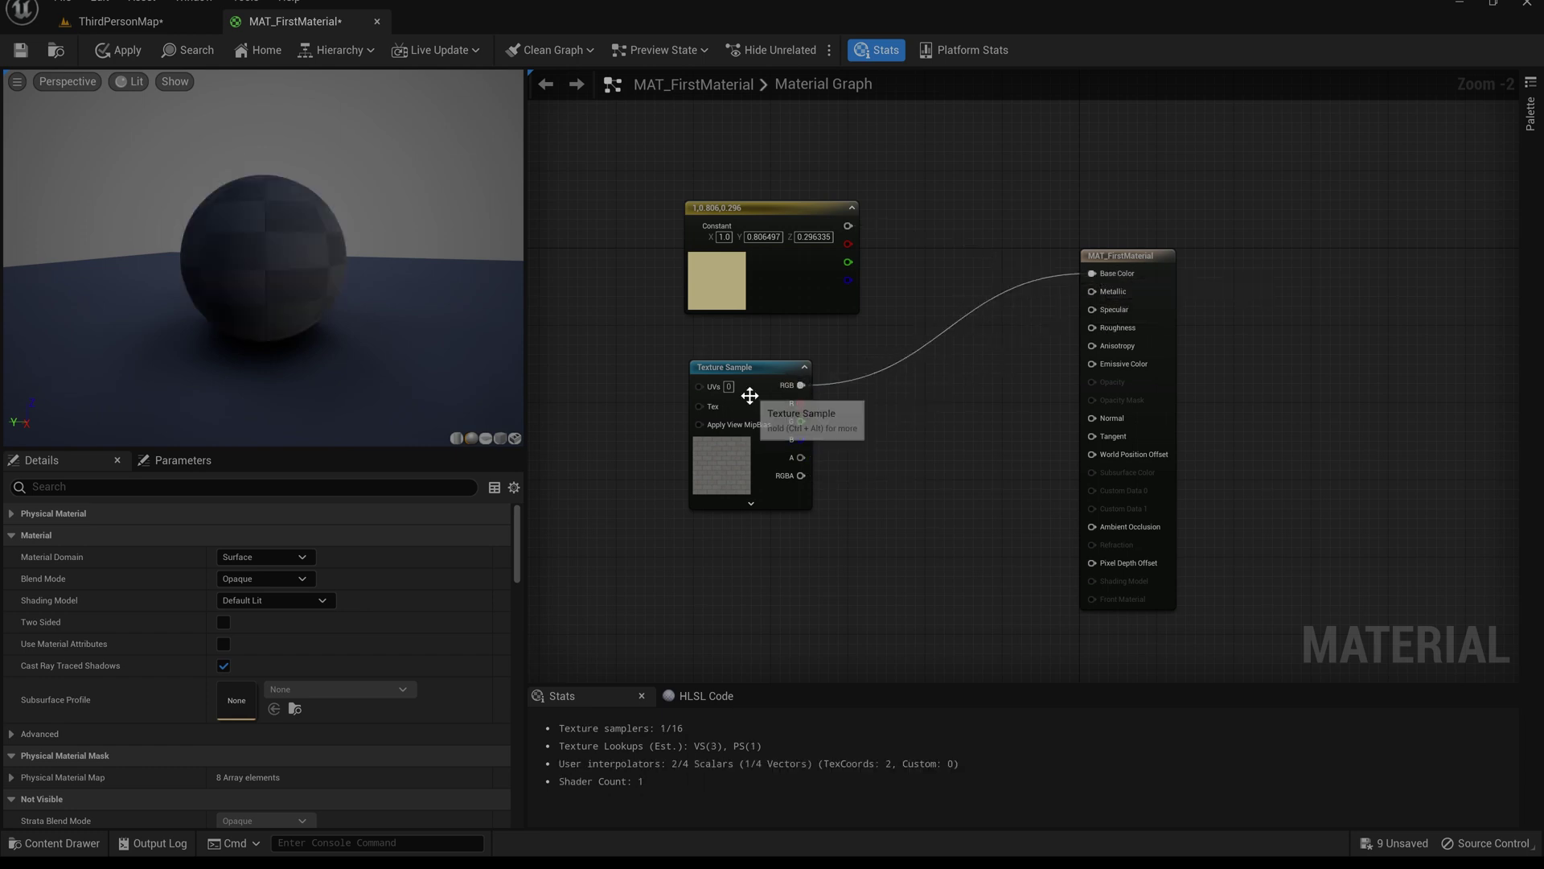
{"action": "scroll", "coordinate": [273, 239], "scroll_direction": "up", "scroll_amount": 5}
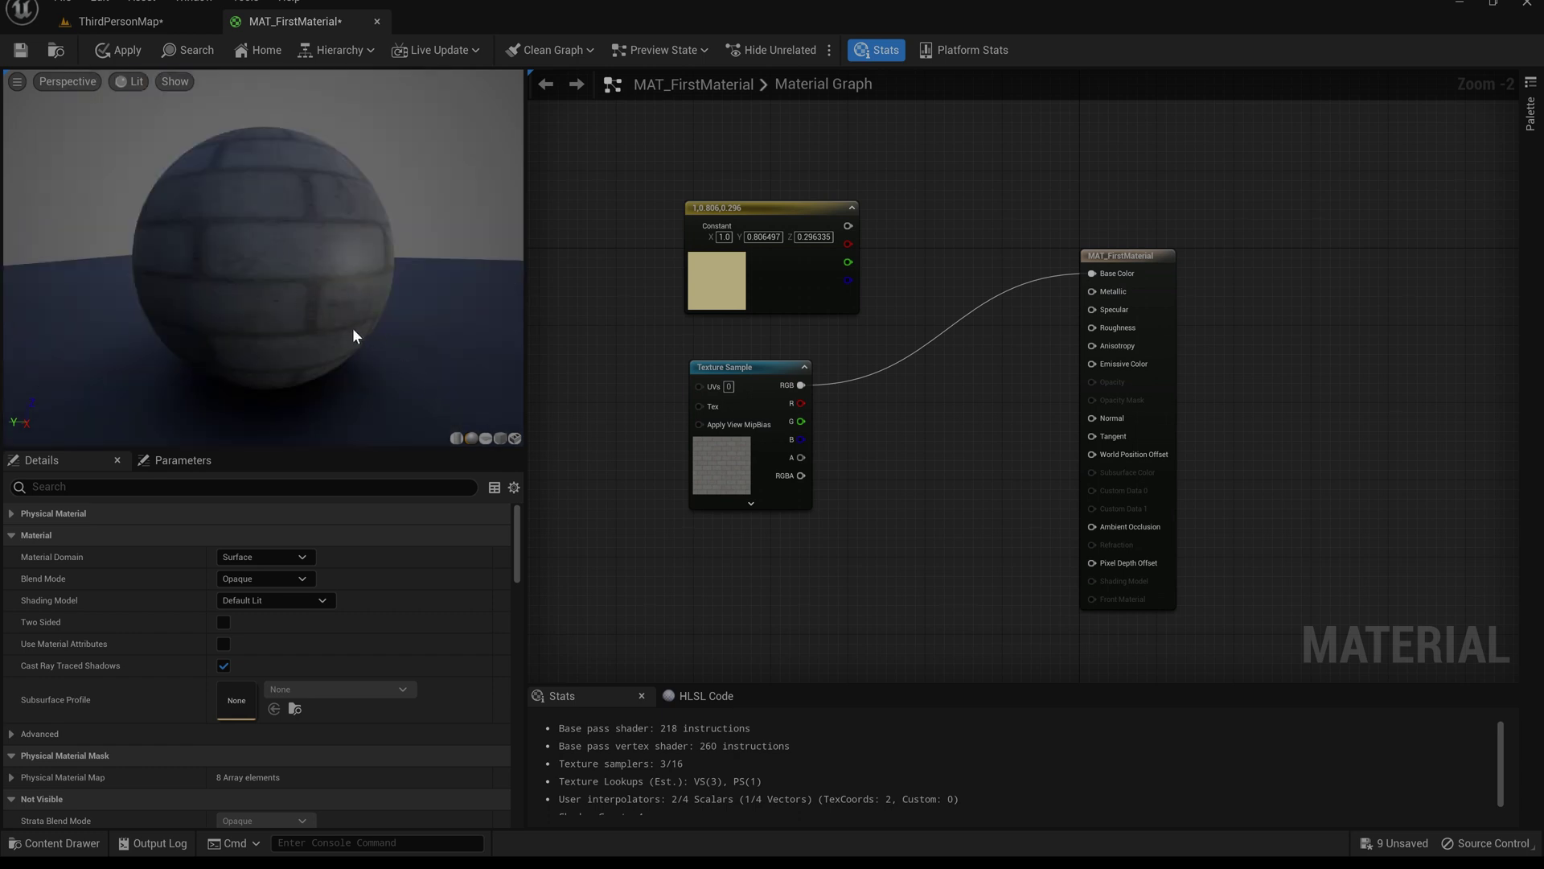
Switch the preview mesh through the cylinder and sphere to the plane and examine the brick texture on it.
{"action": "left_click", "coordinate": [456, 439]}
{"action": "left_click", "coordinate": [470, 439]}
{"action": "left_click", "coordinate": [483, 439]}
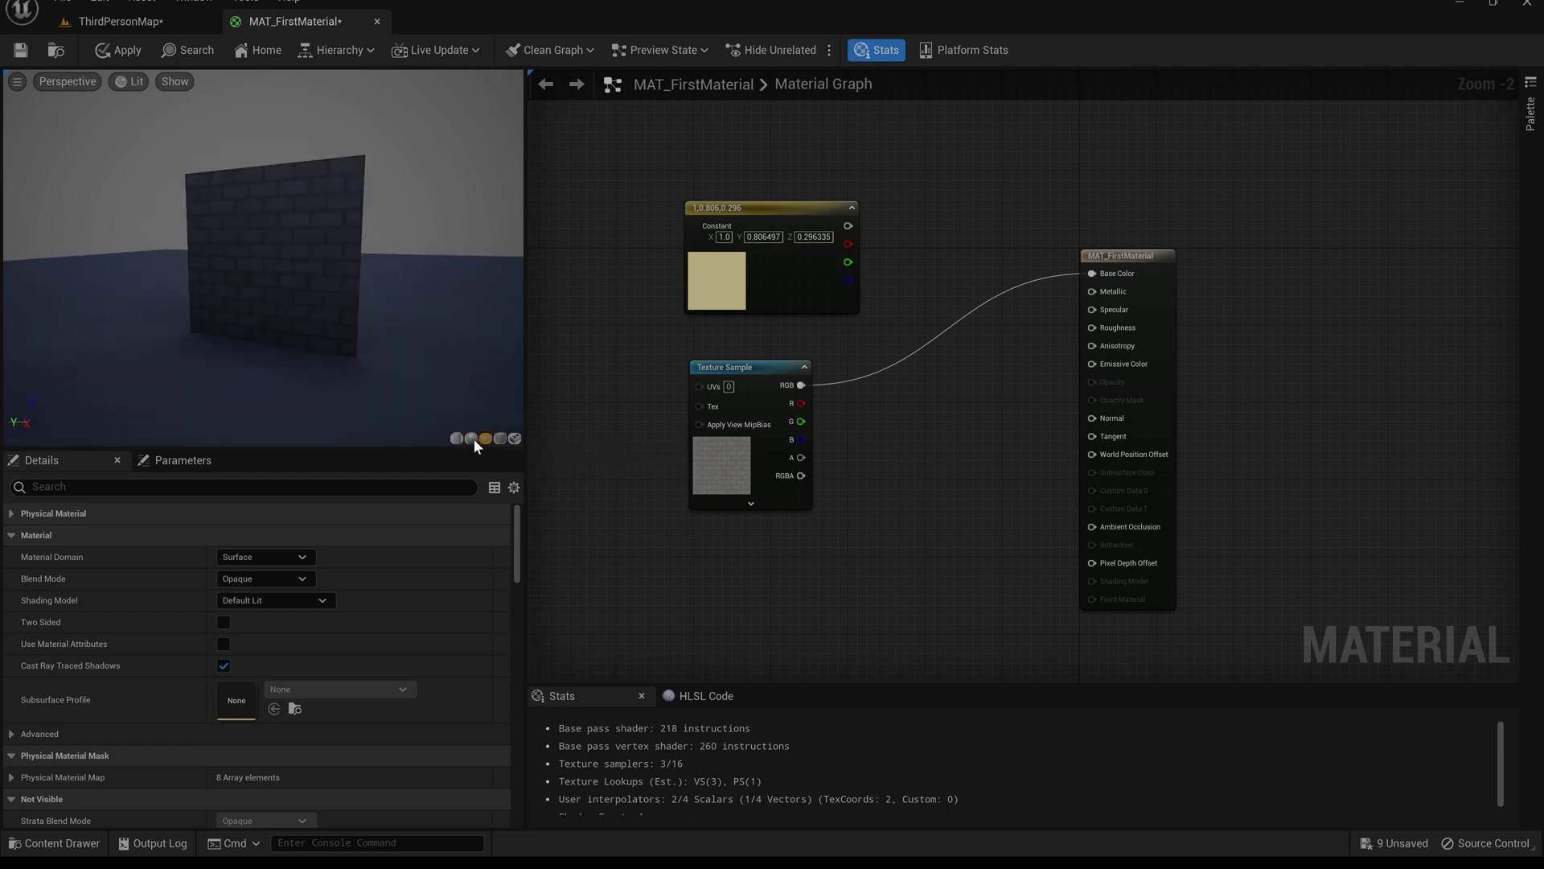
{"action": "left_click_drag", "start_coordinate": [314, 295], "coordinate": [261, 279]}
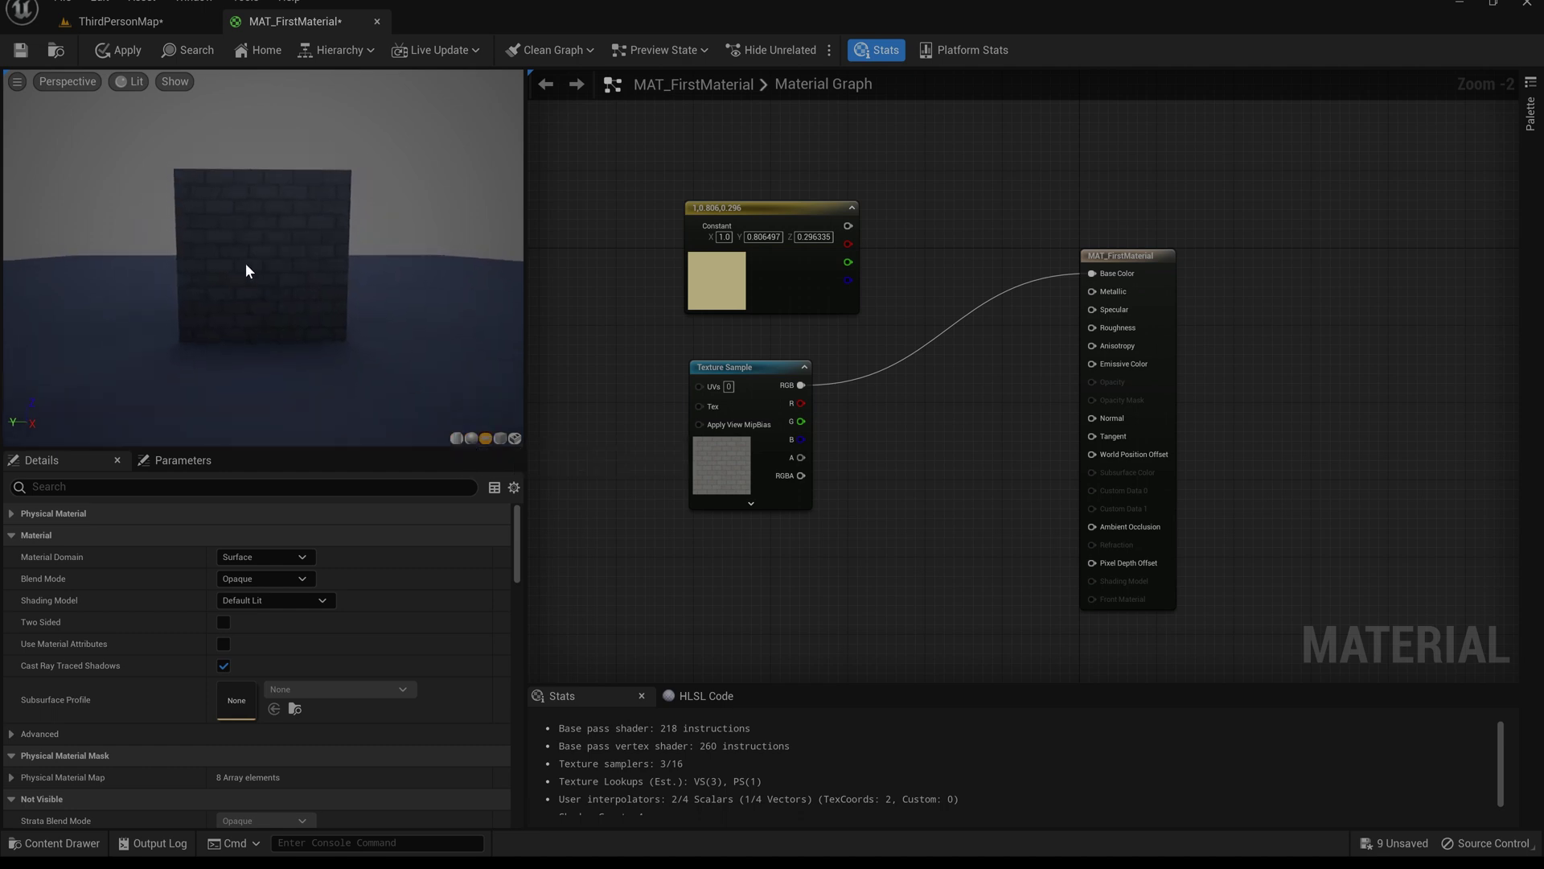
{"action": "scroll", "coordinate": [247, 271], "scroll_direction": "up", "scroll_amount": 5}
{"action": "scroll", "coordinate": [247, 271], "scroll_direction": "down", "scroll_amount": 3}
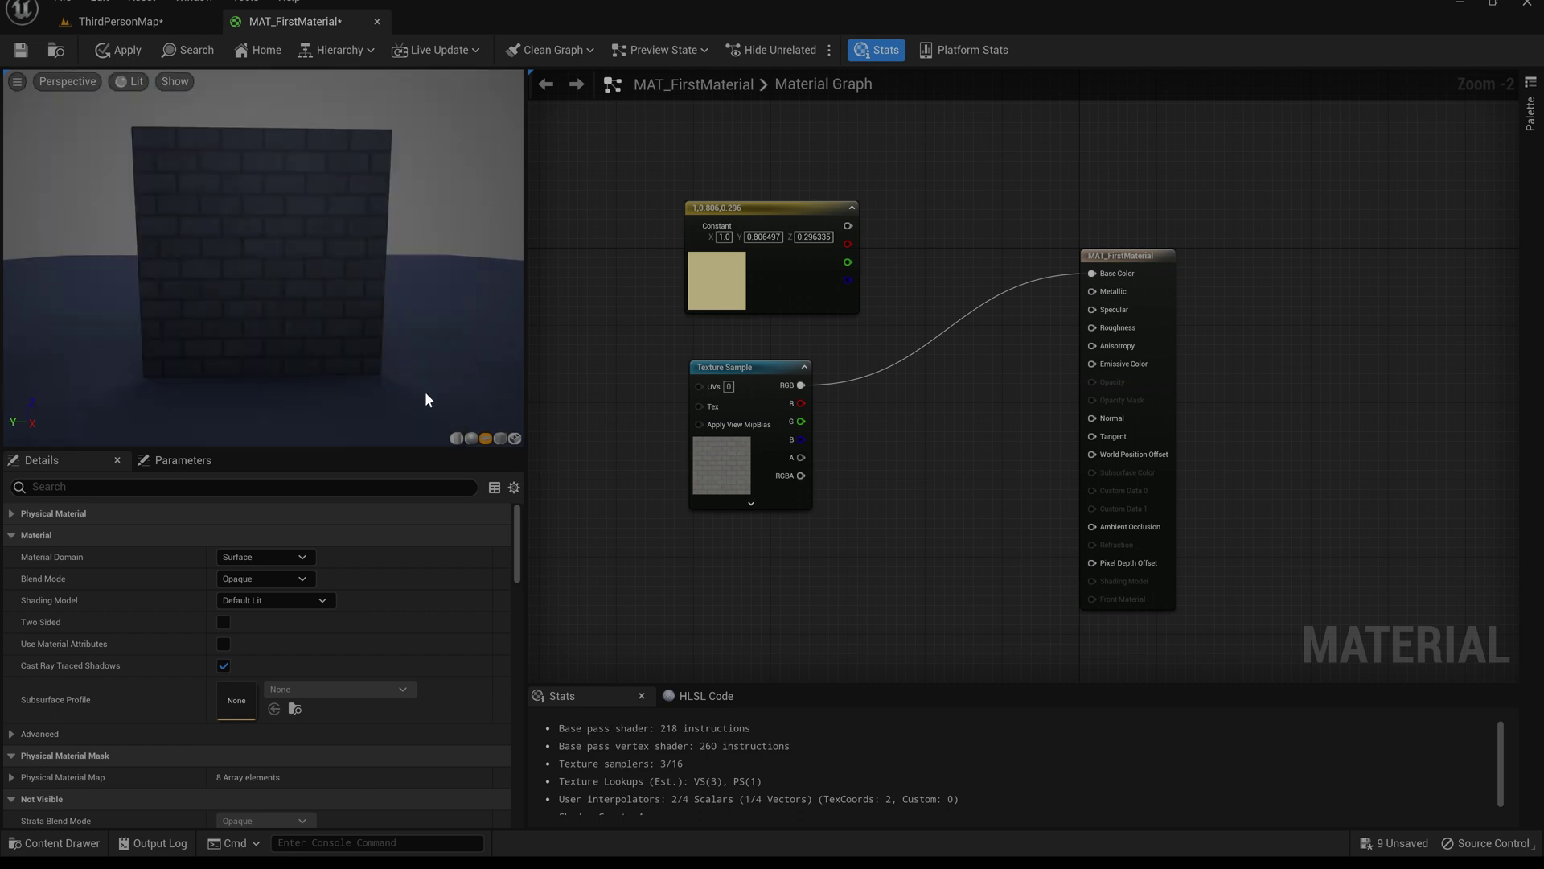
Switch the preview mesh back to the sphere and show the whole sphere.
{"action": "left_click", "coordinate": [500, 439]}
{"action": "left_click", "coordinate": [471, 438]}
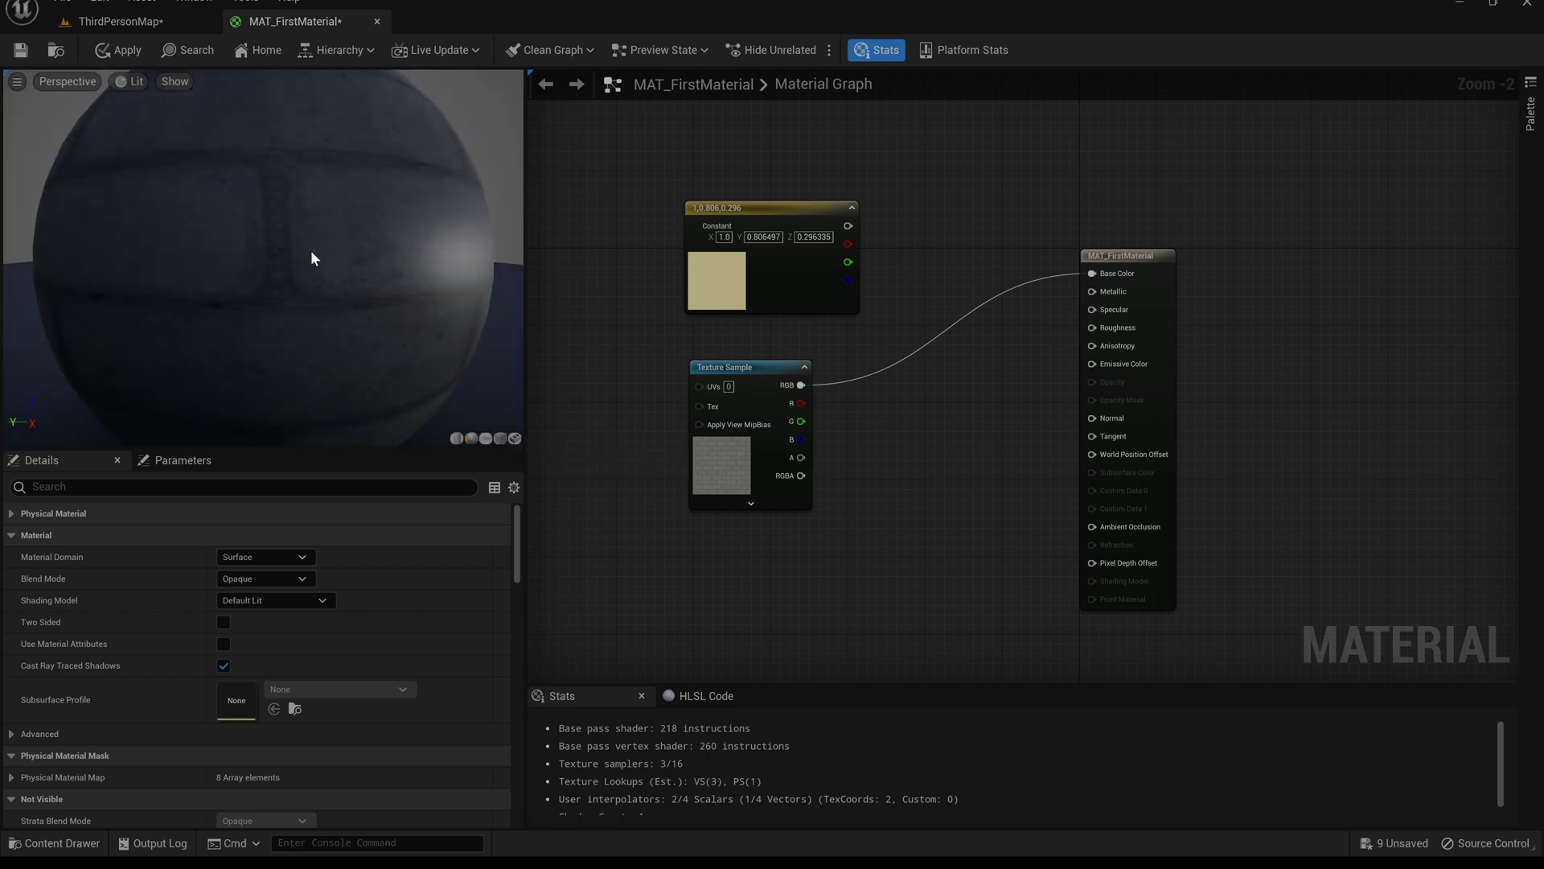
{"action": "scroll", "coordinate": [319, 264], "scroll_direction": "down", "scroll_amount": 3}
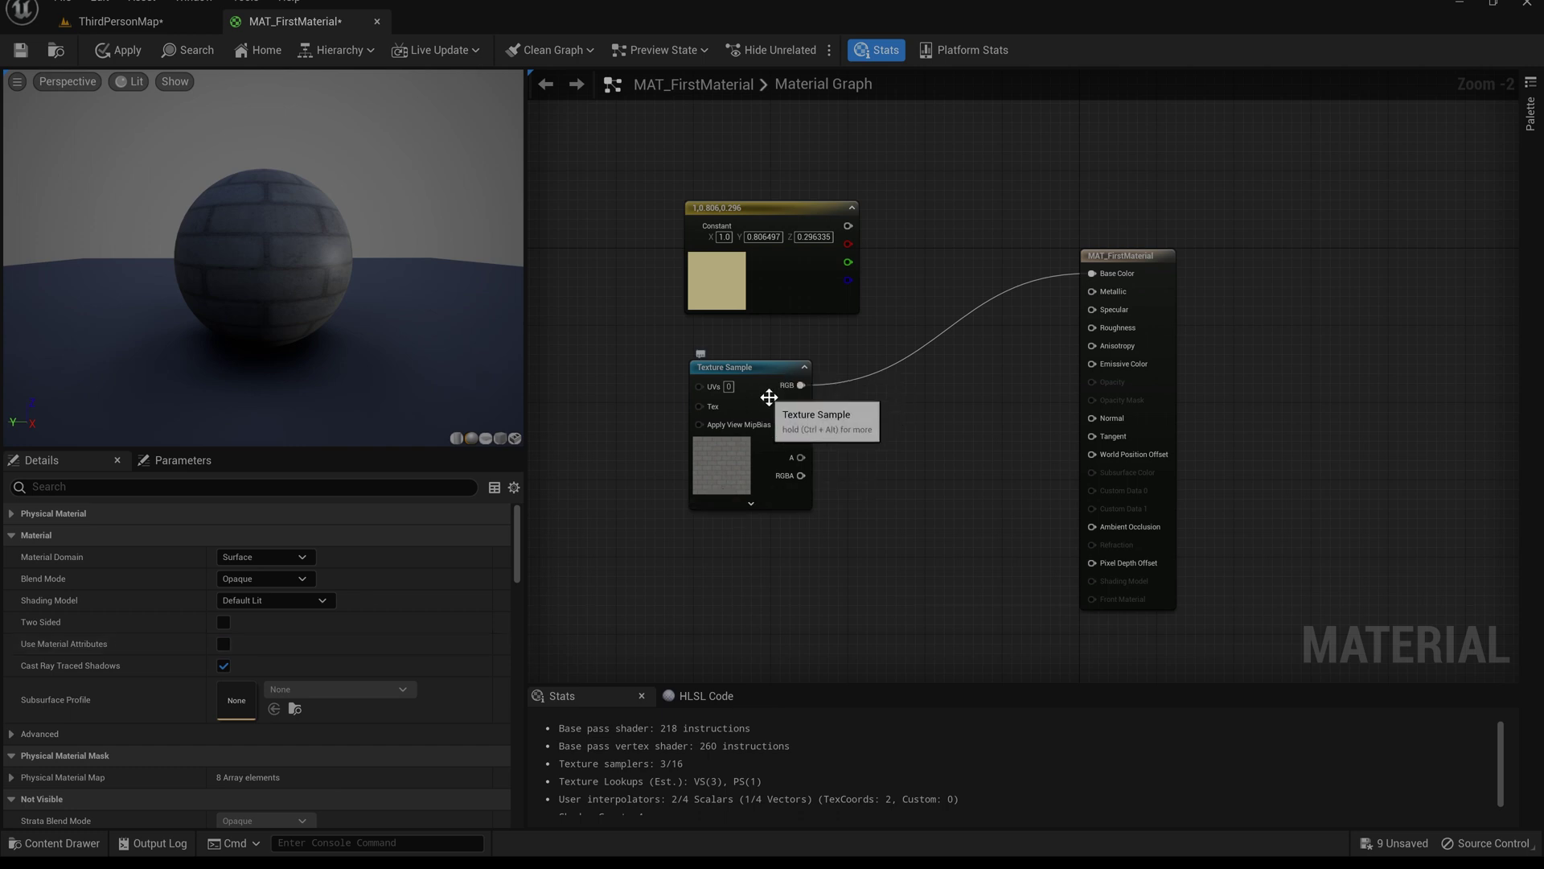
Disconnect the Texture Sample from Base Color, rearrange both nodes and connect the Constant3Vector's output to Base Color.
{"action": "left_click", "coordinate": [801, 385], "text": "alt"}
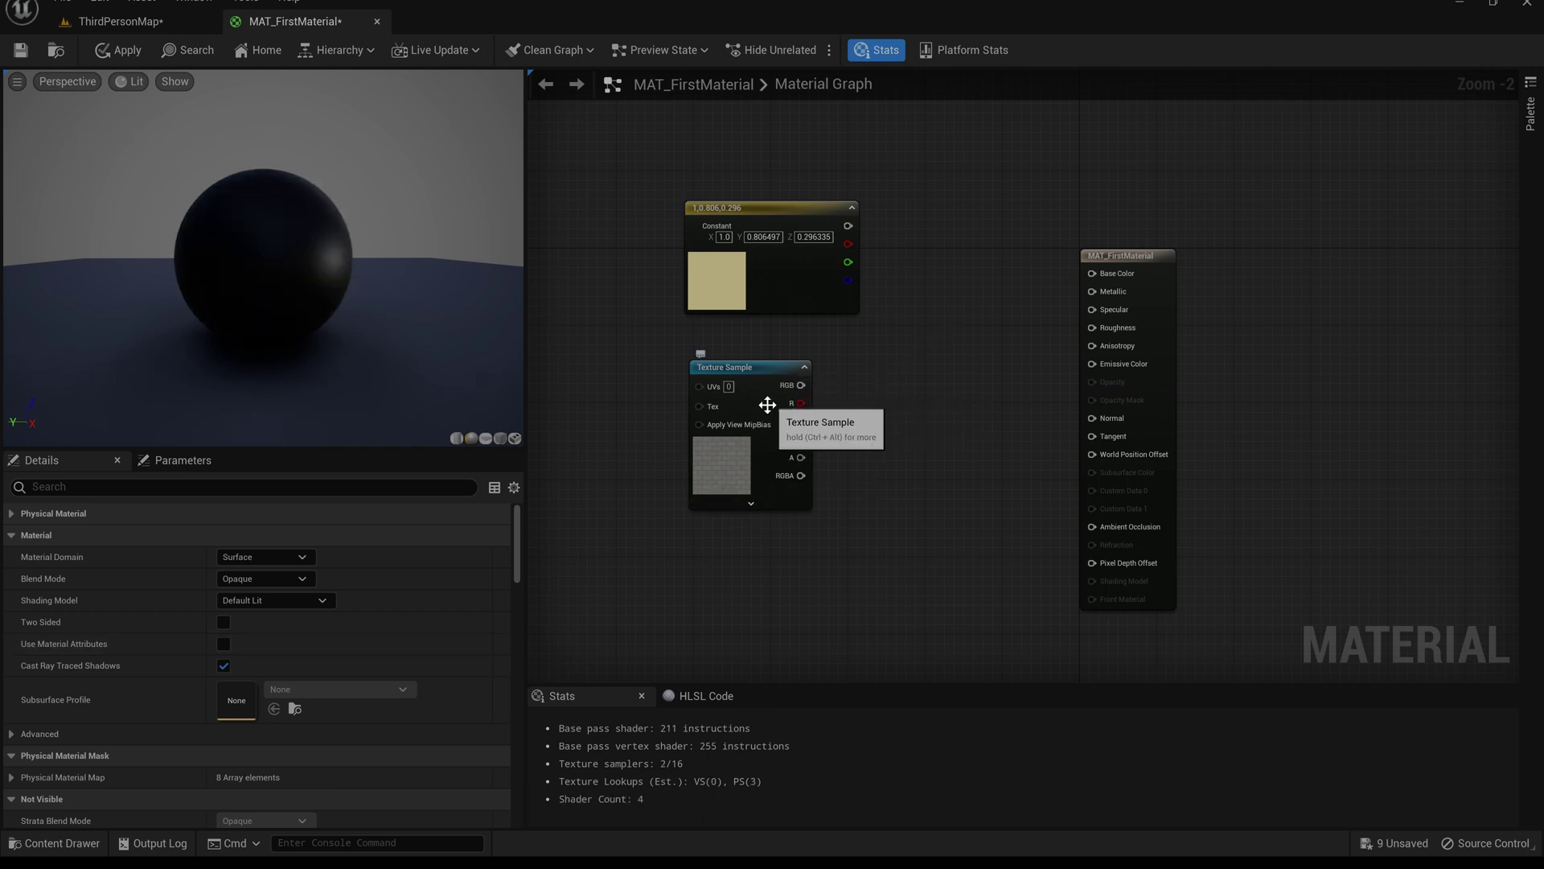
{"action": "left_click_drag", "start_coordinate": [748, 397], "coordinate": [665, 383]}
{"action": "left_click_drag", "start_coordinate": [770, 312], "coordinate": [817, 292]}
{"action": "left_click_drag", "start_coordinate": [896, 207], "coordinate": [1092, 273]}
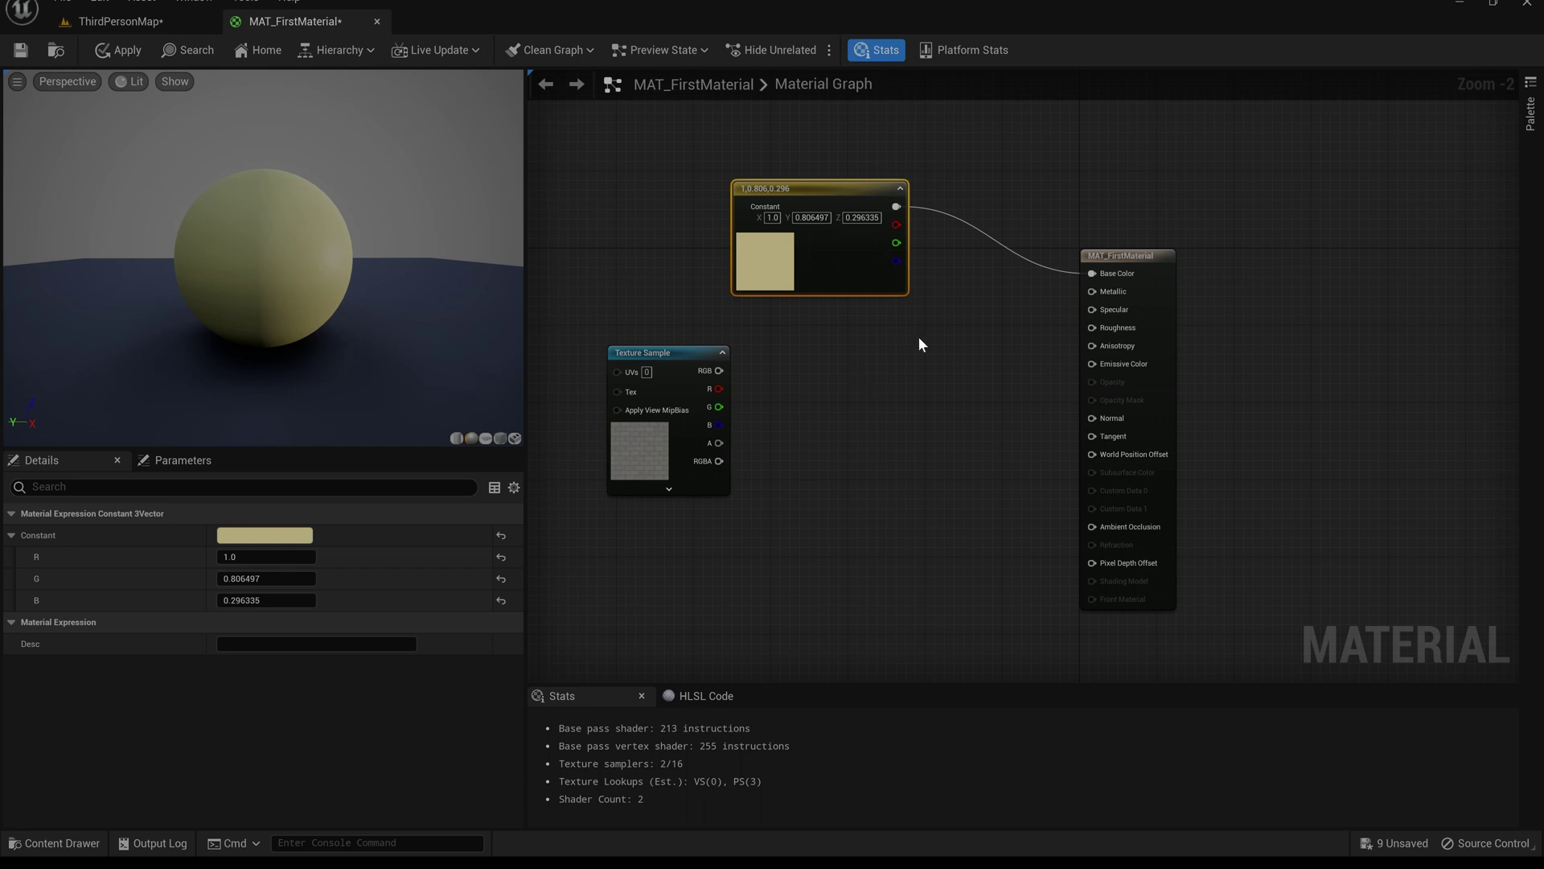
Place a Constant node below the Constant3Vector and connect its output to Metallic.
{"action": "left_click_drag", "start_coordinate": [1092, 291], "coordinate": [928, 394]}
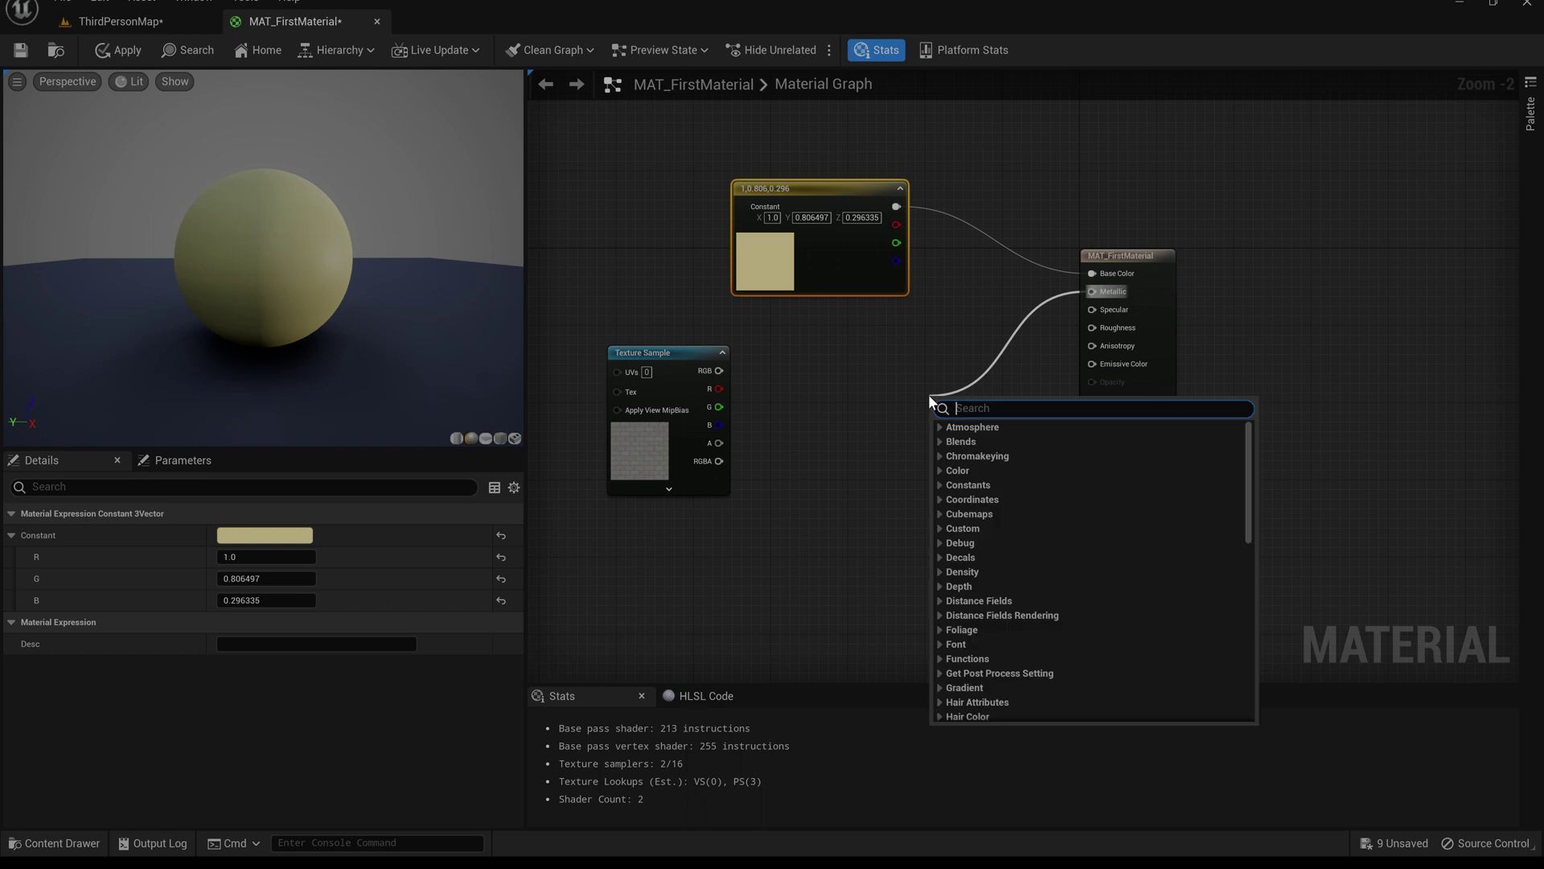
{"action": "left_click", "coordinate": [842, 364]}
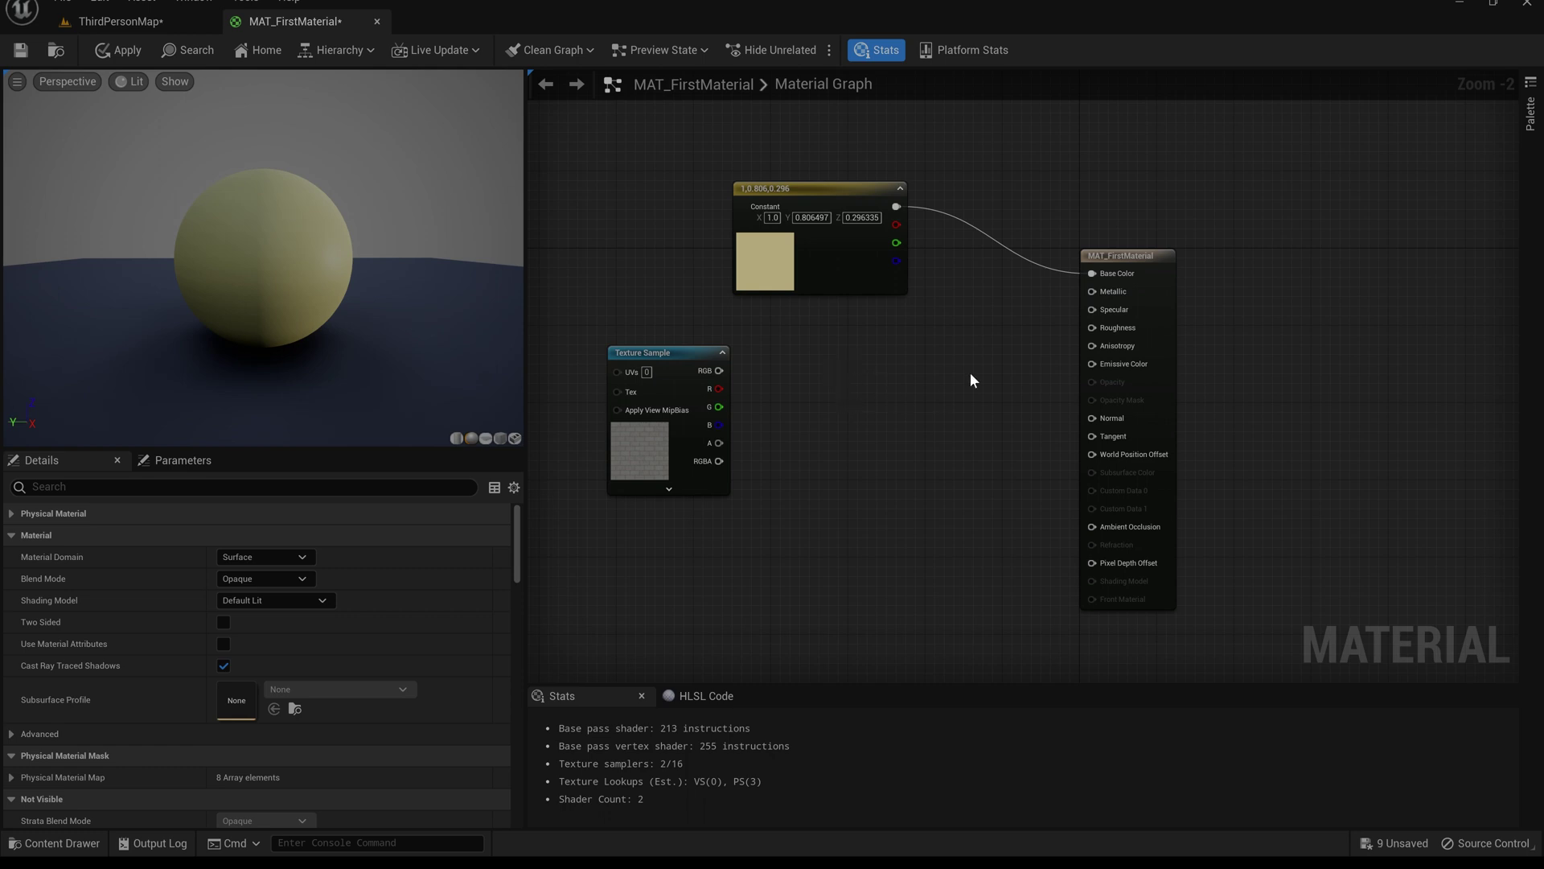
{"action": "left_click", "coordinate": [835, 380]}
{"action": "left_click_drag", "start_coordinate": [884, 396], "coordinate": [846, 378]}
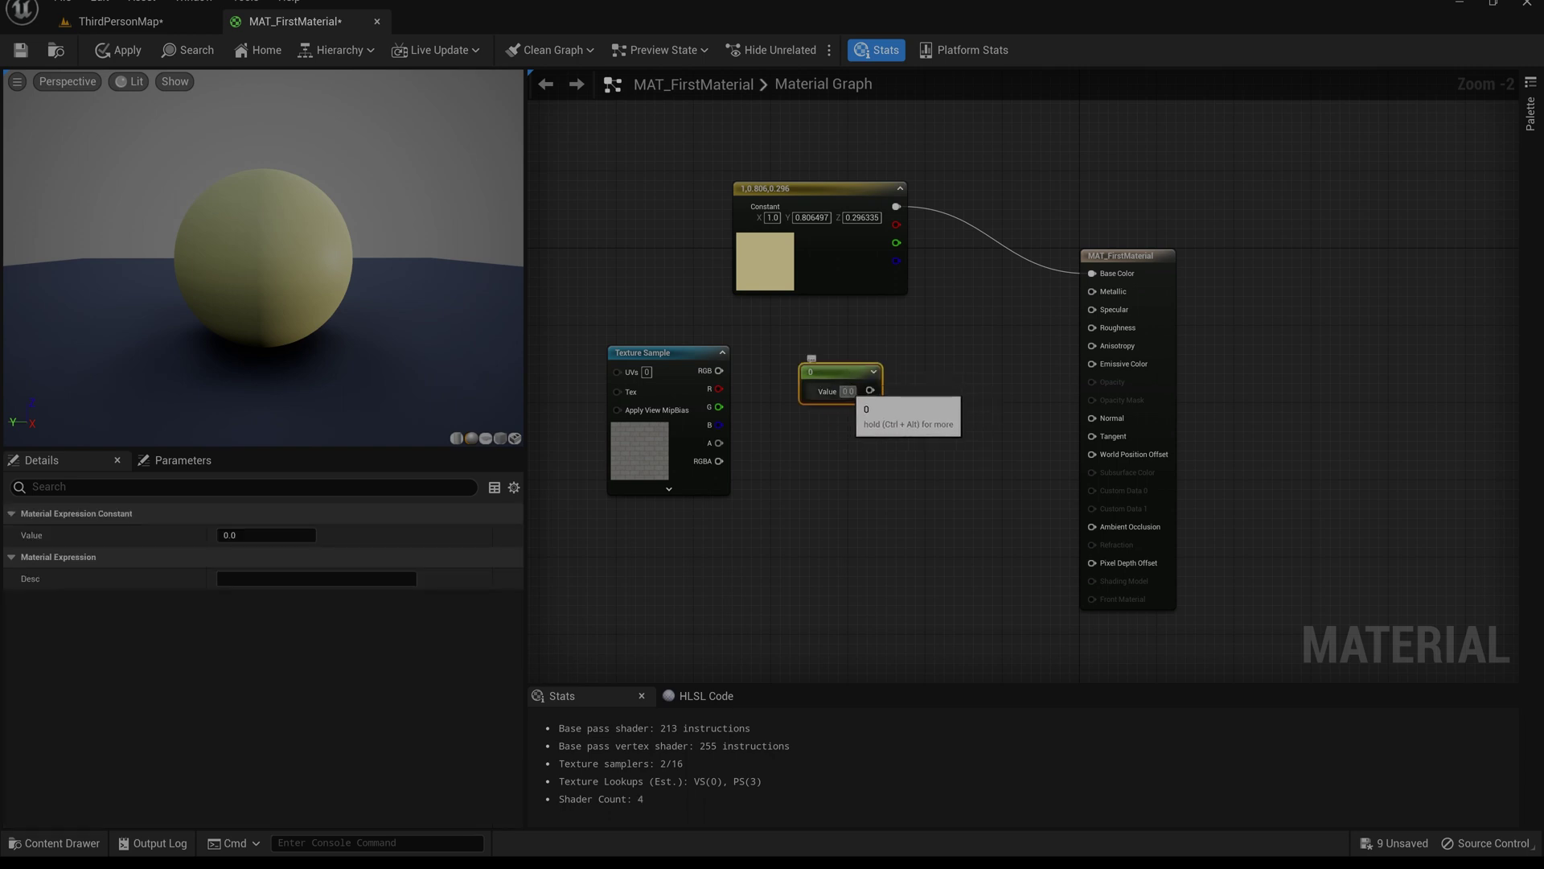
{"action": "left_click_drag", "start_coordinate": [869, 391], "coordinate": [1092, 296]}
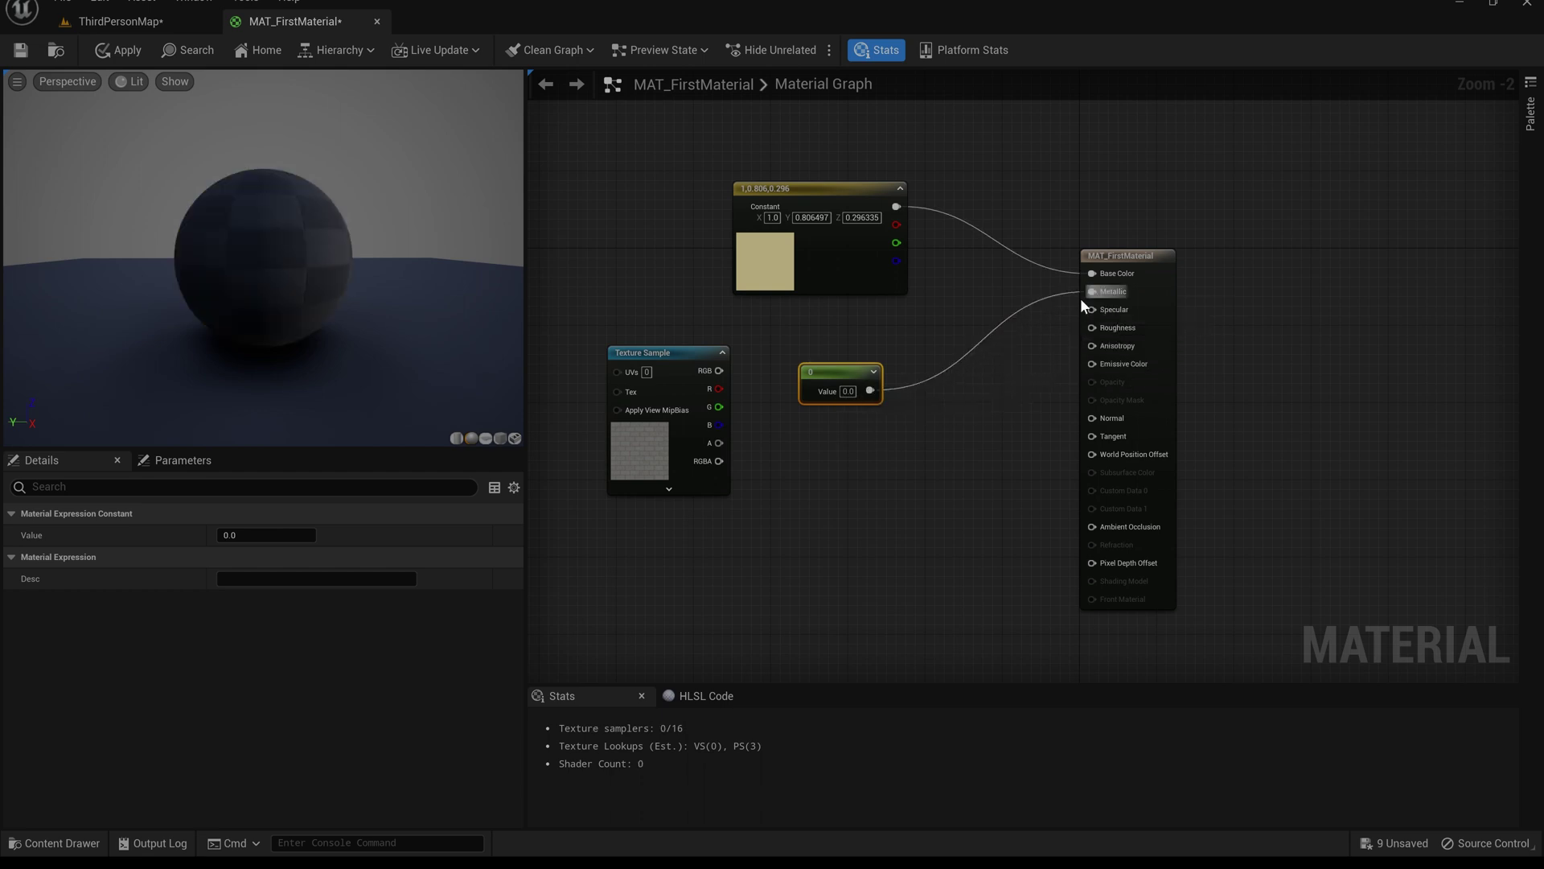
{"action": "left_click_drag", "start_coordinate": [855, 384], "coordinate": [883, 375]}
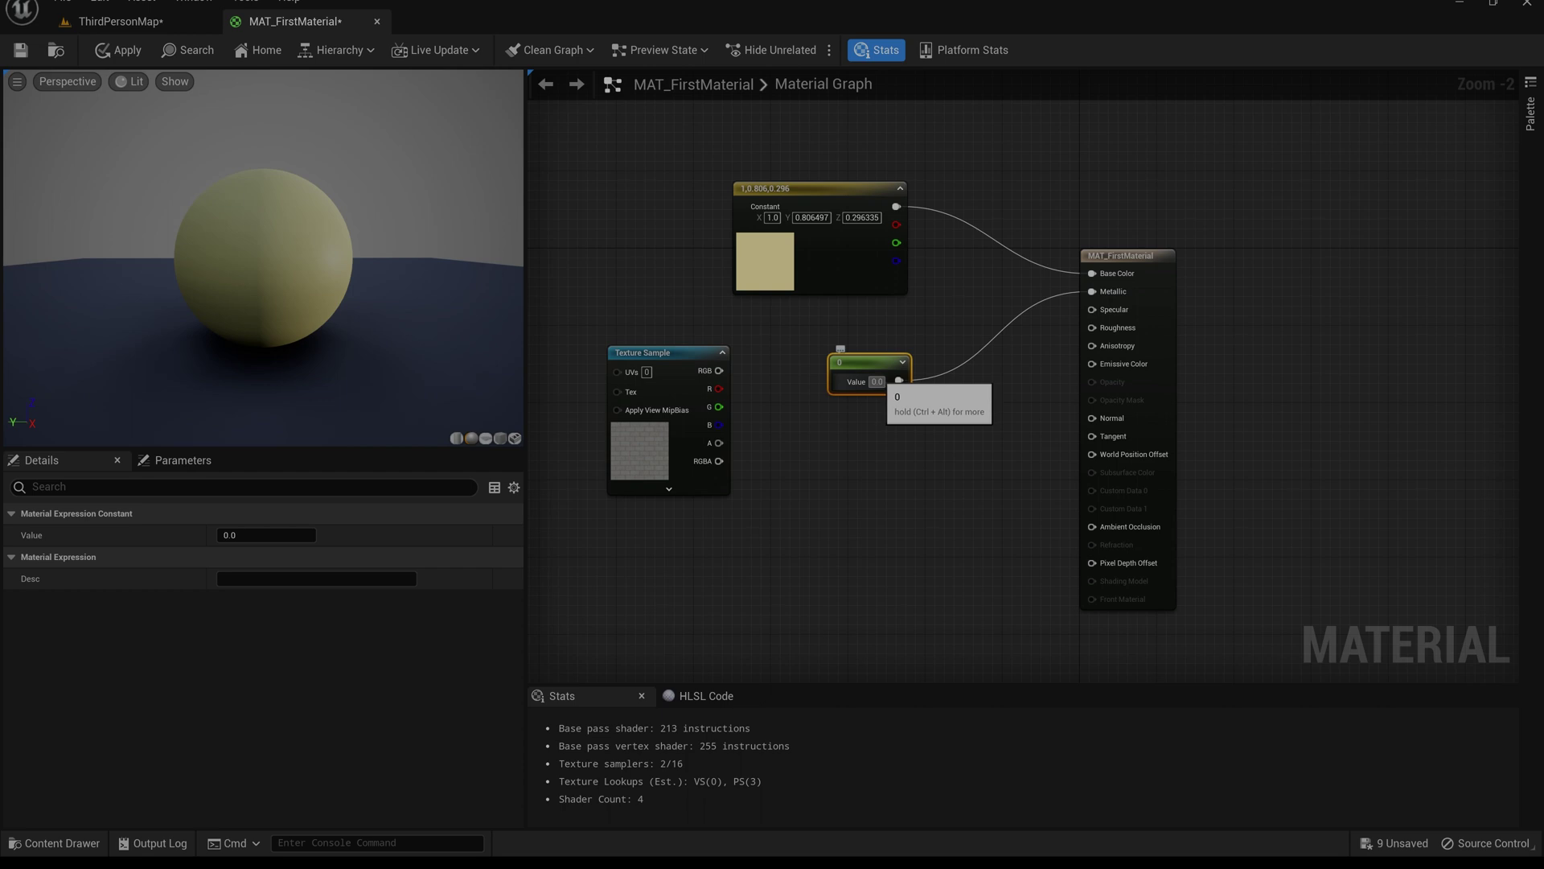
Set the Metallic Constant's value to 1 and inspect the preview sphere from another angle.
{"action": "type", "text": "1"}
{"action": "key", "text": "Return"}
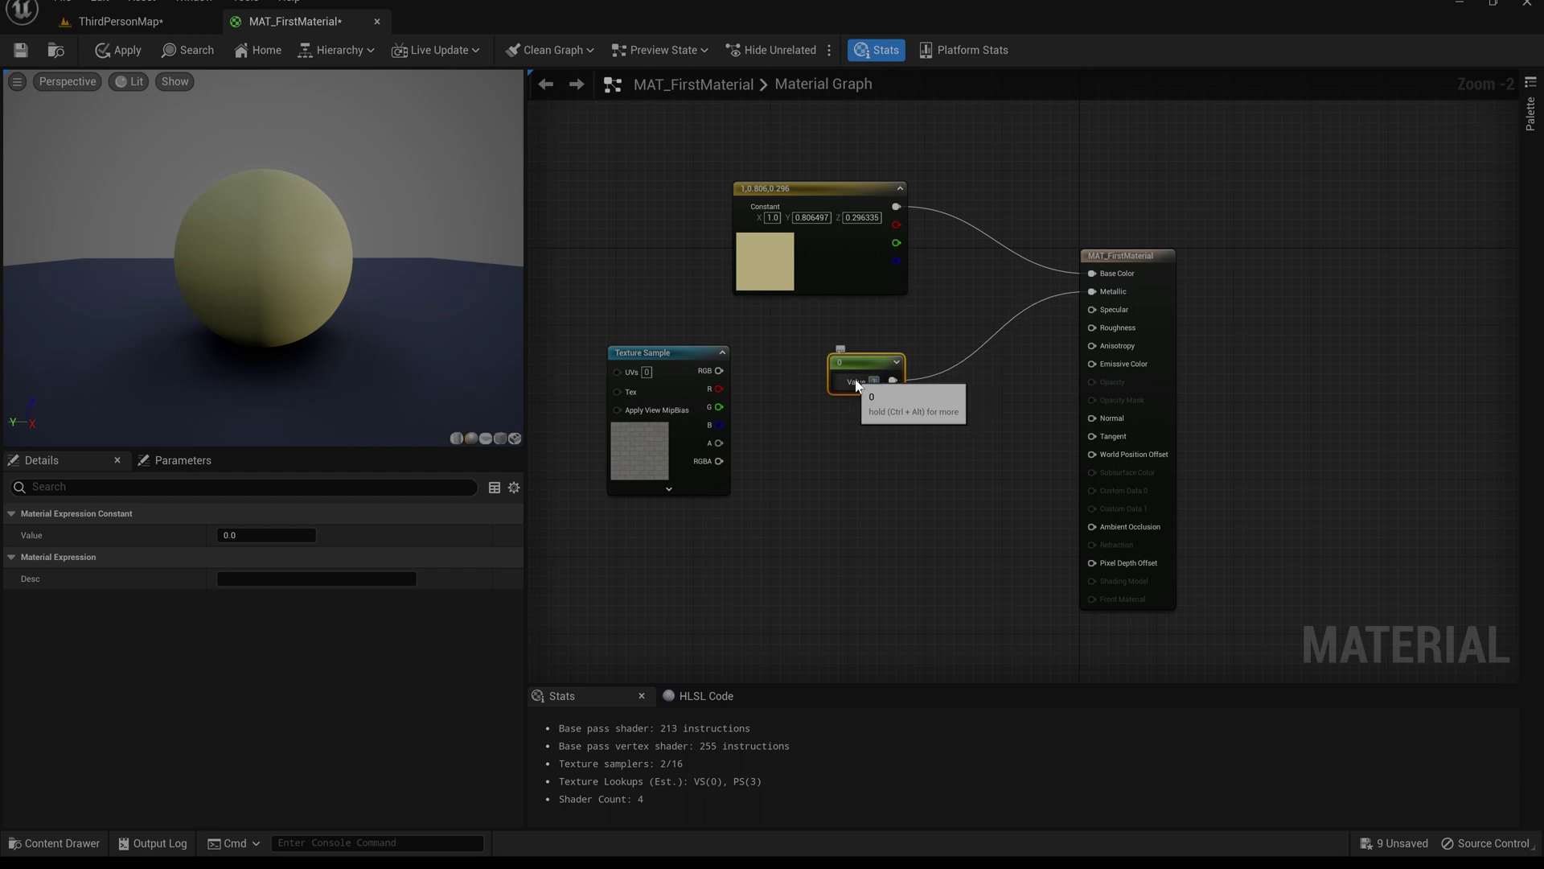
{"action": "left_click_drag", "start_coordinate": [265, 244], "coordinate": [352, 264]}
Try values of 8 and -4 on the Metallic Constant, and set it back to 0.
{"action": "left_click", "coordinate": [876, 381]}
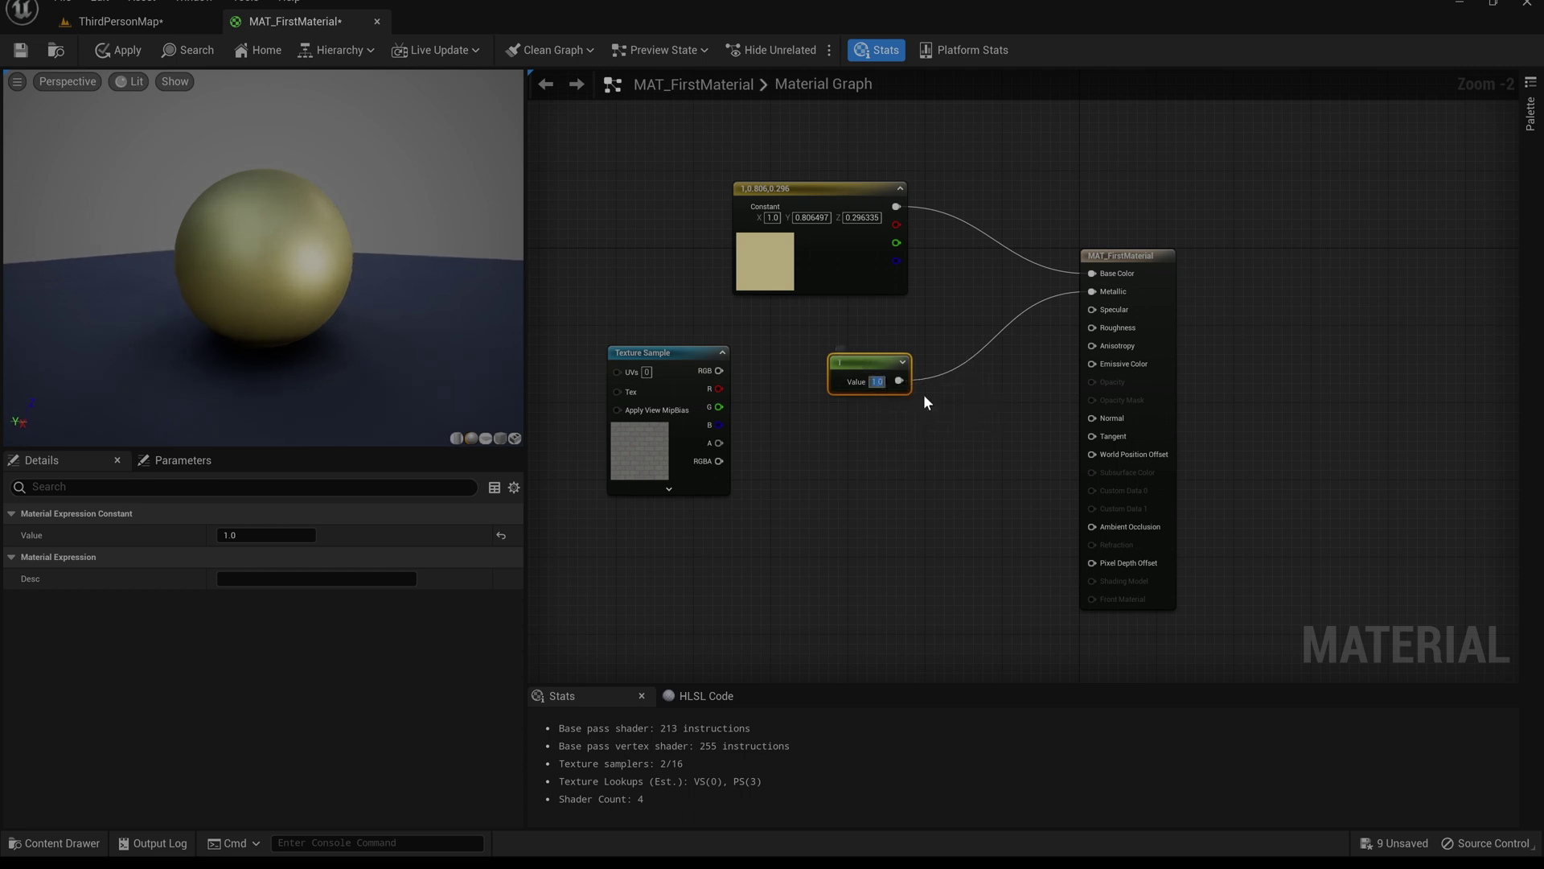
{"action": "type", "text": "8"}
{"action": "key", "text": "Return"}
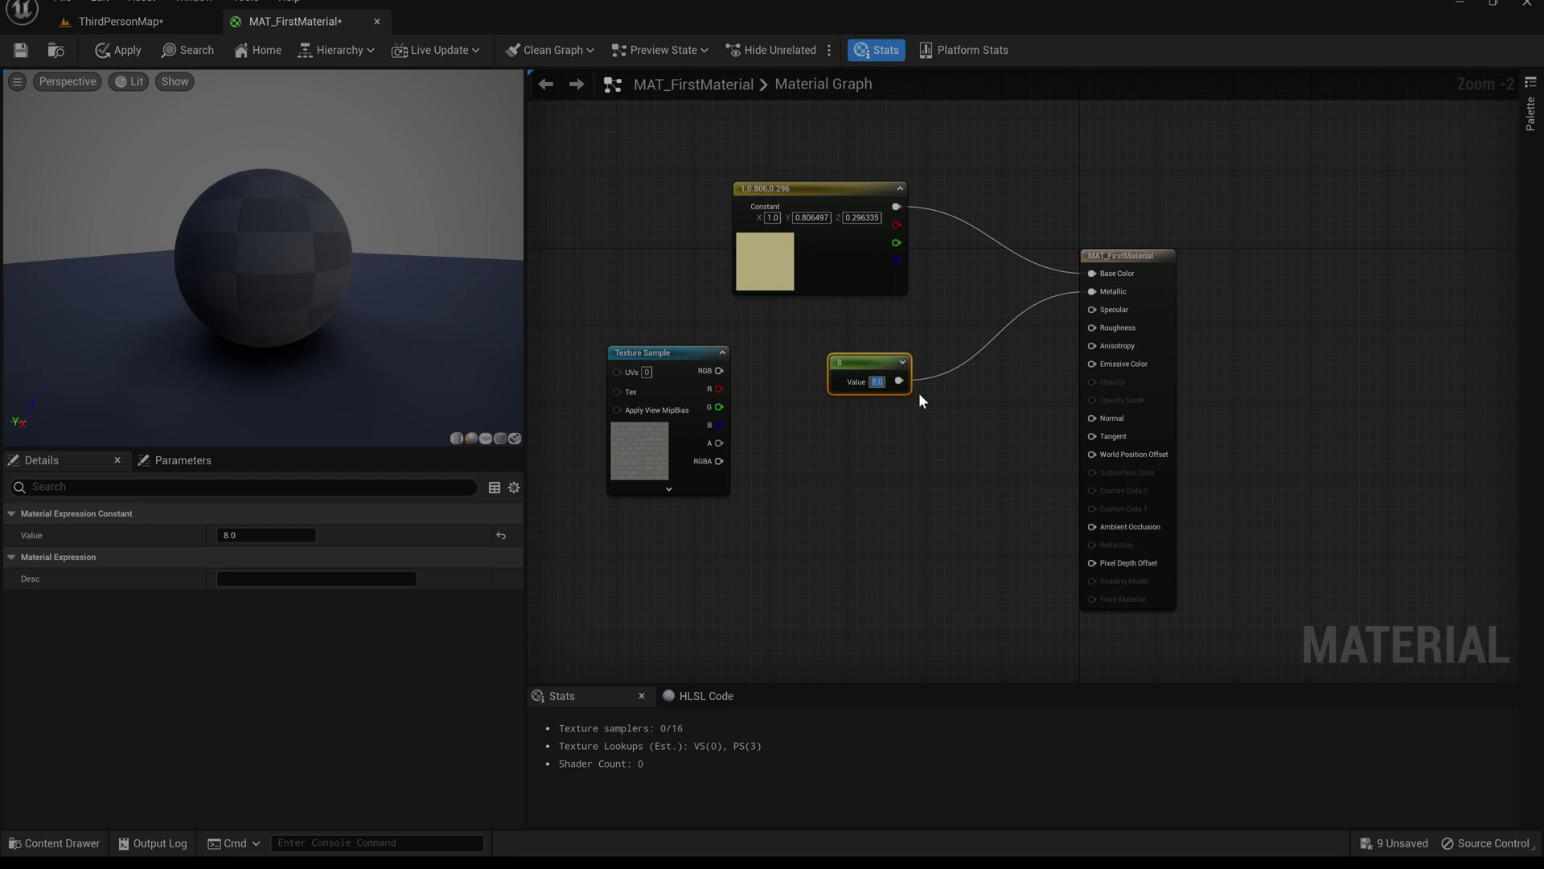
{"action": "type", "text": "-4"}
{"action": "key", "text": "Return"}
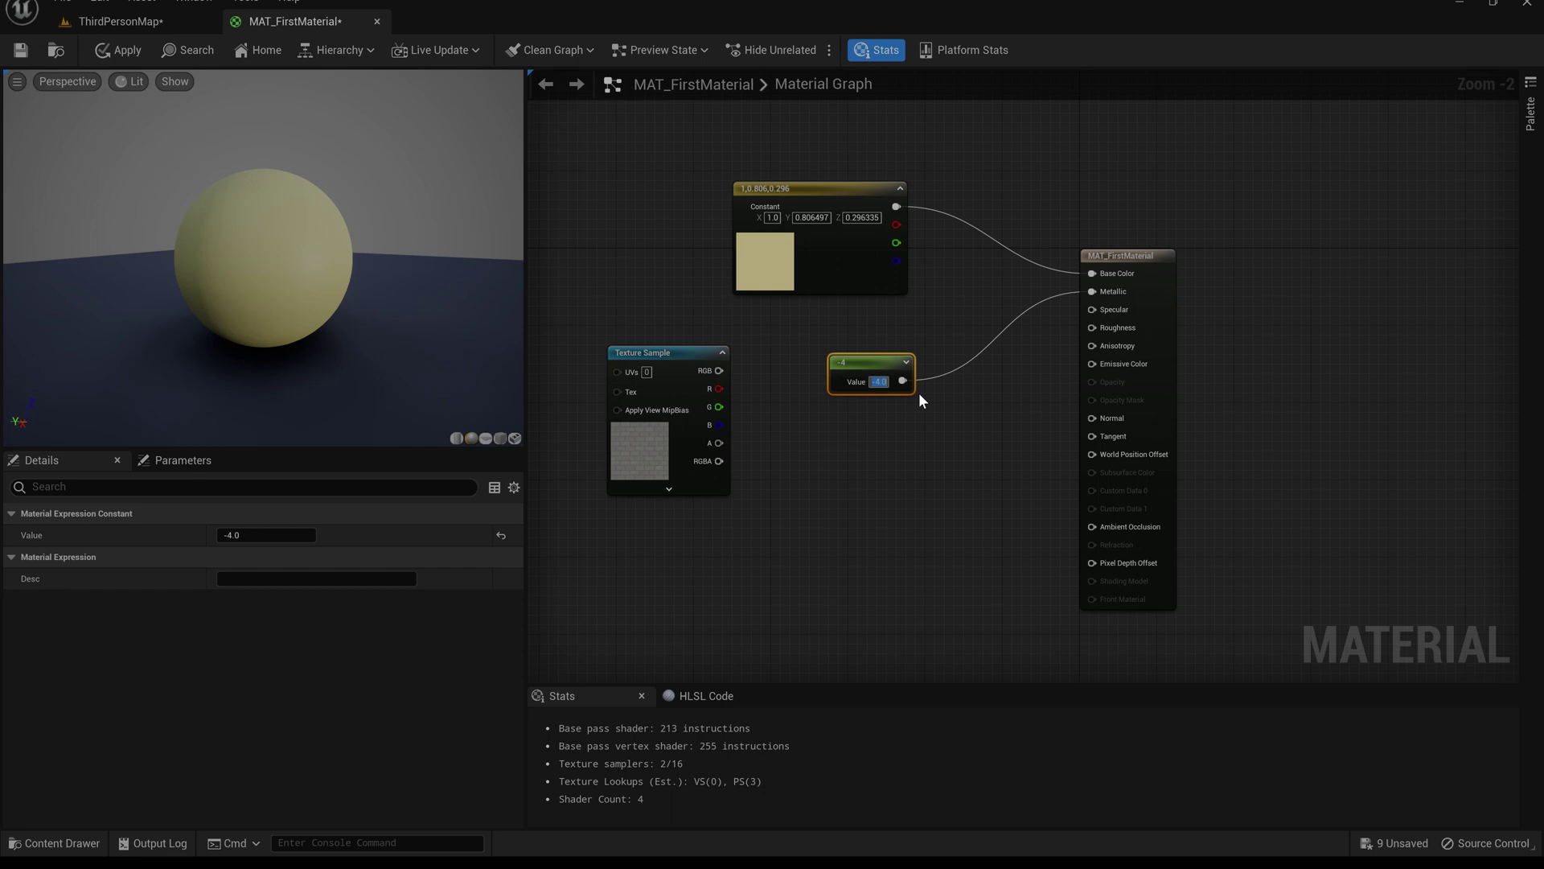
{"action": "type", "text": "0"}
{"action": "key", "text": "Return"}
Reposition the Metallic Constant slightly, set its value to 0.9 and inspect the preview sphere.
{"action": "left_click", "coordinate": [959, 473]}
{"action": "left_click_drag", "start_coordinate": [875, 363], "coordinate": [858, 355]}
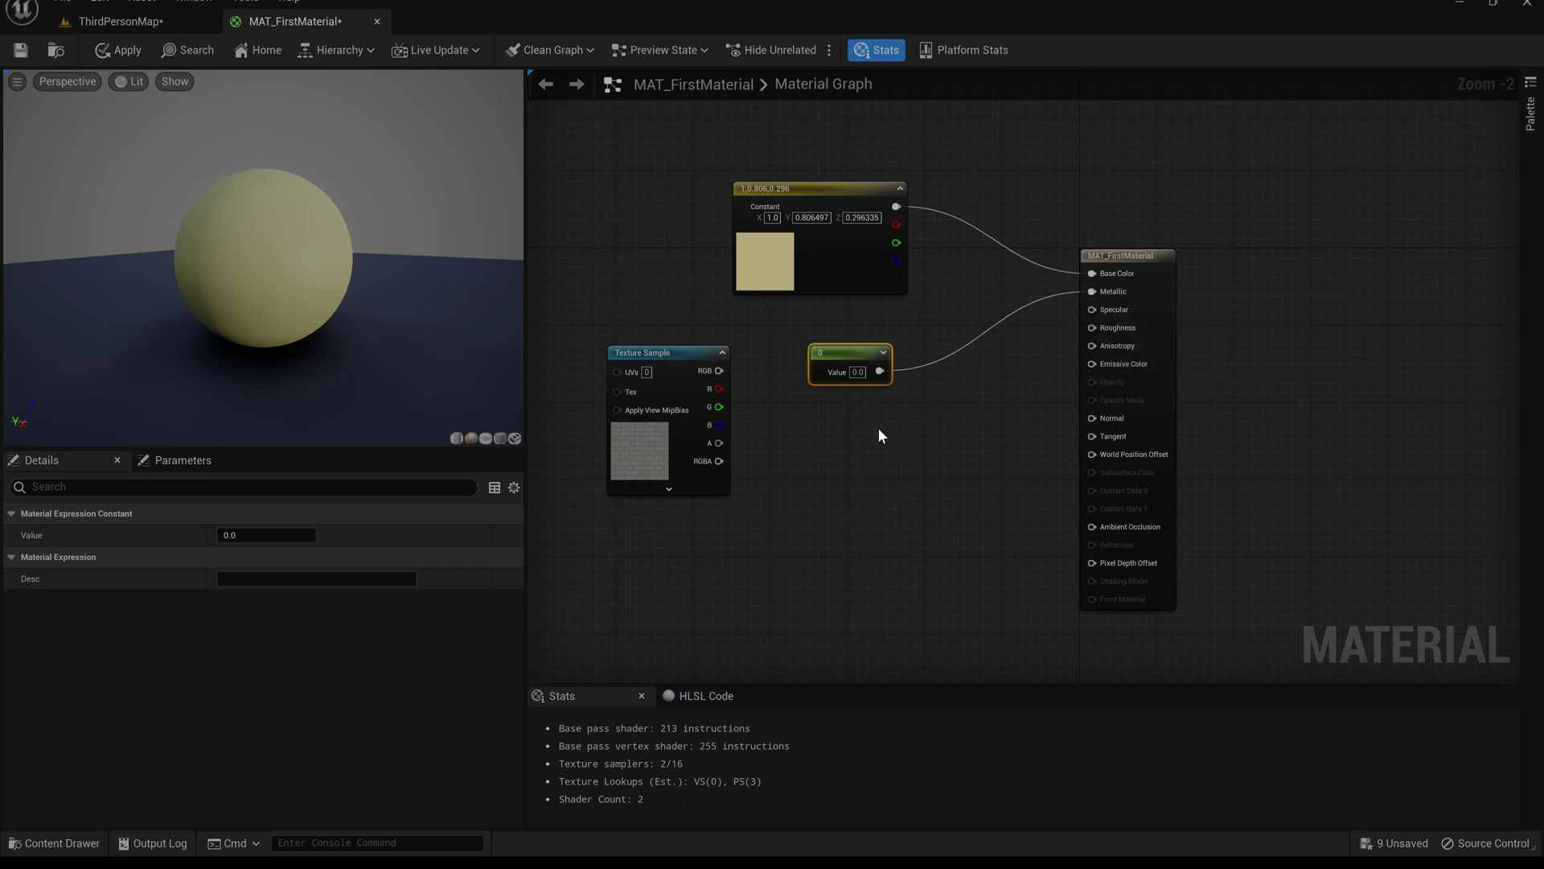
{"action": "left_click", "coordinate": [857, 372]}
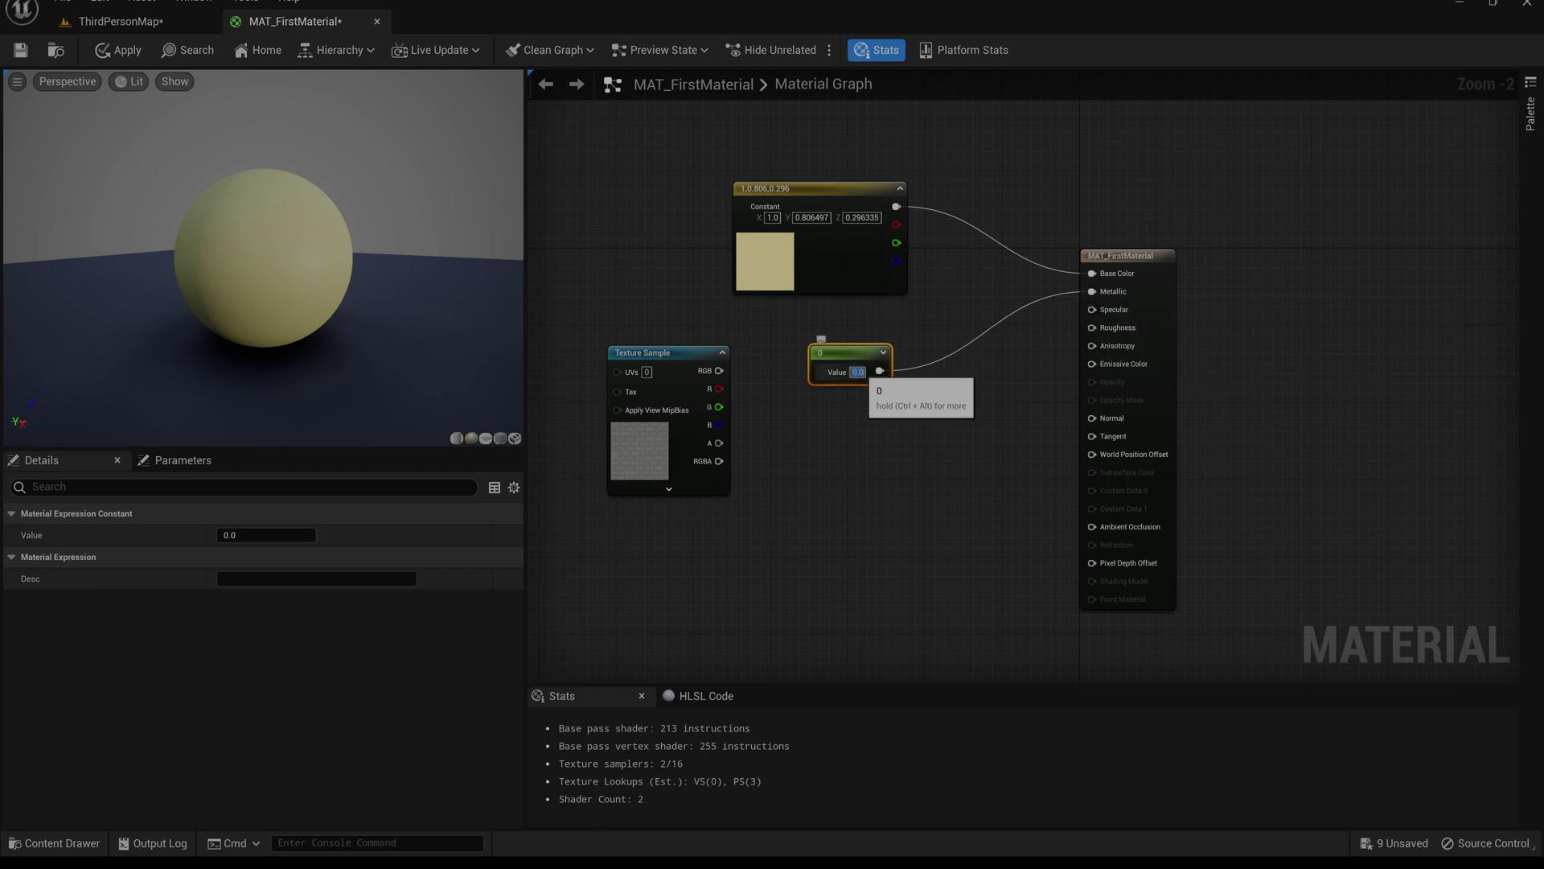
{"action": "type", "text": "0.9"}
{"action": "key", "text": "Return"}
{"action": "mouse_move", "coordinate": [300, 302]}
{"action": "left_mouse_down"}
{"action": "mouse_move", "coordinate": [318, 334]}
{"action": "mouse_move", "coordinate": [322, 282]}
{"action": "left_mouse_up"}
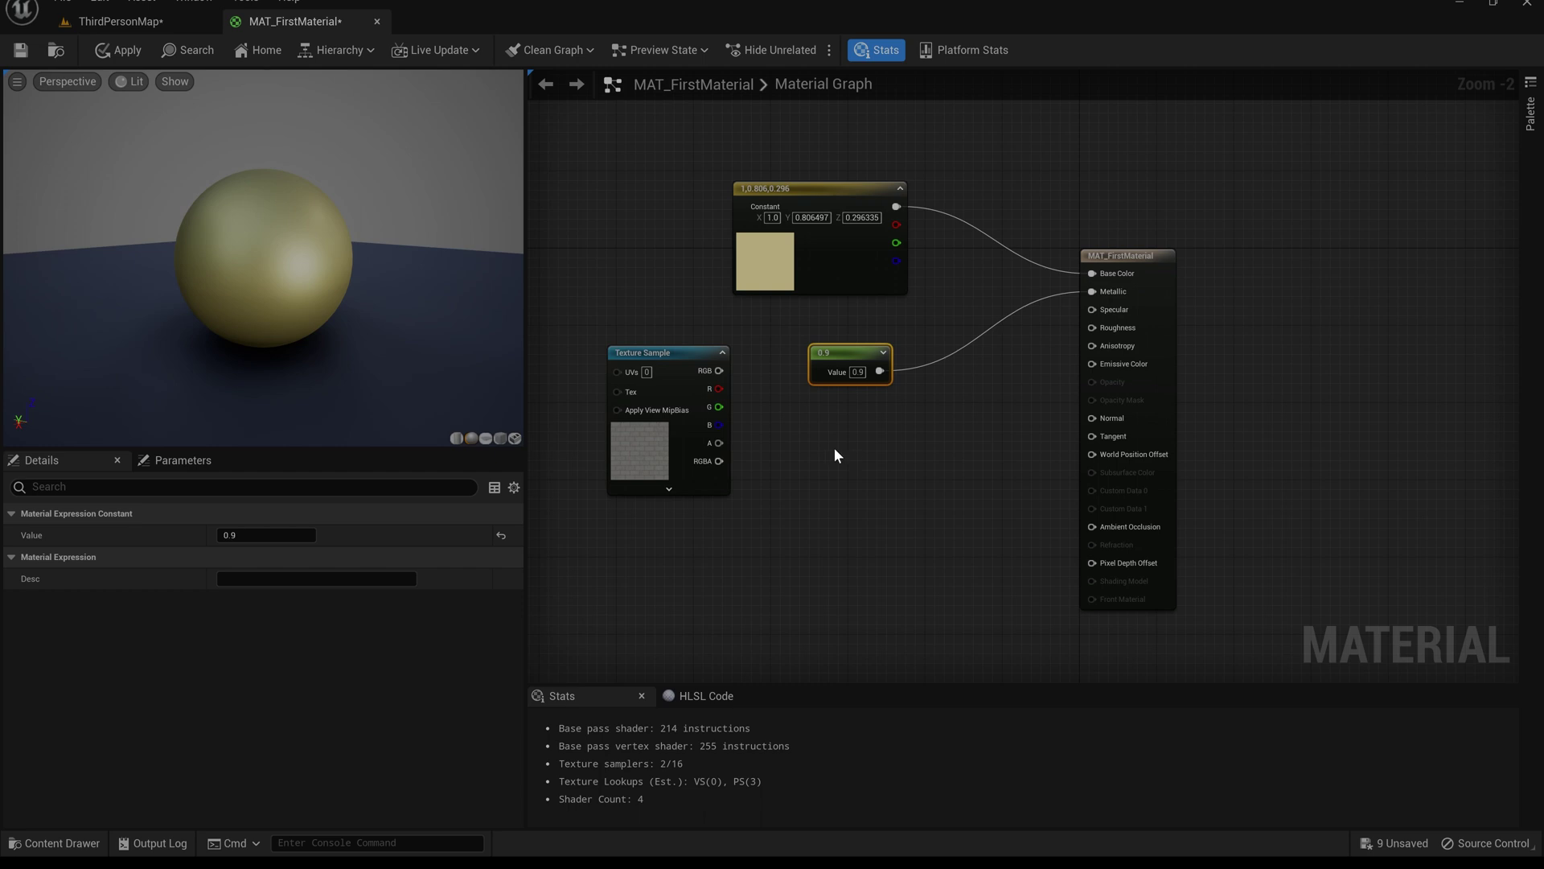
Search the node list for "constant" and place a second Constant node directly beneath the Metallic one.
{"action": "right_click", "coordinate": [835, 456]}
{"action": "type", "text": "constant"}
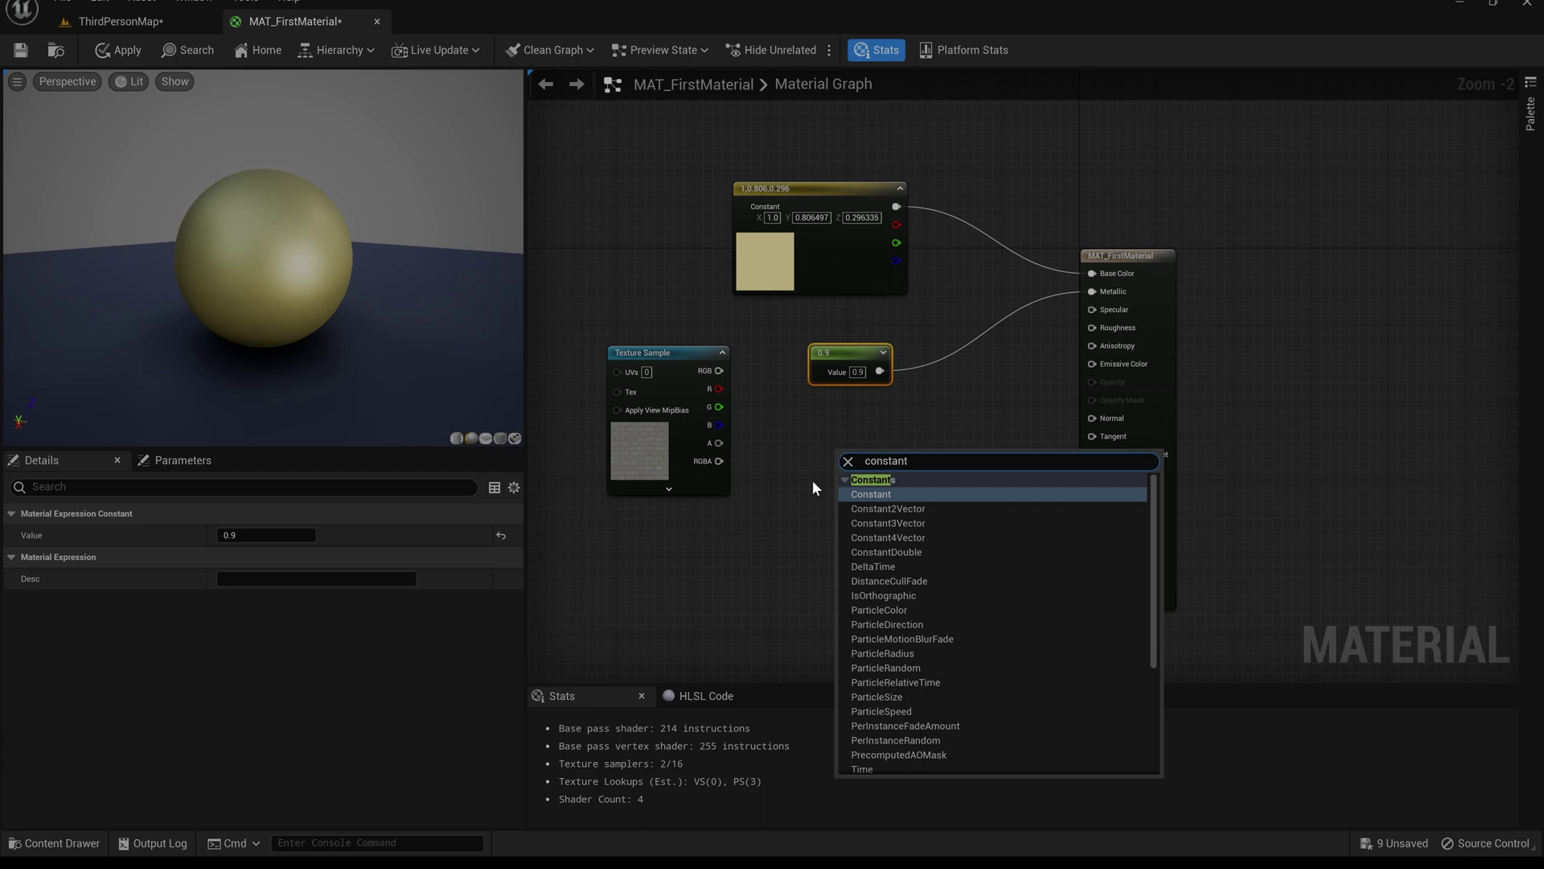
{"action": "left_click", "coordinate": [882, 495]}
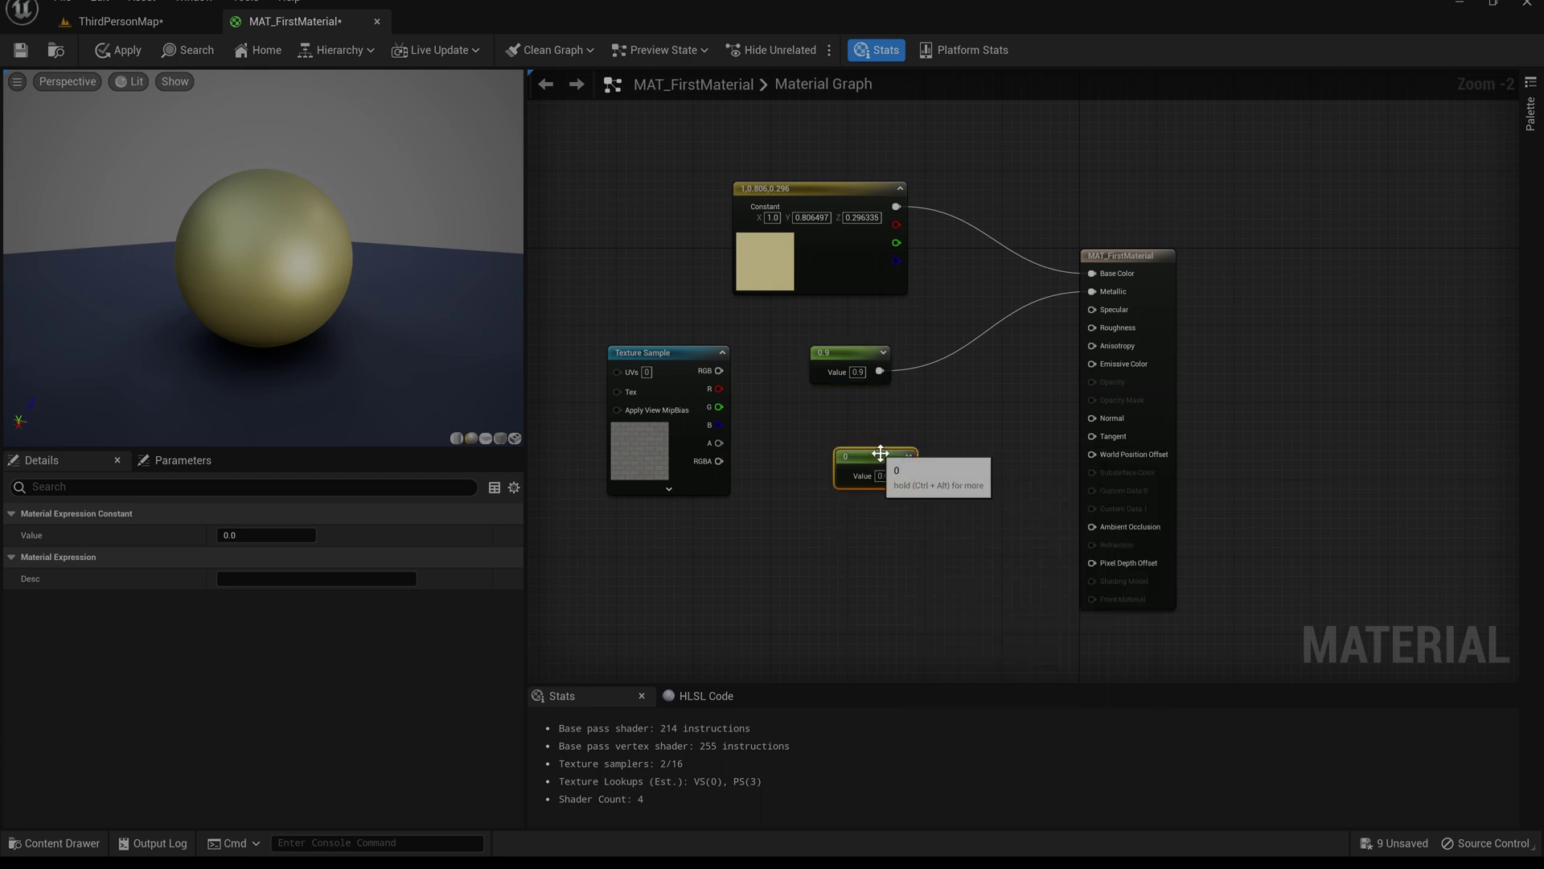
{"action": "left_click_drag", "start_coordinate": [886, 462], "coordinate": [861, 435]}
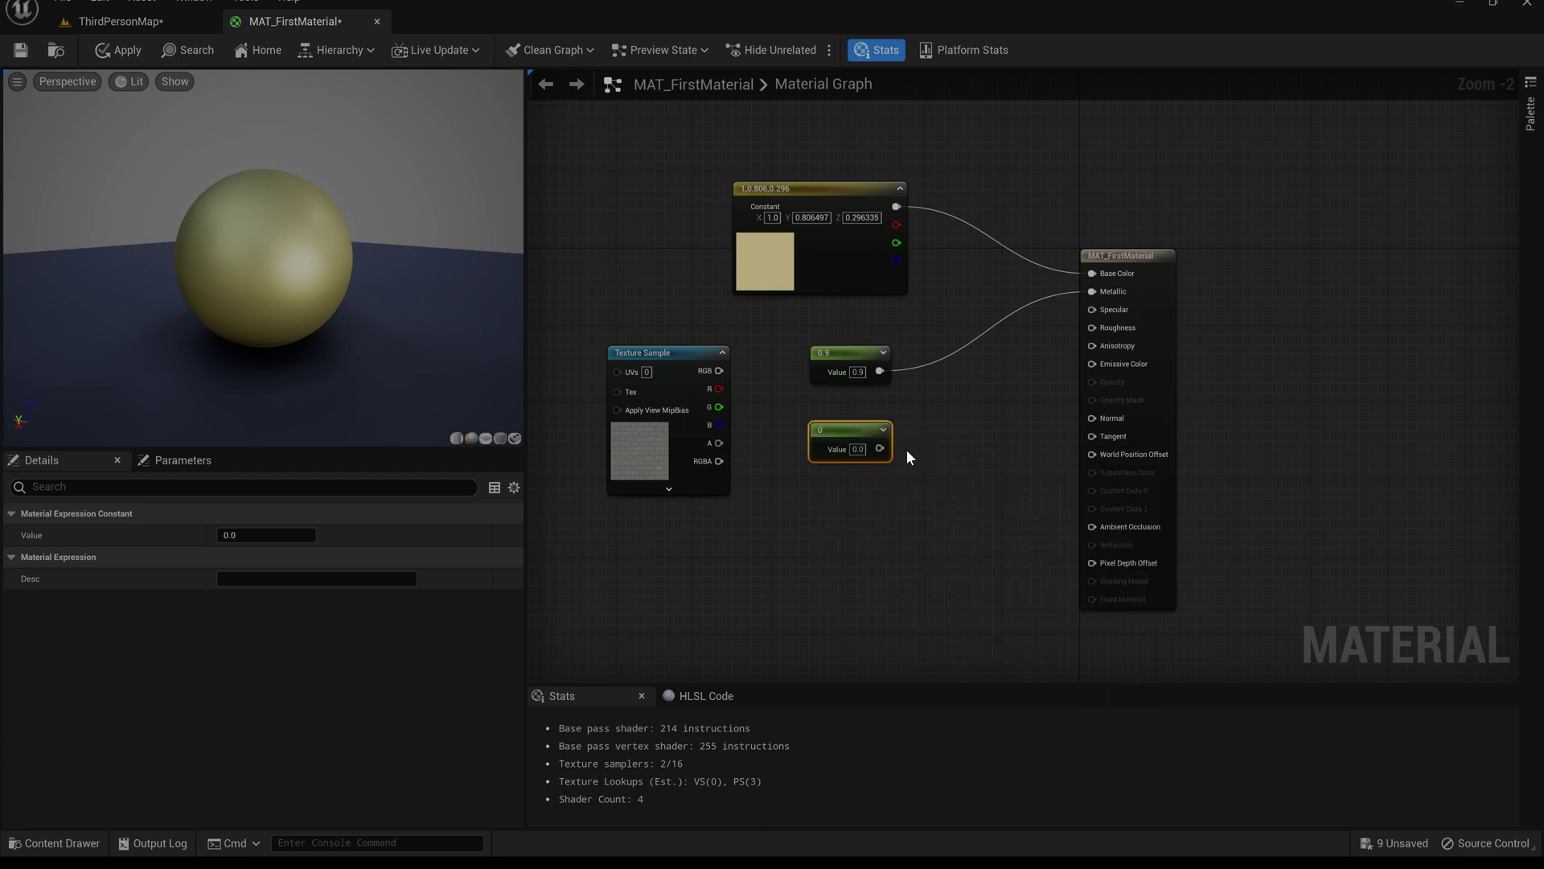
Connect the second Constant to Roughness and inspect the reflections on the preview sphere from several angles.
{"action": "left_click_drag", "start_coordinate": [880, 448], "coordinate": [1094, 331]}
{"action": "mouse_move", "coordinate": [1092, 326]}
{"action": "left_mouse_down"}
{"action": "mouse_move", "coordinate": [1003, 378]}
{"action": "mouse_move", "coordinate": [1092, 328]}
{"action": "left_mouse_up"}
{"action": "left_click_drag", "start_coordinate": [1093, 327], "coordinate": [1092, 326]}
{"action": "left_click_drag", "start_coordinate": [402, 389], "coordinate": [205, 304]}
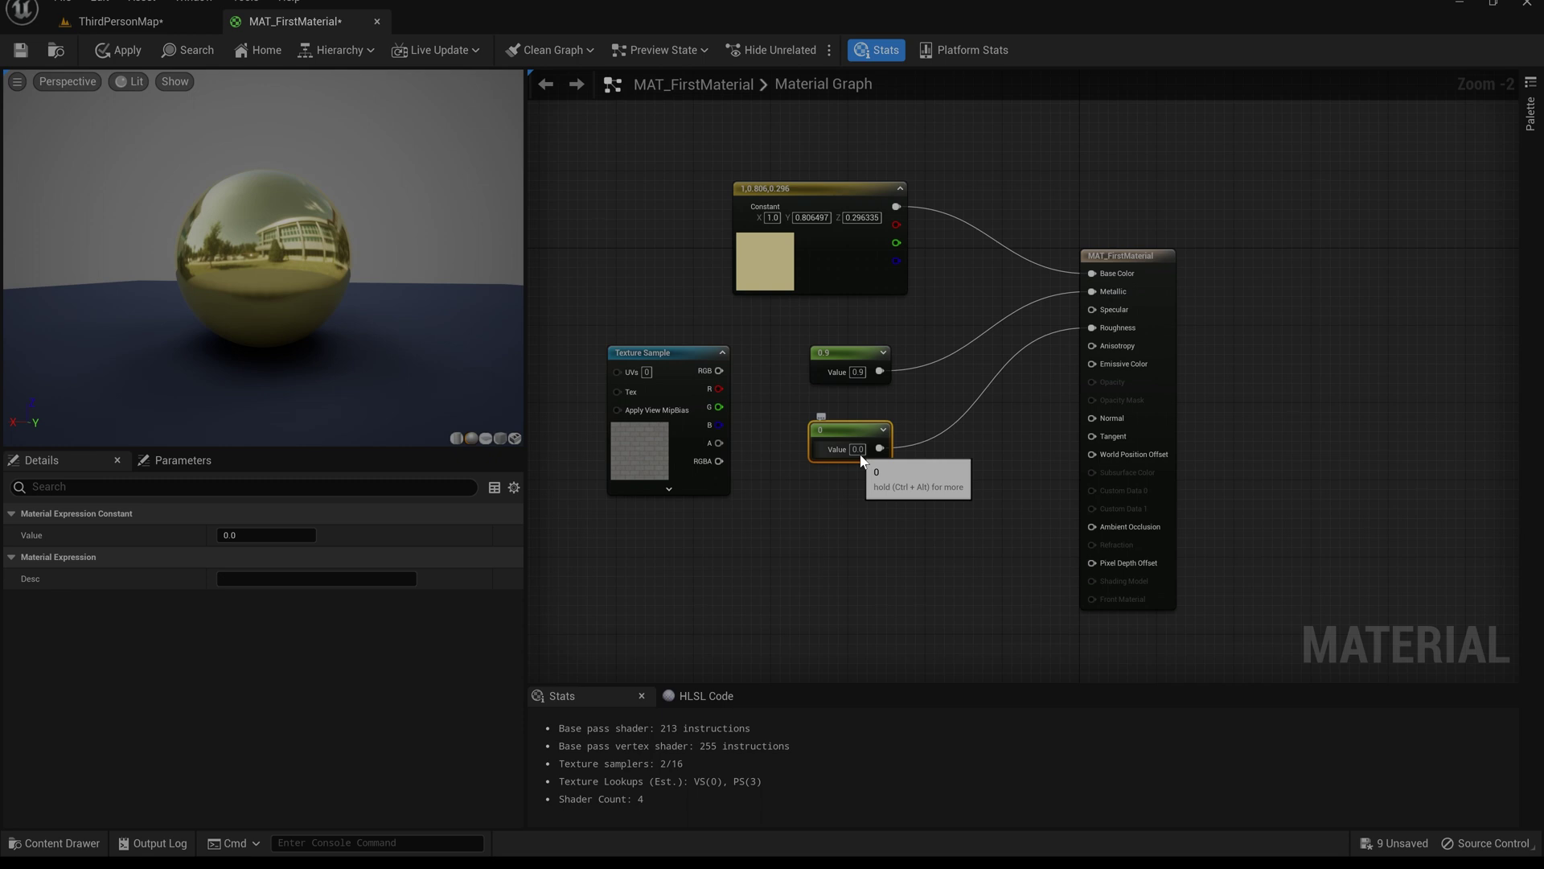
{"action": "left_click_drag", "start_coordinate": [259, 272], "coordinate": [299, 273]}
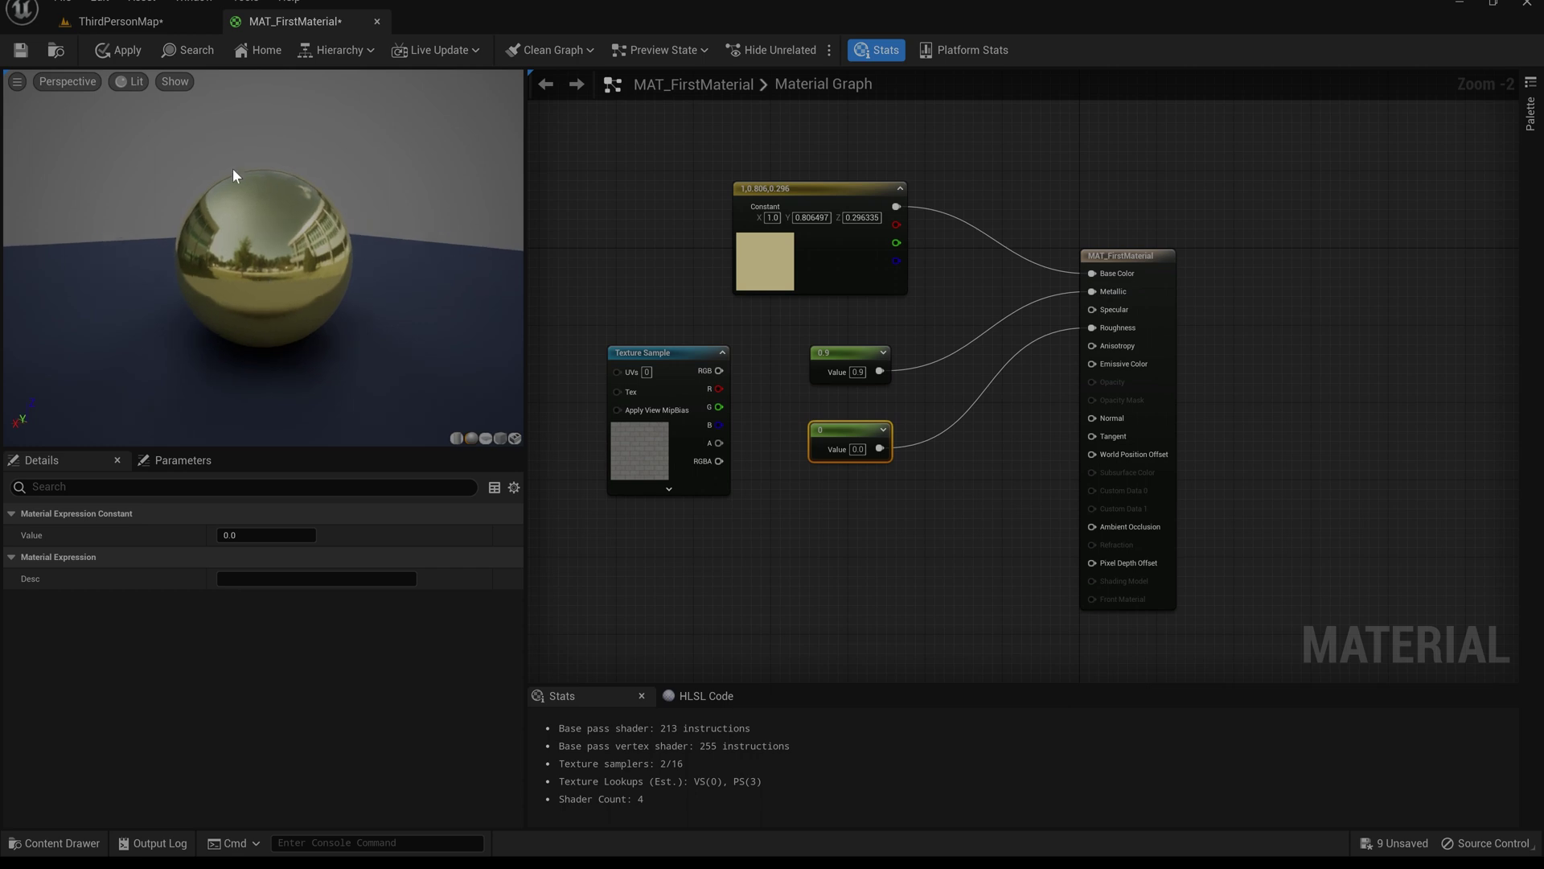
Apply the material changes and assign MAT_FirstMaterial to the farthest of the three spheres in ThirdPersonMap.
{"action": "left_click", "coordinate": [114, 55]}
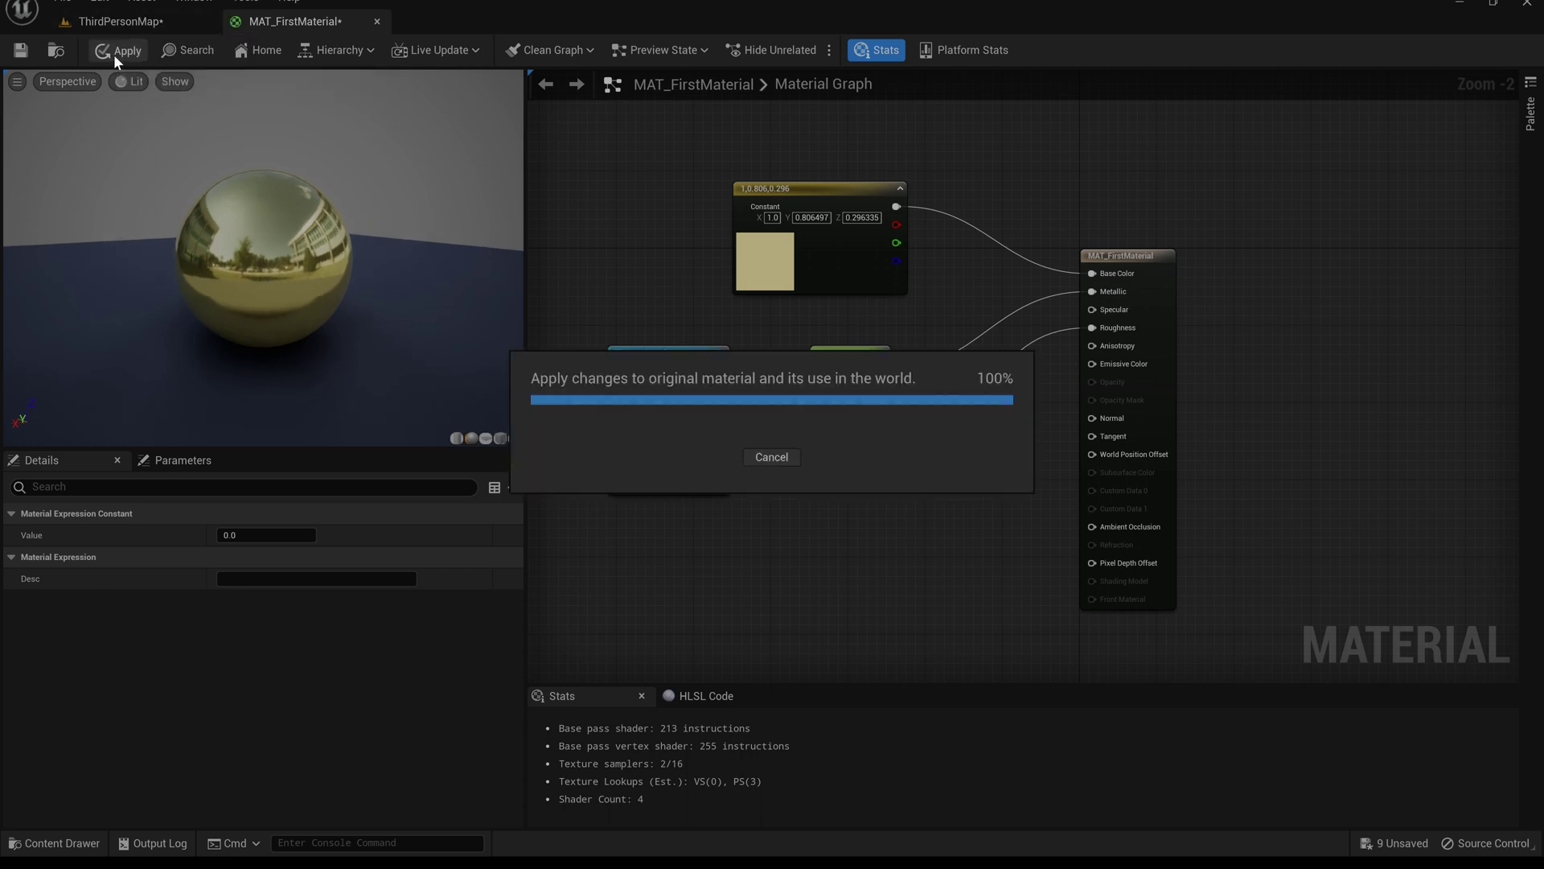
{"action": "left_click", "coordinate": [156, 28]}
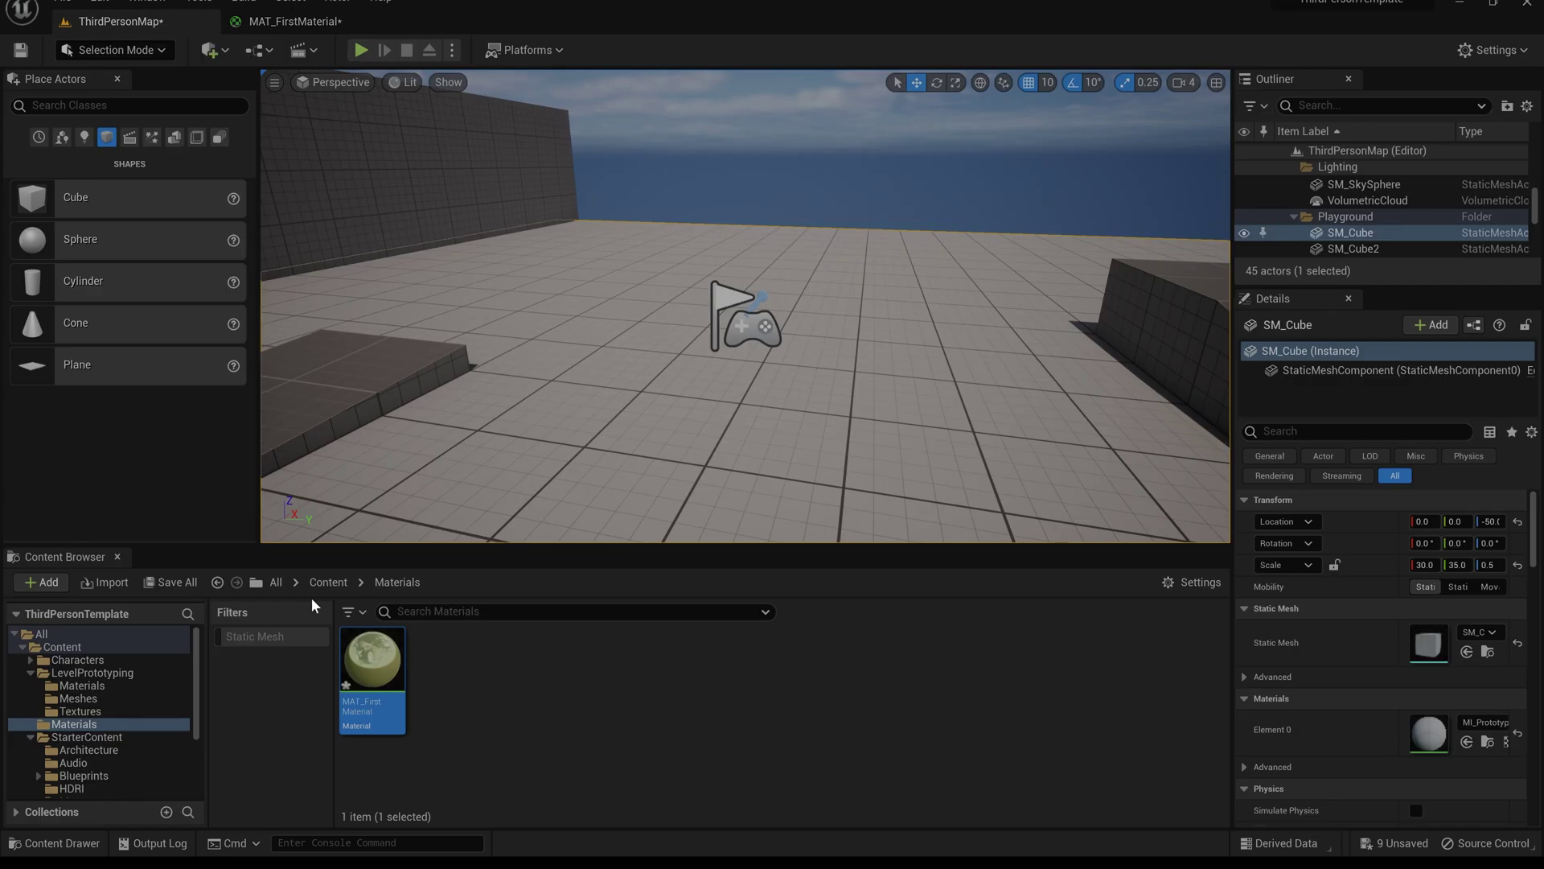
{"action": "mouse_move", "coordinate": [523, 438]}
{"action": "right_mouse_down"}
{"action": "mouse_move", "coordinate": [458, 434]}
{"action": "mouse_move", "coordinate": [531, 457]}
{"action": "mouse_move", "coordinate": [523, 438]}
{"action": "right_mouse_up"}
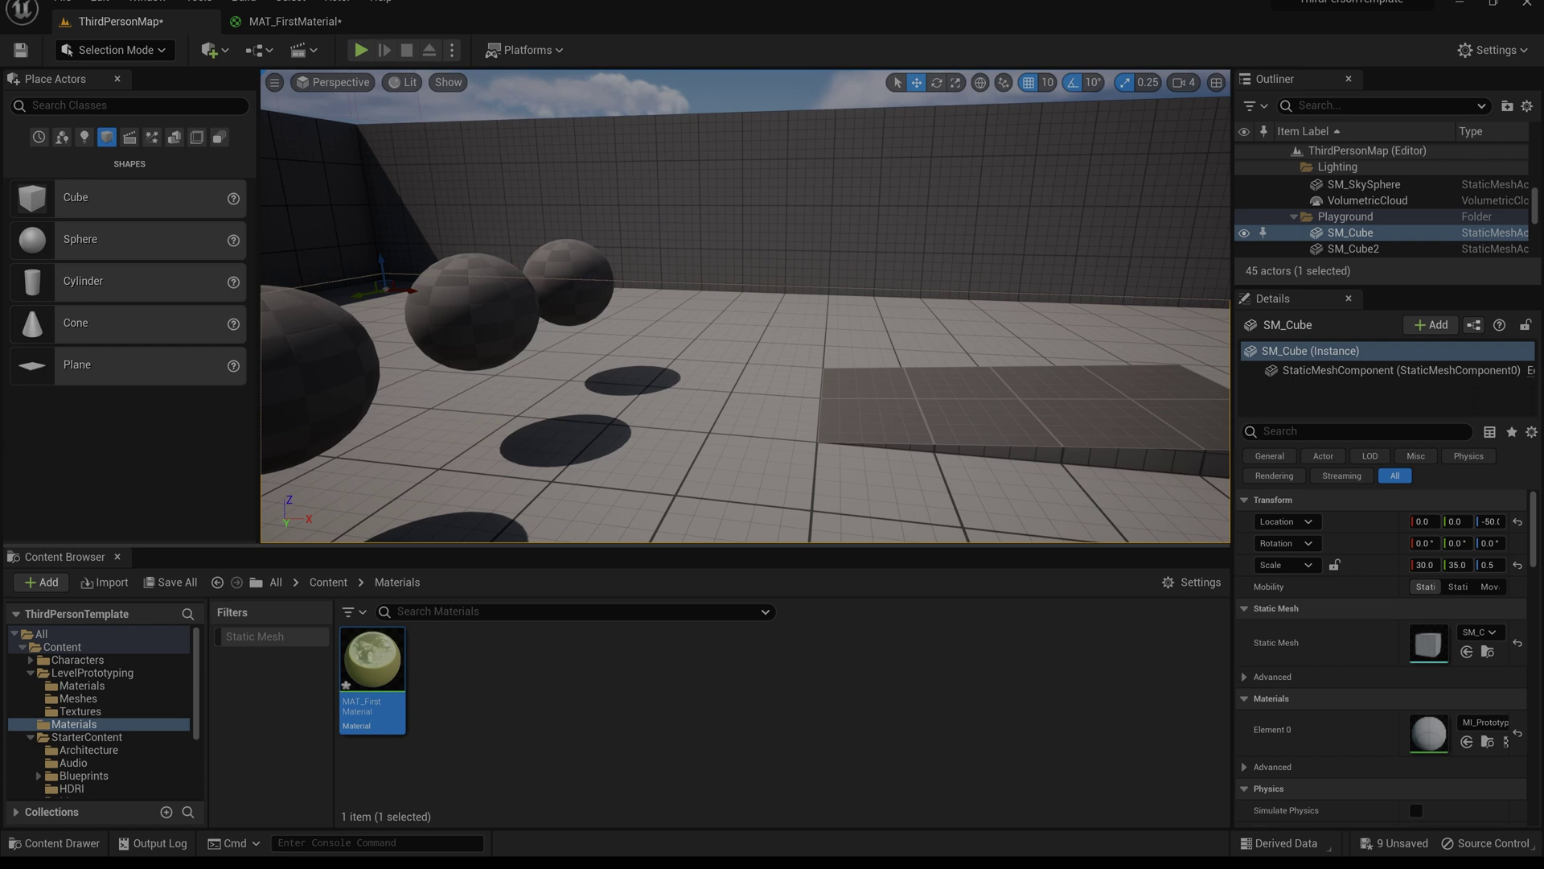
{"action": "left_click_drag", "start_coordinate": [372, 659], "coordinate": [567, 286]}
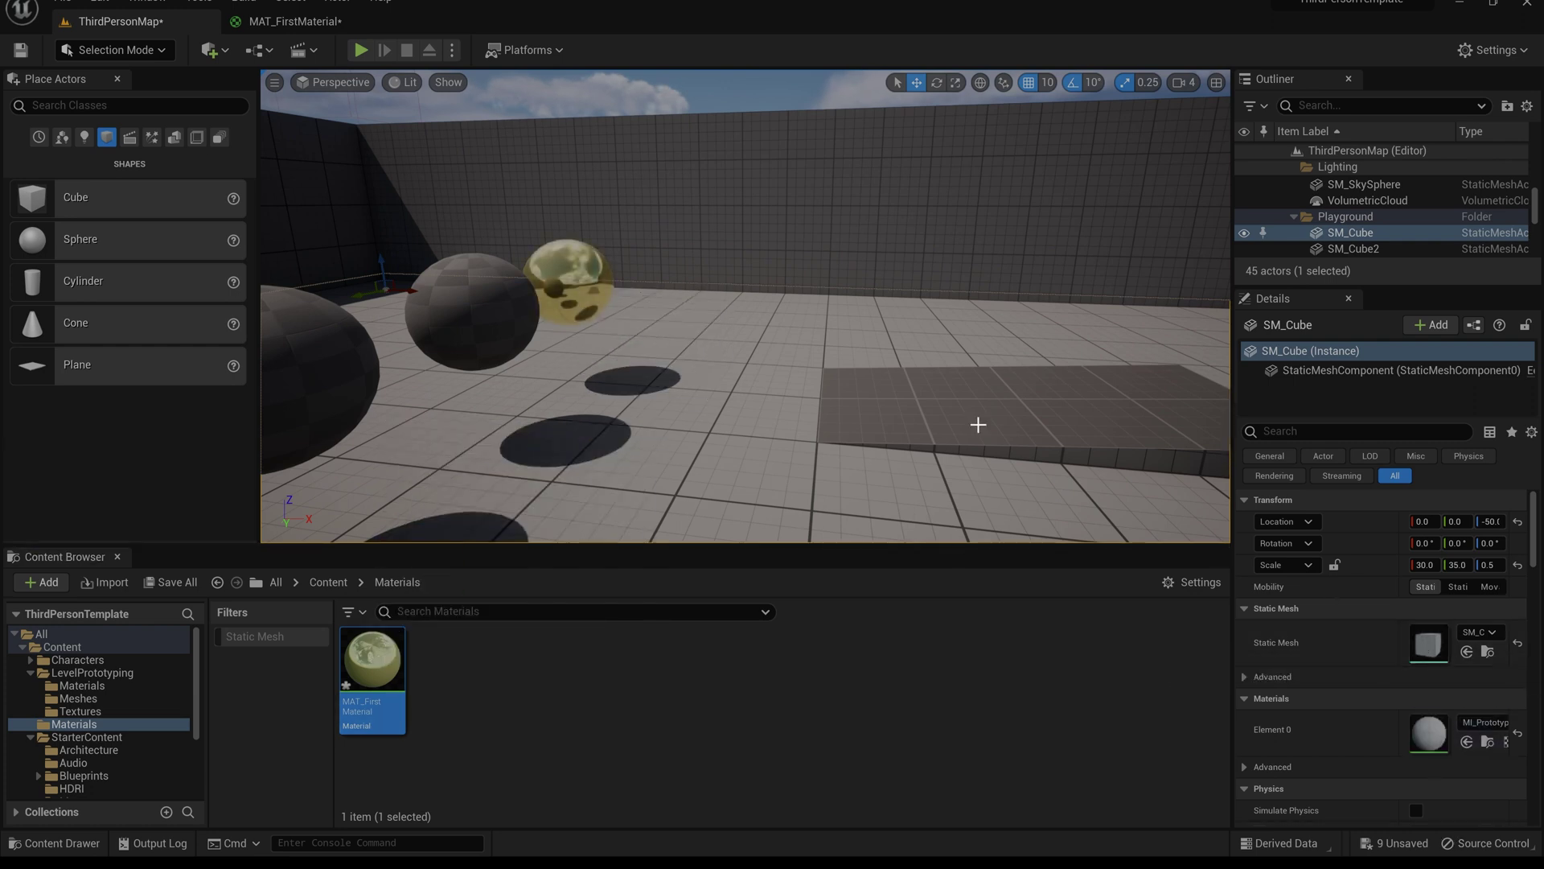
{"action": "right_click_drag", "start_coordinate": [778, 366], "coordinate": [776, 359]}
{"action": "left_click", "coordinate": [697, 313]}
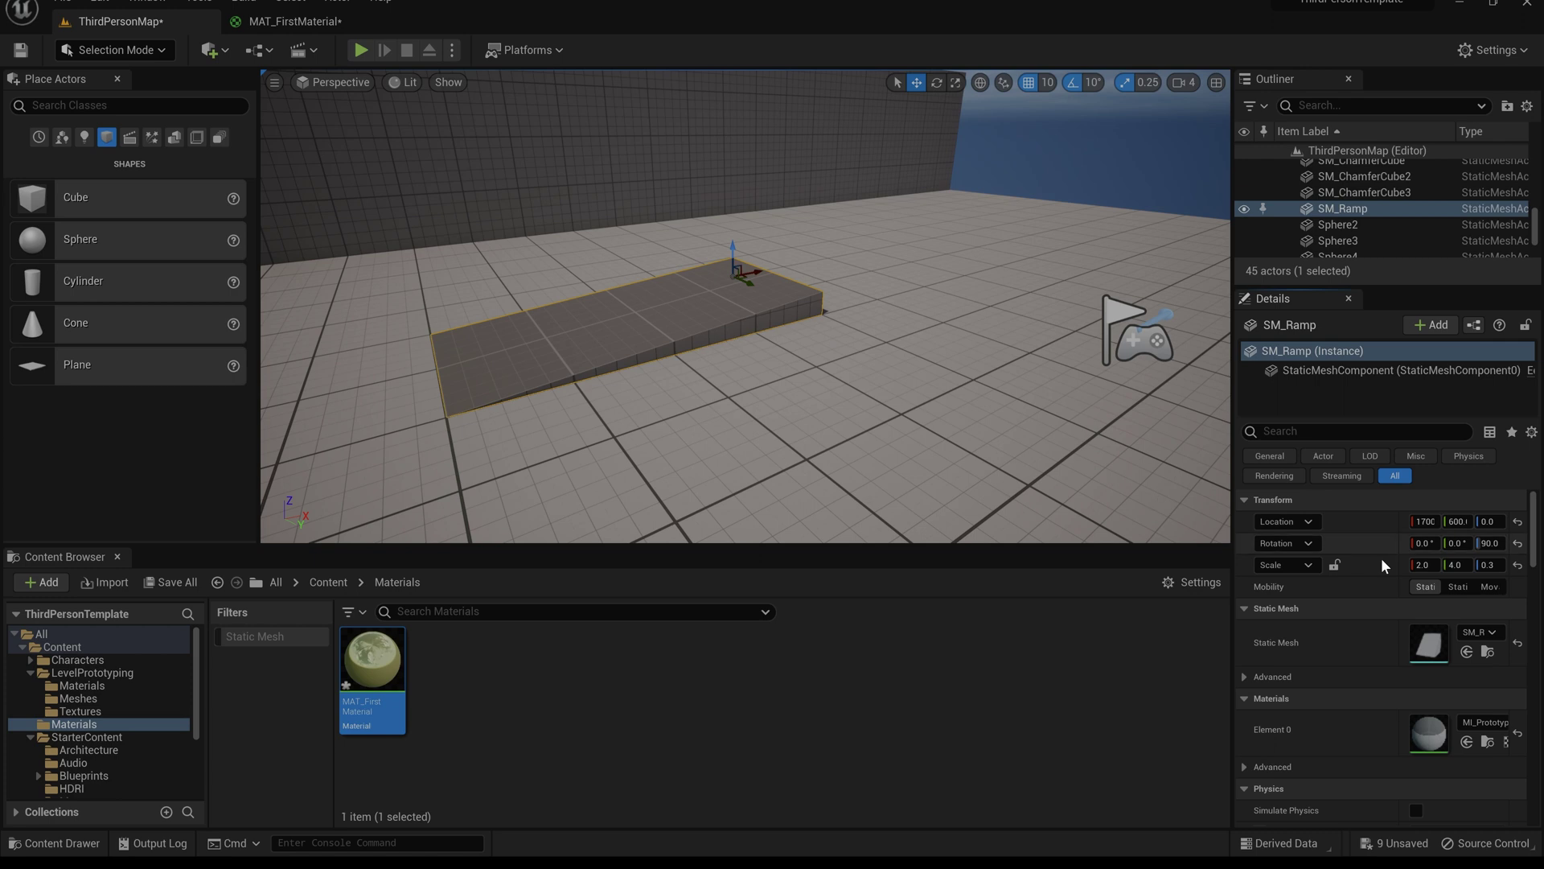
{"action": "right_click_drag", "start_coordinate": [658, 346], "coordinate": [576, 315]}
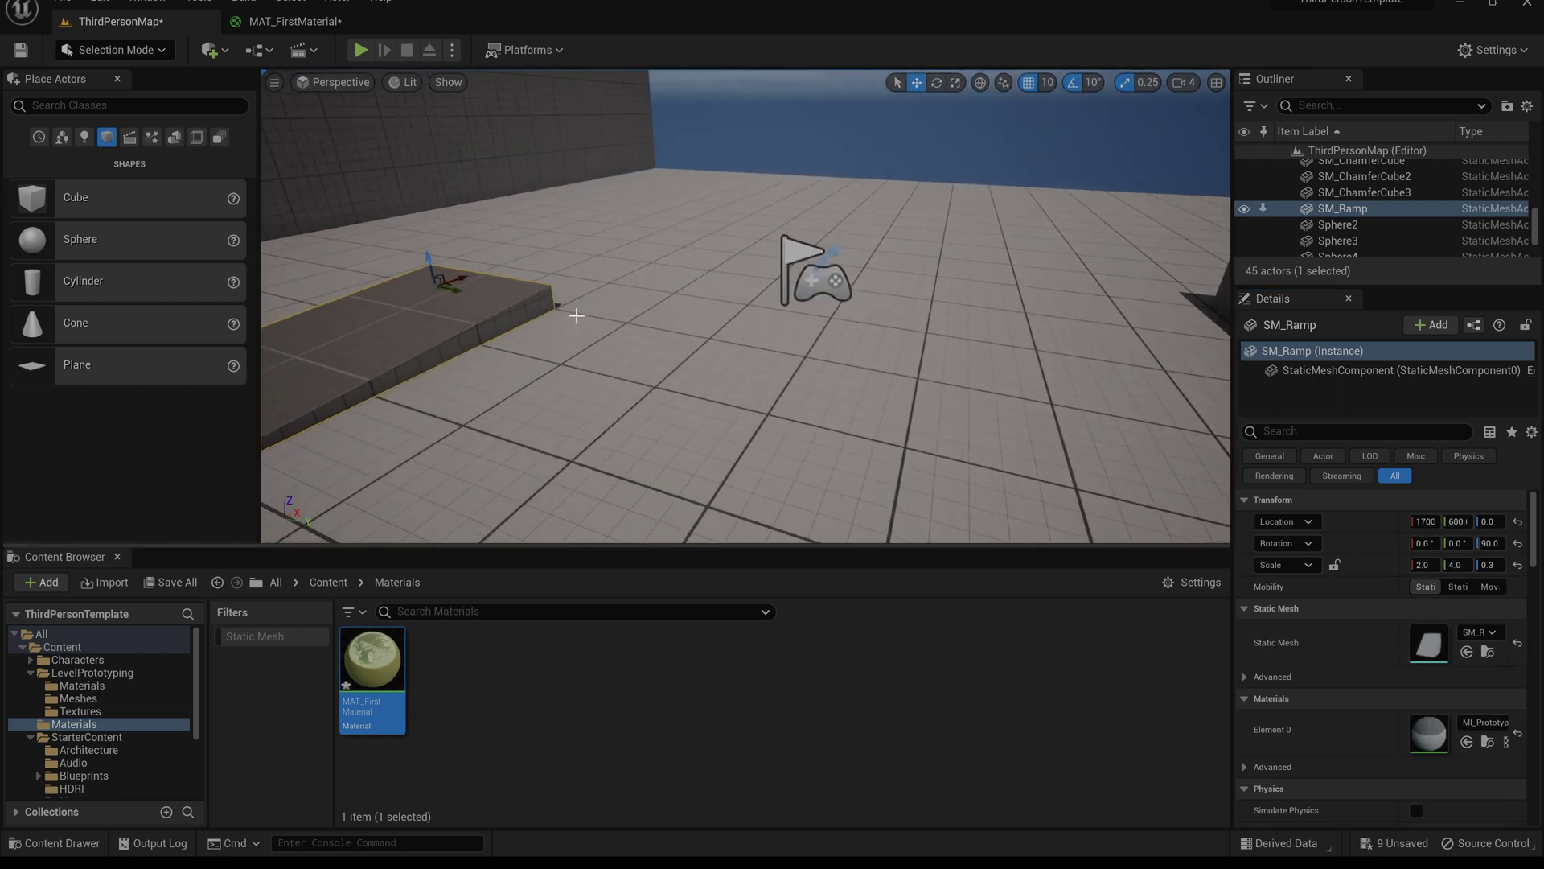
{"action": "right_click_drag", "start_coordinate": [736, 375], "coordinate": [482, 304]}
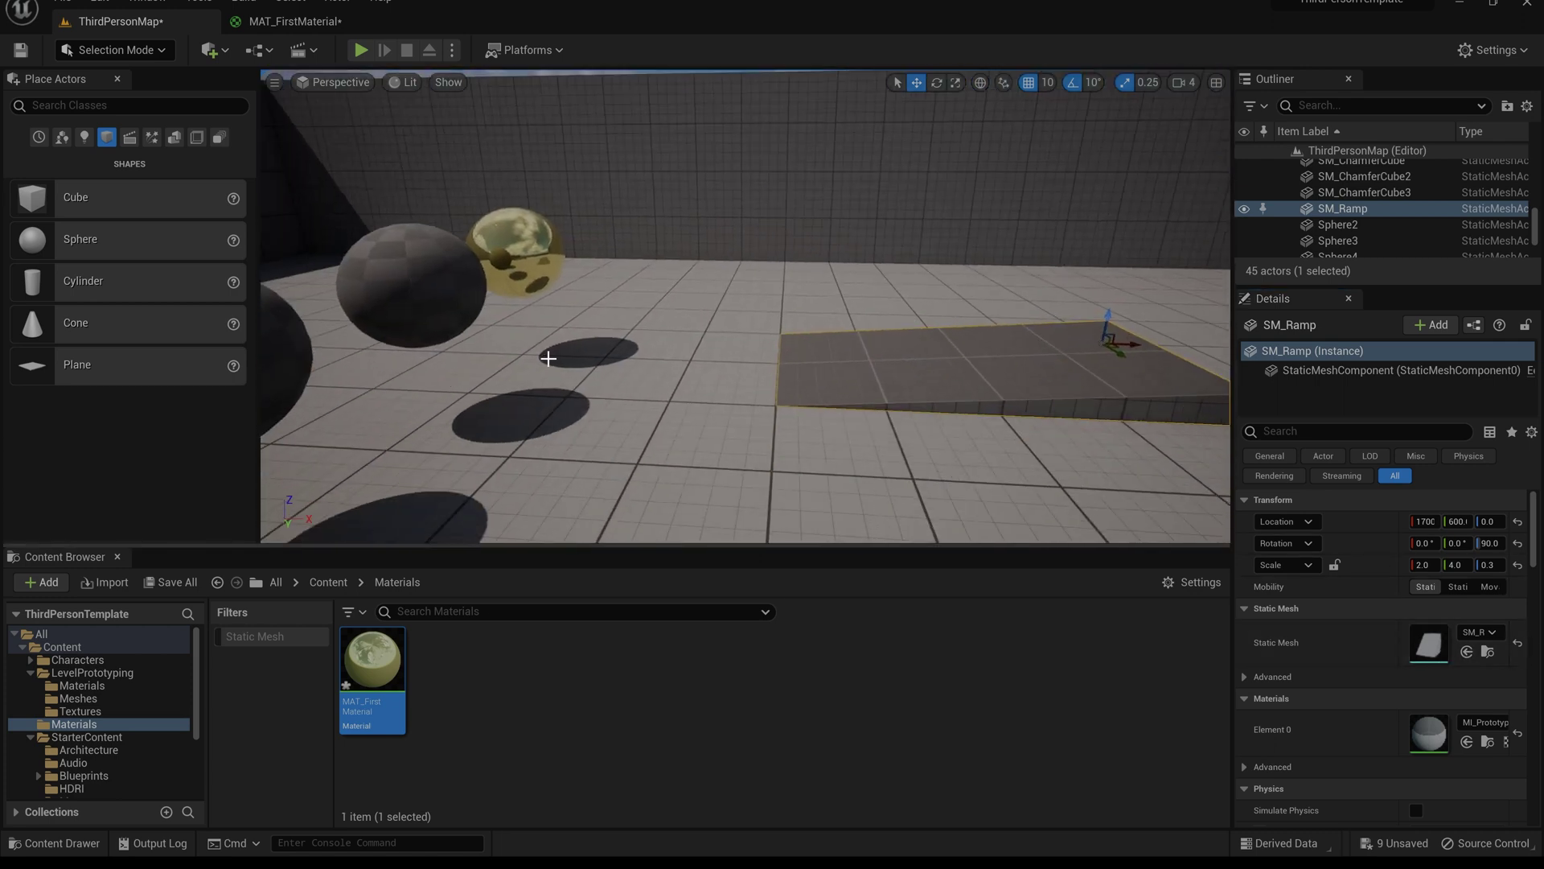
Play the level, run the character around the spheres to examine the new material, stop playing and reopen MAT_FirstMaterial.
{"action": "left_click", "coordinate": [361, 50]}
{"action": "left_click", "coordinate": [737, 289]}
{"action": "key", "text": "w"}
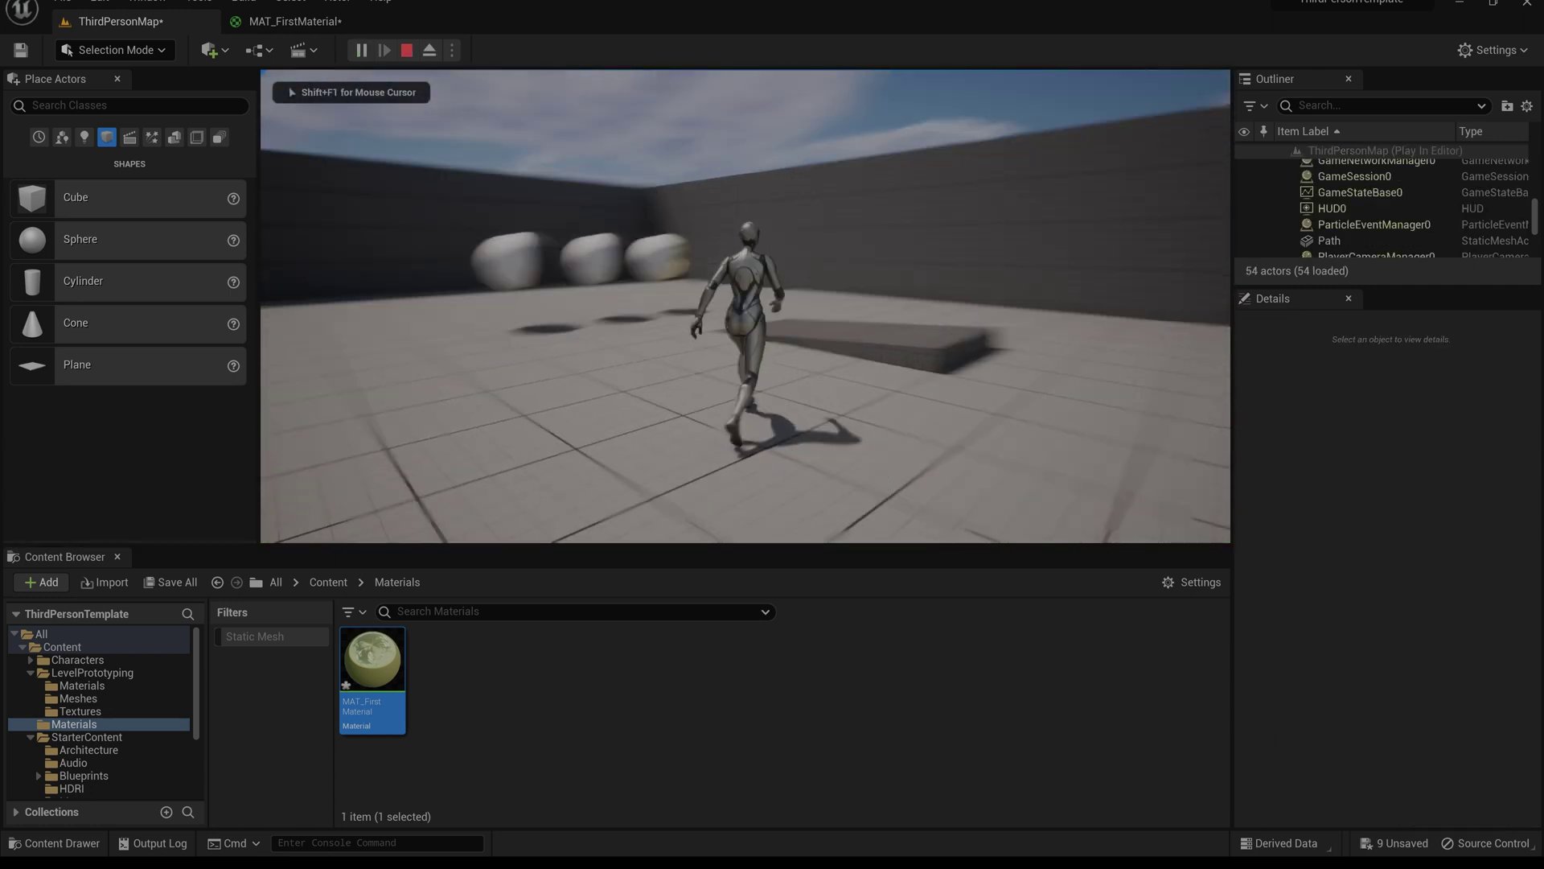
{"action": "key", "text": "d"}
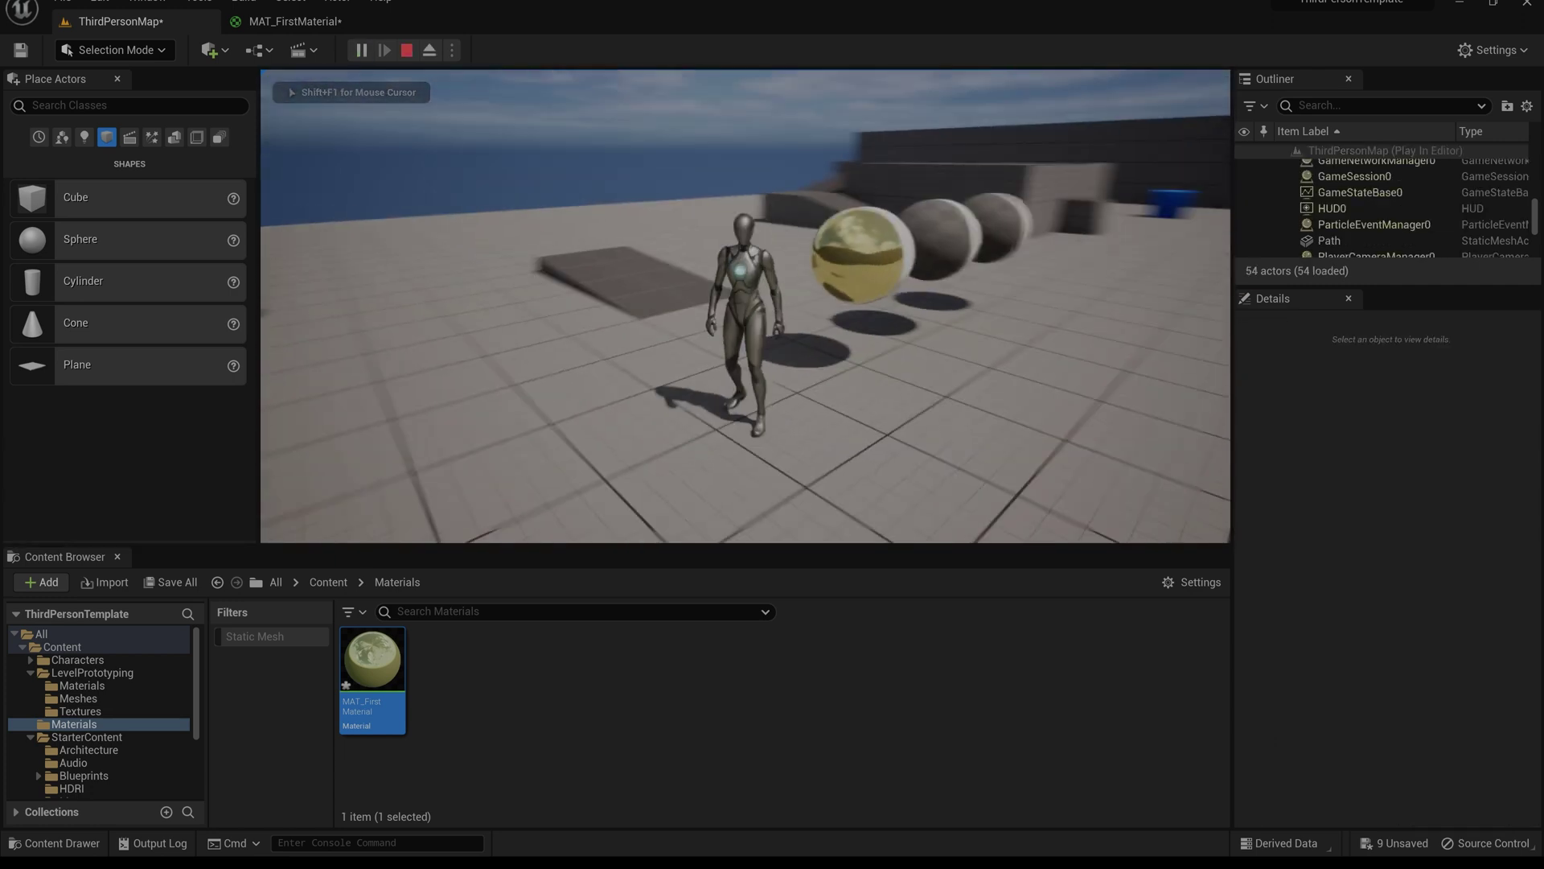
{"action": "key", "text": "a"}
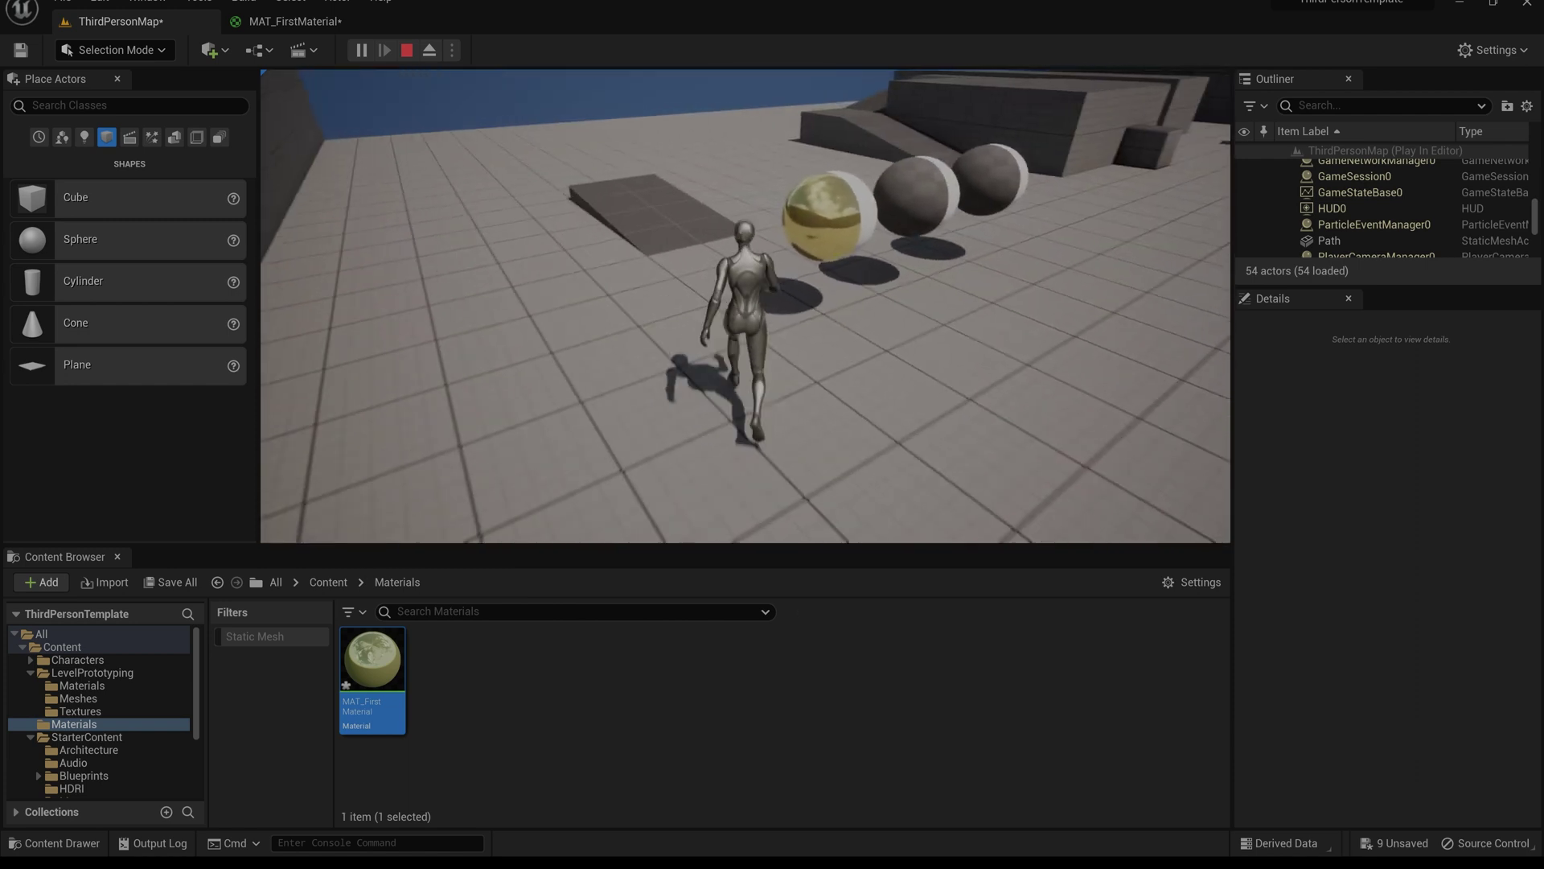
{"action": "key", "text": "w"}
{"action": "key", "text": "a"}
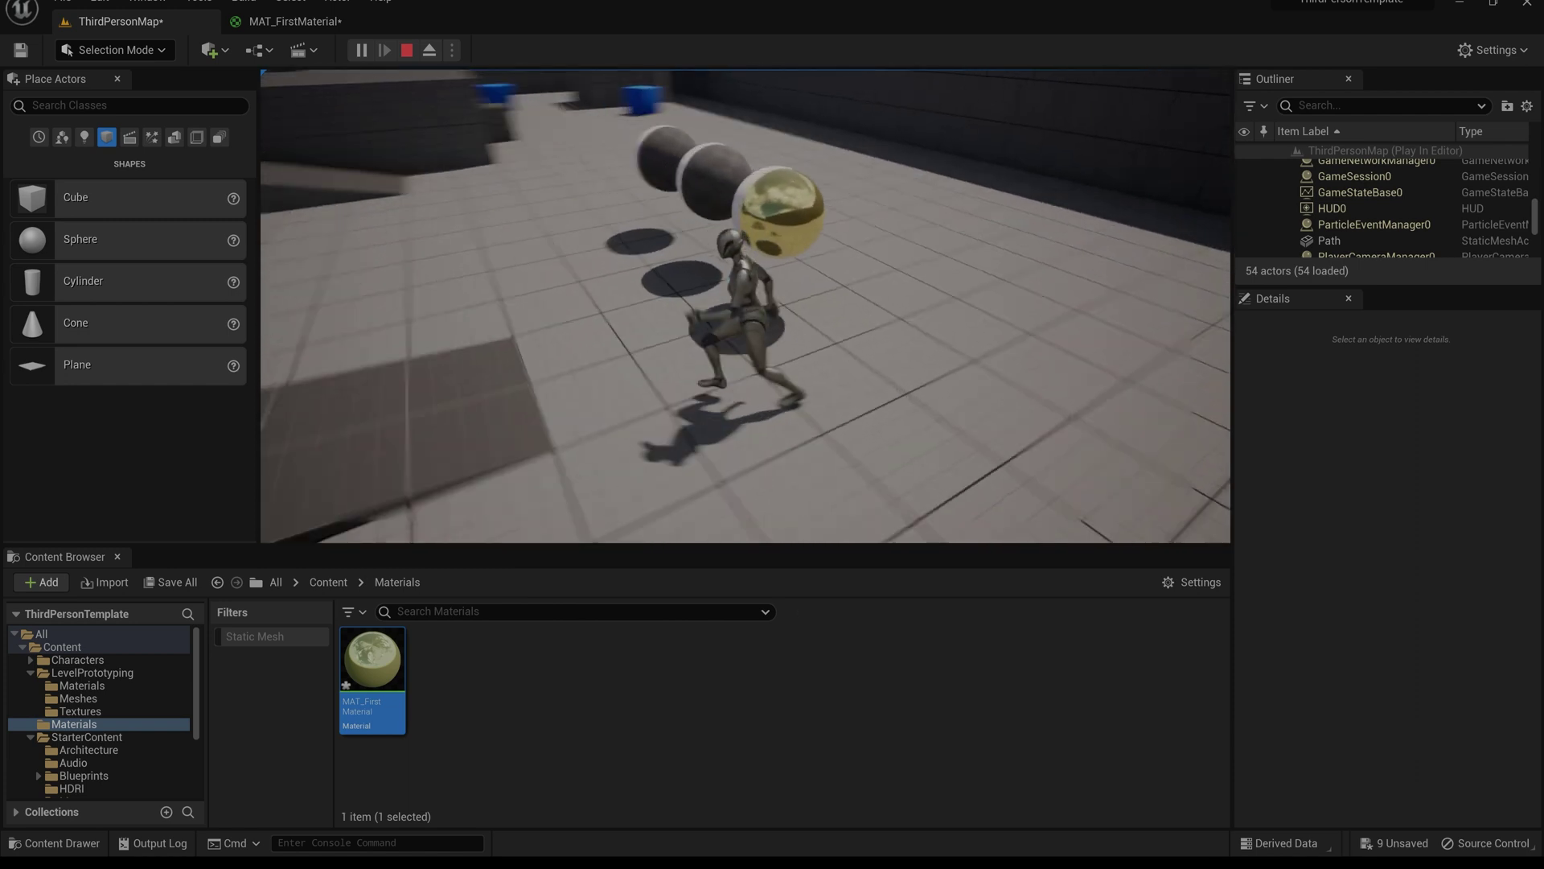
{"action": "key", "text": "d"}
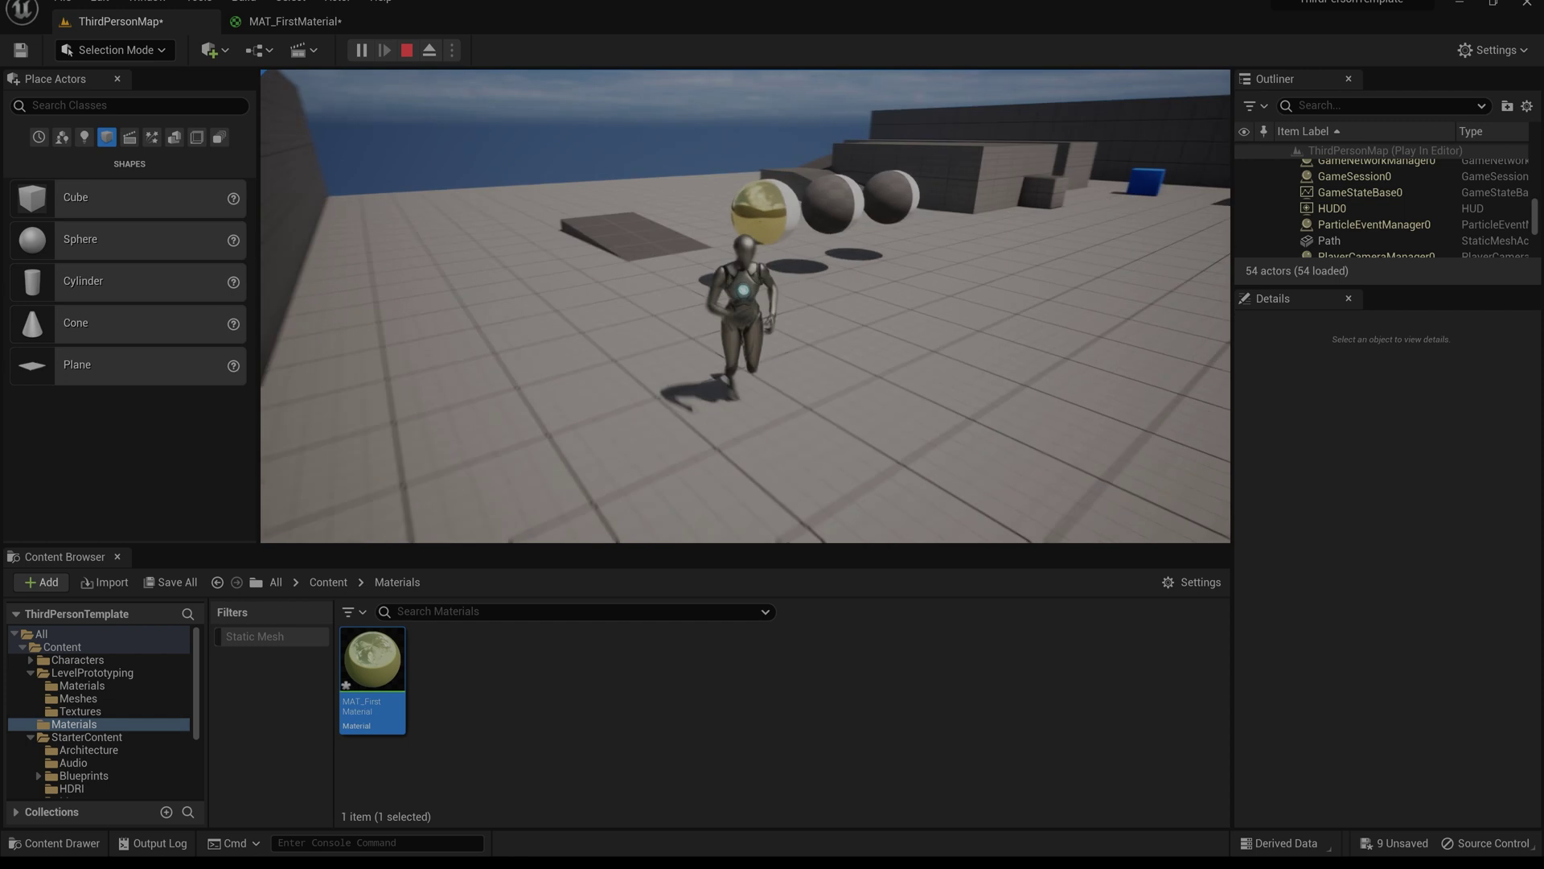
{"action": "key", "text": "w"}
{"action": "key", "text": "Escape"}
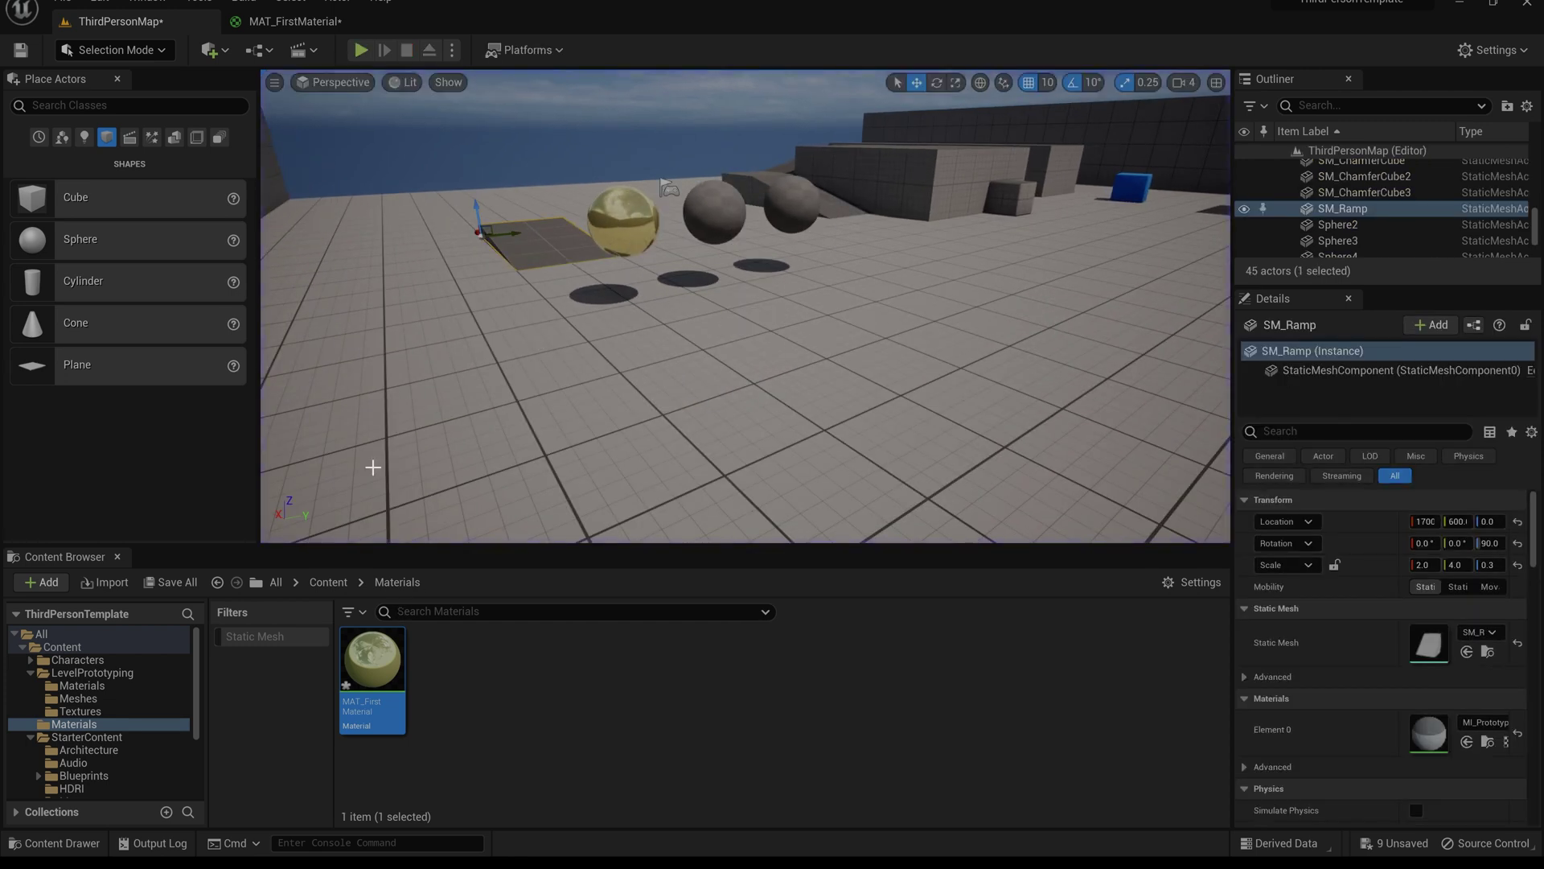
{"action": "double_click", "coordinate": [374, 663]}
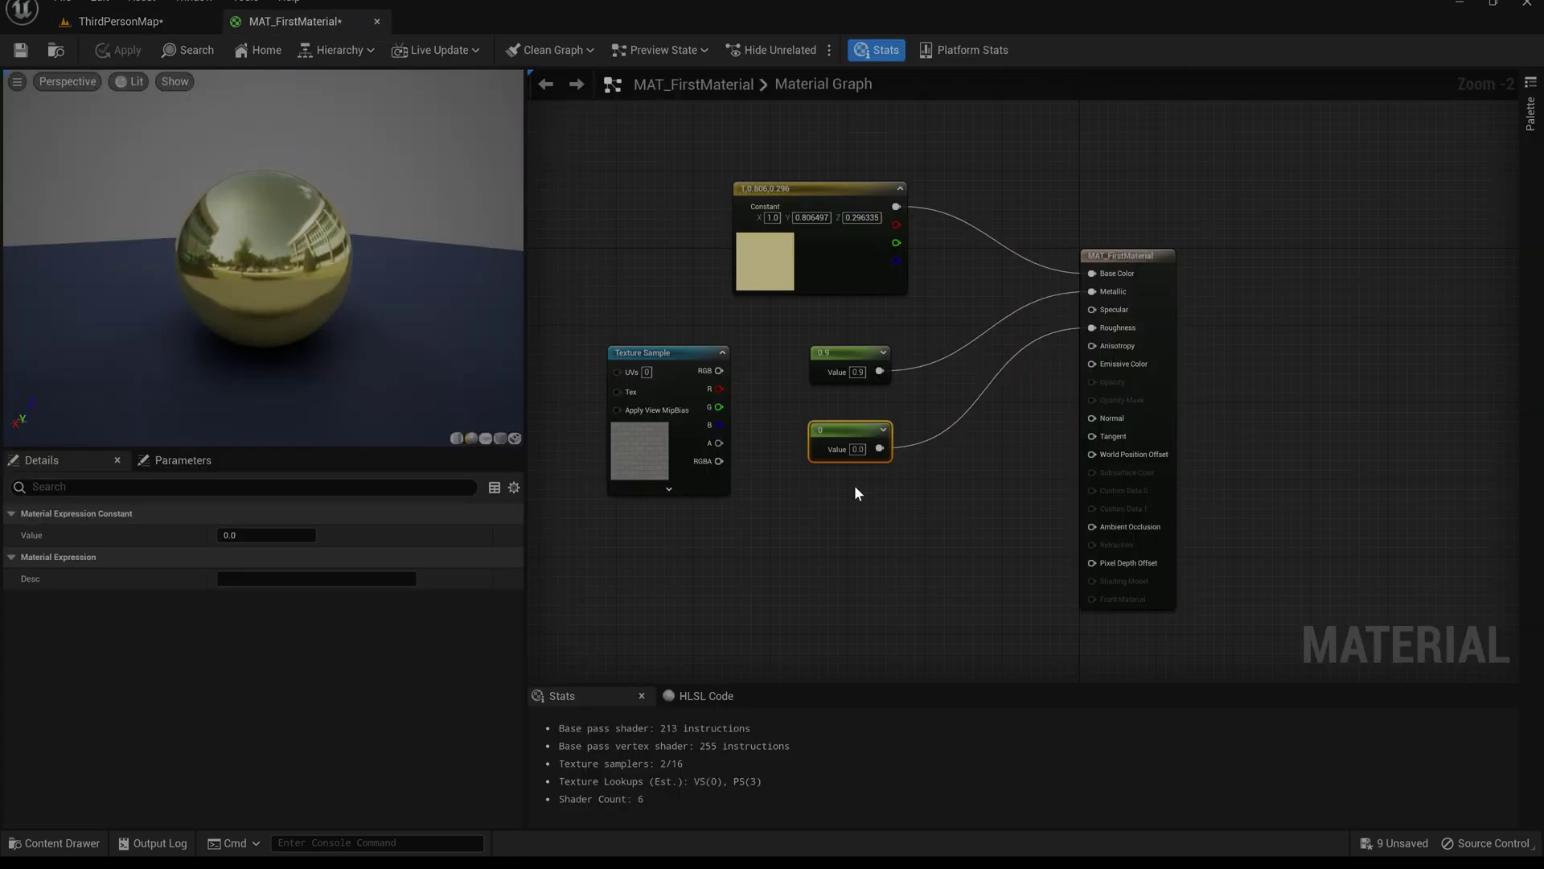
Rearrange the Texture Sample and the two Constant nodes with more spacing, and disconnect the upper Constant from Metallic.
{"action": "right_click_drag", "start_coordinate": [904, 524], "coordinate": [1079, 538]}
{"action": "left_click_drag", "start_coordinate": [855, 384], "coordinate": [762, 340]}
{"action": "left_click_drag", "start_coordinate": [924, 367], "coordinate": [964, 453]}
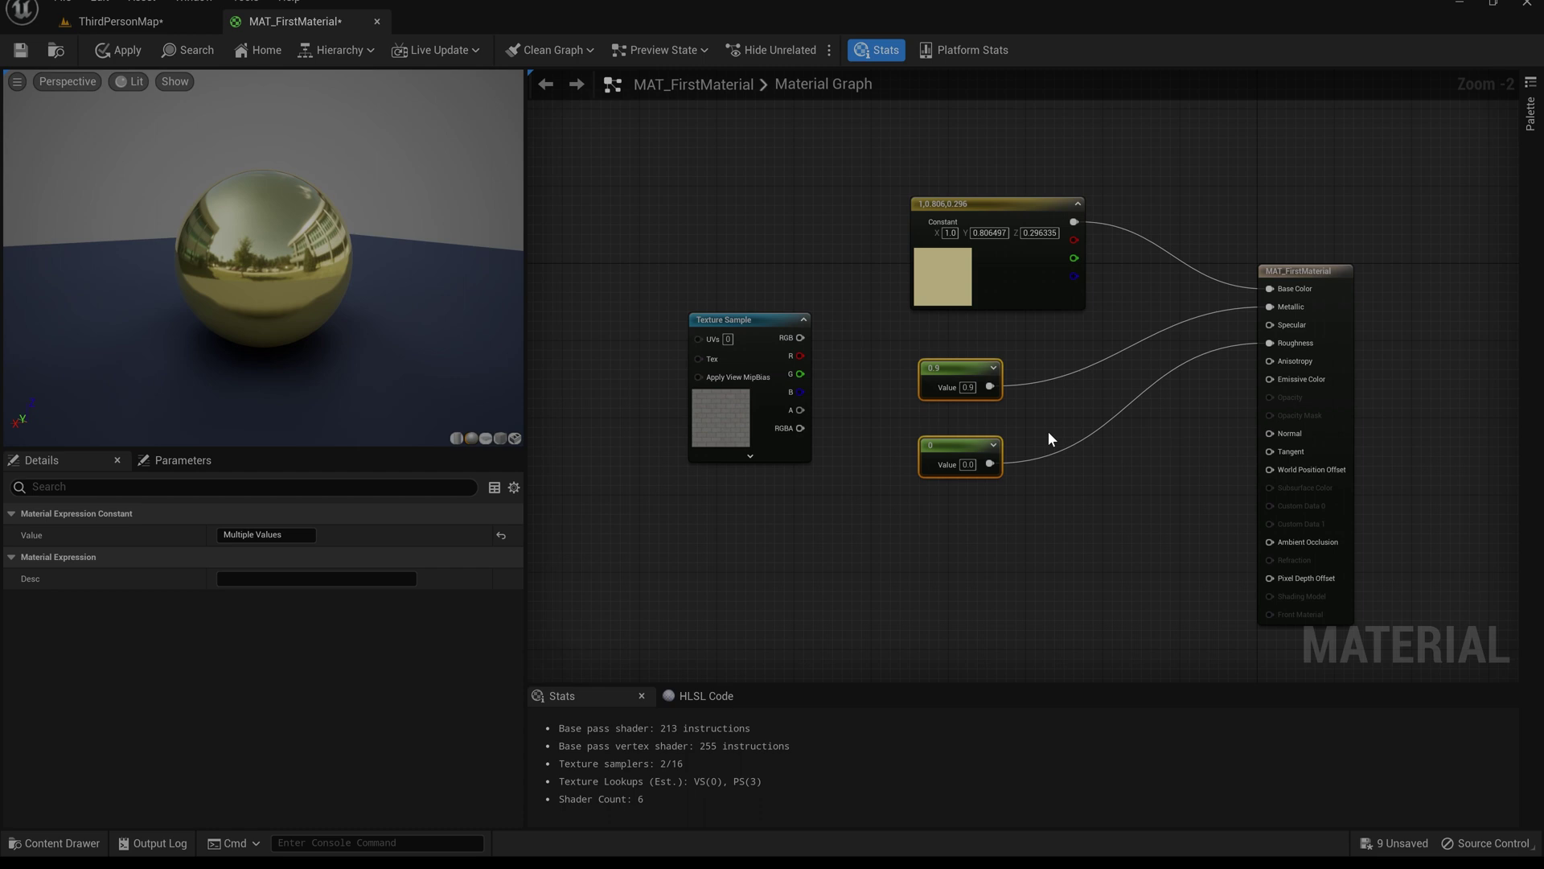
{"action": "left_click", "coordinate": [990, 387], "text": "alt"}
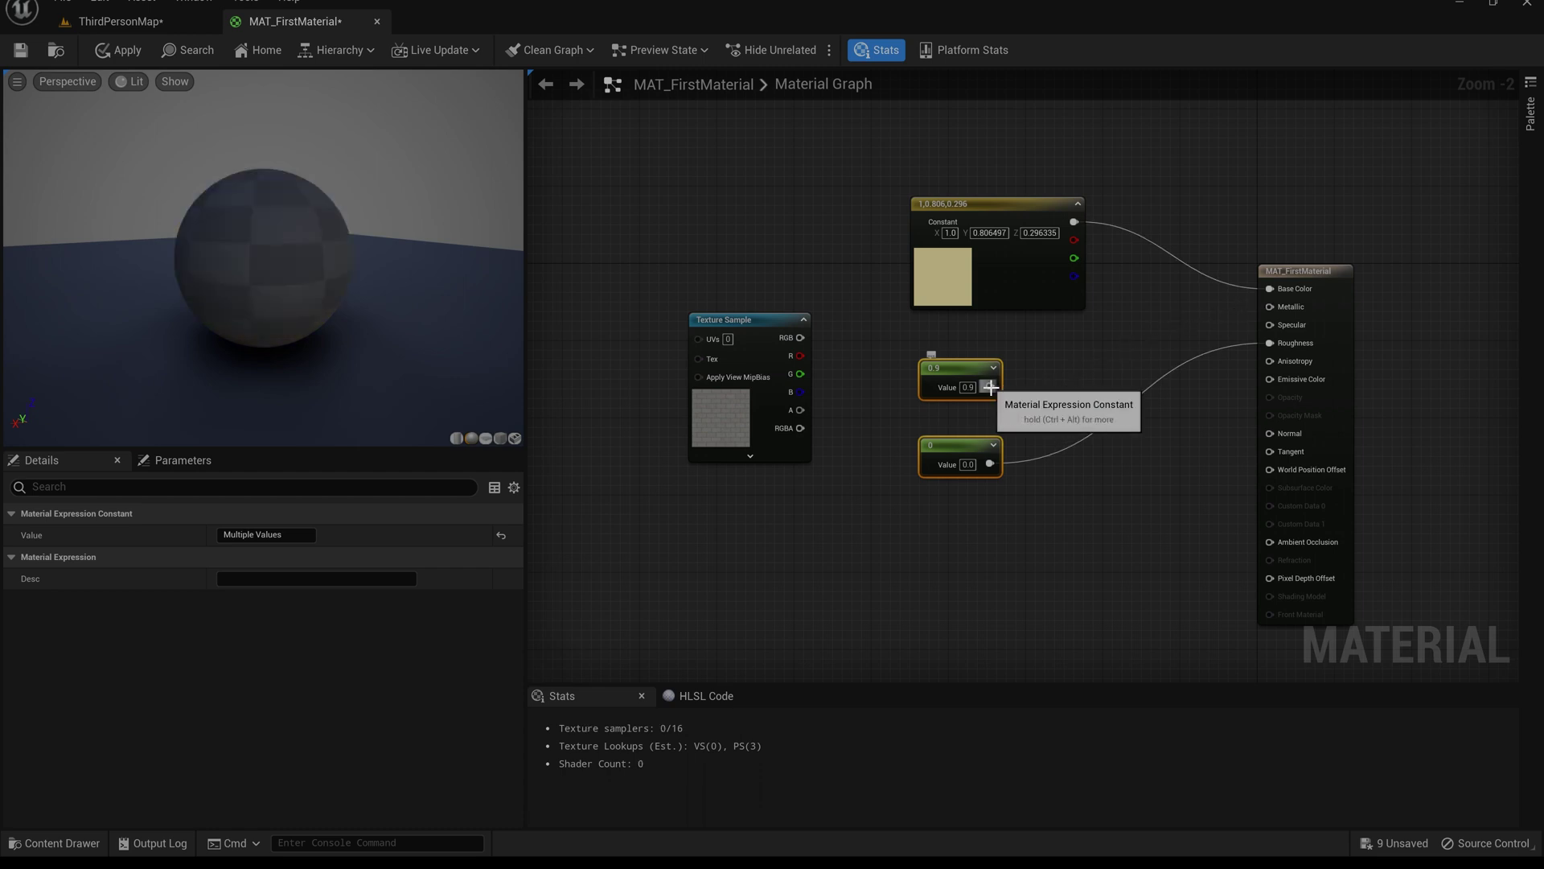
Set the Constant3Vector colour driving Base Color to pure black (0.0 on all three channels).
{"action": "left_click", "coordinate": [958, 283]}
{"action": "left_click", "coordinate": [274, 535]}
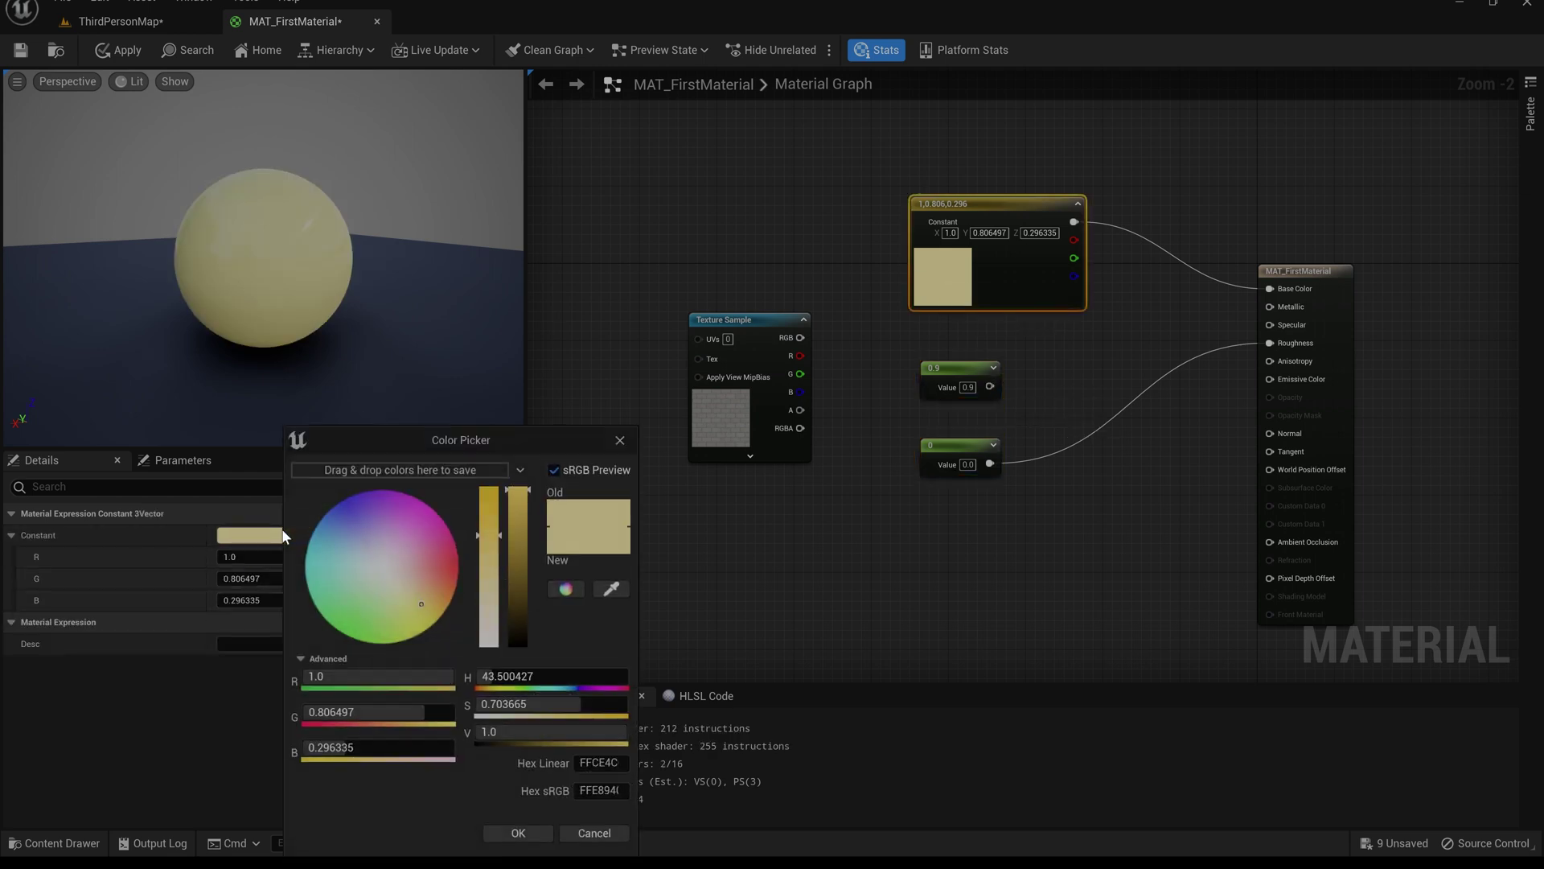
{"action": "left_click_drag", "start_coordinate": [510, 609], "coordinate": [523, 643]}
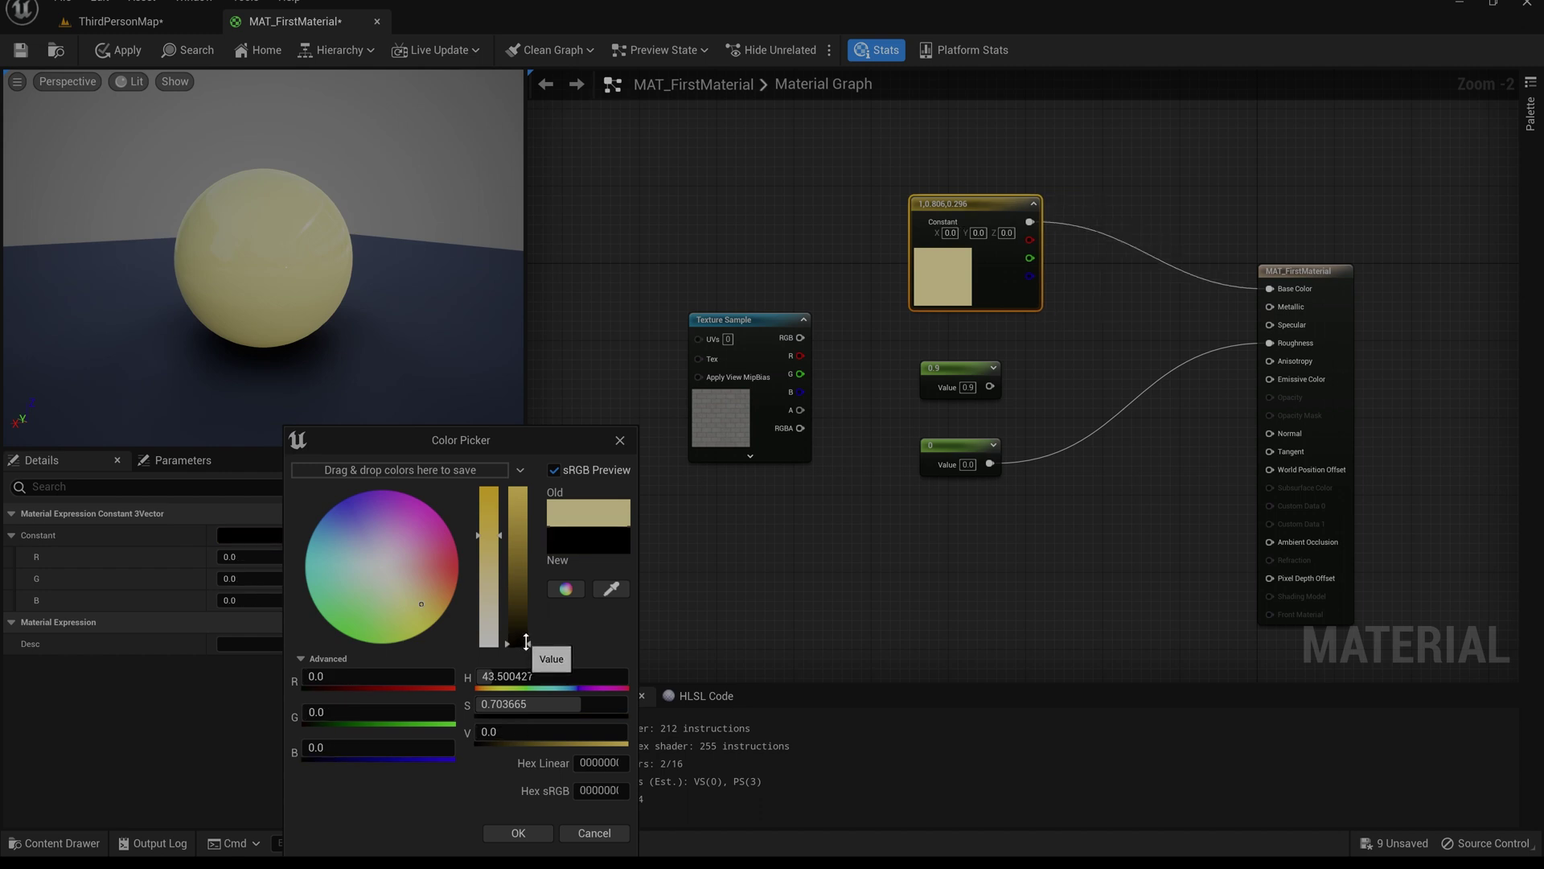
{"action": "left_click_drag", "start_coordinate": [527, 641], "coordinate": [527, 652]}
{"action": "left_click", "coordinate": [517, 833]}
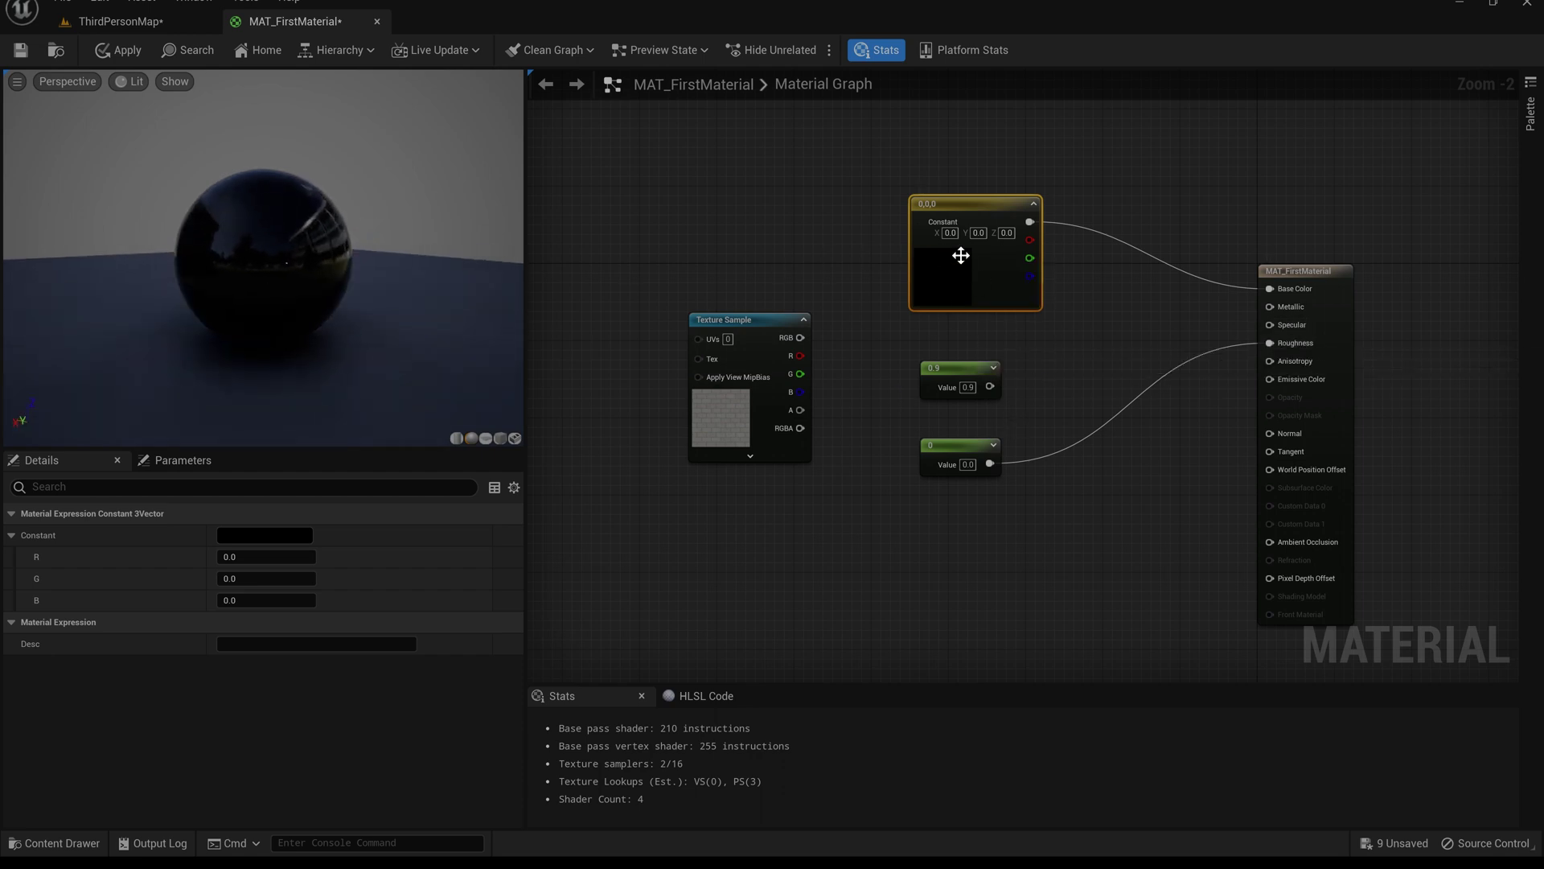
Lighten the Constant3Vector colour to a near-black grey with R, G and B at 0.018229.
{"action": "left_click", "coordinate": [256, 536]}
{"action": "left_click_drag", "start_coordinate": [498, 642], "coordinate": [500, 640]}
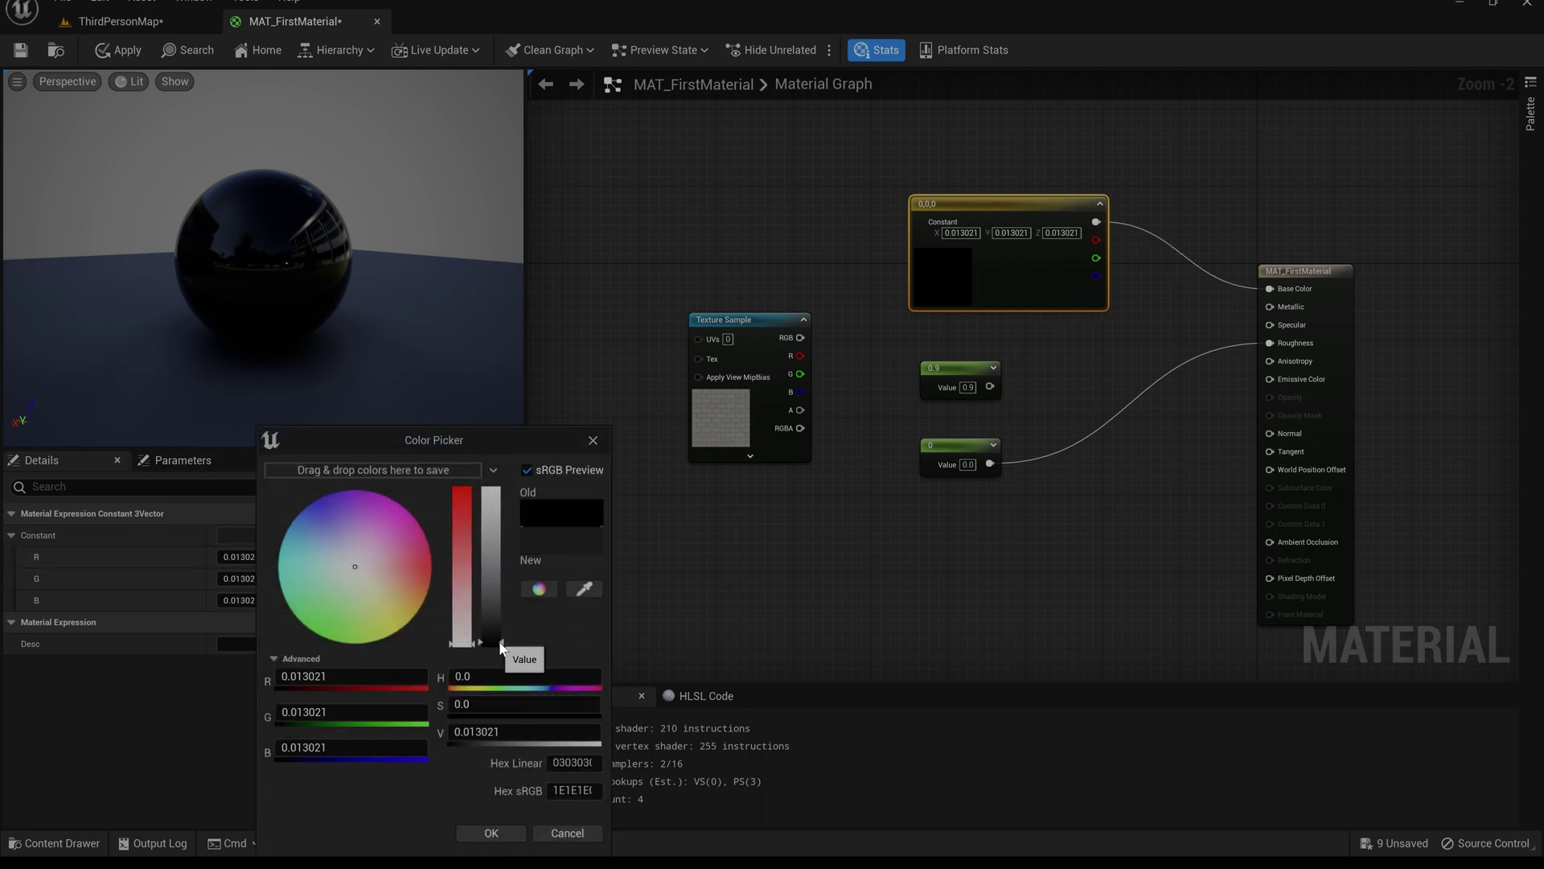
{"action": "left_click", "coordinate": [499, 828]}
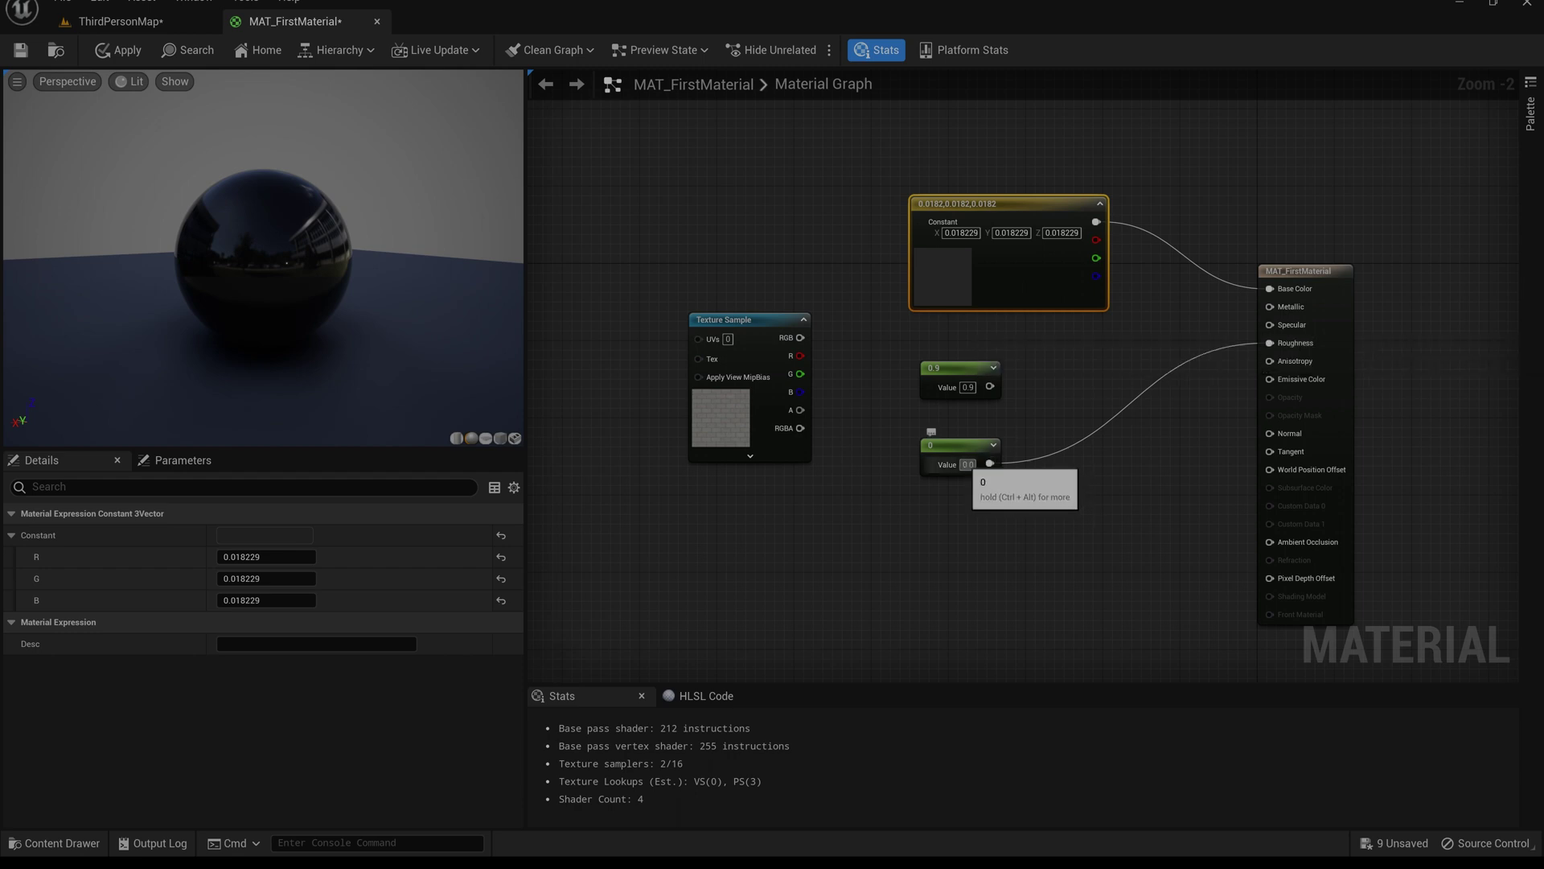
Set the Constant feeding Roughness to 0.9 and inspect the preview sphere from above.
{"action": "left_click_drag", "start_coordinate": [972, 464], "coordinate": [939, 465]}
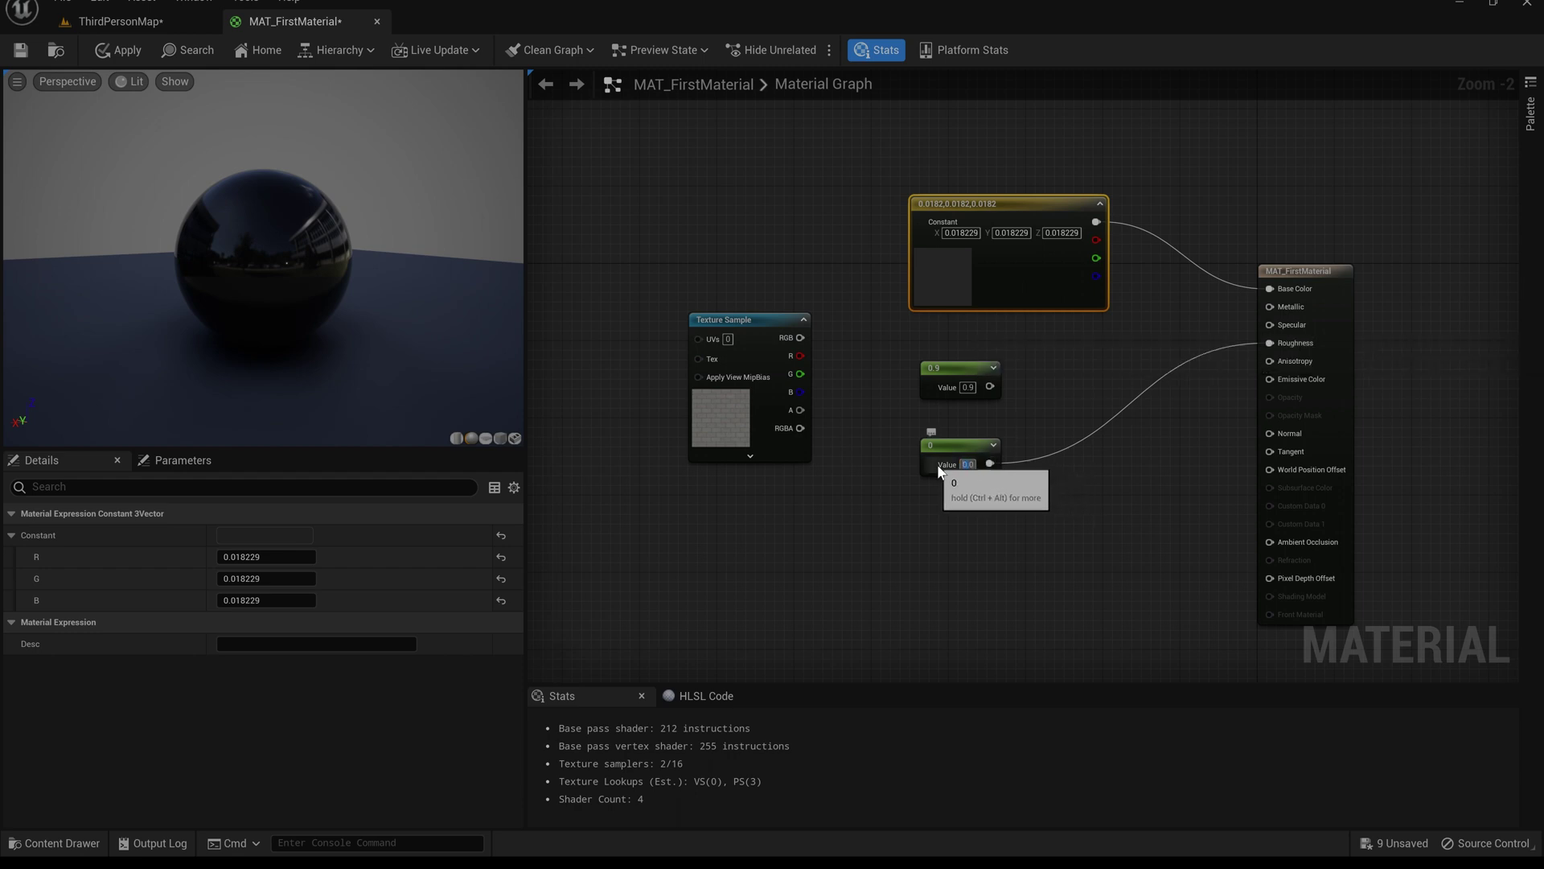
{"action": "key", "text": "BackSpace"}
{"action": "type", "text": "0.9"}
{"action": "key", "text": "Return"}
{"action": "left_click_drag", "start_coordinate": [229, 284], "coordinate": [233, 338]}
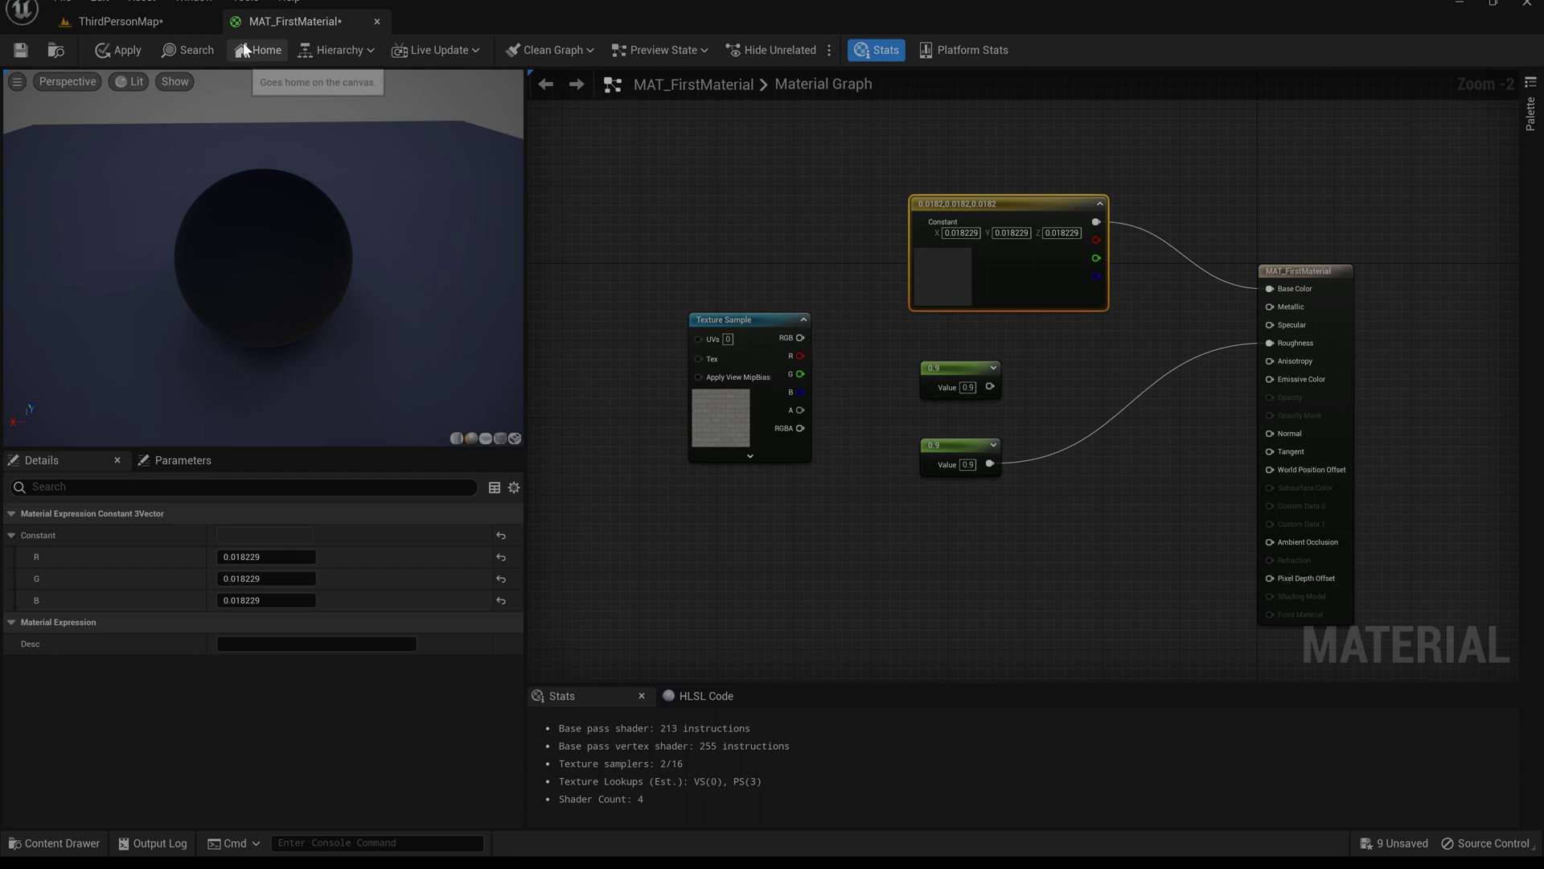
Apply the near-black material changes and examine the farthest sphere in ThirdPersonMap.
{"action": "left_click", "coordinate": [119, 51]}
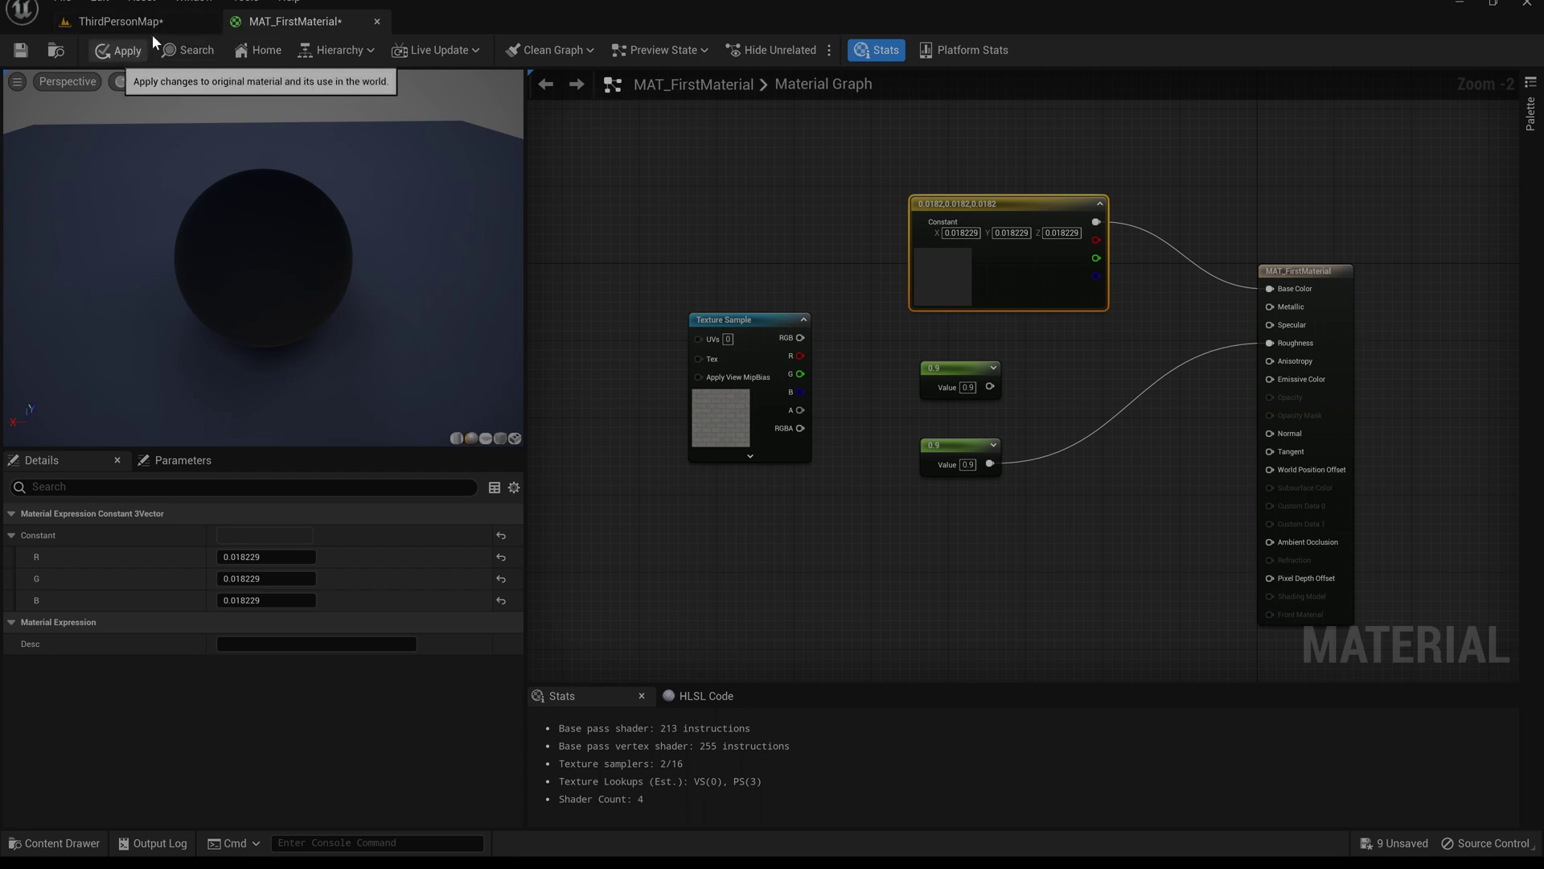
{"action": "left_click", "coordinate": [162, 21]}
{"action": "key", "text": "w"}
{"action": "right_click_drag", "start_coordinate": [644, 257], "coordinate": [546, 225]}
{"action": "key", "text": "s"}
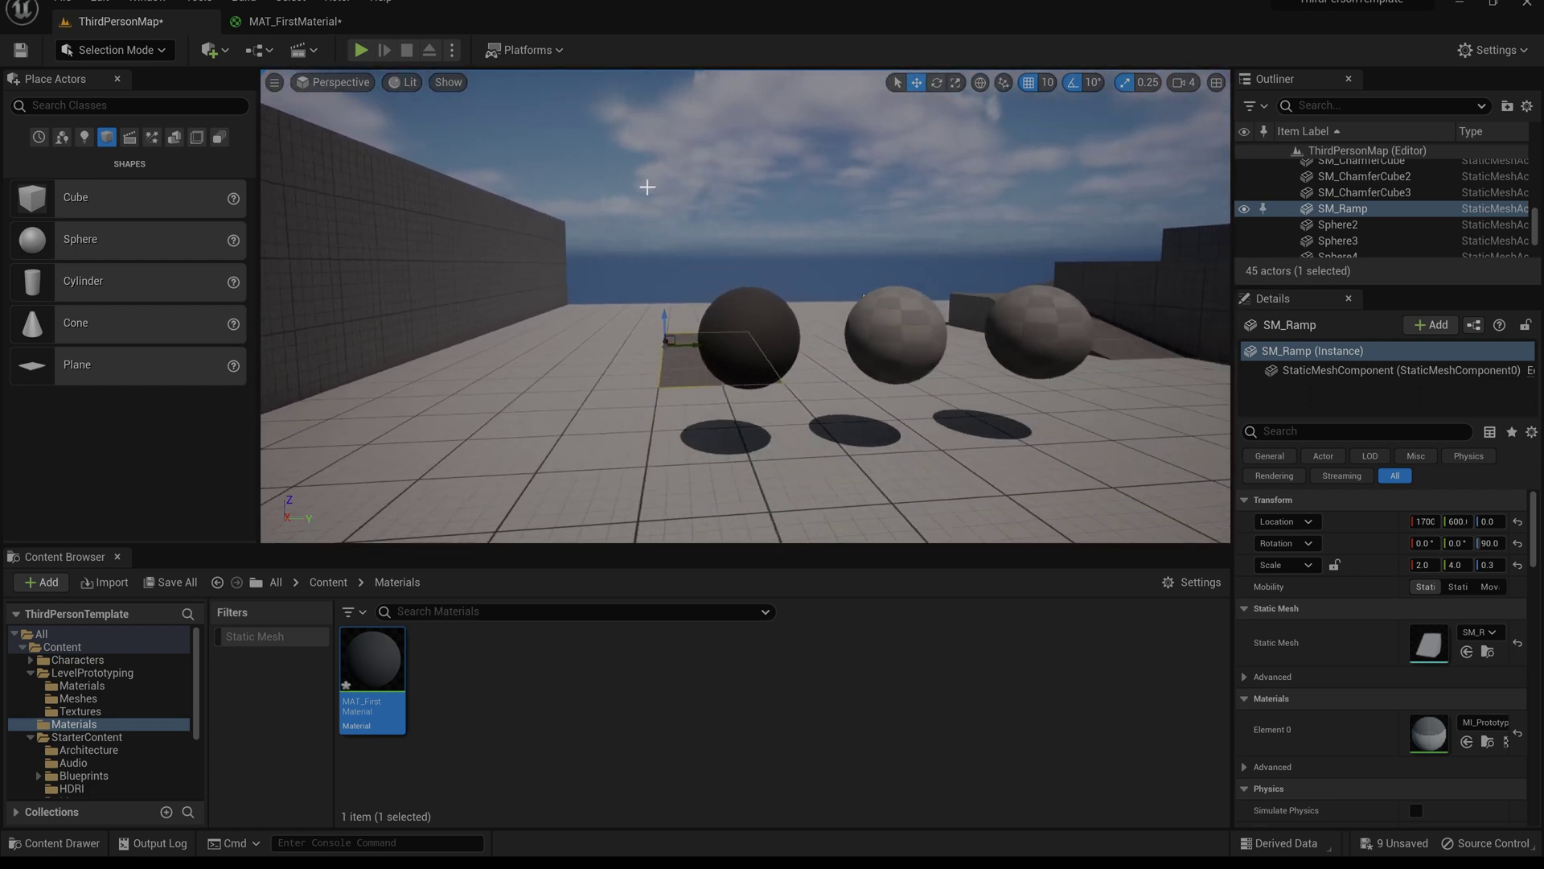
Back in MAT_FirstMaterial, connect the upper Constant to Specular and set both Constant values to 0.5.
{"action": "left_click", "coordinate": [274, 21]}
{"action": "right_click_drag", "start_coordinate": [1039, 558], "coordinate": [954, 550]}
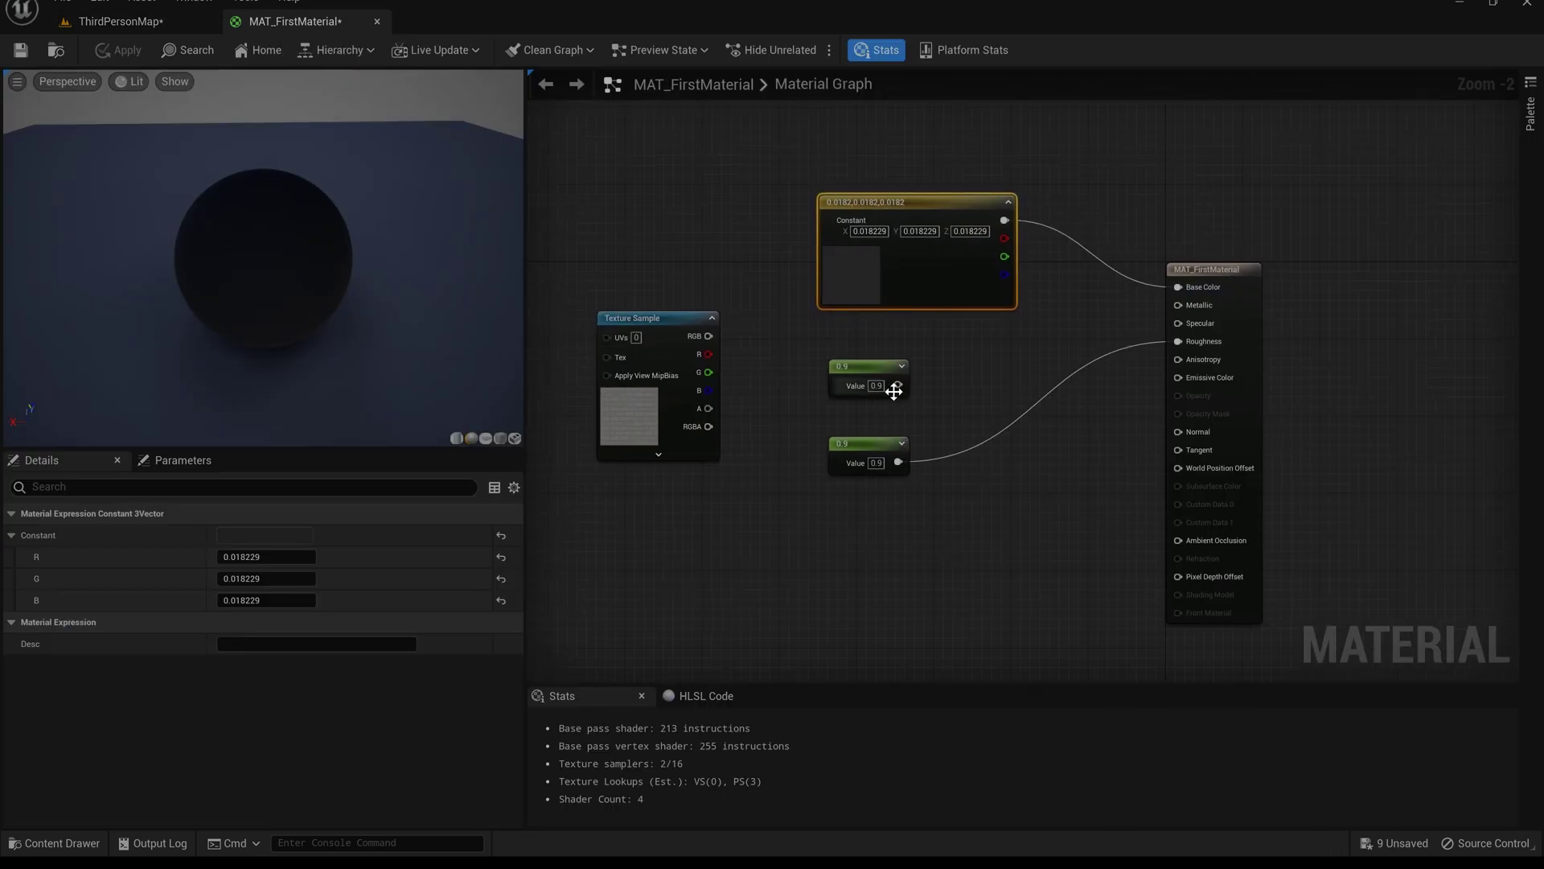
{"action": "left_click_drag", "start_coordinate": [898, 385], "coordinate": [1180, 322]}
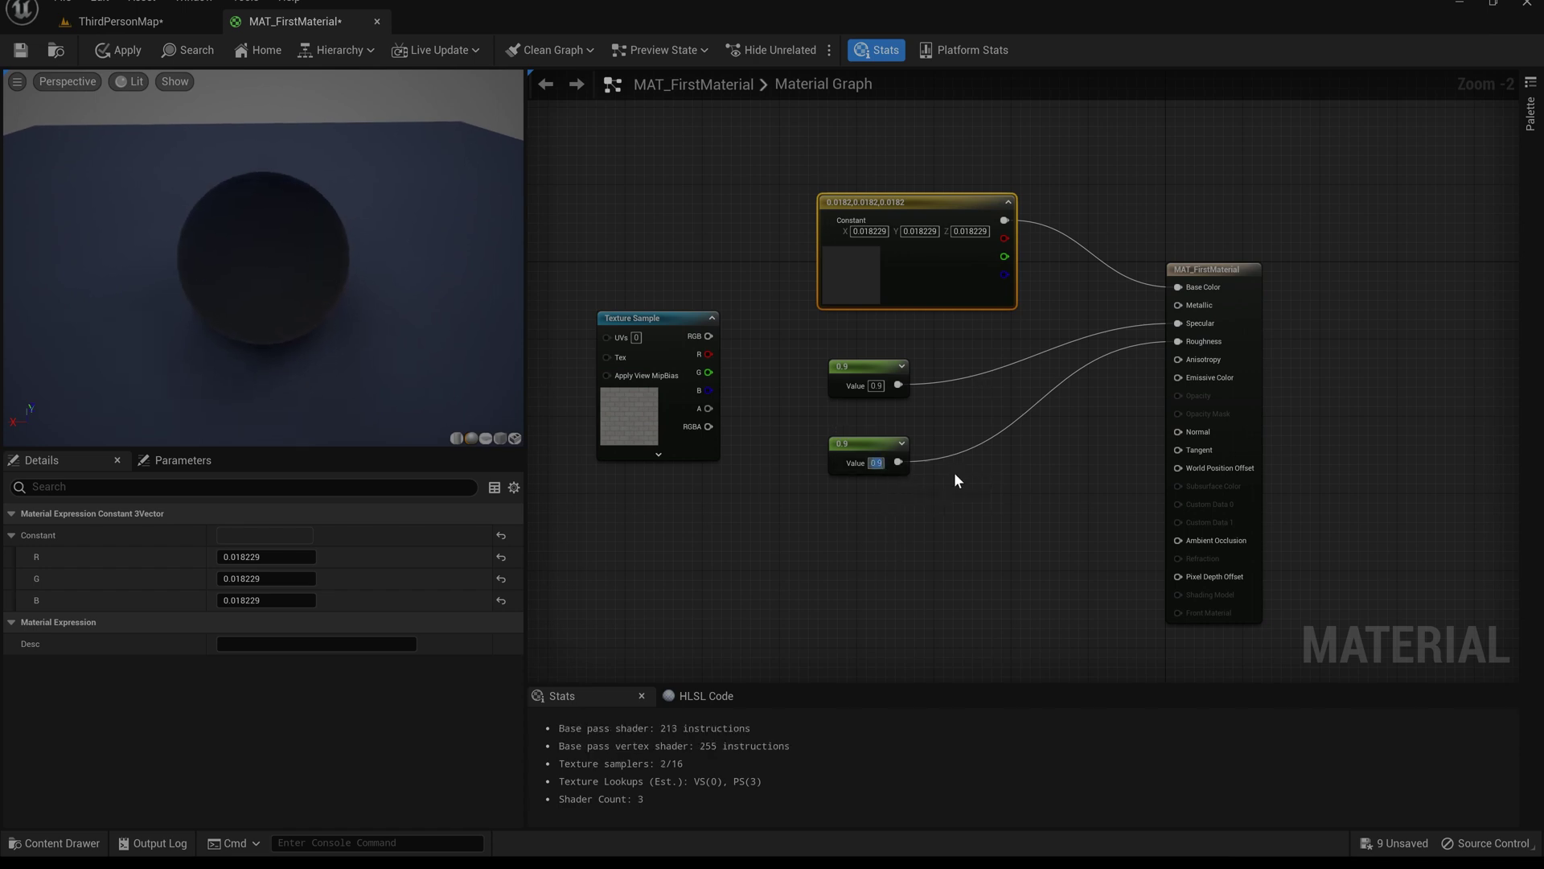
{"action": "type", "text": "0.5"}
{"action": "key", "text": "Return"}
{"action": "double_click", "coordinate": [877, 387]}
{"action": "type", "text": "0.5"}
{"action": "key", "text": "Return"}
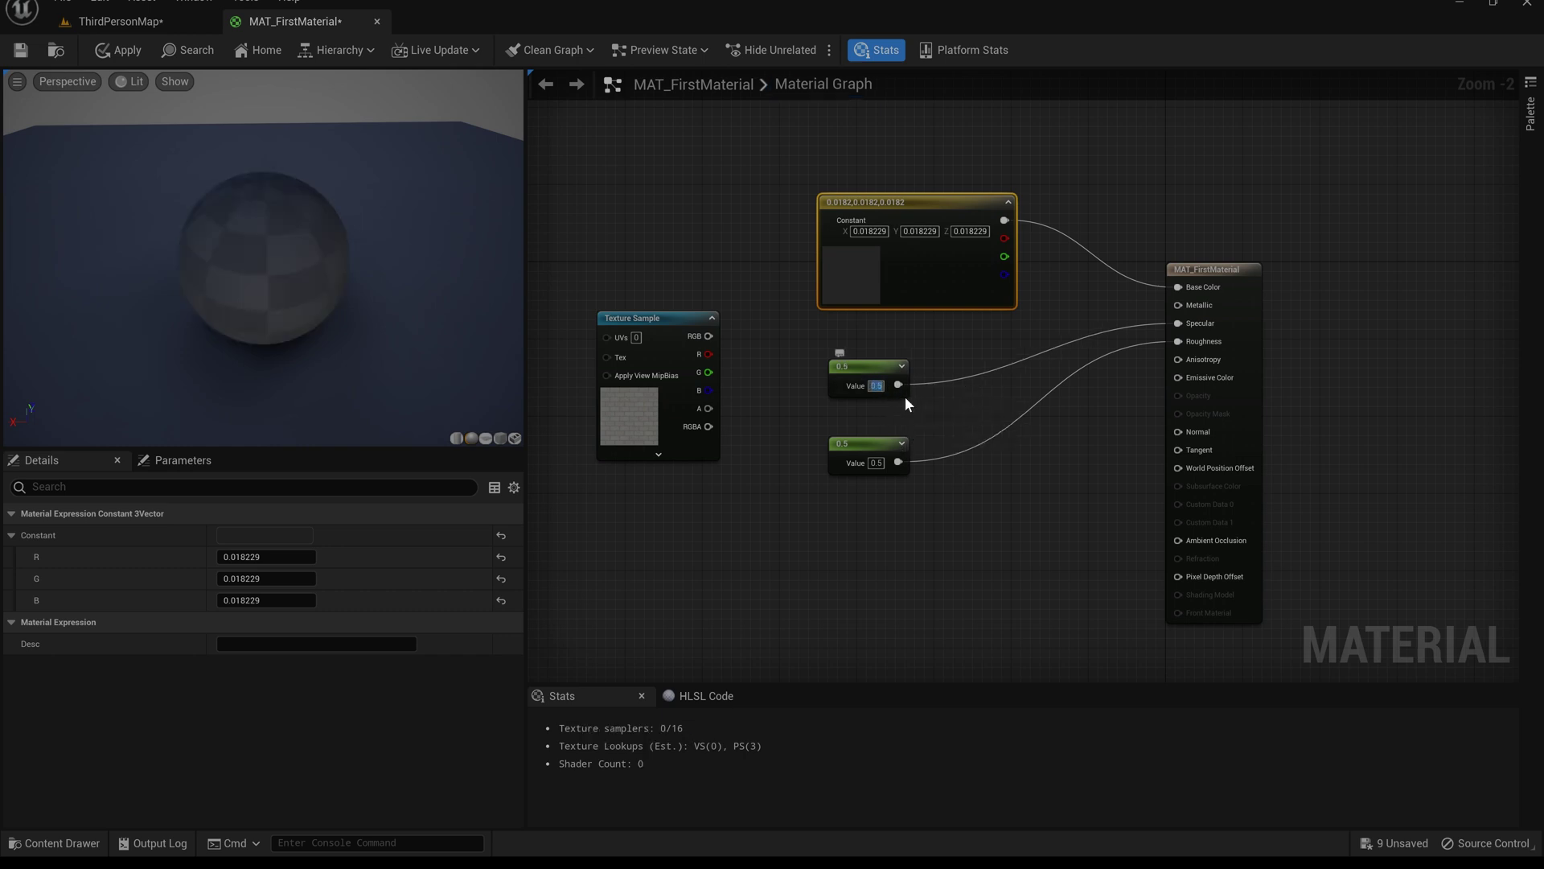
Inspect the preview sphere's highlight up close and set the Constant feeding Roughness to 0.2.
{"action": "scroll", "coordinate": [292, 281], "scroll_direction": "up", "scroll_amount": 5}
{"action": "scroll", "coordinate": [292, 282], "scroll_direction": "down", "scroll_amount": 1}
{"action": "left_click_drag", "start_coordinate": [267, 277], "coordinate": [286, 274]}
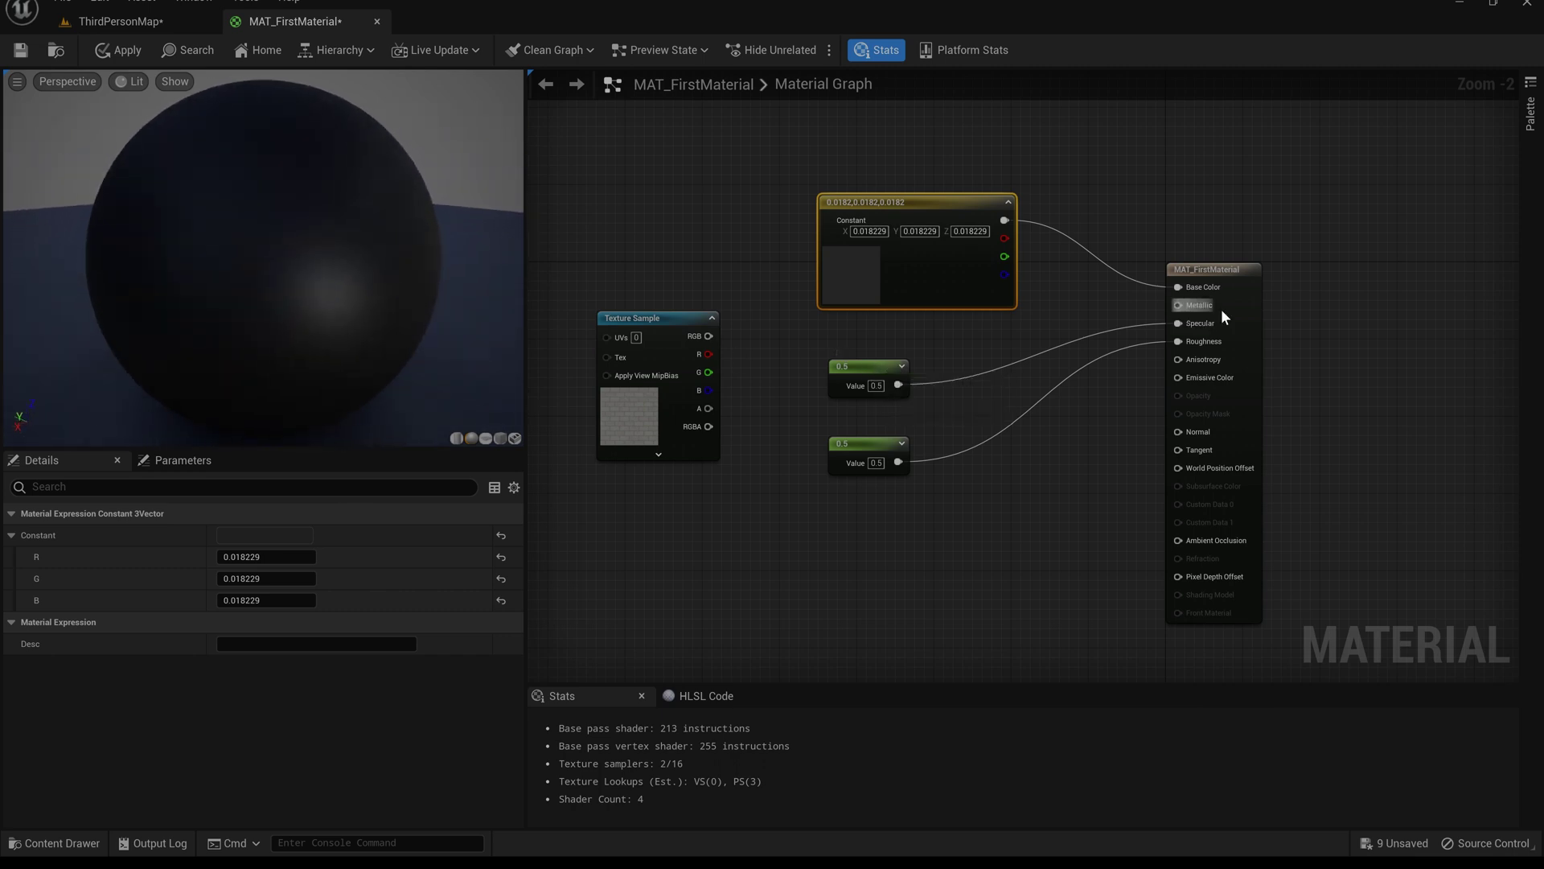
{"action": "left_click_drag", "start_coordinate": [1182, 322], "coordinate": [1179, 322]}
{"action": "left_click", "coordinate": [880, 463]}
{"action": "type", "text": "0.2"}
{"action": "key", "text": "Return"}
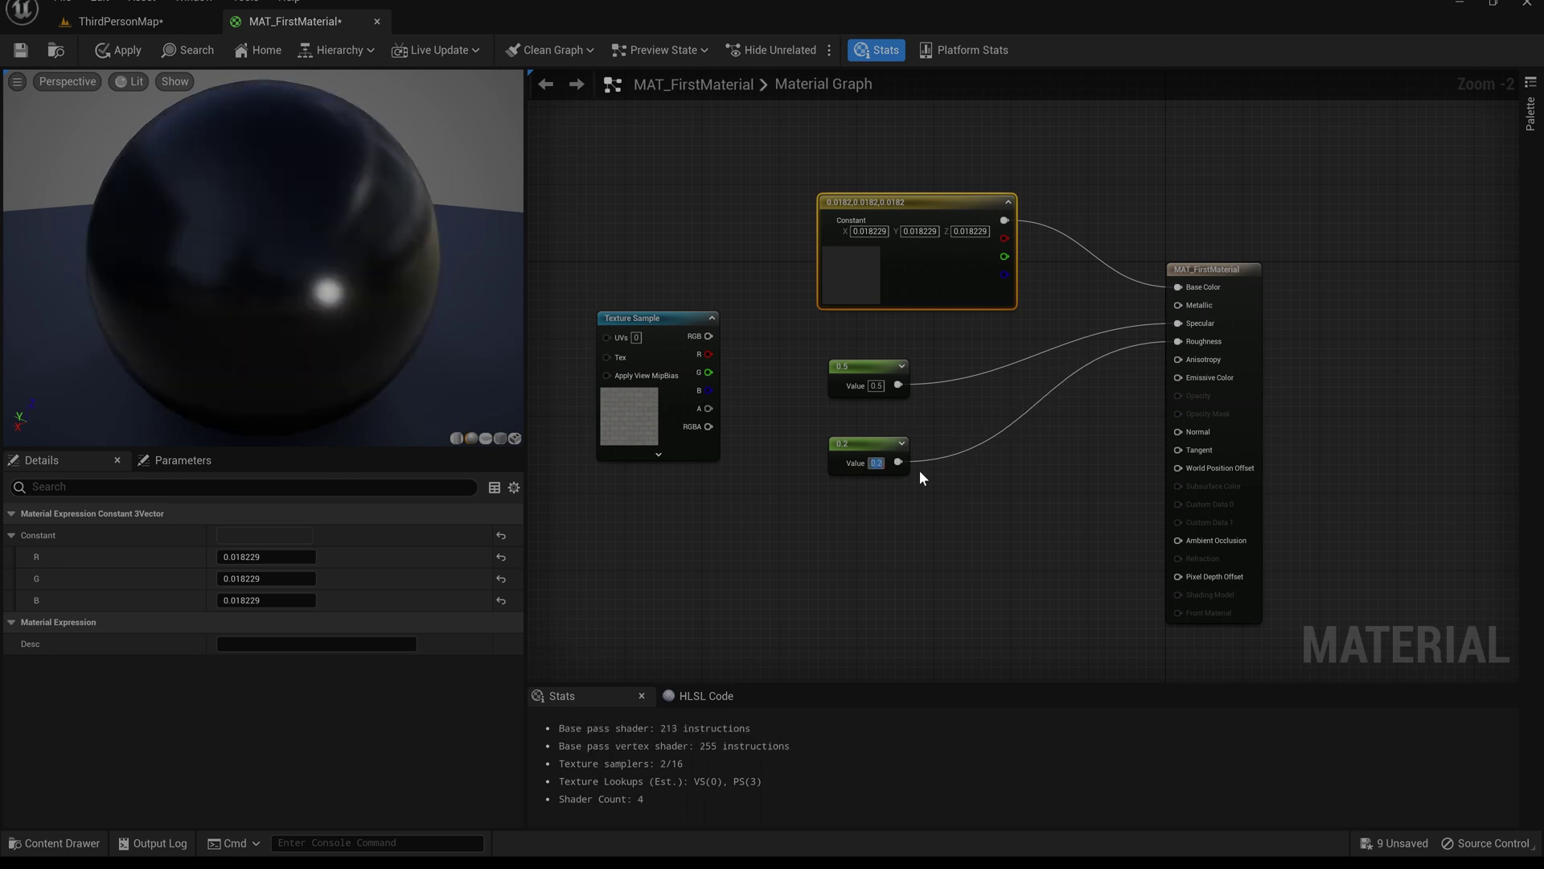
{"action": "mouse_move", "coordinate": [345, 336]}
{"action": "right_mouse_down"}
{"action": "mouse_move", "coordinate": [345, 297]}
{"action": "mouse_move", "coordinate": [345, 366]}
{"action": "right_mouse_up"}
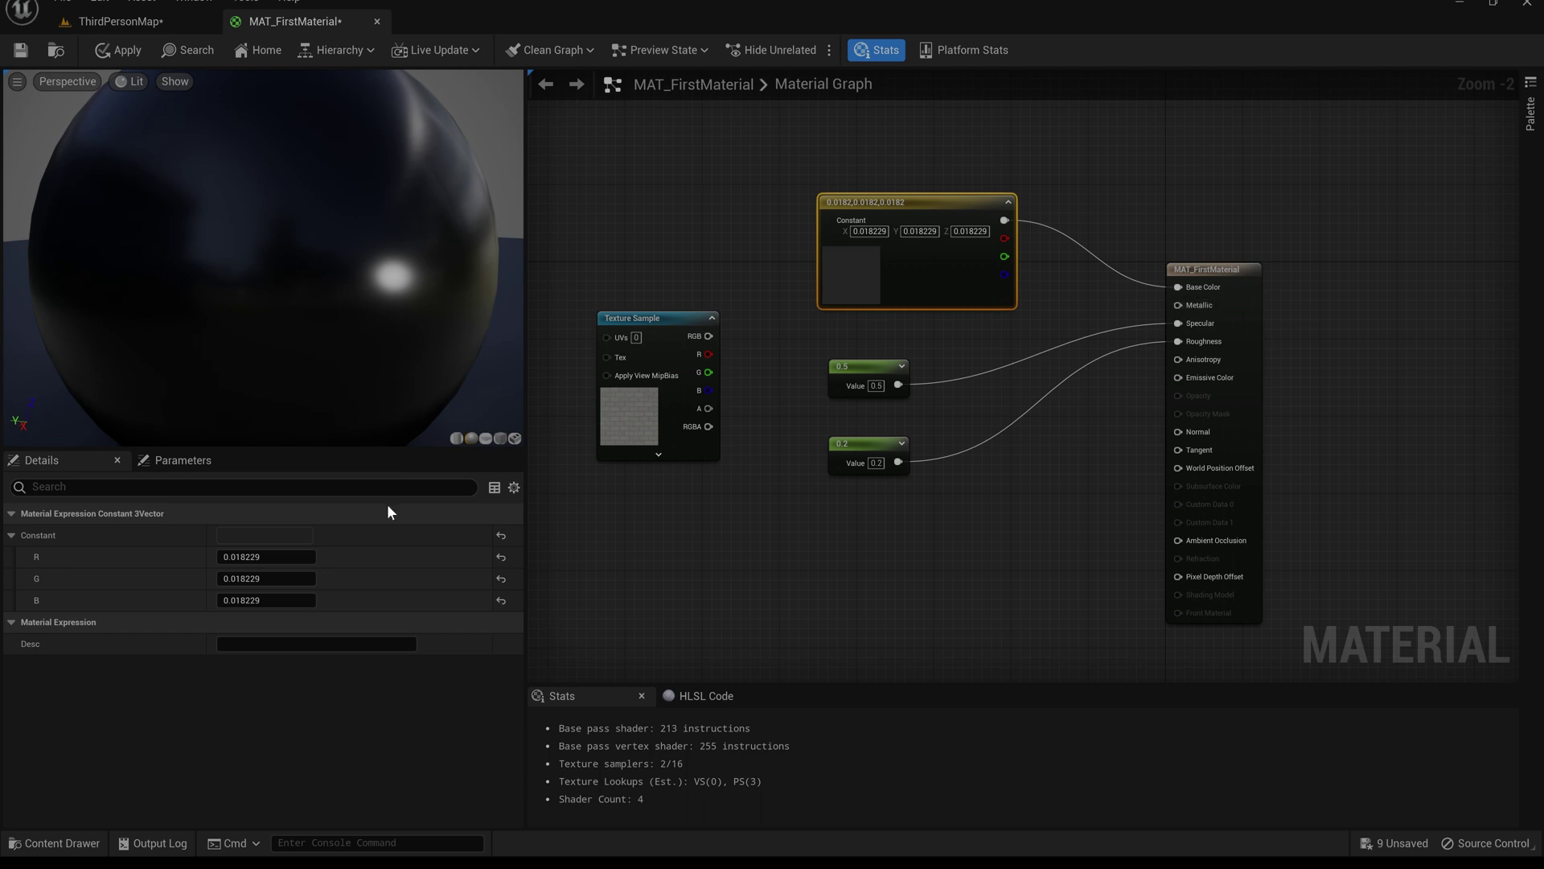
Set the Constant3Vector colour to bright magenta with R 1.0, G 0.0 and B 0.917938.
{"action": "left_click", "coordinate": [281, 535]}
{"action": "left_click_drag", "start_coordinate": [411, 534], "coordinate": [427, 499]}
{"action": "left_click_drag", "start_coordinate": [513, 519], "coordinate": [524, 488]}
{"action": "left_click", "coordinate": [518, 833]}
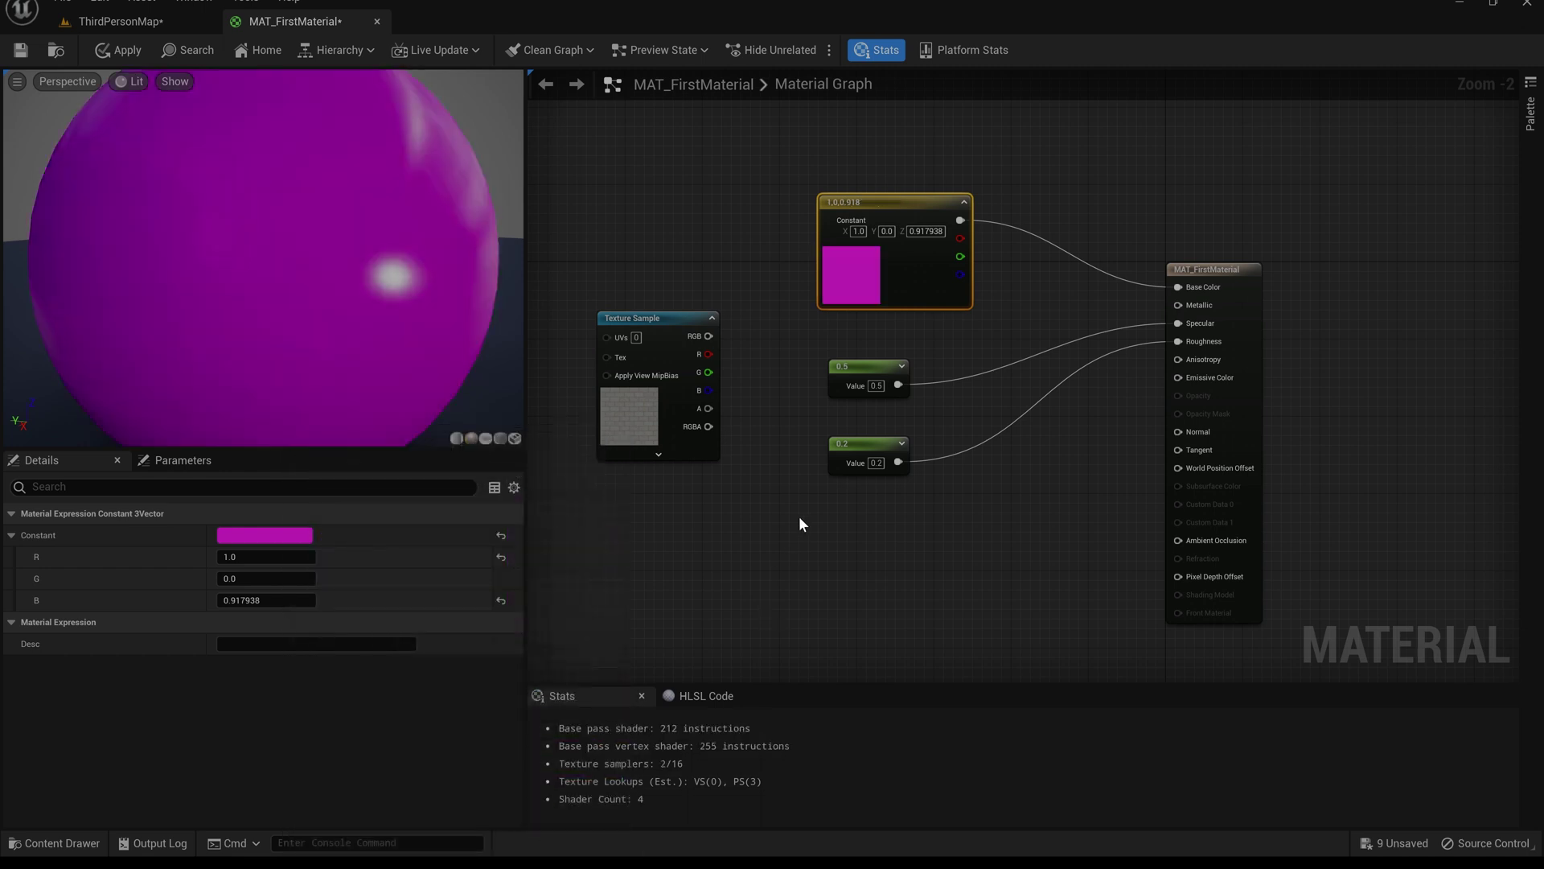
Apply the magenta material changes and examine the sphere in ThirdPersonMap up close.
{"action": "left_click", "coordinate": [132, 50]}
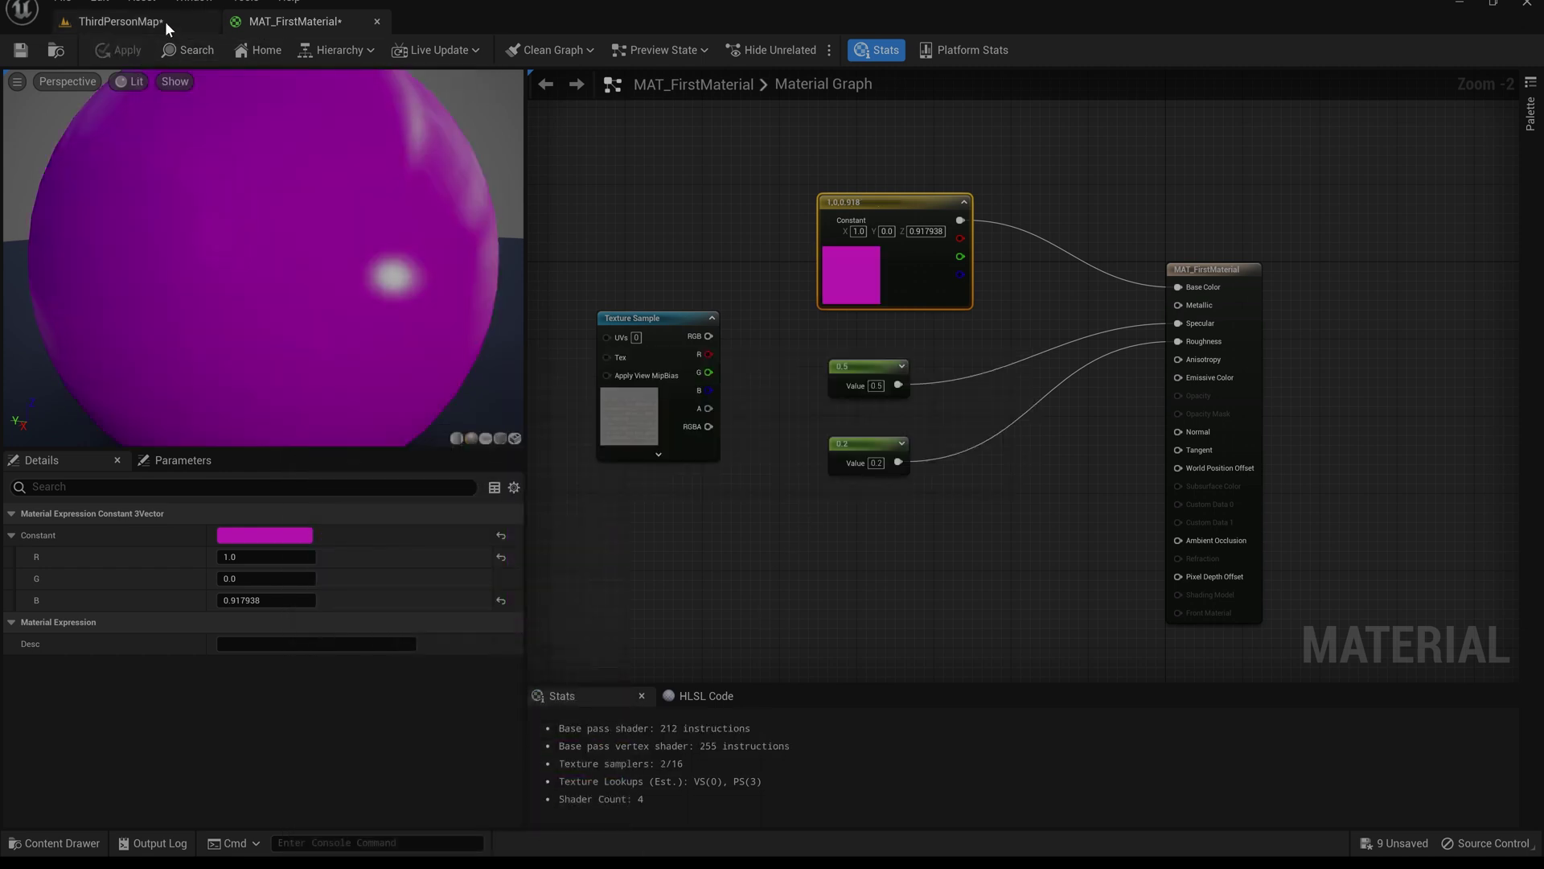
{"action": "left_click", "coordinate": [166, 21]}
{"action": "right_click_drag", "start_coordinate": [746, 305], "coordinate": [431, 99]}
{"action": "key", "text": "w"}
{"action": "key", "text": "s"}
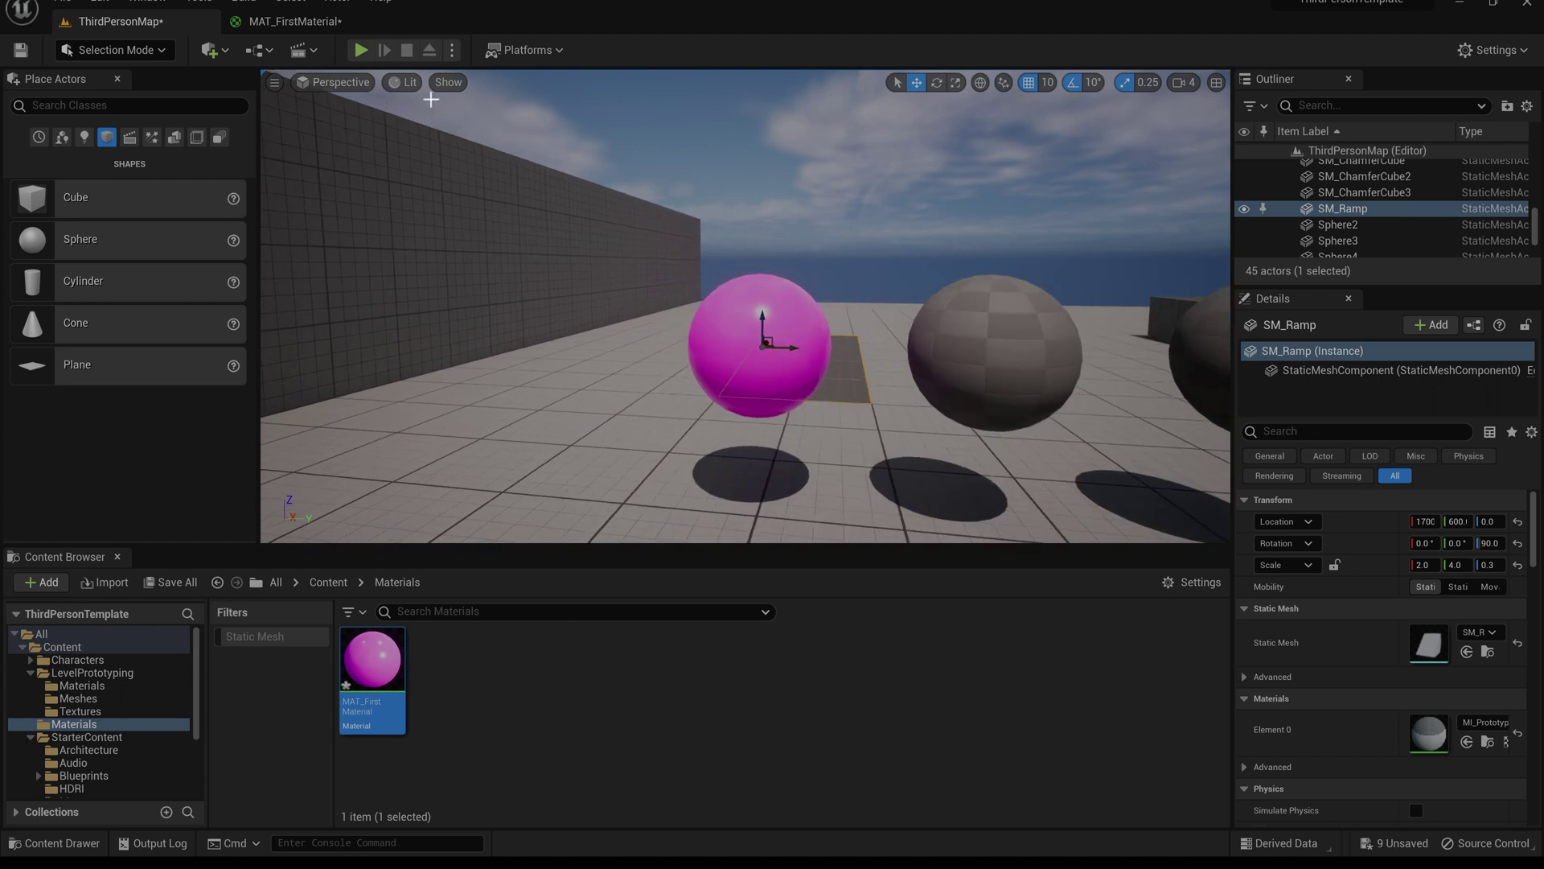
In MAT_FirstMaterial, move the Constant3Vector node higher and disconnect it and both Constants from the material's inputs.
{"action": "left_click", "coordinate": [292, 22]}
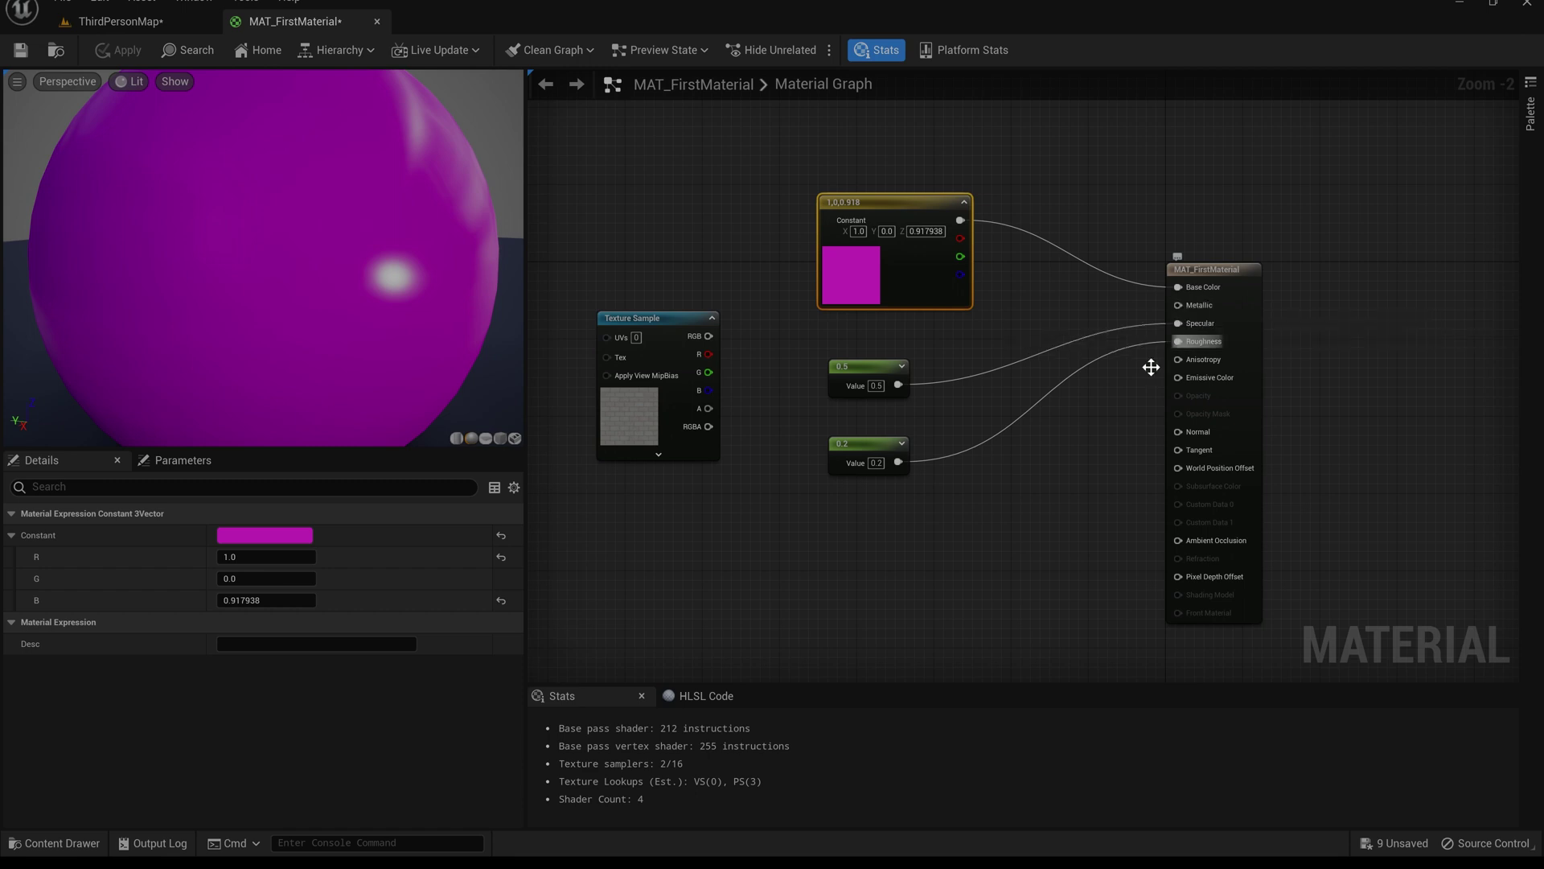
{"action": "scroll", "coordinate": [761, 423], "scroll_direction": "down", "scroll_amount": 2}
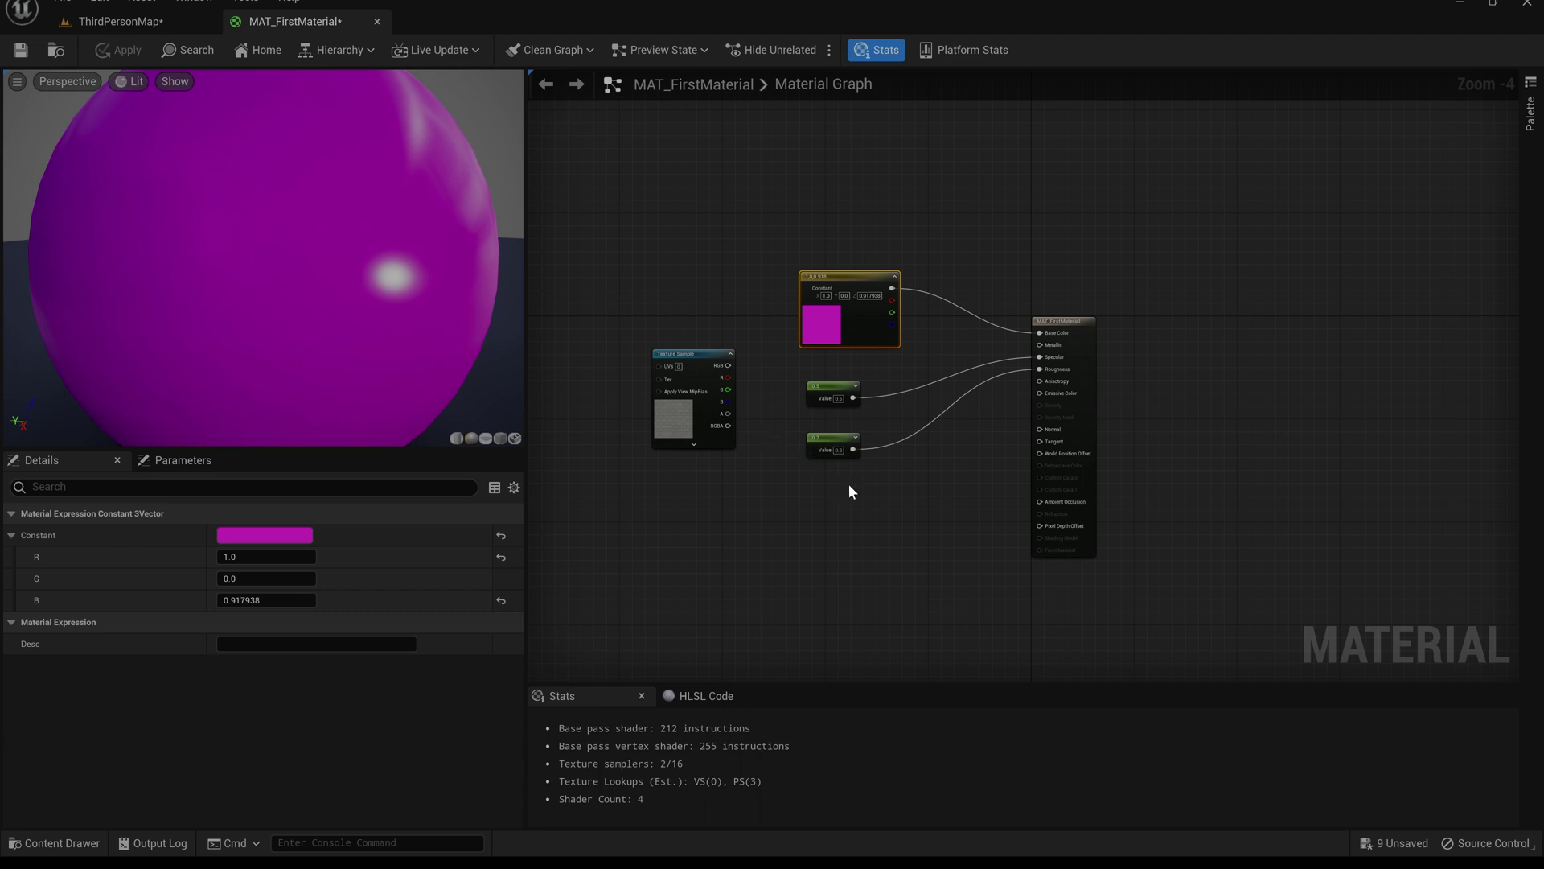
{"action": "left_click_drag", "start_coordinate": [872, 319], "coordinate": [872, 236]}
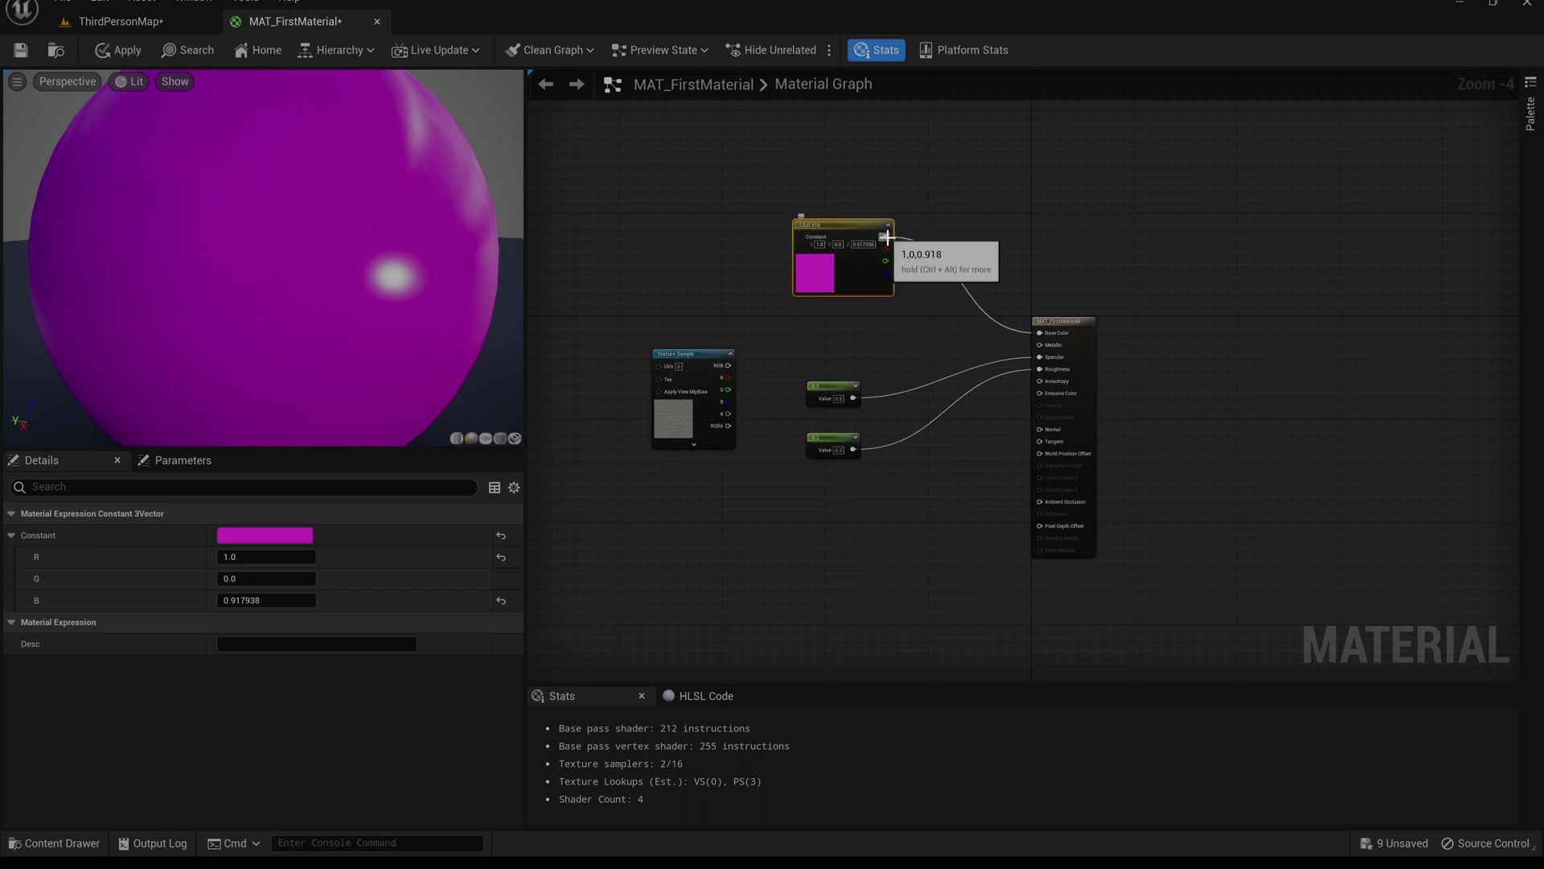
{"action": "left_click", "coordinate": [886, 238], "text": "alt"}
{"action": "left_click_drag", "start_coordinate": [860, 278], "coordinate": [852, 232]}
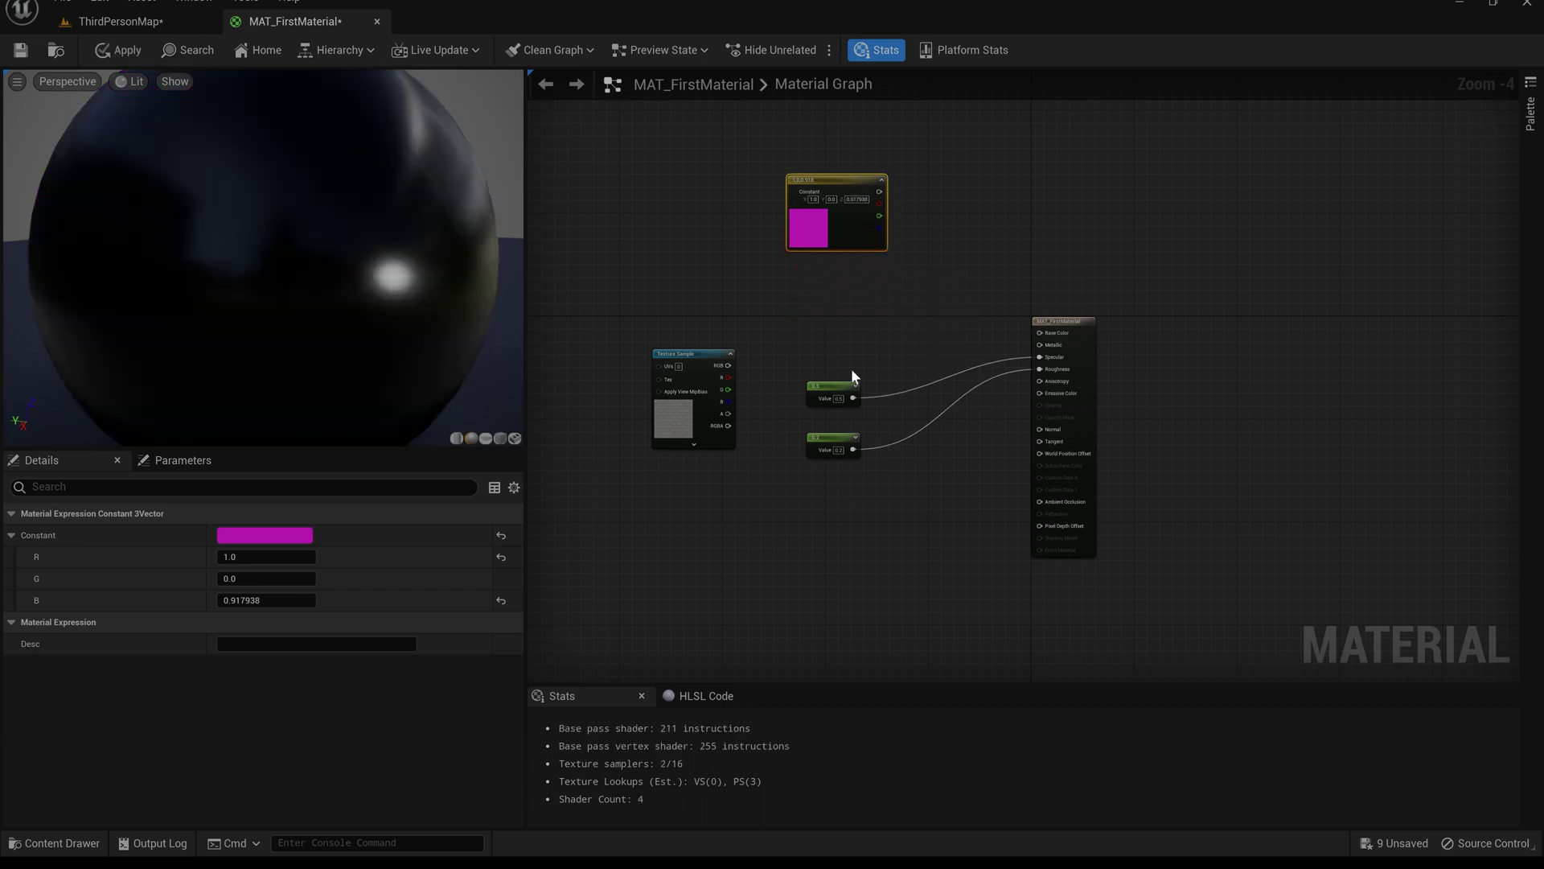
{"action": "left_click", "coordinate": [853, 398], "text": "alt"}
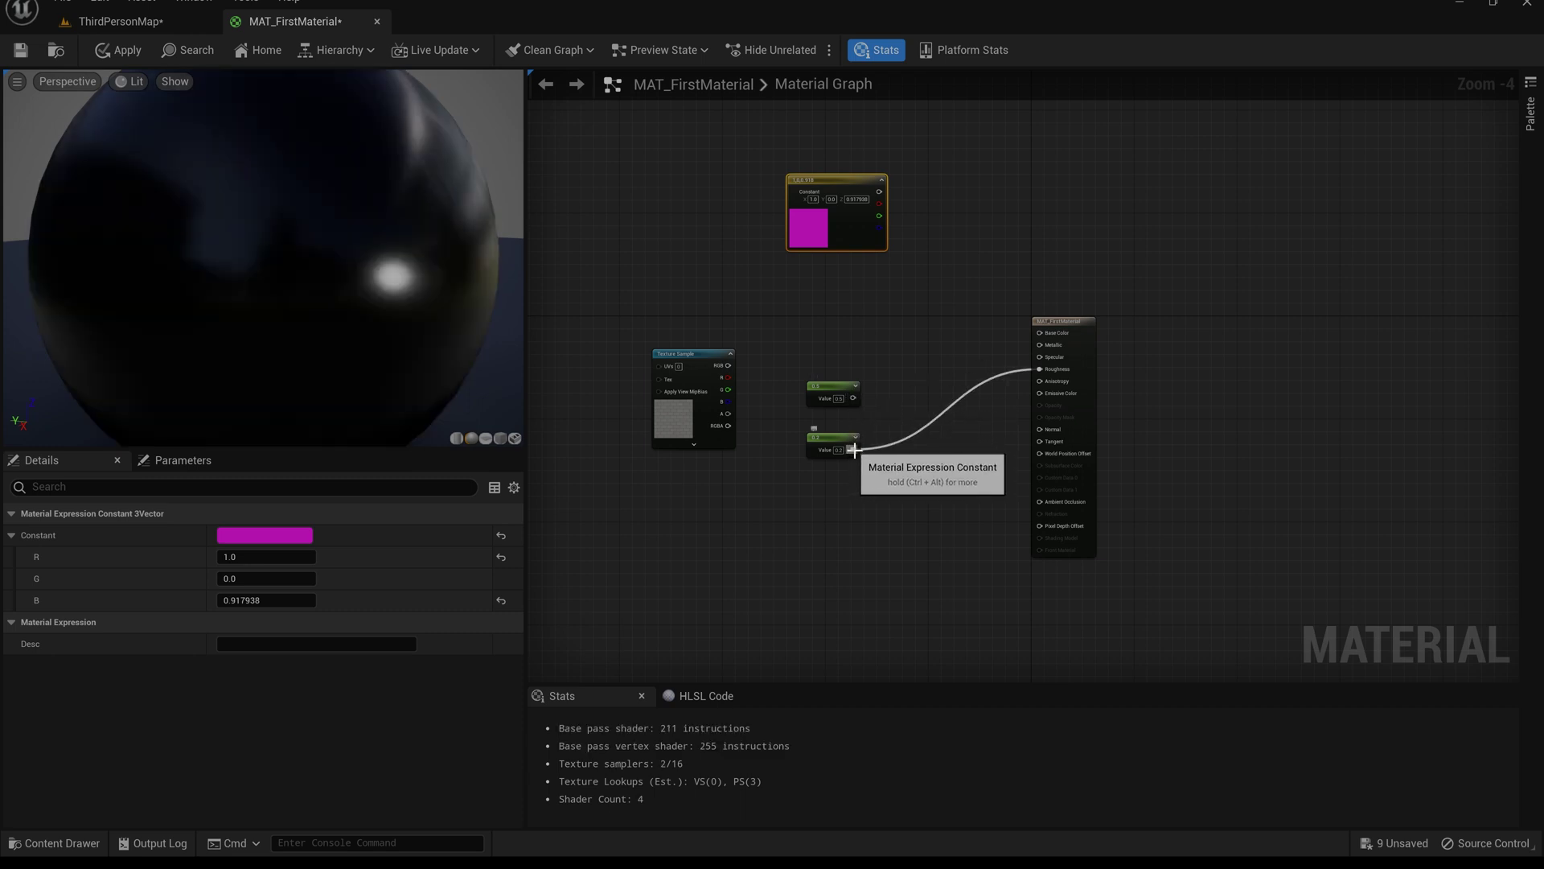
{"action": "left_click", "coordinate": [853, 449], "text": "alt"}
Connect the Texture Sample's RGB output to Base Color and move the two Constants aside, to the left of it.
{"action": "left_click_drag", "start_coordinate": [707, 371], "coordinate": [1039, 331]}
{"action": "right_click_drag", "start_coordinate": [880, 437], "coordinate": [917, 475]}
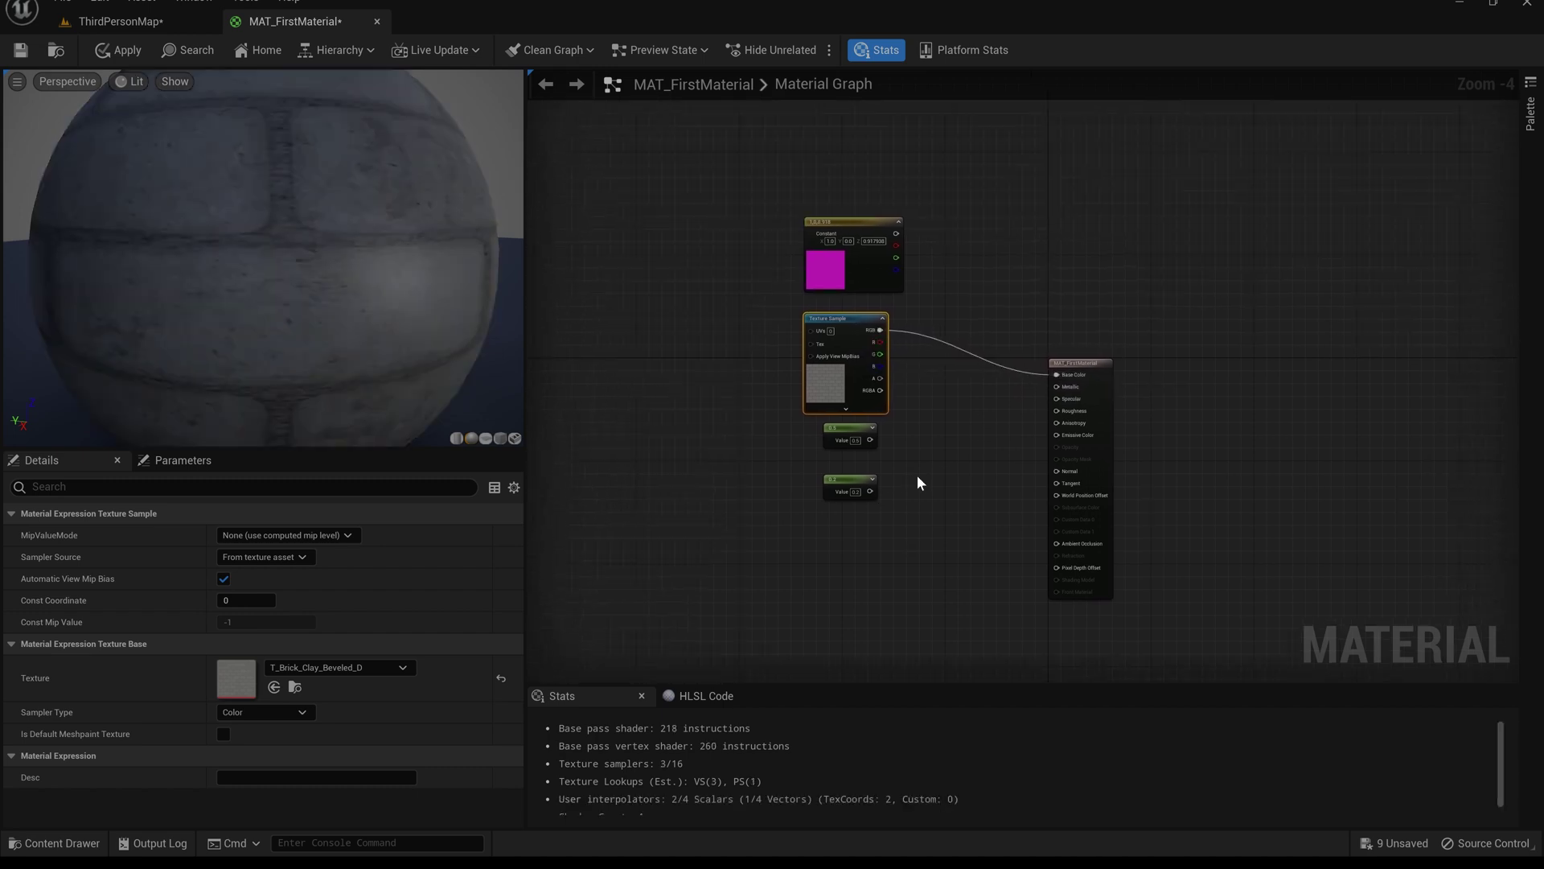
{"action": "scroll", "coordinate": [917, 478], "scroll_direction": "up", "scroll_amount": 1}
{"action": "left_click_drag", "start_coordinate": [760, 381], "coordinate": [643, 437]}
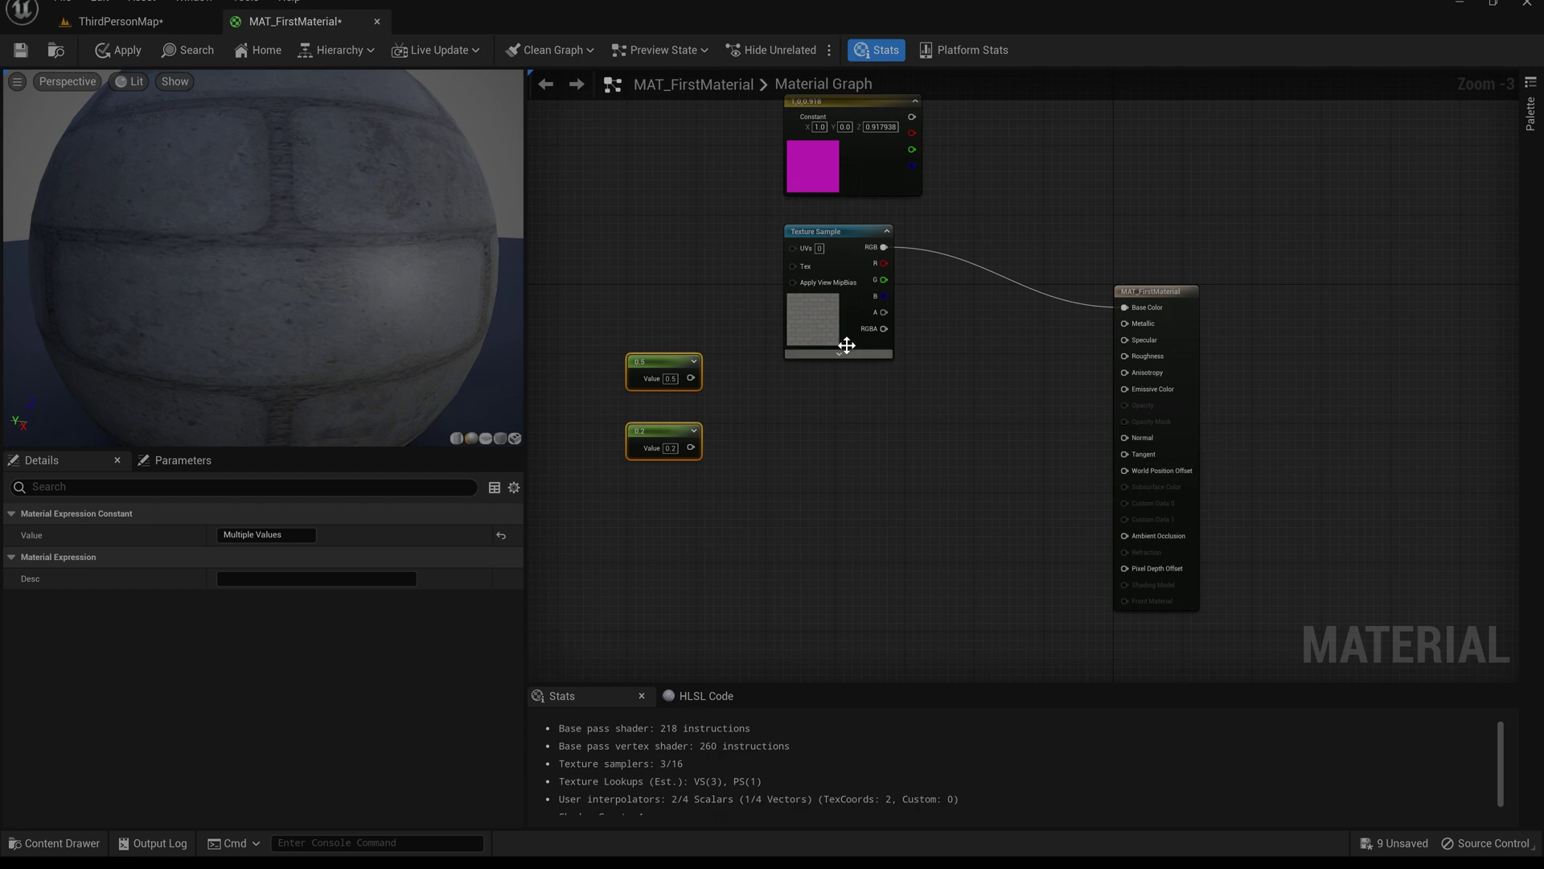
Add a second Texture Sample beneath the first and assign it the T_Brick_Clay_Beveled_N normal texture.
{"action": "left_click", "coordinate": [842, 248]}
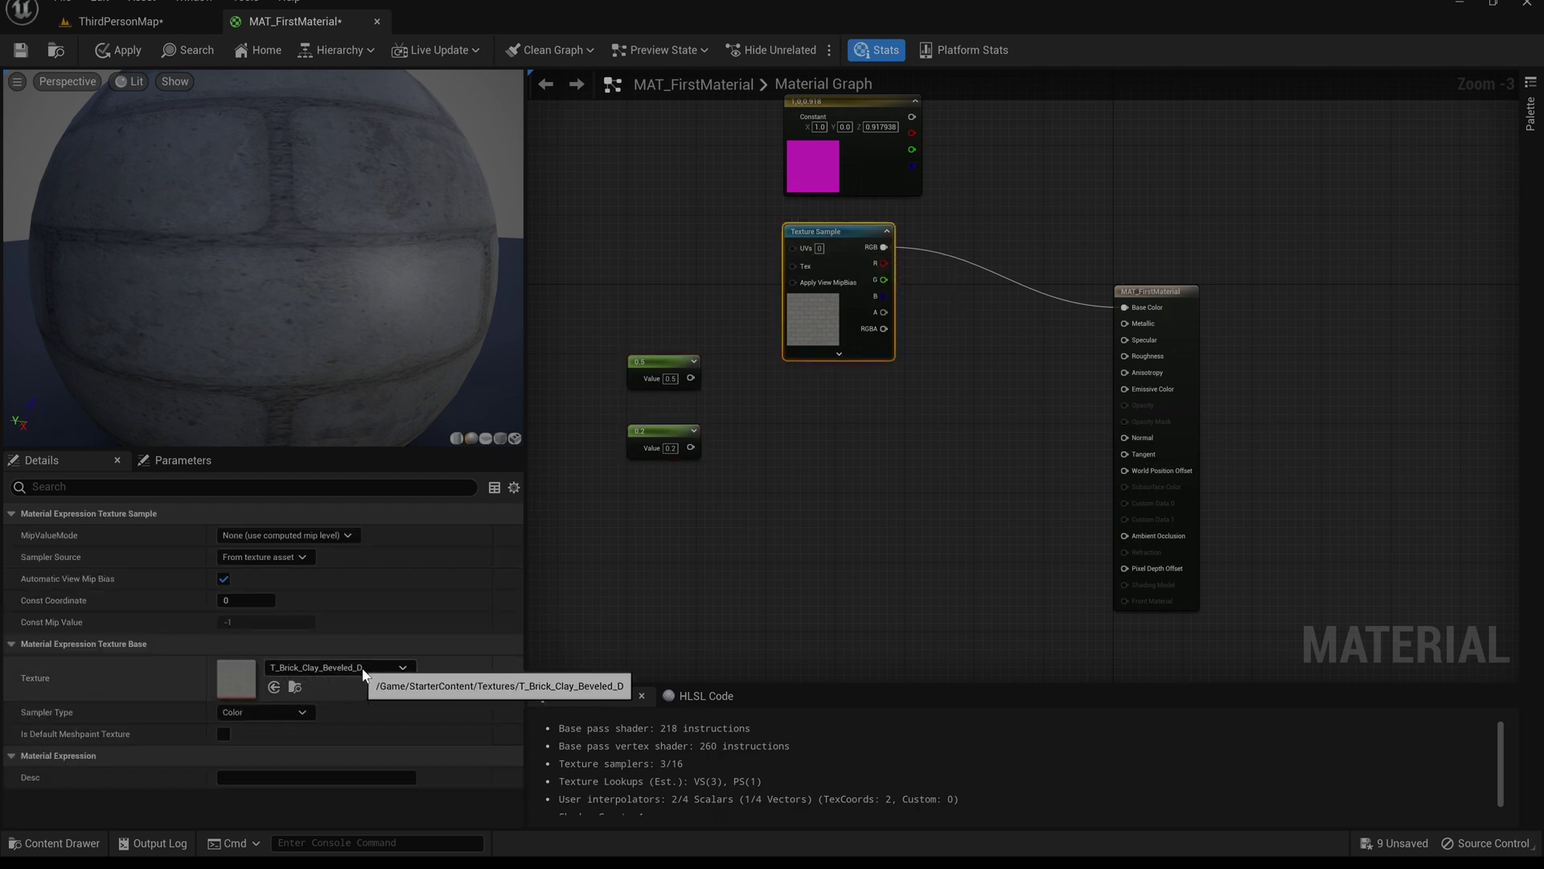
{"action": "left_click", "coordinate": [798, 479]}
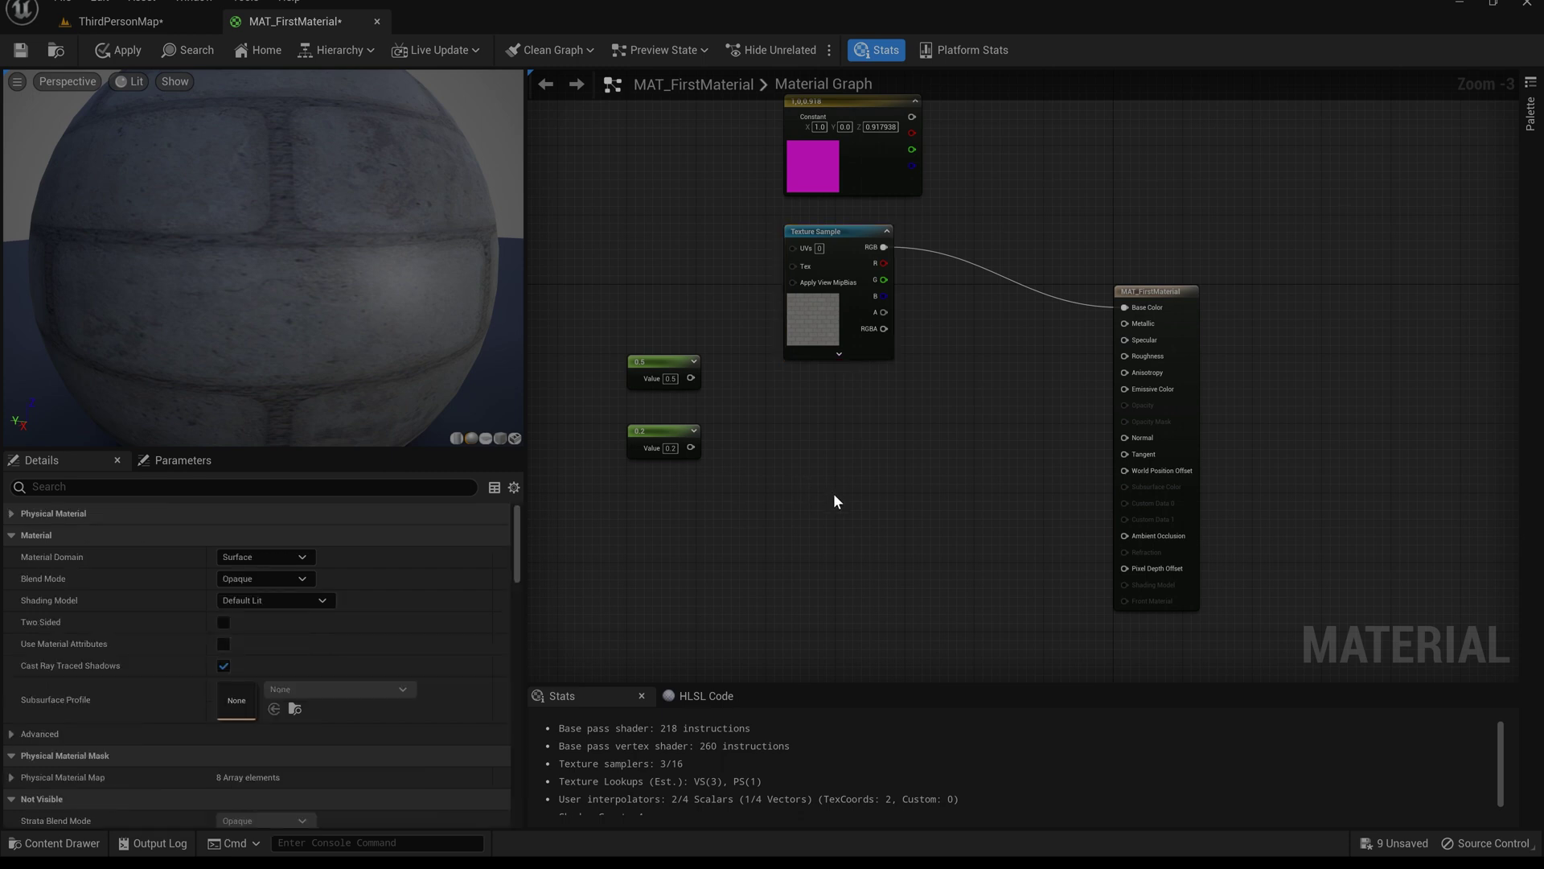
{"action": "left_click", "coordinate": [832, 492]}
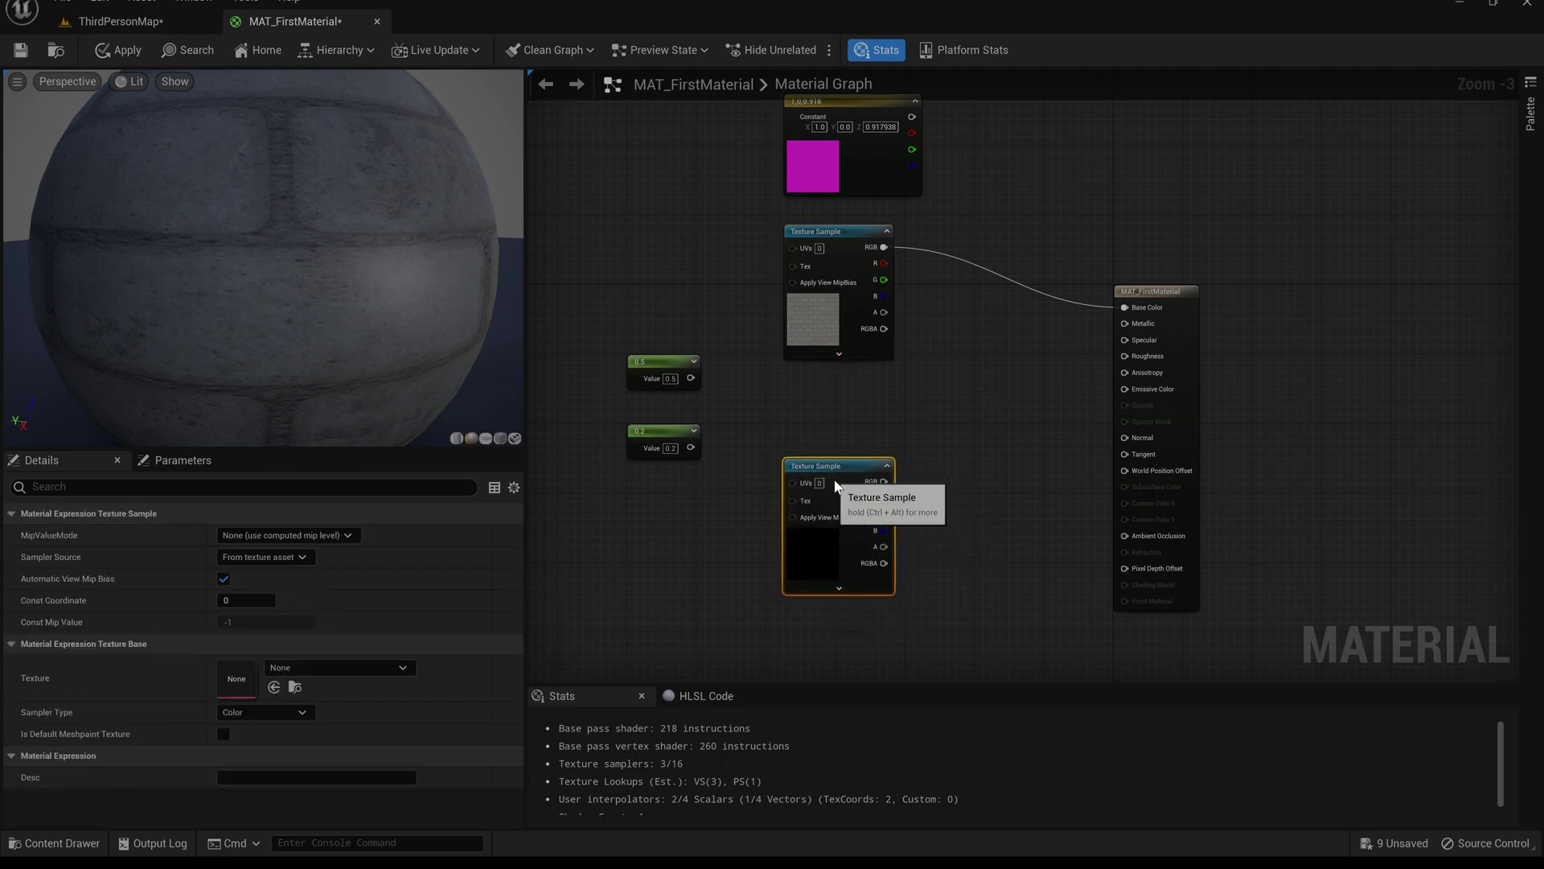
{"action": "left_click", "coordinate": [347, 674]}
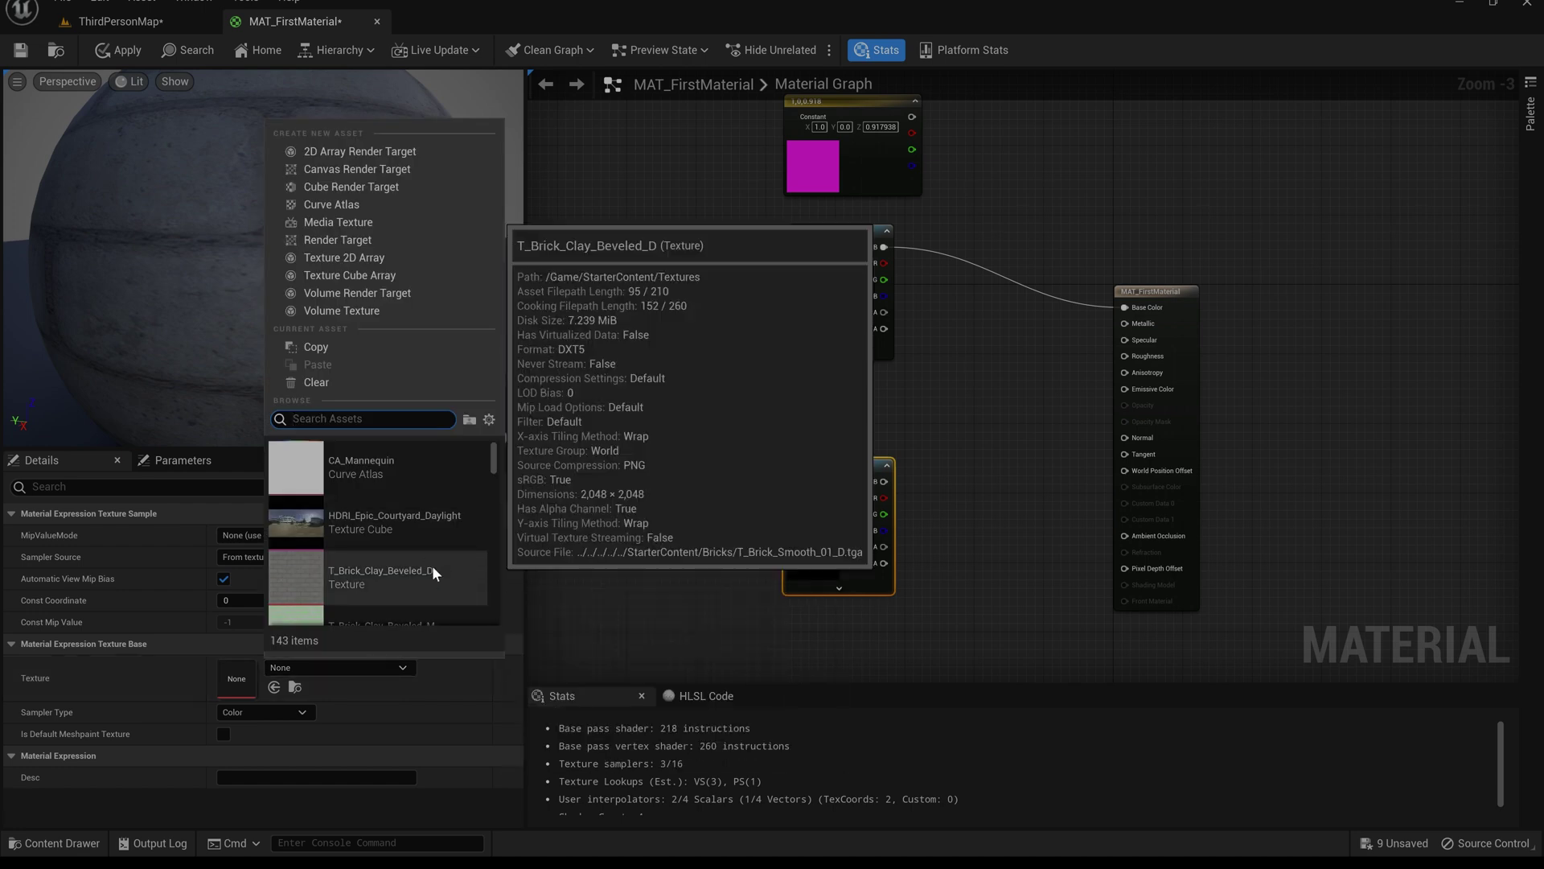
{"action": "scroll", "coordinate": [432, 566], "scroll_direction": "down", "scroll_amount": 3}
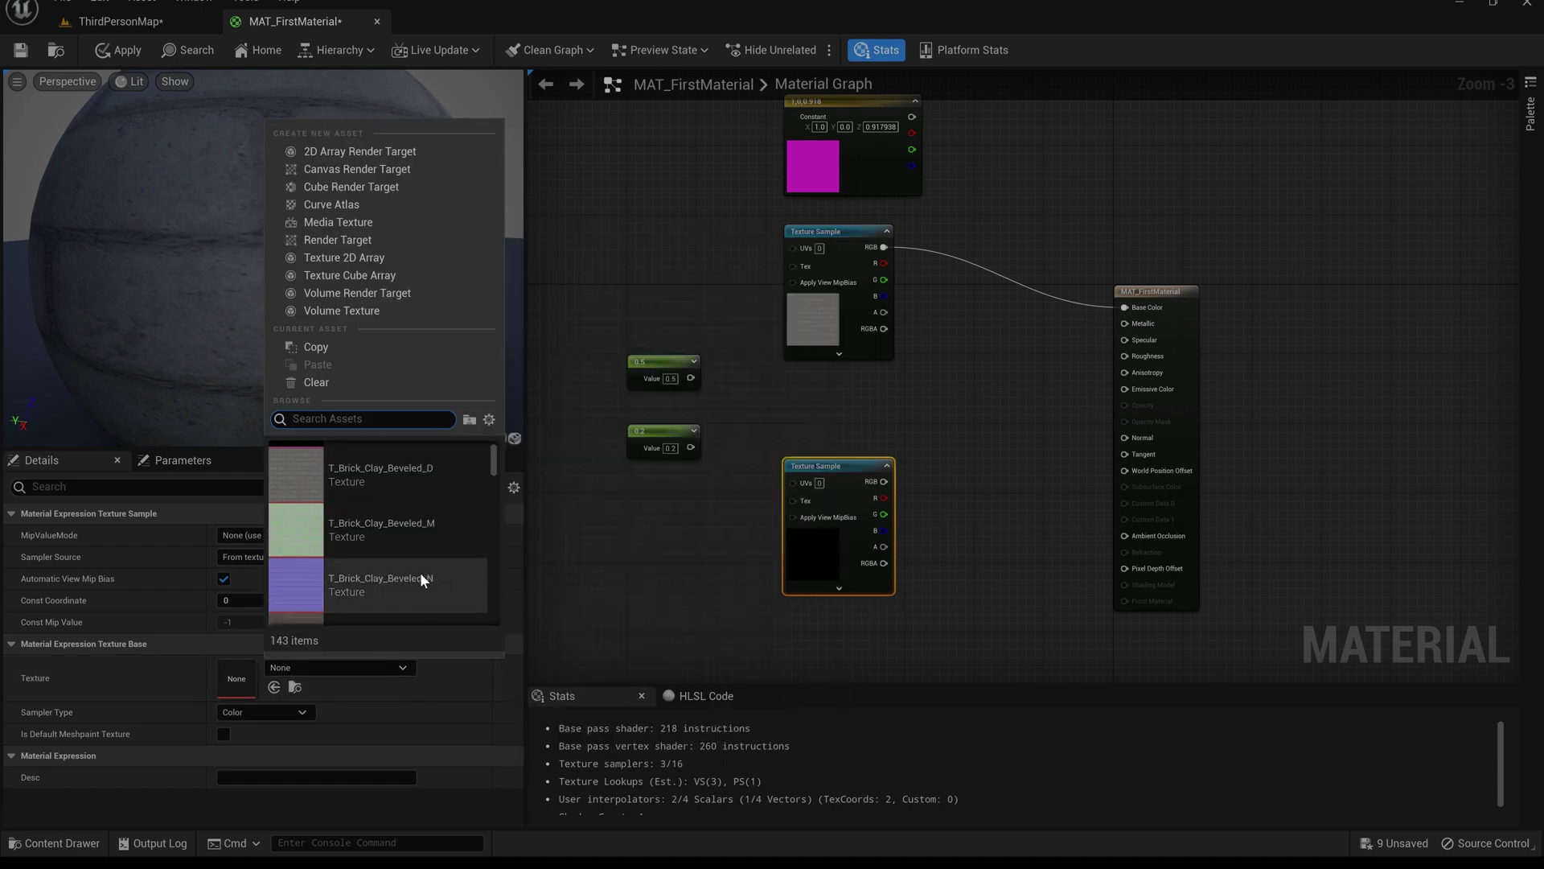
{"action": "left_click", "coordinate": [312, 581]}
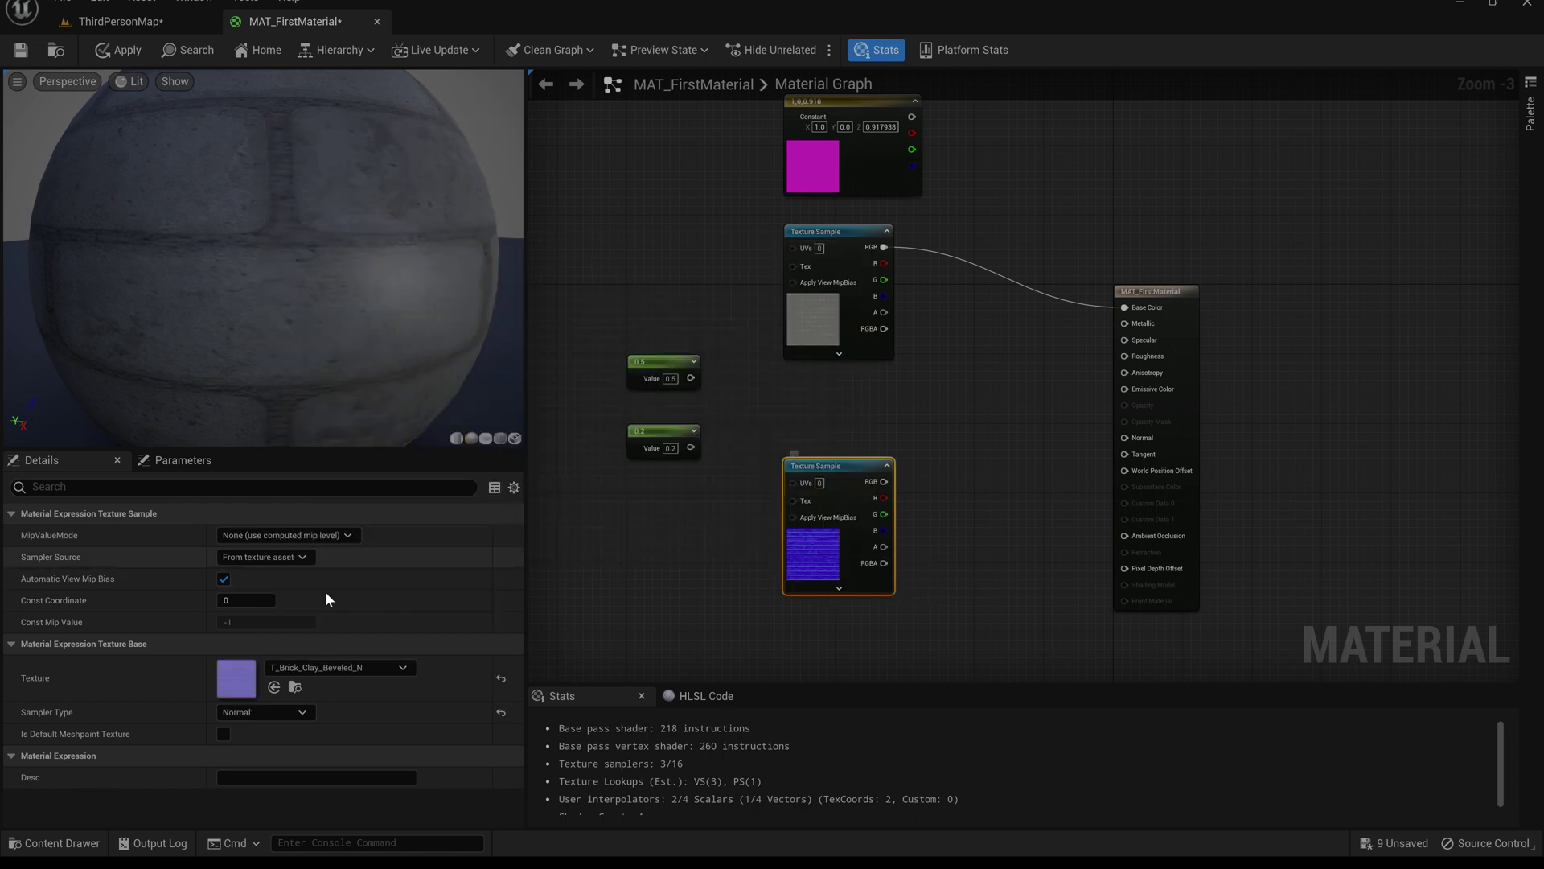
Locate T_Brick_Clay_Beveled_N among the project's assets and open it to examine the normal map.
{"action": "left_click", "coordinate": [295, 686]}
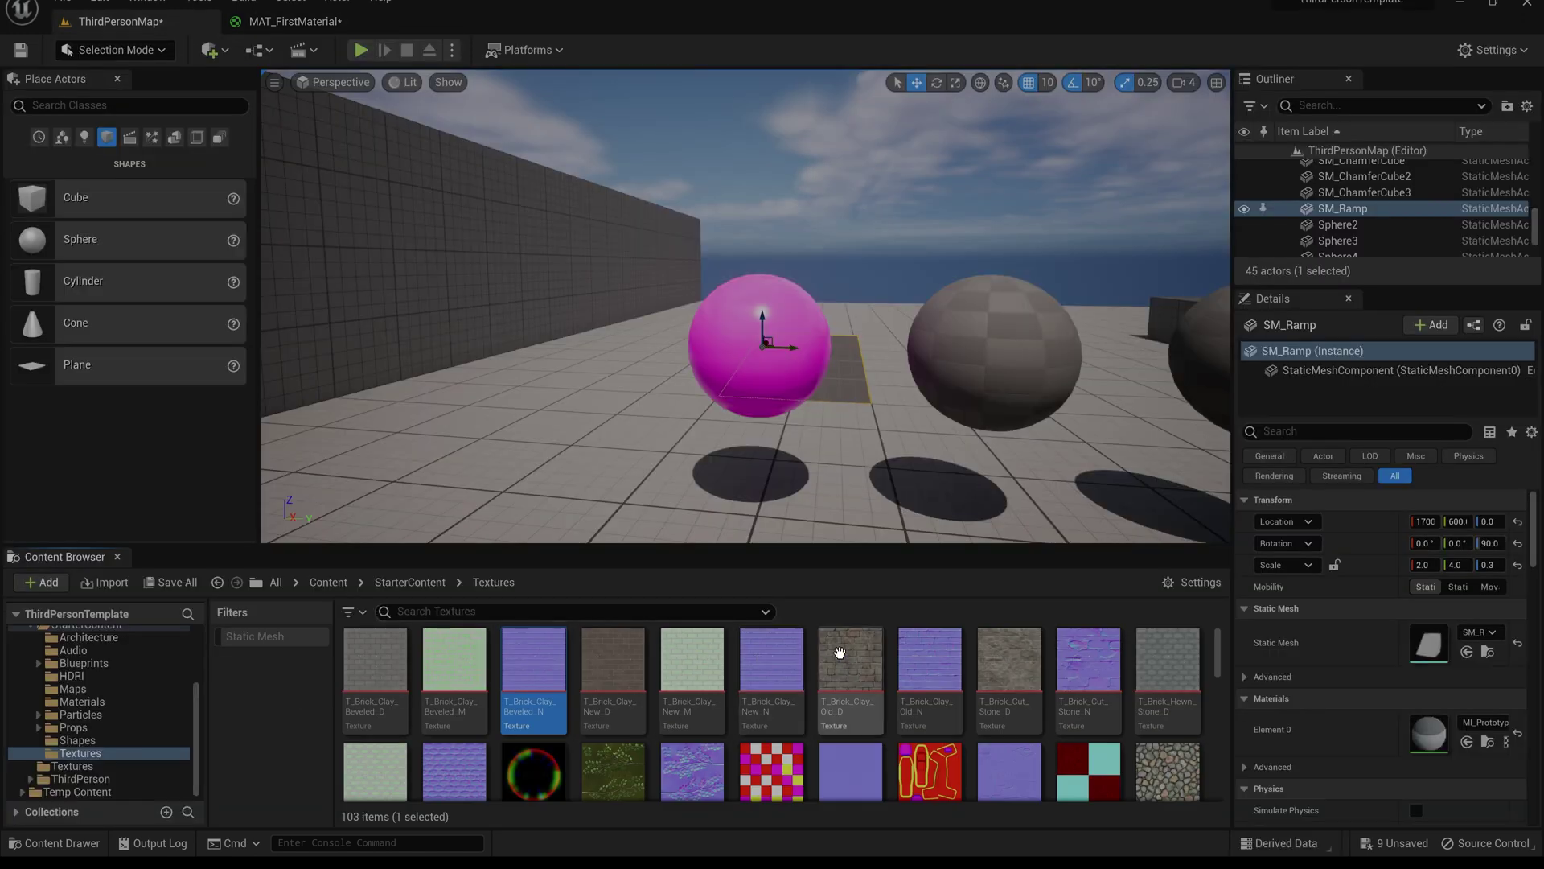
{"action": "double_click", "coordinate": [559, 649]}
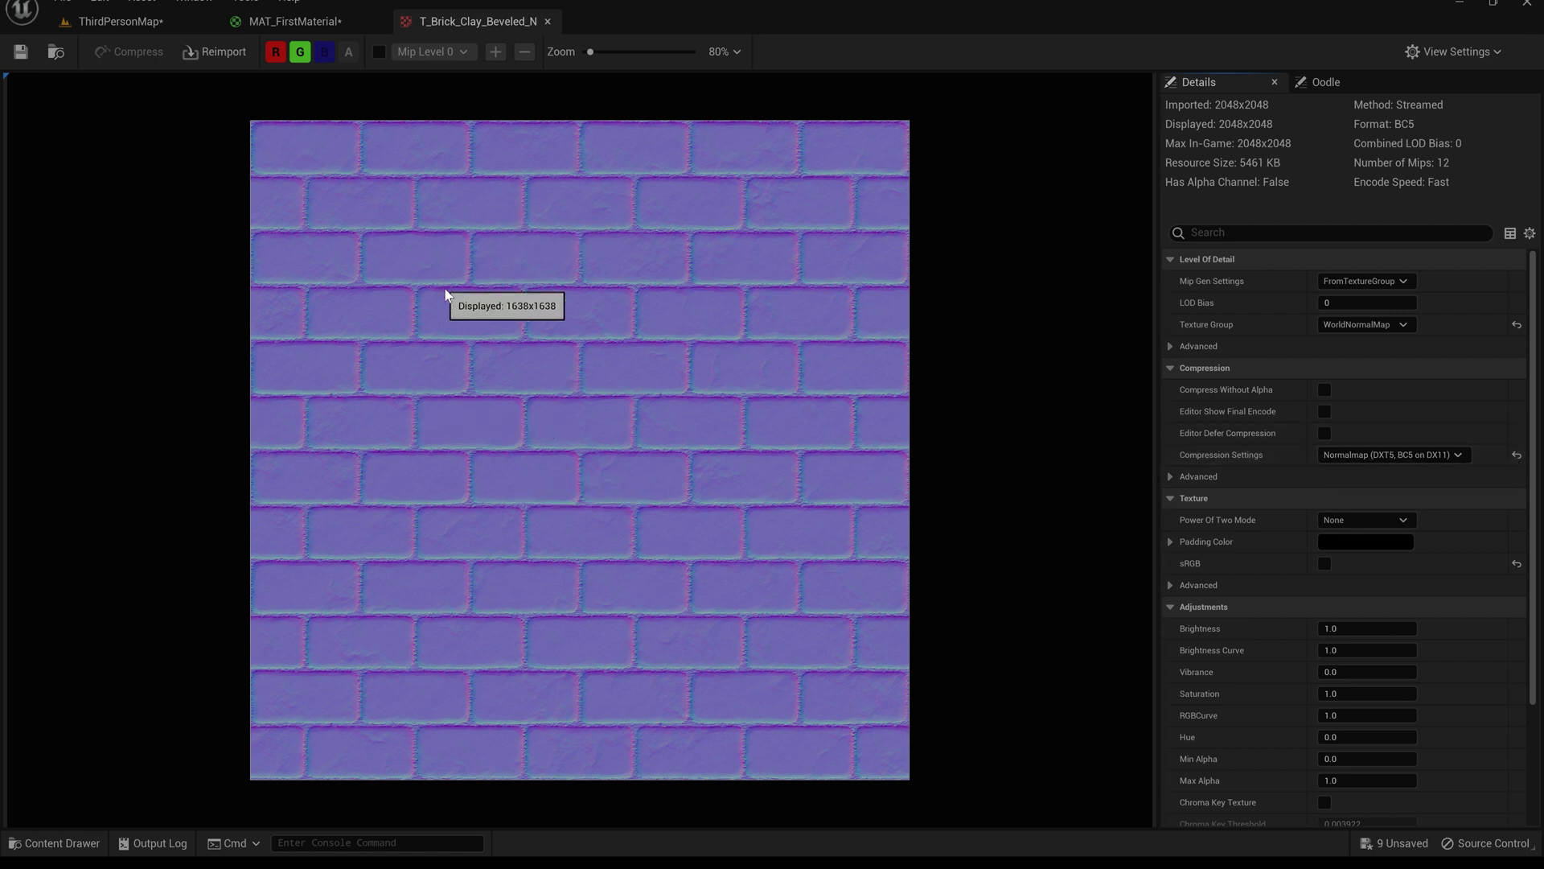
Return to MAT_FirstMaterial and connect the T_Brick_Clay_Beveled_N Texture Sample's RGB output to the material's Normal input.
{"action": "left_click", "coordinate": [302, 25]}
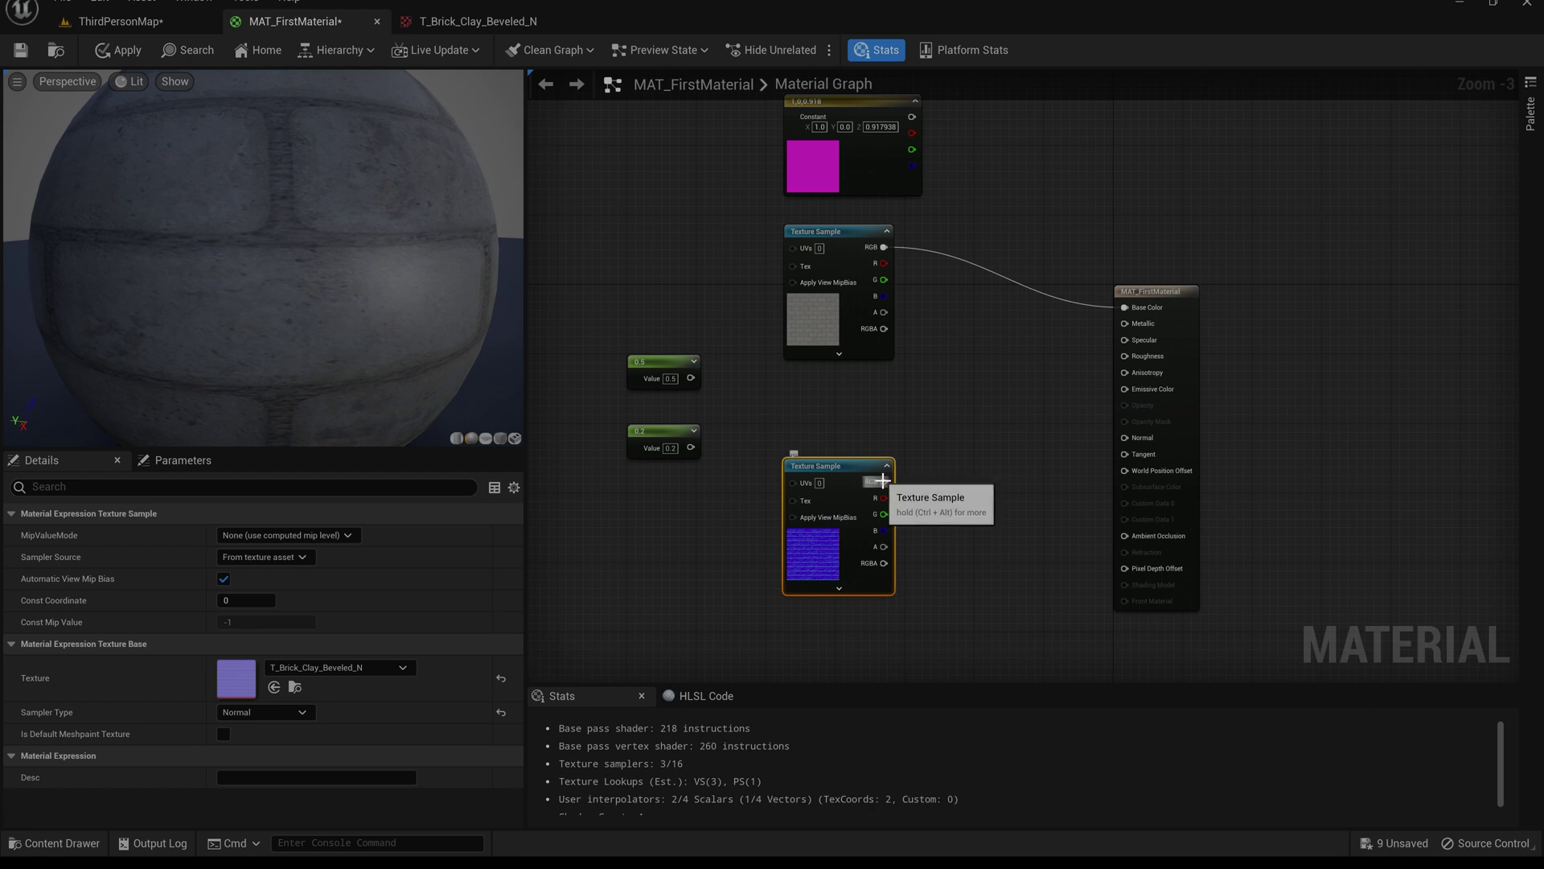
{"action": "left_click_drag", "start_coordinate": [884, 482], "coordinate": [1038, 465]}
{"action": "left_click", "coordinate": [969, 423]}
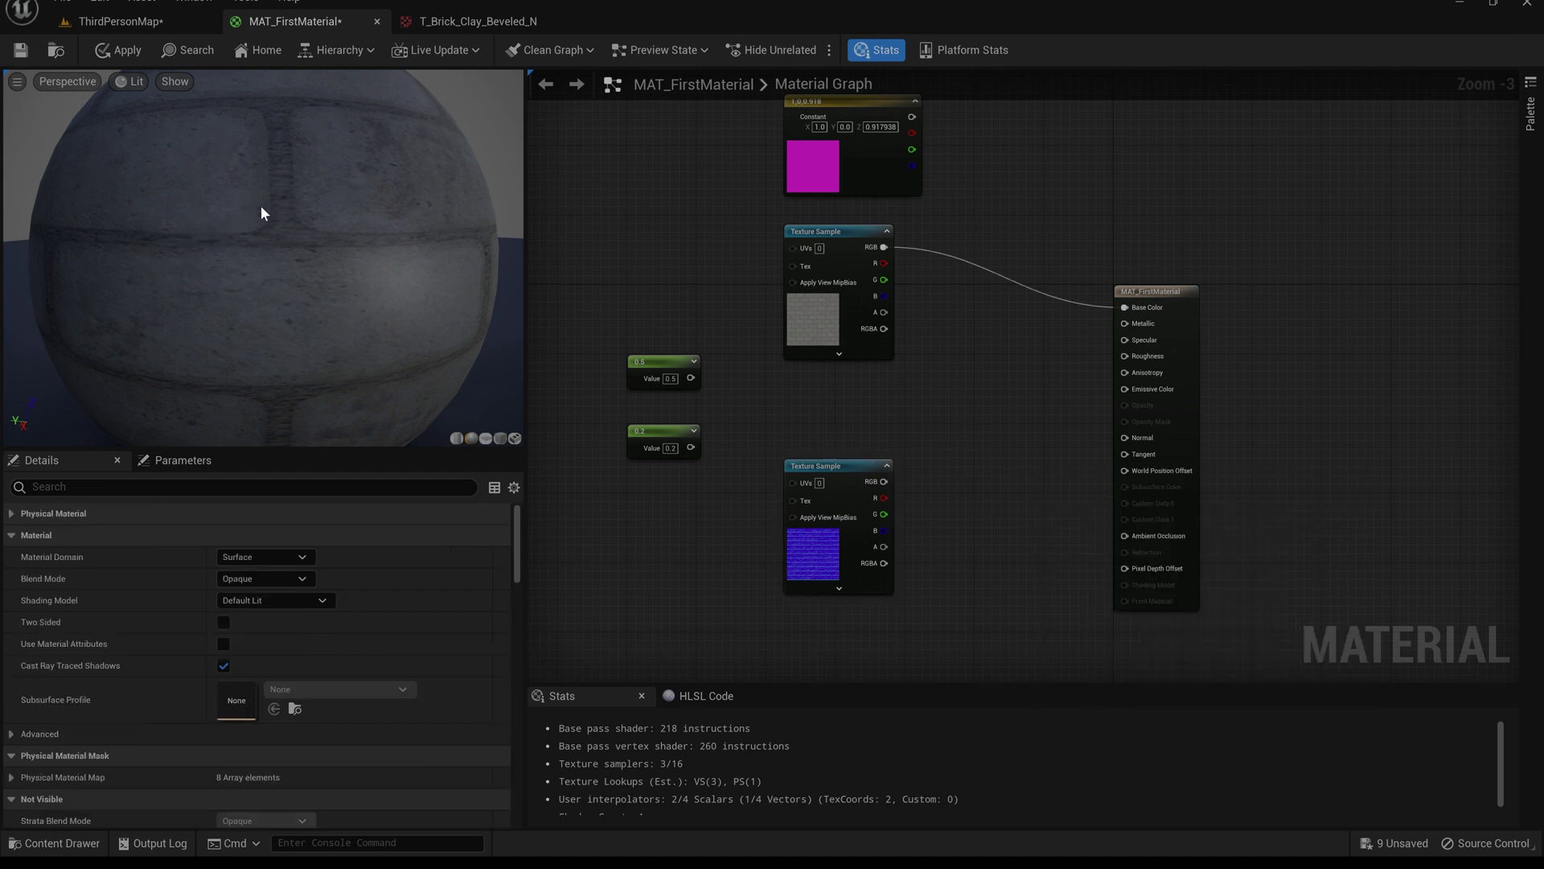
{"action": "left_click_drag", "start_coordinate": [884, 481], "coordinate": [1123, 437]}
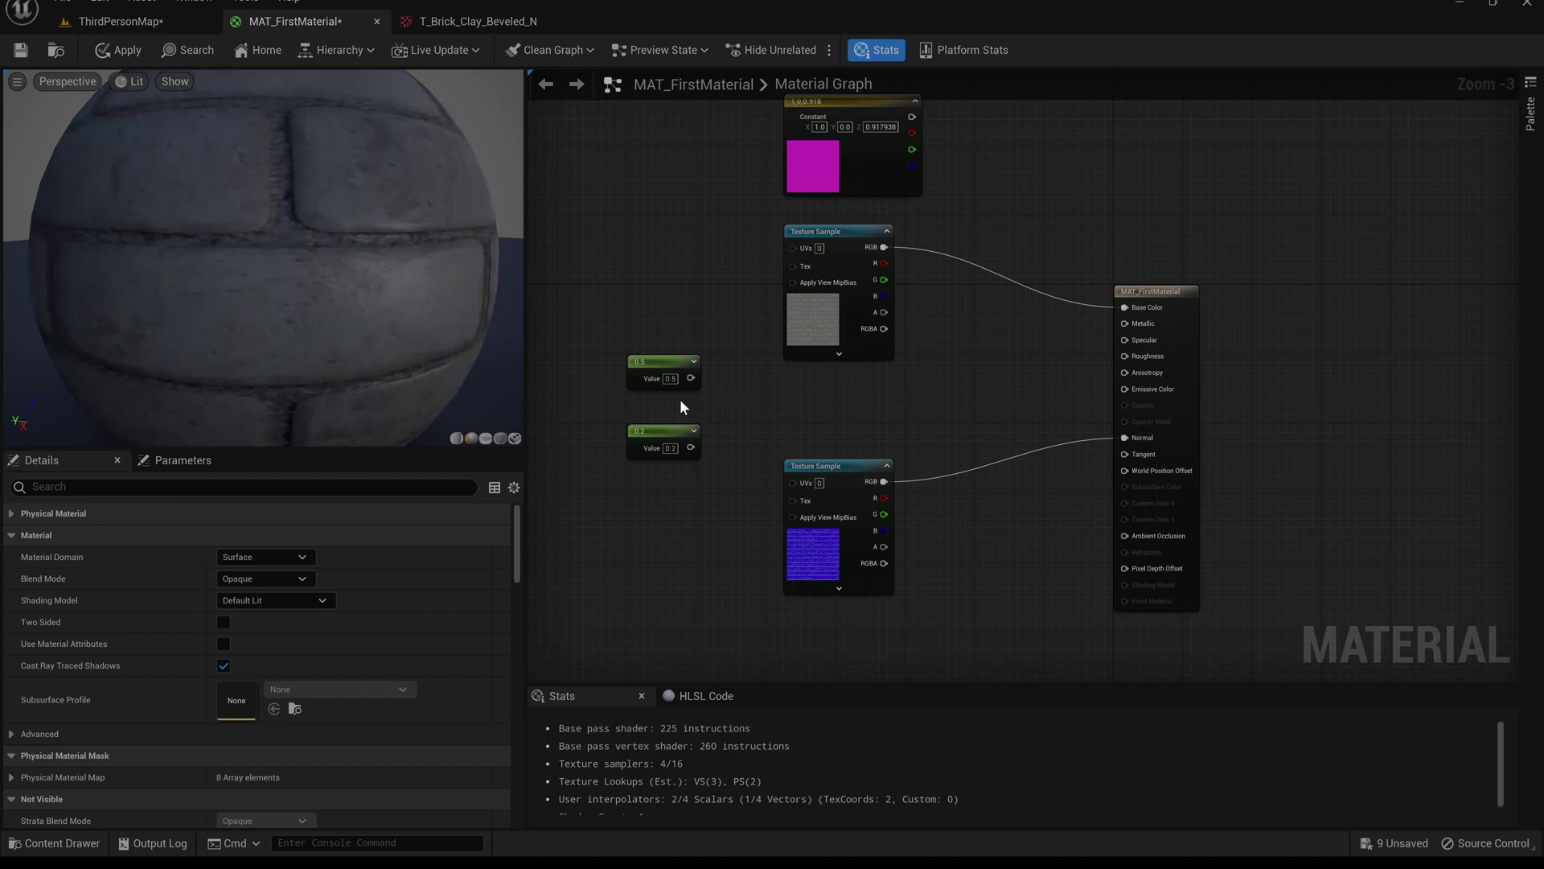
{"action": "left_click_drag", "start_coordinate": [264, 258], "coordinate": [354, 263]}
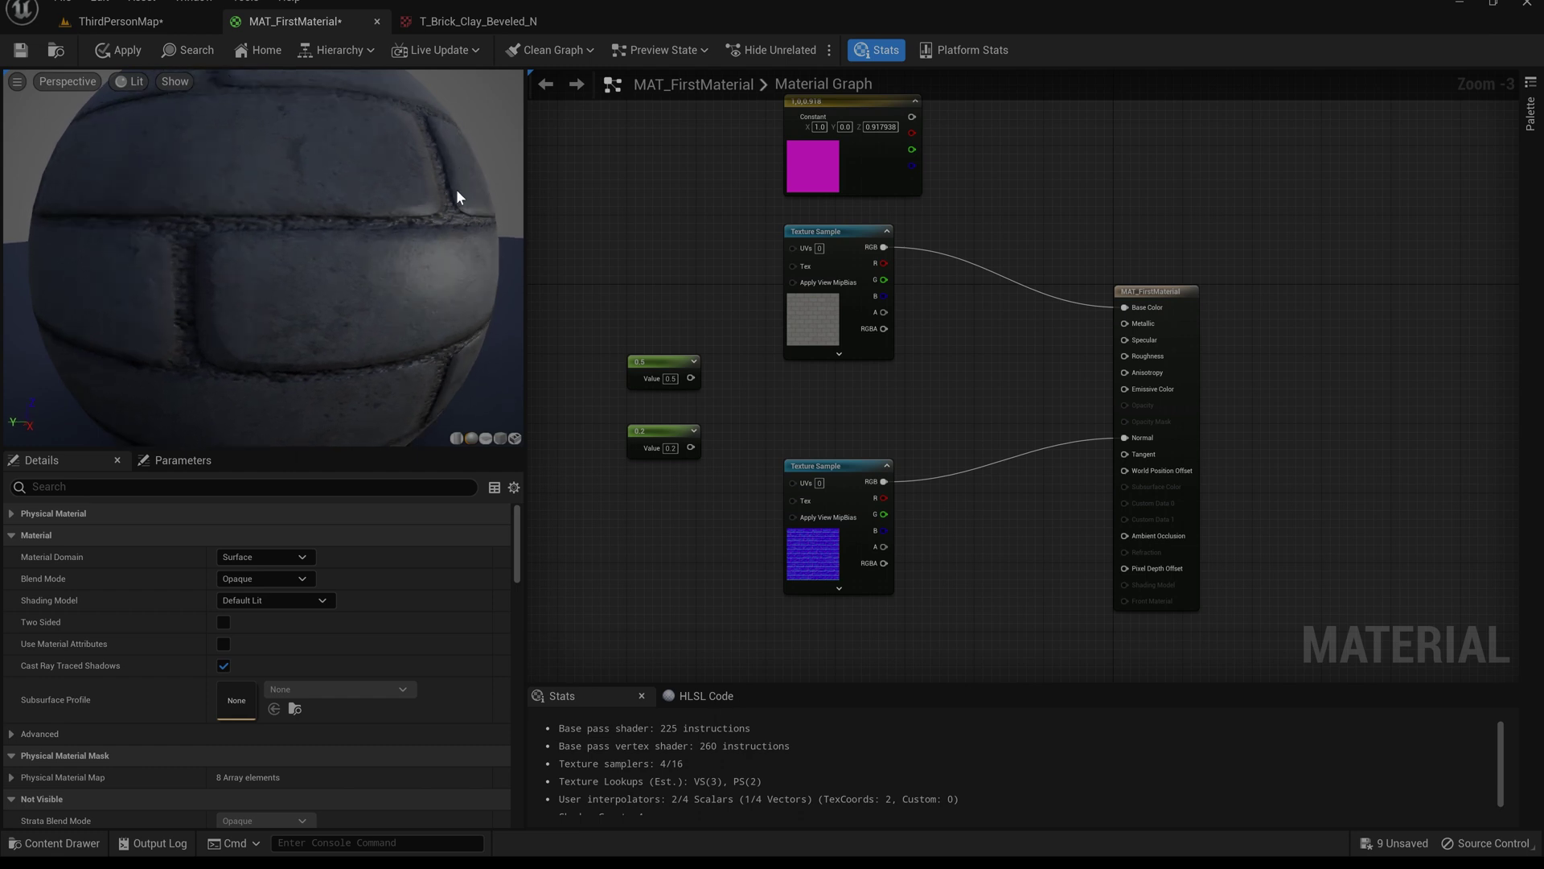
Disconnect the brick normal map from Normal and reconnect it to compare the preview sphere with and without it.
{"action": "left_click", "coordinate": [883, 481], "text": "alt"}
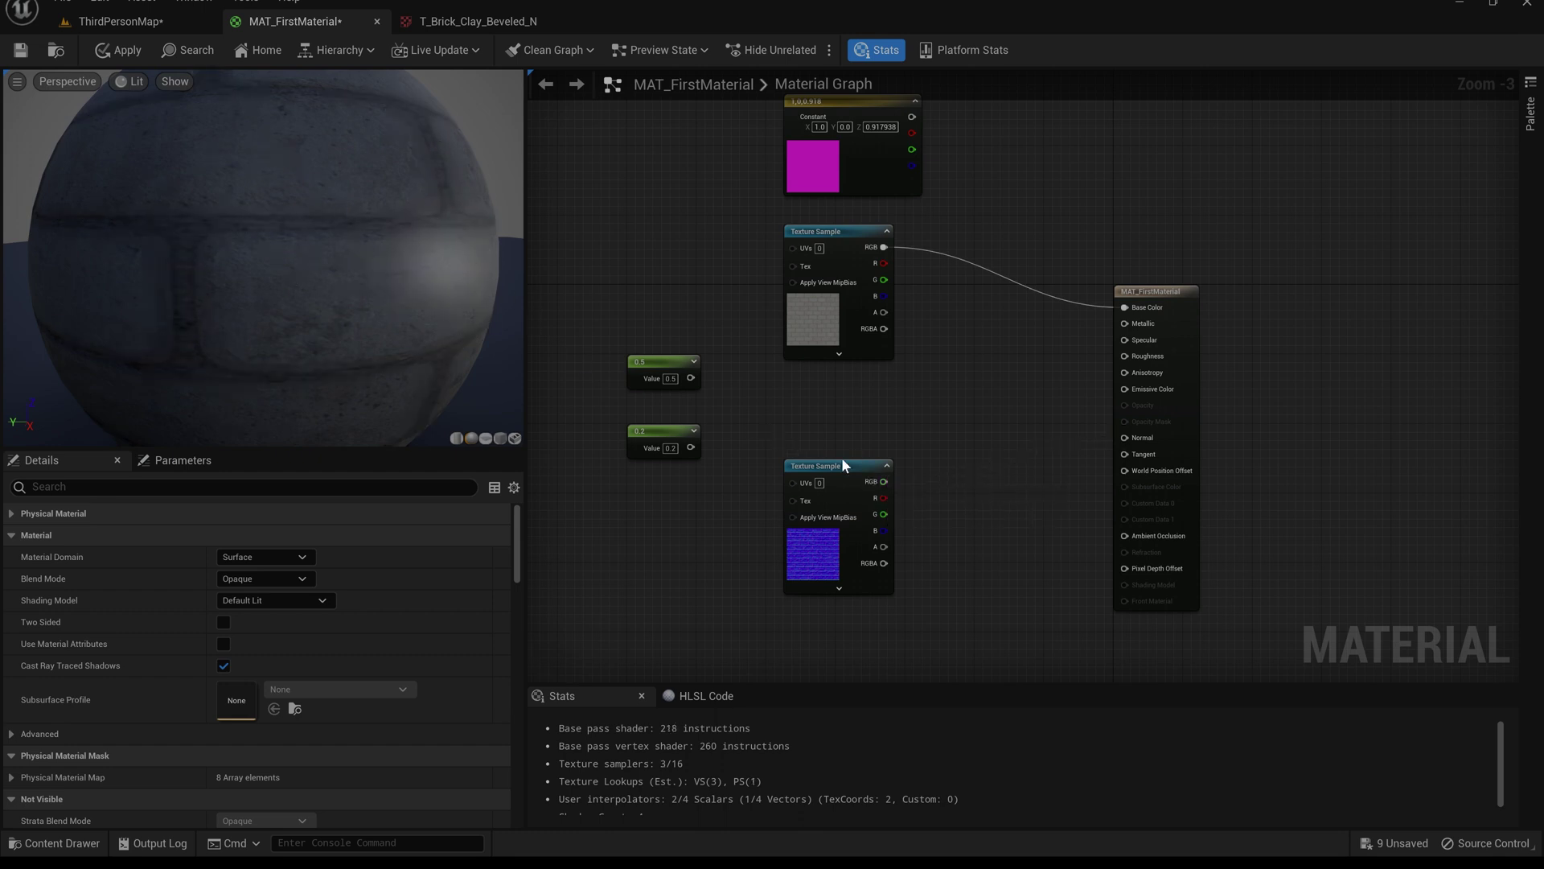
{"action": "left_click_drag", "start_coordinate": [883, 481], "coordinate": [1128, 437]}
{"action": "left_click_drag", "start_coordinate": [304, 261], "coordinate": [427, 249]}
Move the normal map's Texture Sample lower, place the 0.2 Constant above it and connect that Constant to Roughness.
{"action": "left_click_drag", "start_coordinate": [828, 477], "coordinate": [819, 538]}
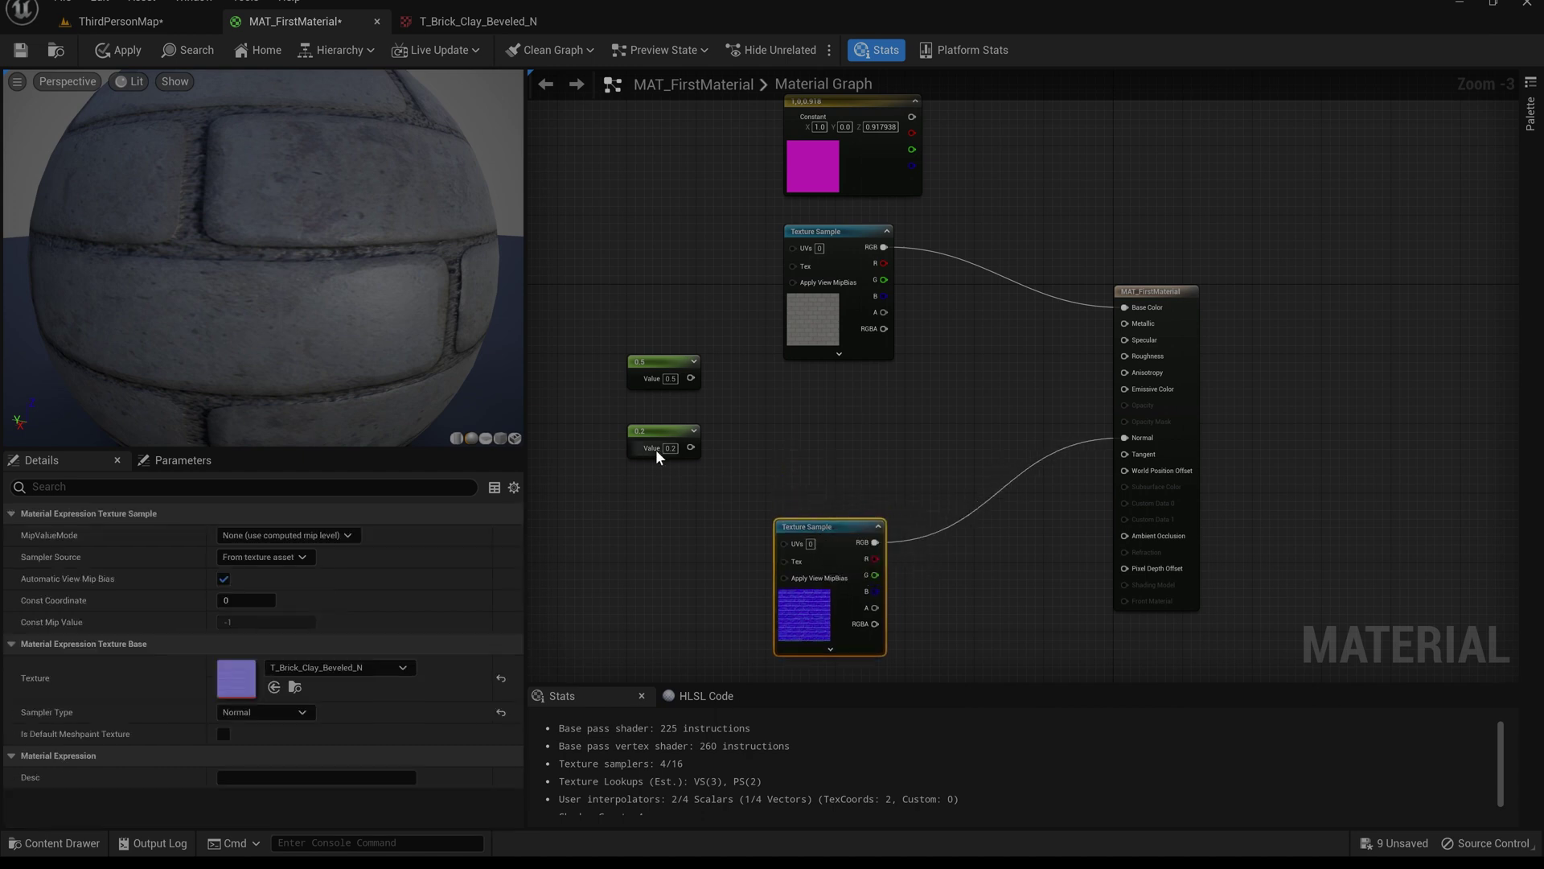
{"action": "left_click_drag", "start_coordinate": [657, 440], "coordinate": [1132, 355]}
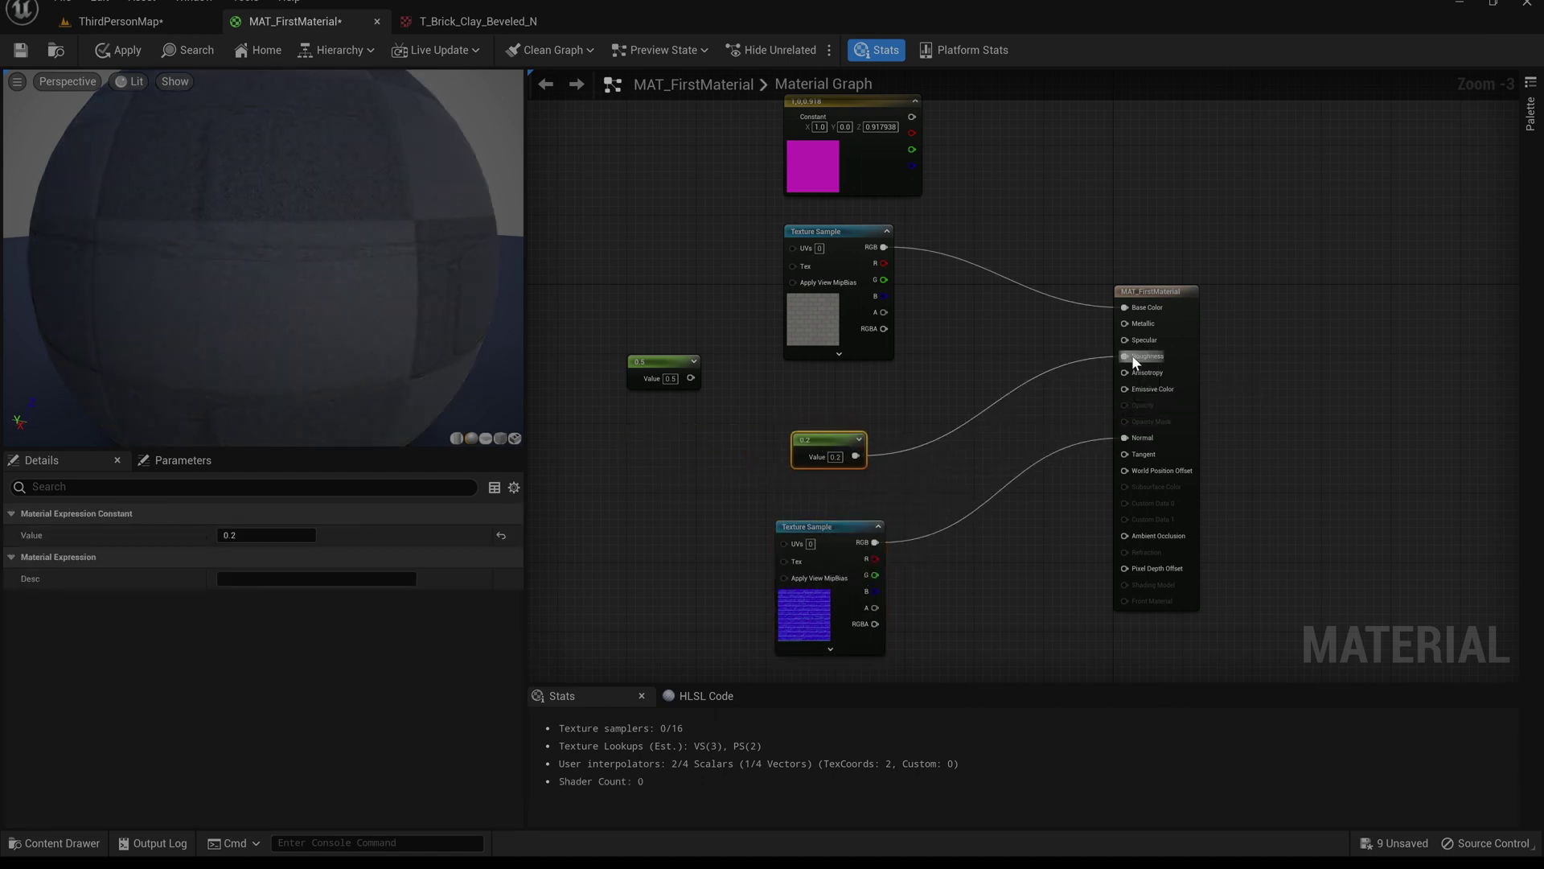
{"action": "left_click_drag", "start_coordinate": [327, 311], "coordinate": [252, 329]}
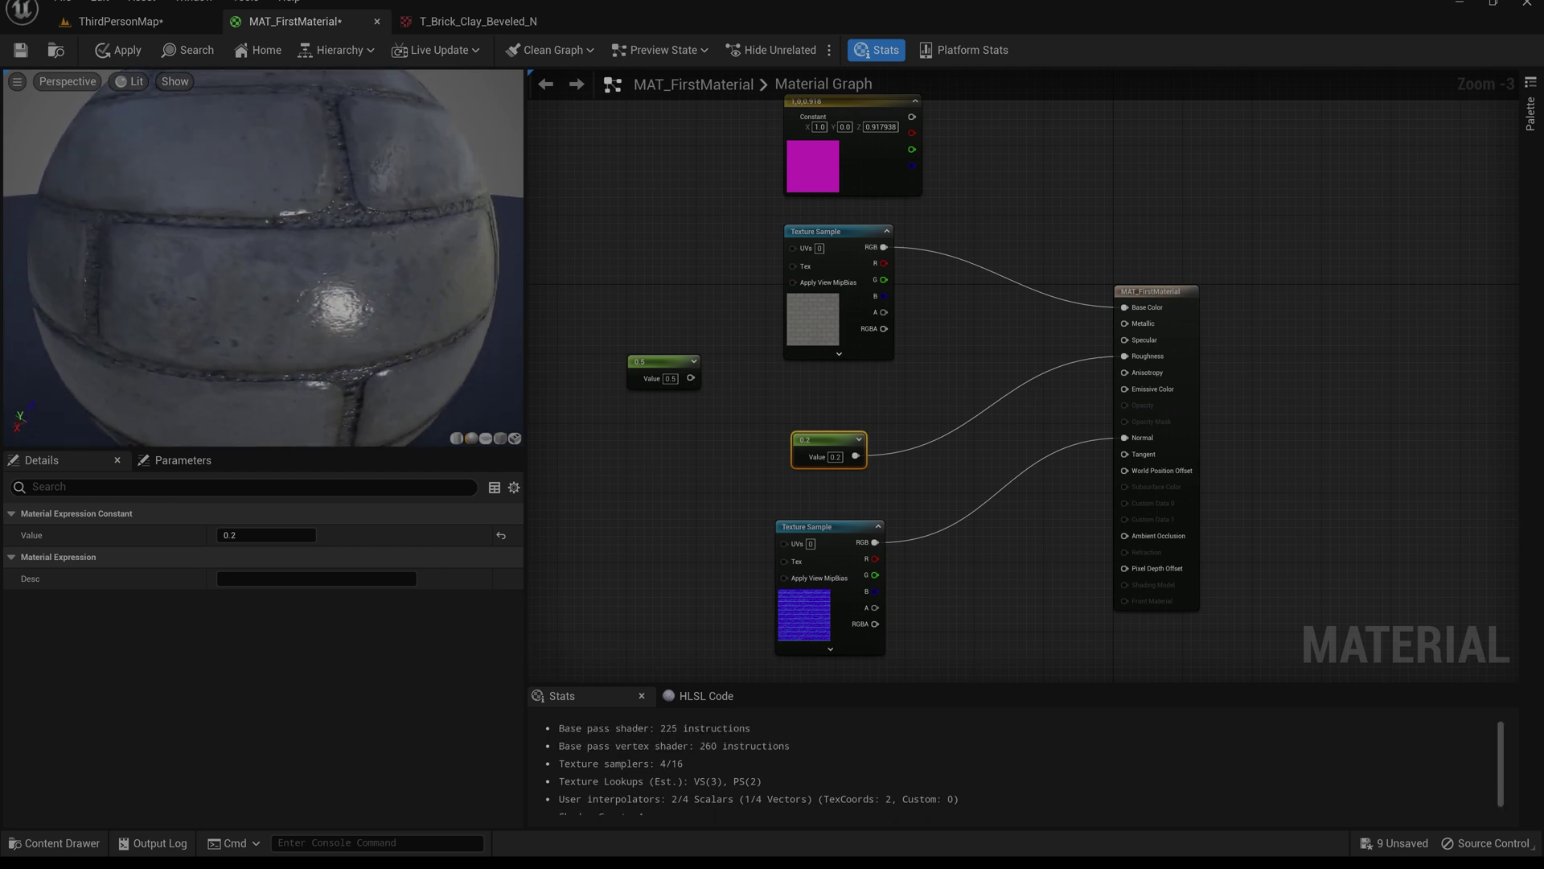
Try values of 0.9 and 0.6 on the Constant feeding Roughness and examine the preview sphere.
{"action": "left_click", "coordinate": [835, 457]}
{"action": "type", "text": "0.9"}
{"action": "key", "text": "Return"}
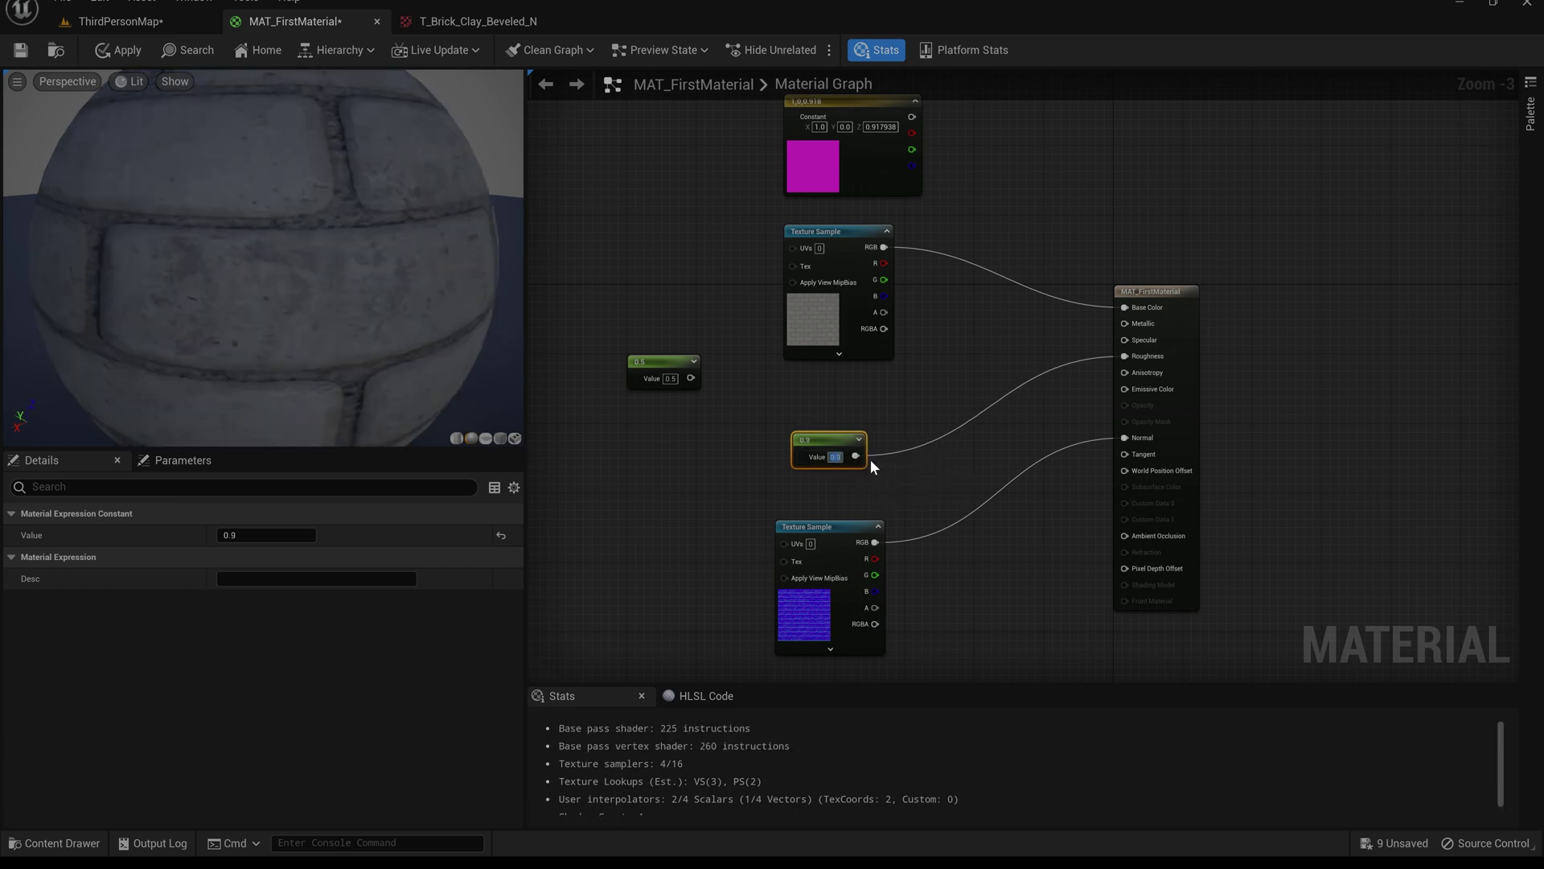
{"action": "right_click_drag", "start_coordinate": [254, 293], "coordinate": [256, 261]}
{"action": "scroll", "coordinate": [255, 259], "scroll_direction": "up", "scroll_amount": 5}
{"action": "scroll", "coordinate": [256, 259], "scroll_direction": "down", "scroll_amount": 3}
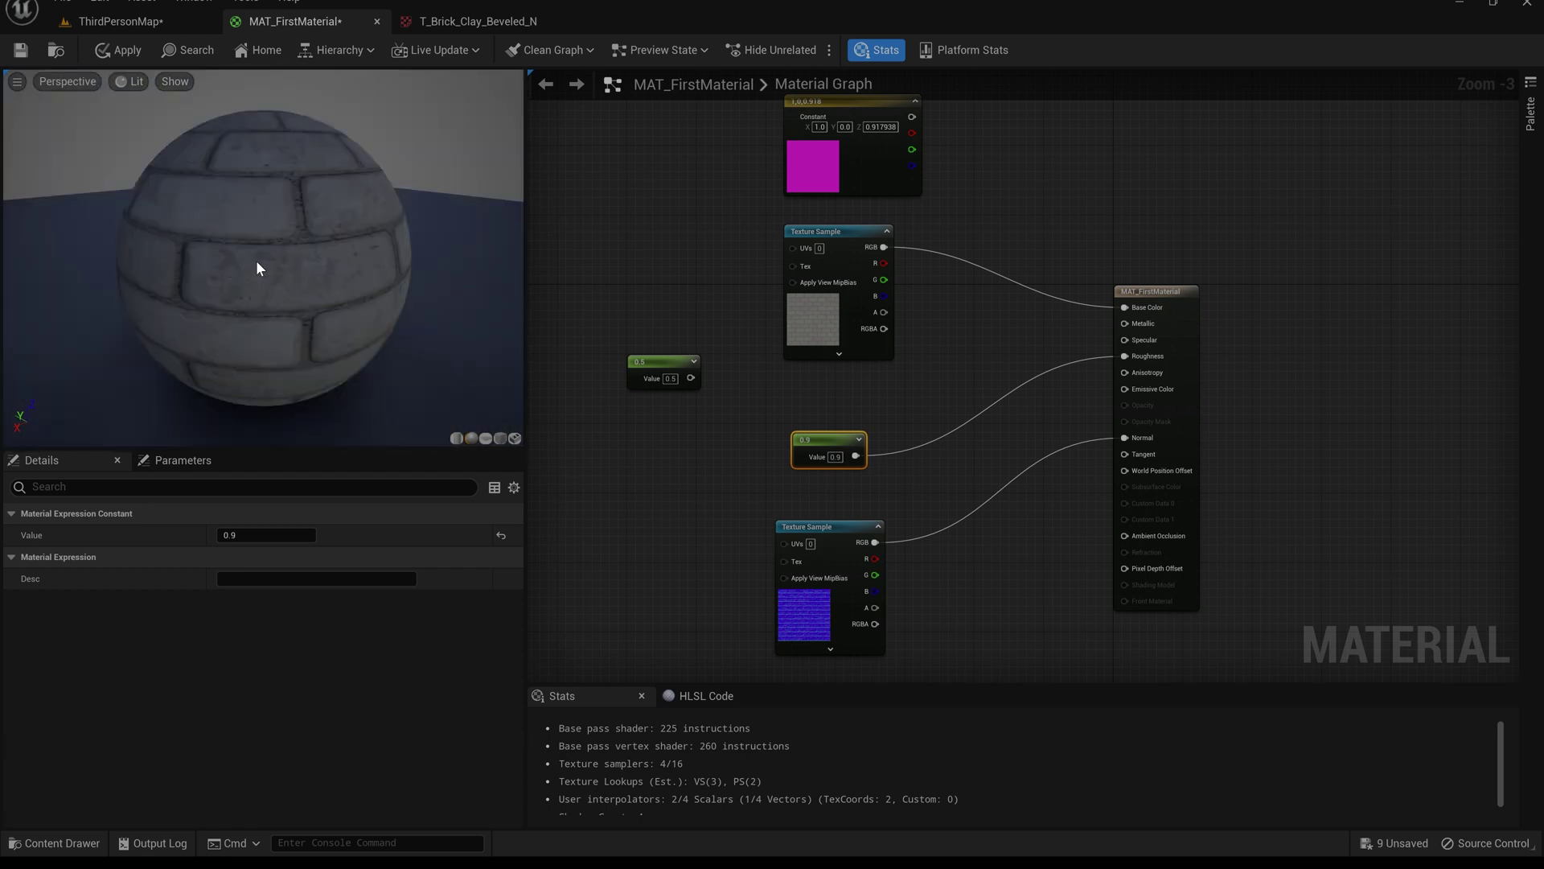
{"action": "left_click", "coordinate": [835, 456]}
{"action": "key", "text": "BackSpace"}
{"action": "type", "text": "0.6"}
{"action": "key", "text": "Return"}
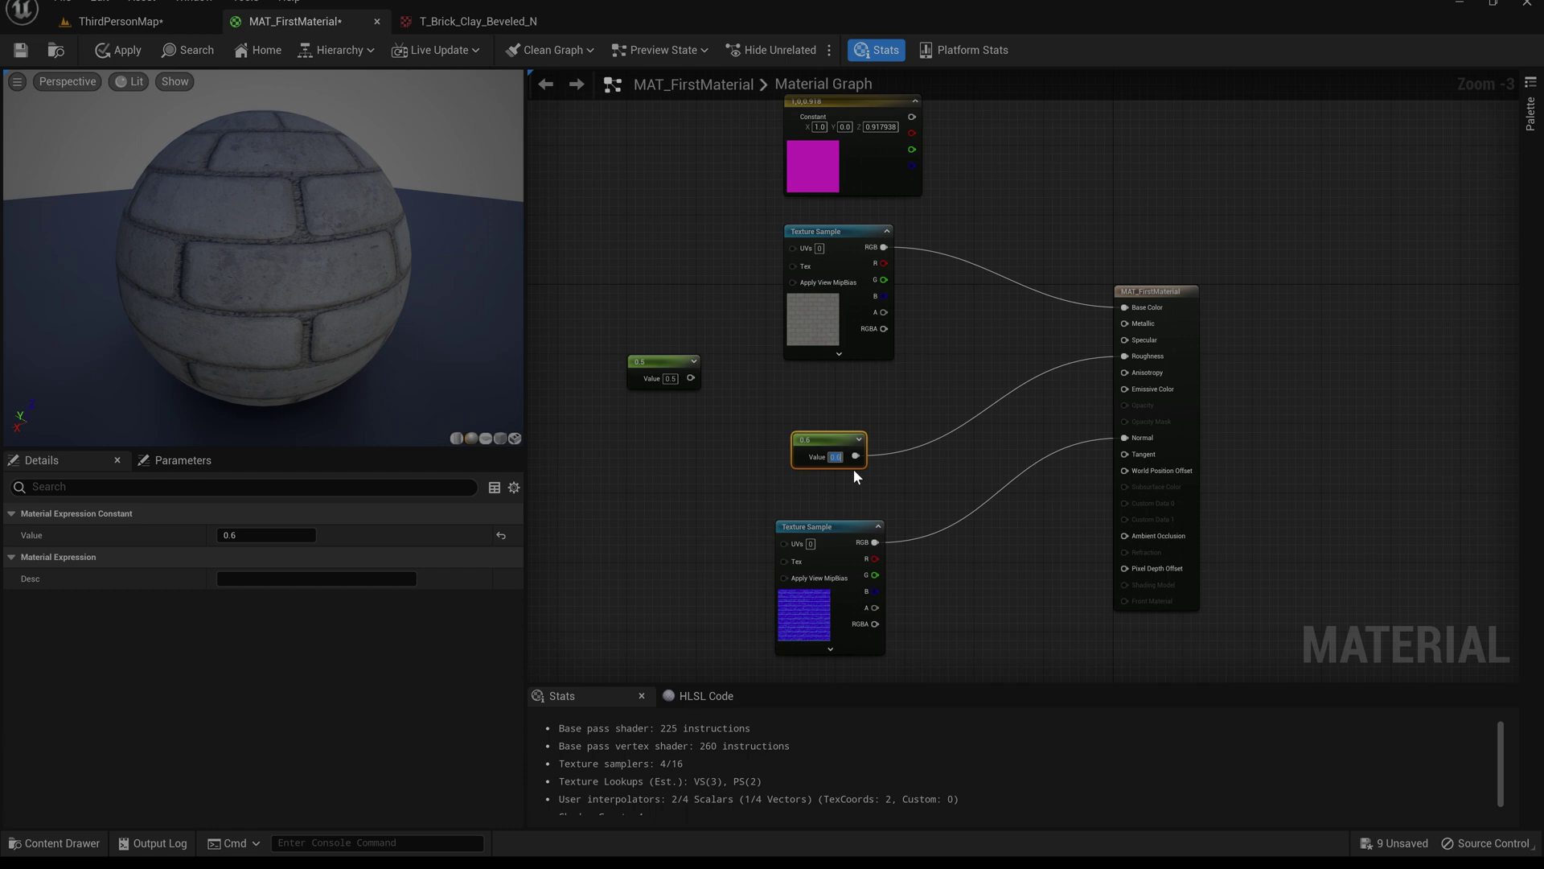
Set the Constant feeding Roughness to 0.2 and inspect the reflections on the preview sphere.
{"action": "key", "text": "BackSpace"}
{"action": "type", "text": "0.2"}
{"action": "key", "text": "Return"}
{"action": "left_click_drag", "start_coordinate": [456, 303], "coordinate": [237, 320]}
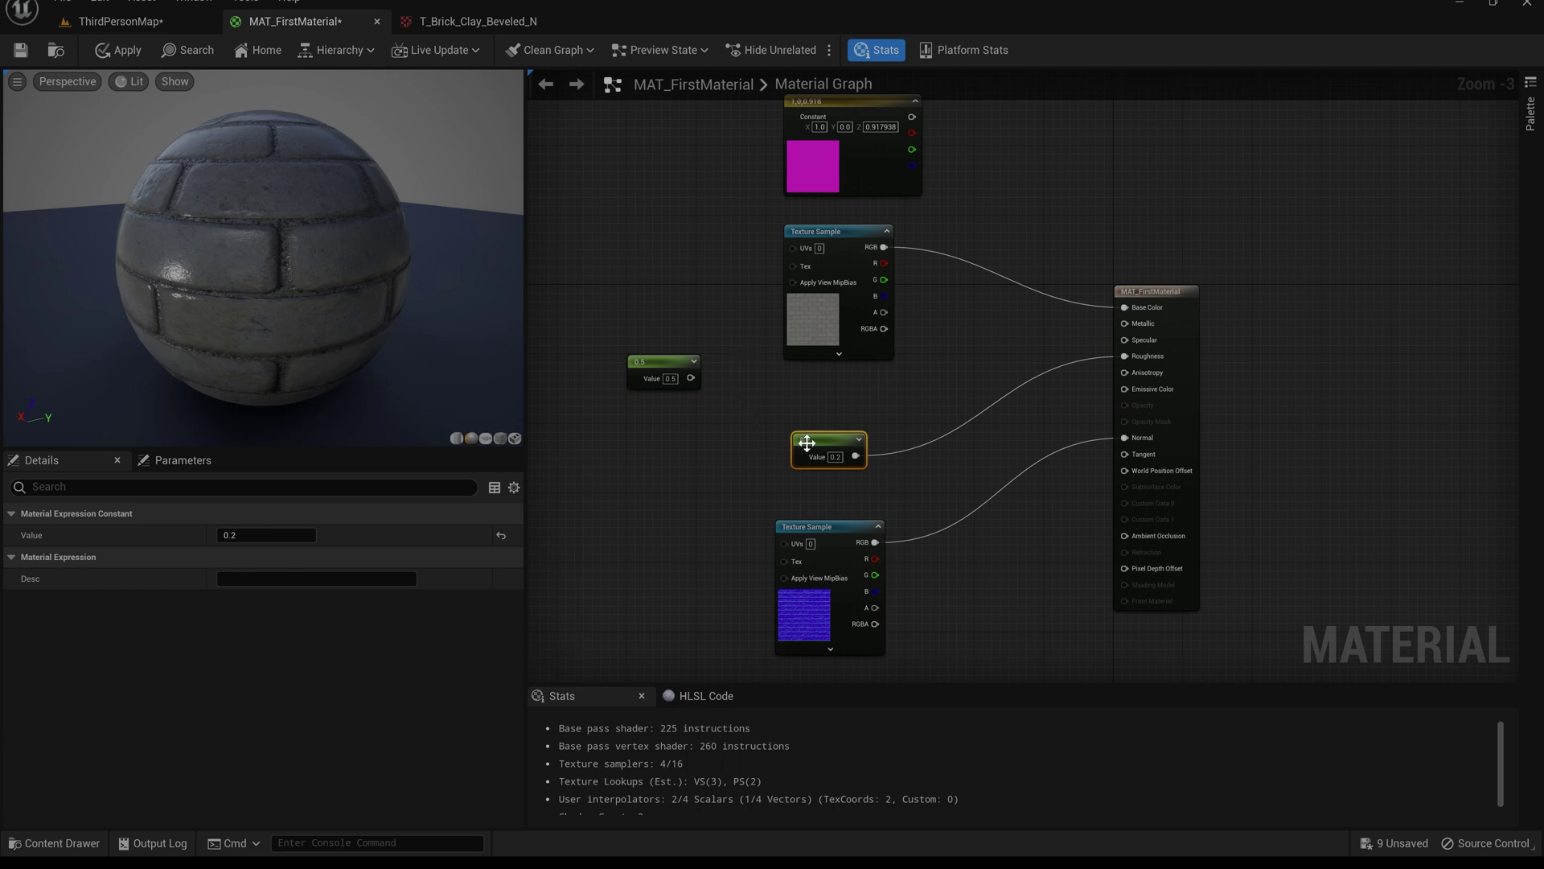
Stack the two Constants between the Texture Samples and connect the 0.5 Constant to the Metallic input.
{"action": "left_click_drag", "start_coordinate": [840, 454], "coordinate": [832, 489]}
{"action": "left_click_drag", "start_coordinate": [673, 377], "coordinate": [841, 420]}
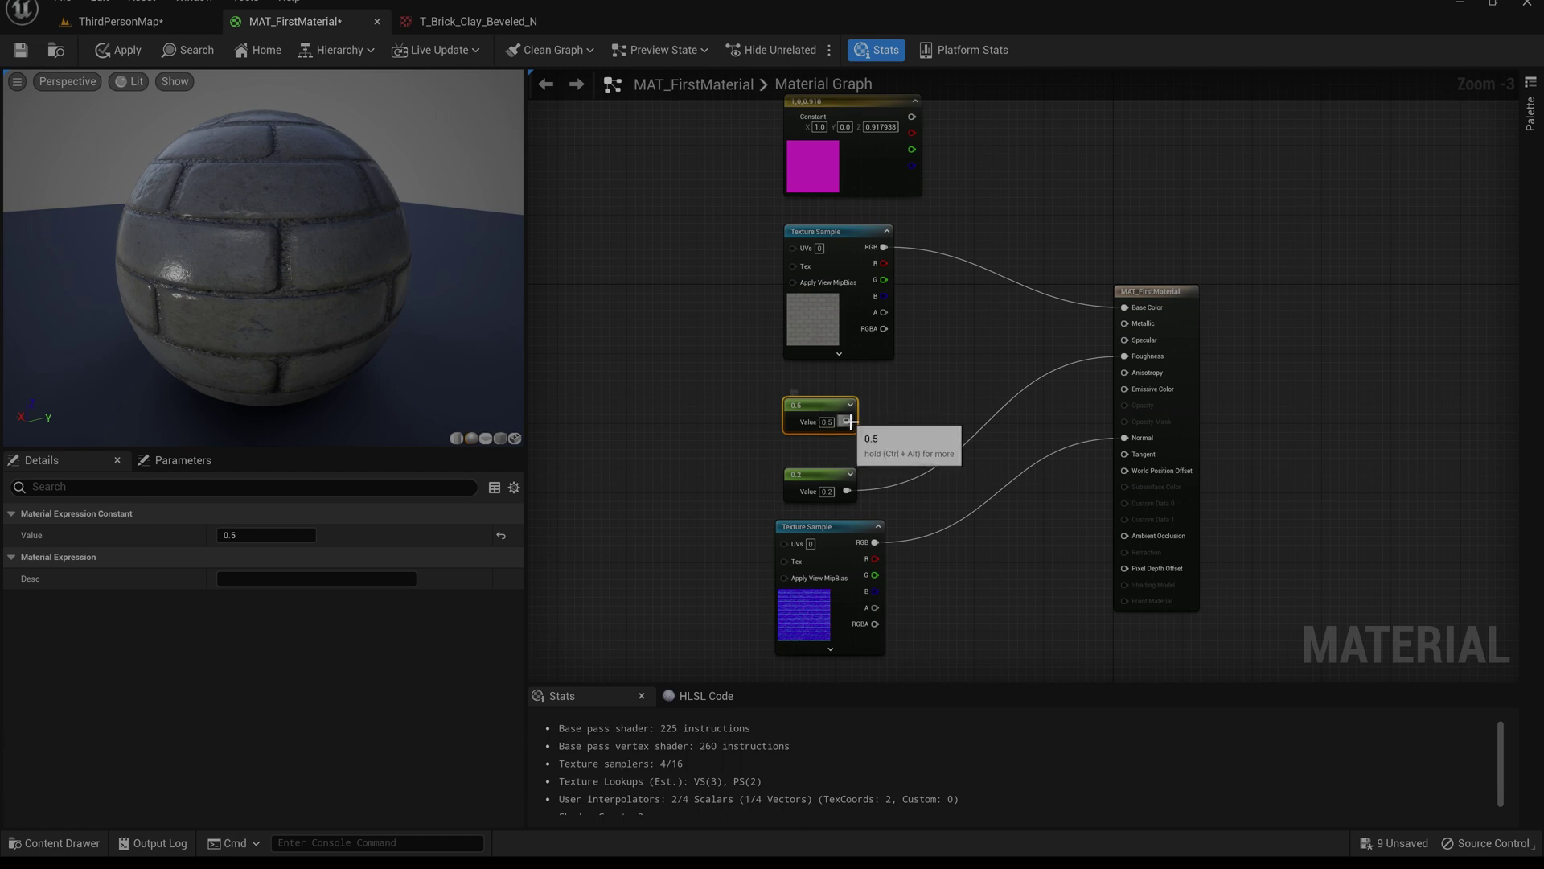
{"action": "left_click_drag", "start_coordinate": [848, 421], "coordinate": [1130, 324]}
{"action": "mouse_move", "coordinate": [312, 286]}
{"action": "left_mouse_down"}
{"action": "mouse_move", "coordinate": [282, 302]}
{"action": "mouse_move", "coordinate": [296, 338]}
{"action": "mouse_move", "coordinate": [321, 321]}
{"action": "mouse_move", "coordinate": [314, 309]}
{"action": "left_mouse_up"}
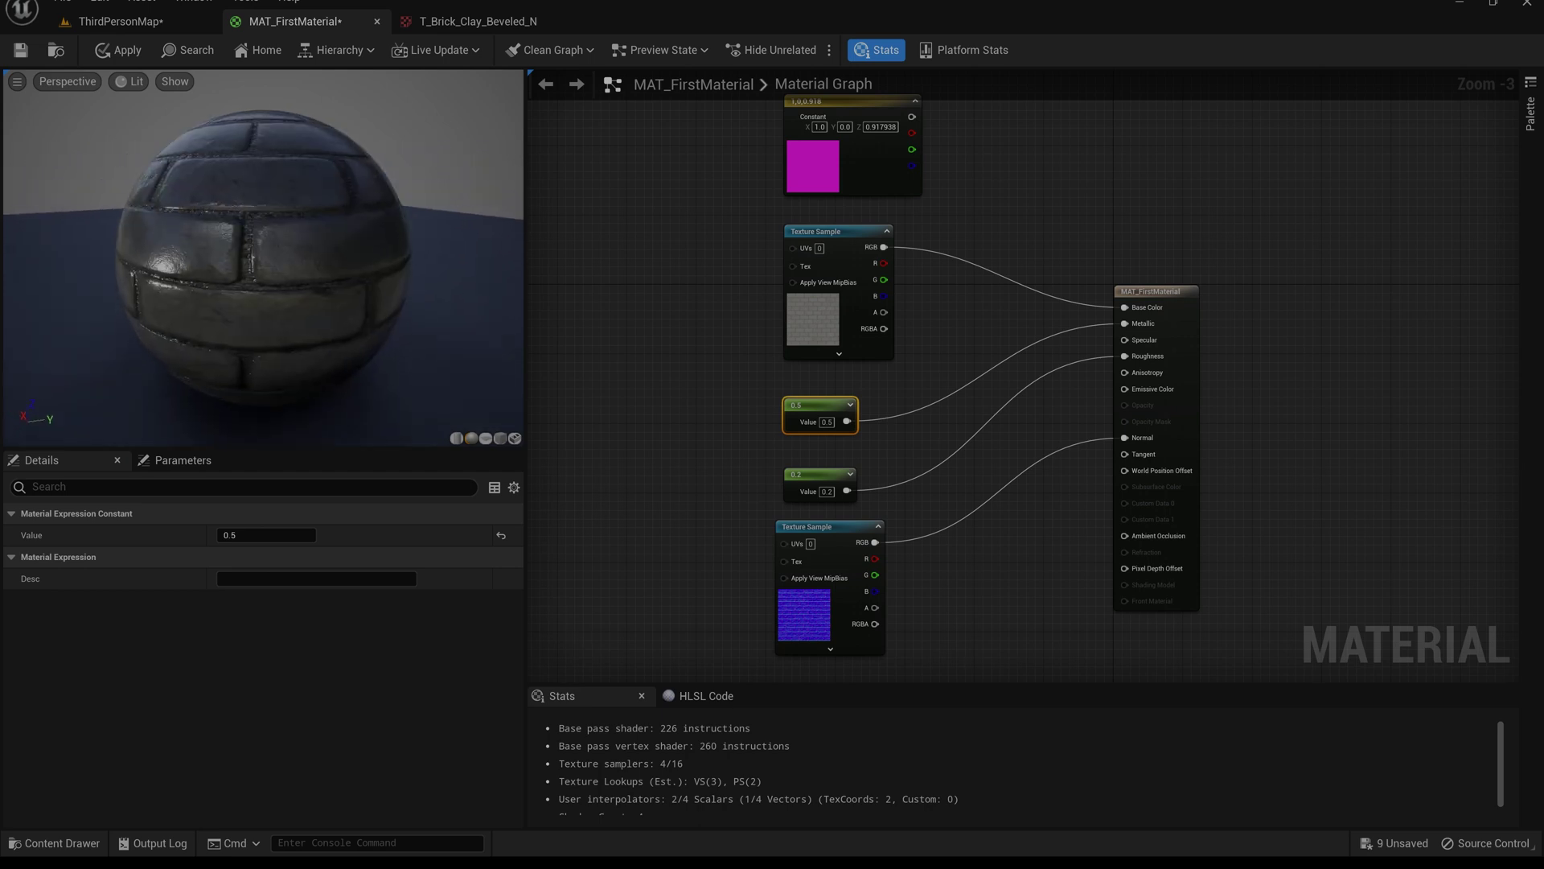
{"action": "scroll", "coordinate": [311, 279], "scroll_direction": "up", "scroll_amount": 5}
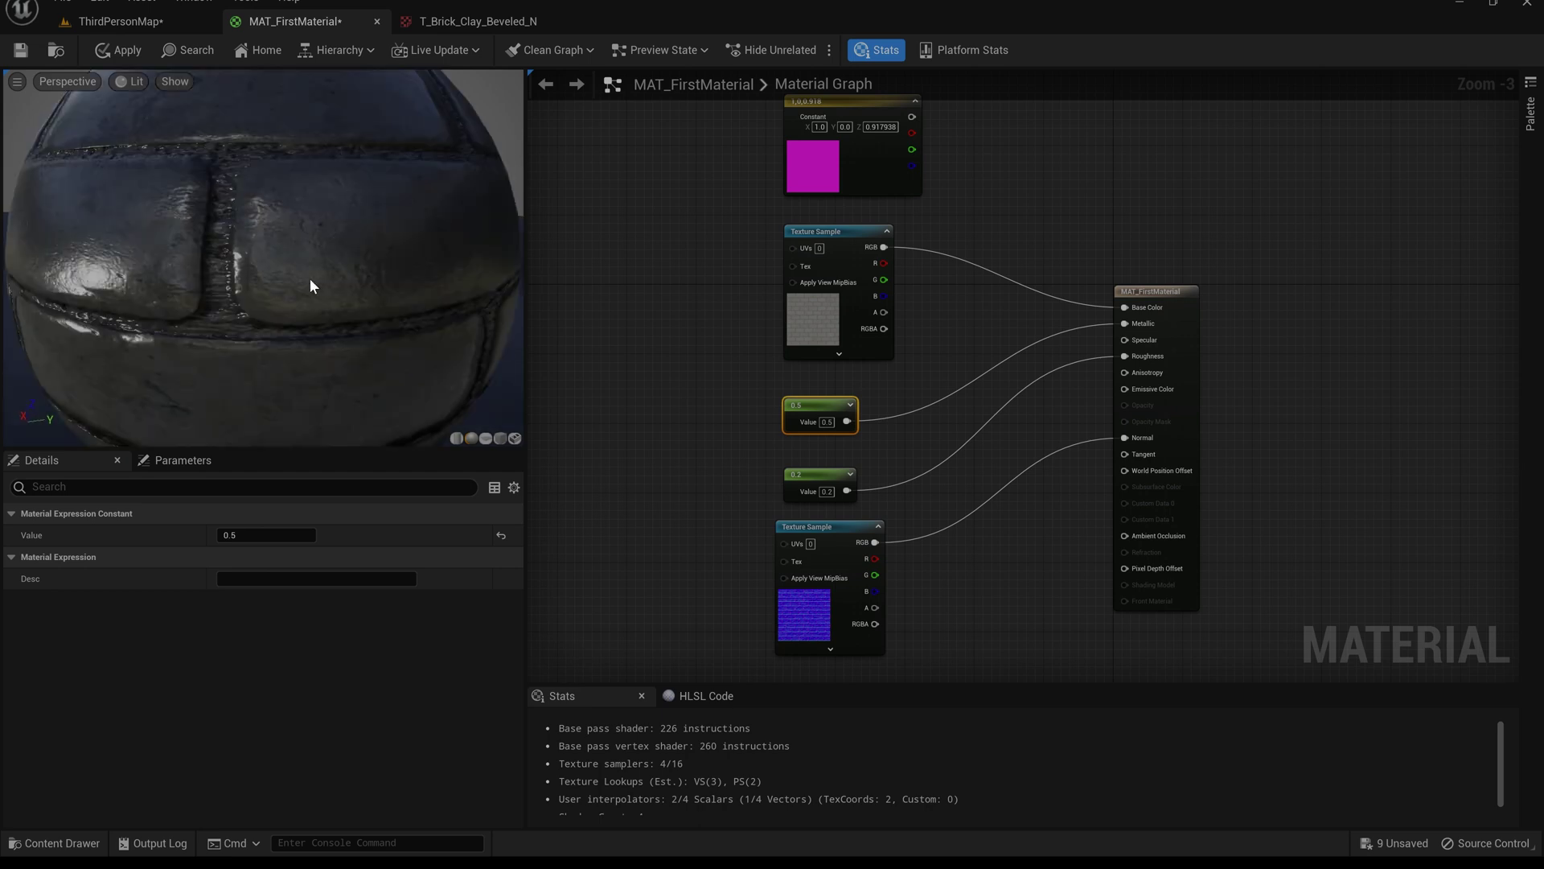
Try Metallic values of 0.1 and 0 on the connected Constant while checking the preview sphere.
{"action": "left_click", "coordinate": [827, 422]}
{"action": "type", "text": "0.1"}
{"action": "key", "text": "Return"}
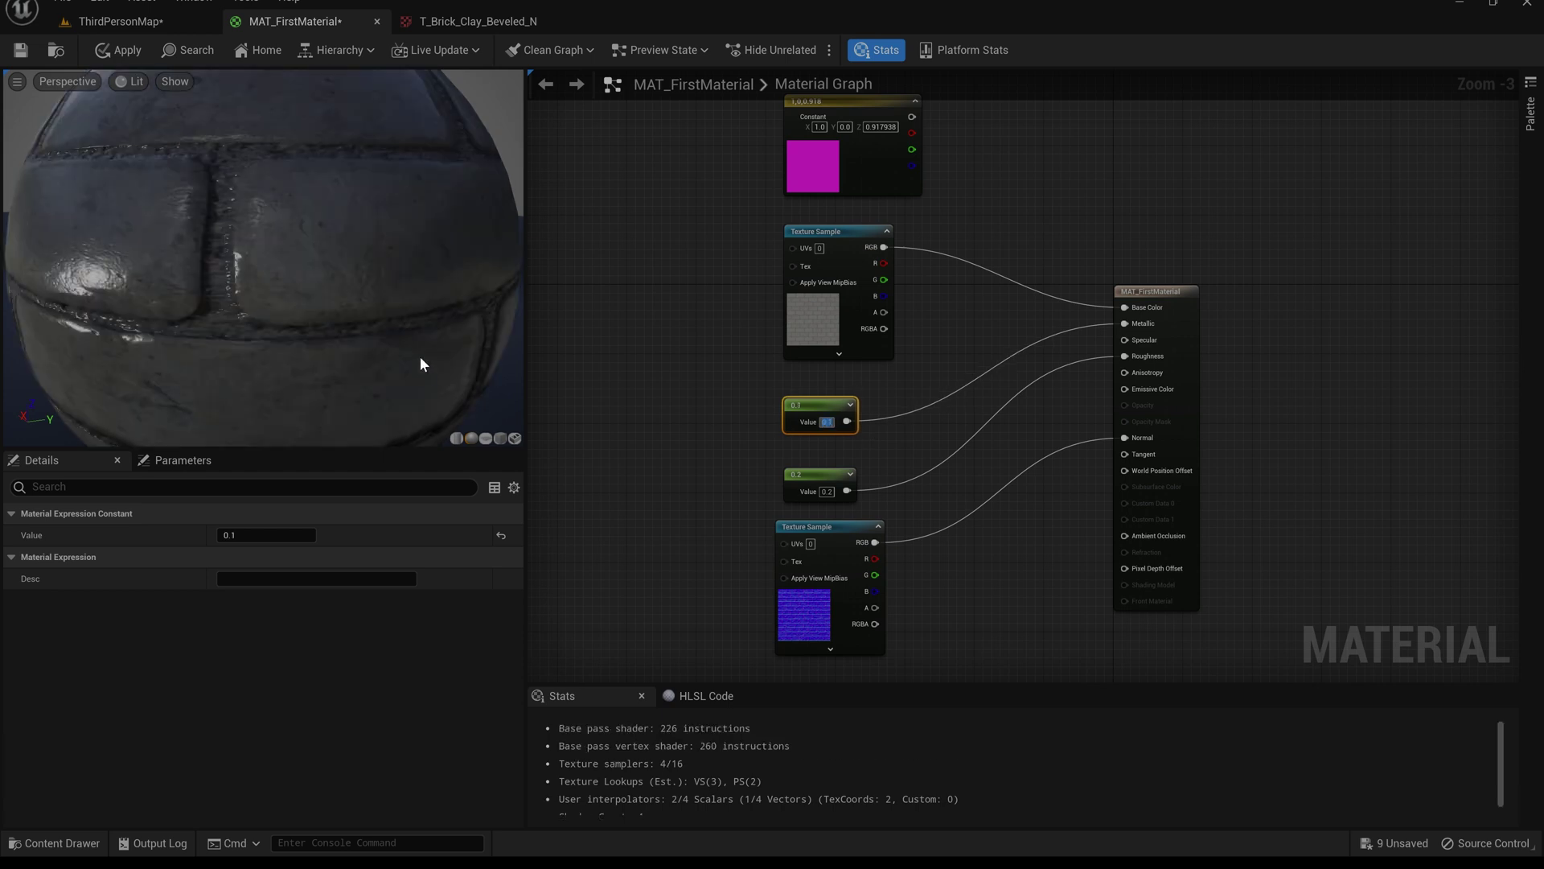
{"action": "scroll", "coordinate": [374, 331], "scroll_direction": "down", "scroll_amount": 5}
{"action": "type", "text": "0"}
{"action": "key", "text": "Return"}
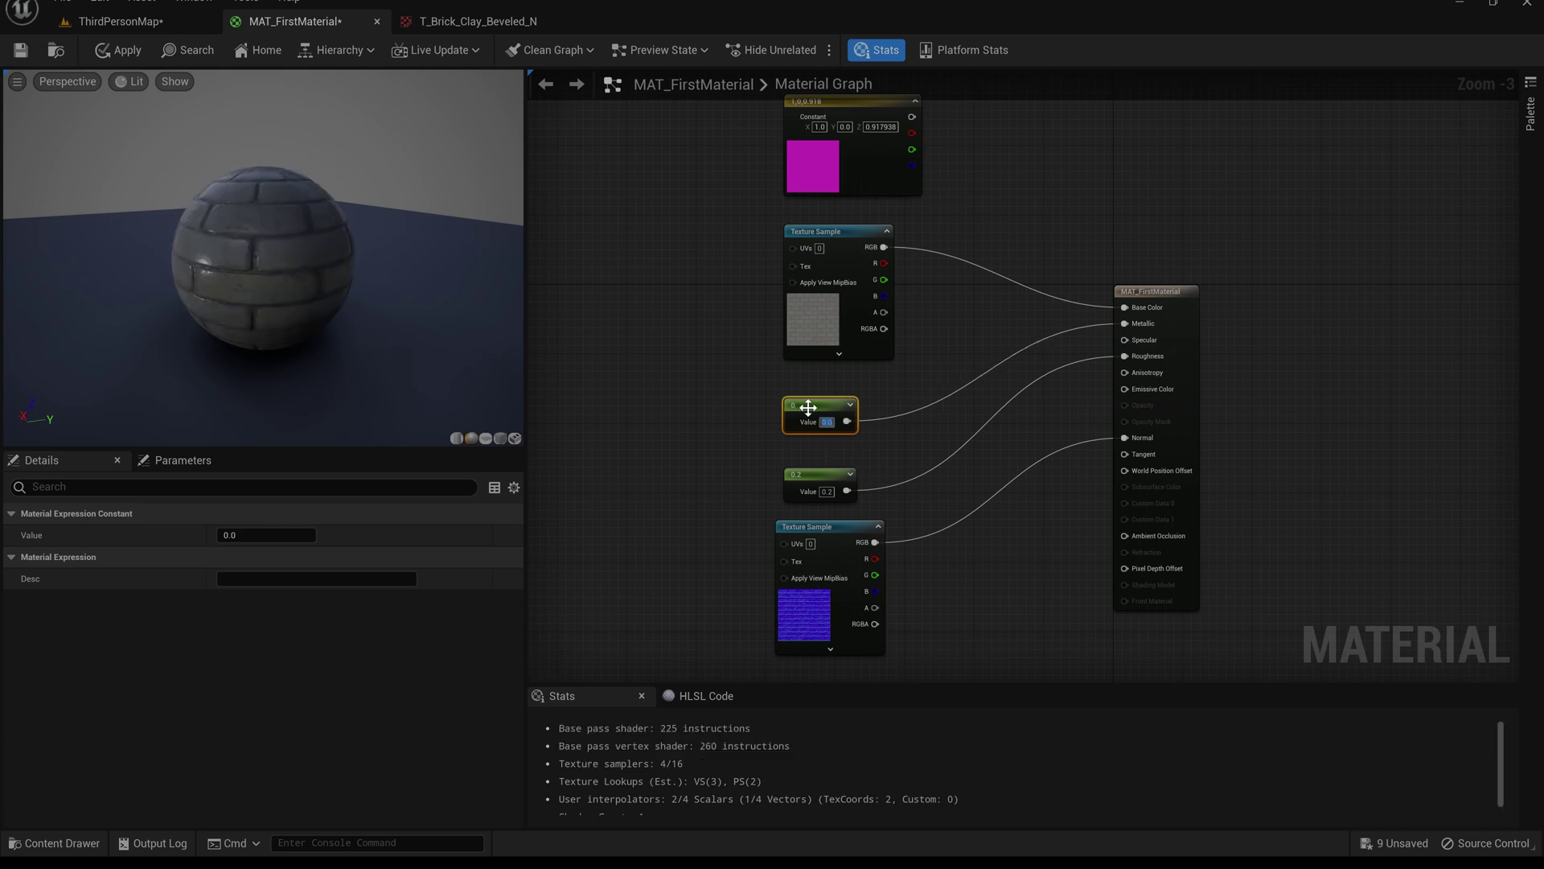
Set the Constant feeding Metallic to 0.9 and inspect the preview sphere from another angle.
{"action": "type", "text": "0.9"}
{"action": "key", "text": "Return"}
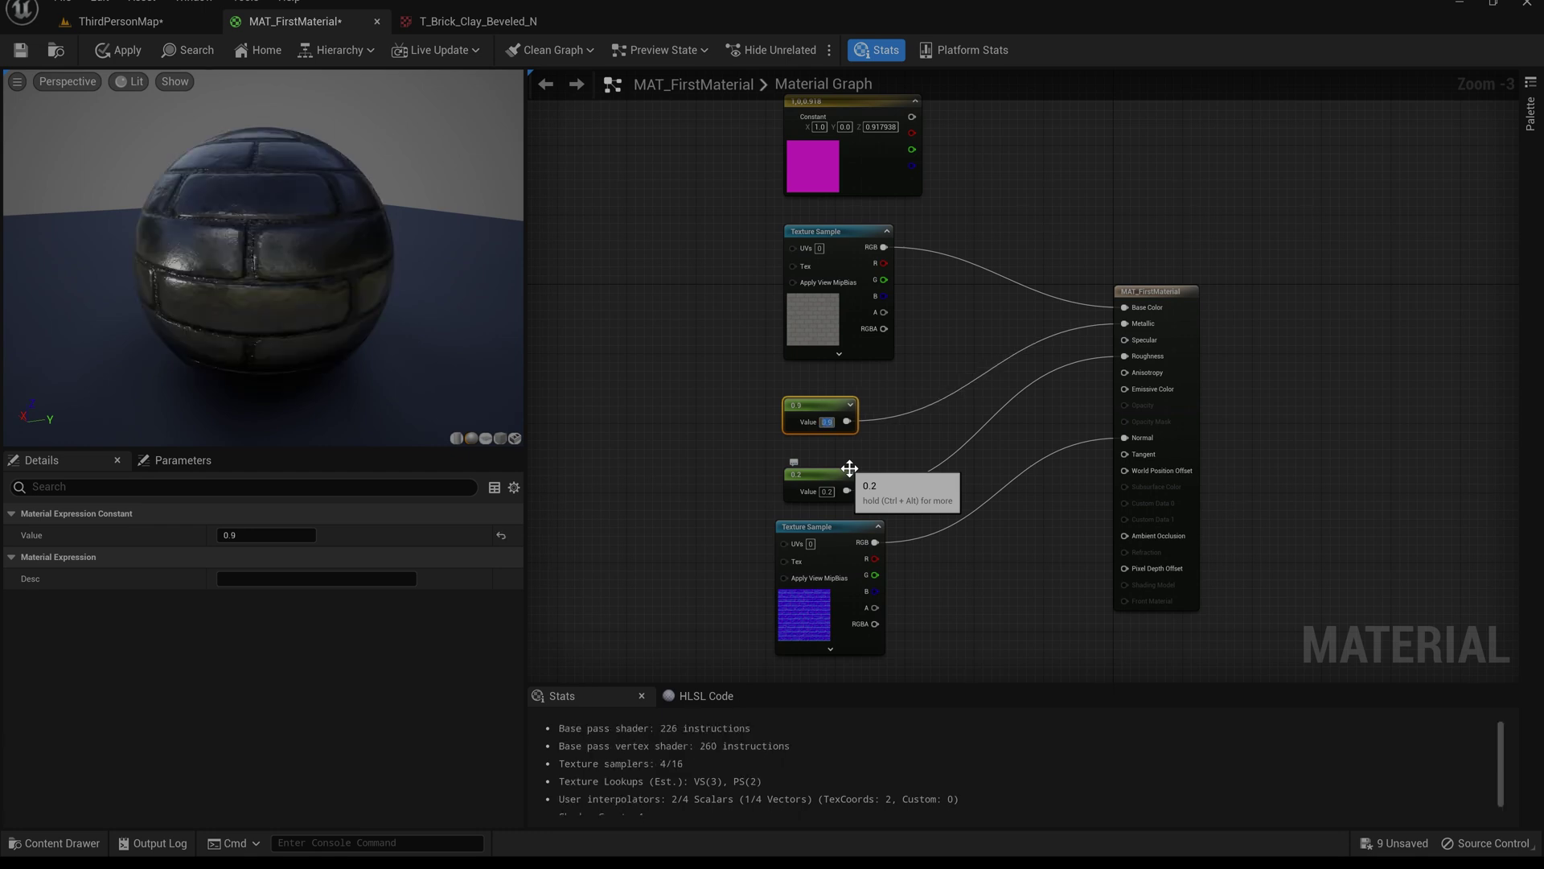
{"action": "right_click_drag", "start_coordinate": [293, 298], "coordinate": [284, 354]}
{"action": "left_click_drag", "start_coordinate": [283, 286], "coordinate": [254, 331]}
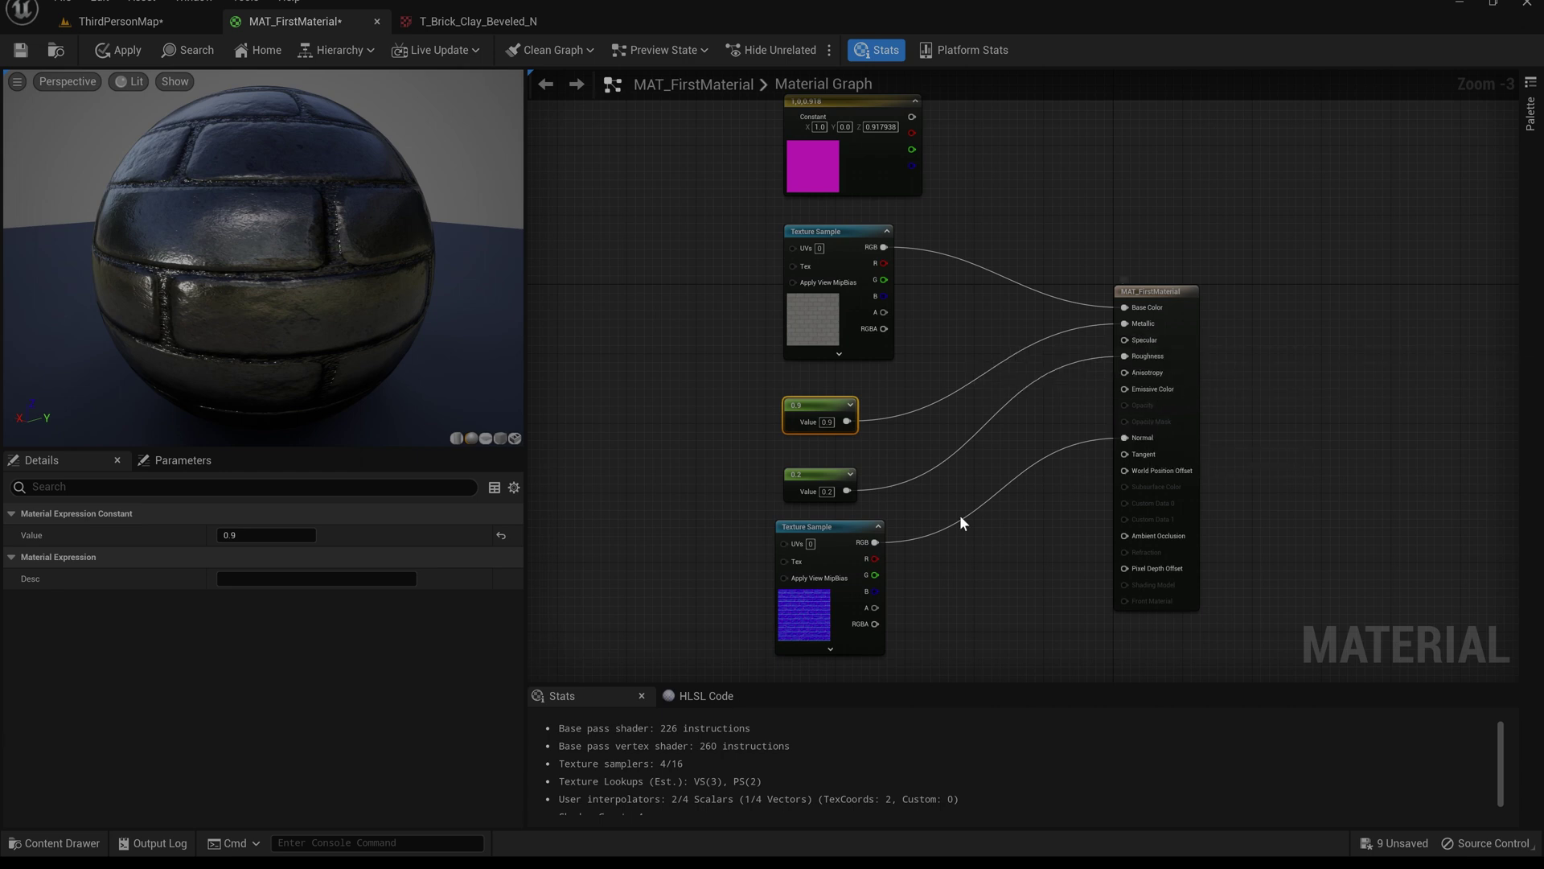
Widen the material graph area, make the Stats panel taller and bring Stats up from the list of available windows.
{"action": "right_click_drag", "start_coordinate": [702, 507], "coordinate": [725, 465]}
{"action": "scroll", "coordinate": [724, 465], "scroll_direction": "down", "scroll_amount": 1}
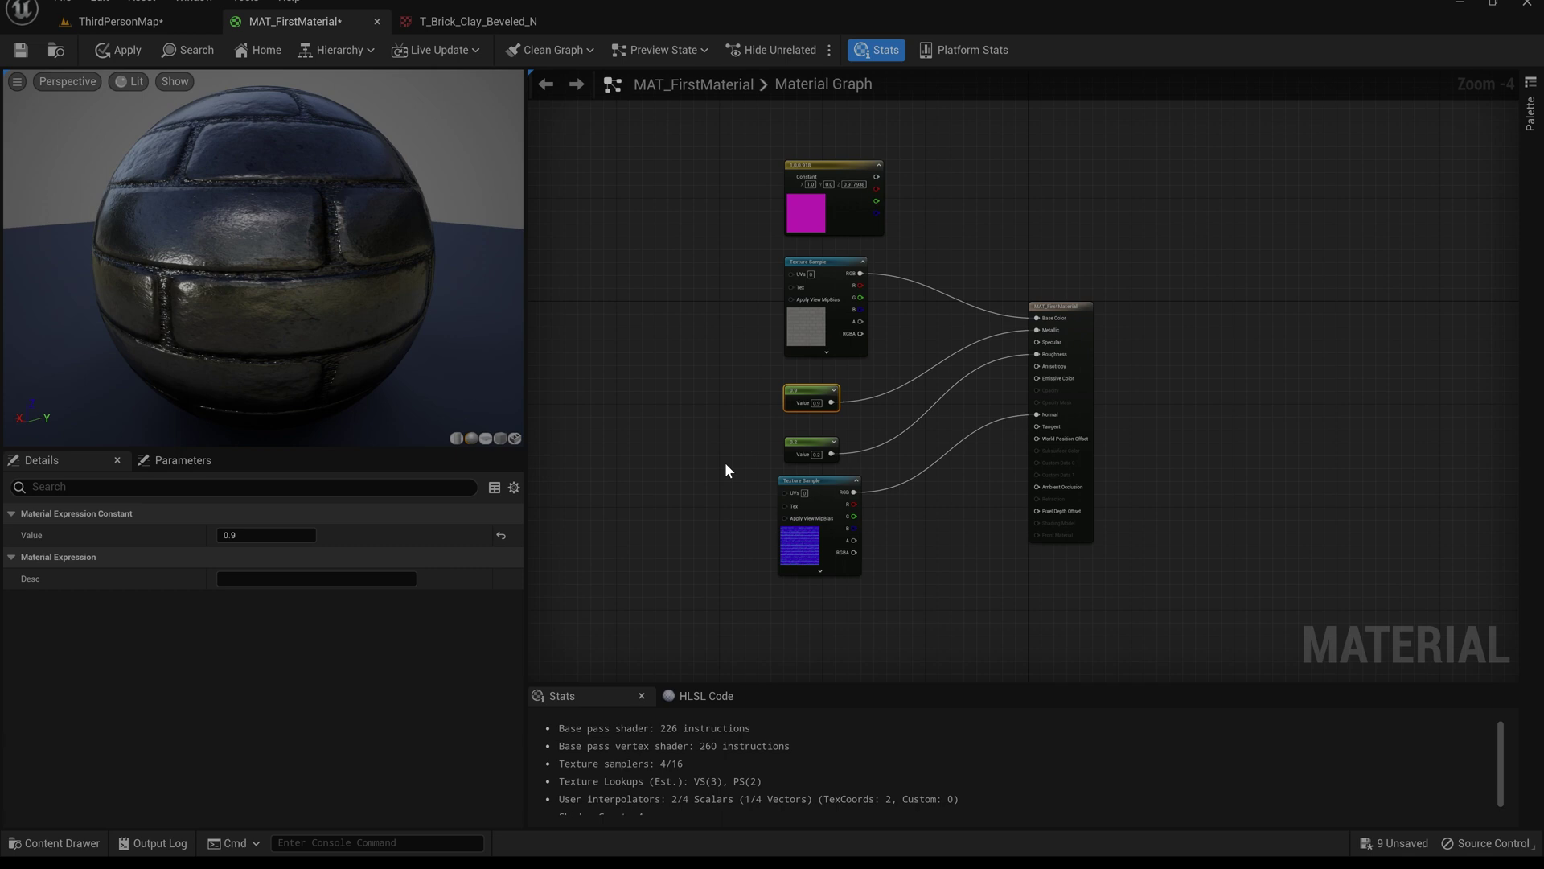
{"action": "left_click_drag", "start_coordinate": [527, 294], "coordinate": [431, 282]}
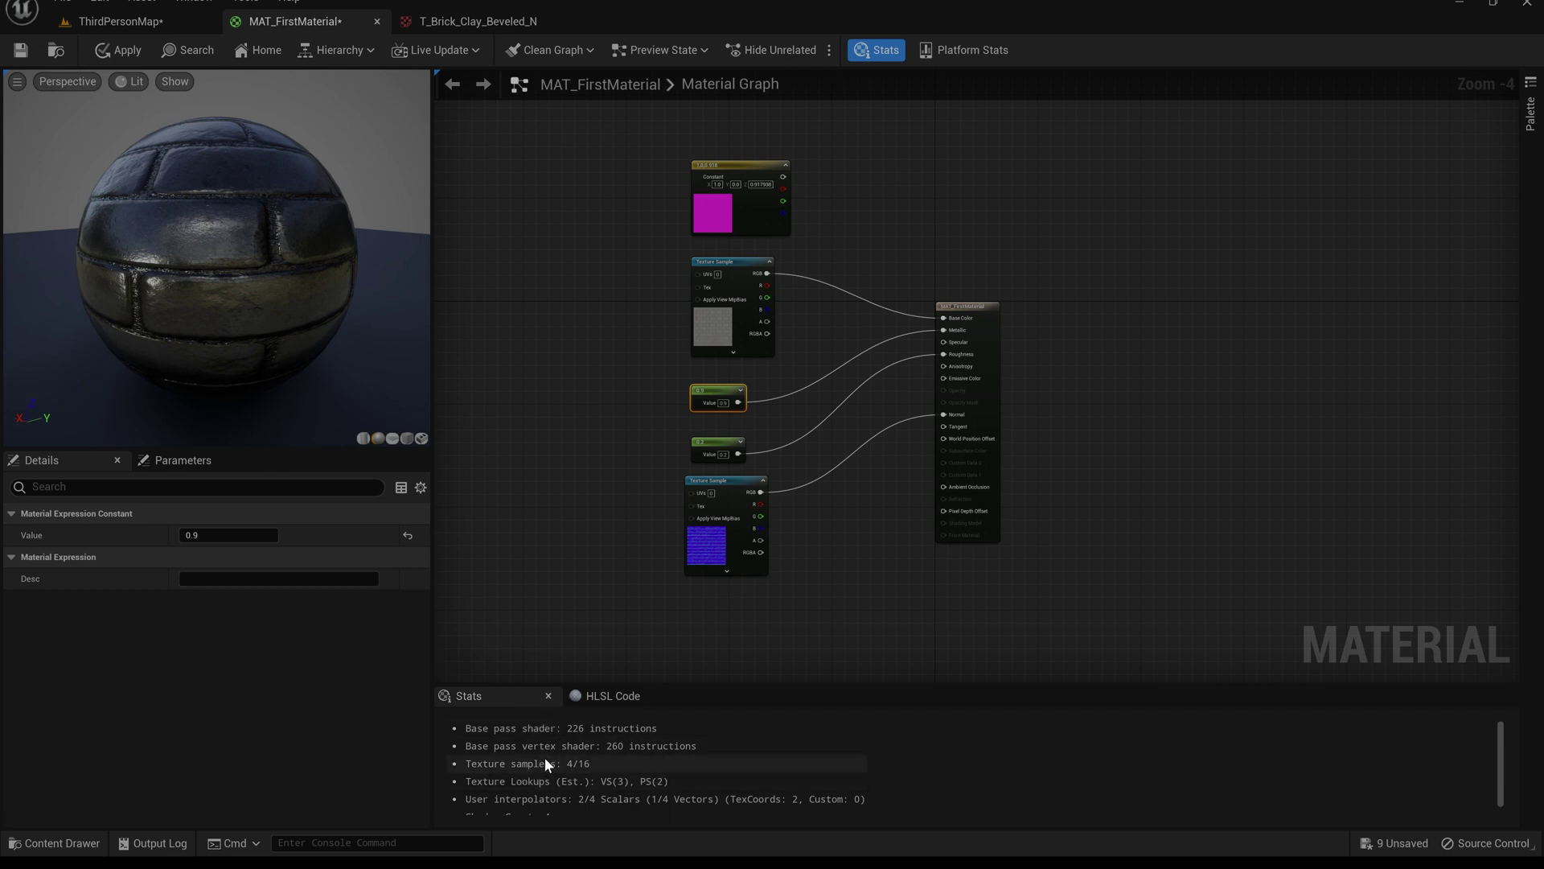
{"action": "left_click_drag", "start_coordinate": [692, 683], "coordinate": [698, 644]}
{"action": "left_click", "coordinate": [241, 5]}
{"action": "mouse_move", "coordinate": [201, 4]}
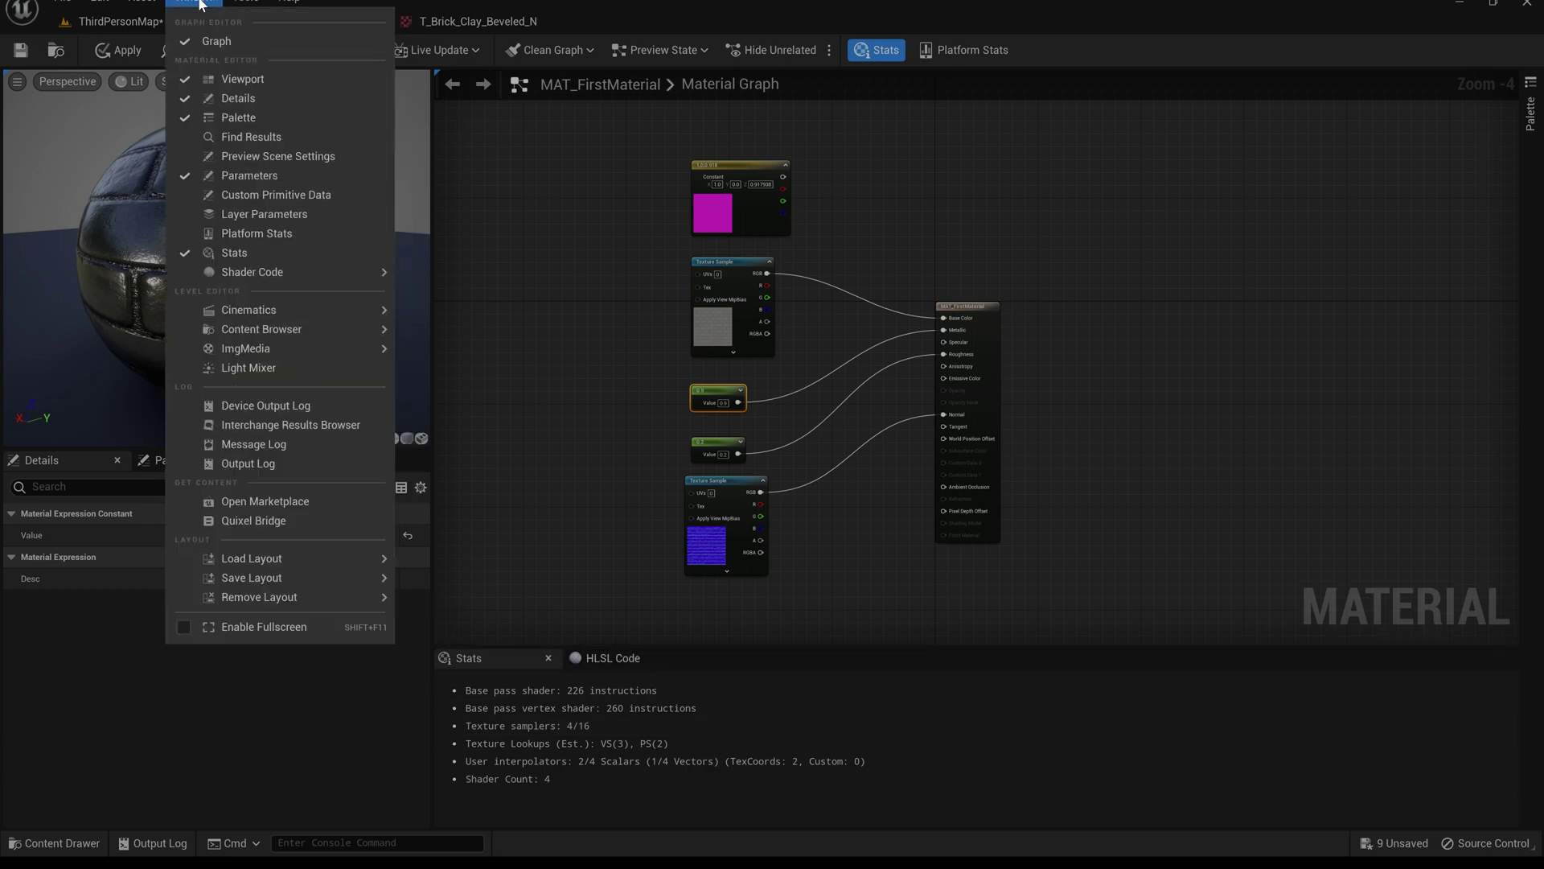
{"action": "left_click", "coordinate": [246, 252]}
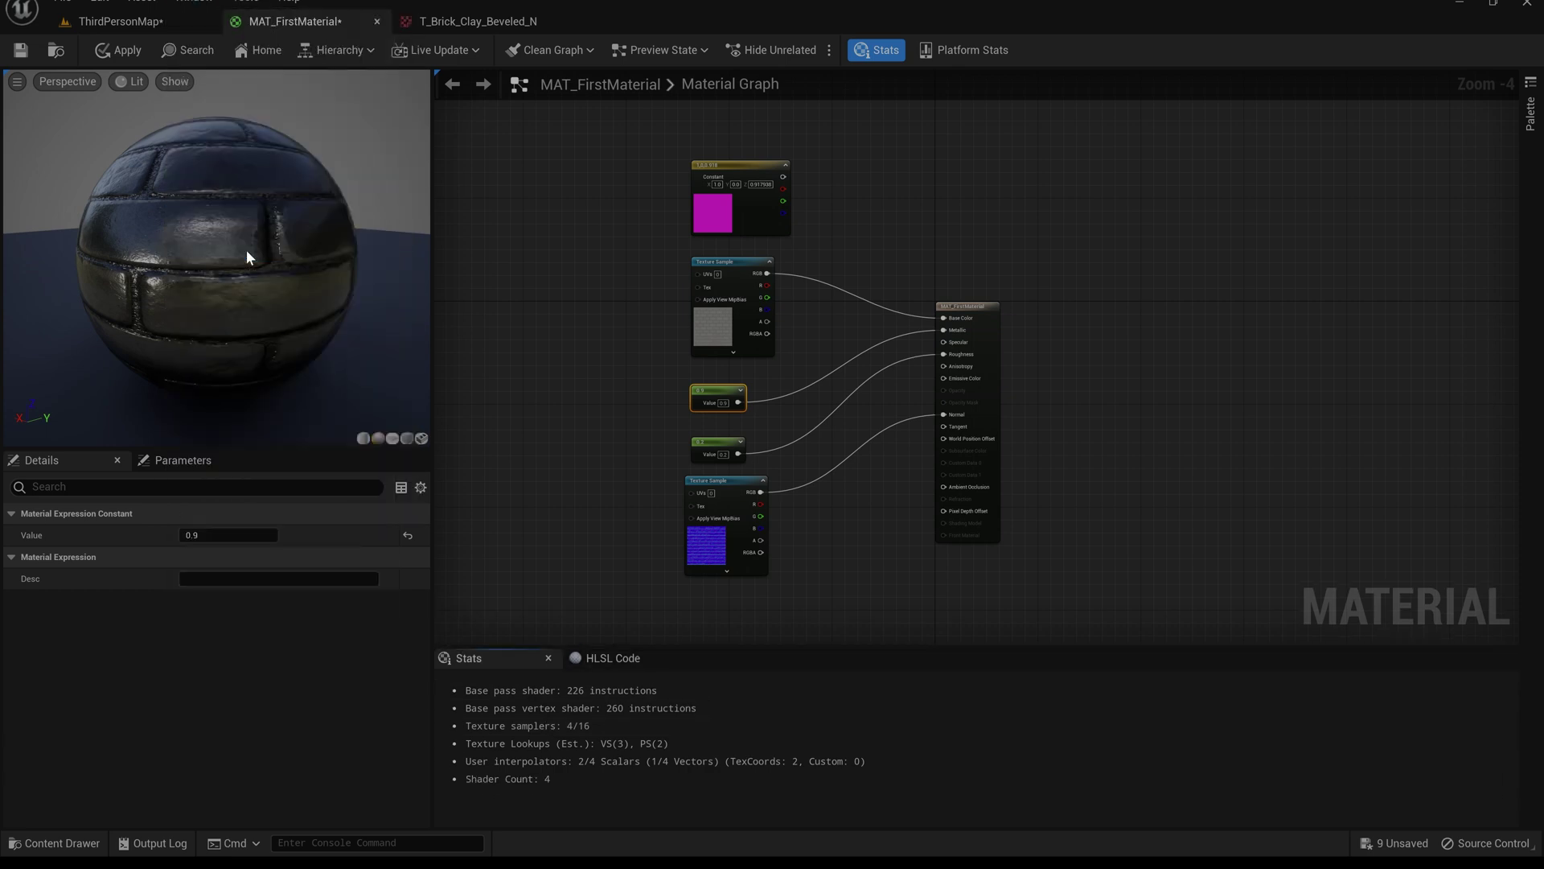
{"action": "left_click", "coordinate": [205, 4]}
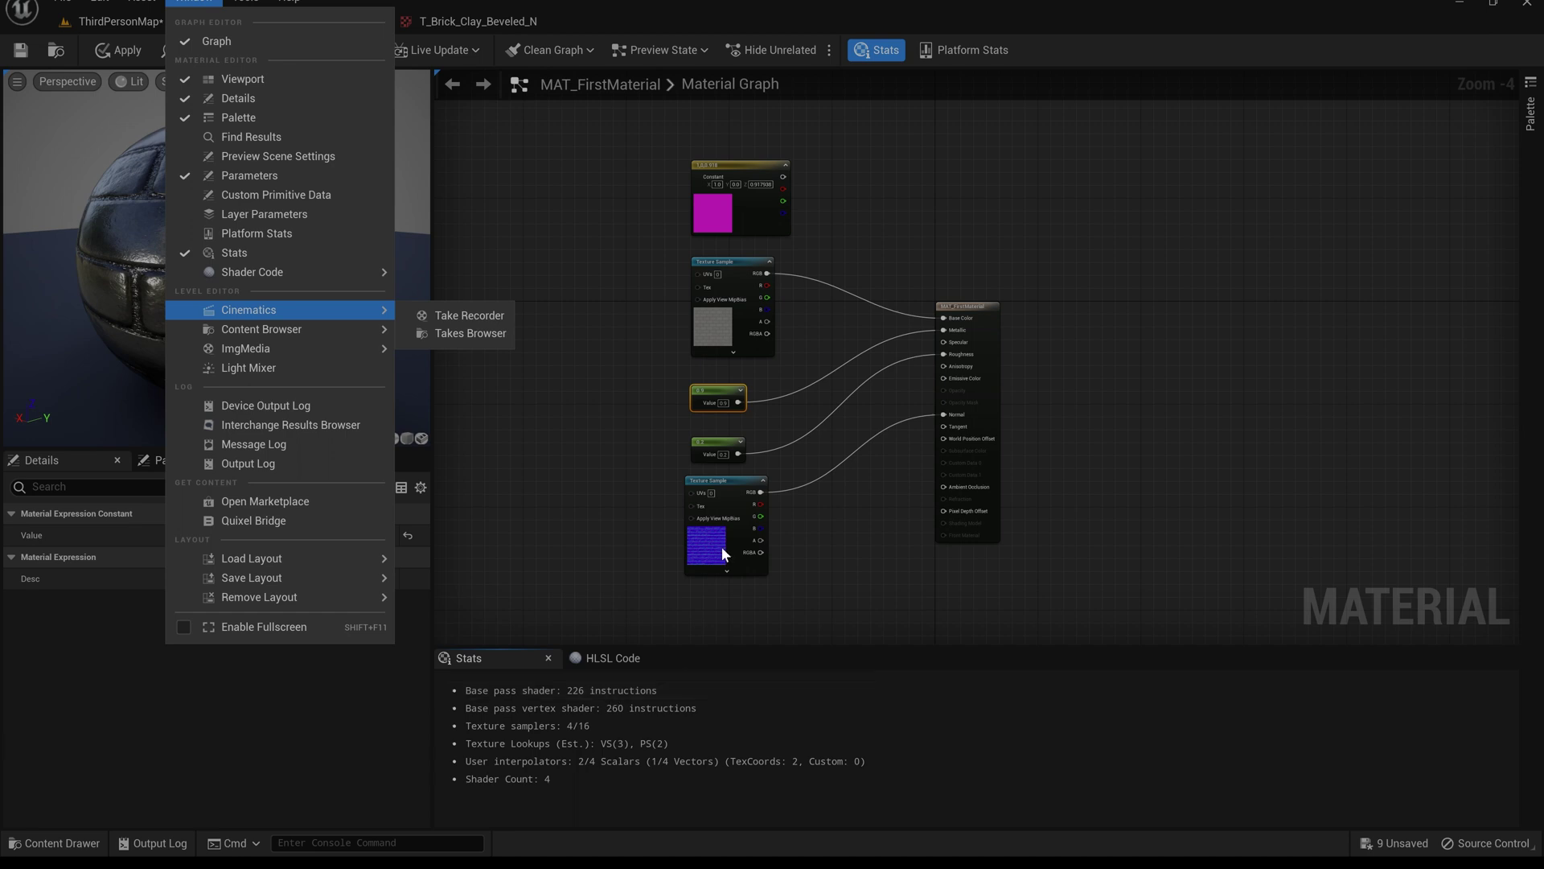
{"action": "mouse_move", "coordinate": [523, 455]}
{"action": "right_mouse_down"}
{"action": "mouse_move", "coordinate": [600, 439]}
{"action": "mouse_move", "coordinate": [541, 445]}
{"action": "right_mouse_up"}
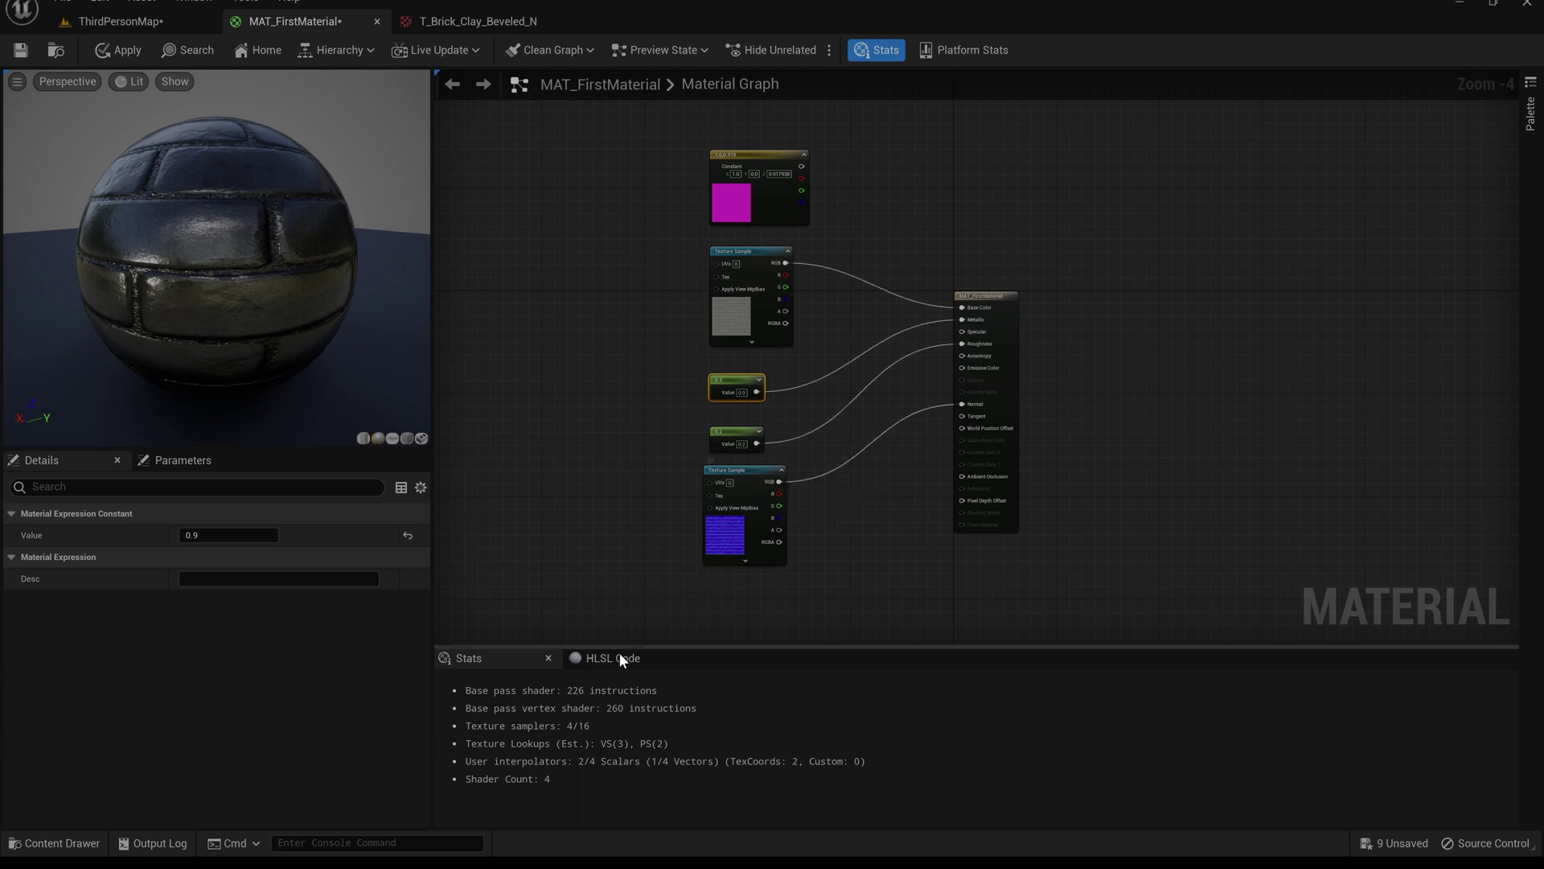
Detach the normal map's Texture Sample and move it aside, and restore it beneath the Constants with its link to Normal.
{"action": "left_click", "coordinate": [780, 481], "text": "alt"}
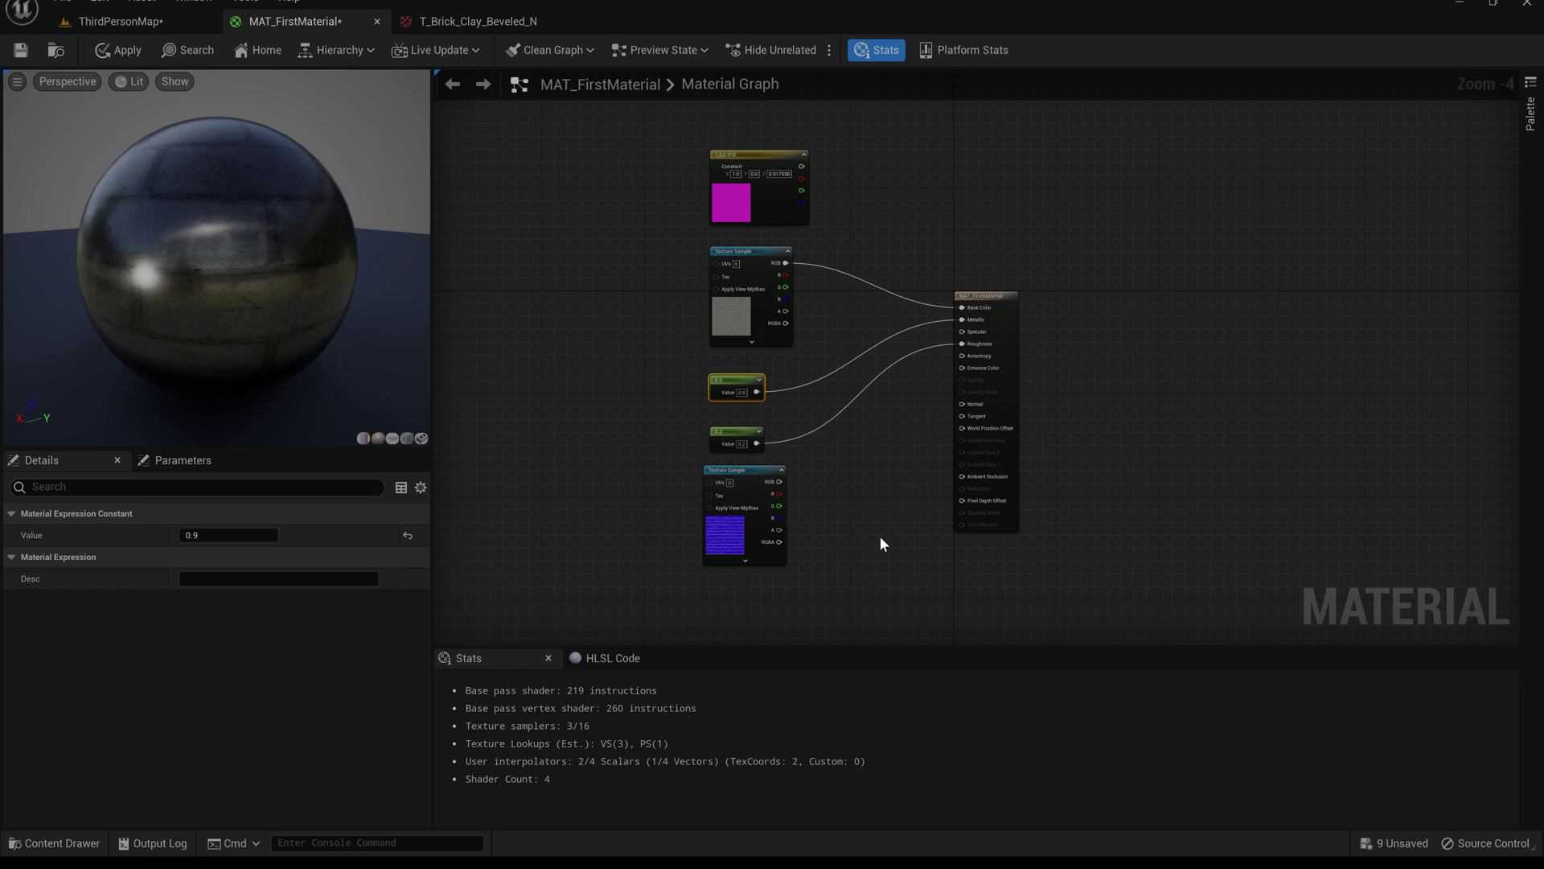
{"action": "left_click_drag", "start_coordinate": [751, 482], "coordinate": [653, 552]}
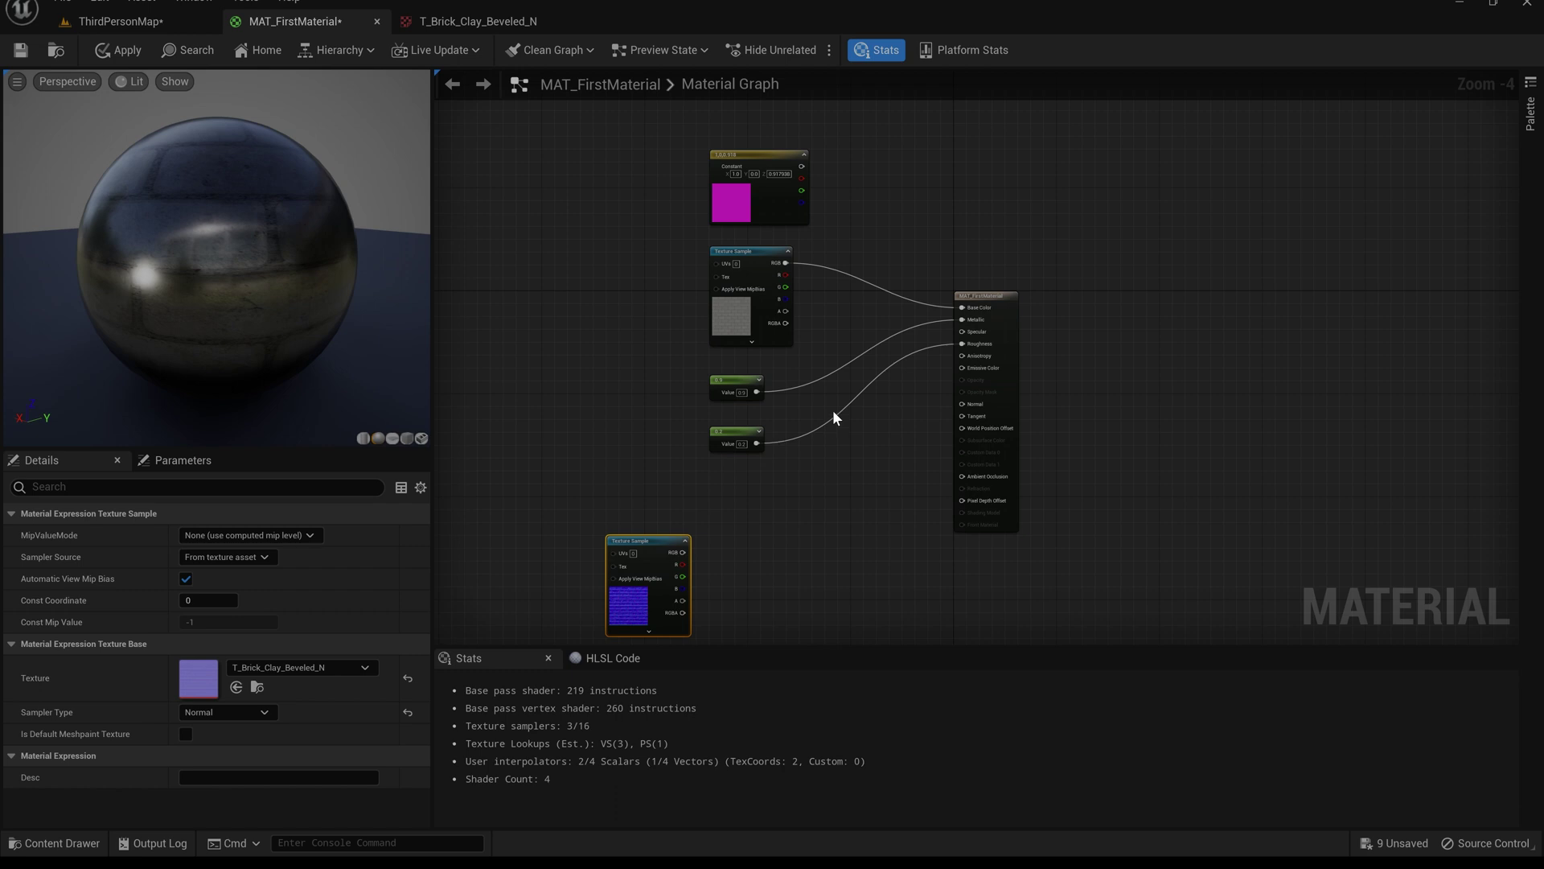
{"action": "left_click_drag", "start_coordinate": [655, 547], "coordinate": [963, 404]}
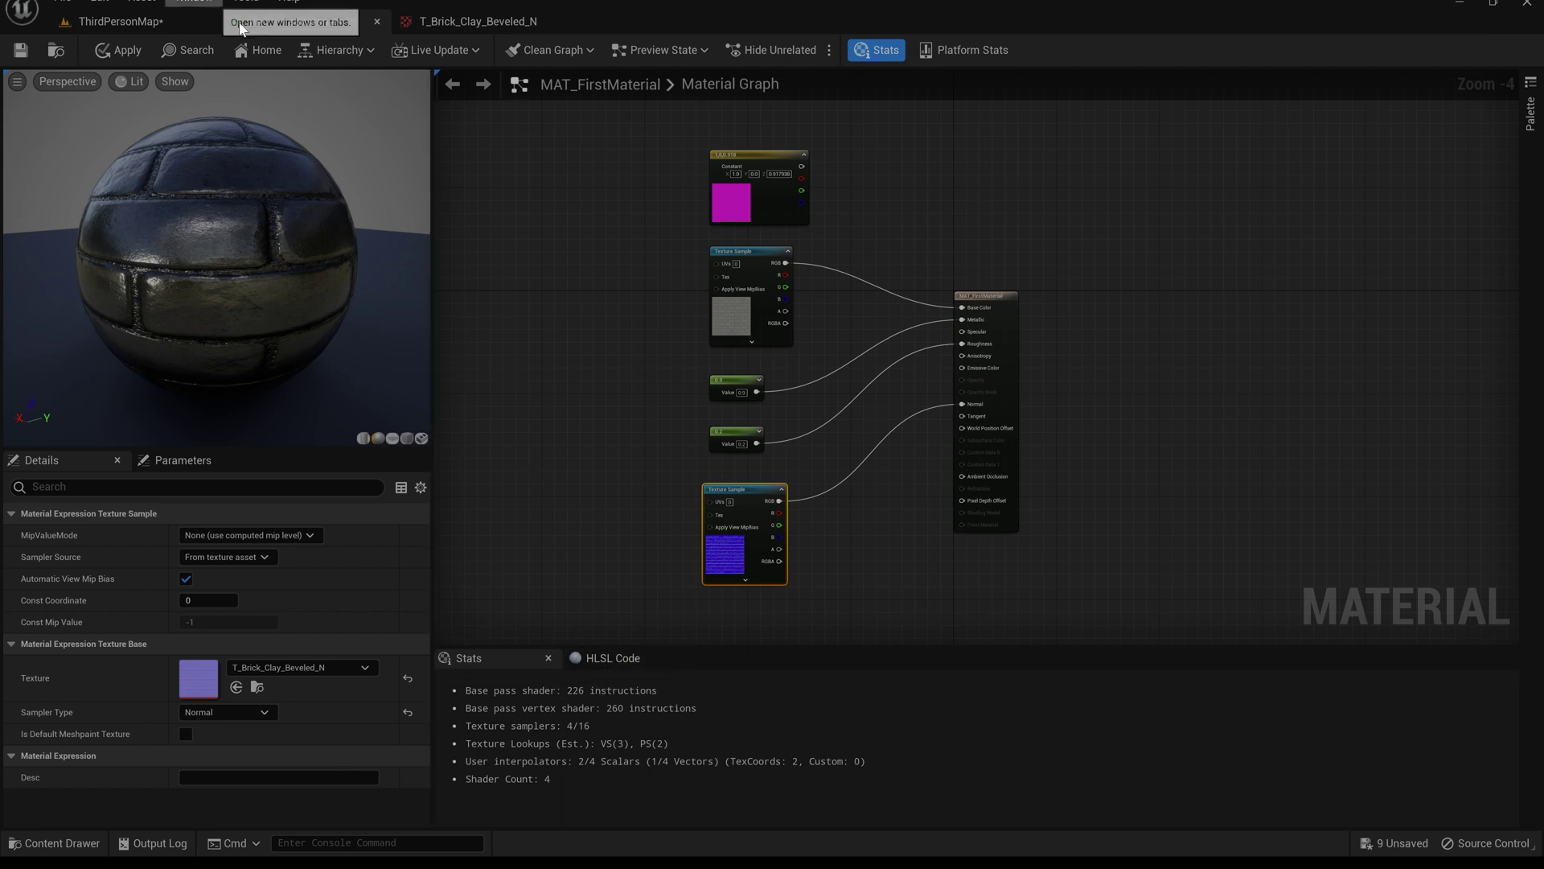
Bring up the material's HLSL Code, enlarge its panel and look through the generated shader code.
{"action": "left_click", "coordinate": [192, 2]}
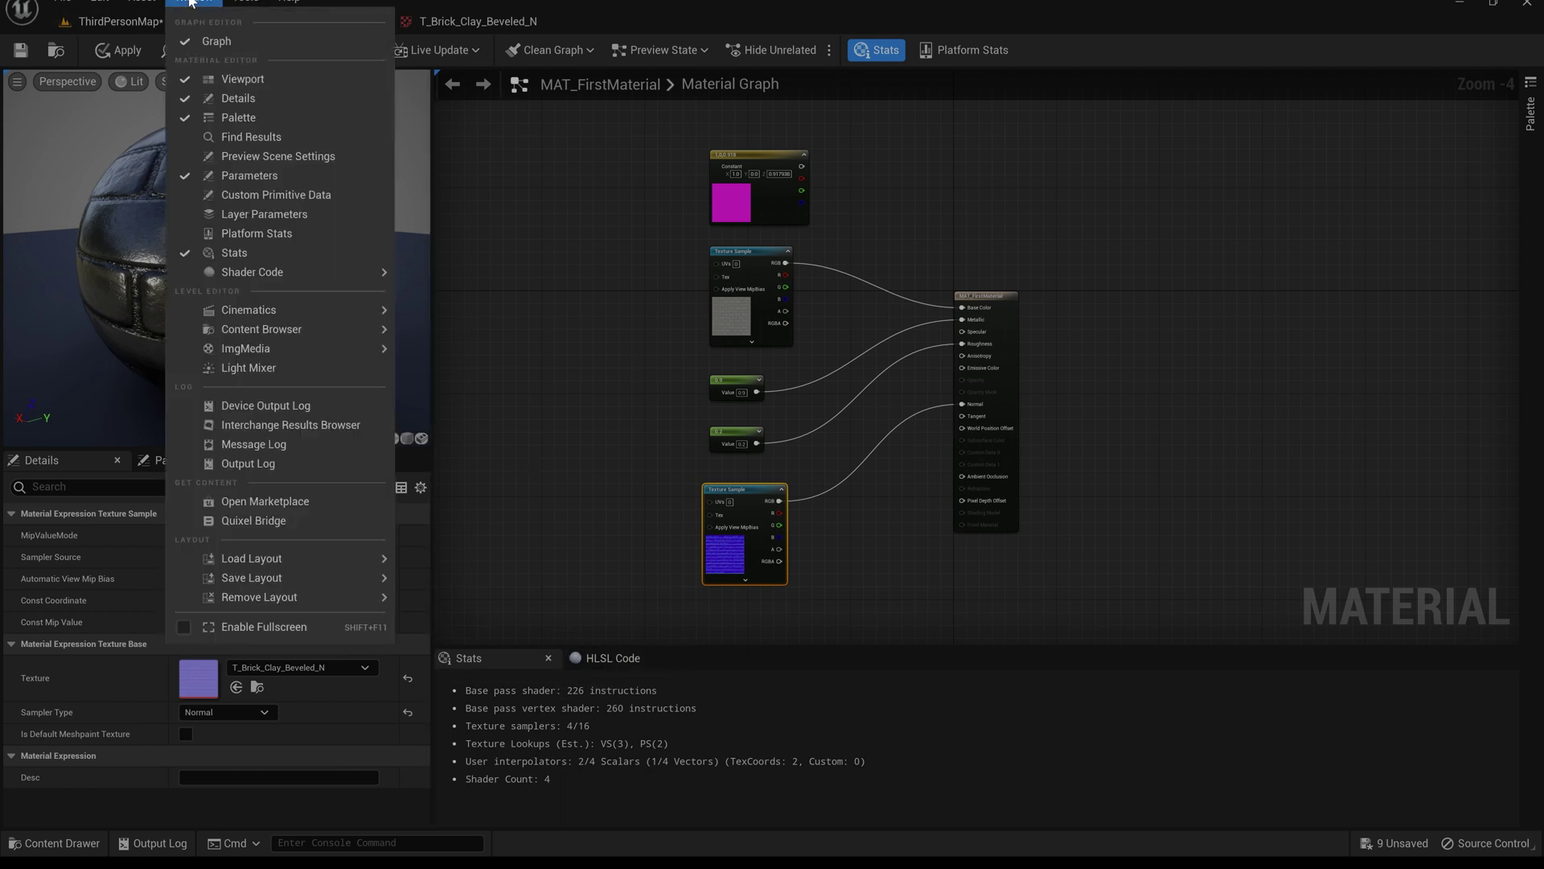
{"action": "mouse_move", "coordinate": [303, 272]}
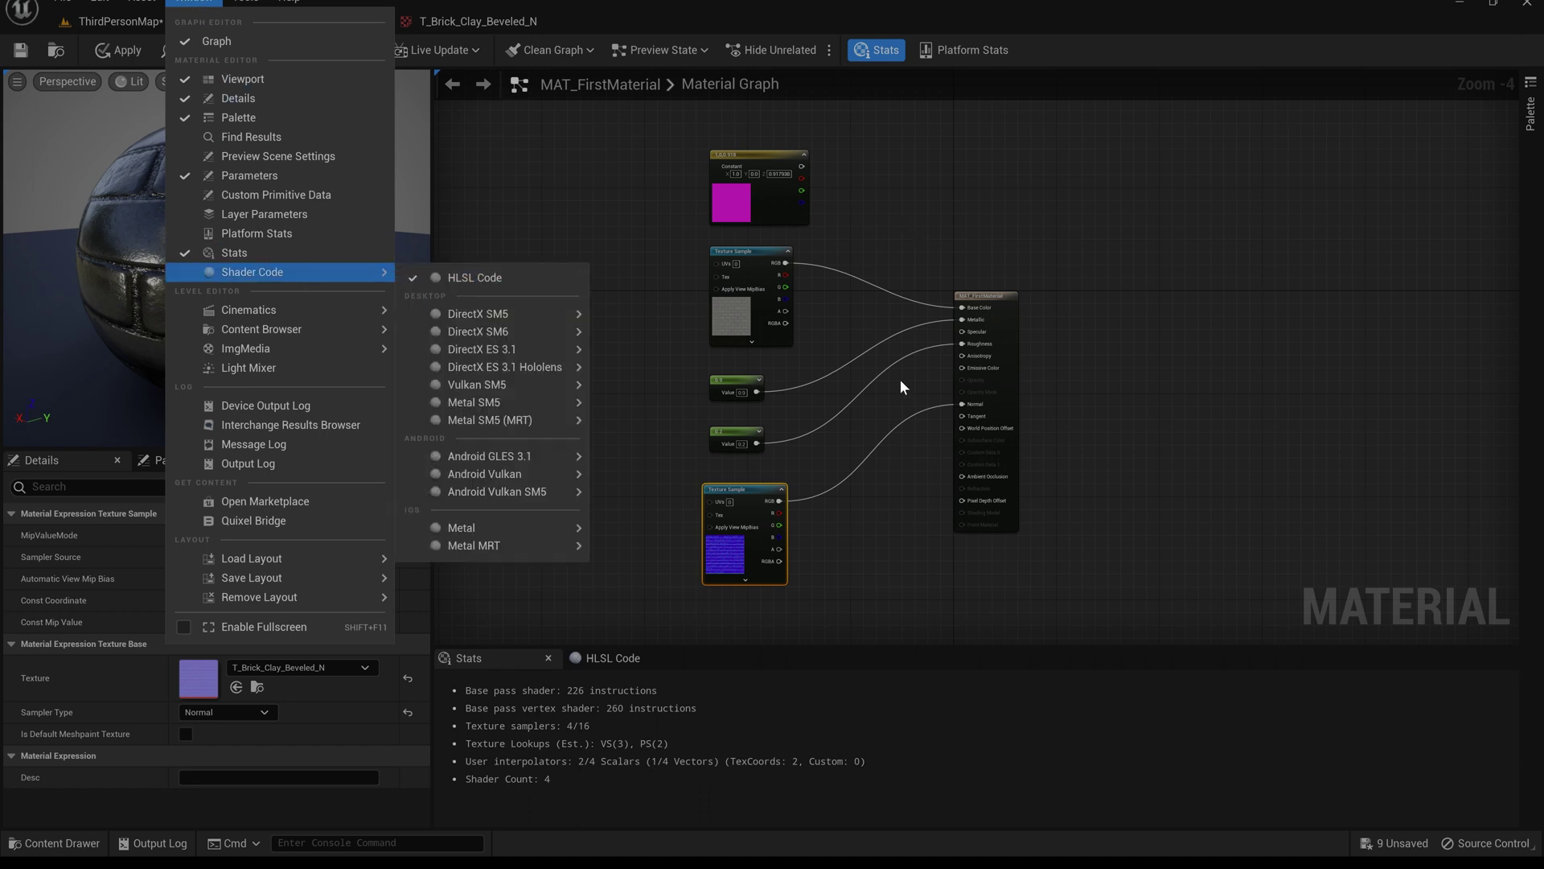
{"action": "left_click", "coordinate": [797, 373]}
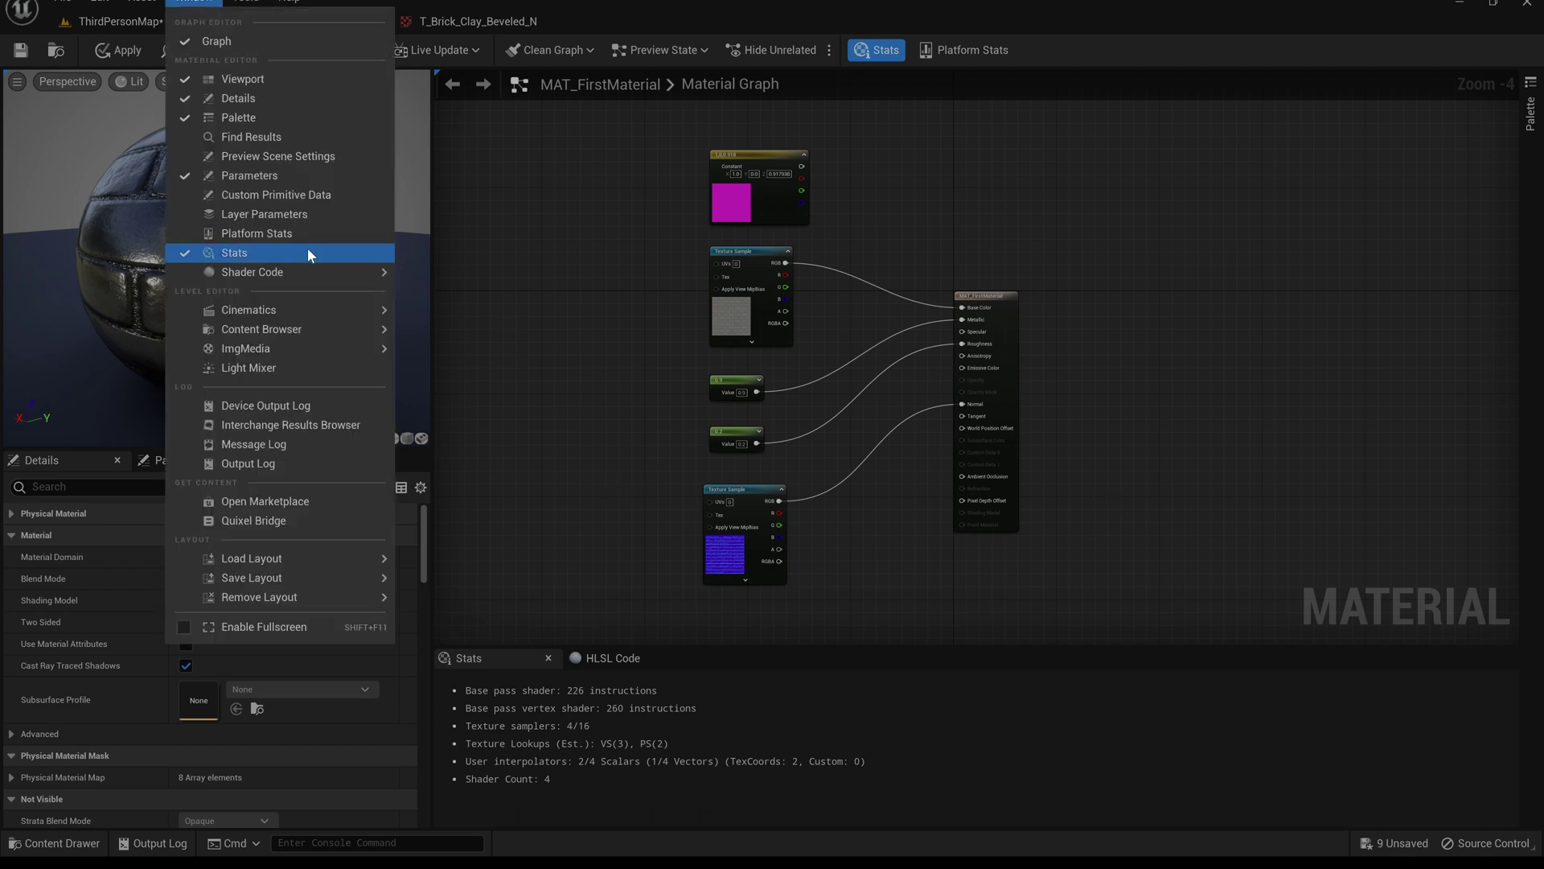
{"action": "mouse_move", "coordinate": [323, 272]}
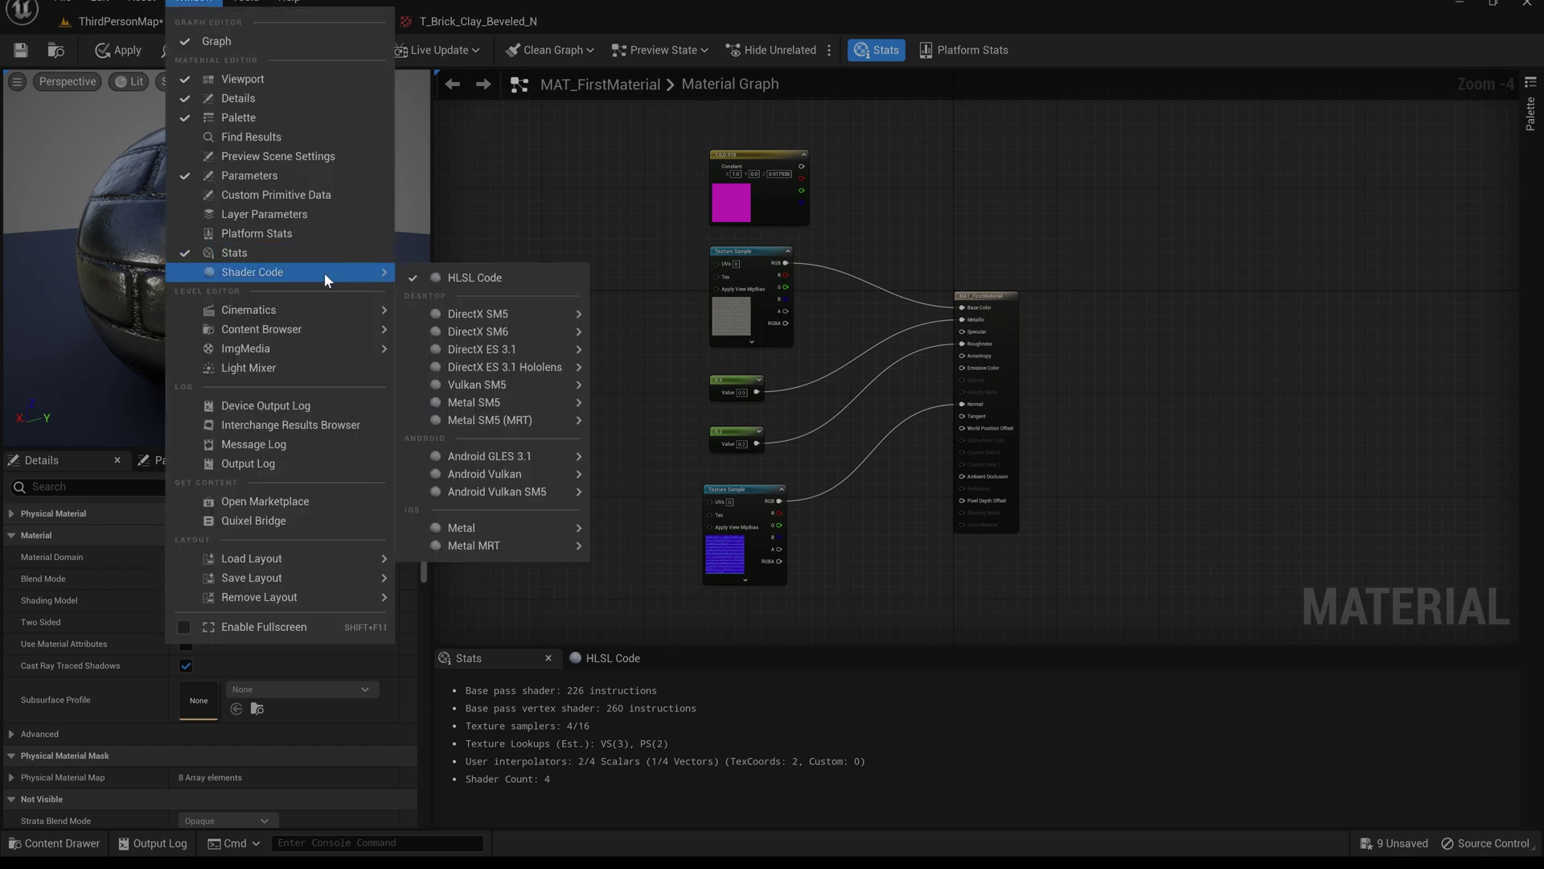
{"action": "left_click", "coordinate": [493, 281]}
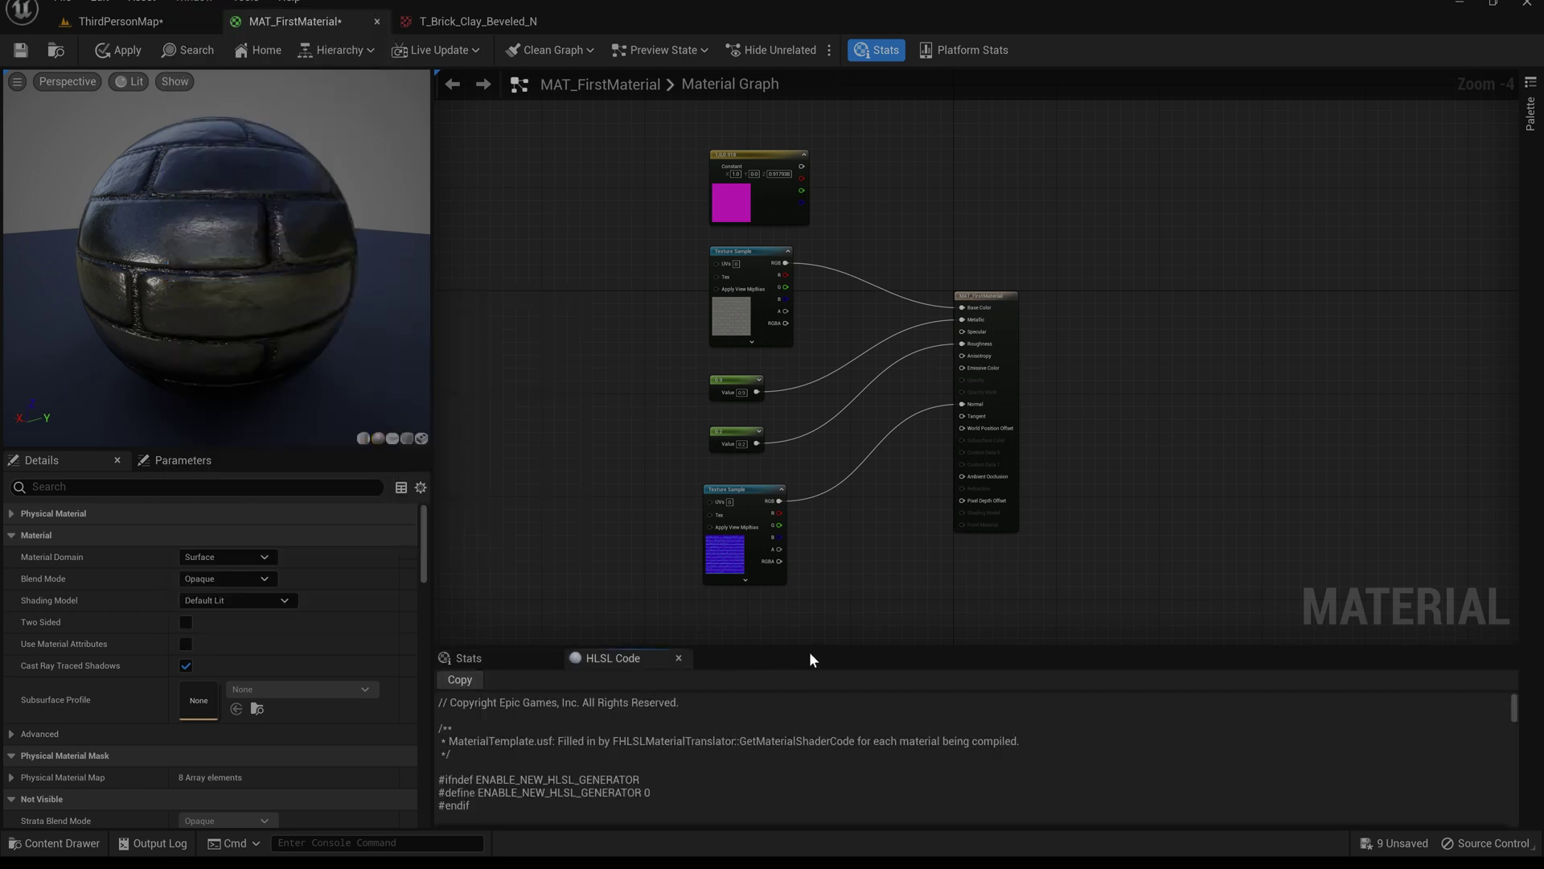
{"action": "left_click_drag", "start_coordinate": [814, 648], "coordinate": [841, 251]}
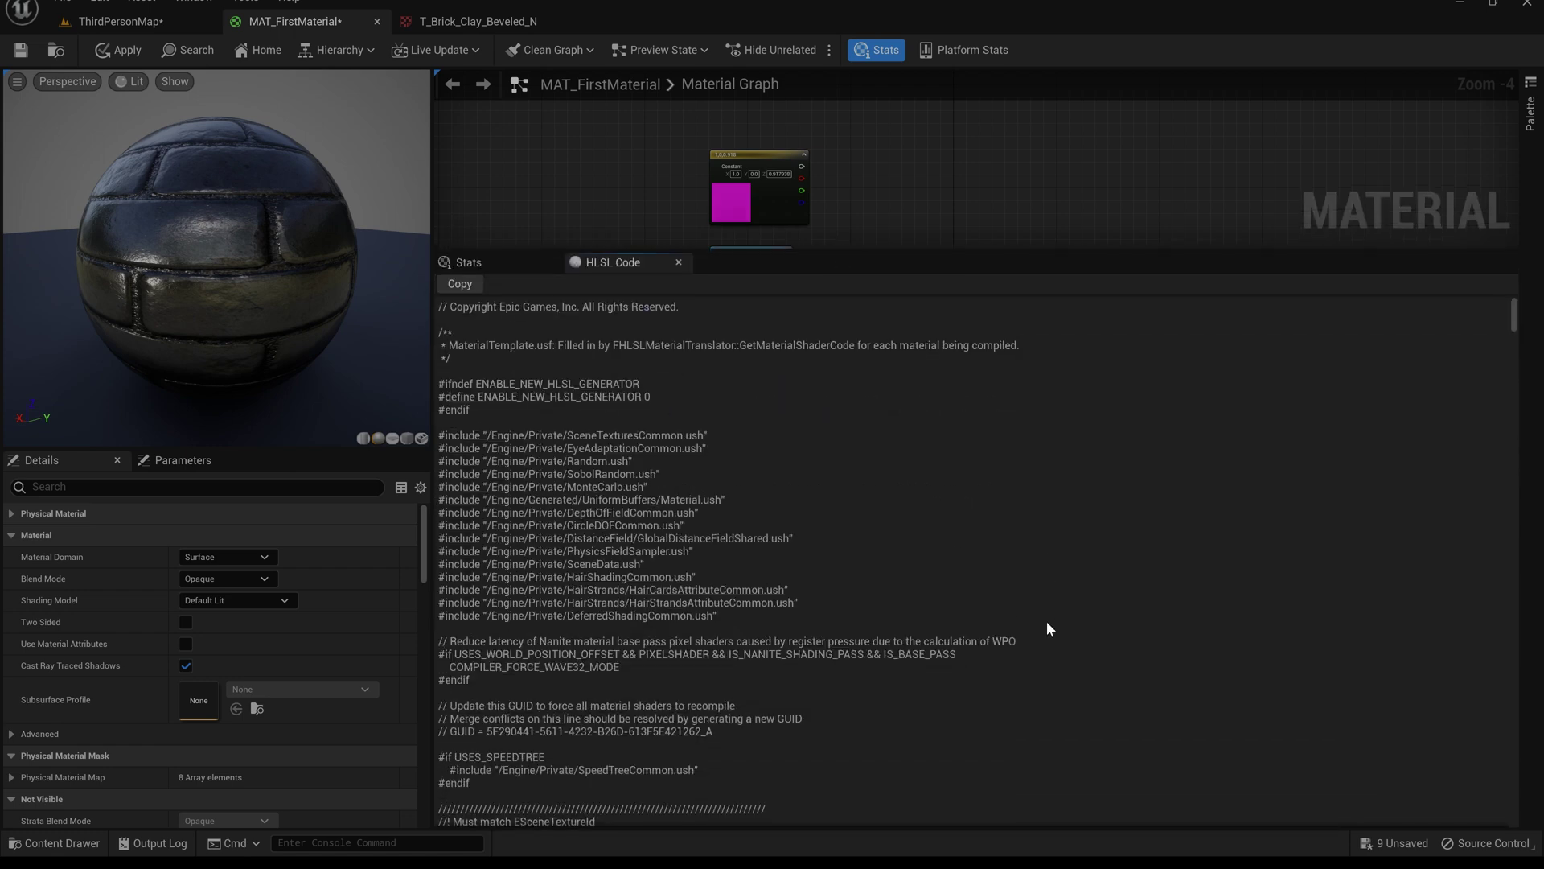
{"action": "scroll", "coordinate": [1049, 617], "scroll_direction": "down", "scroll_amount": 5}
{"action": "left_click_drag", "start_coordinate": [1515, 332], "coordinate": [1484, 742]}
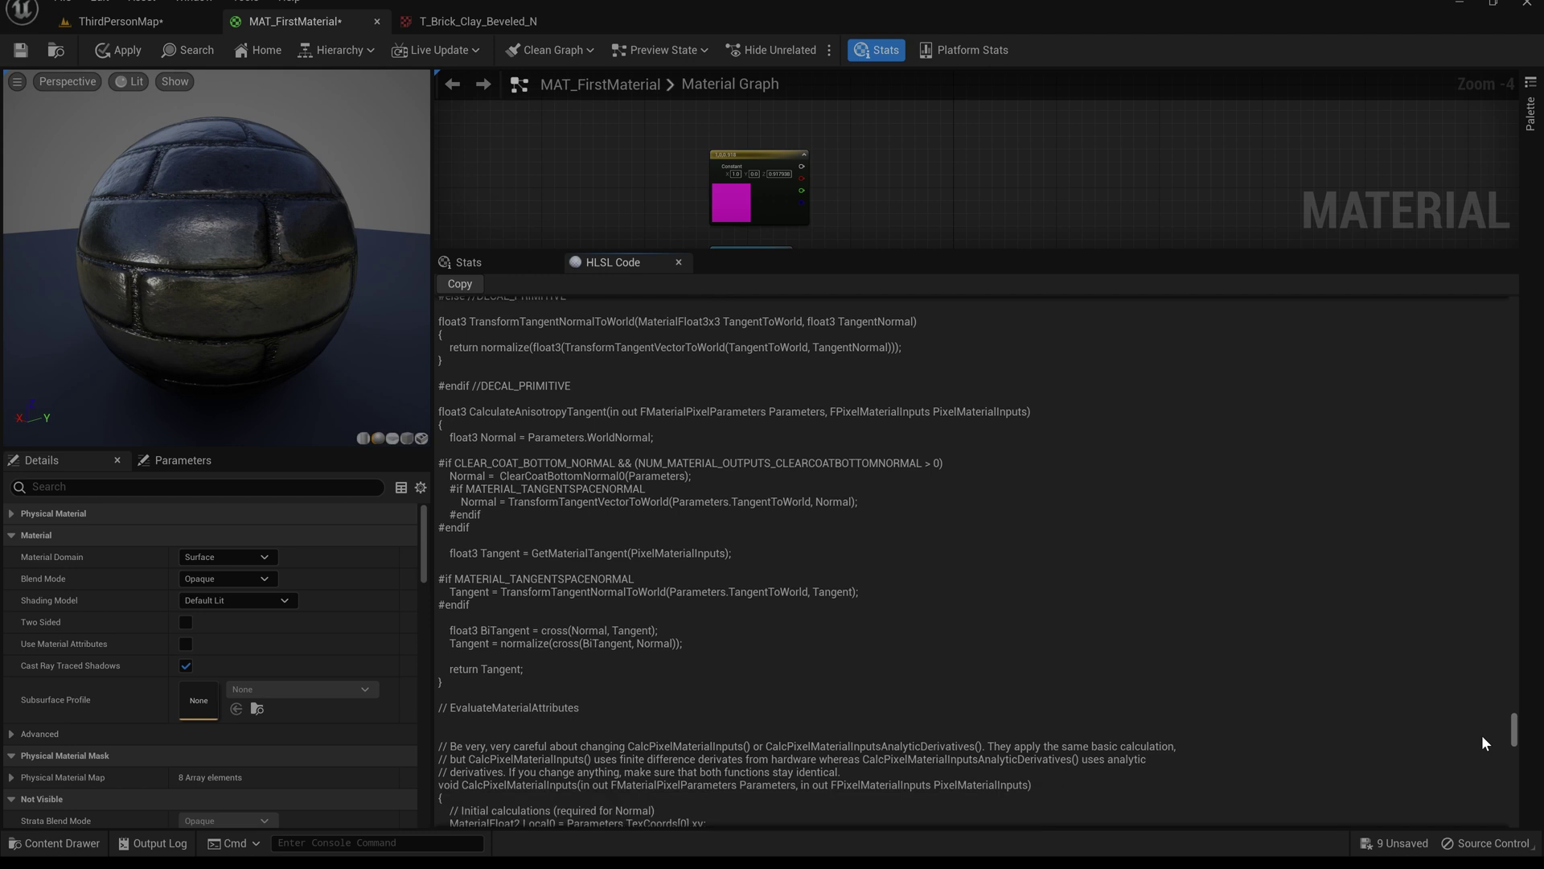
Return to the beginning of the HLSL code and shrink its panel to give the material graph more height.
{"action": "scroll", "coordinate": [799, 333], "scroll_direction": "up", "scroll_amount": 4}
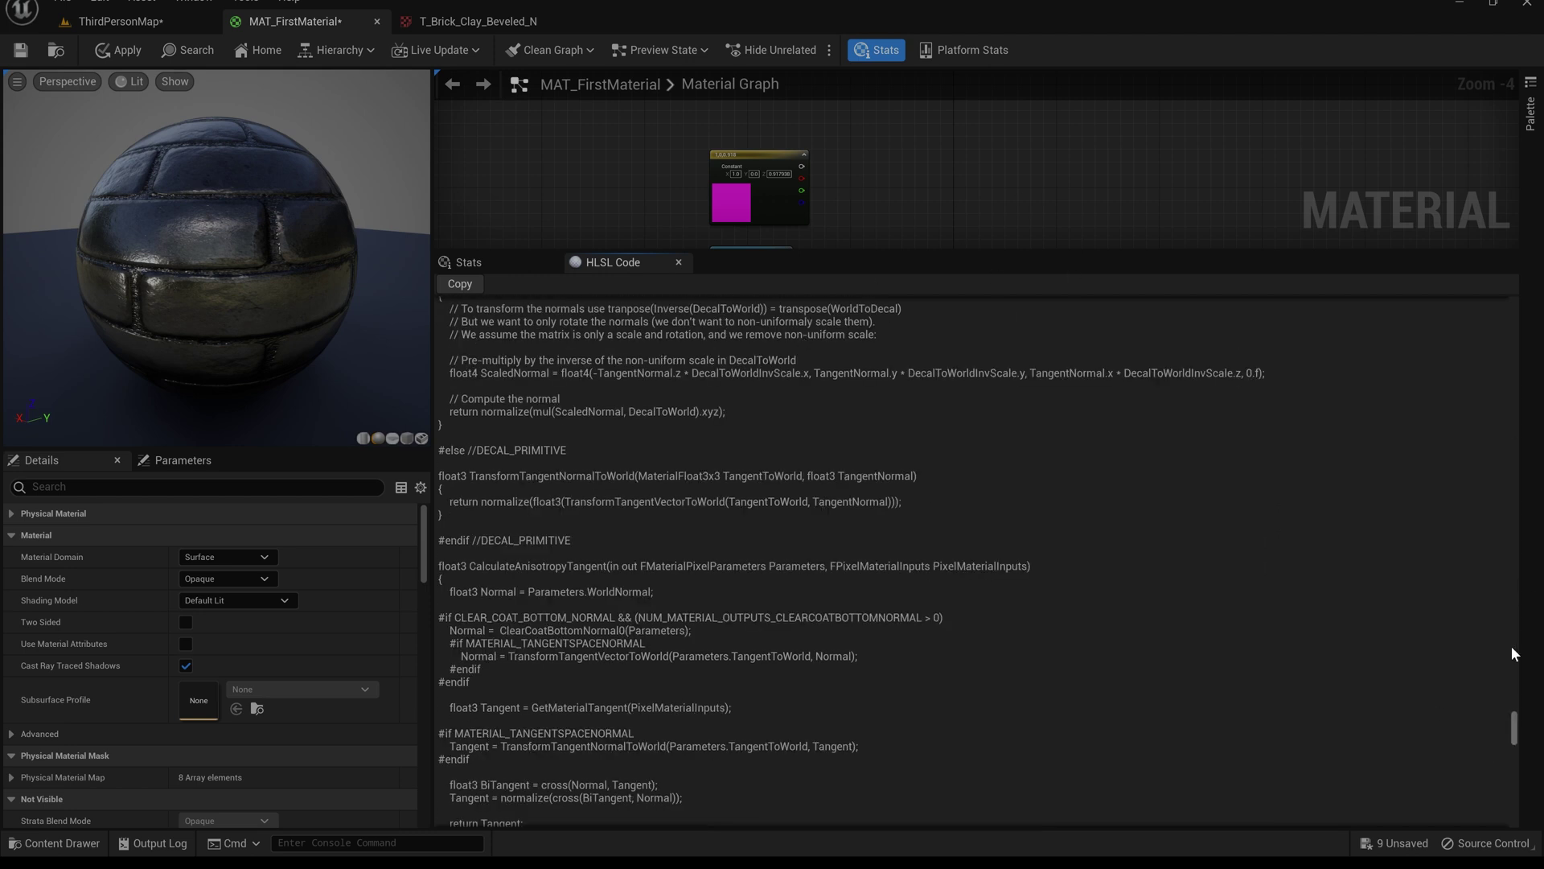
{"action": "left_click_drag", "start_coordinate": [1518, 736], "coordinate": [1514, 310]}
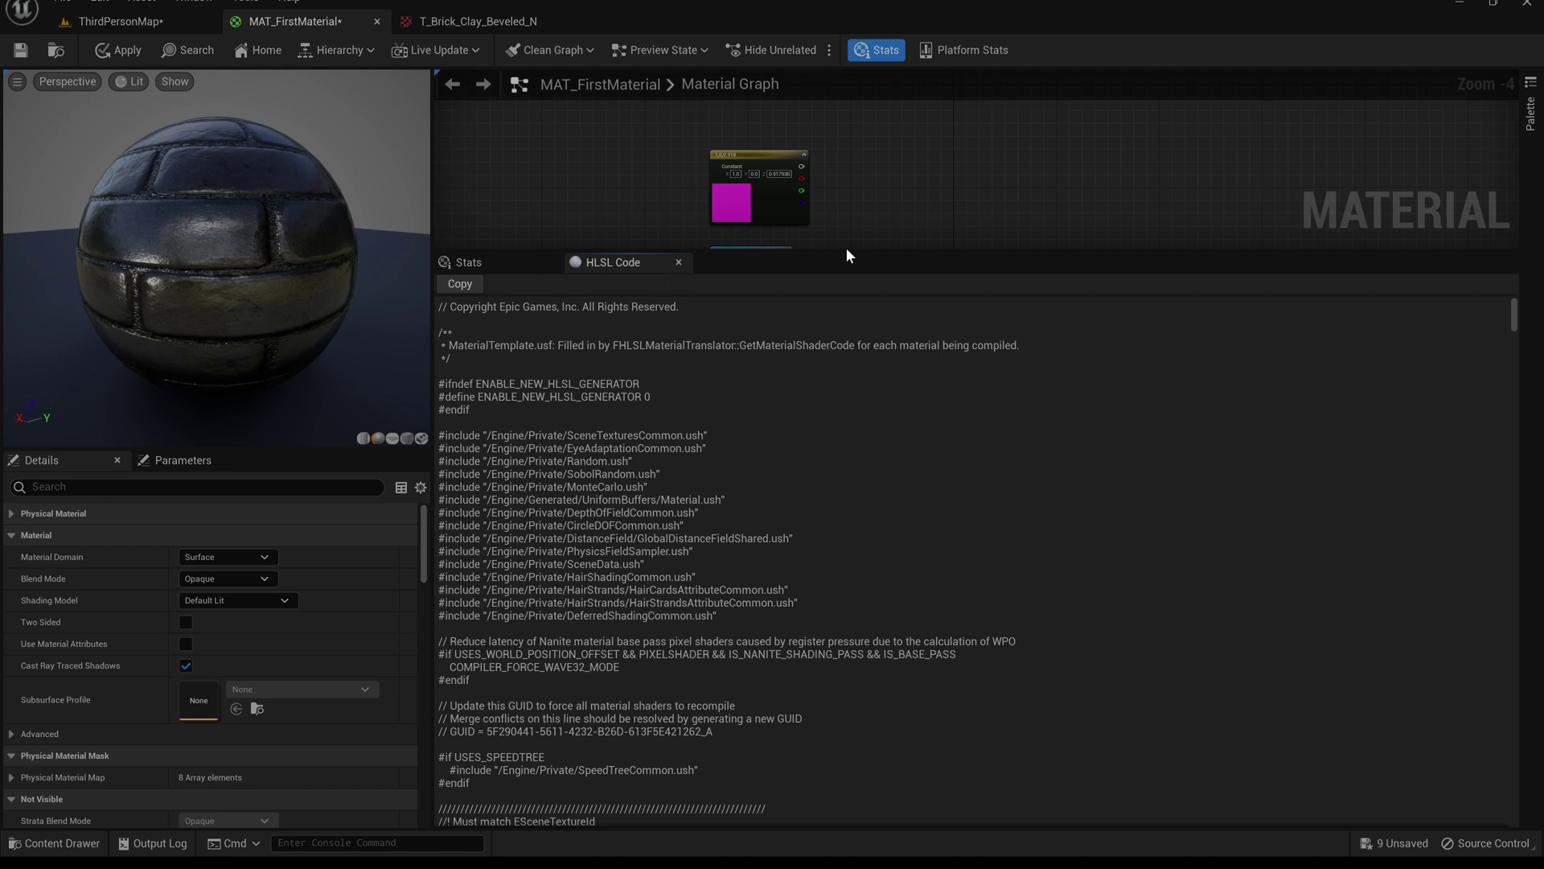
{"action": "left_click_drag", "start_coordinate": [846, 250], "coordinate": [862, 628]}
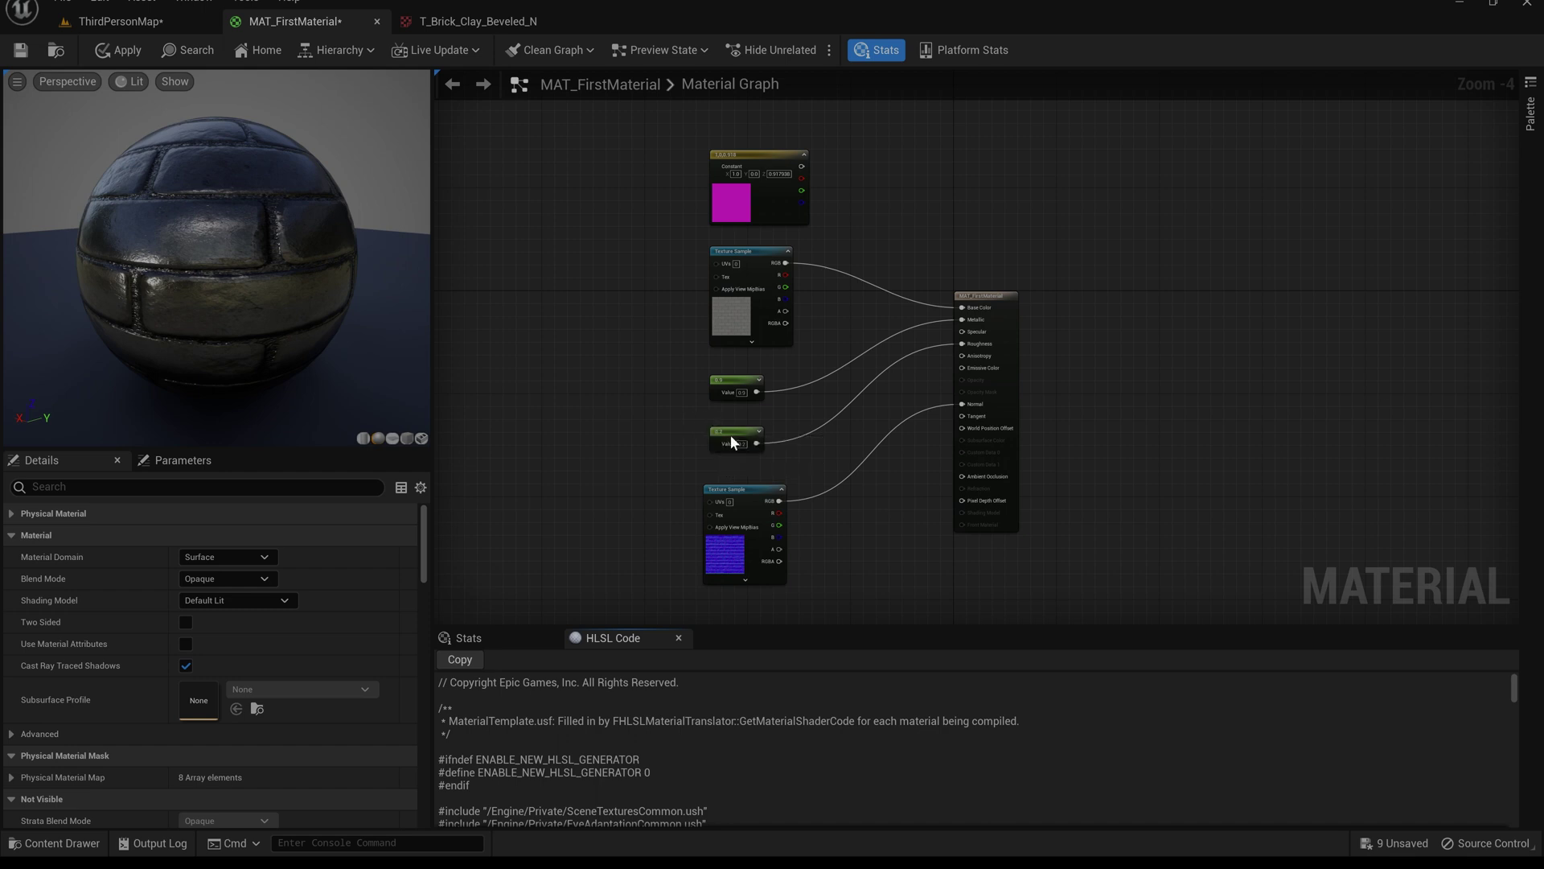
Move the material's result node farther from its input nodes and shift the Constant feeding Metallic slightly toward it.
{"action": "right_click_drag", "start_coordinate": [561, 357], "coordinate": [608, 328]}
{"action": "left_click_drag", "start_coordinate": [1066, 300], "coordinate": [1227, 301]}
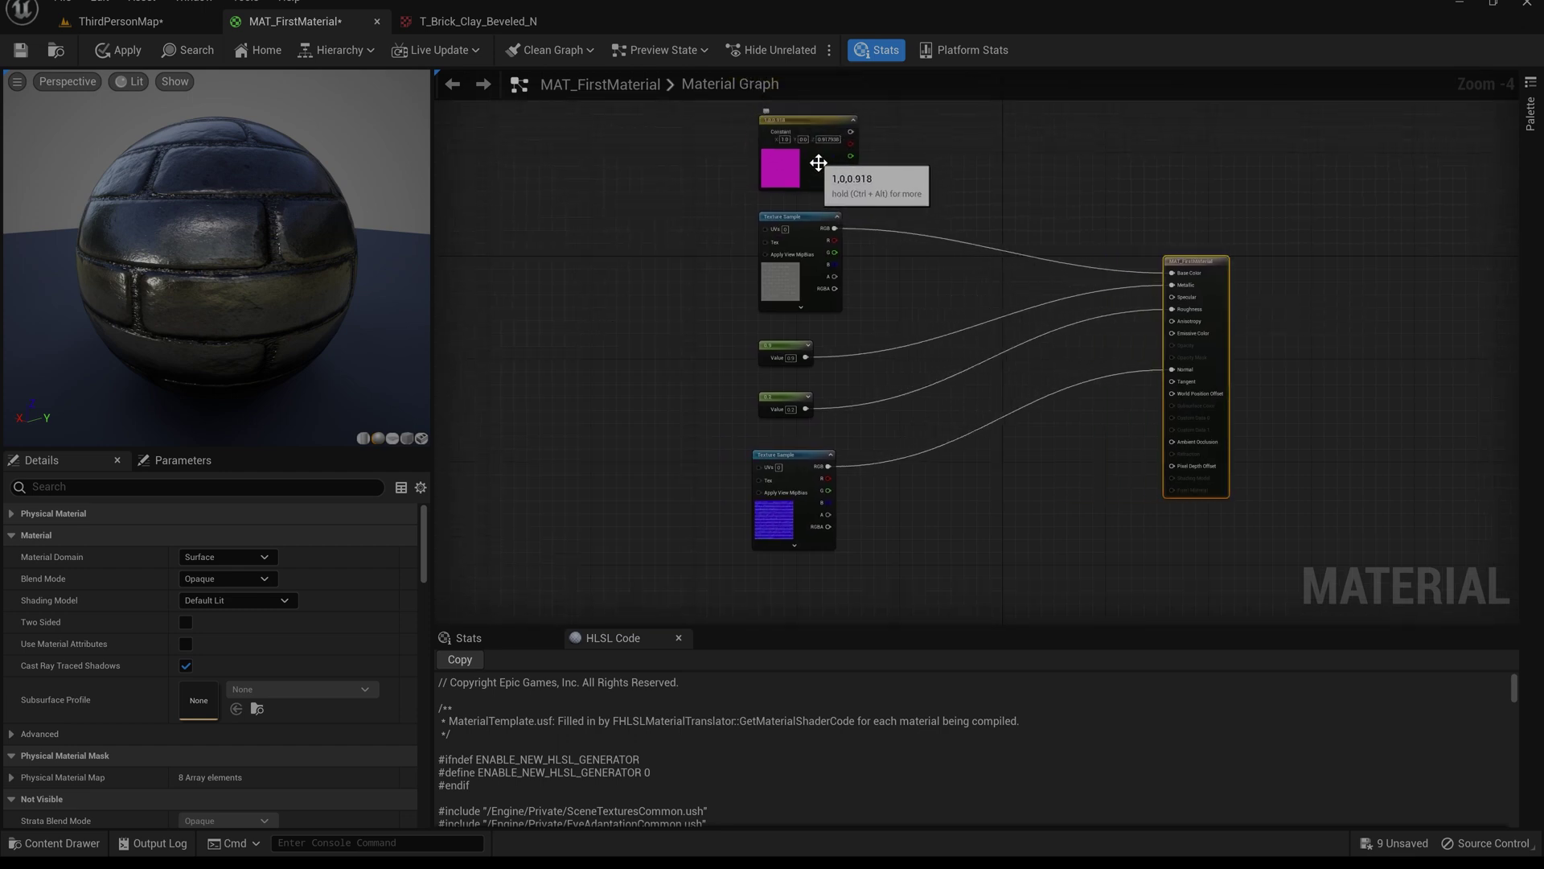
{"action": "key", "text": "Home"}
{"action": "mouse_move", "coordinate": [761, 396]}
{"action": "left_mouse_down"}
{"action": "mouse_move", "coordinate": [716, 384]}
{"action": "mouse_move", "coordinate": [789, 394]}
{"action": "left_mouse_up"}
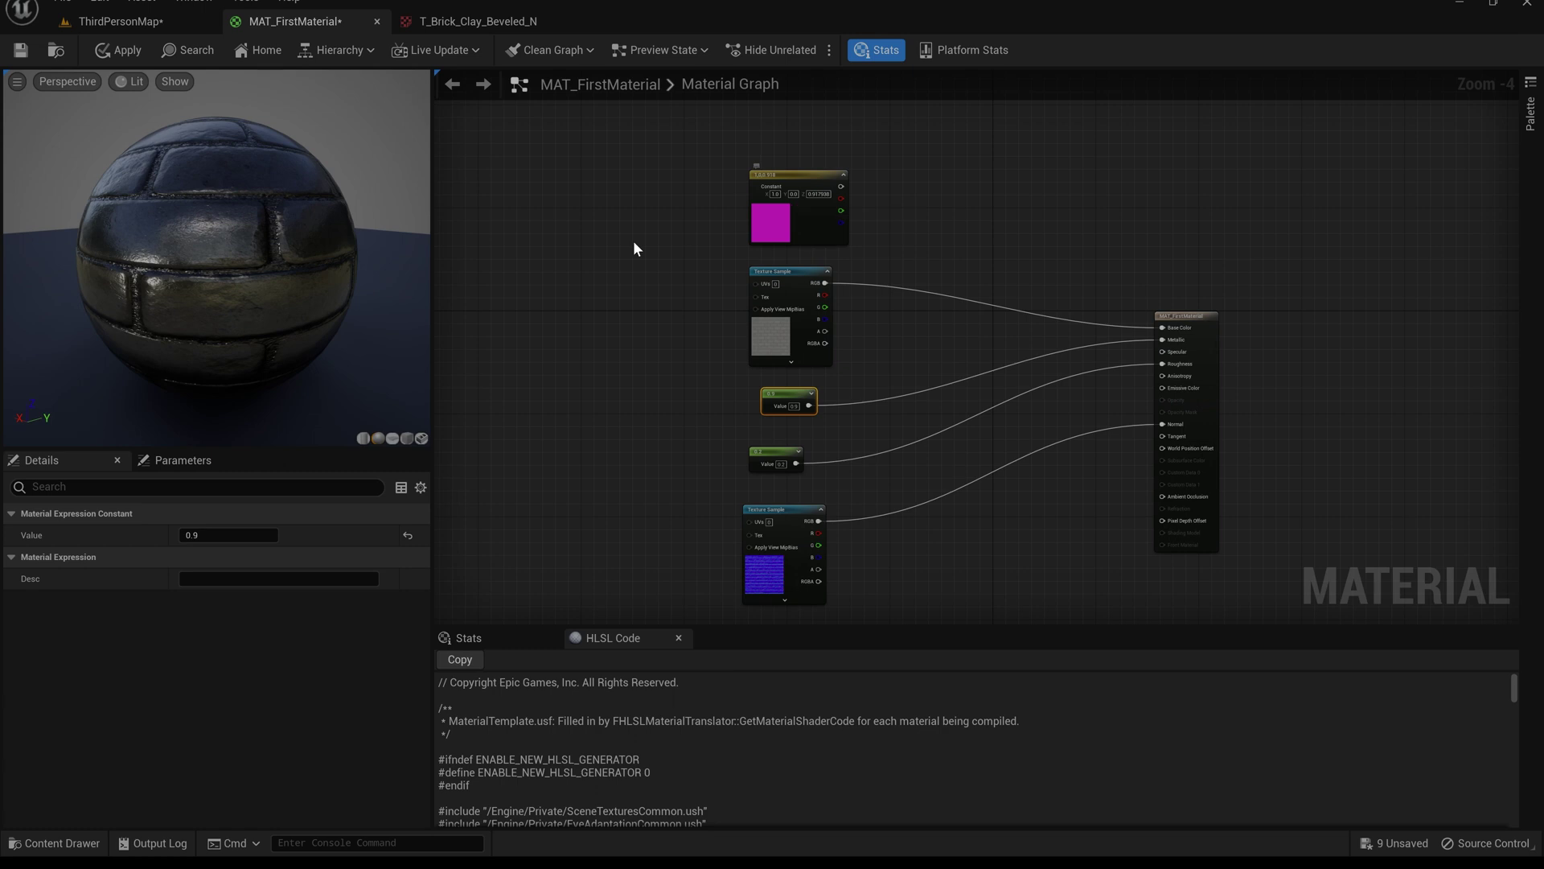
Add a Constant2Vector with a long run of 4s as its X value, and place a Constant4Vector directly beneath it.
{"action": "left_click", "coordinate": [588, 307]}
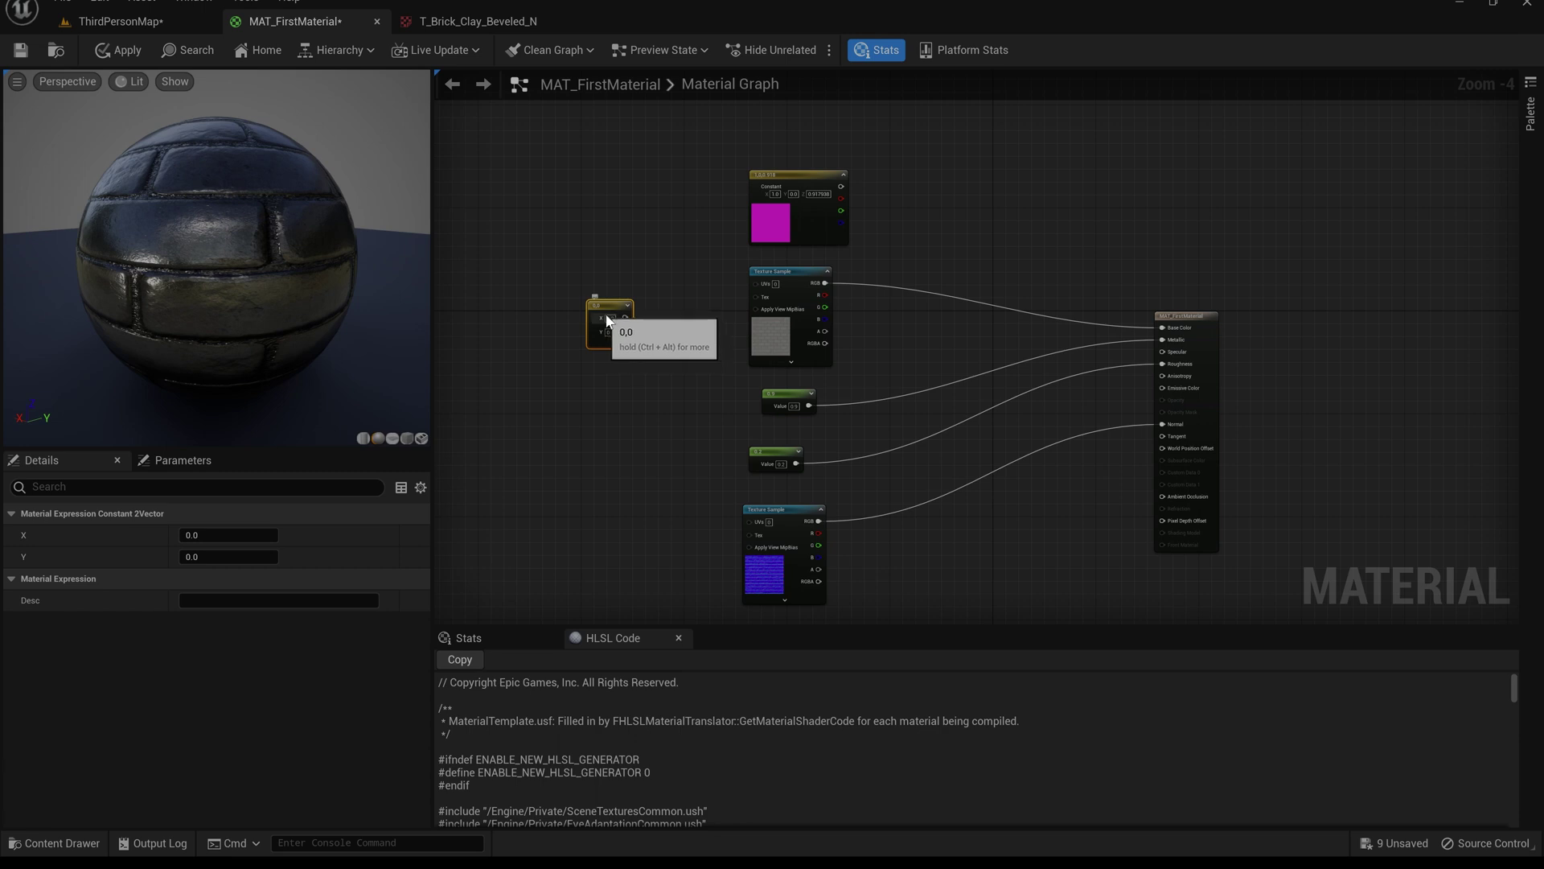
{"action": "left_click", "coordinate": [193, 535]}
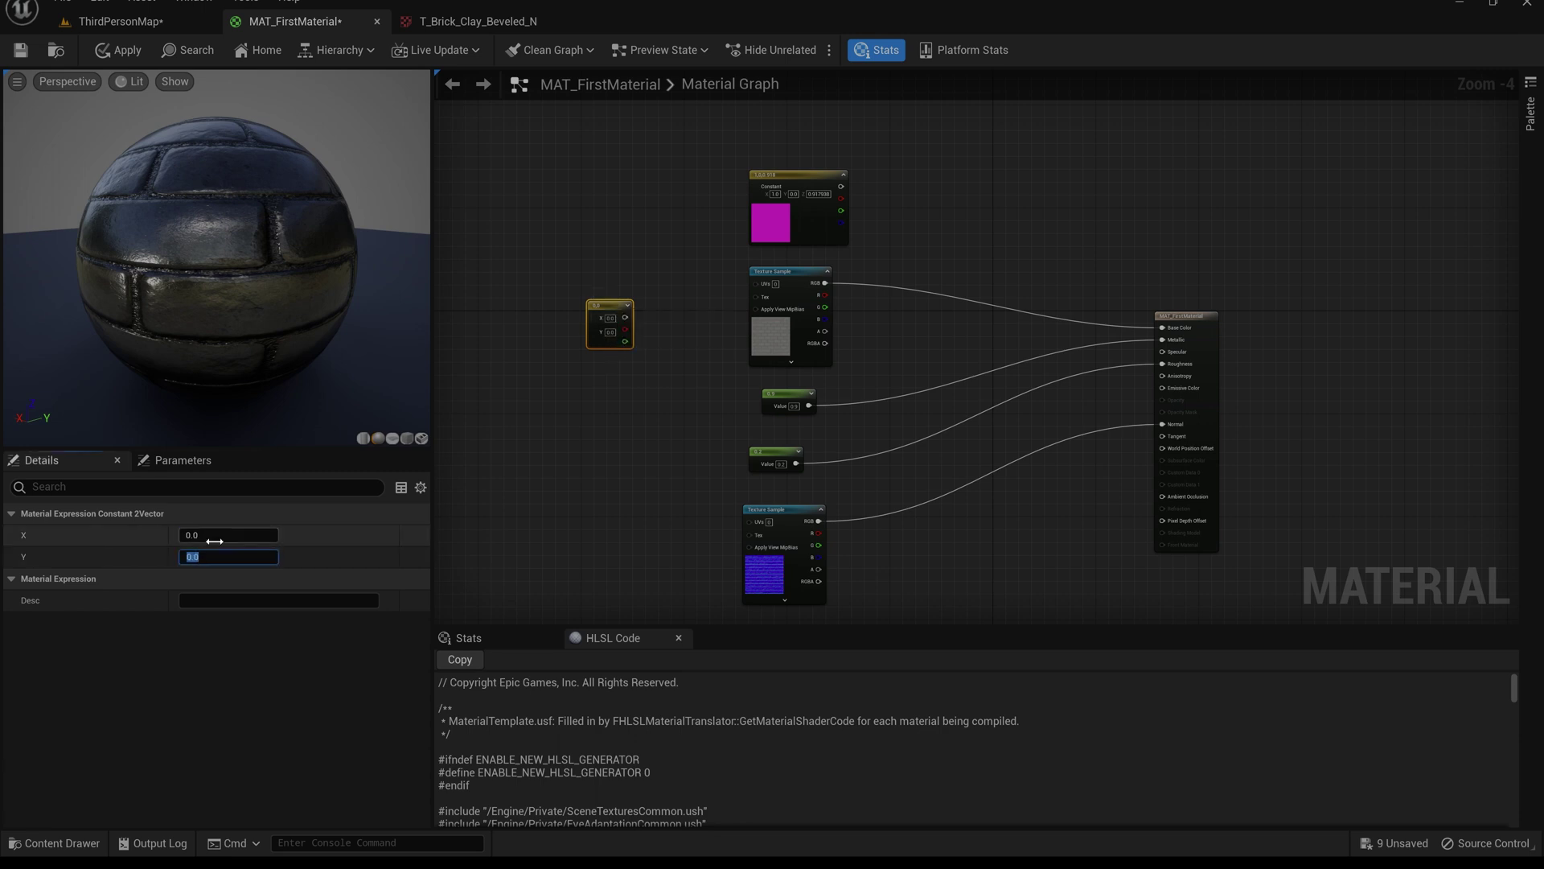
{"action": "type", "text": "4444444444444444"}
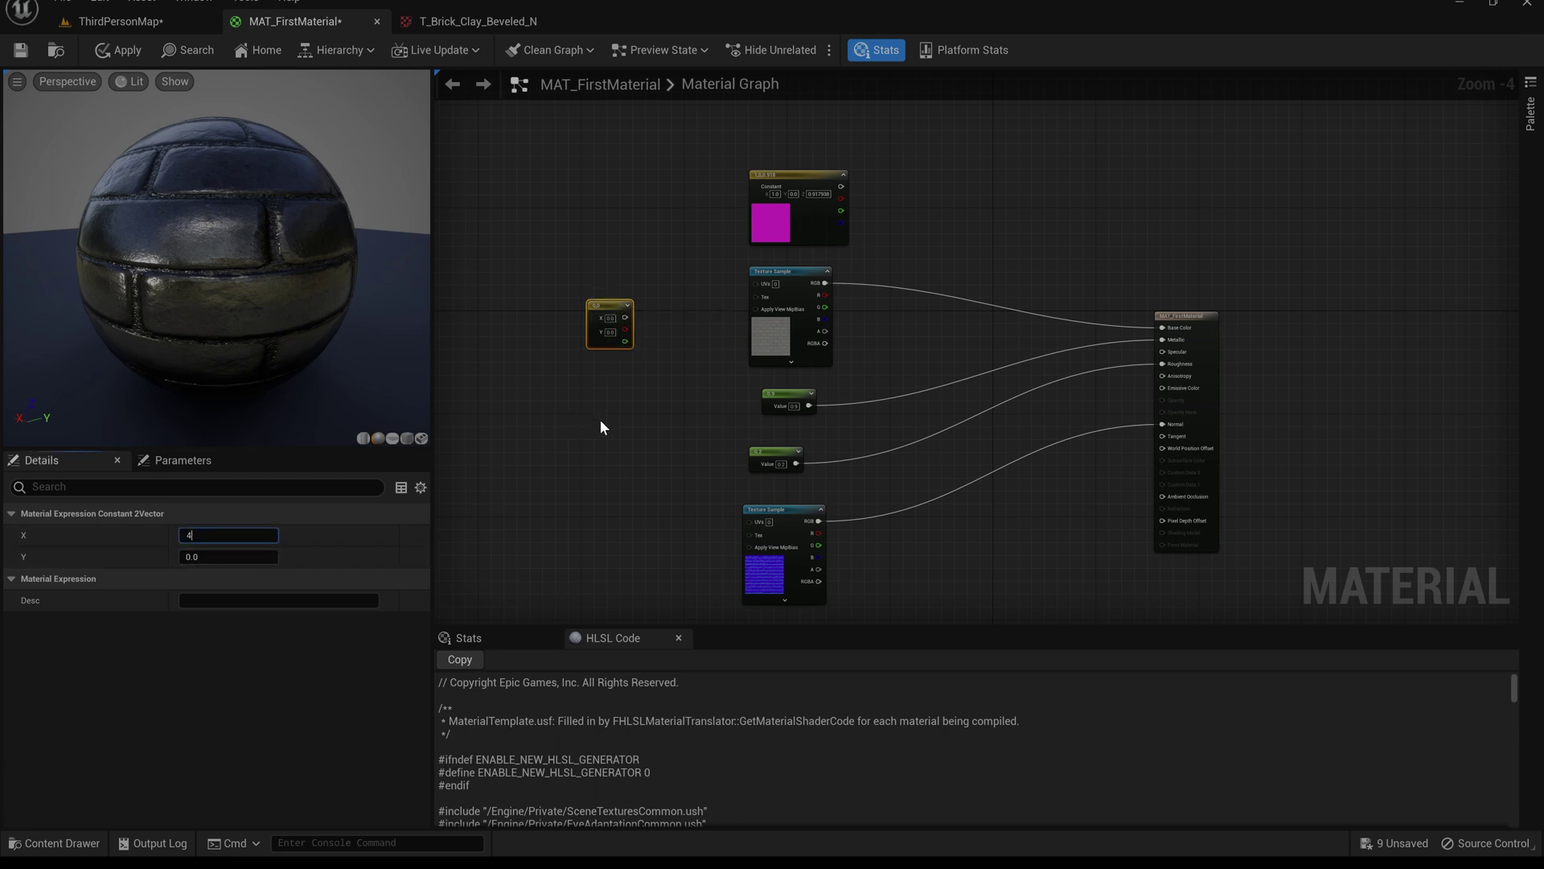
{"action": "left_click", "coordinate": [590, 408]}
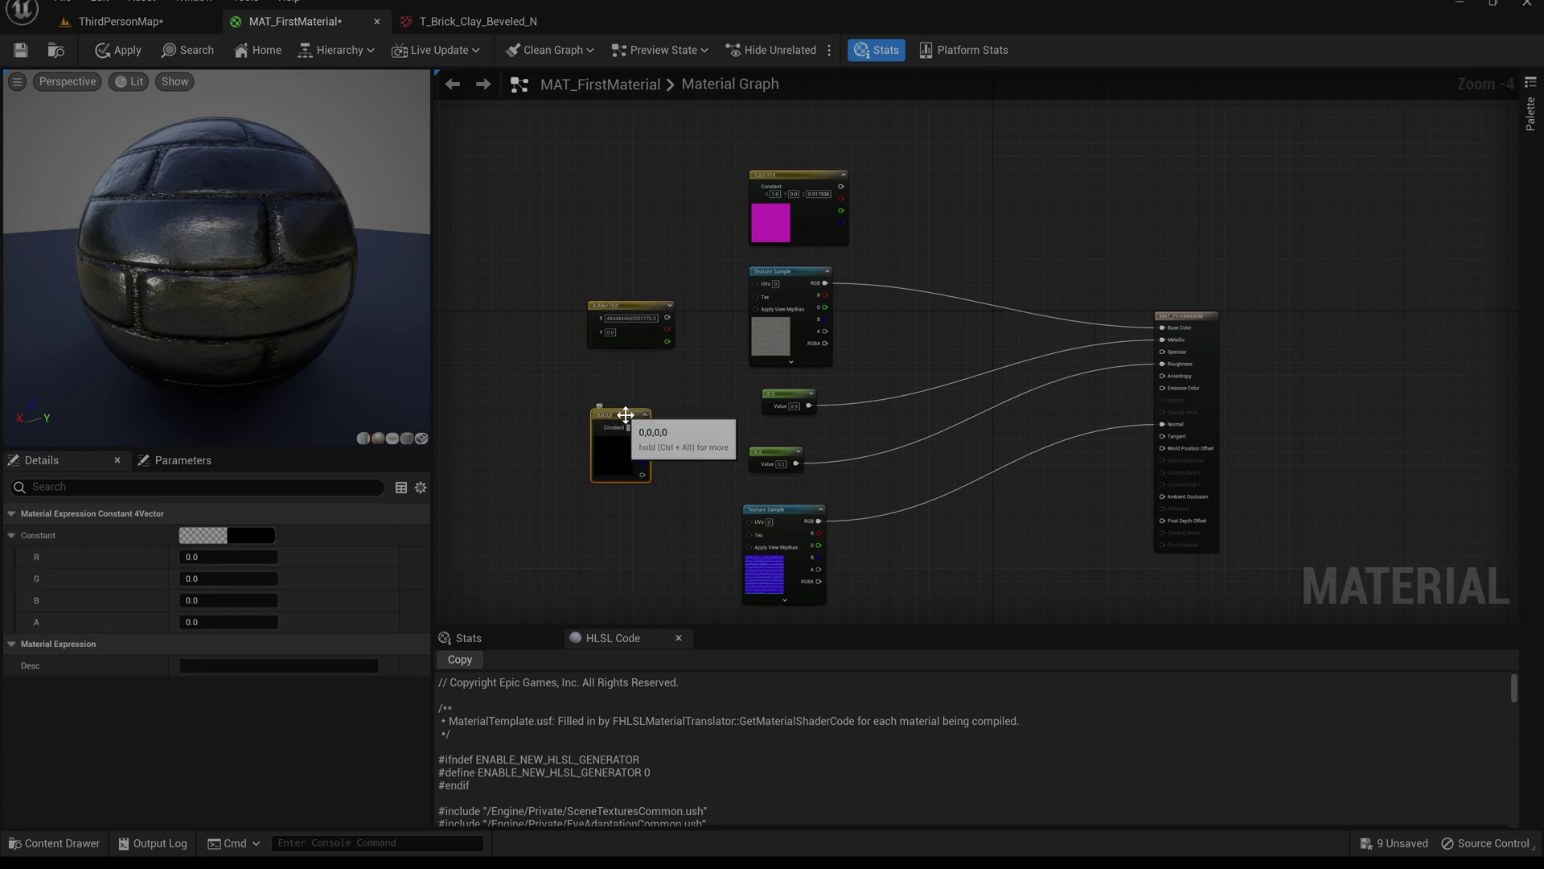
{"action": "left_click_drag", "start_coordinate": [637, 411], "coordinate": [633, 378]}
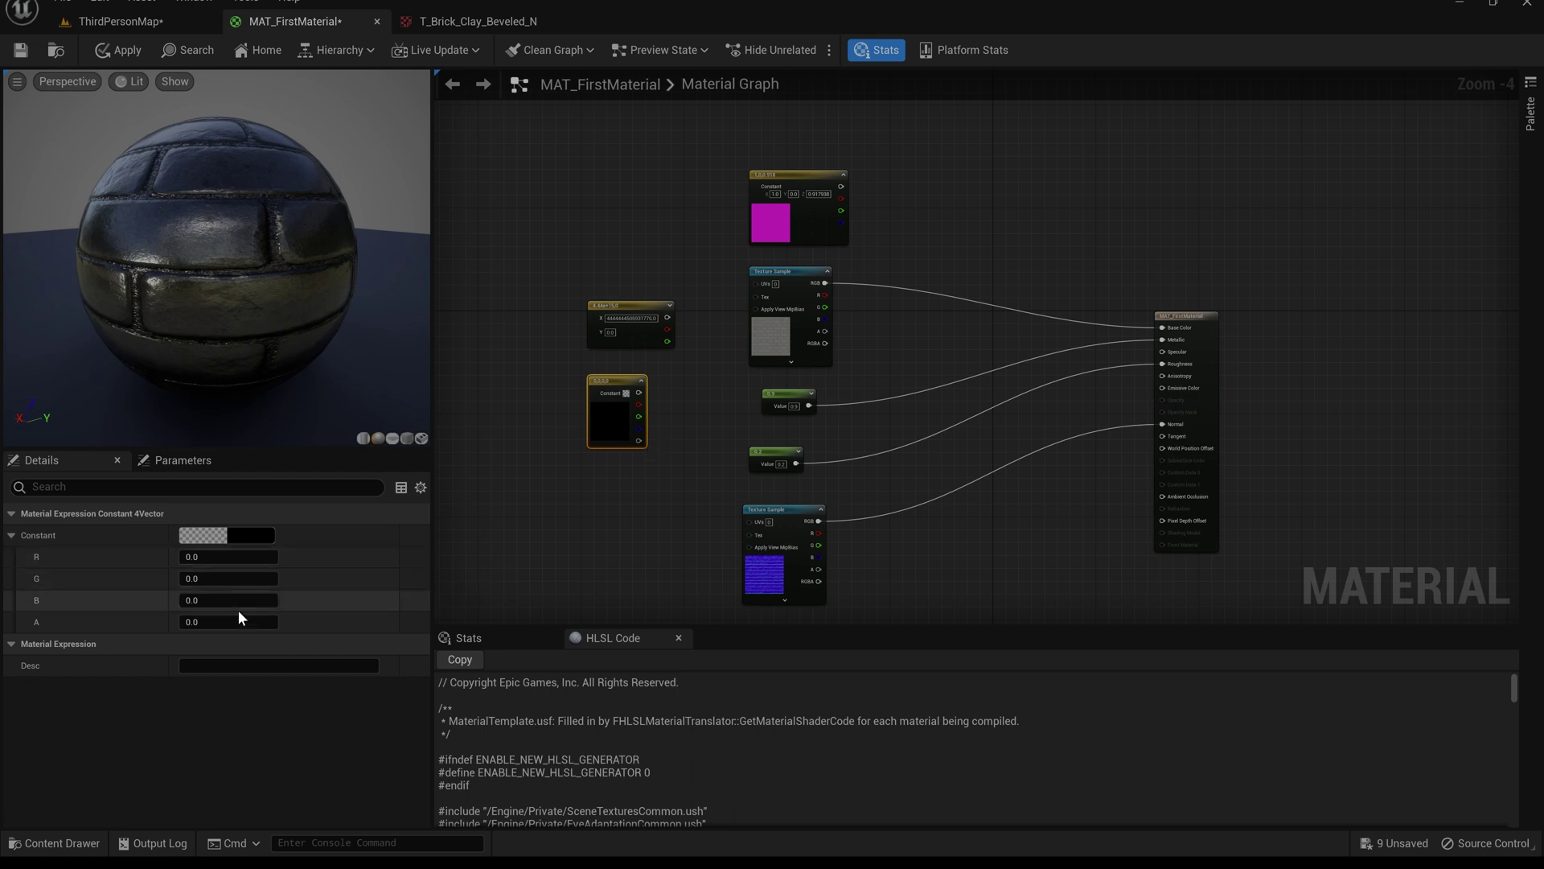
Add a LinearInterpolate node and place it below the material's result node, clear of the texture nodes.
{"action": "right_click_drag", "start_coordinate": [527, 514], "coordinate": [526, 416]}
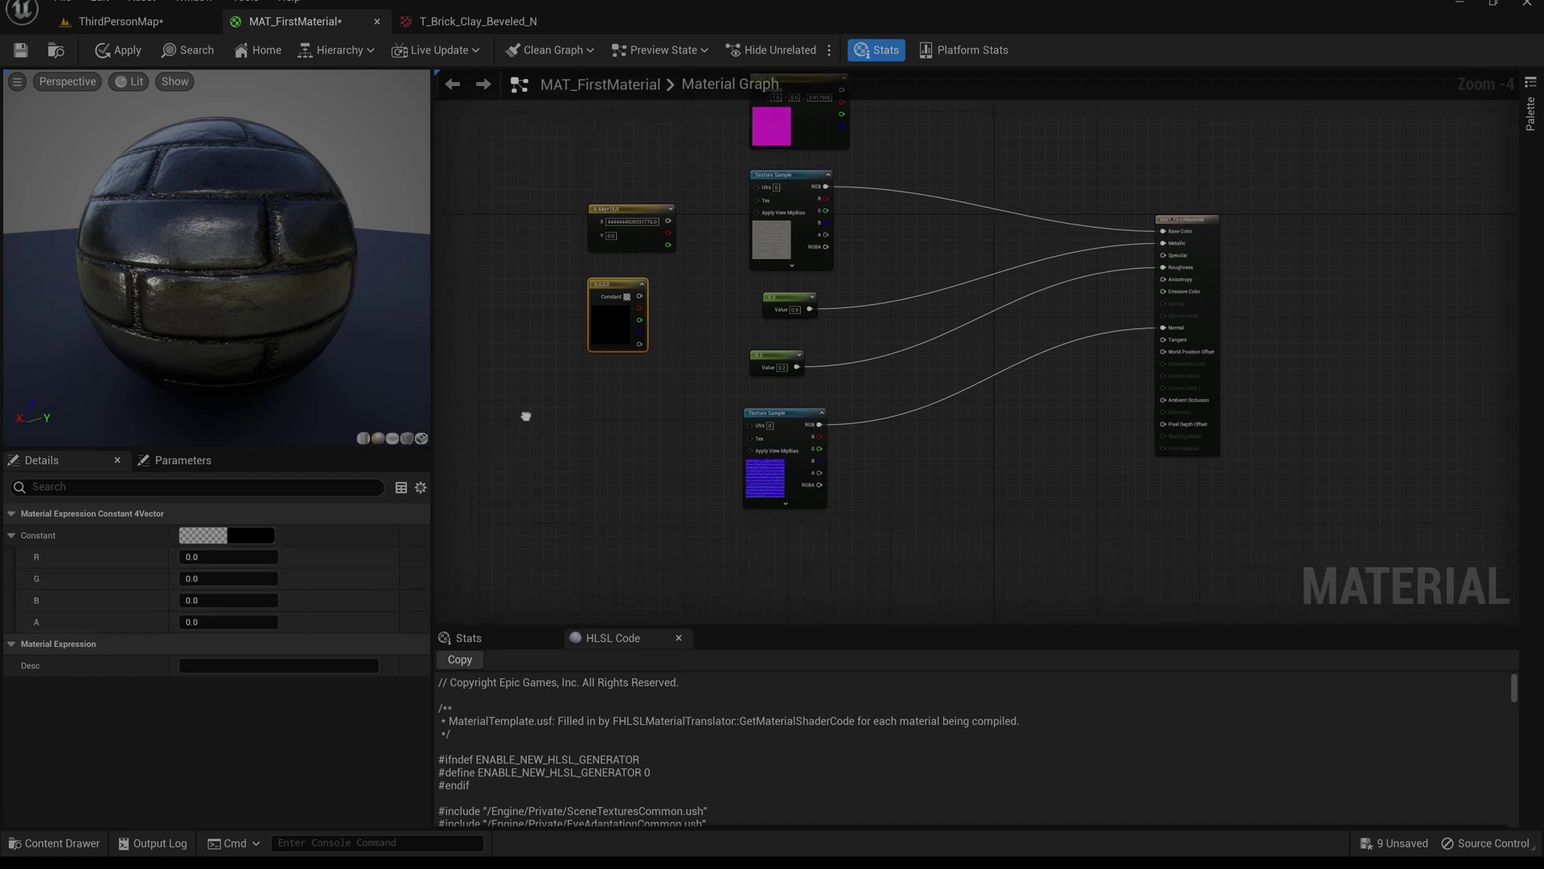
{"action": "right_click", "coordinate": [566, 393]}
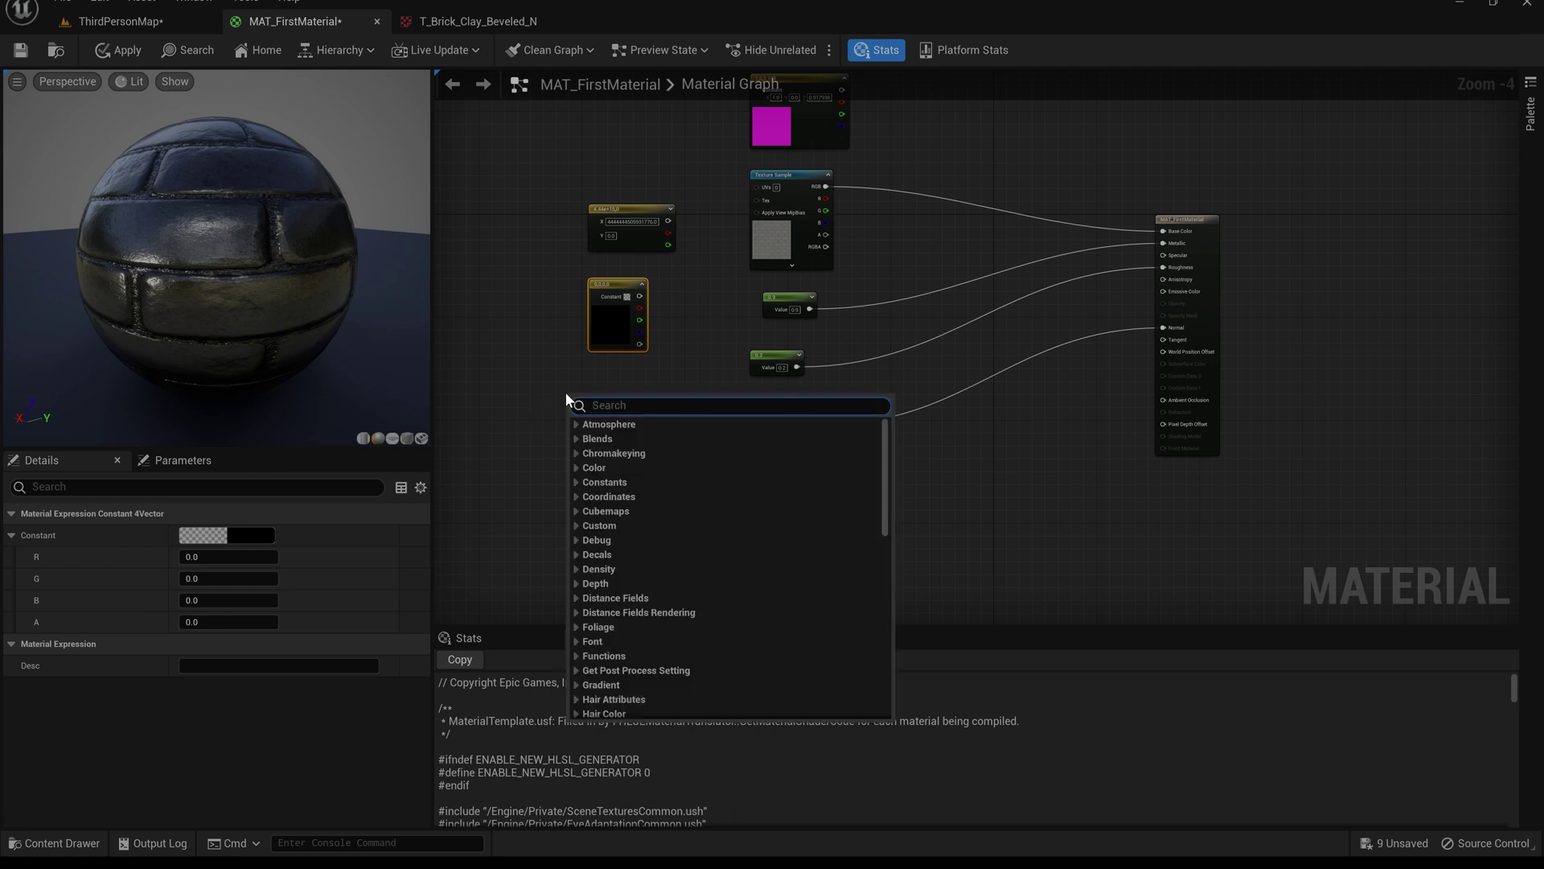
{"action": "type", "text": "linear"}
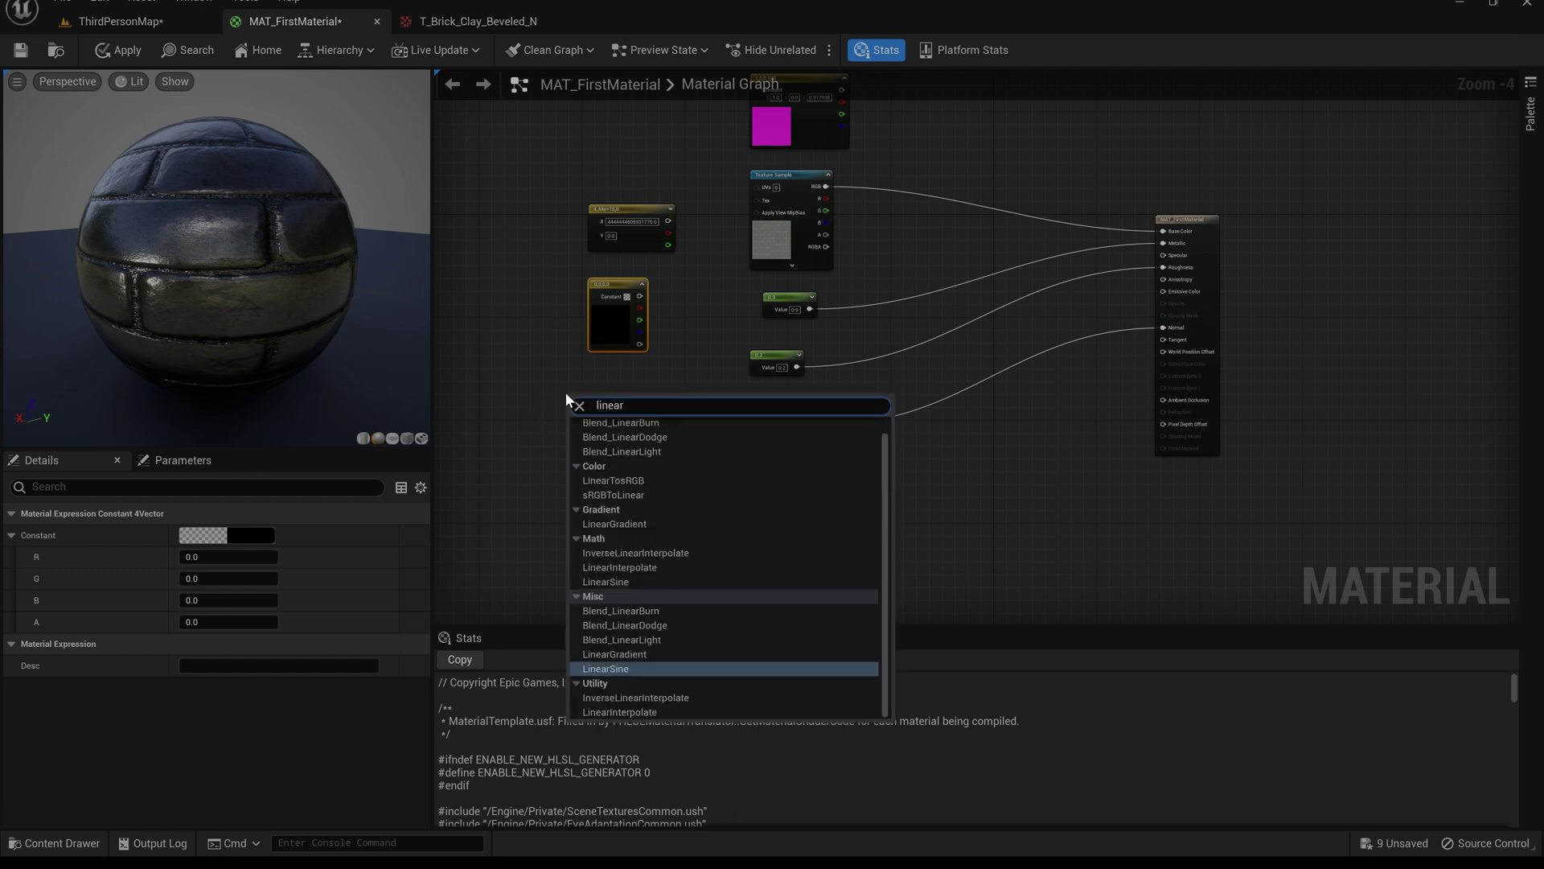
{"action": "left_click", "coordinate": [635, 567]}
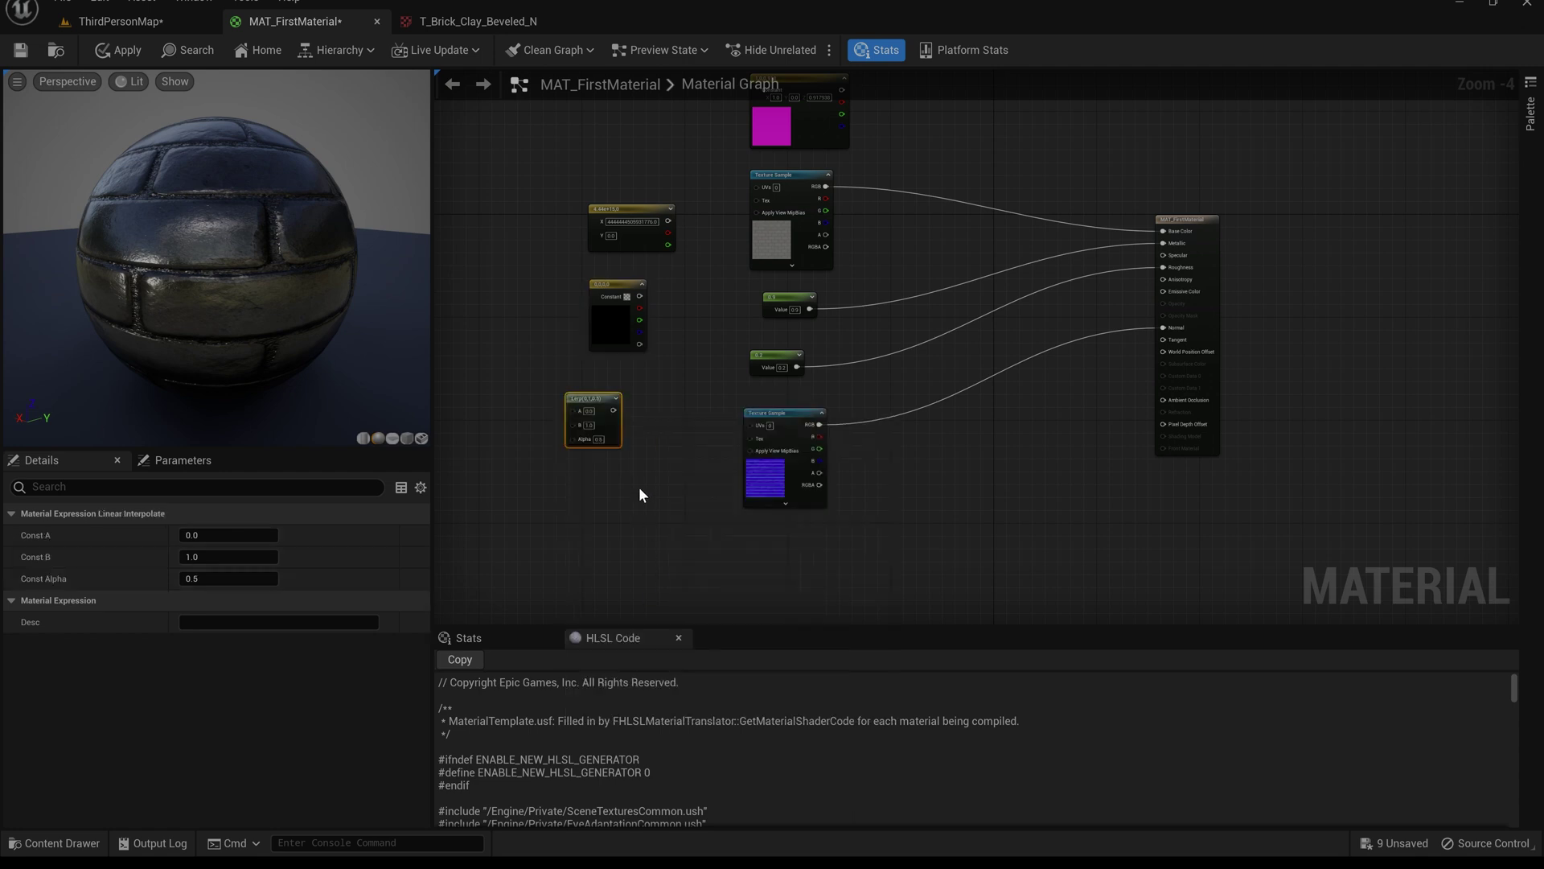
{"action": "left_click_drag", "start_coordinate": [615, 429], "coordinate": [1054, 506]}
{"action": "right_click_drag", "start_coordinate": [909, 225], "coordinate": [892, 273]}
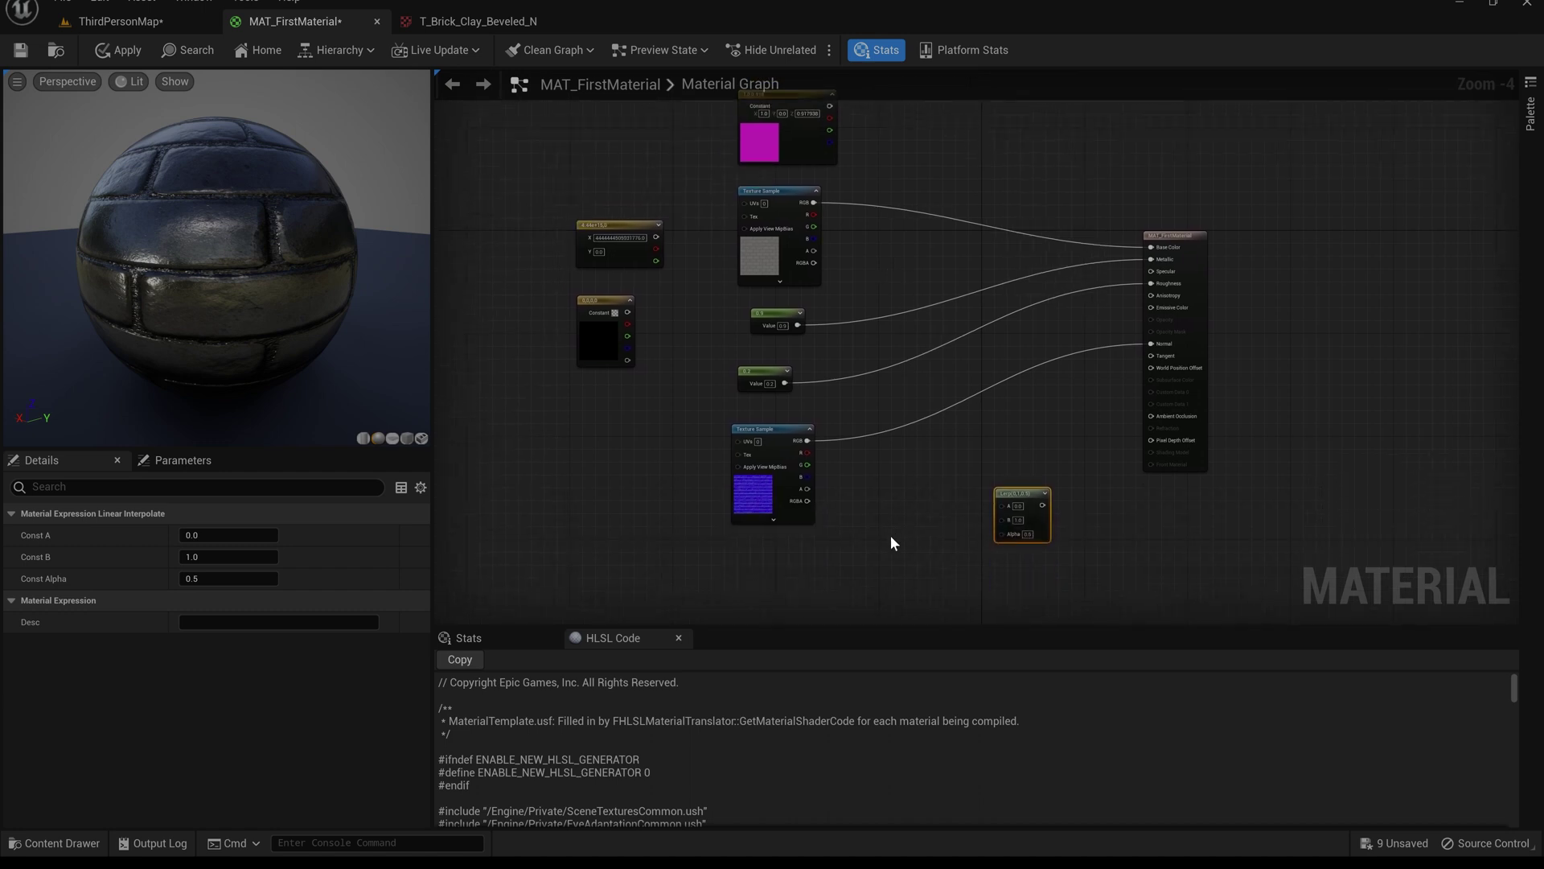
Add a Power node and an Add node in the empty area between the normal map's Texture Sample and the LinearInterpolate.
{"action": "right_click", "coordinate": [841, 566]}
{"action": "type", "text": "power"}
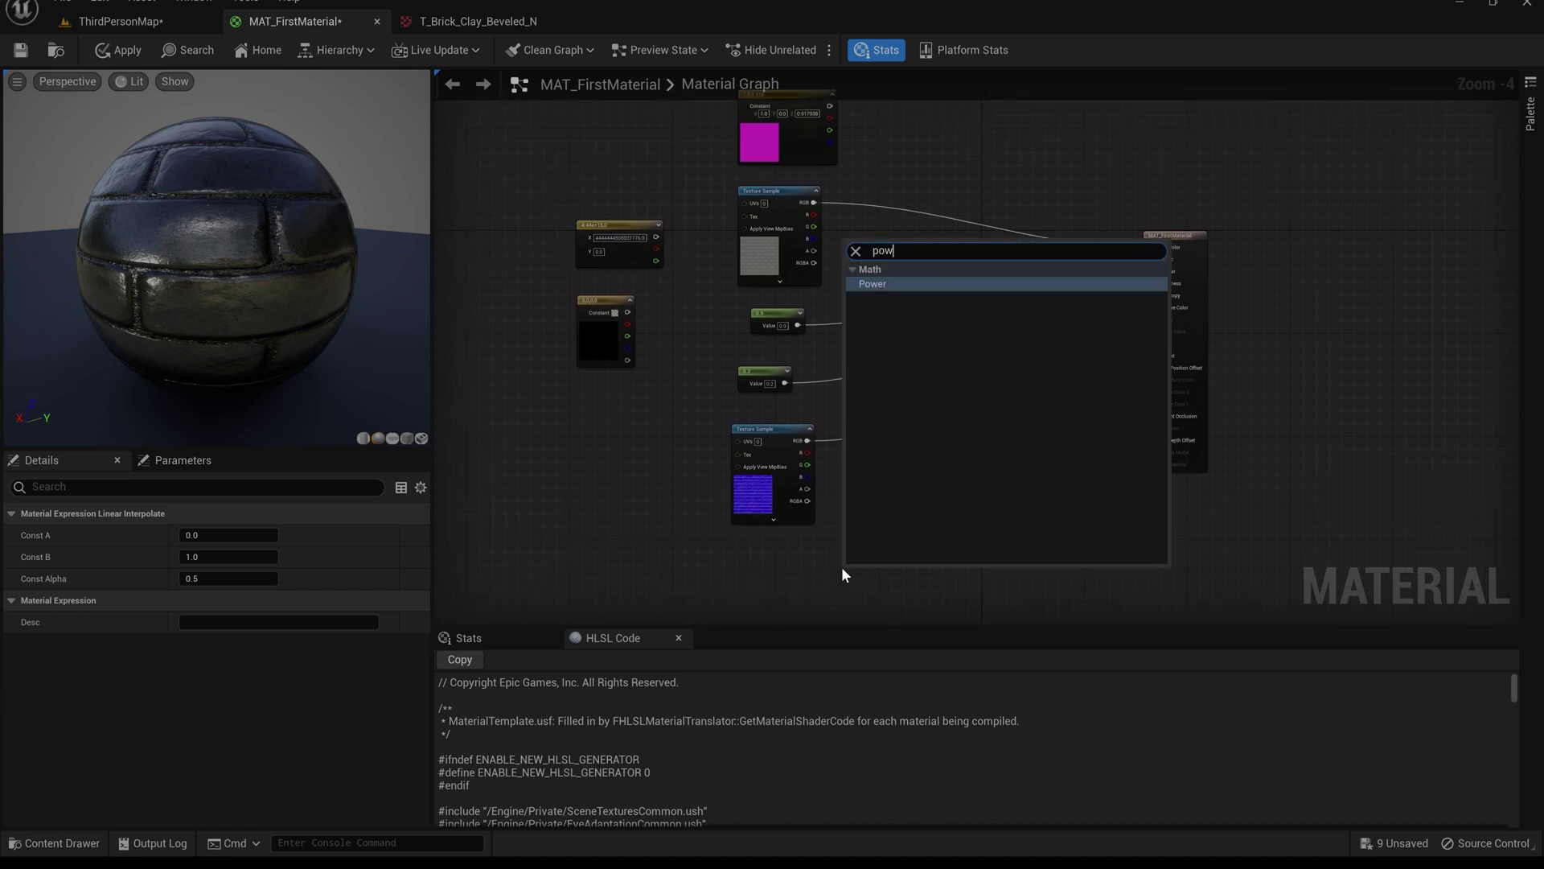
{"action": "left_click", "coordinate": [883, 285]}
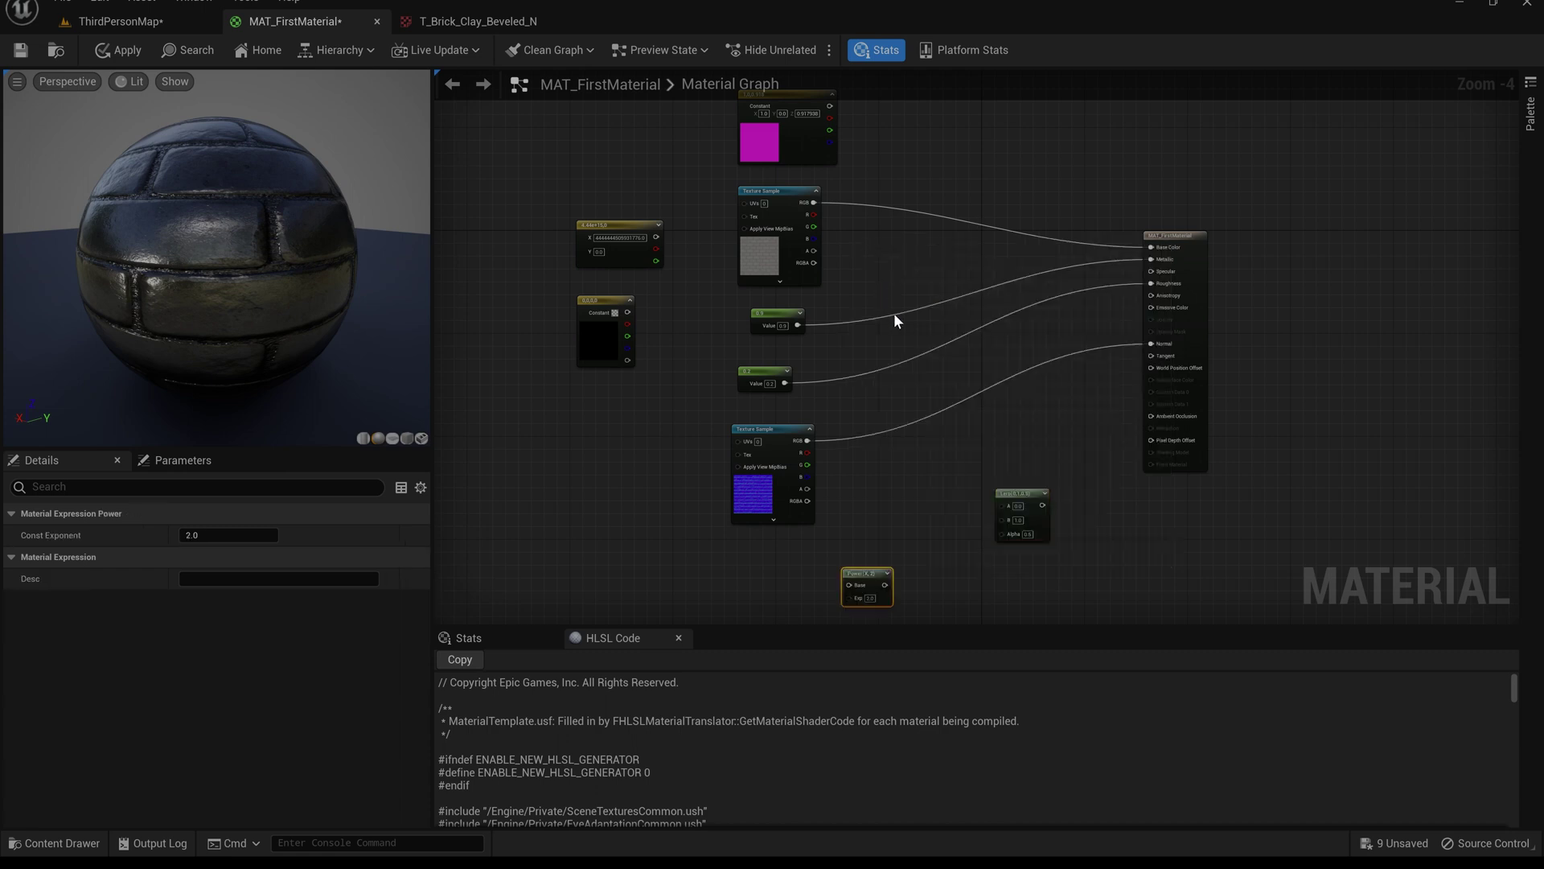
{"action": "right_click", "coordinate": [891, 476]}
{"action": "type", "text": "add"}
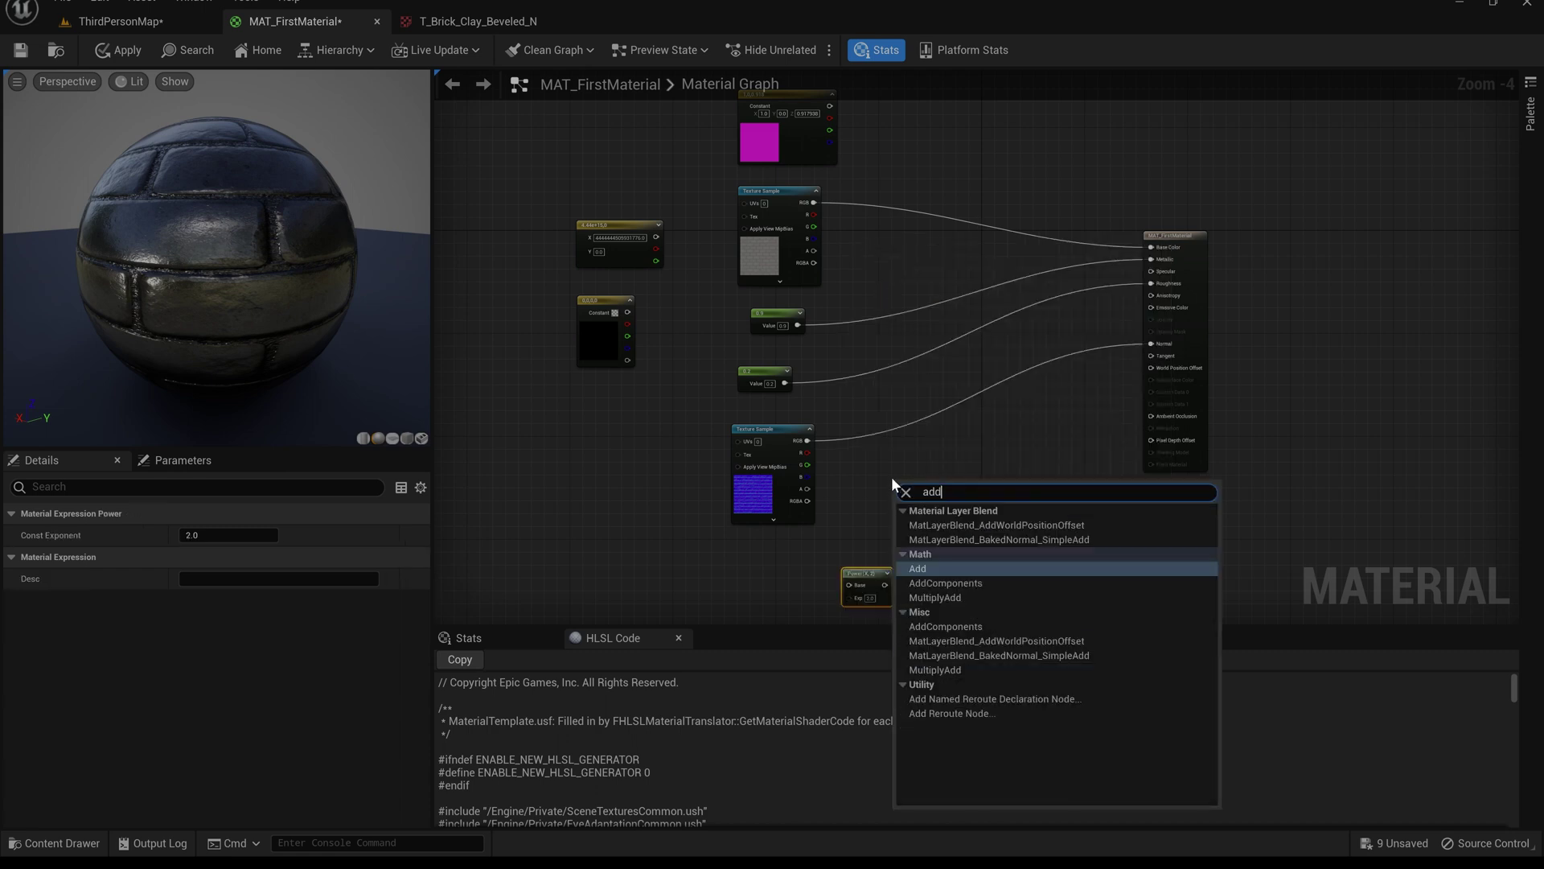
{"action": "left_click", "coordinate": [917, 567]}
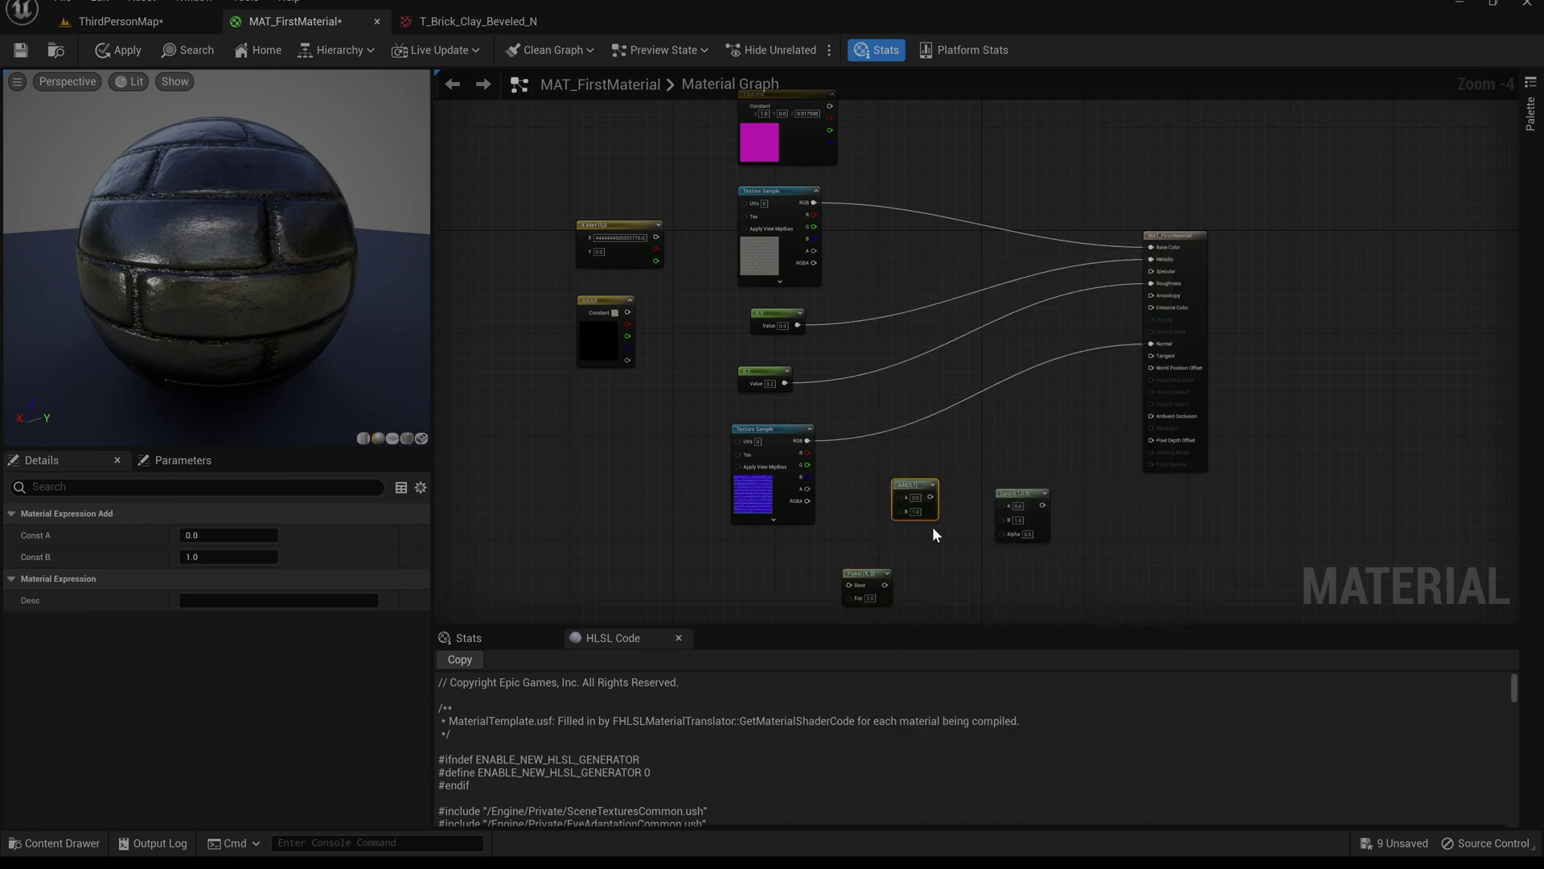
Add a Multiply node beside the Power node and place a Divide node next to it in the same row.
{"action": "right_click", "coordinate": [959, 568]}
{"action": "type", "text": "mulip"}
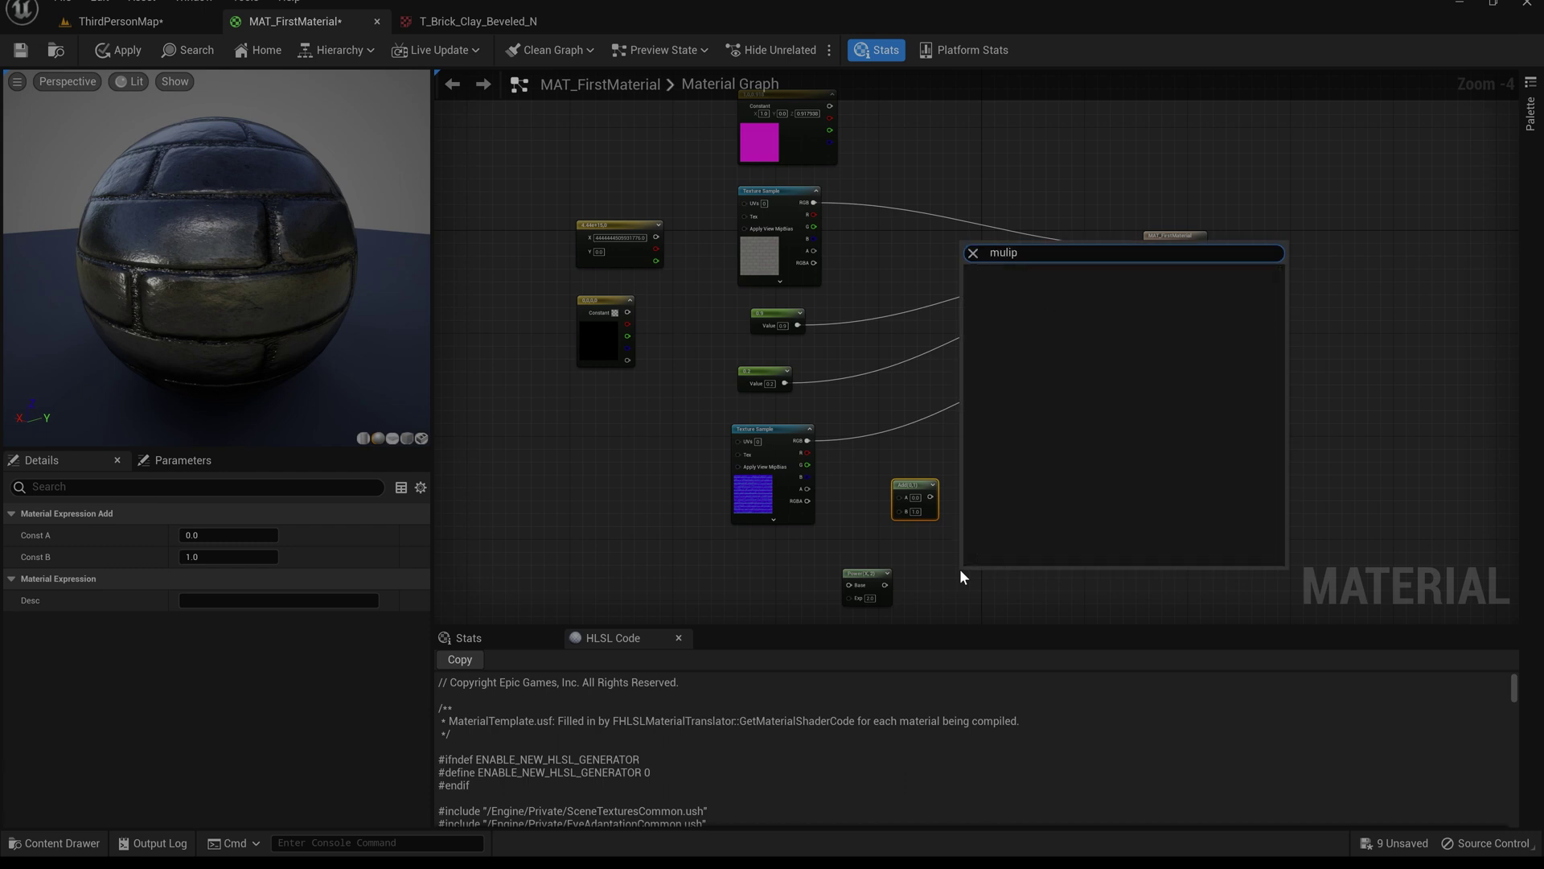
{"action": "key", "text": "BackSpace"}
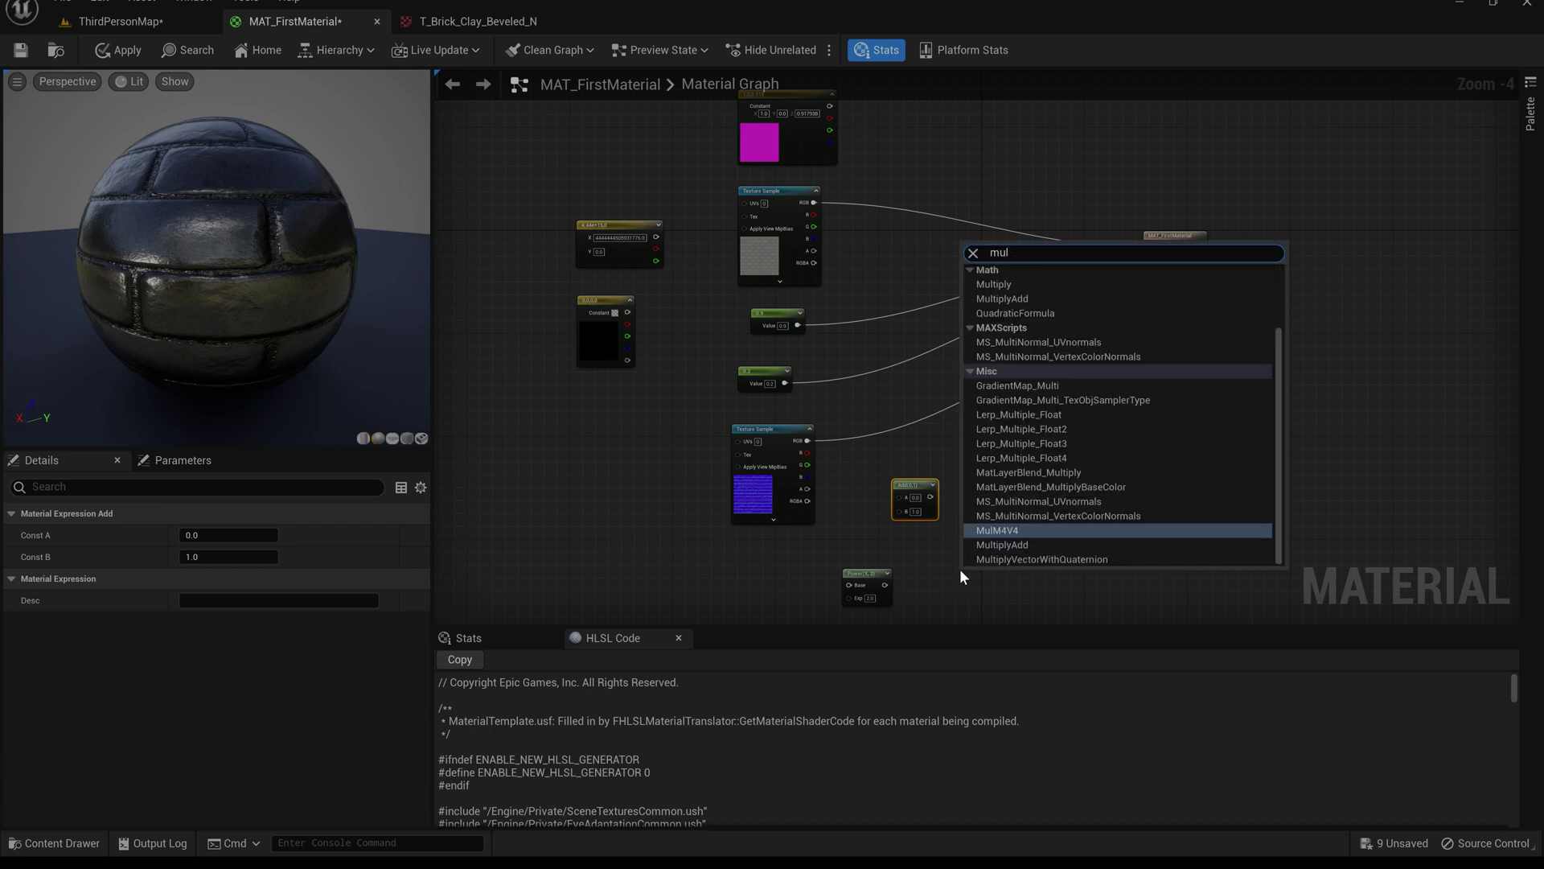
{"action": "left_click", "coordinate": [994, 284]}
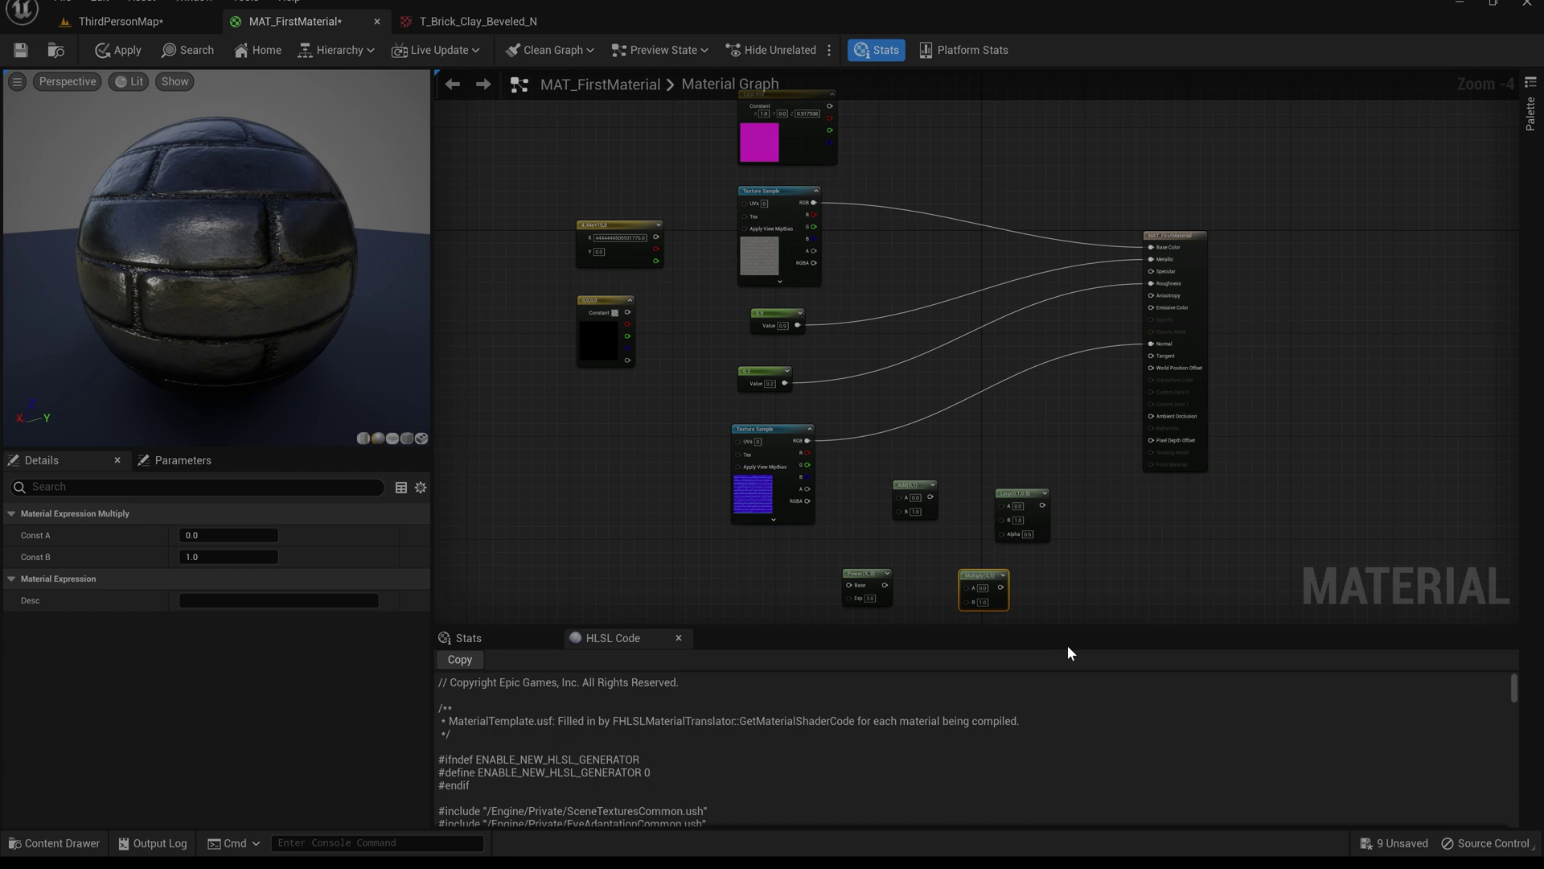
{"action": "key", "text": "d"}
{"action": "left_click", "coordinate": [1130, 544]}
{"action": "left_click_drag", "start_coordinate": [1151, 547], "coordinate": [1098, 577]}
Add a Subtract node beside the LinearInterpolate and move all six math nodes down together as a group.
{"action": "right_click", "coordinate": [1116, 521]}
{"action": "type", "text": "subtract"}
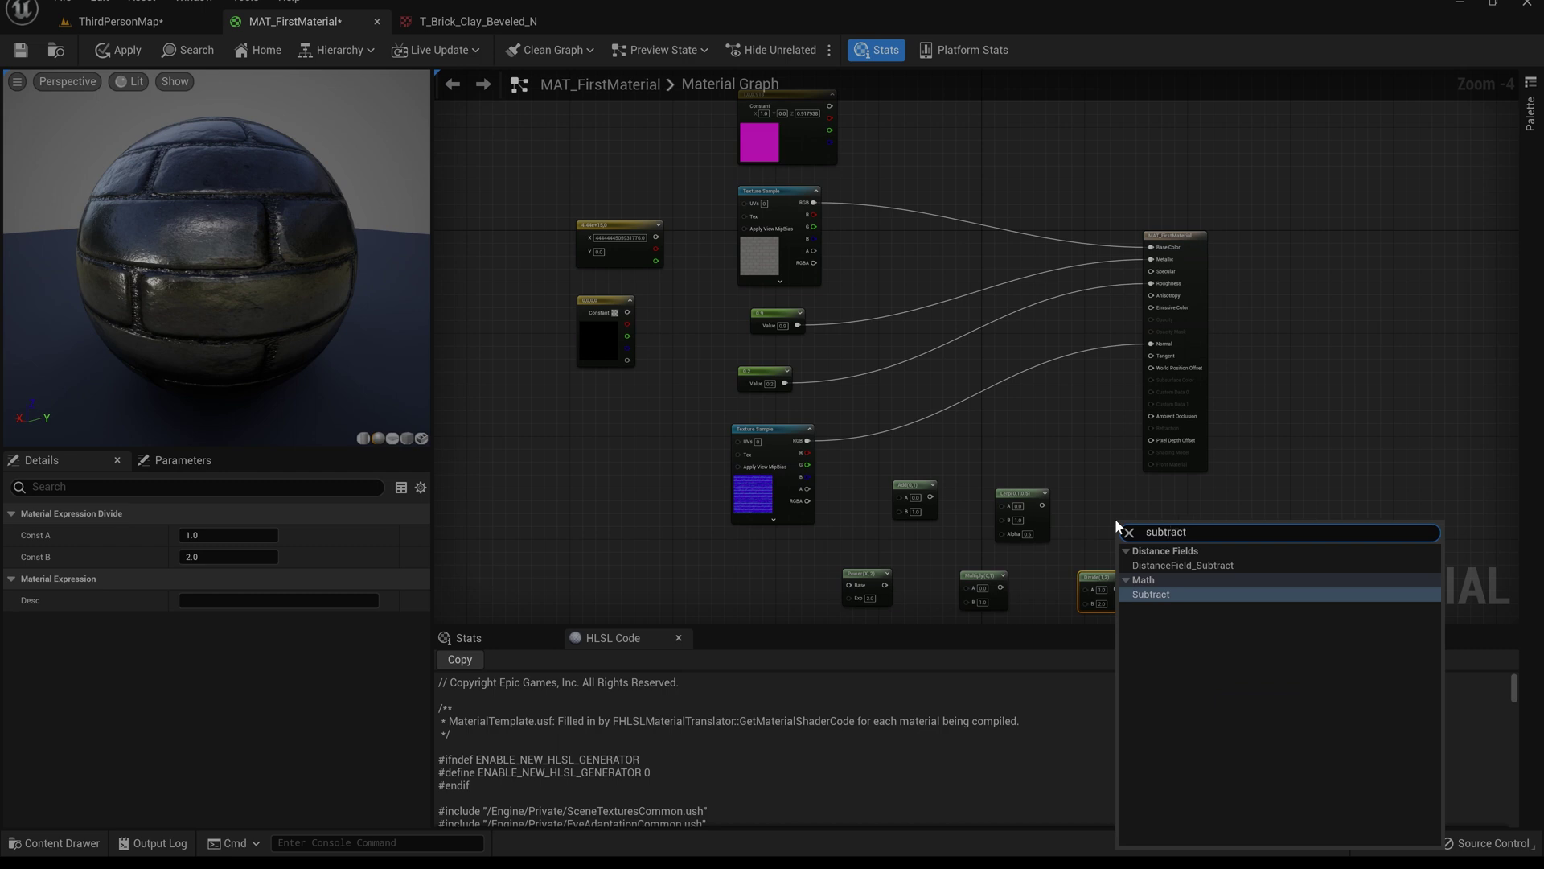
{"action": "left_click", "coordinate": [1142, 595]}
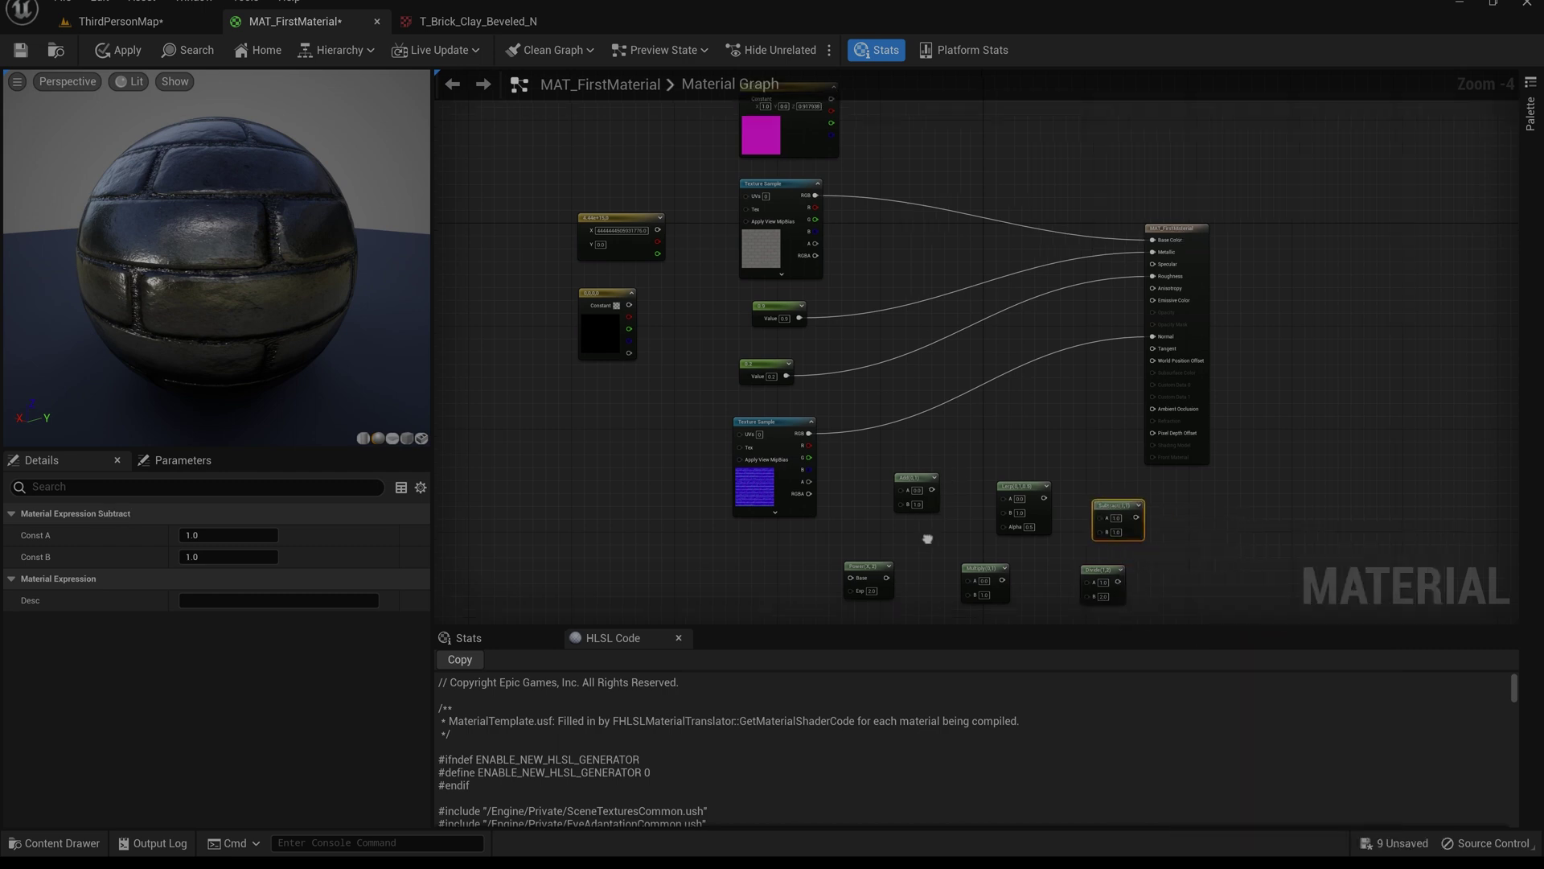
{"action": "right_click_drag", "start_coordinate": [871, 534], "coordinate": [830, 384]}
{"action": "left_click_drag", "start_coordinate": [824, 337], "coordinate": [1093, 504]}
{"action": "left_click_drag", "start_coordinate": [1061, 433], "coordinate": [1081, 561]}
{"action": "mouse_move", "coordinate": [690, 398]}
{"action": "right_mouse_down"}
{"action": "mouse_move", "coordinate": [698, 407]}
{"action": "mouse_move", "coordinate": [702, 387]}
{"action": "right_mouse_up"}
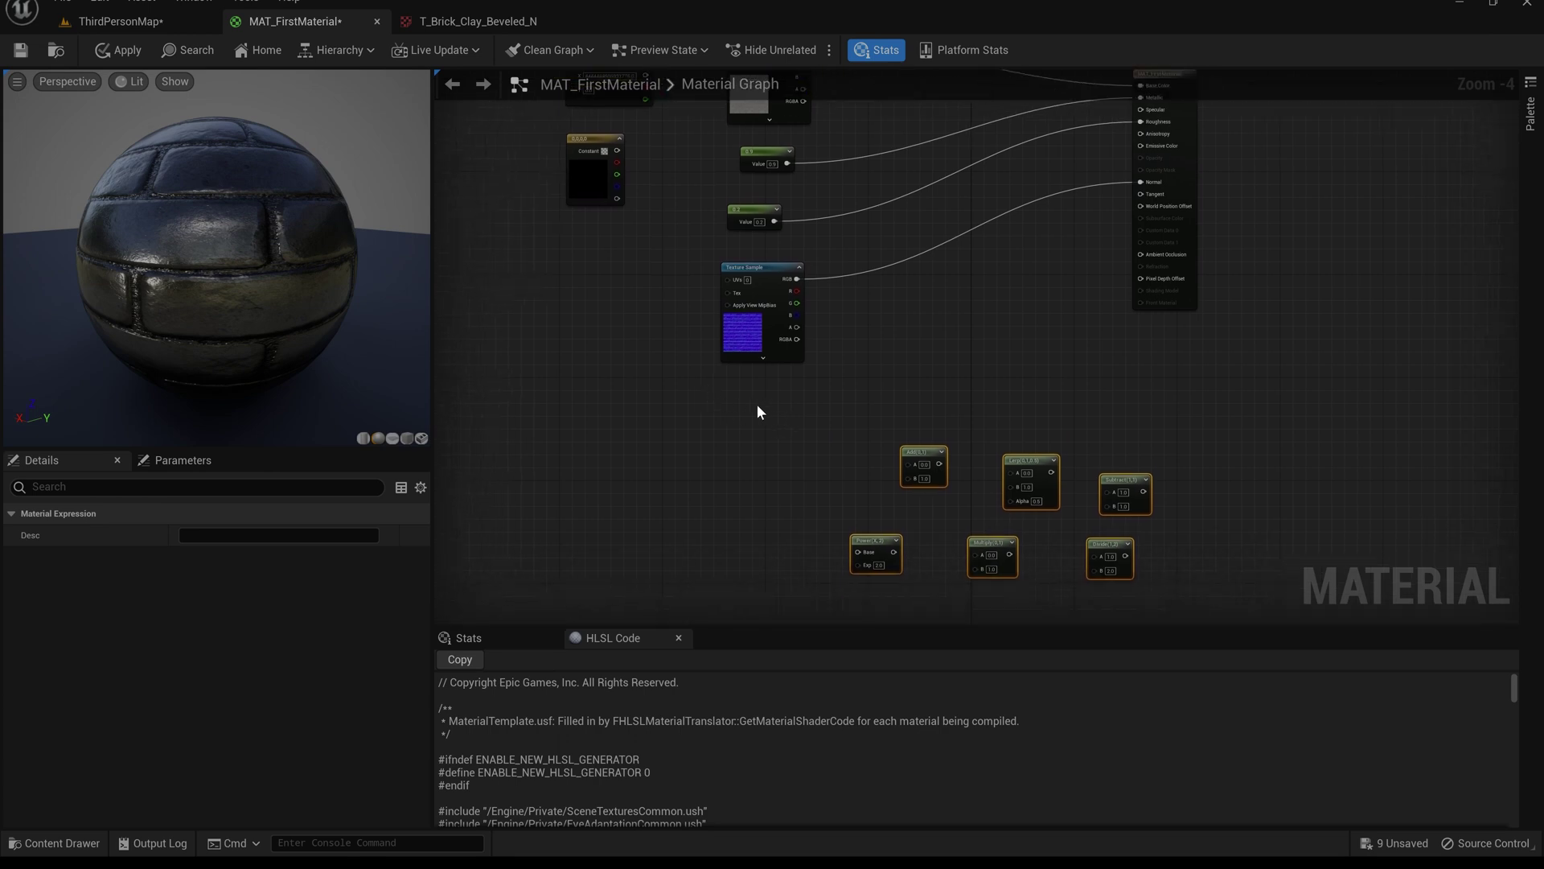
Add a Texture Sample directly beneath the brick normal map's sample and assign it the T_Detail_Rocky_N texture.
{"action": "key", "text": "t"}
{"action": "left_click", "coordinate": [745, 393]}
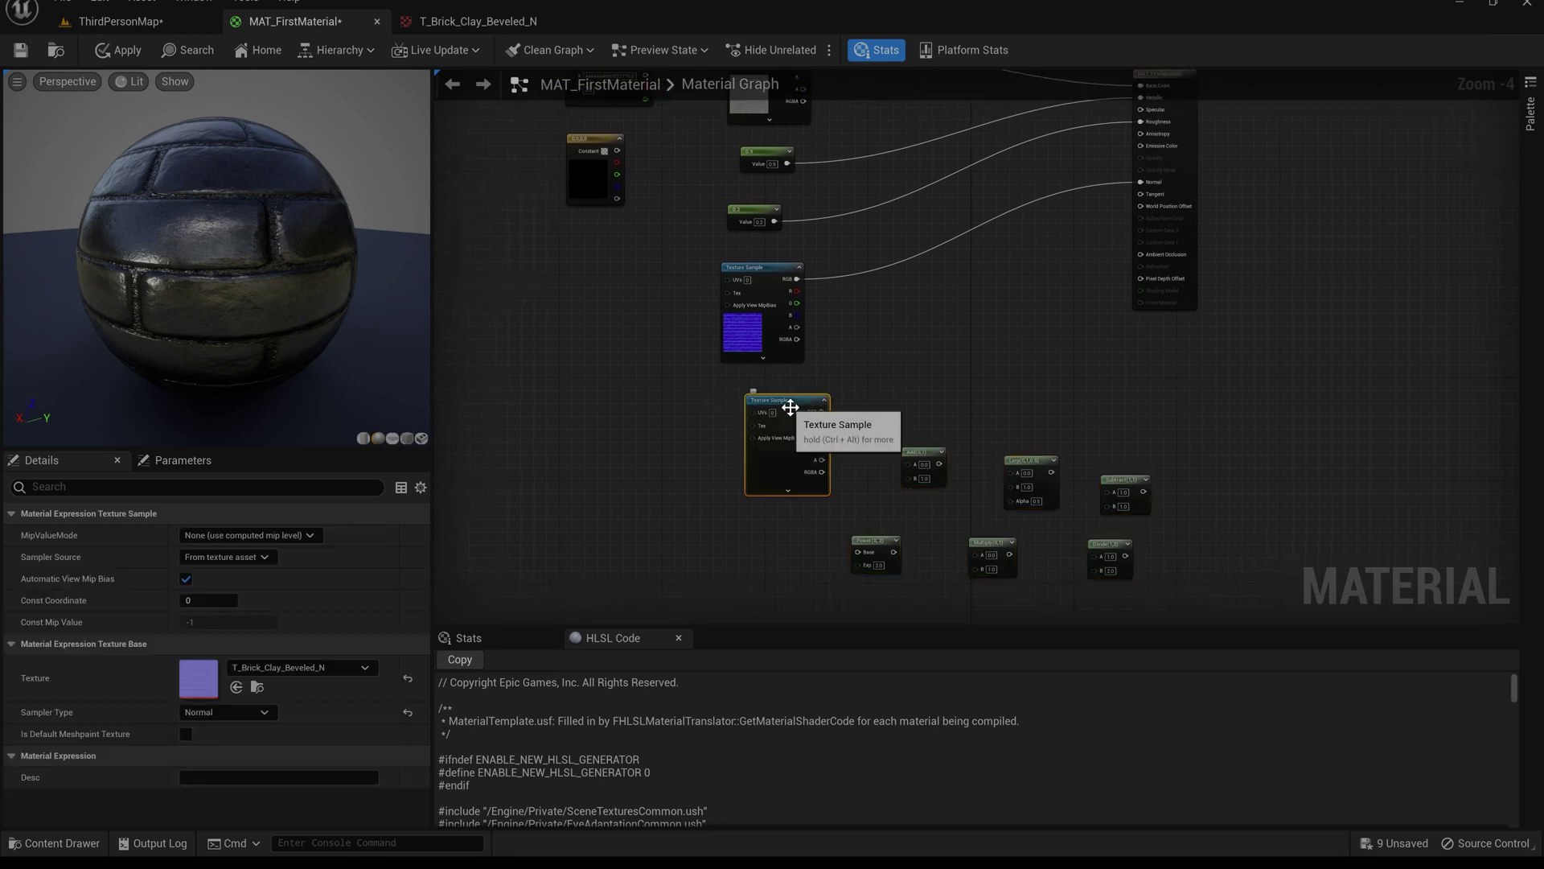
{"action": "left_click_drag", "start_coordinate": [789, 406], "coordinate": [764, 387]}
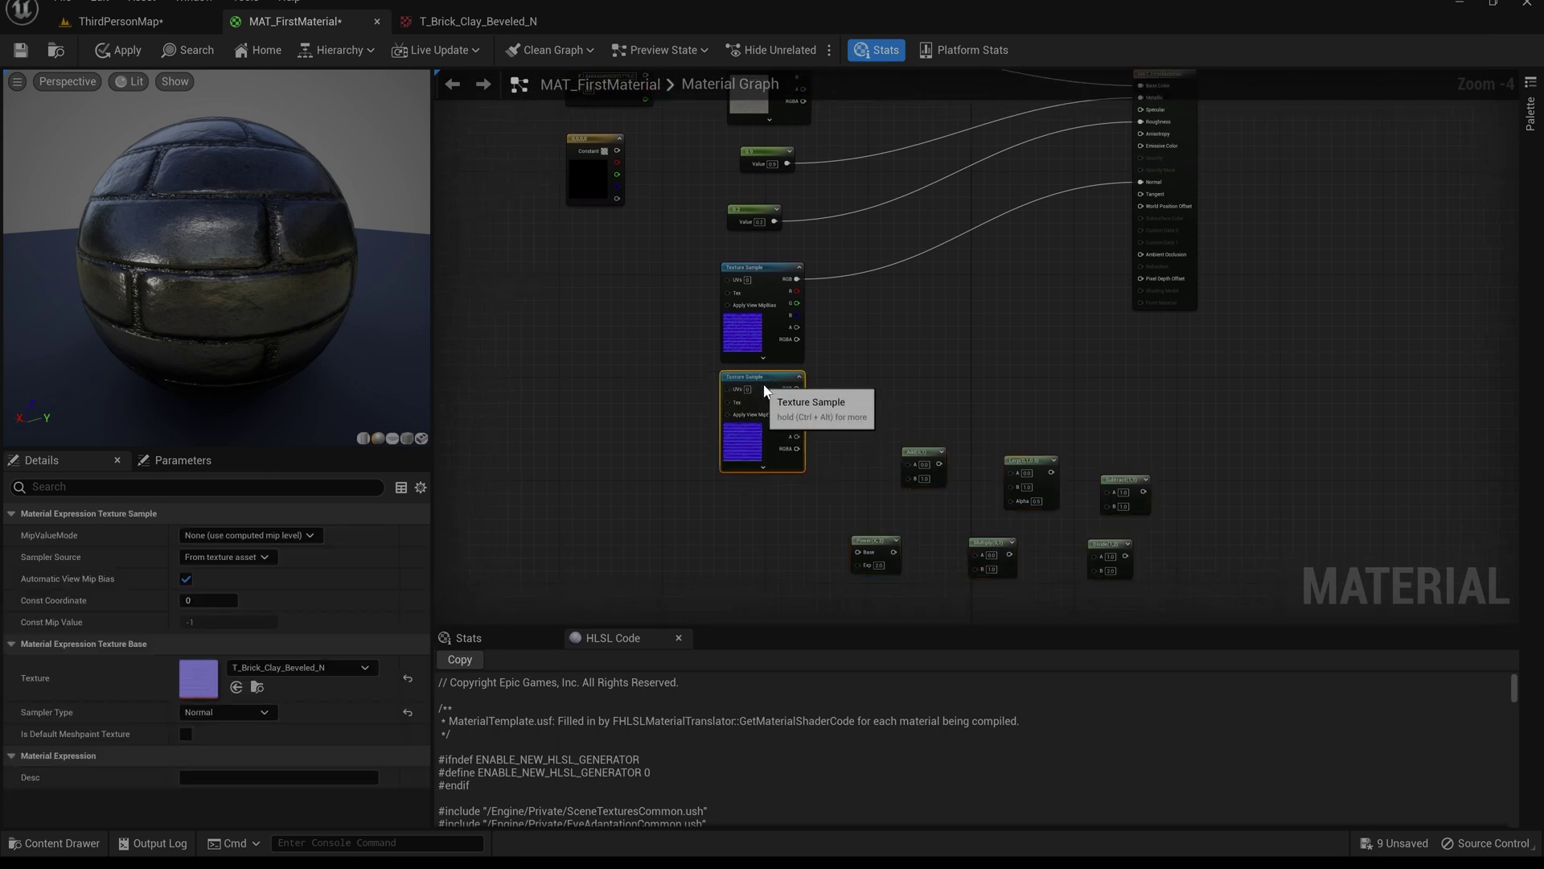
{"action": "left_click", "coordinate": [320, 667]}
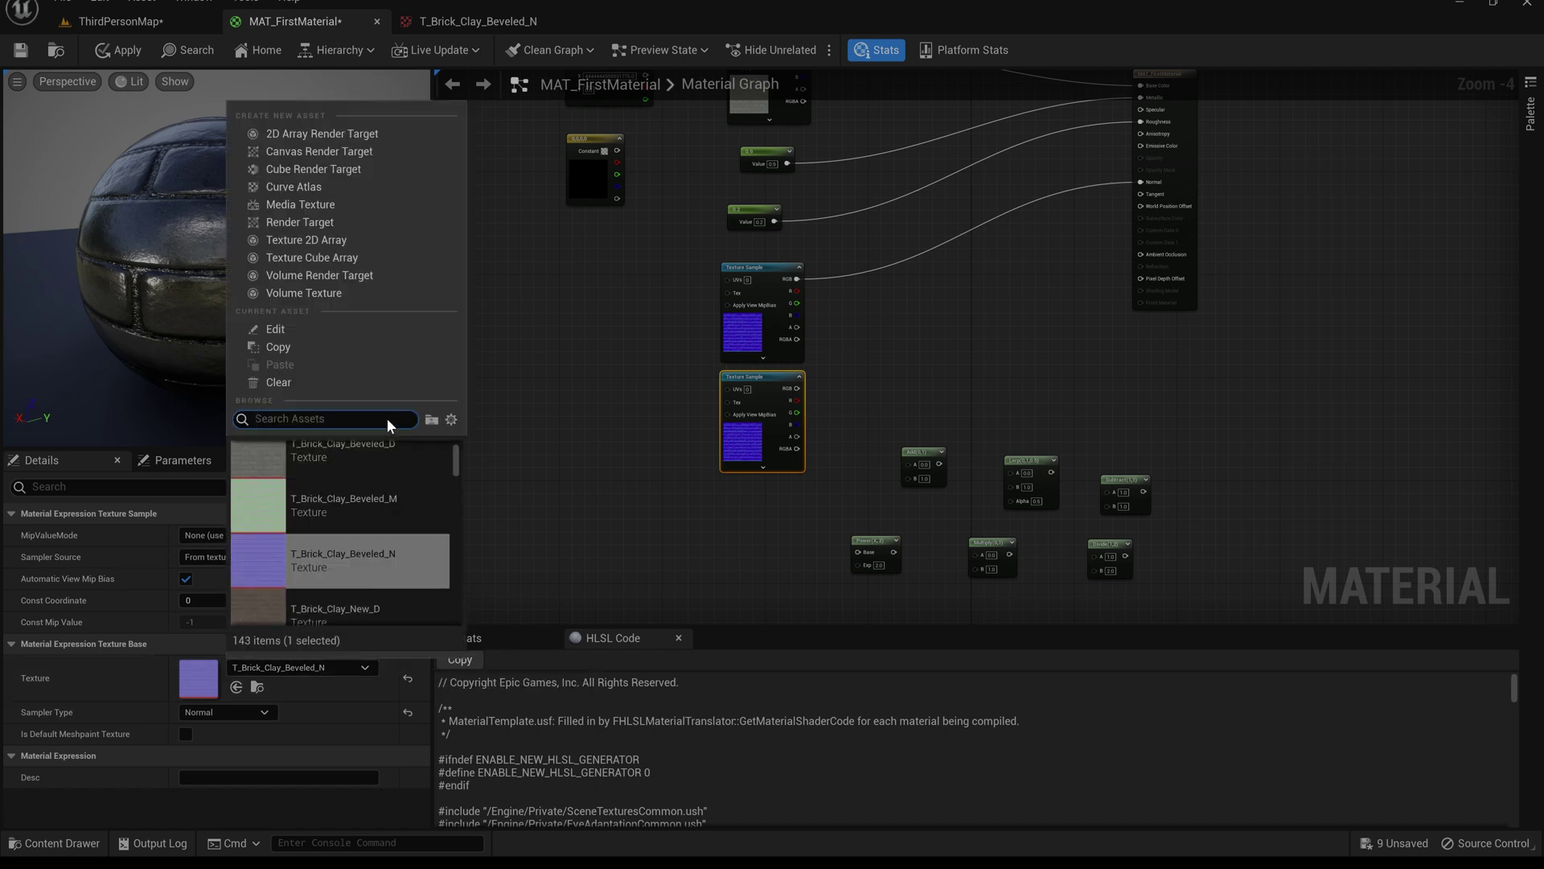
{"action": "type", "text": "_n"}
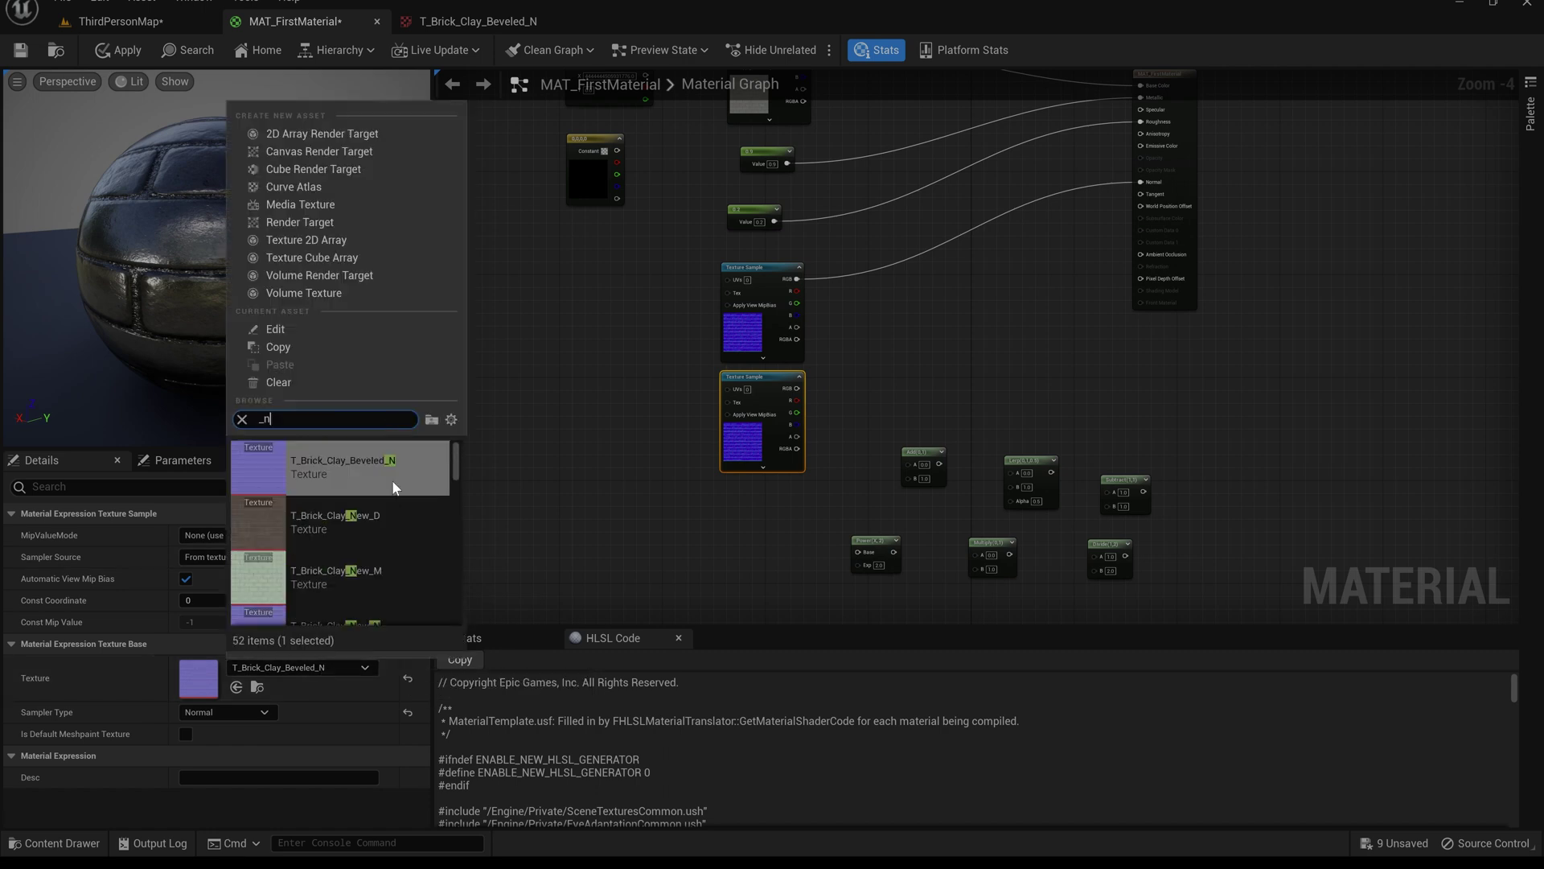
{"action": "scroll", "coordinate": [390, 515], "scroll_direction": "down", "scroll_amount": 5}
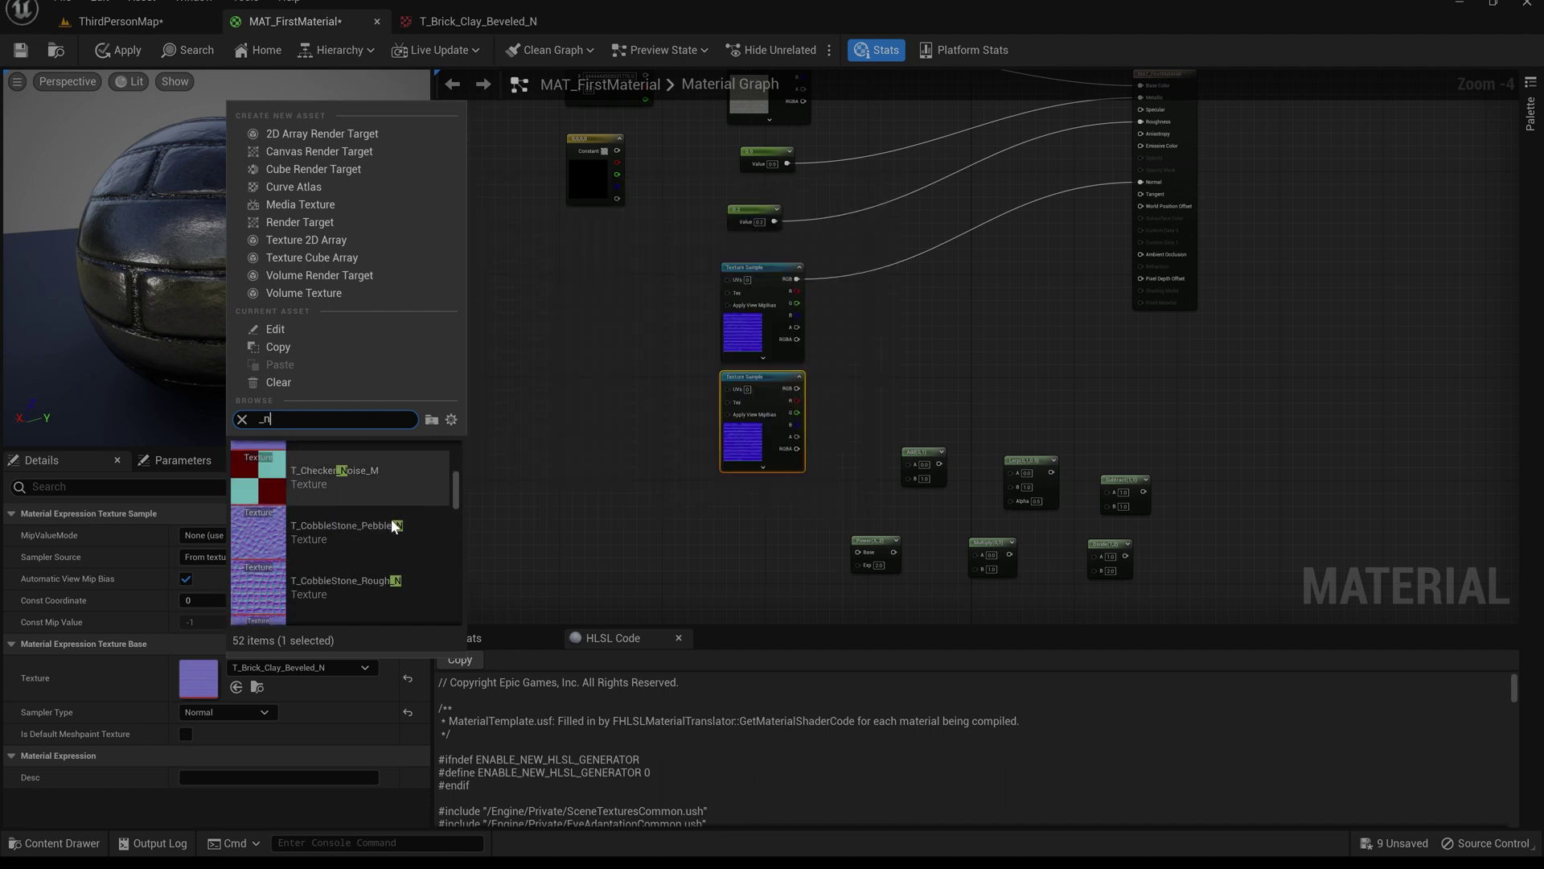
{"action": "scroll", "coordinate": [389, 518], "scroll_direction": "down", "scroll_amount": 2}
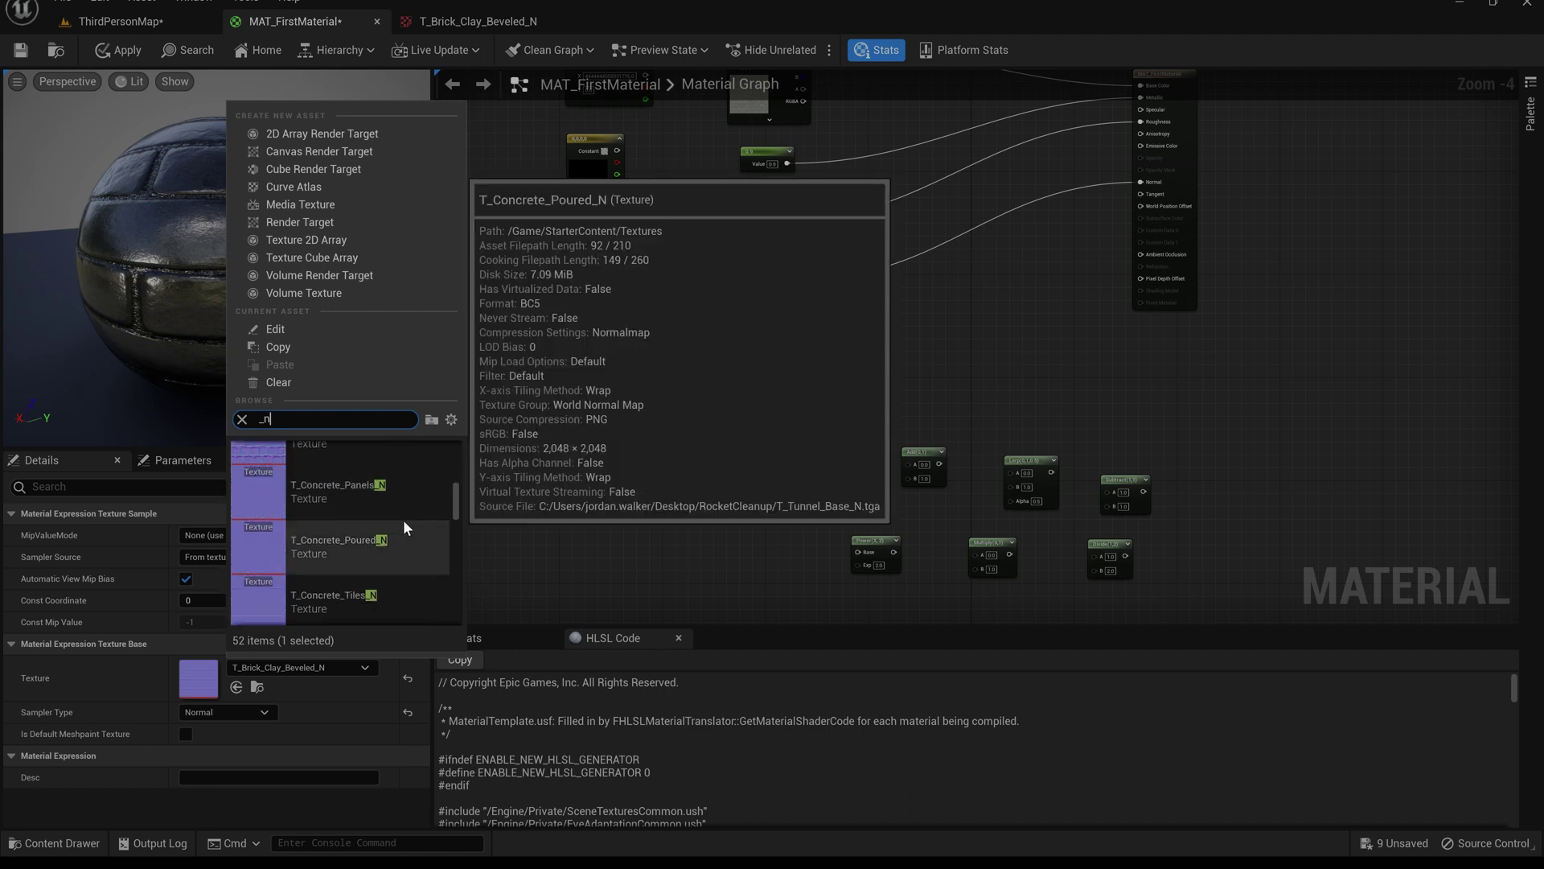
{"action": "scroll", "coordinate": [400, 579], "scroll_direction": "down", "scroll_amount": 2}
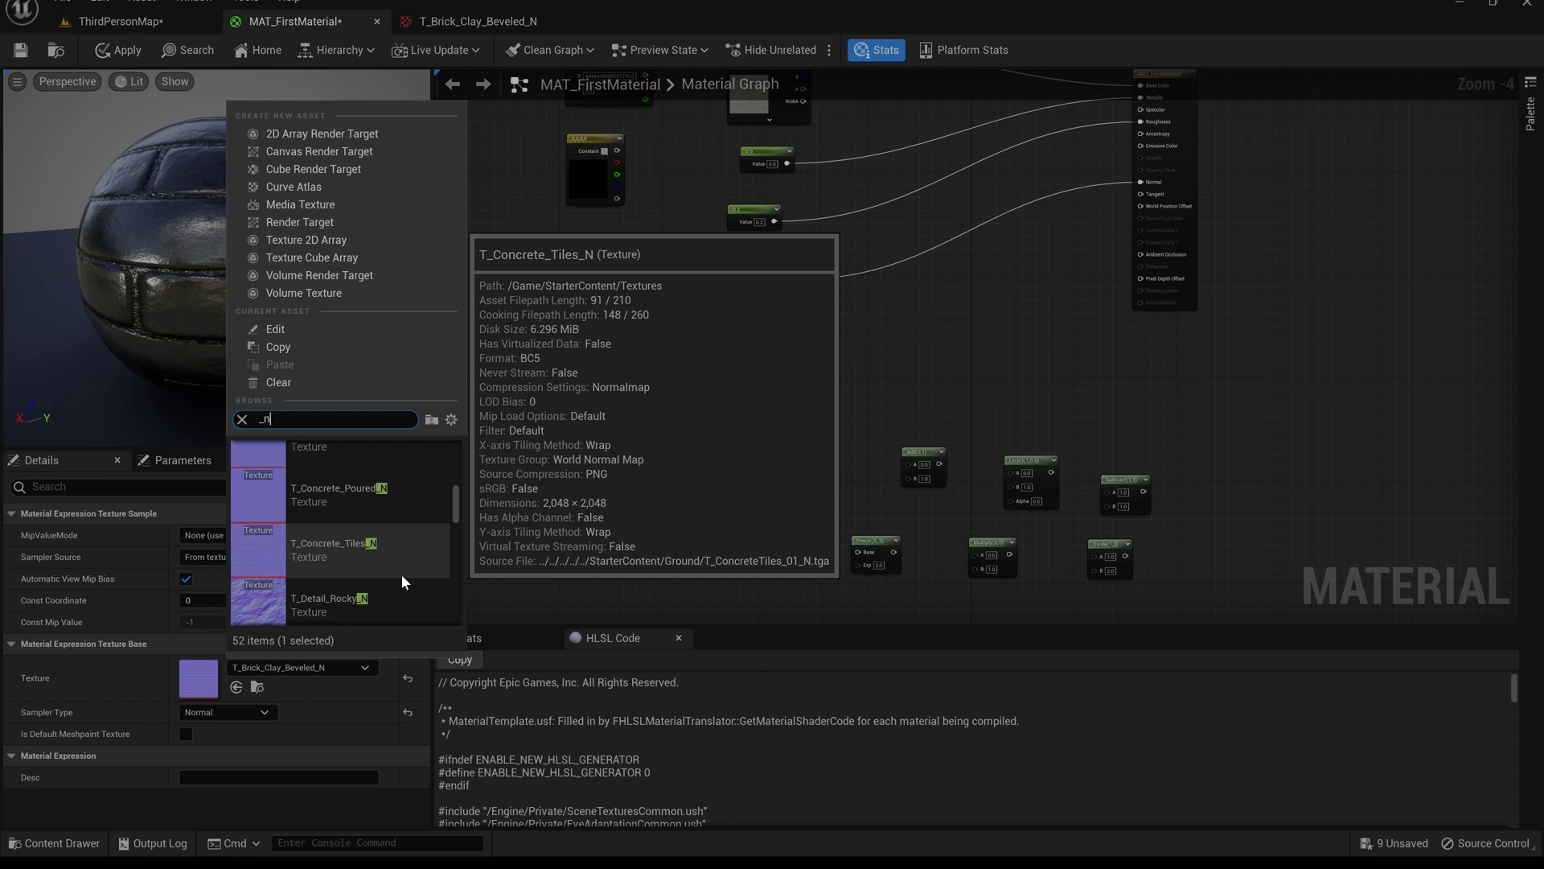
{"action": "left_click", "coordinate": [399, 572]}
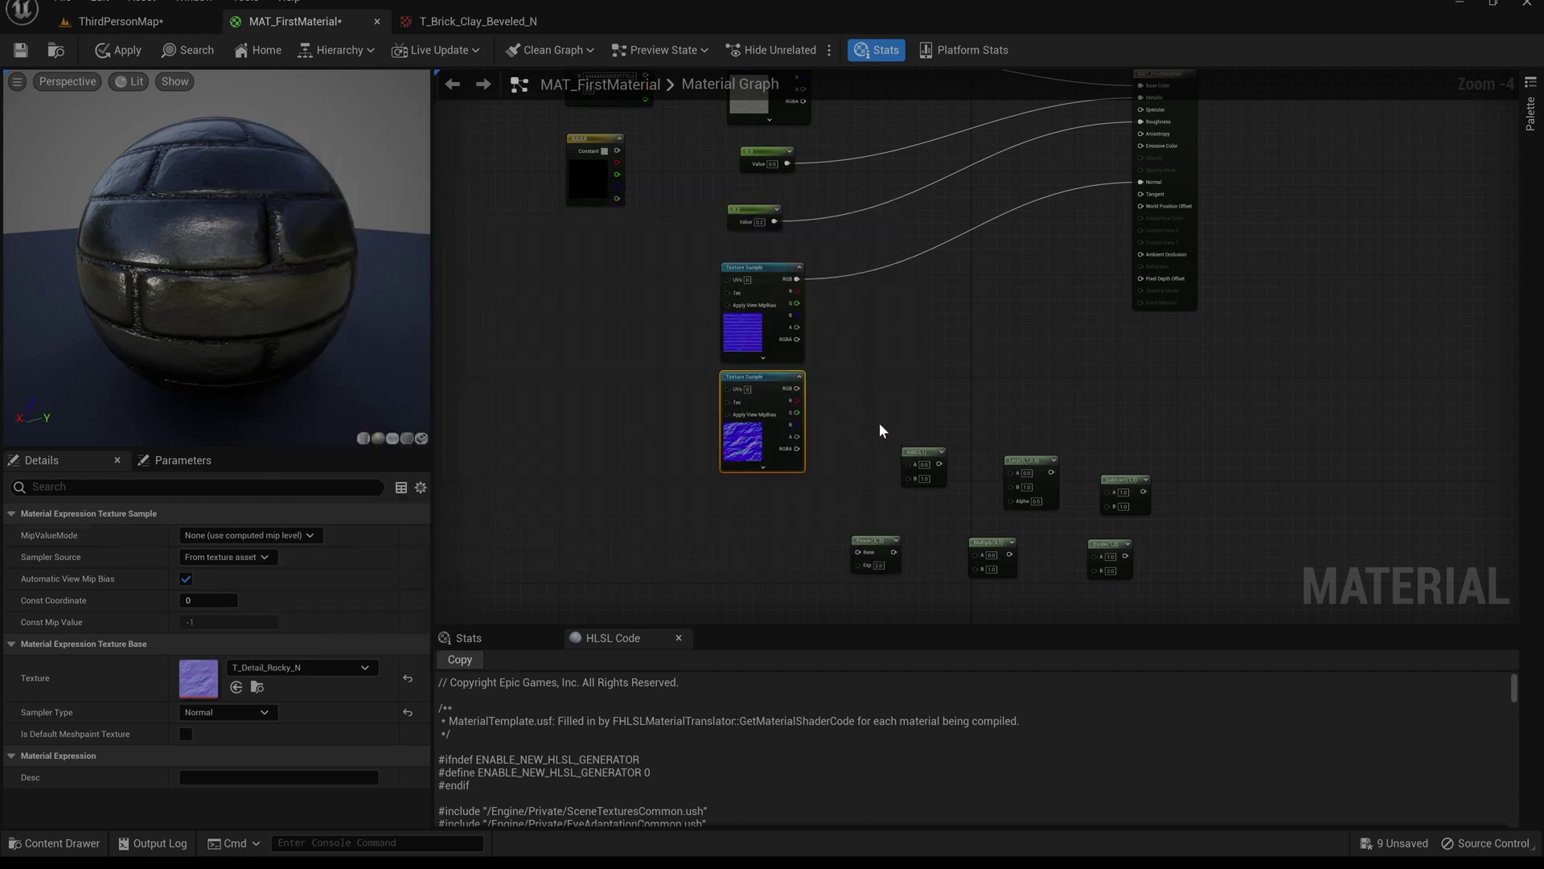
Feed the brick and rocky normal maps' RGB outputs into the Add node's A and B, and connect its result to Normal.
{"action": "left_click_drag", "start_coordinate": [920, 449], "coordinate": [900, 323]}
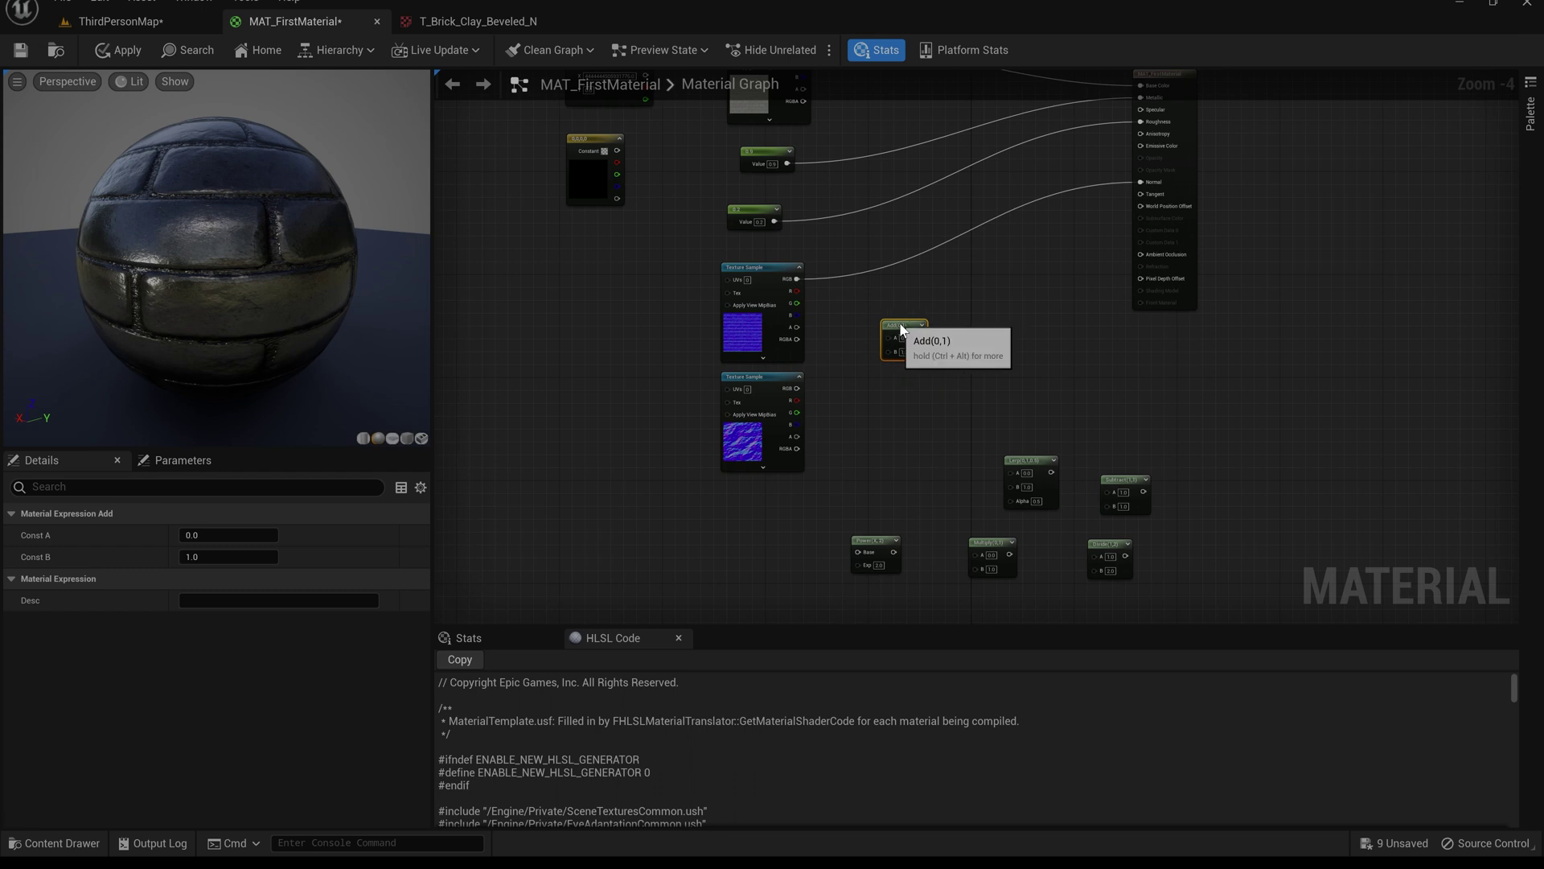
{"action": "left_click_drag", "start_coordinate": [798, 279], "coordinate": [886, 337]}
{"action": "left_click_drag", "start_coordinate": [797, 388], "coordinate": [876, 373]}
{"action": "left_click_drag", "start_coordinate": [893, 352], "coordinate": [893, 351]}
{"action": "right_click_drag", "start_coordinate": [906, 388], "coordinate": [912, 438]}
{"action": "left_click_drag", "start_coordinate": [864, 408], "coordinate": [1099, 251]}
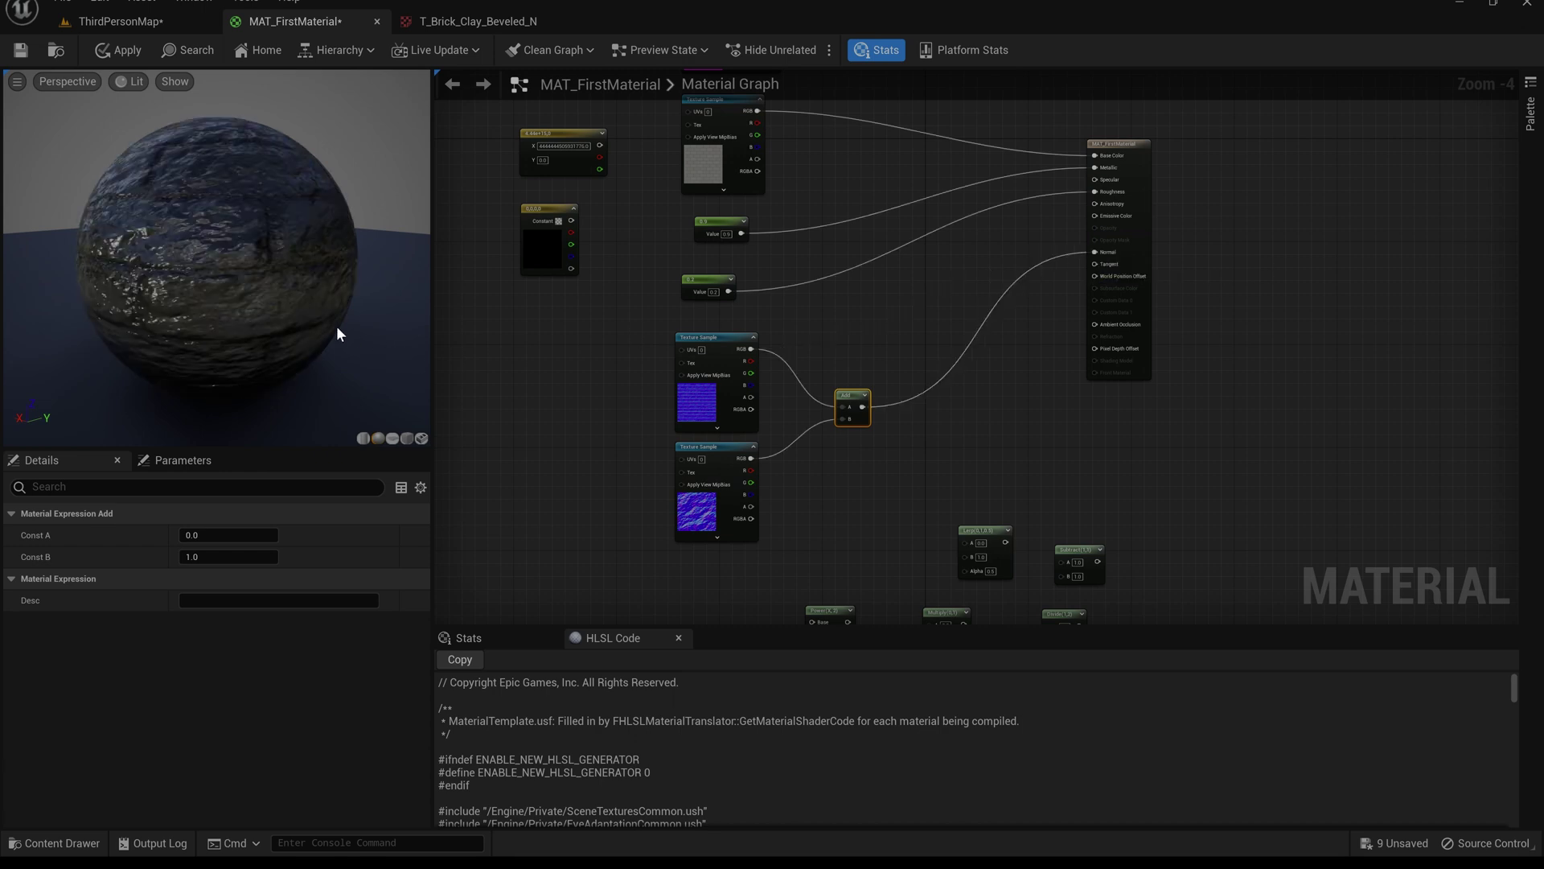
Delete the Add node combining the two normal maps and disconnect the brick color texture from Base Color.
{"action": "left_click_drag", "start_coordinate": [210, 229], "coordinate": [205, 266]}
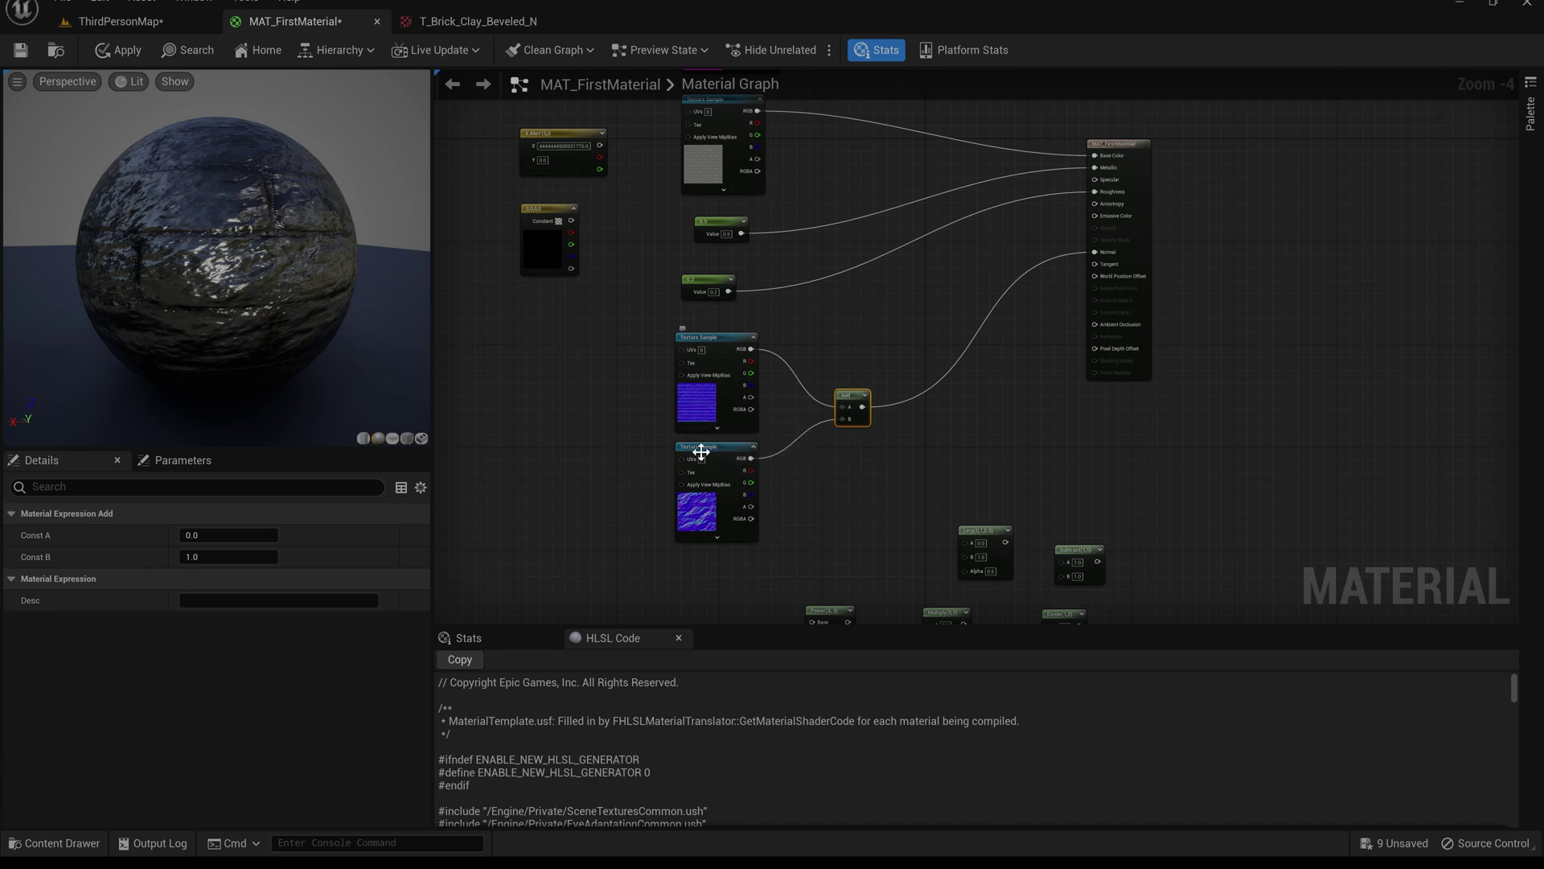
{"action": "right_click_drag", "start_coordinate": [905, 500], "coordinate": [855, 448]}
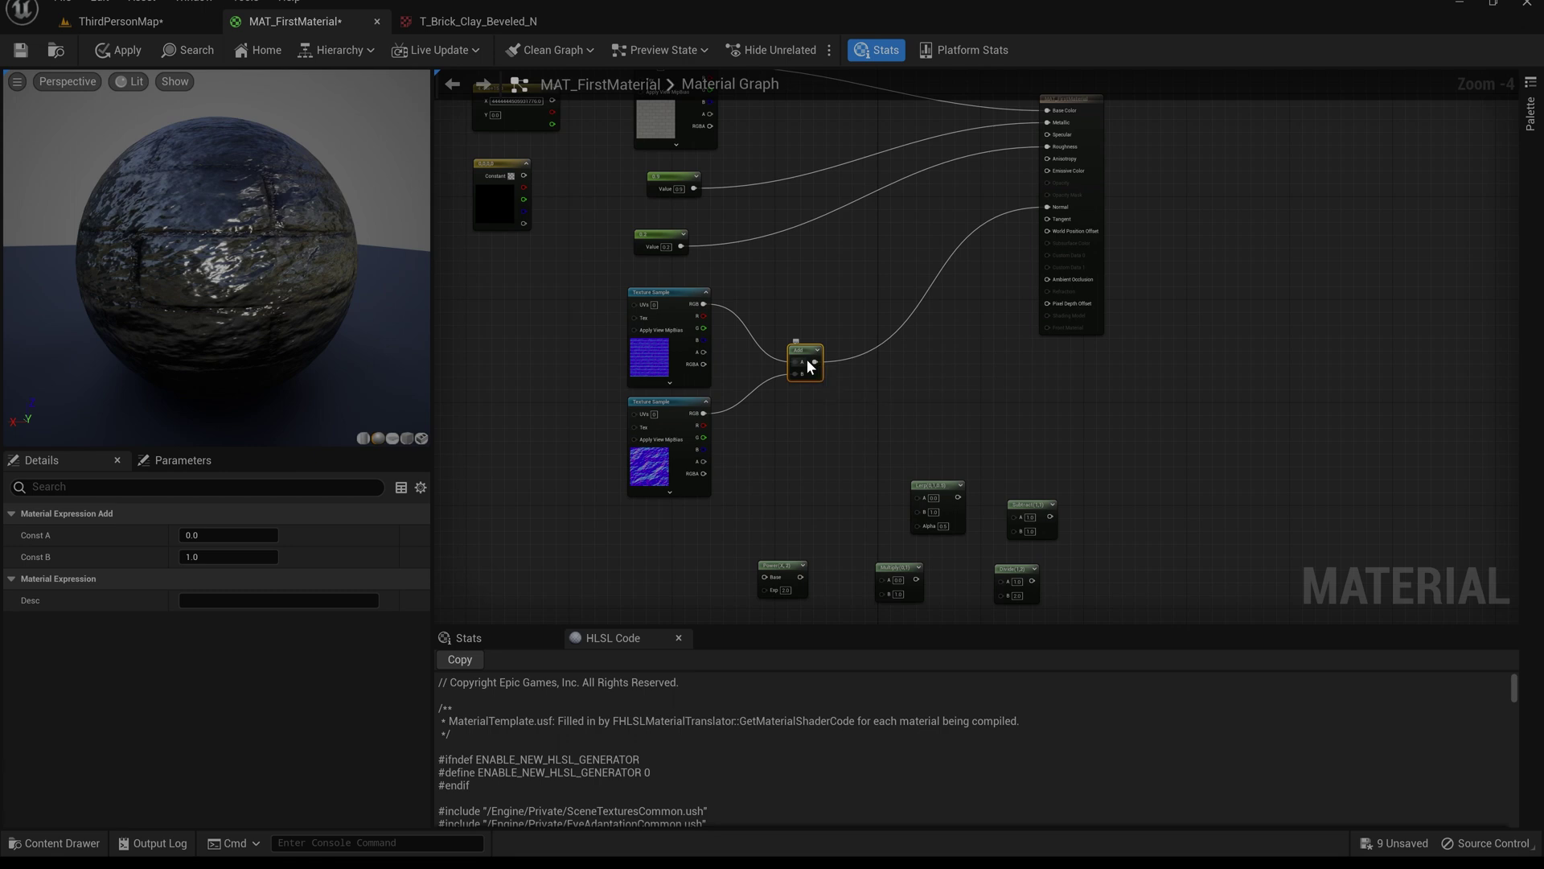
{"action": "key", "text": "Delete"}
{"action": "right_click_drag", "start_coordinate": [788, 350], "coordinate": [765, 458]}
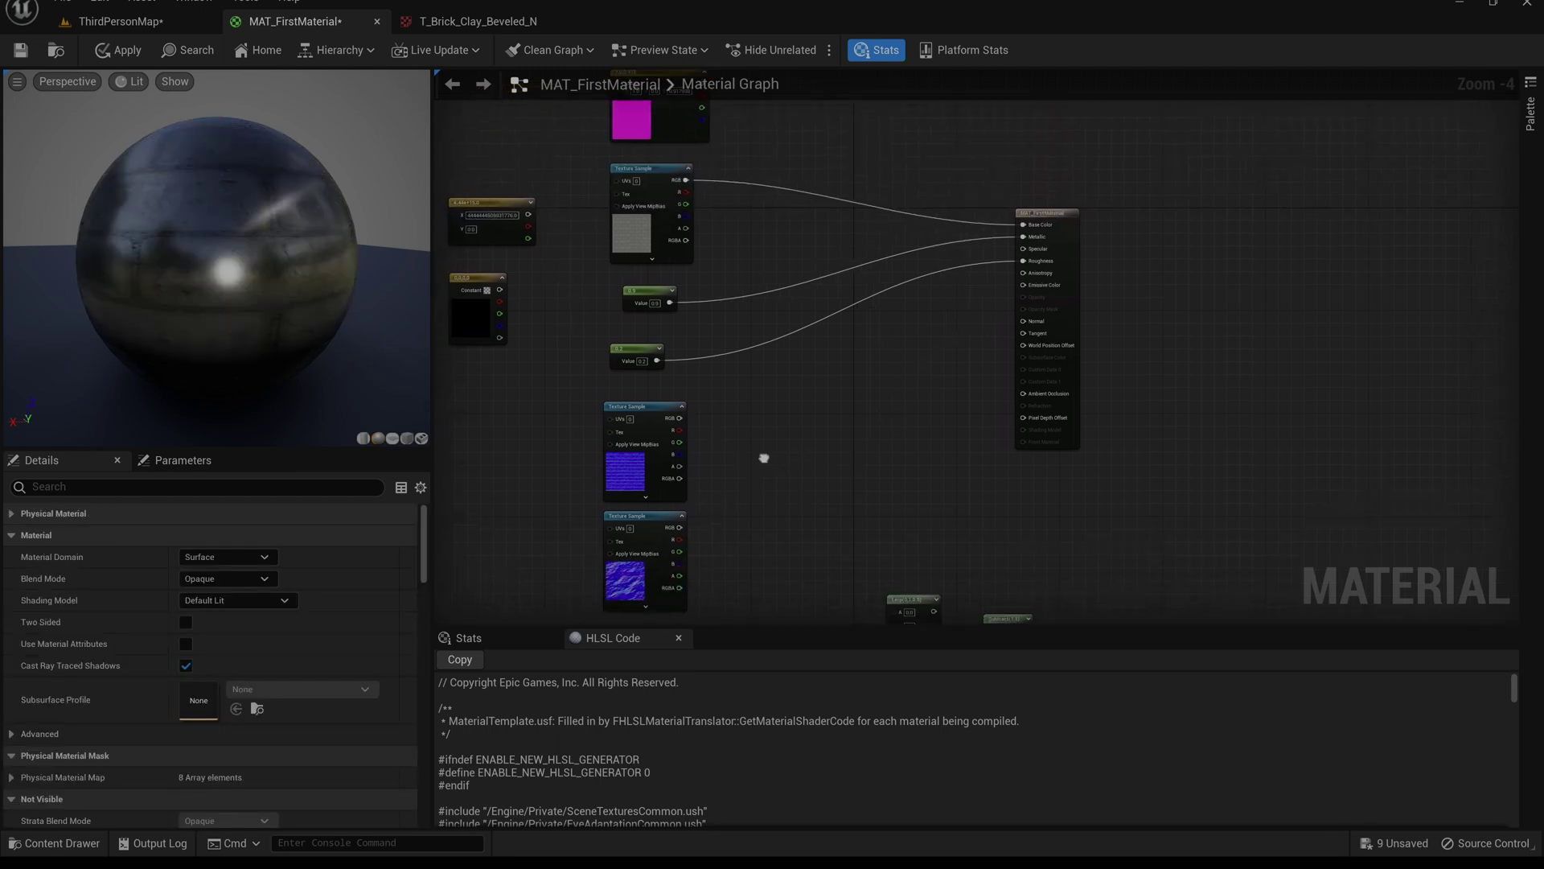
{"action": "left_click", "coordinate": [1025, 220], "text": "alt"}
Move the LinearInterpolate above the material output, and swap the magenta Constant3Vector into the brick color sample's place, moving the sample aside.
{"action": "left_click_drag", "start_coordinate": [914, 594], "coordinate": [846, 124]}
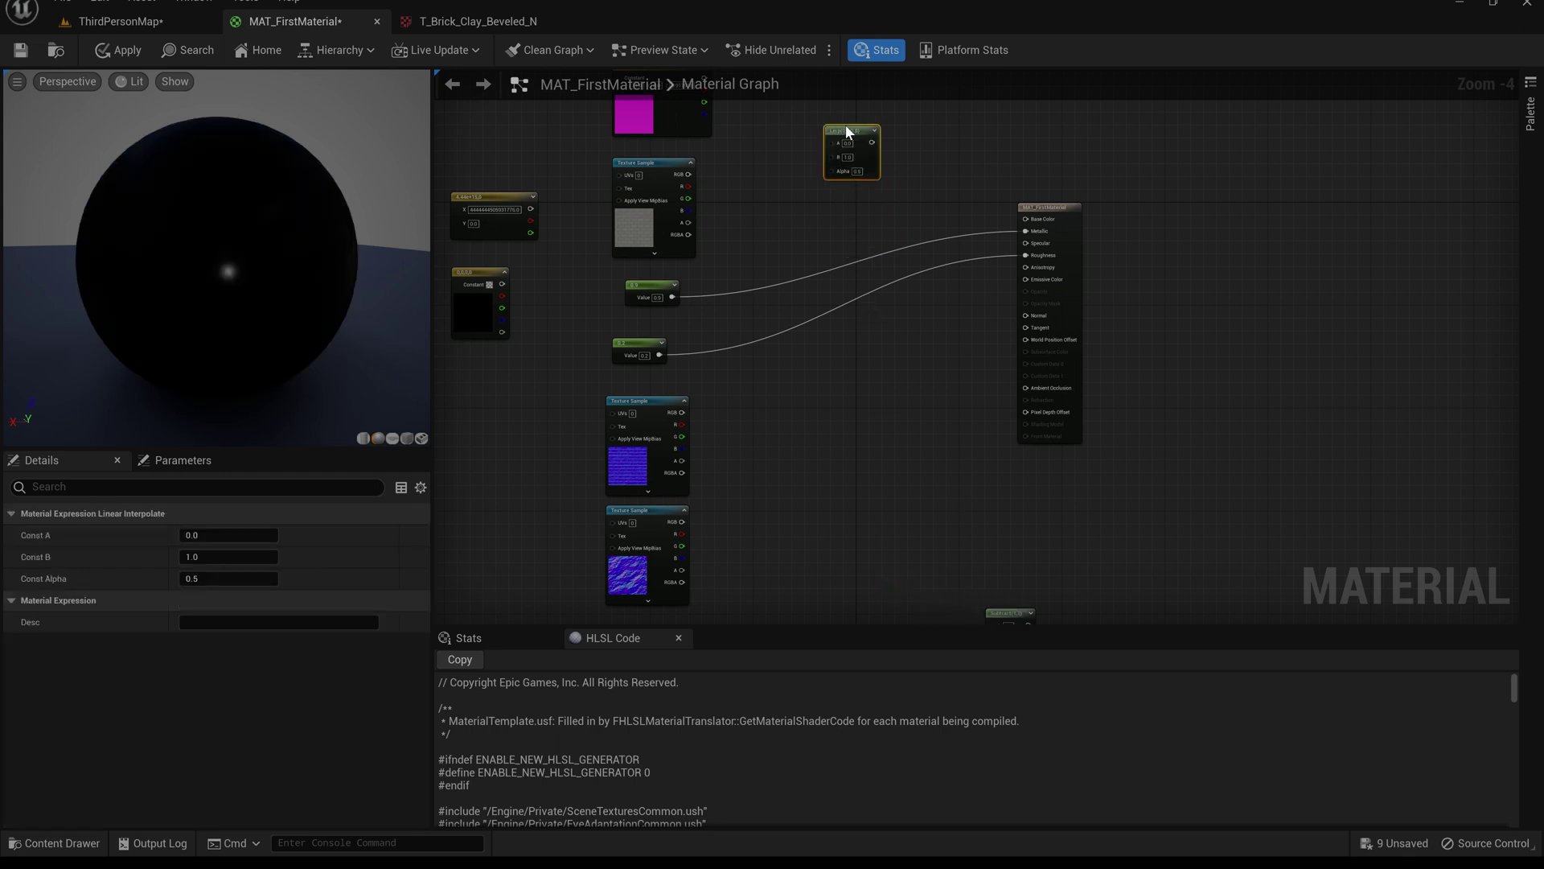
{"action": "right_click_drag", "start_coordinate": [846, 124], "coordinate": [900, 518]}
{"action": "left_click_drag", "start_coordinate": [694, 402], "coordinate": [521, 278]}
{"action": "left_click_drag", "start_coordinate": [673, 344], "coordinate": [706, 334]}
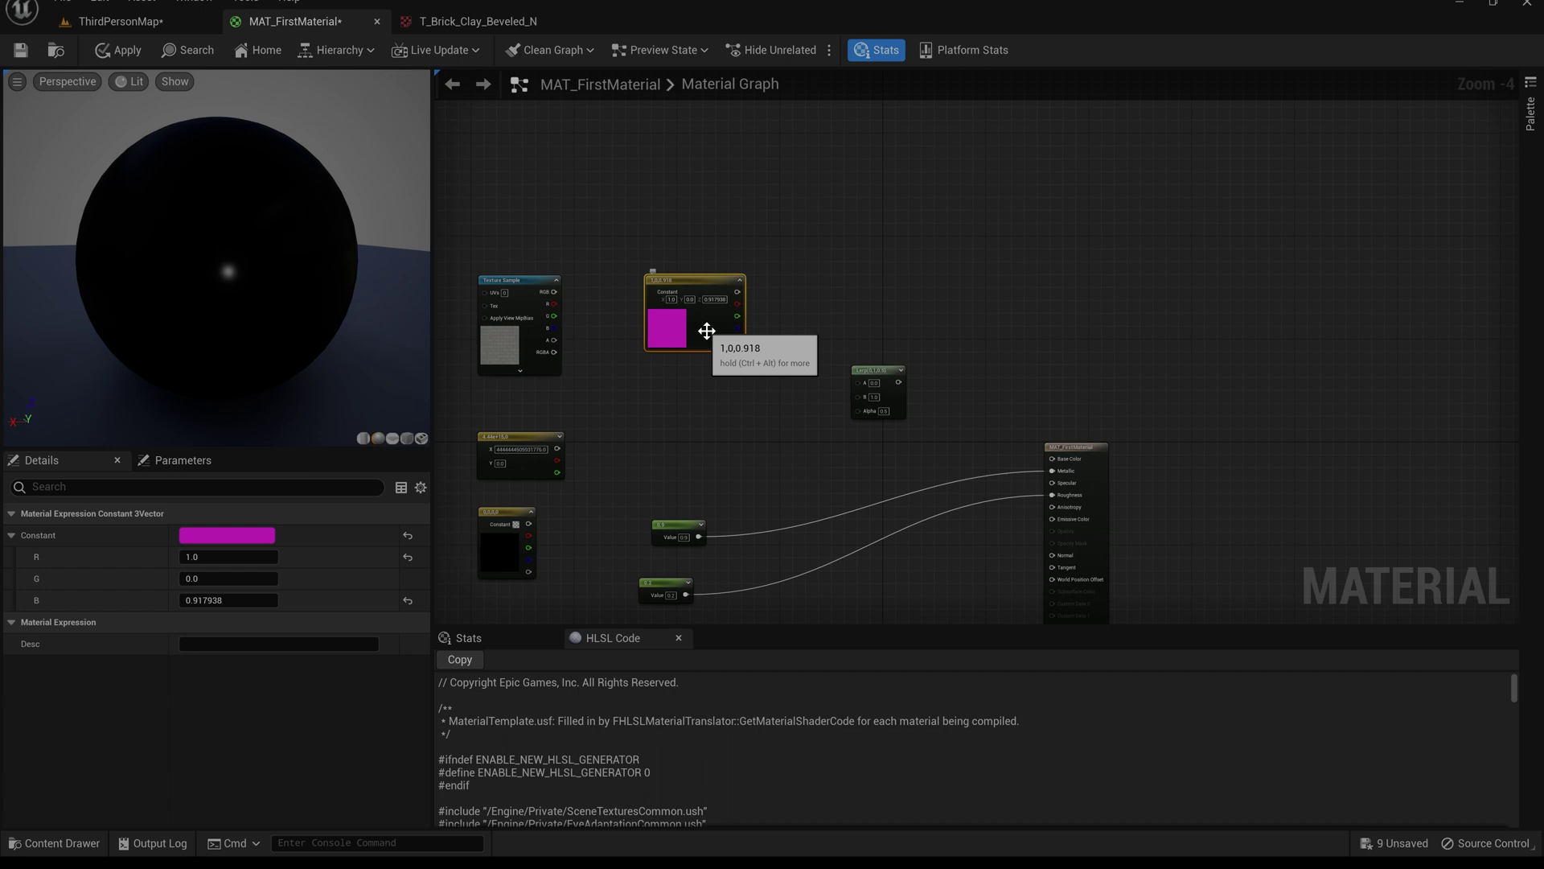
Duplicate the magenta Constant3Vector directly beneath it and set the copy's color to green with R 0.152777, G 1.0, B 0.0.
{"action": "key", "text": "ctrl+d"}
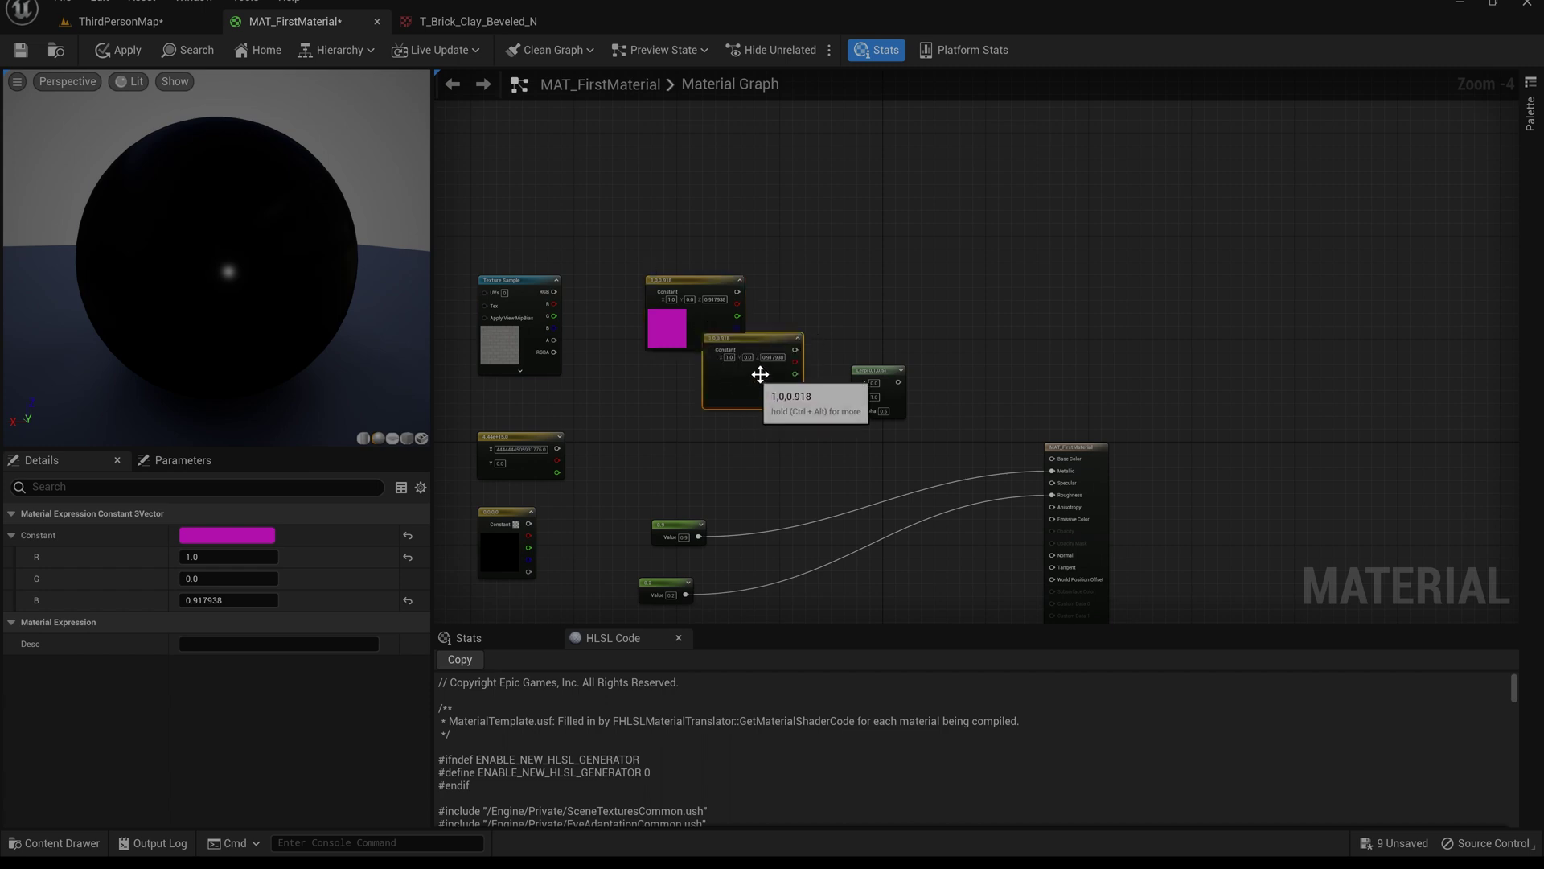
{"action": "left_click_drag", "start_coordinate": [769, 338], "coordinate": [711, 390]}
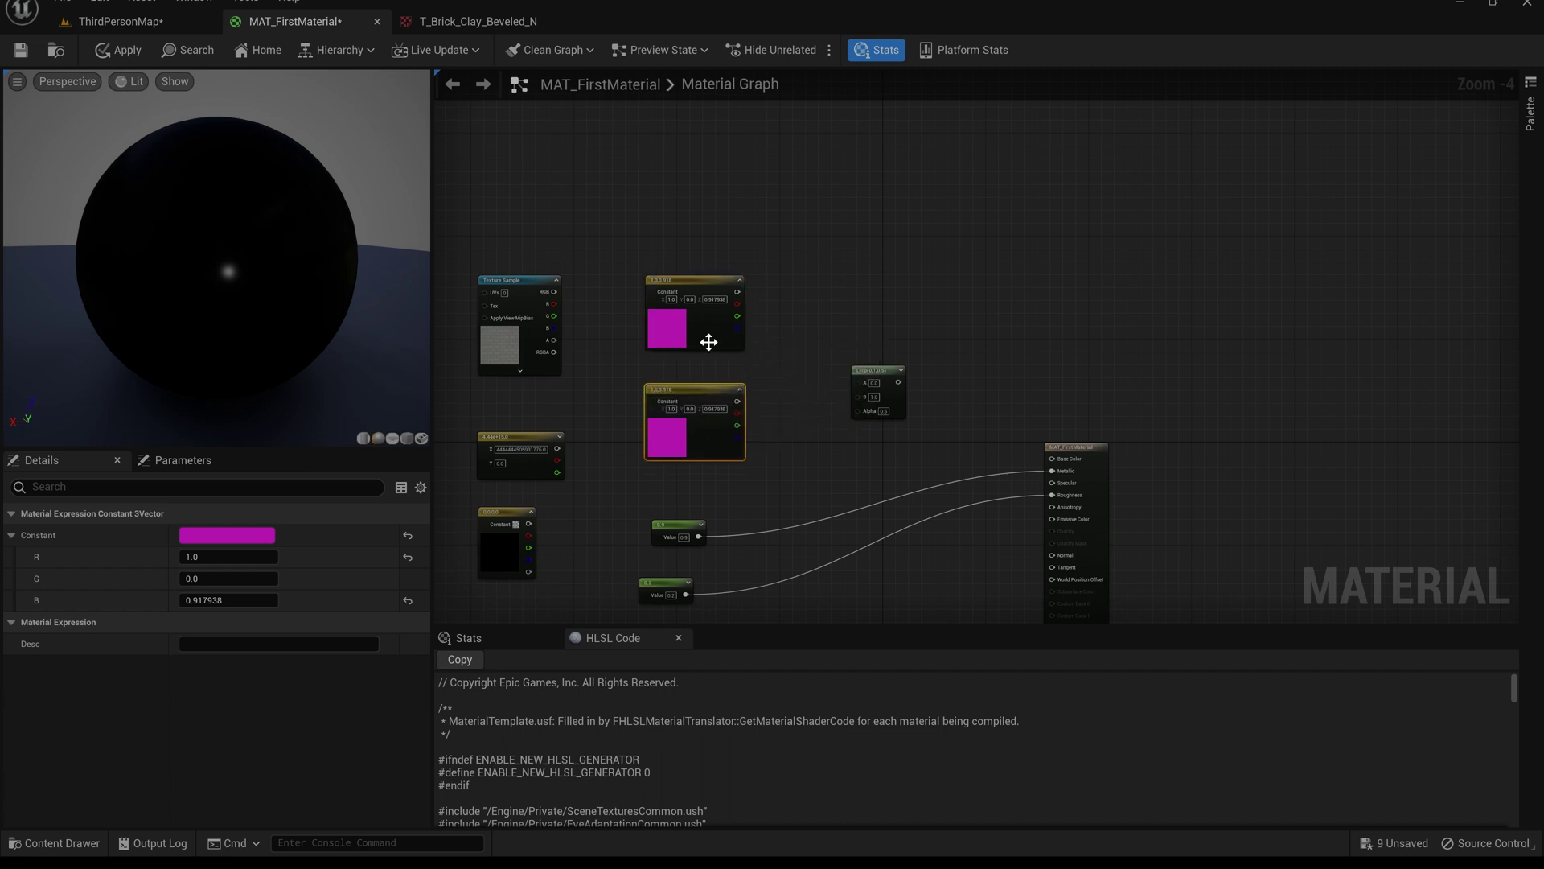
{"action": "left_click", "coordinate": [680, 319]}
{"action": "left_click", "coordinate": [684, 430]}
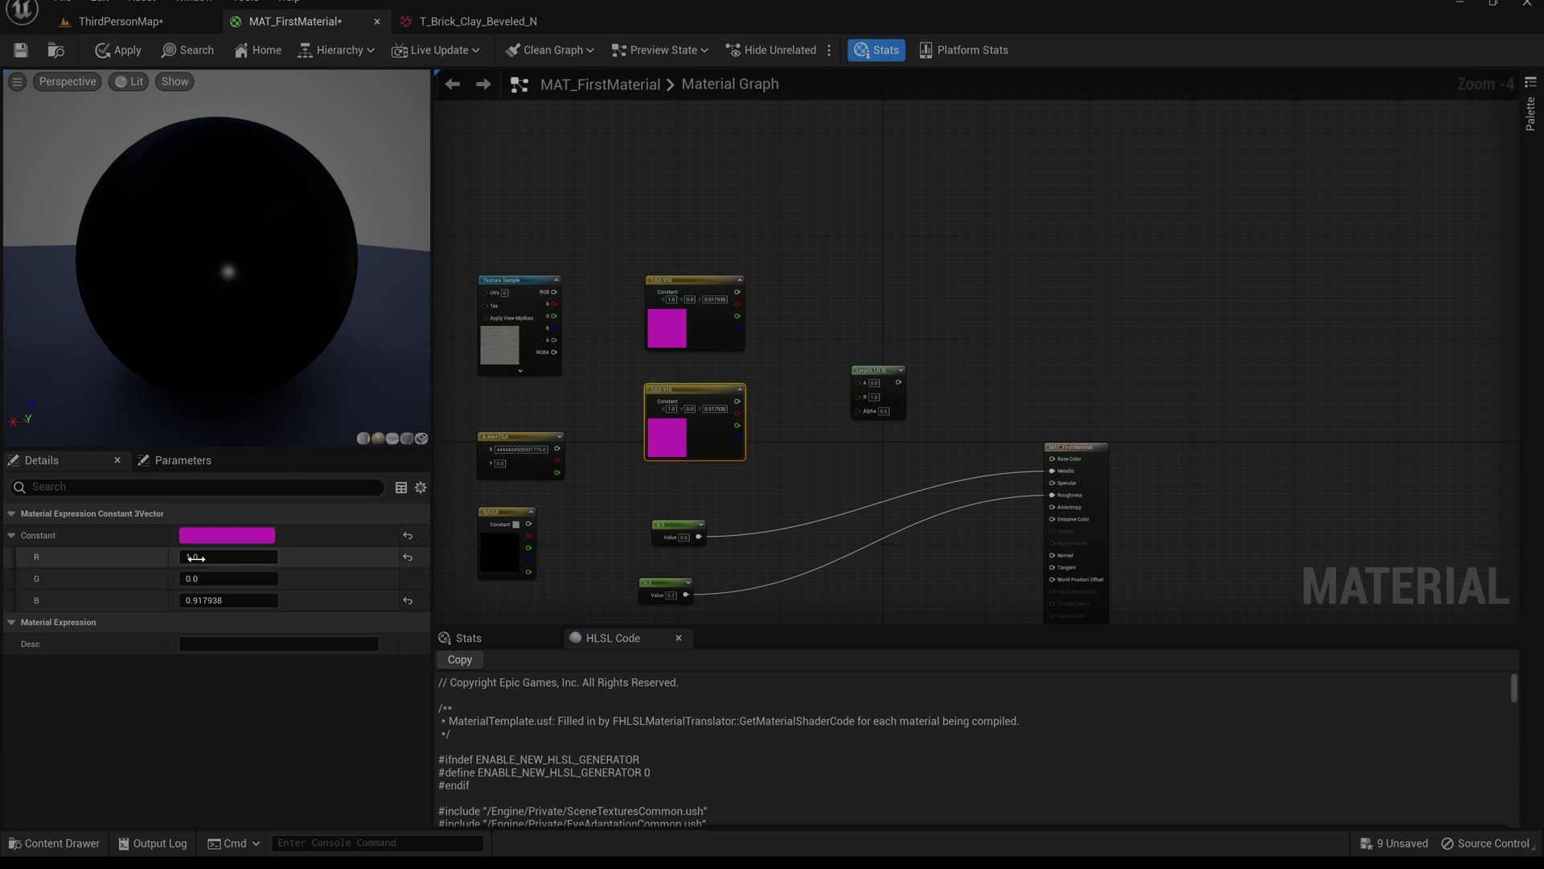
{"action": "left_click", "coordinate": [259, 538]}
{"action": "mouse_move", "coordinate": [328, 573]}
{"action": "left_mouse_down"}
{"action": "mouse_move", "coordinate": [303, 654]}
{"action": "mouse_move", "coordinate": [325, 657]}
{"action": "left_mouse_up"}
{"action": "left_click", "coordinate": [491, 833]}
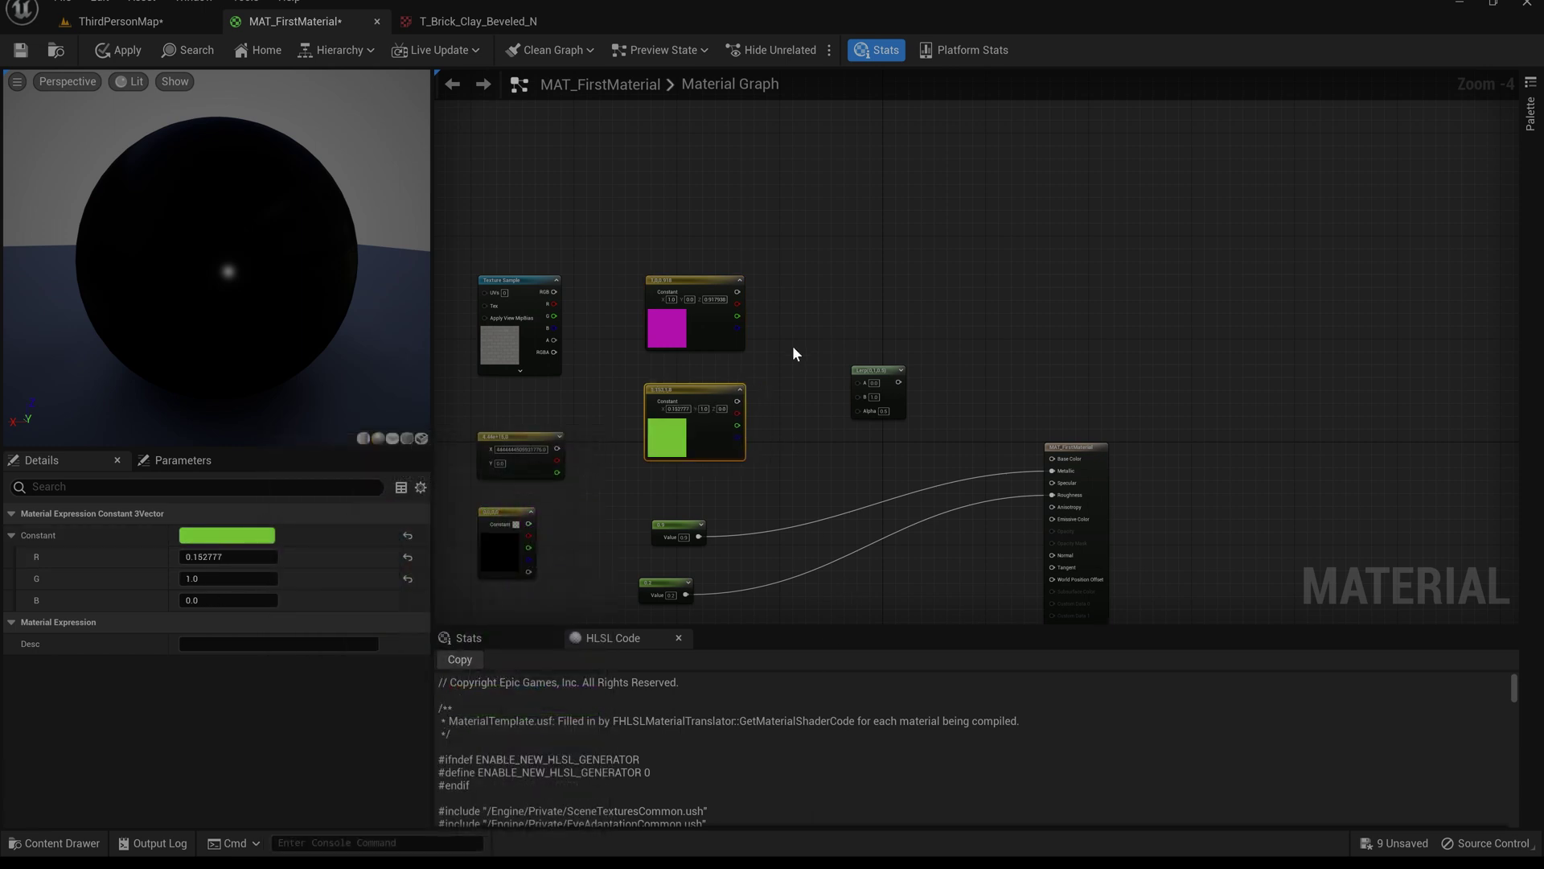
Connect the magenta constant to the LinearInterpolate's A, the green one to B, and the result to Base Color.
{"action": "left_click_drag", "start_coordinate": [738, 294], "coordinate": [857, 382]}
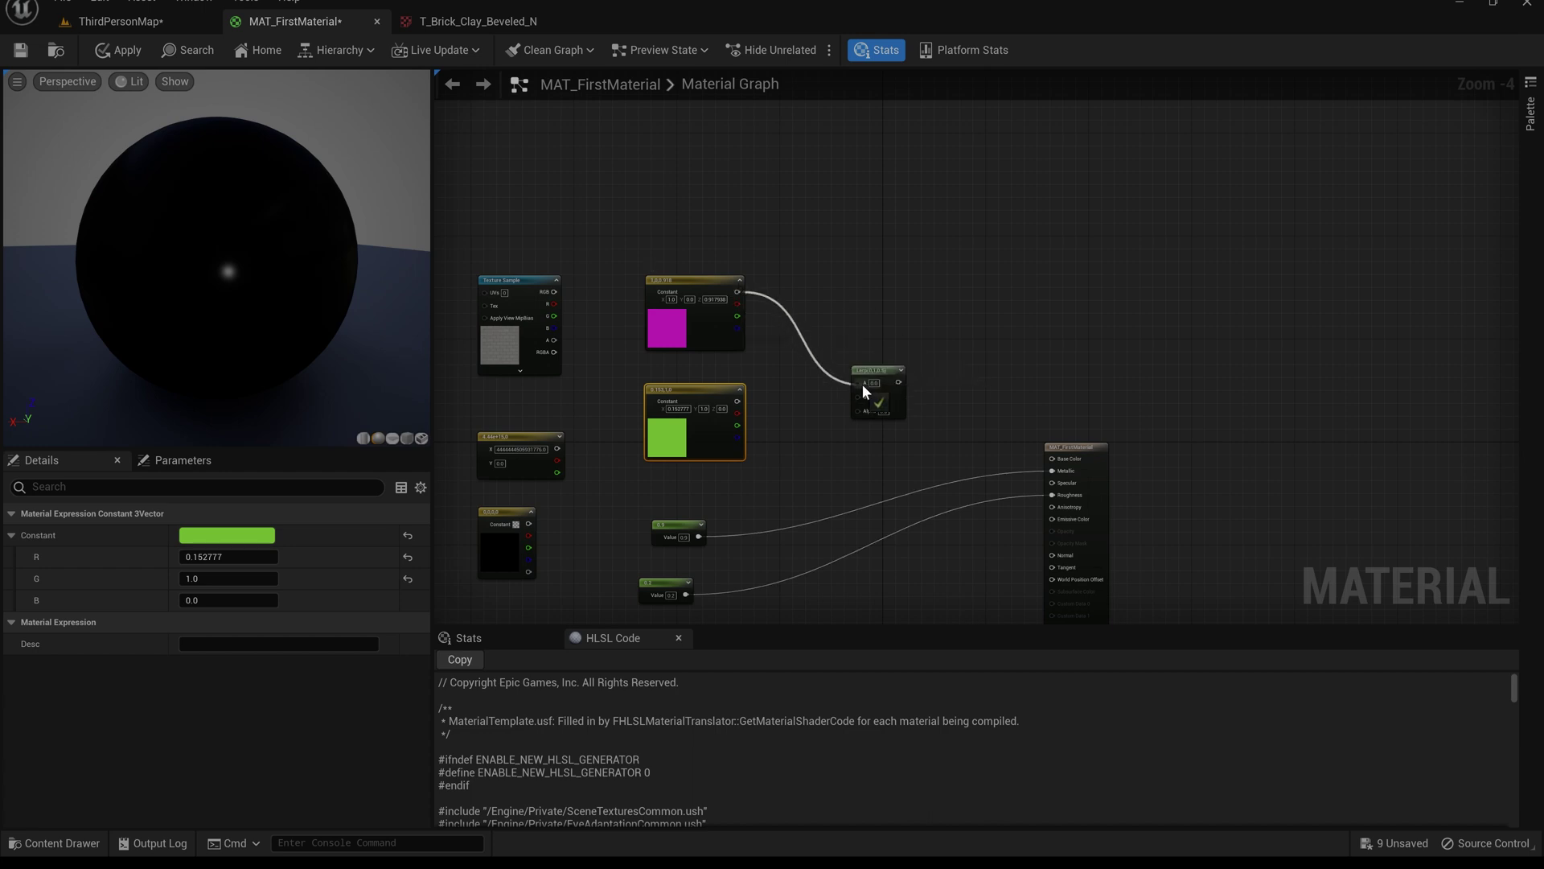
{"action": "left_click_drag", "start_coordinate": [738, 402], "coordinate": [858, 394]}
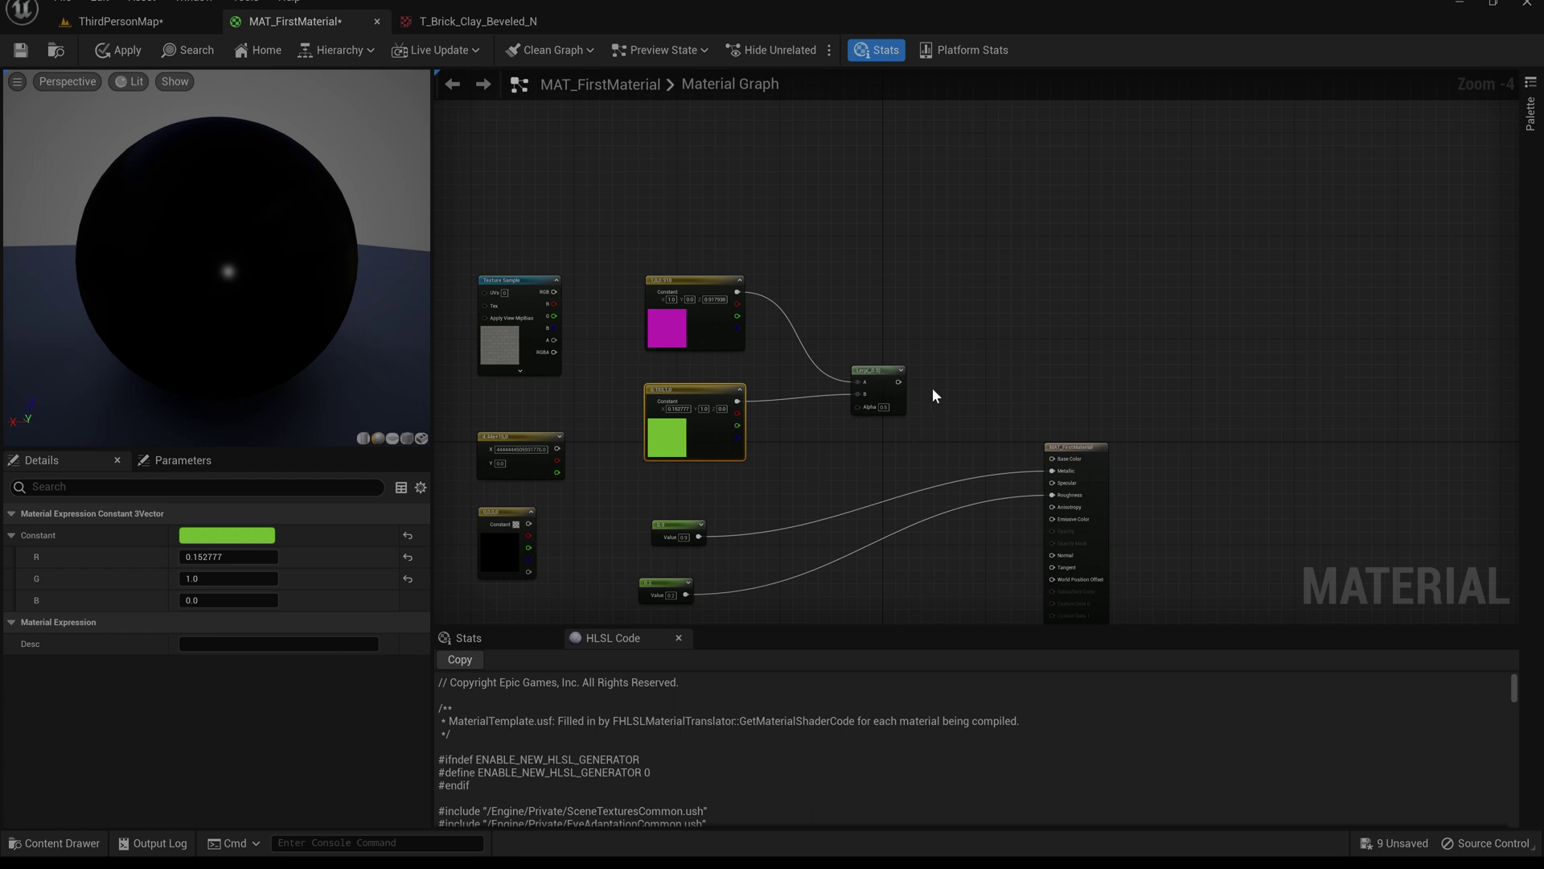
{"action": "left_click_drag", "start_coordinate": [899, 383], "coordinate": [1053, 460]}
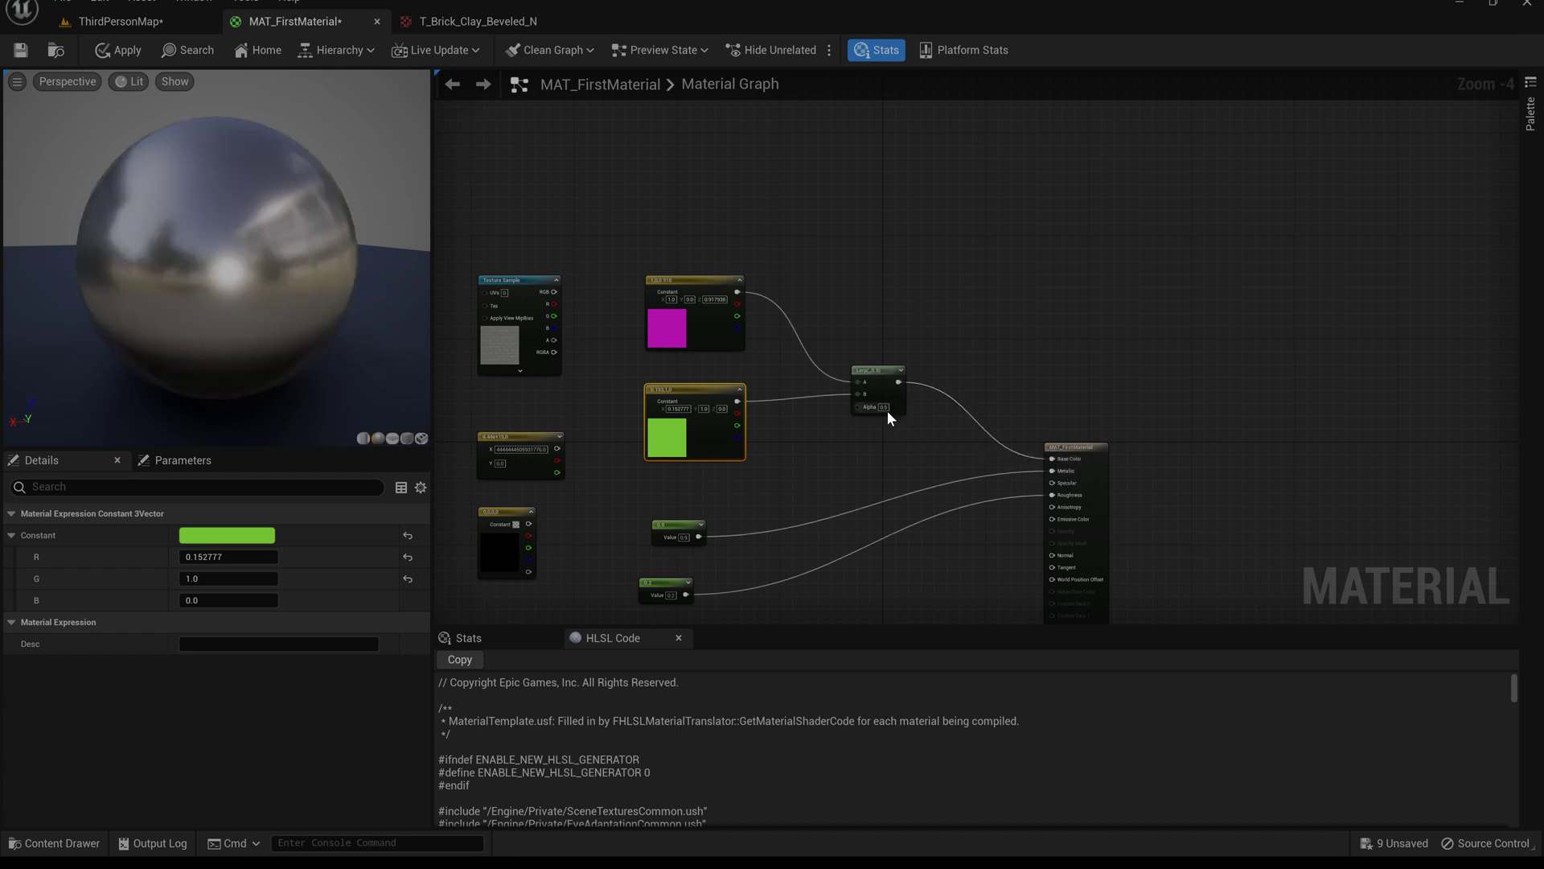
Set the LinearInterpolate's Alpha to 0.
{"action": "right_click_drag", "start_coordinate": [869, 453], "coordinate": [896, 414]}
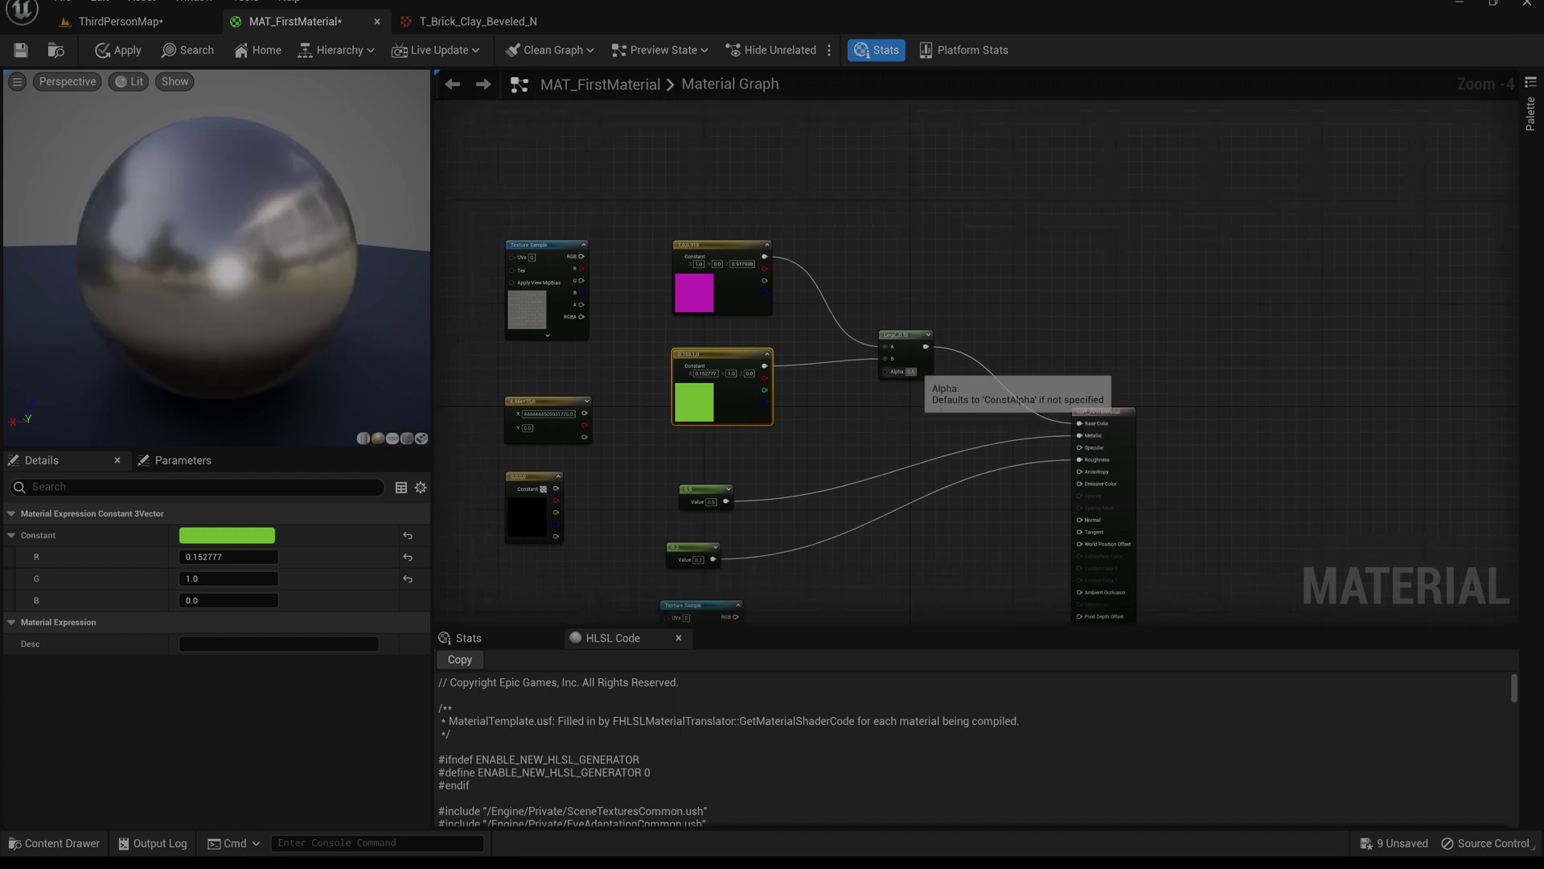
{"action": "type", "text": "0"}
{"action": "key", "text": "Return"}
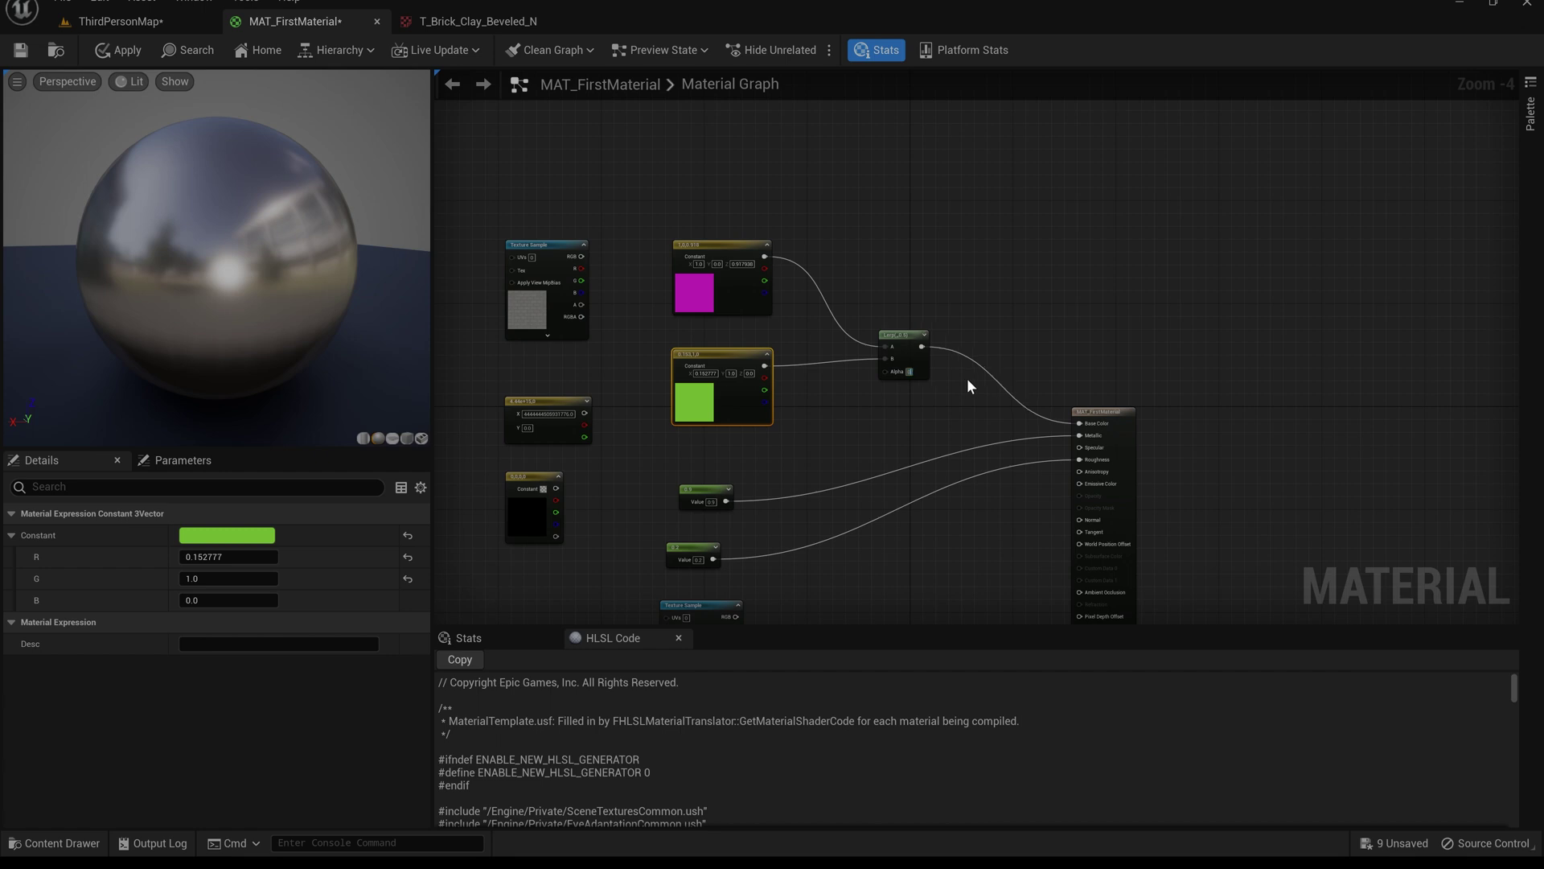
{"action": "right_click_drag", "start_coordinate": [804, 420], "coordinate": [807, 324]}
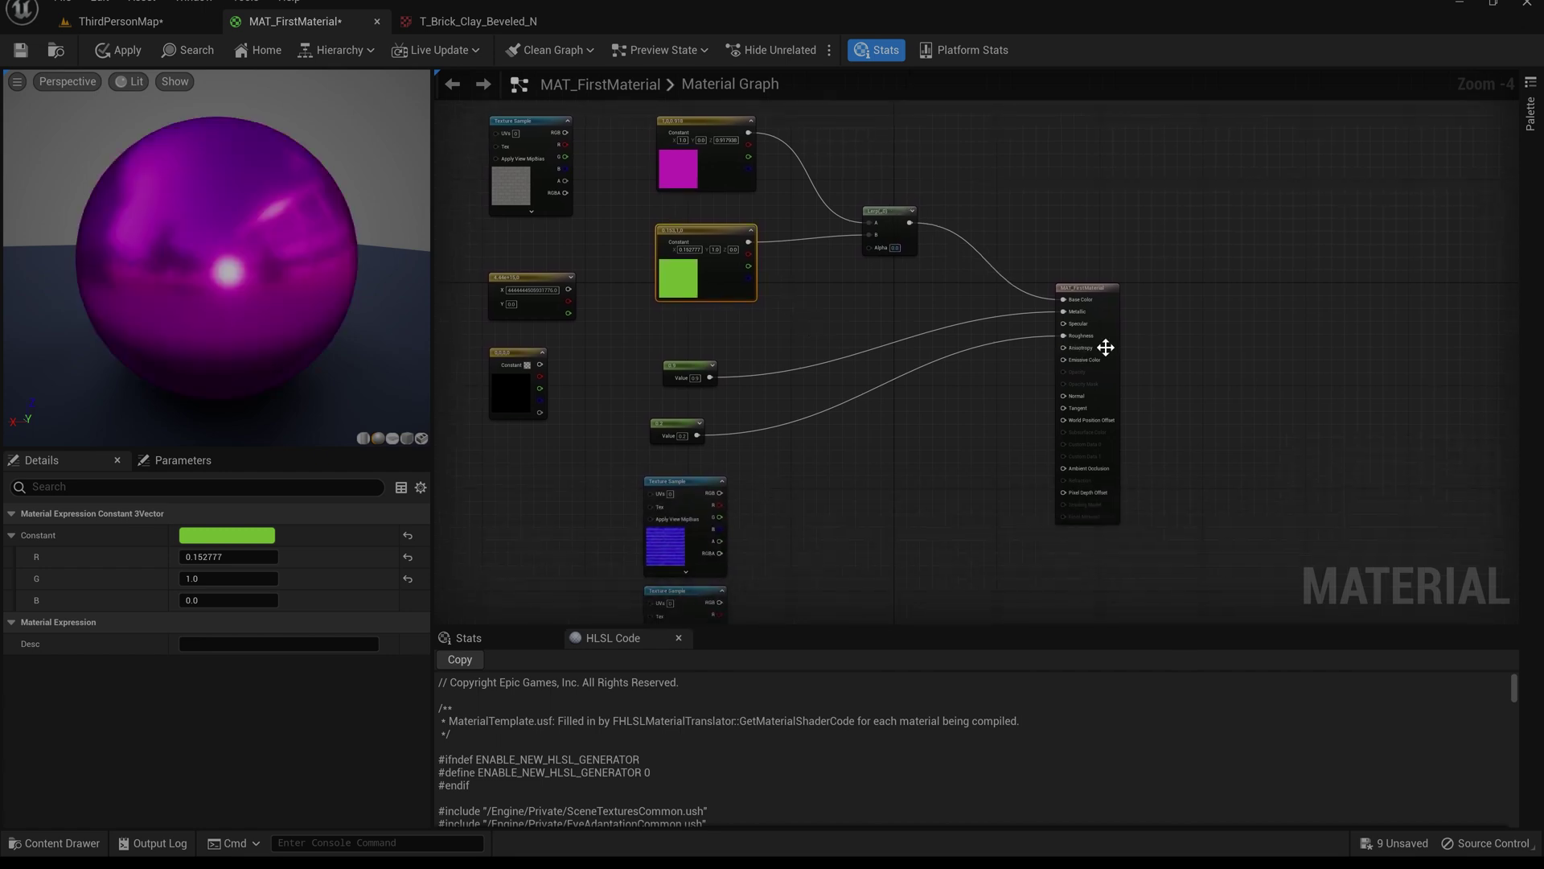
Disconnect the constants from Metallic and Roughness and move the LinearInterpolate slightly closer to the material output.
{"action": "left_click", "coordinate": [1064, 312], "text": "alt"}
{"action": "left_click", "coordinate": [1063, 336], "text": "alt"}
{"action": "right_click_drag", "start_coordinate": [932, 380], "coordinate": [964, 466]}
{"action": "left_click_drag", "start_coordinate": [967, 380], "coordinate": [1011, 392]}
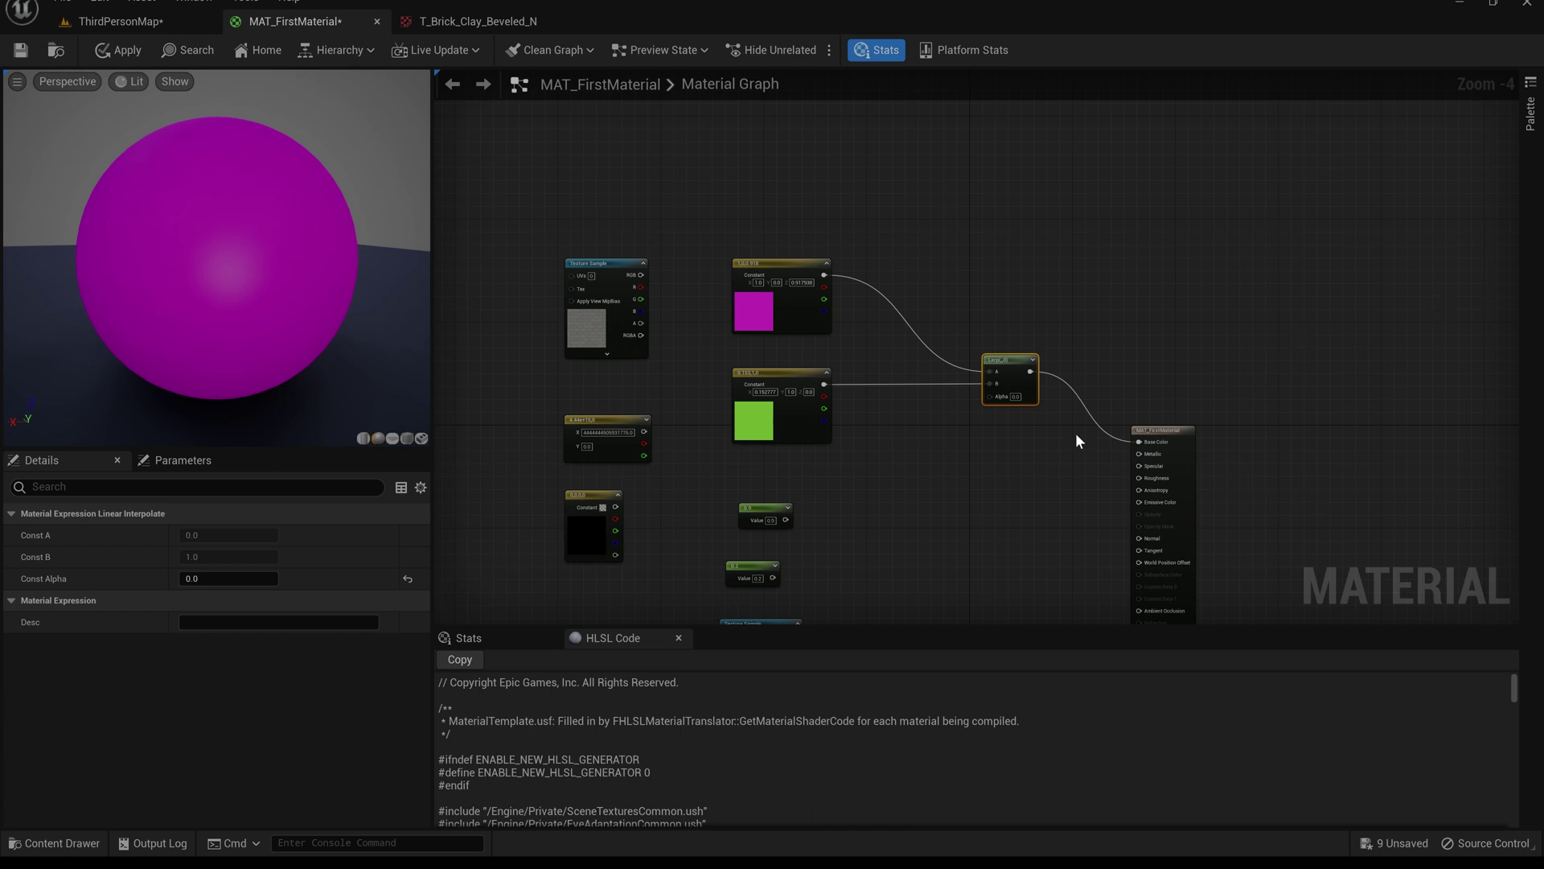
Try Alpha values of 1 and 0.5 on the LinearInterpolate and rotate the preview sphere to inspect the blend.
{"action": "right_click_drag", "start_coordinate": [969, 478], "coordinate": [994, 464]}
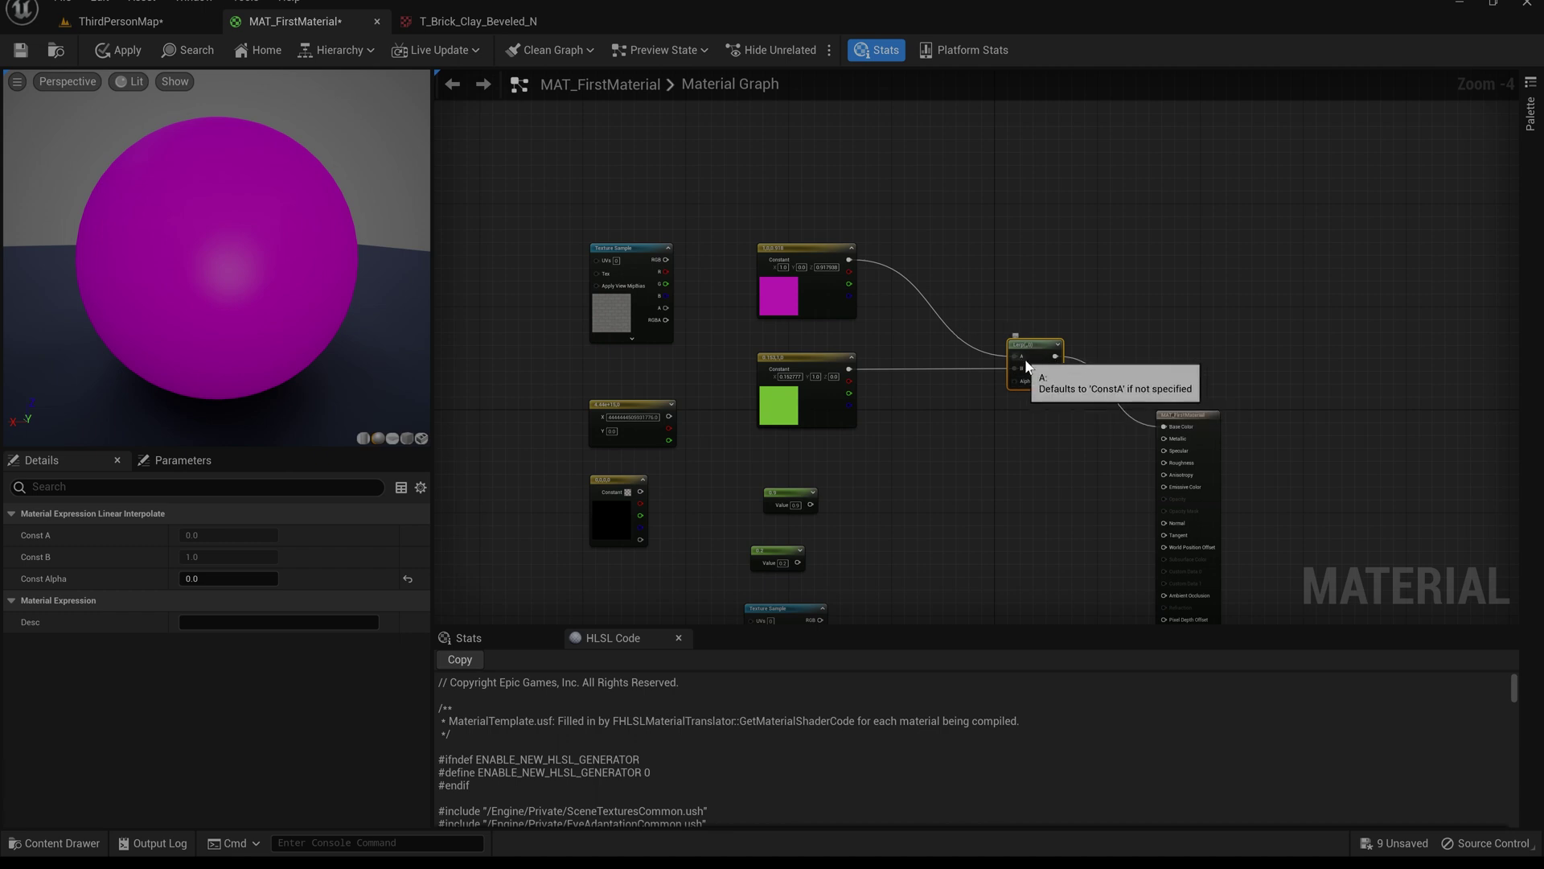
{"action": "left_click", "coordinate": [1040, 381]}
{"action": "type", "text": "1"}
{"action": "key", "text": "Return"}
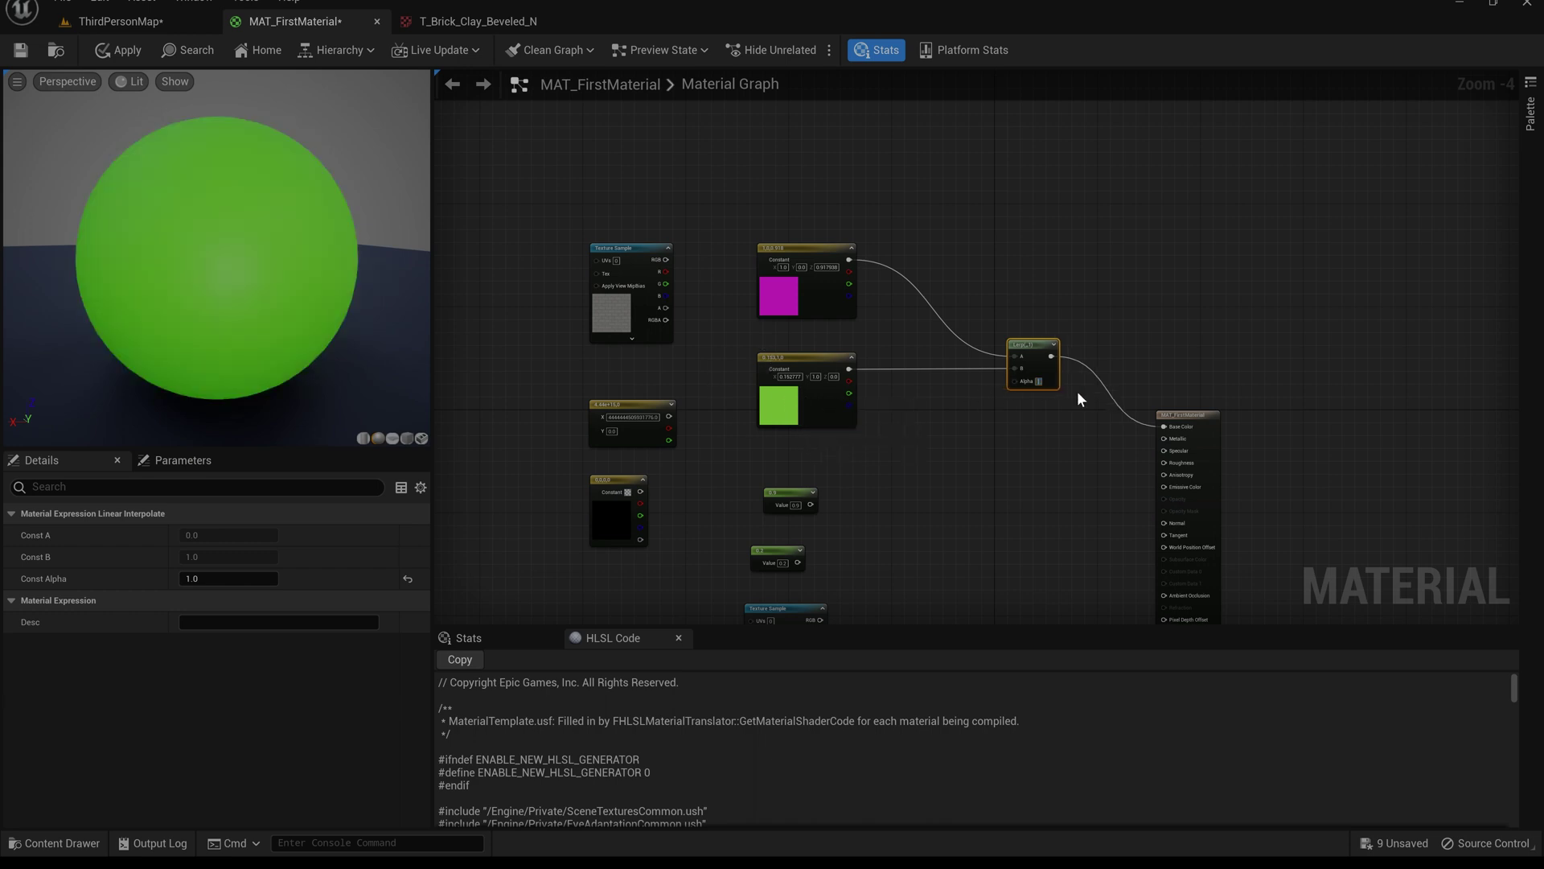
{"action": "type", "text": "0.5"}
{"action": "key", "text": "Return"}
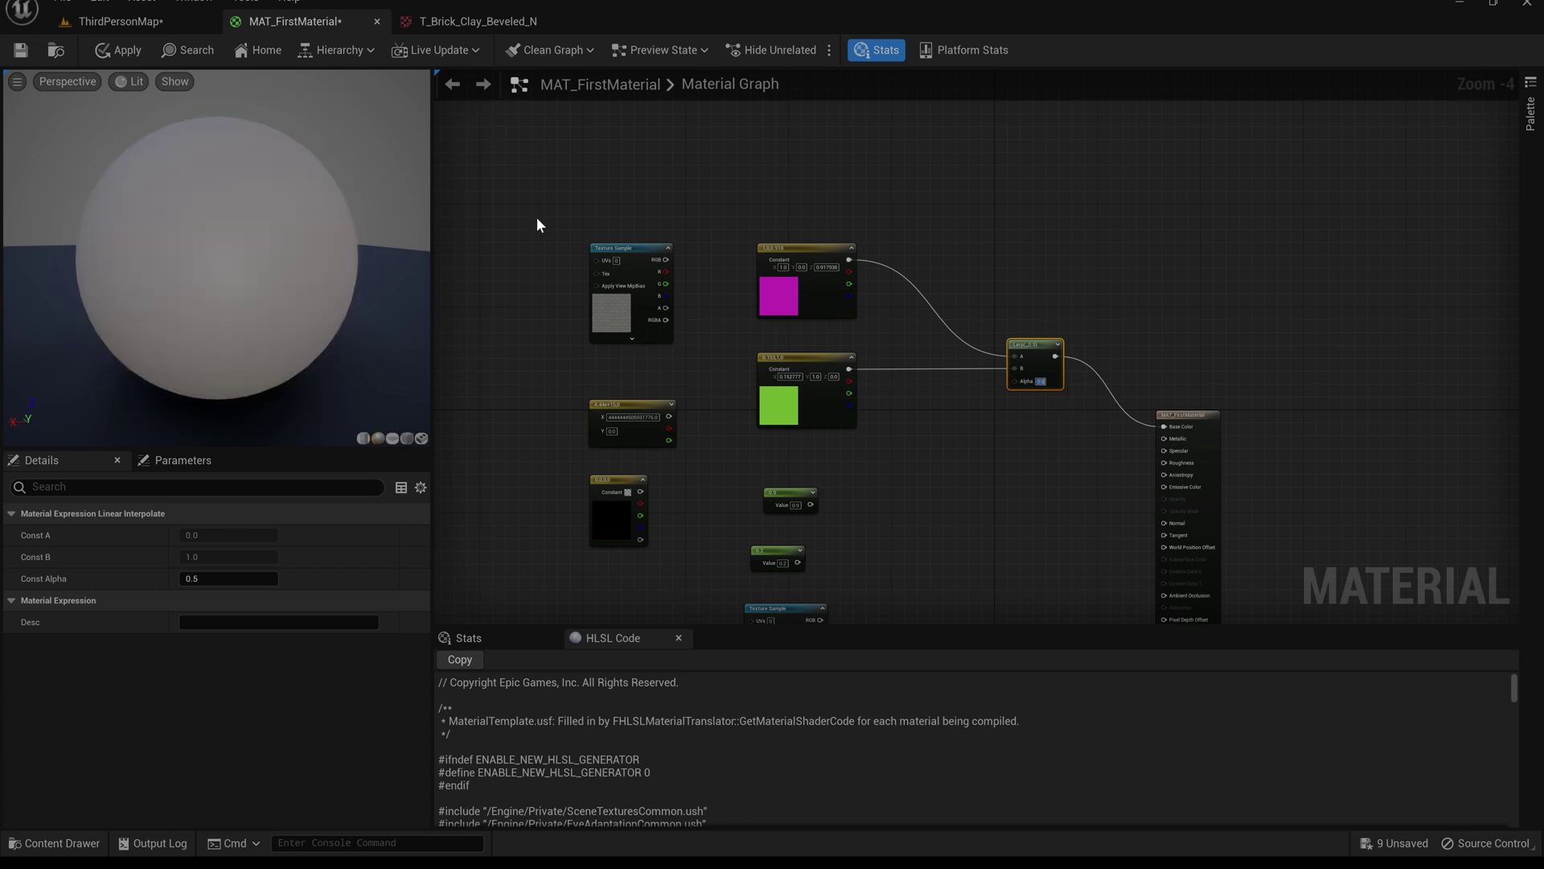
{"action": "left_click_drag", "start_coordinate": [241, 266], "coordinate": [161, 265]}
Step the LinearInterpolate's Alpha through 0.1, 0.3, 0.4, 0.5, 0.6, 0.7 and 0.8, ending at 0.9.
{"action": "left_click", "coordinate": [1040, 381]}
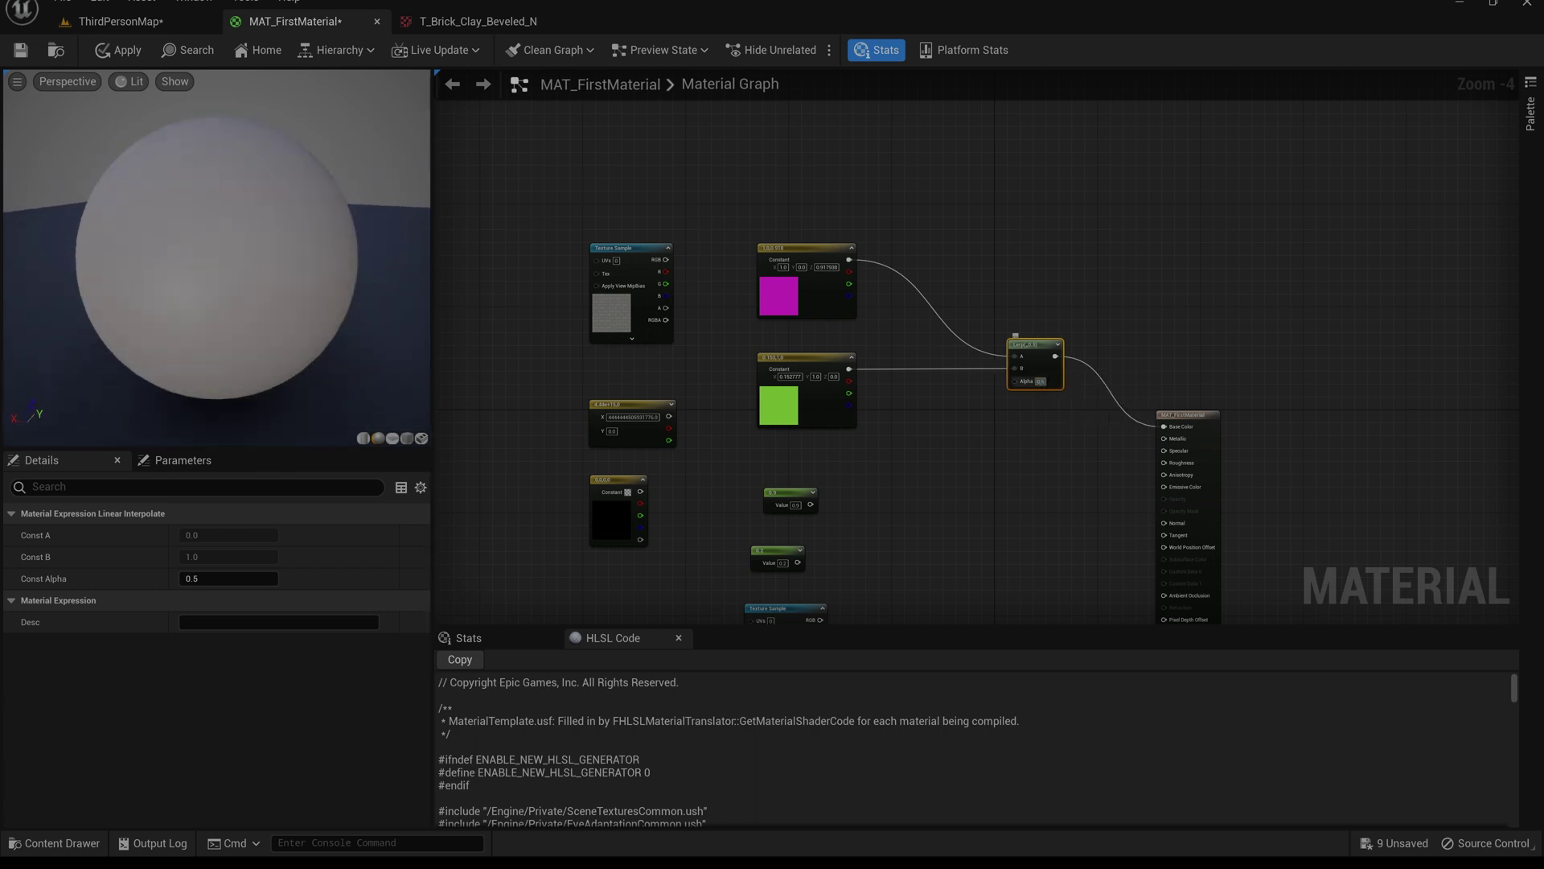
{"action": "type", "text": "0.1"}
{"action": "key", "text": "Return"}
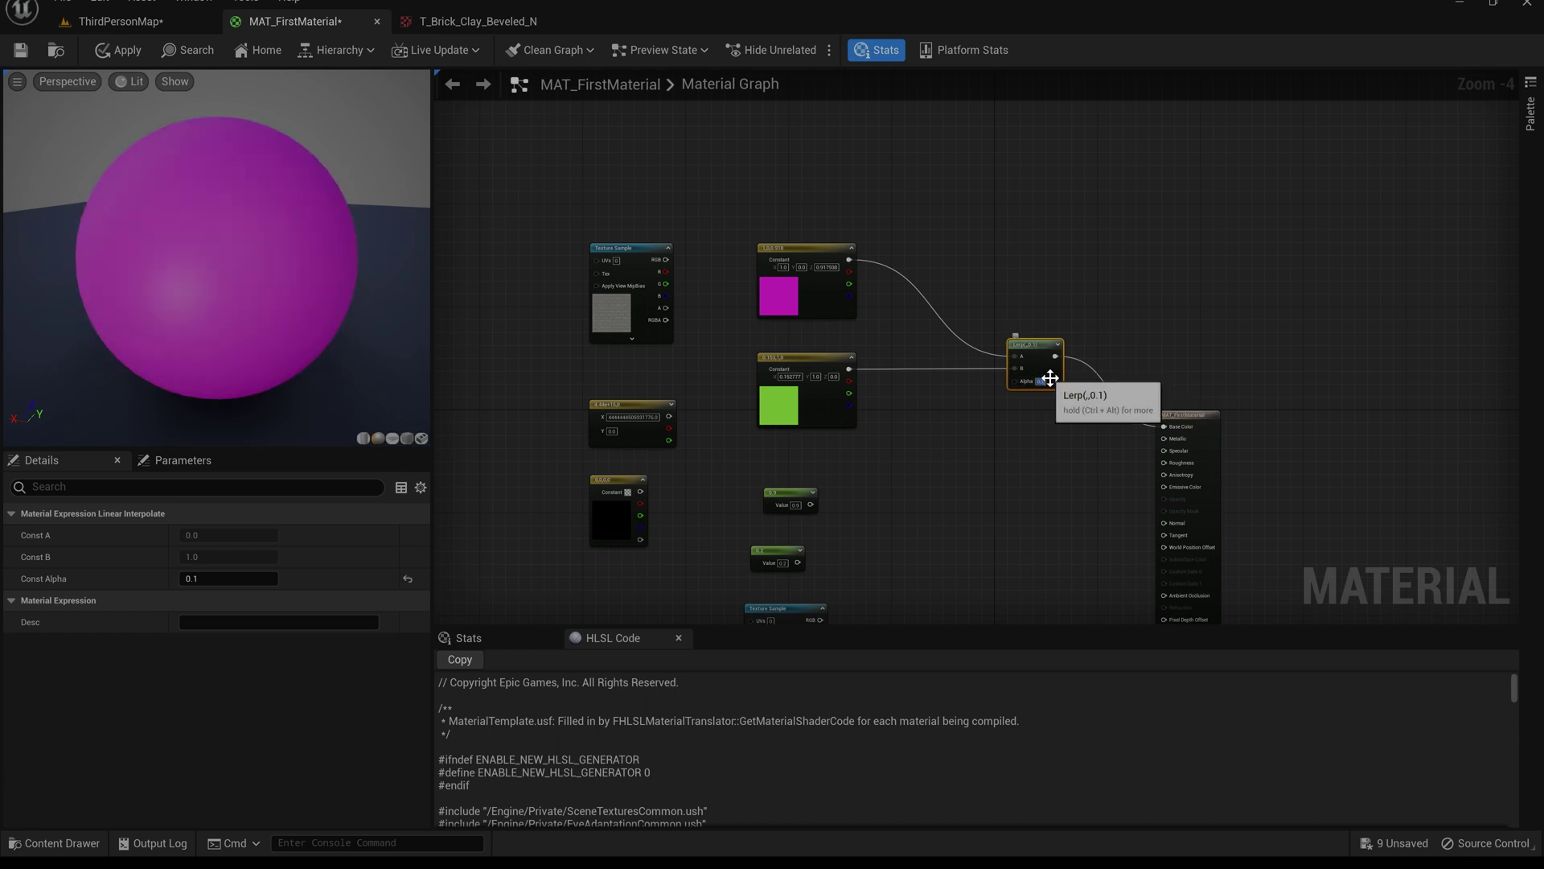
{"action": "type", "text": "0.3"}
{"action": "key", "text": "Return"}
{"action": "type", "text": "0.4"}
{"action": "key", "text": "Return"}
{"action": "type", "text": "0.5"}
{"action": "key", "text": "Return"}
{"action": "type", "text": "0.6"}
{"action": "key", "text": "Return"}
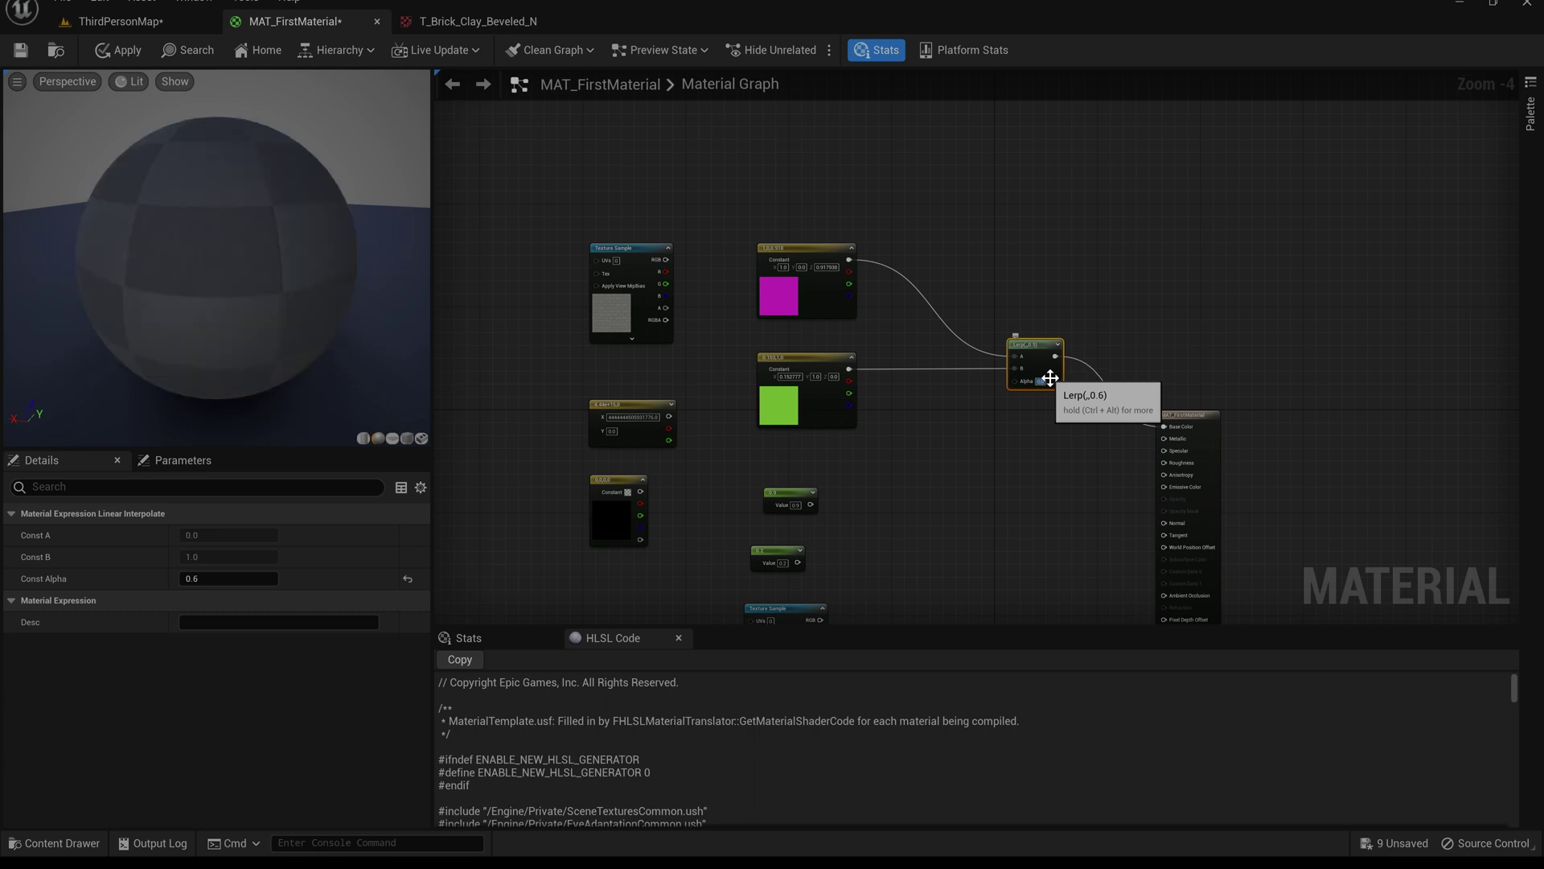
{"action": "type", "text": "0.7"}
{"action": "key", "text": "Return"}
{"action": "type", "text": "0.8"}
{"action": "key", "text": "Return"}
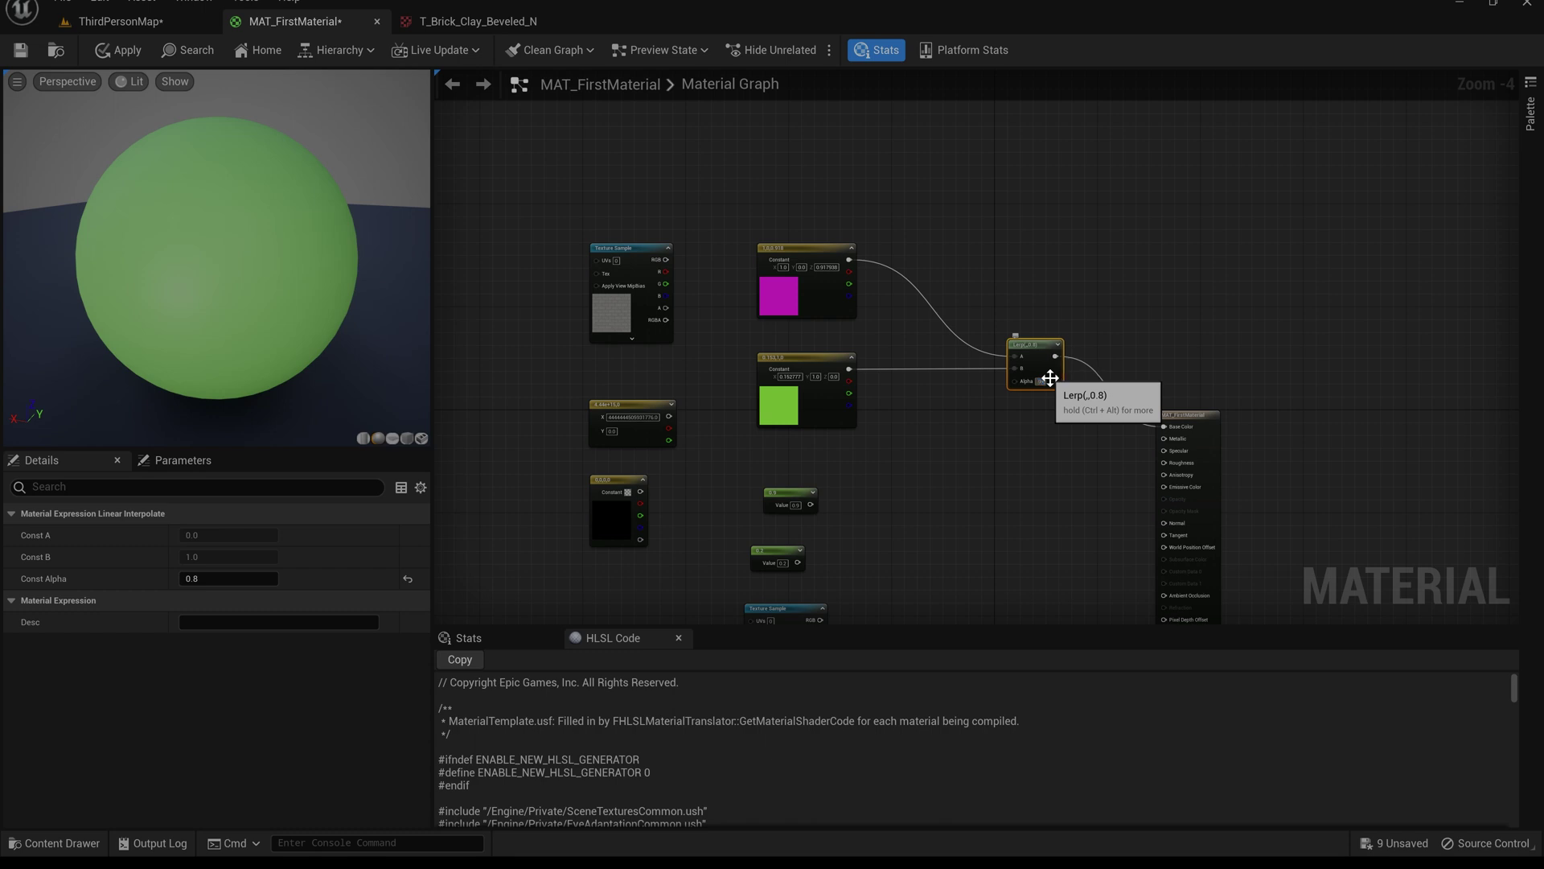
{"action": "type", "text": "0.9"}
{"action": "key", "text": "Return"}
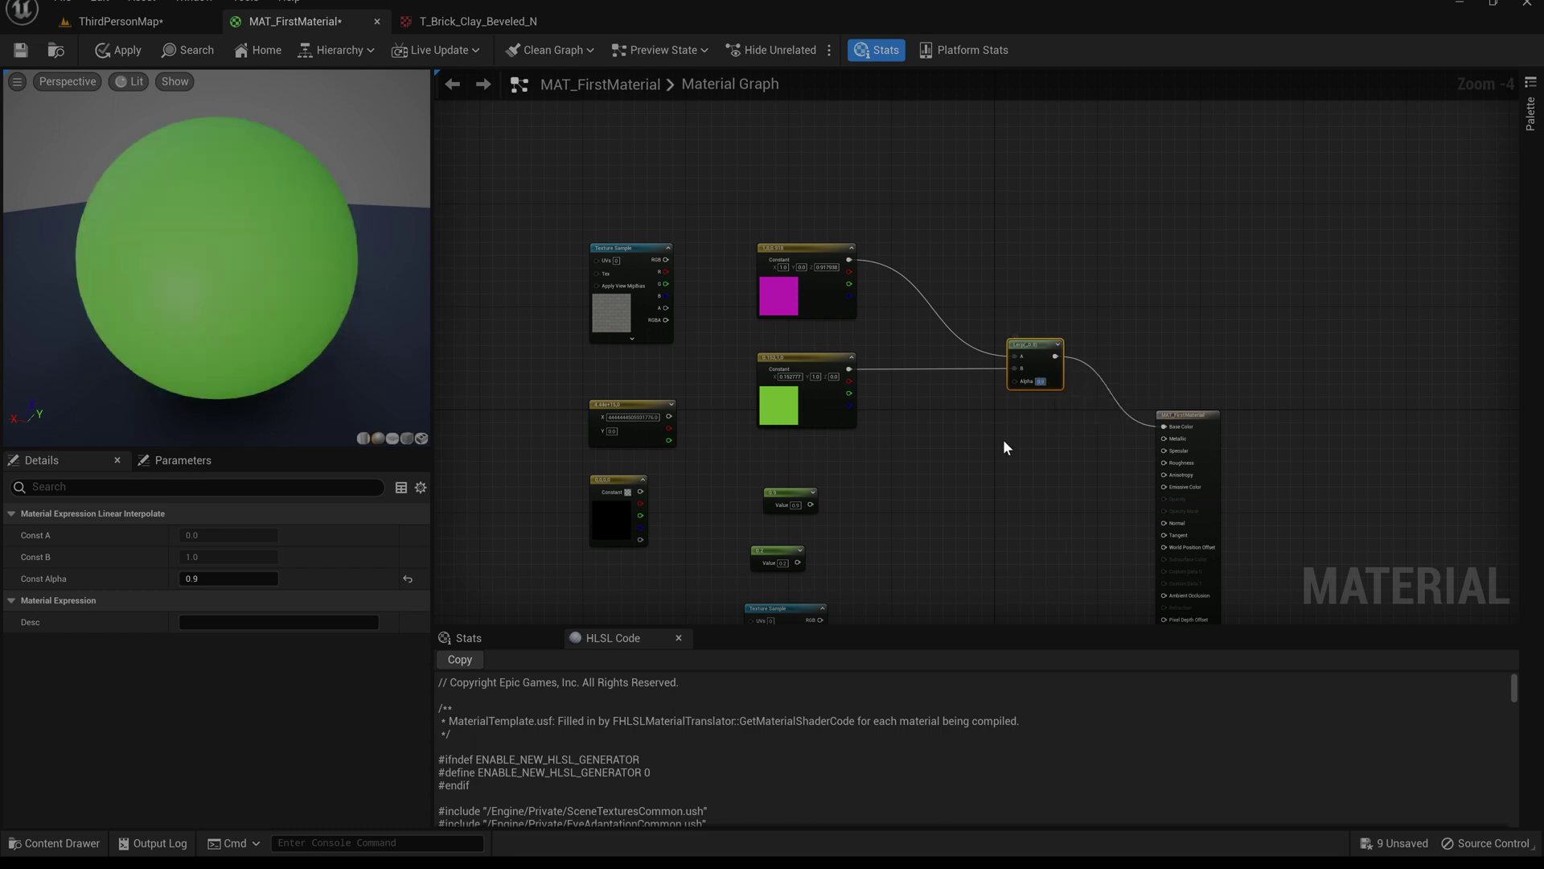
Move the LinearInterpolate node closer to the magenta and green constants.
{"action": "left_click", "coordinate": [995, 463]}
{"action": "left_click_drag", "start_coordinate": [1027, 351], "coordinate": [1014, 371]}
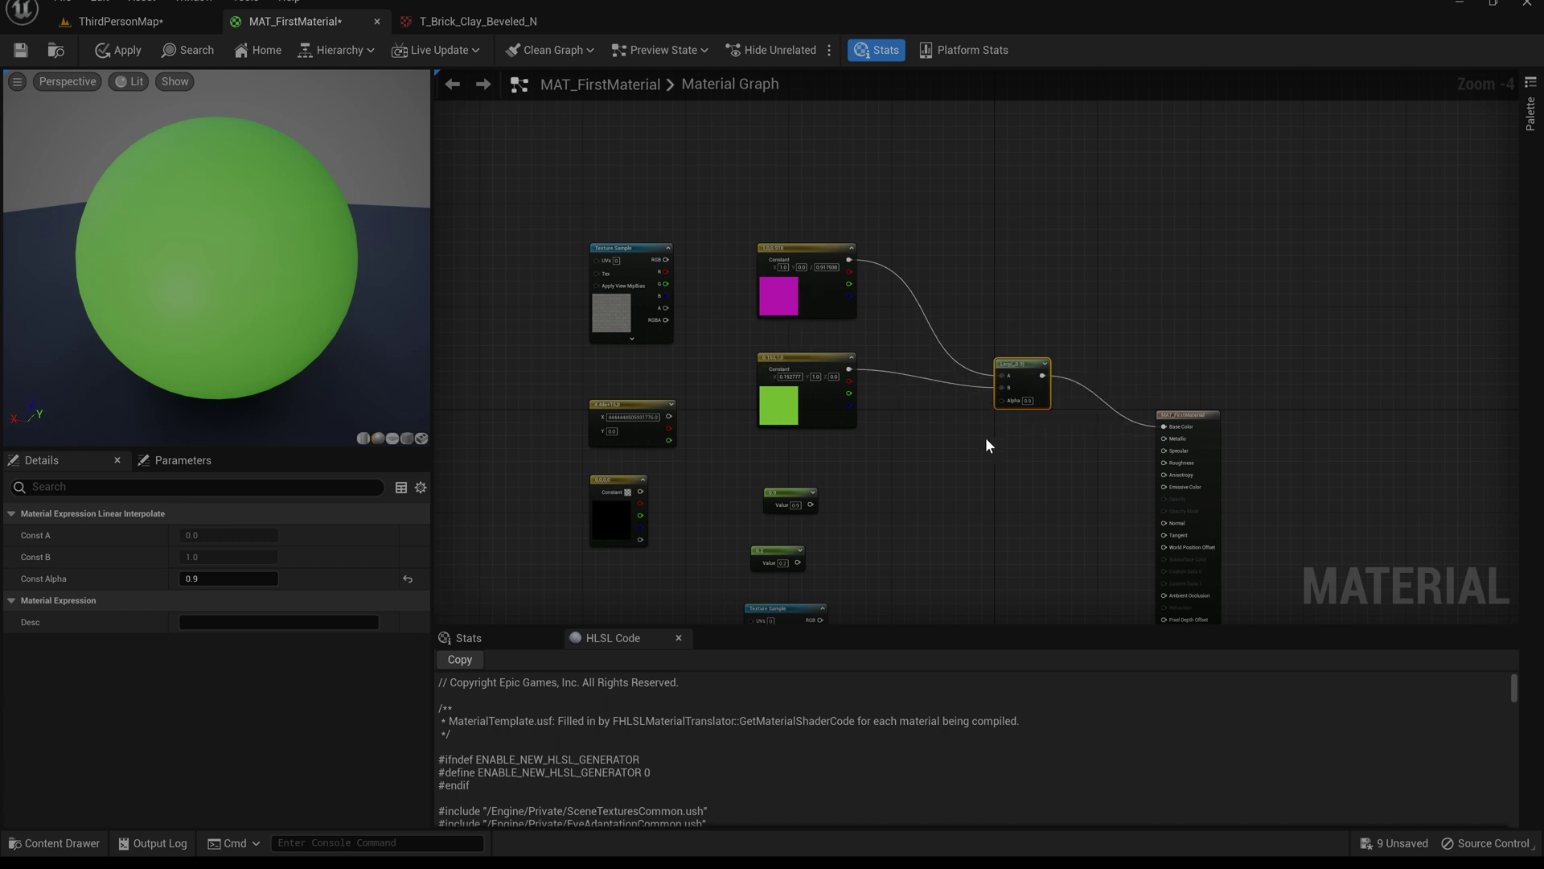
{"action": "left_click_drag", "start_coordinate": [1032, 392], "coordinate": [1000, 373]}
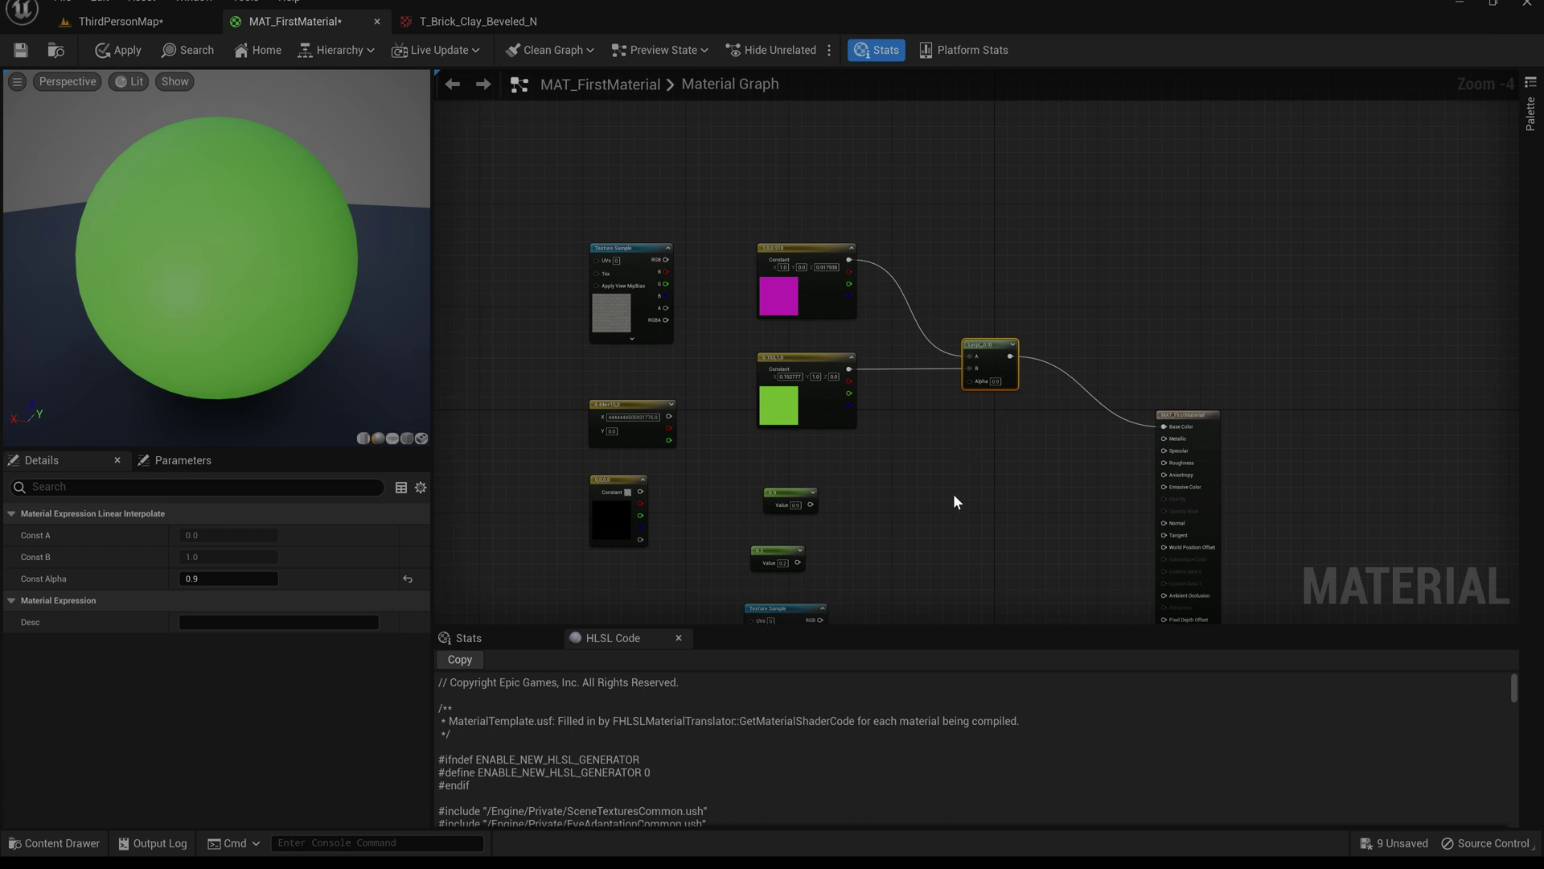
Arrange the two scalar constants side by side below the green constant, with the two normal map samples side by side beneath them.
{"action": "scroll", "coordinate": [953, 492], "scroll_direction": "down", "scroll_amount": 2}
{"action": "scroll", "coordinate": [924, 408], "scroll_direction": "up", "scroll_amount": 3}
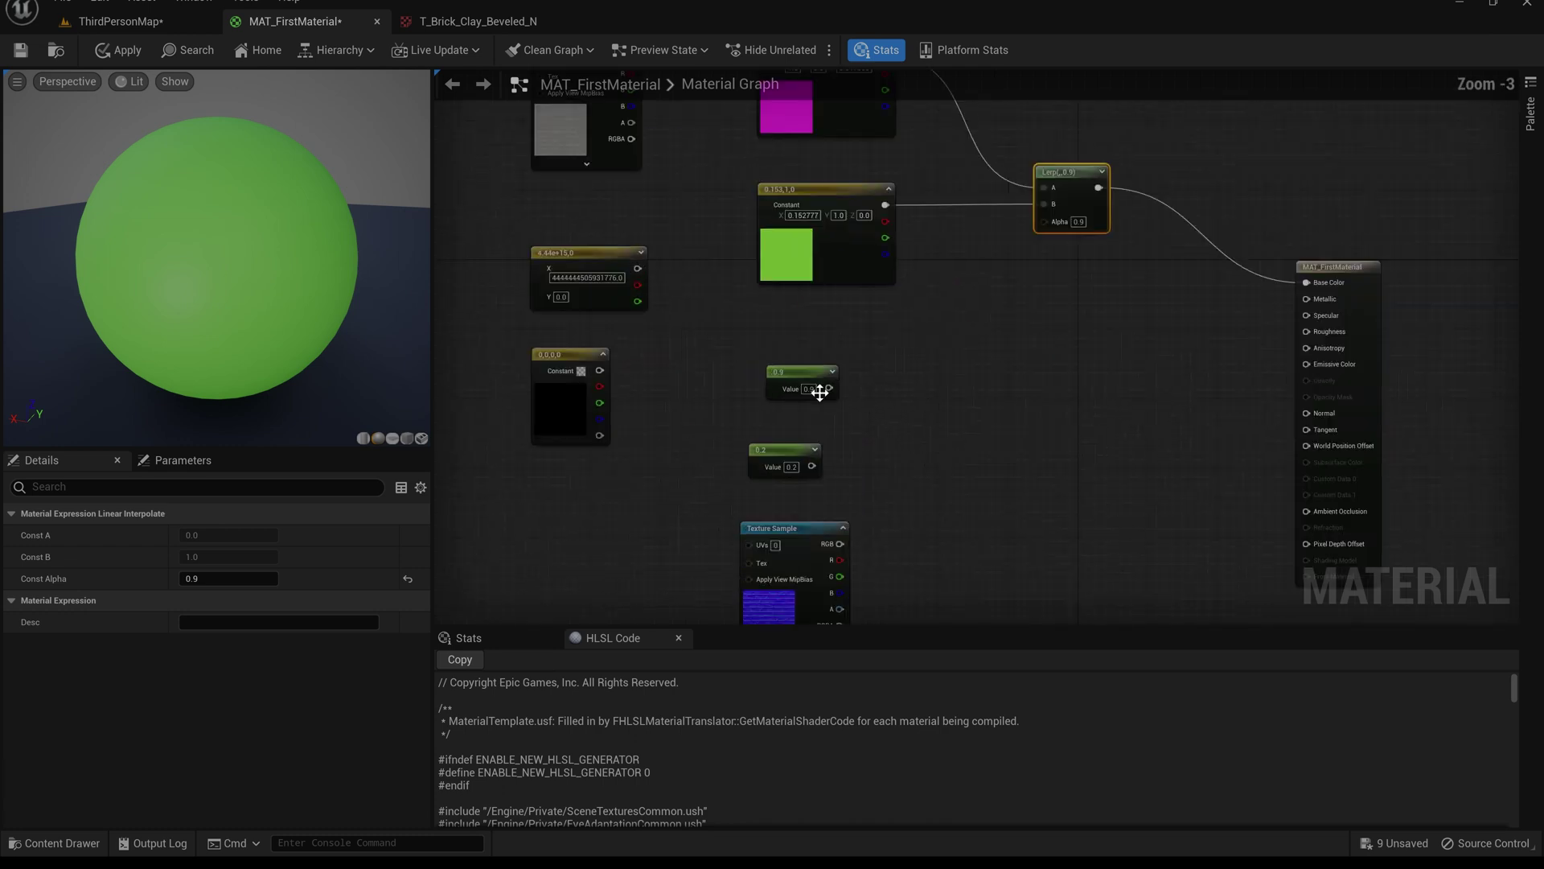
{"action": "left_click_drag", "start_coordinate": [799, 372], "coordinate": [704, 363]}
{"action": "left_click_drag", "start_coordinate": [772, 448], "coordinate": [842, 371]}
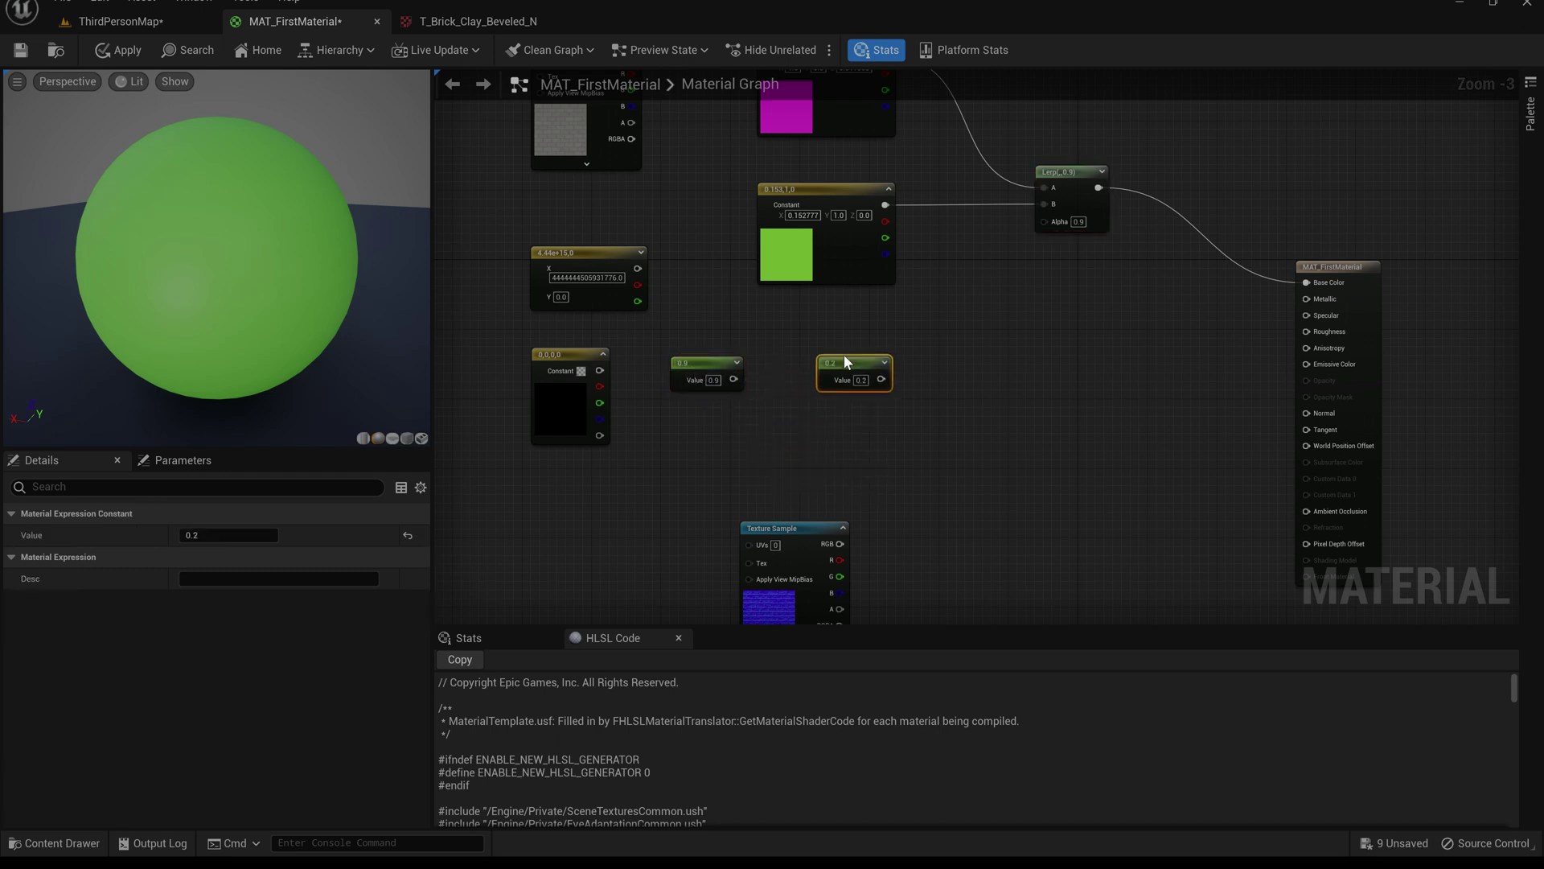
{"action": "right_click_drag", "start_coordinate": [833, 461], "coordinate": [901, 338]}
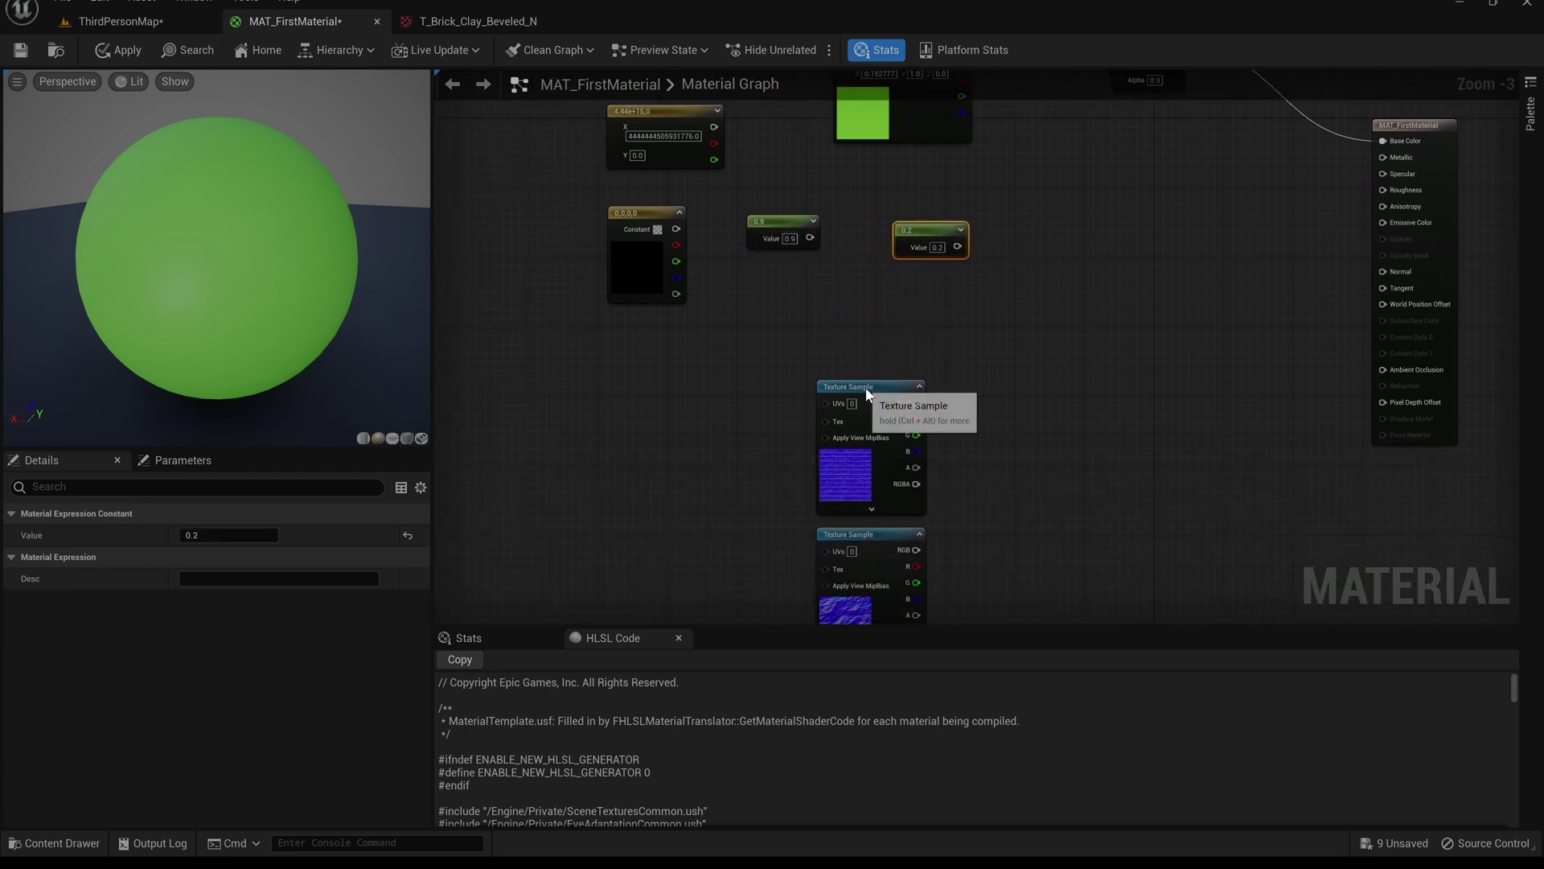
{"action": "left_click_drag", "start_coordinate": [865, 388], "coordinate": [788, 293]}
{"action": "left_click_drag", "start_coordinate": [860, 534], "coordinate": [937, 290]}
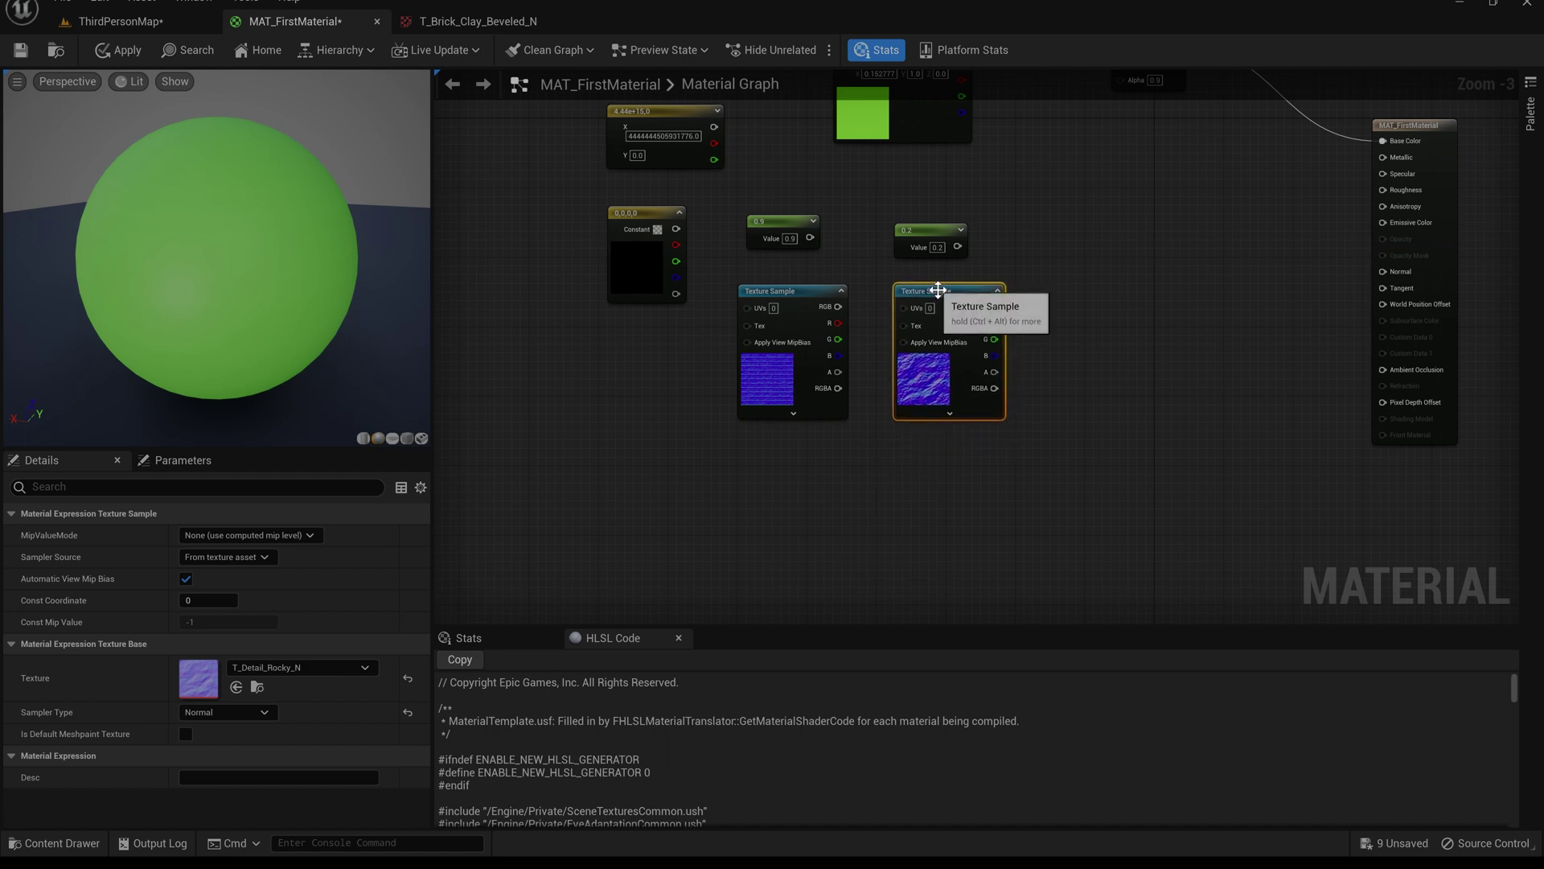
Move the Power, Multiply, Divide and Subtract nodes up beneath the normal map samples and line Subtract up beside Divide.
{"action": "scroll", "coordinate": [949, 290], "scroll_direction": "down", "scroll_amount": 2}
{"action": "left_click_drag", "start_coordinate": [969, 426], "coordinate": [1170, 533]}
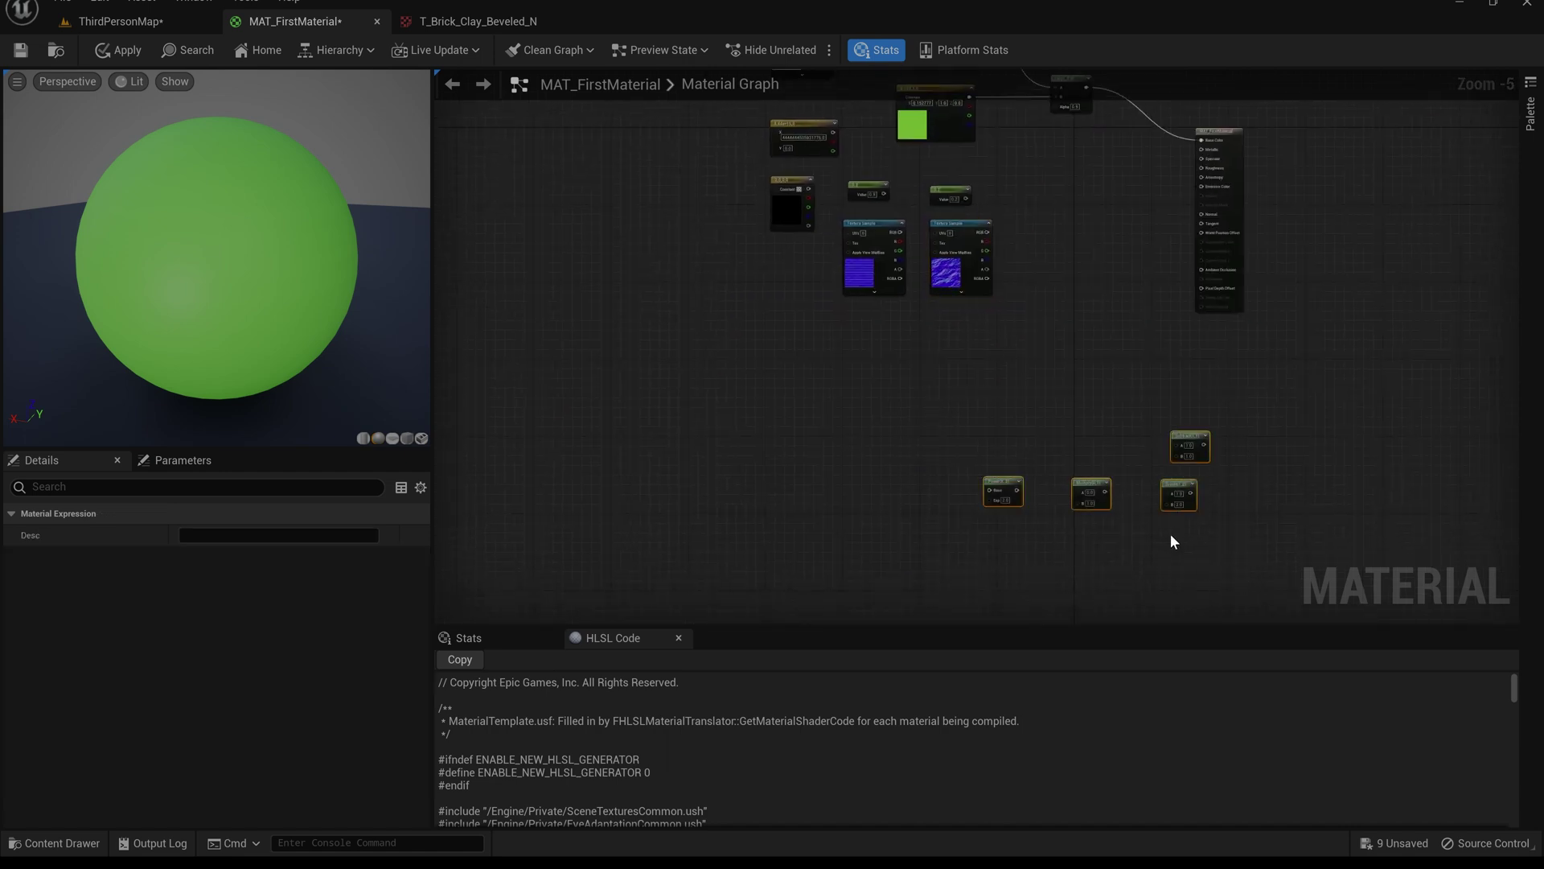
{"action": "left_click_drag", "start_coordinate": [1084, 485], "coordinate": [845, 361]}
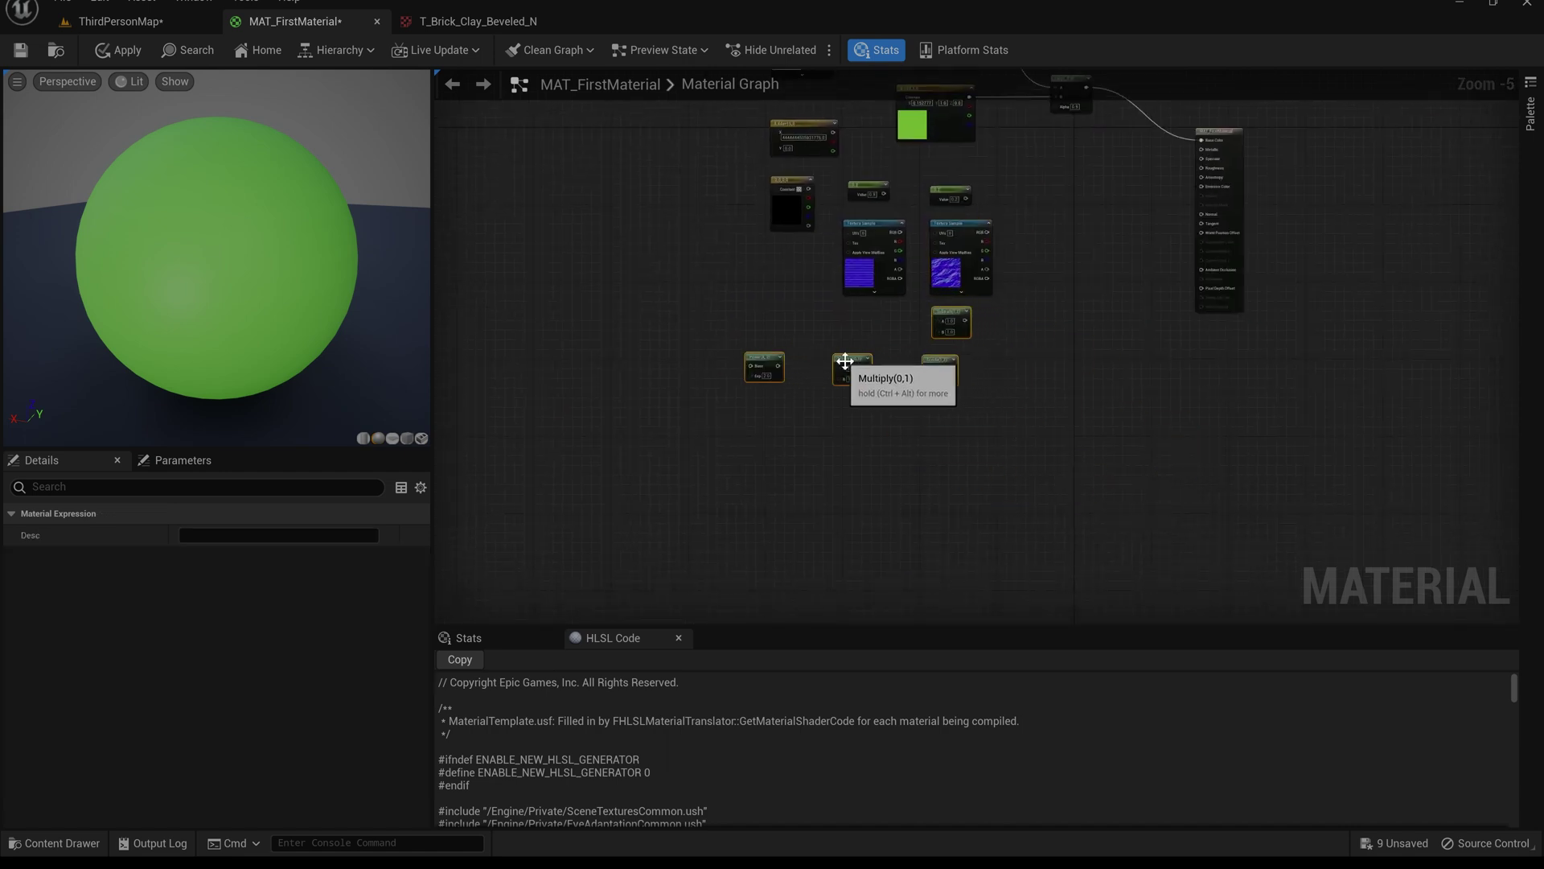
{"action": "left_click", "coordinate": [1010, 370]}
{"action": "left_click_drag", "start_coordinate": [969, 334], "coordinate": [1031, 381]}
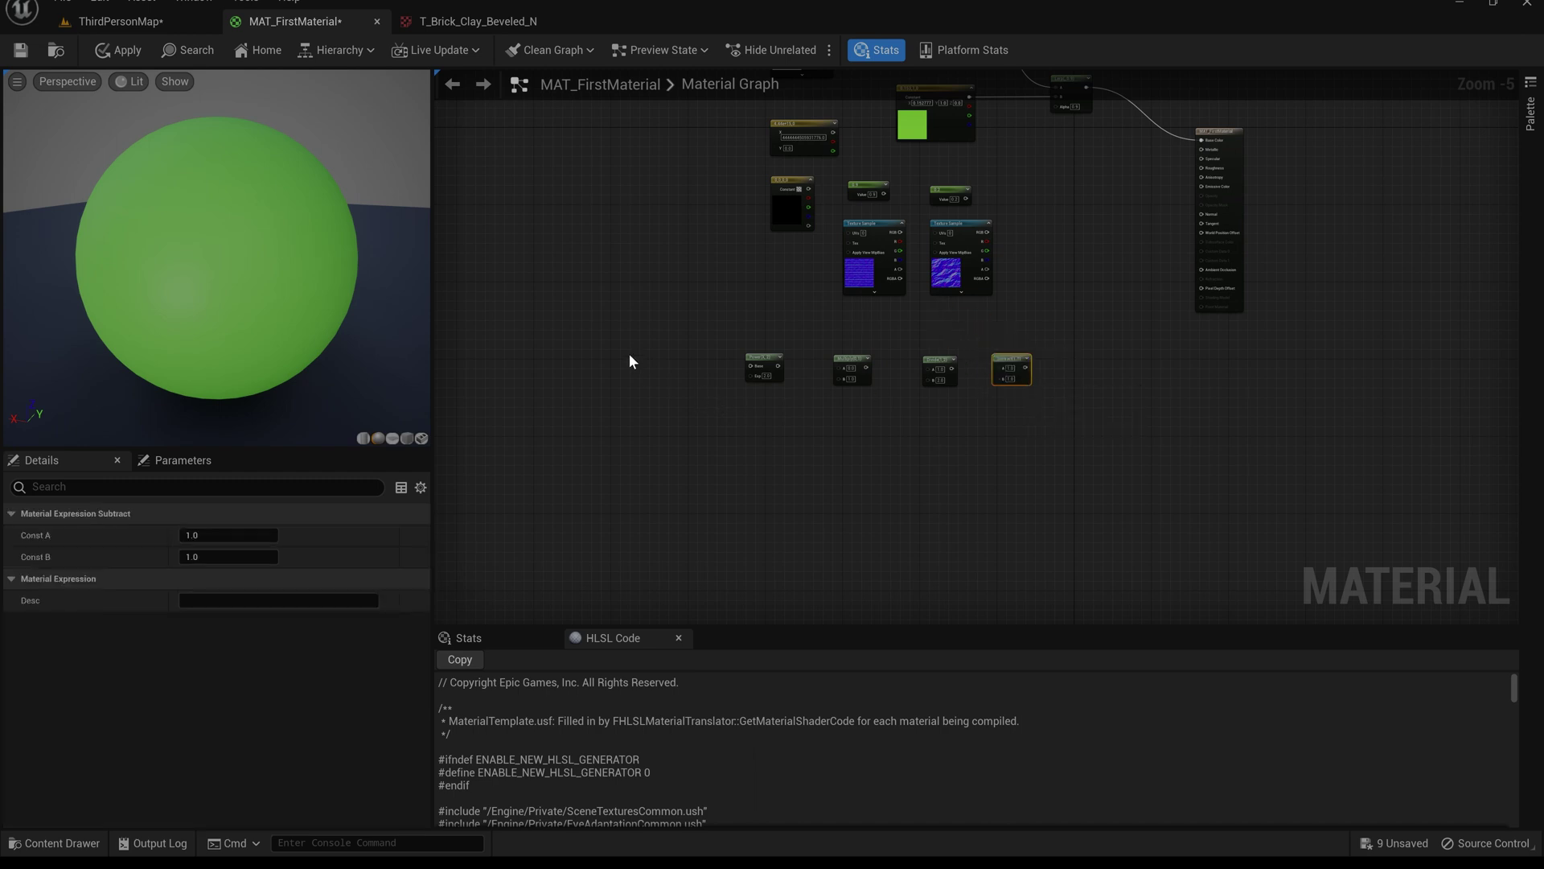
Locate the brick texture sample's T_Brick_Clay_Beveled_D asset in the project content and open it in the texture editor.
{"action": "right_click_drag", "start_coordinate": [609, 228], "coordinate": [693, 408]}
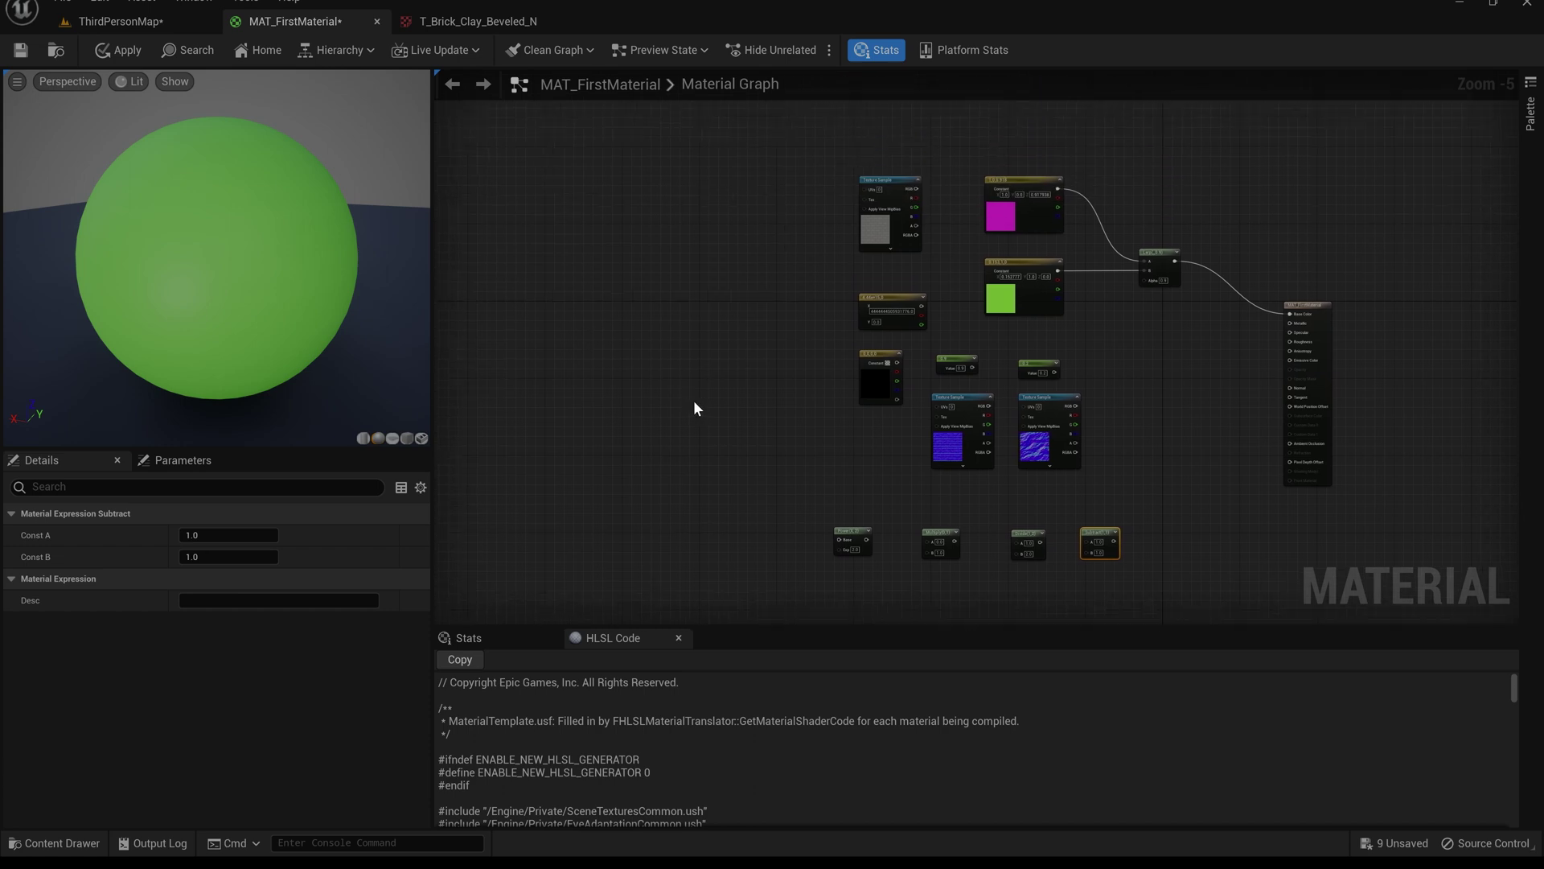
{"action": "left_click", "coordinate": [882, 216]}
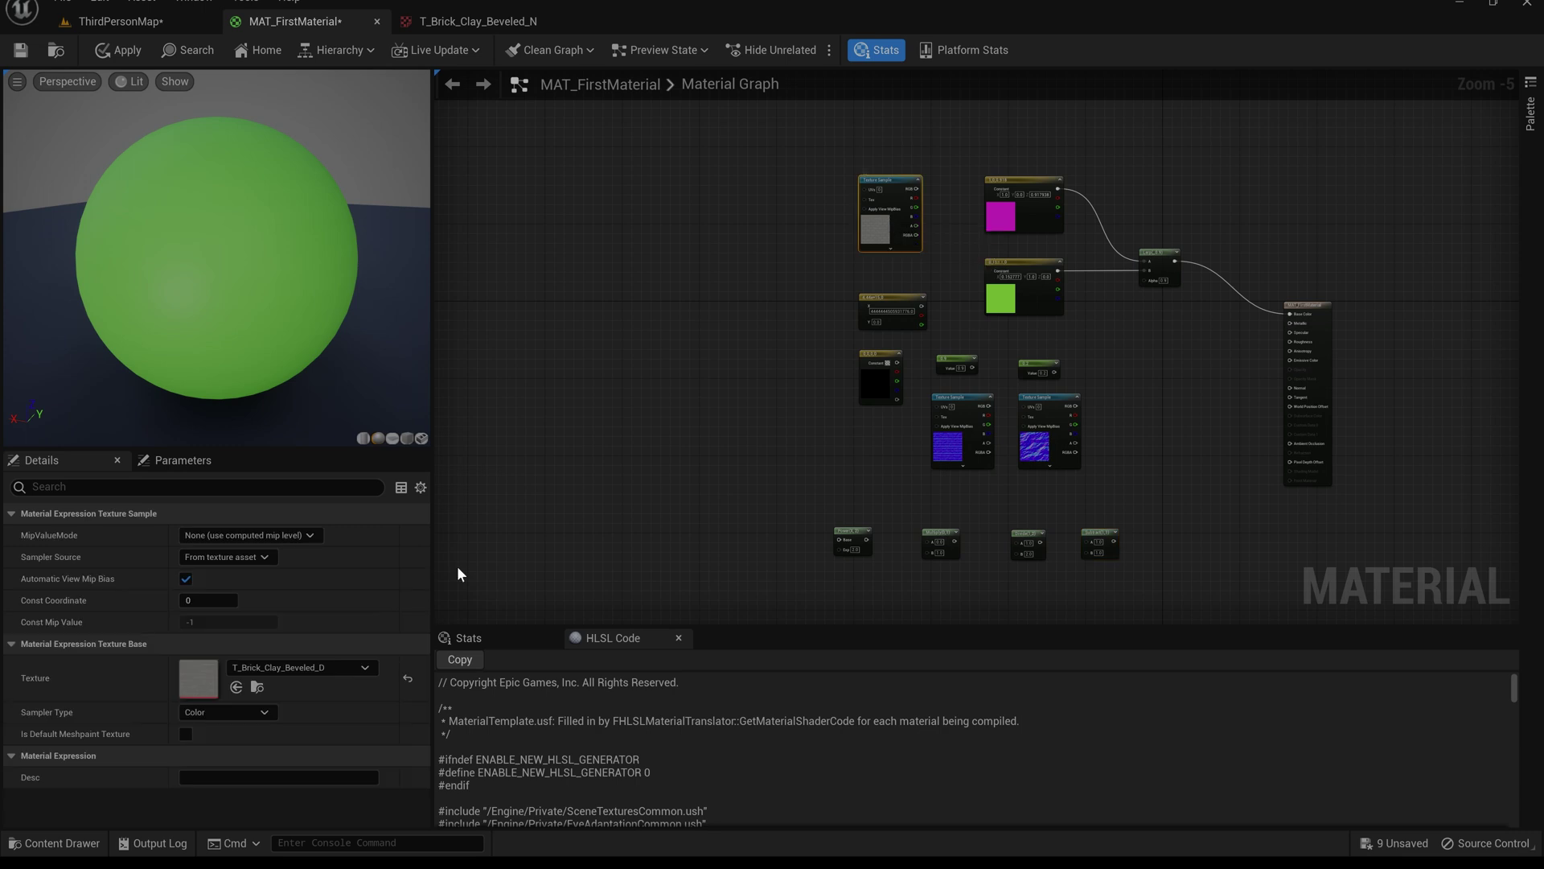
{"action": "left_click", "coordinate": [257, 687]}
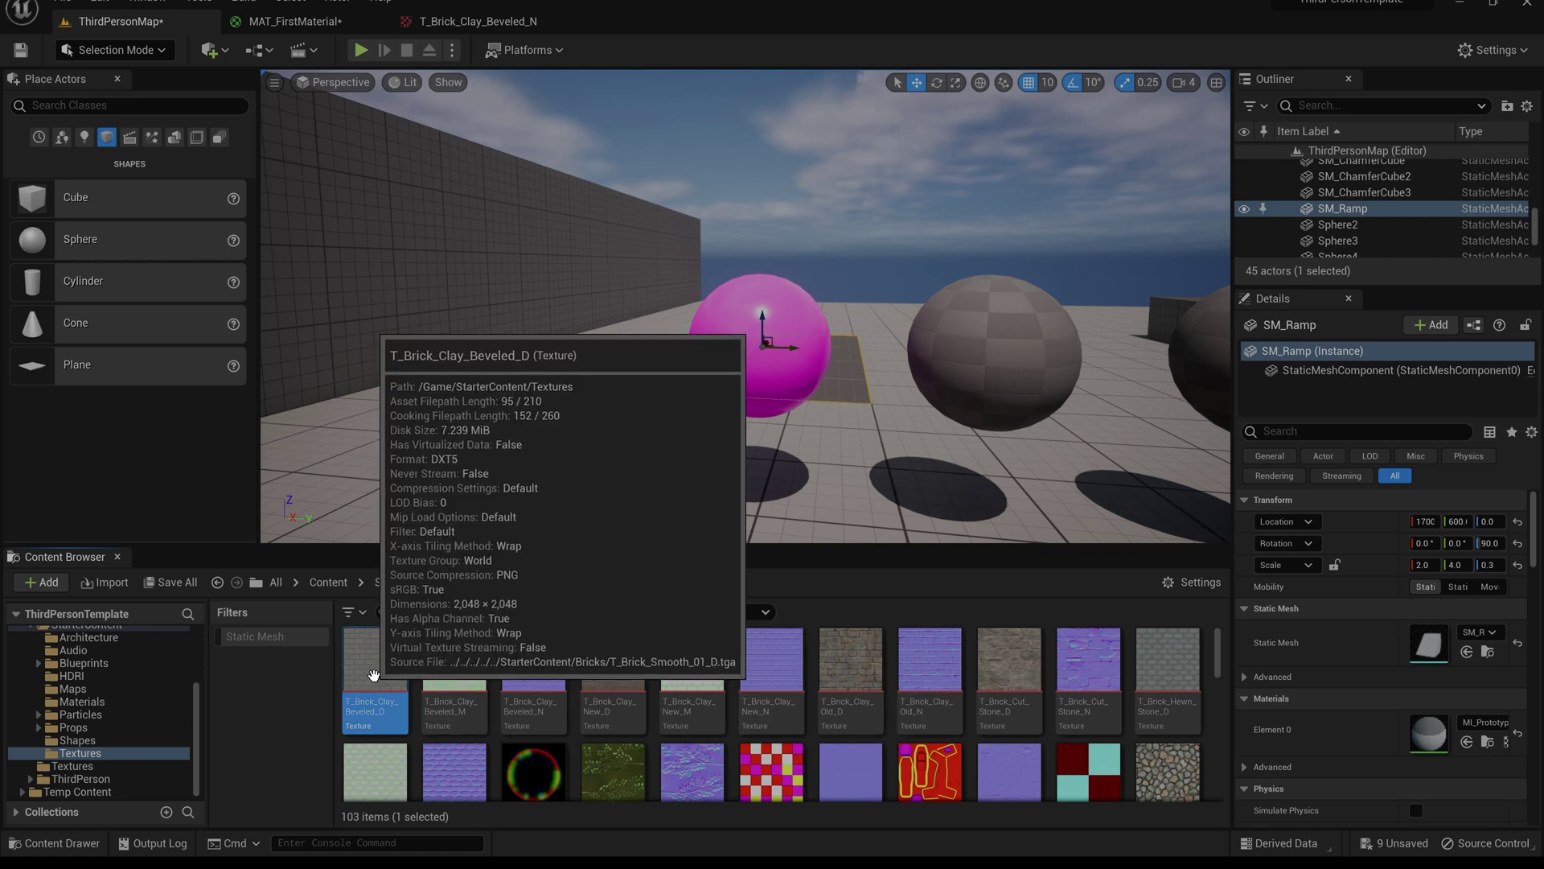
{"action": "double_click", "coordinate": [373, 674]}
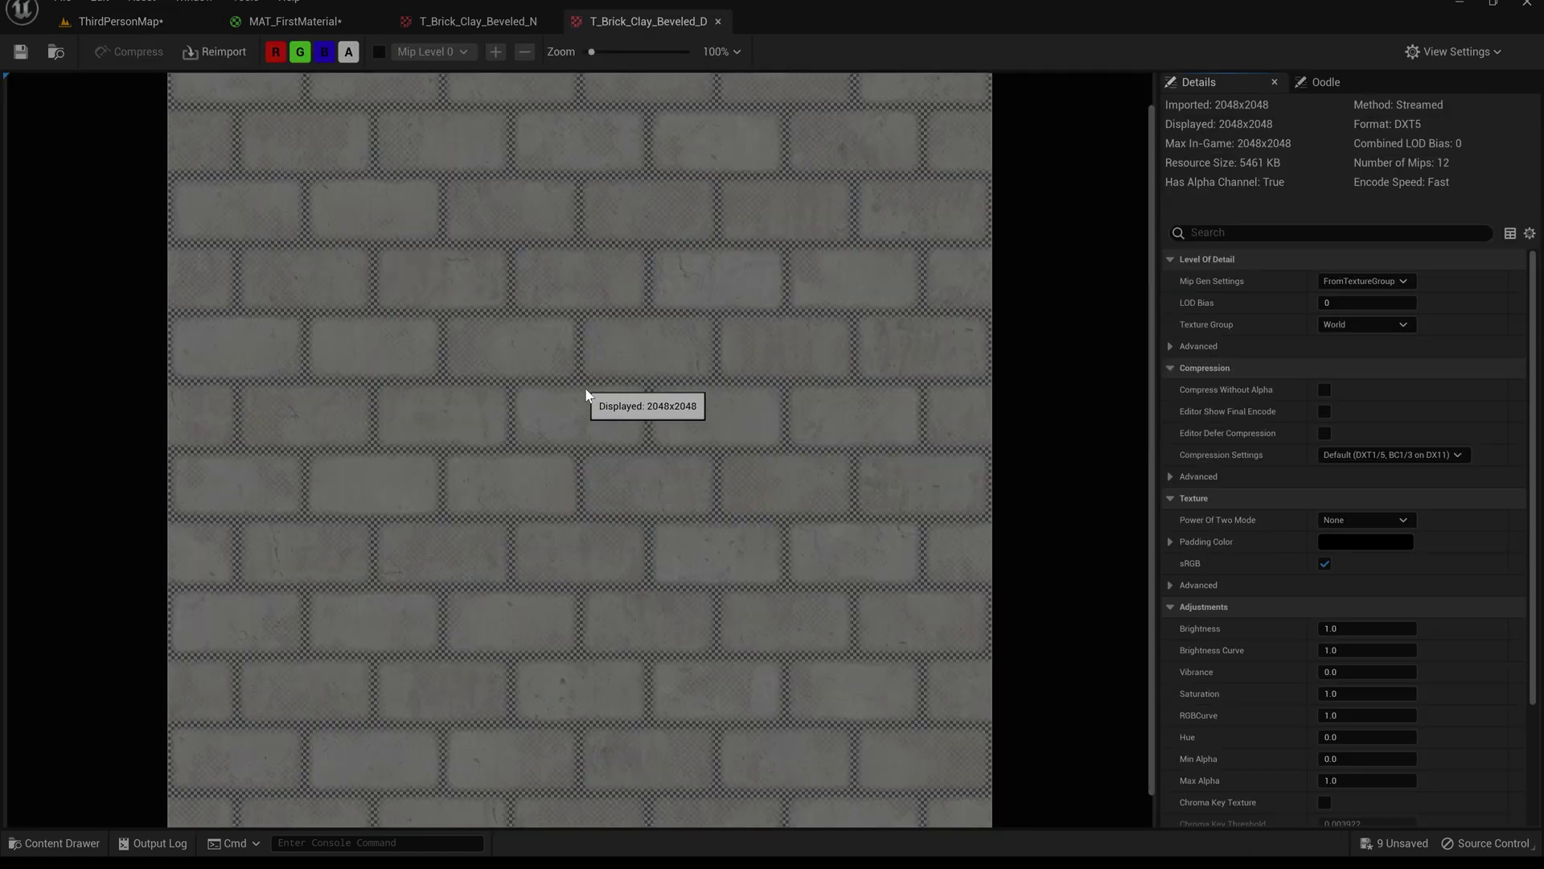
{"action": "scroll", "coordinate": [587, 395], "scroll_direction": "down", "scroll_amount": 2}
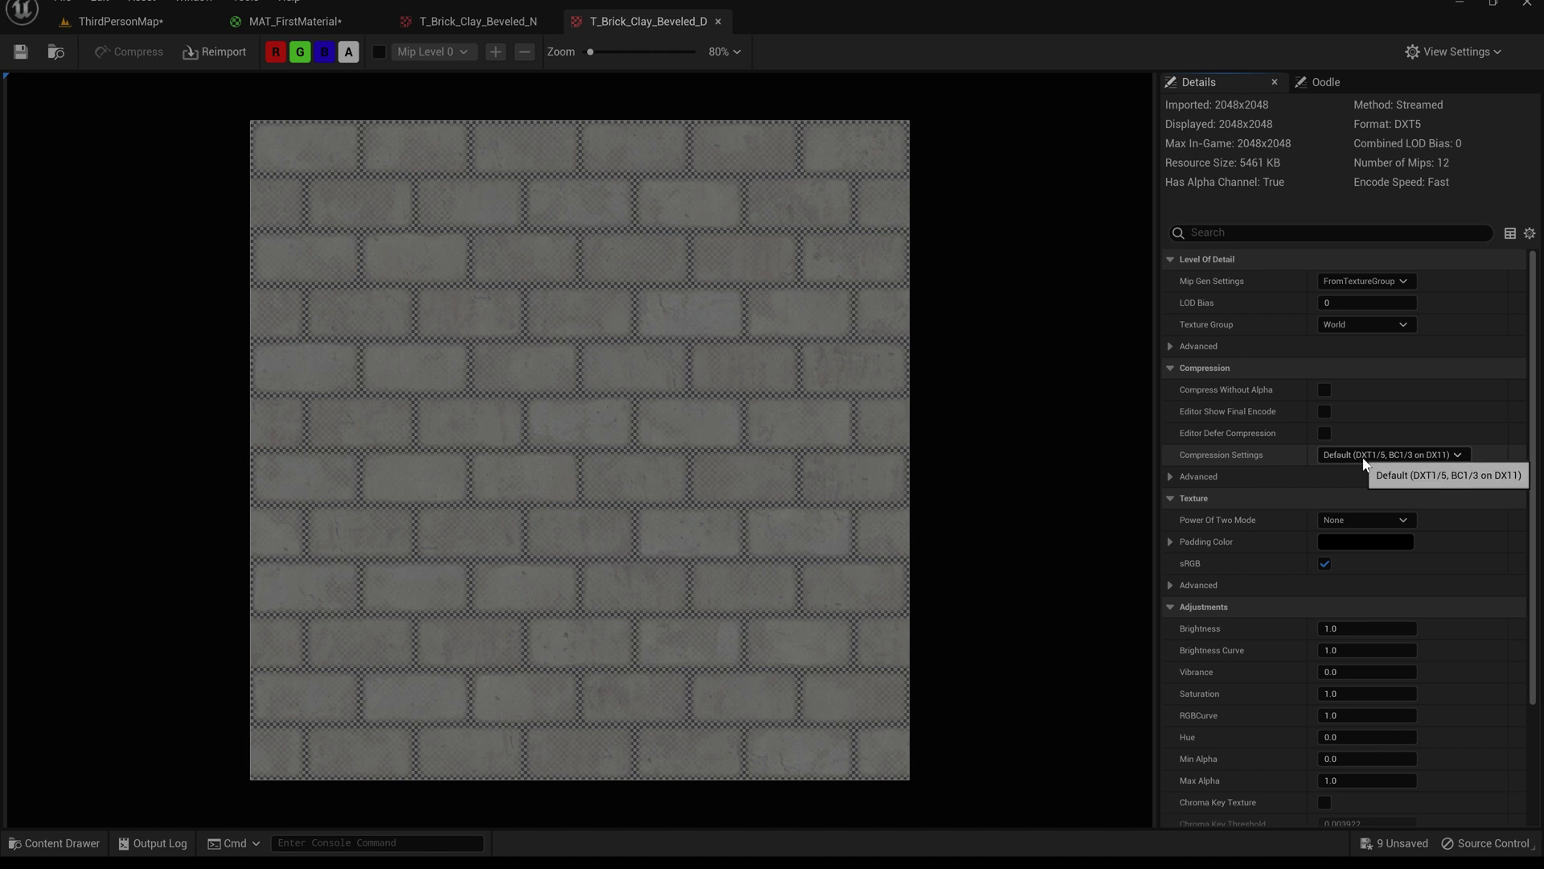
Review the texture's compression formats, keeping Default (DXT1/5, BC1/3 on DX11), and expand the padding color channels.
{"action": "left_click", "coordinate": [1365, 456]}
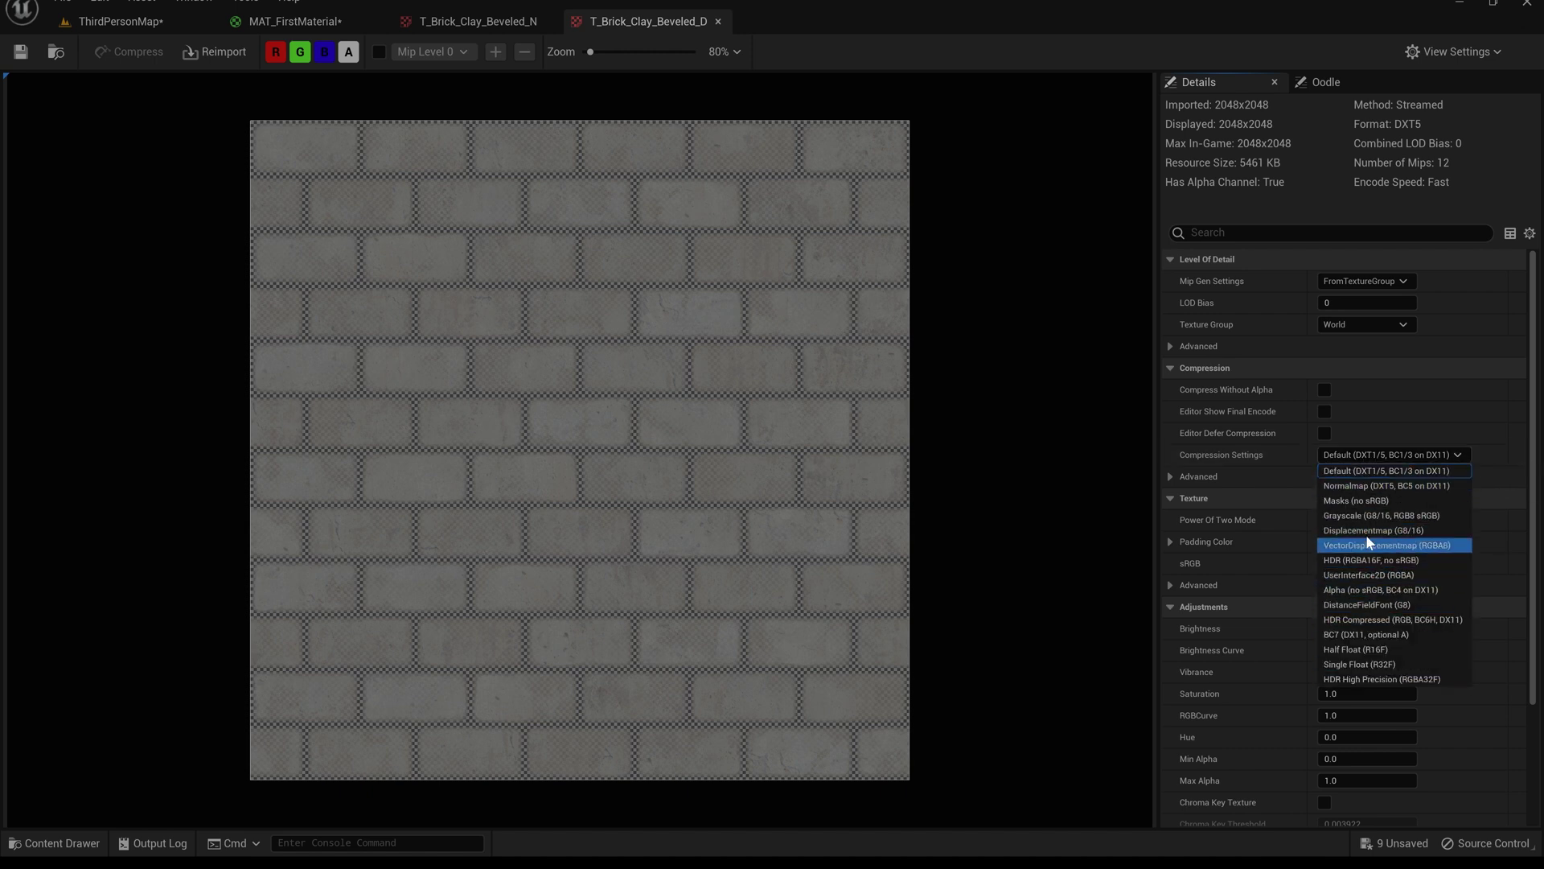
{"action": "left_click", "coordinate": [1366, 469]}
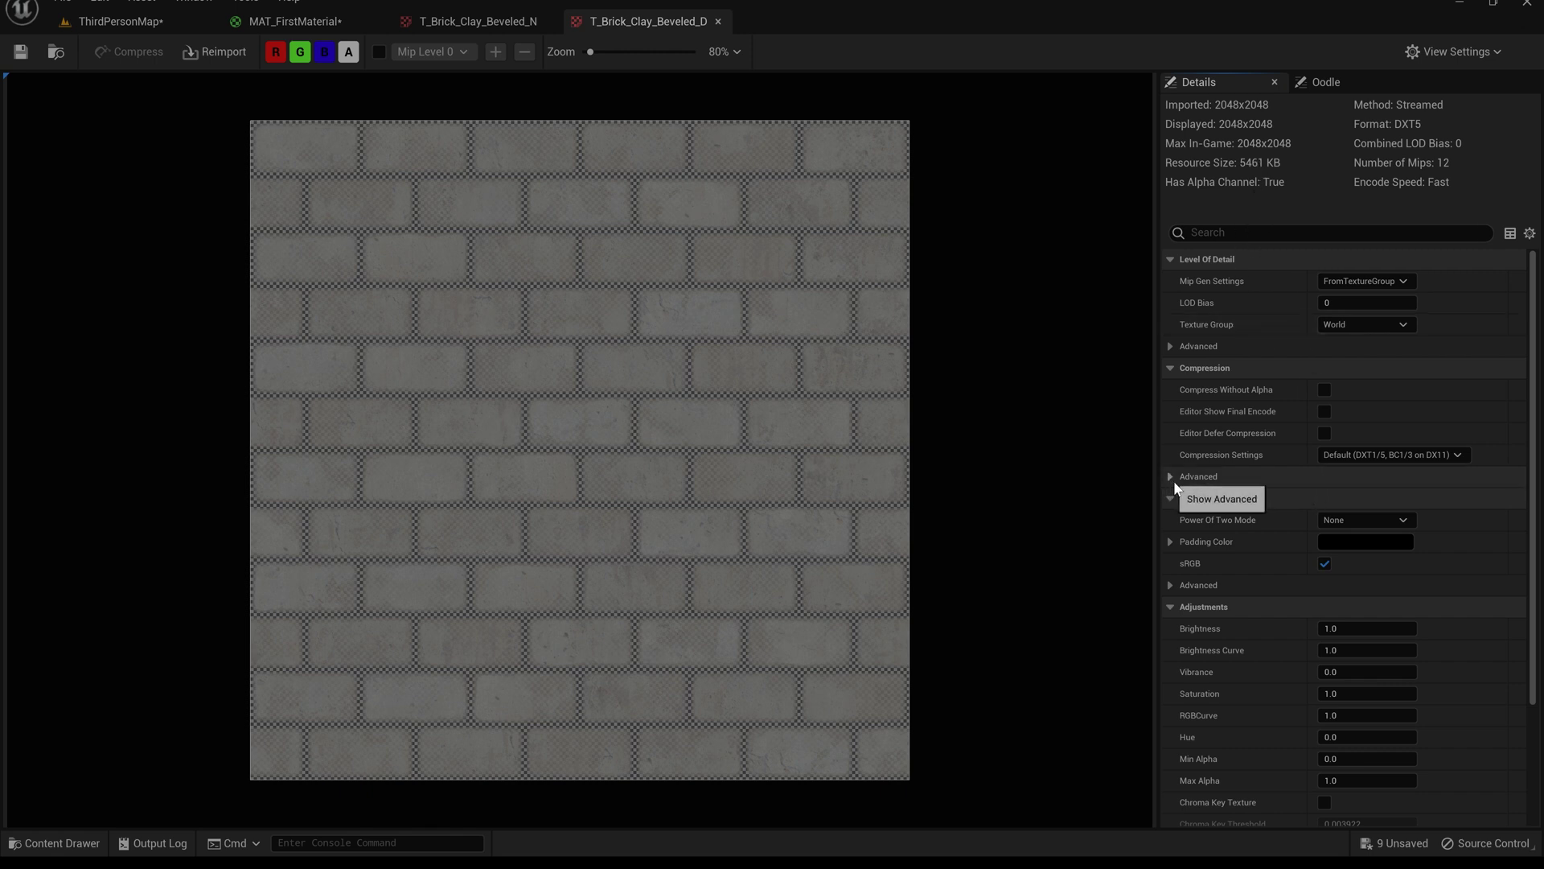
{"action": "left_click", "coordinate": [1170, 542]}
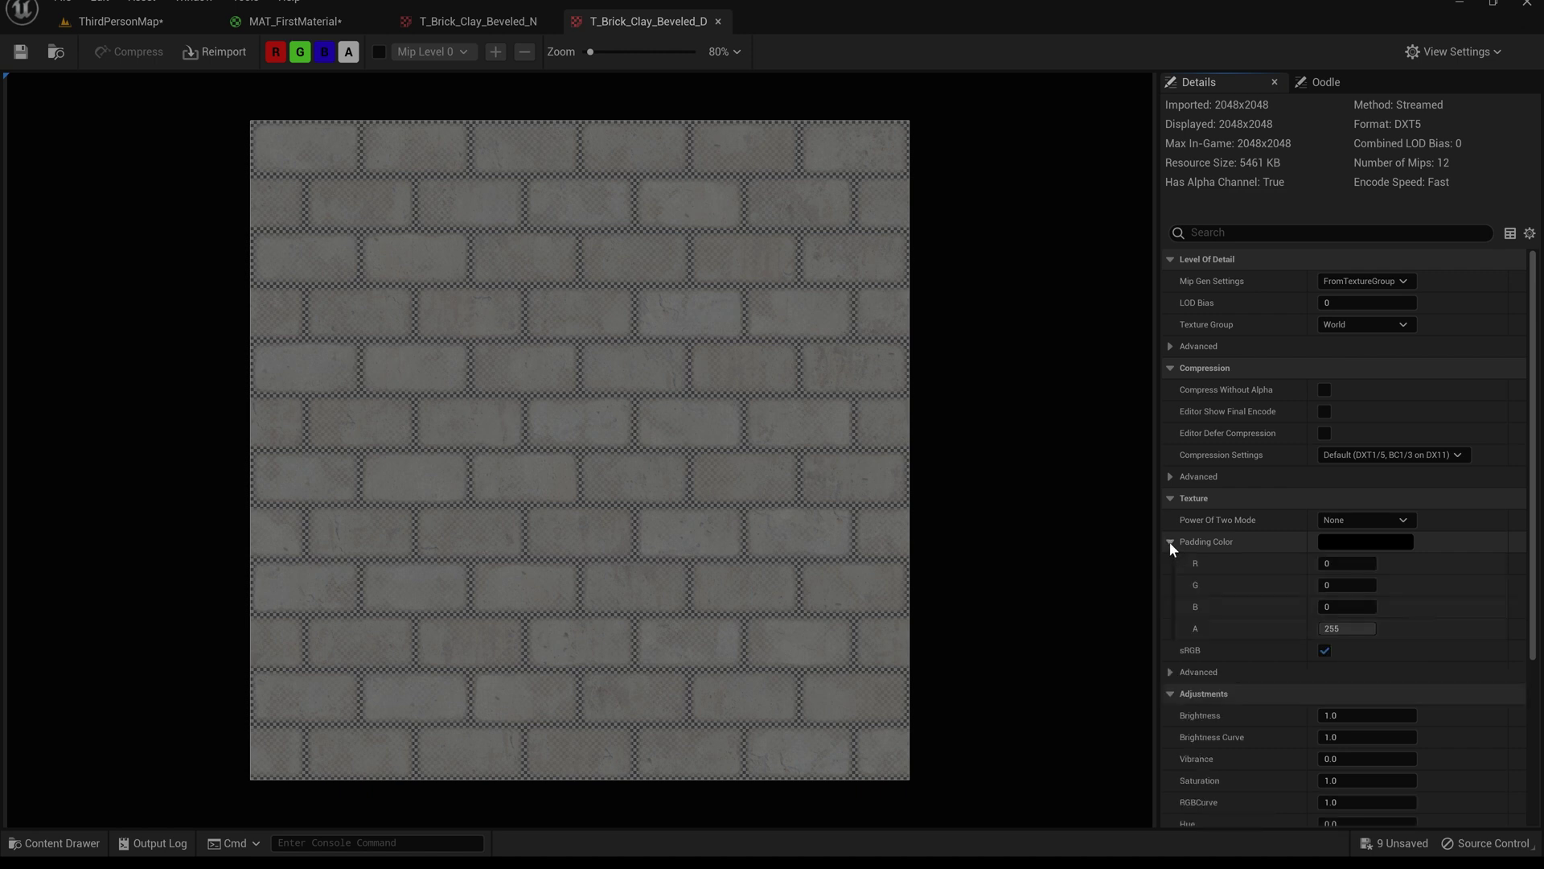
{"action": "scroll", "coordinate": [1210, 563], "scroll_direction": "down", "scroll_amount": 1}
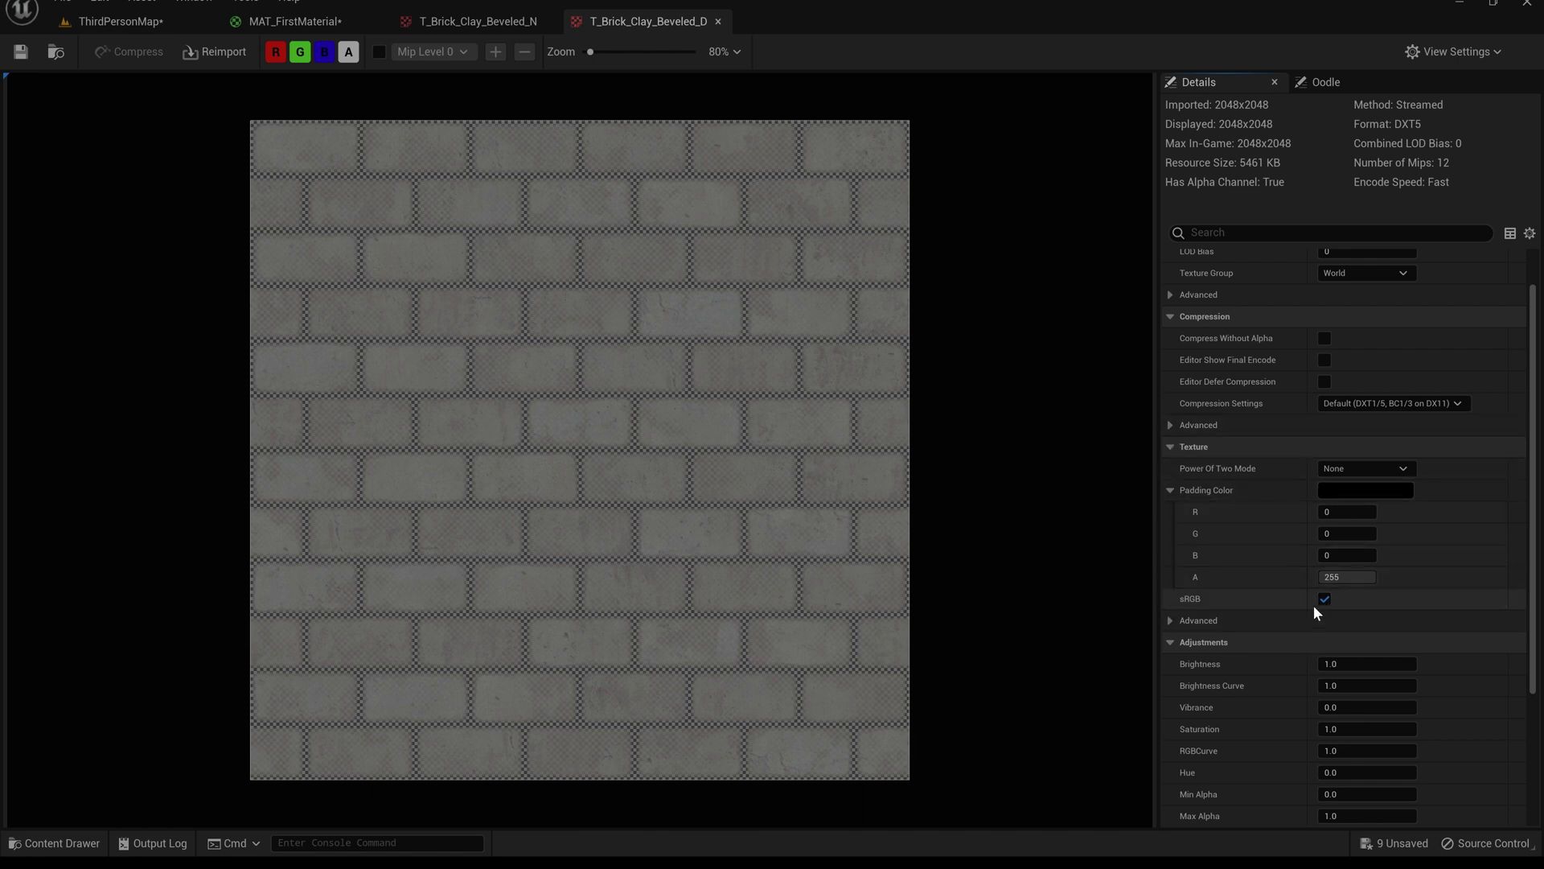
Set the texture's advanced Maximum Texture Size to 256 and inspect the brick detail up close.
{"action": "left_click", "coordinate": [1176, 425]}
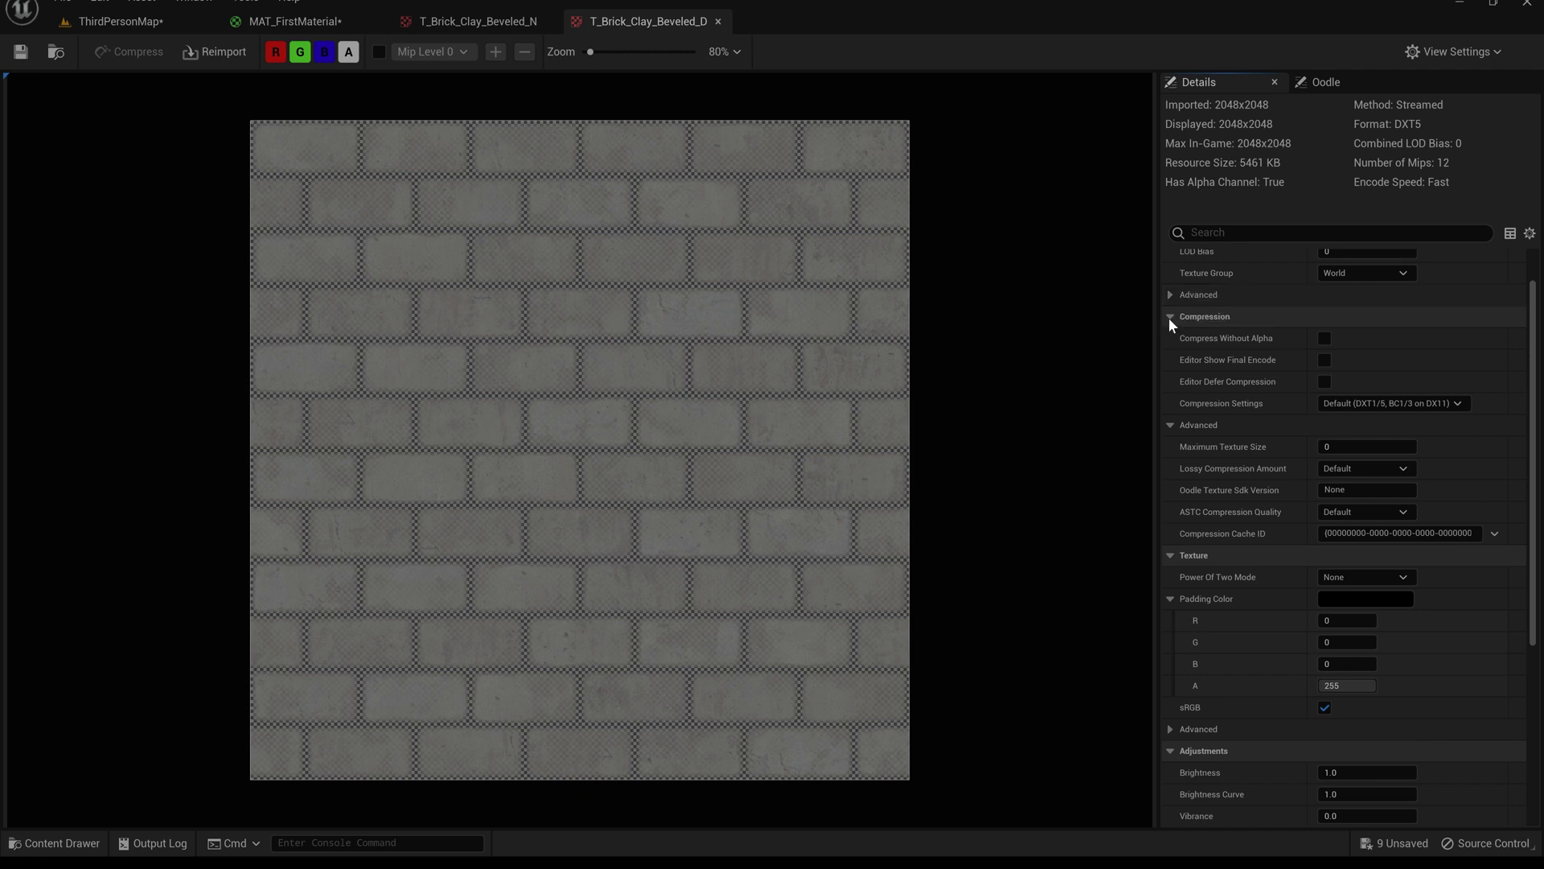
{"action": "mouse_move", "coordinate": [1224, 451]}
{"action": "left_click", "coordinate": [1367, 446]}
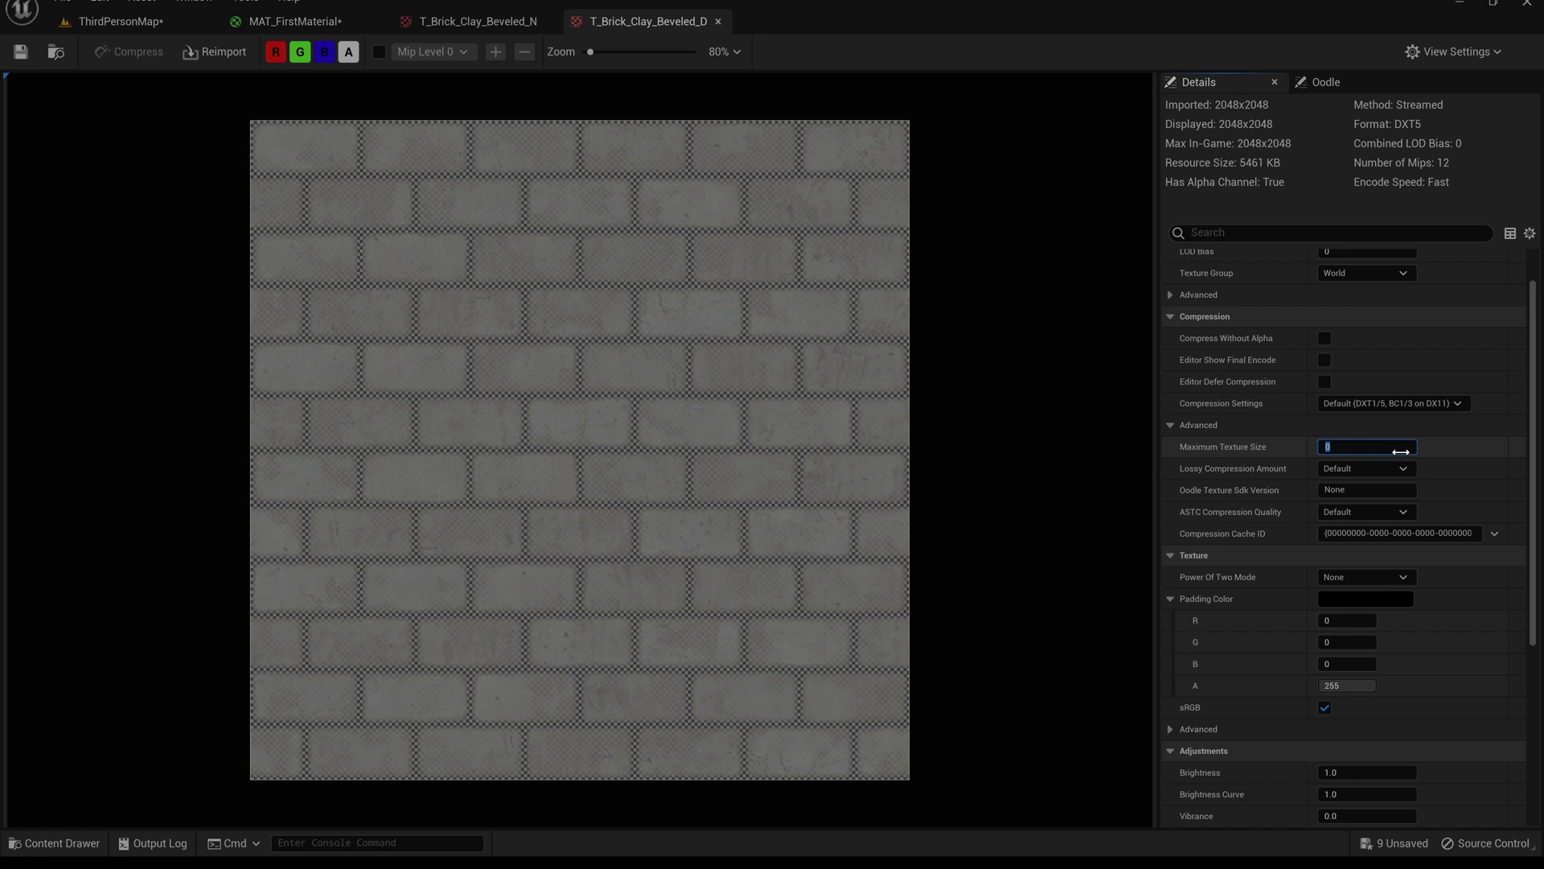
{"action": "type", "text": "256"}
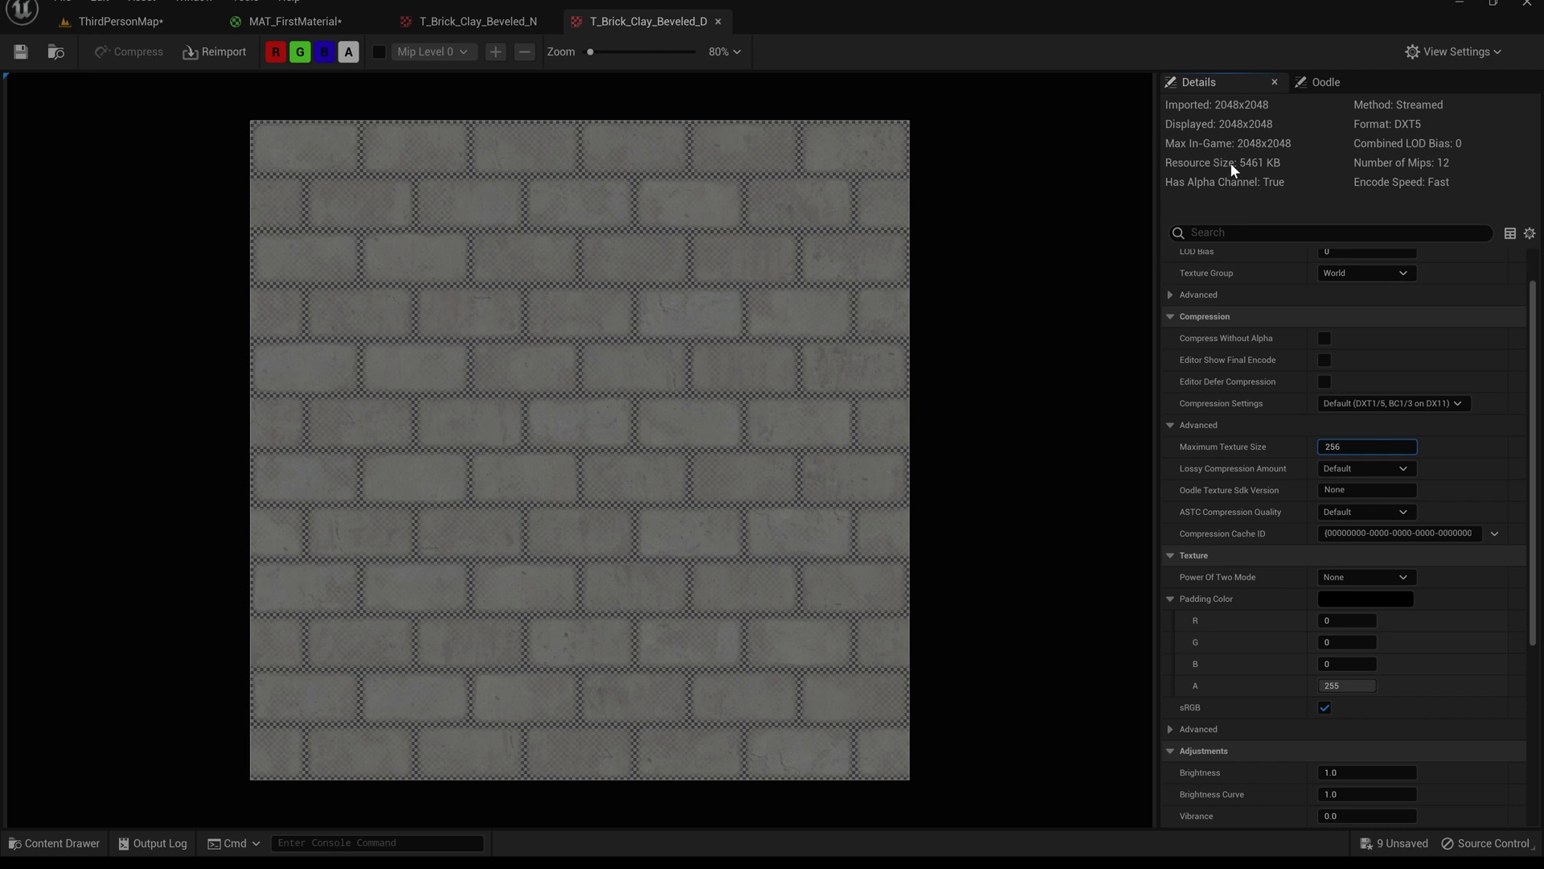
{"action": "key", "text": "Return"}
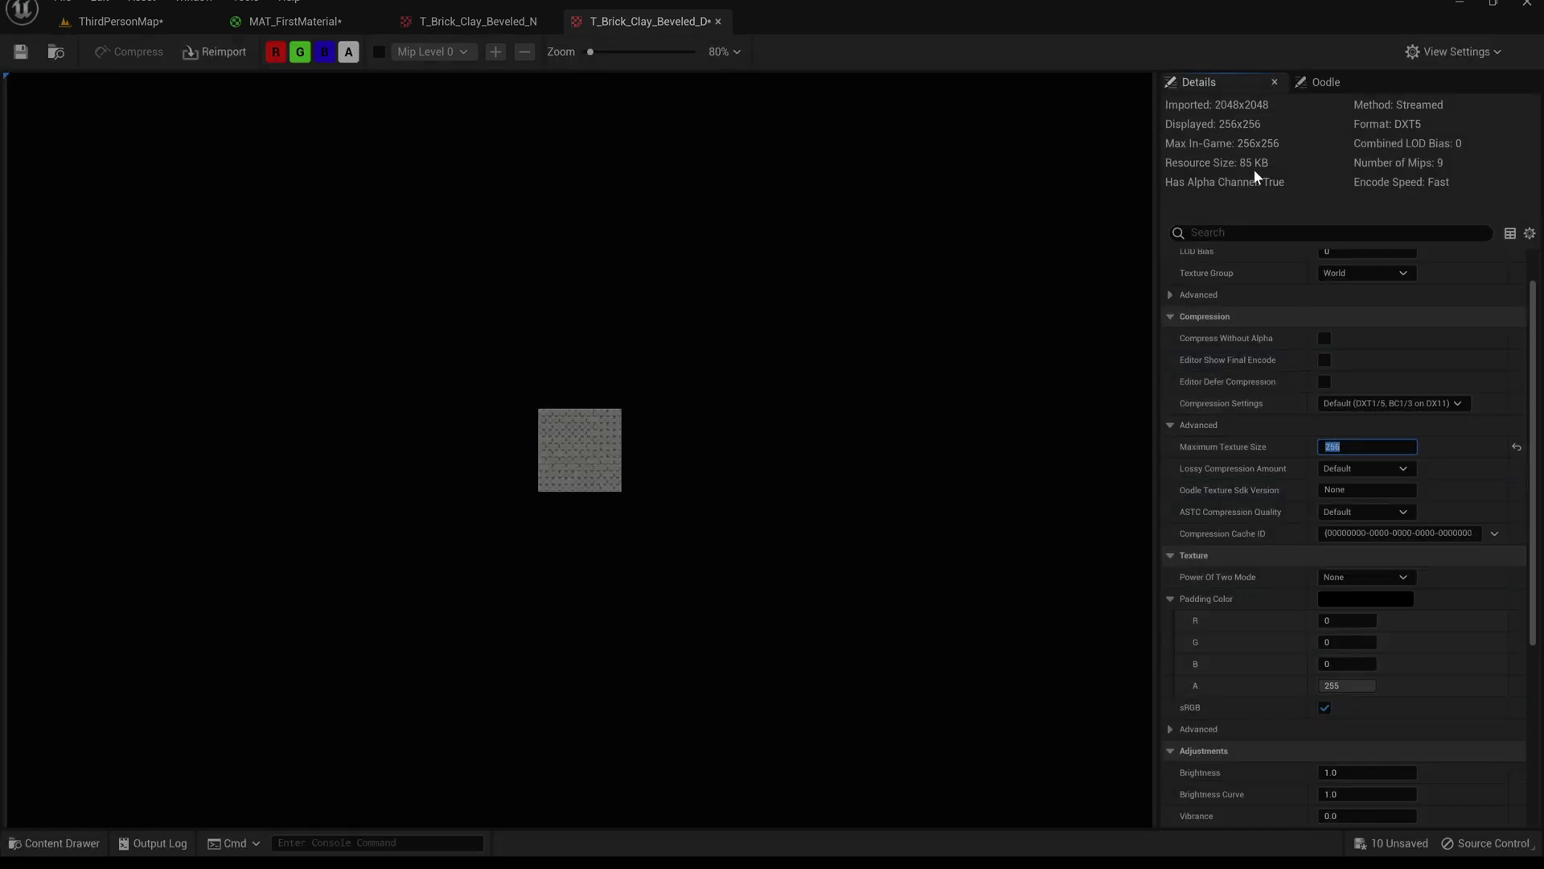
{"action": "scroll", "coordinate": [587, 454], "scroll_direction": "up", "scroll_amount": 5}
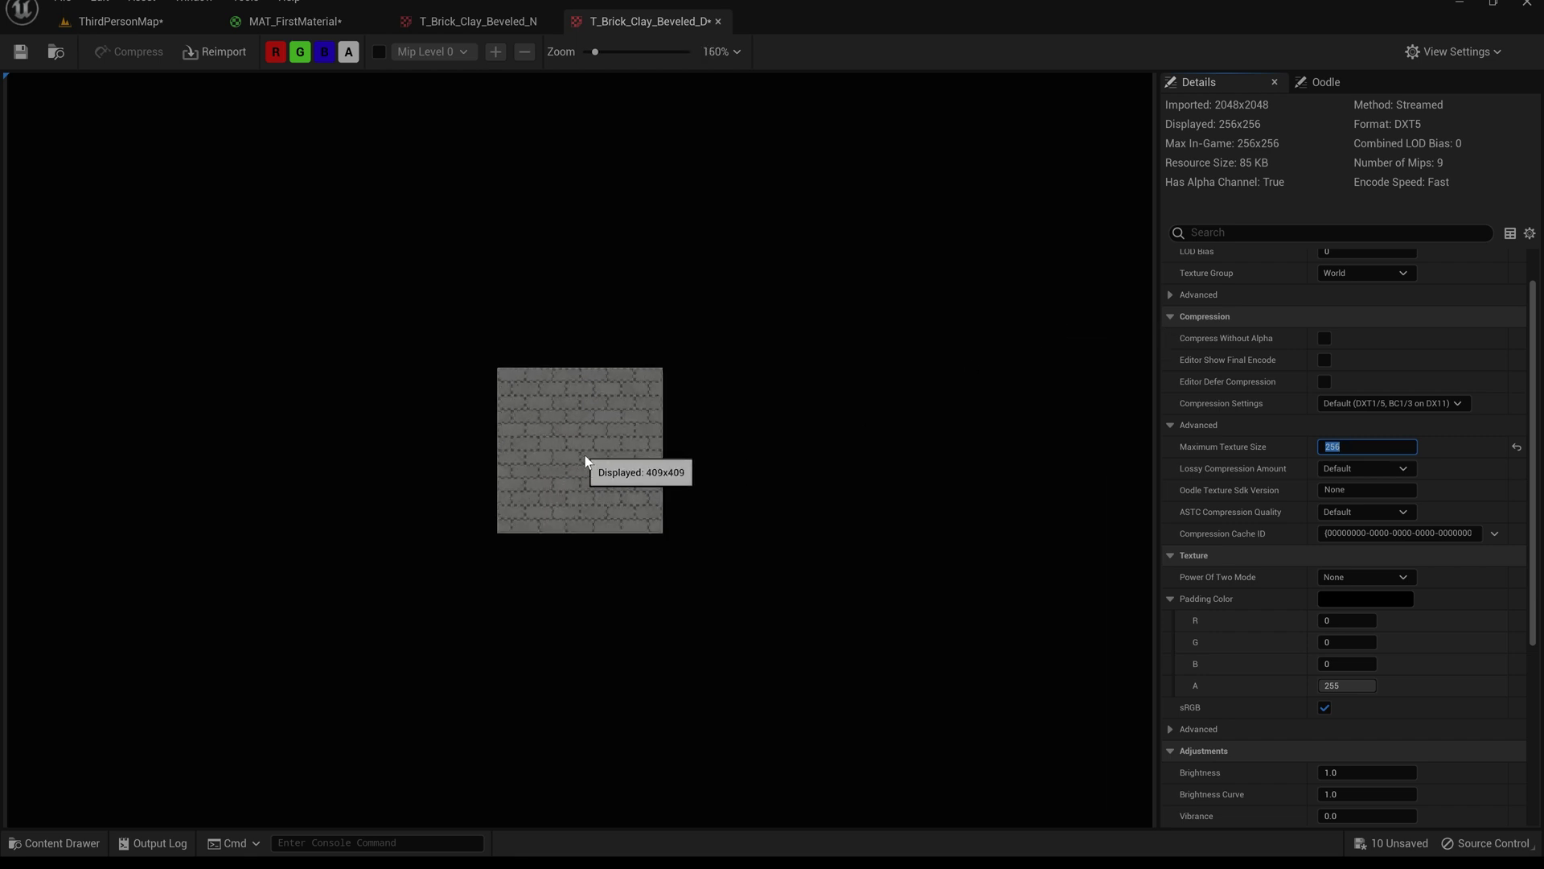
{"action": "scroll", "coordinate": [588, 459], "scroll_direction": "up", "scroll_amount": 6}
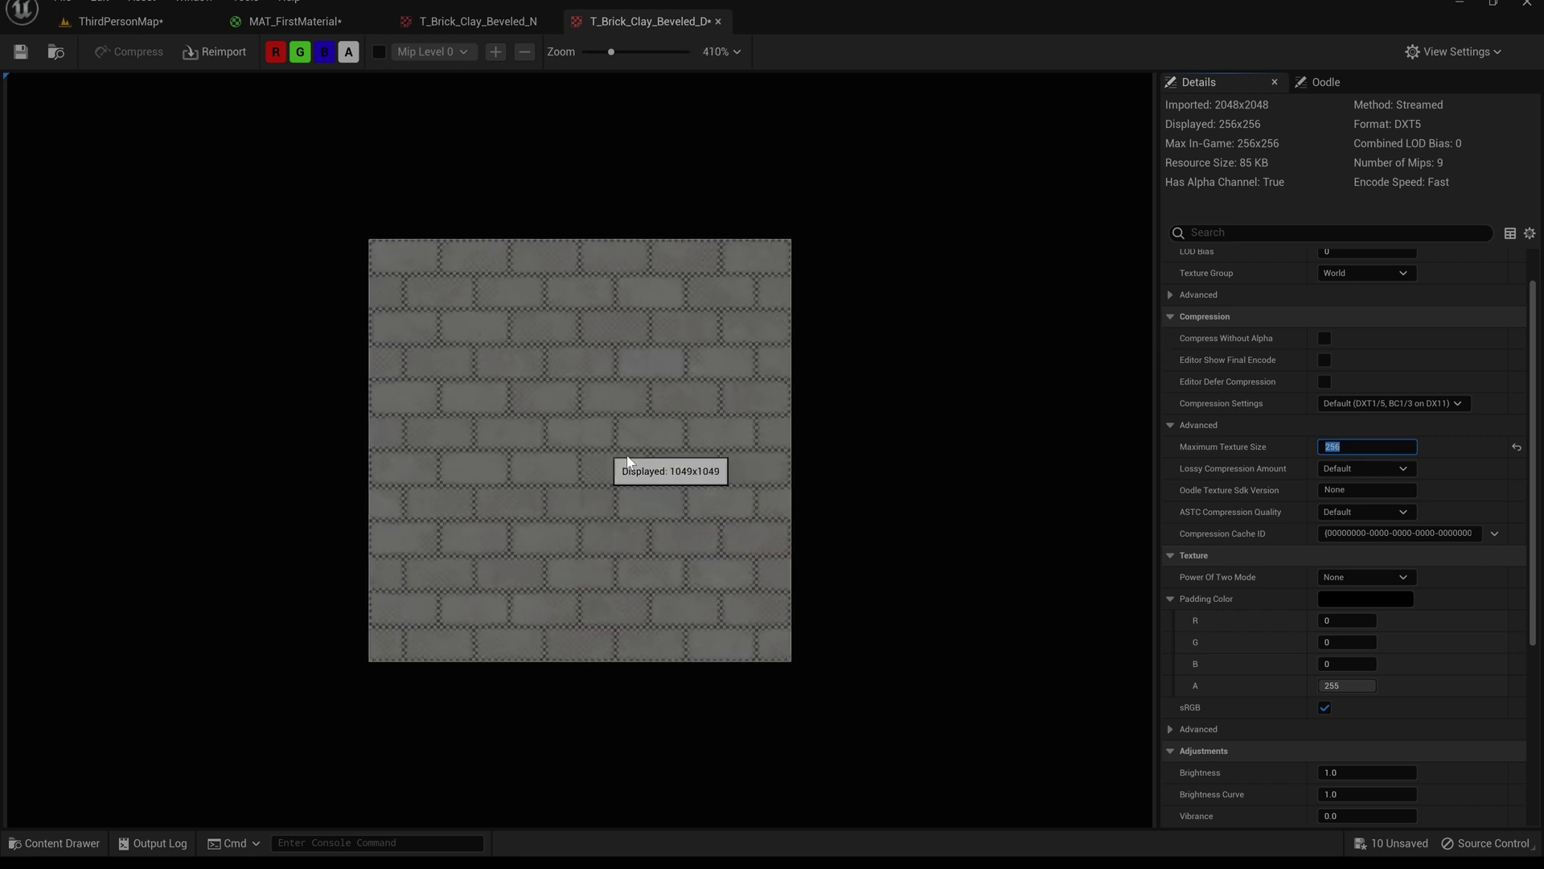
{"action": "scroll", "coordinate": [827, 499], "scroll_direction": "down", "scroll_amount": 3}
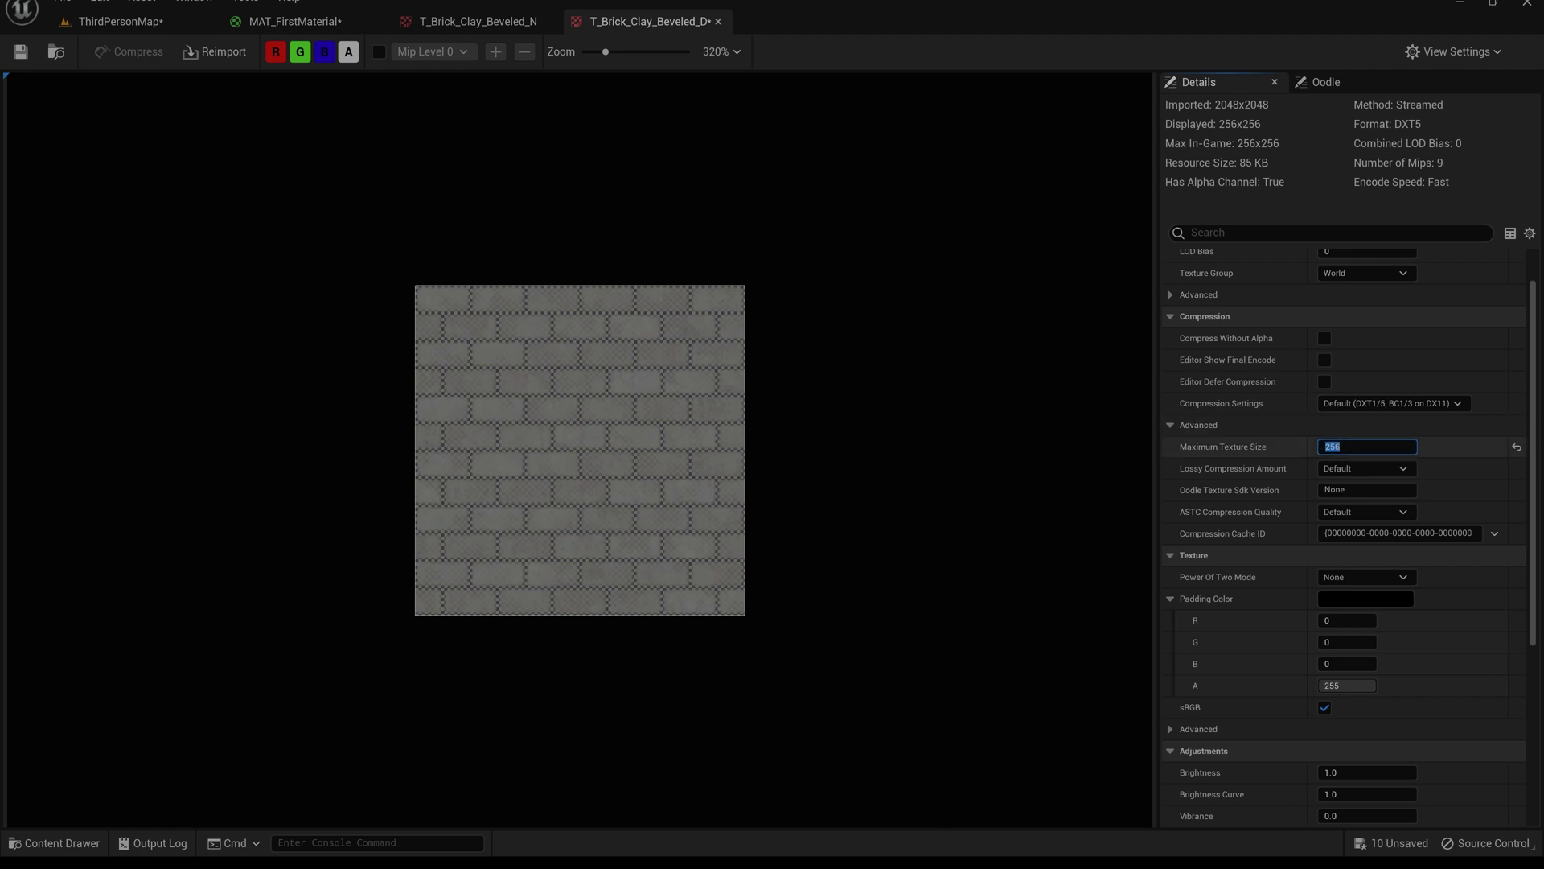
Set the Maximum Texture Size to 1024, inspect the brick texture, and reset the size to its default.
{"action": "type", "text": "1024"}
{"action": "key", "text": "Return"}
{"action": "type", "text": "3"}
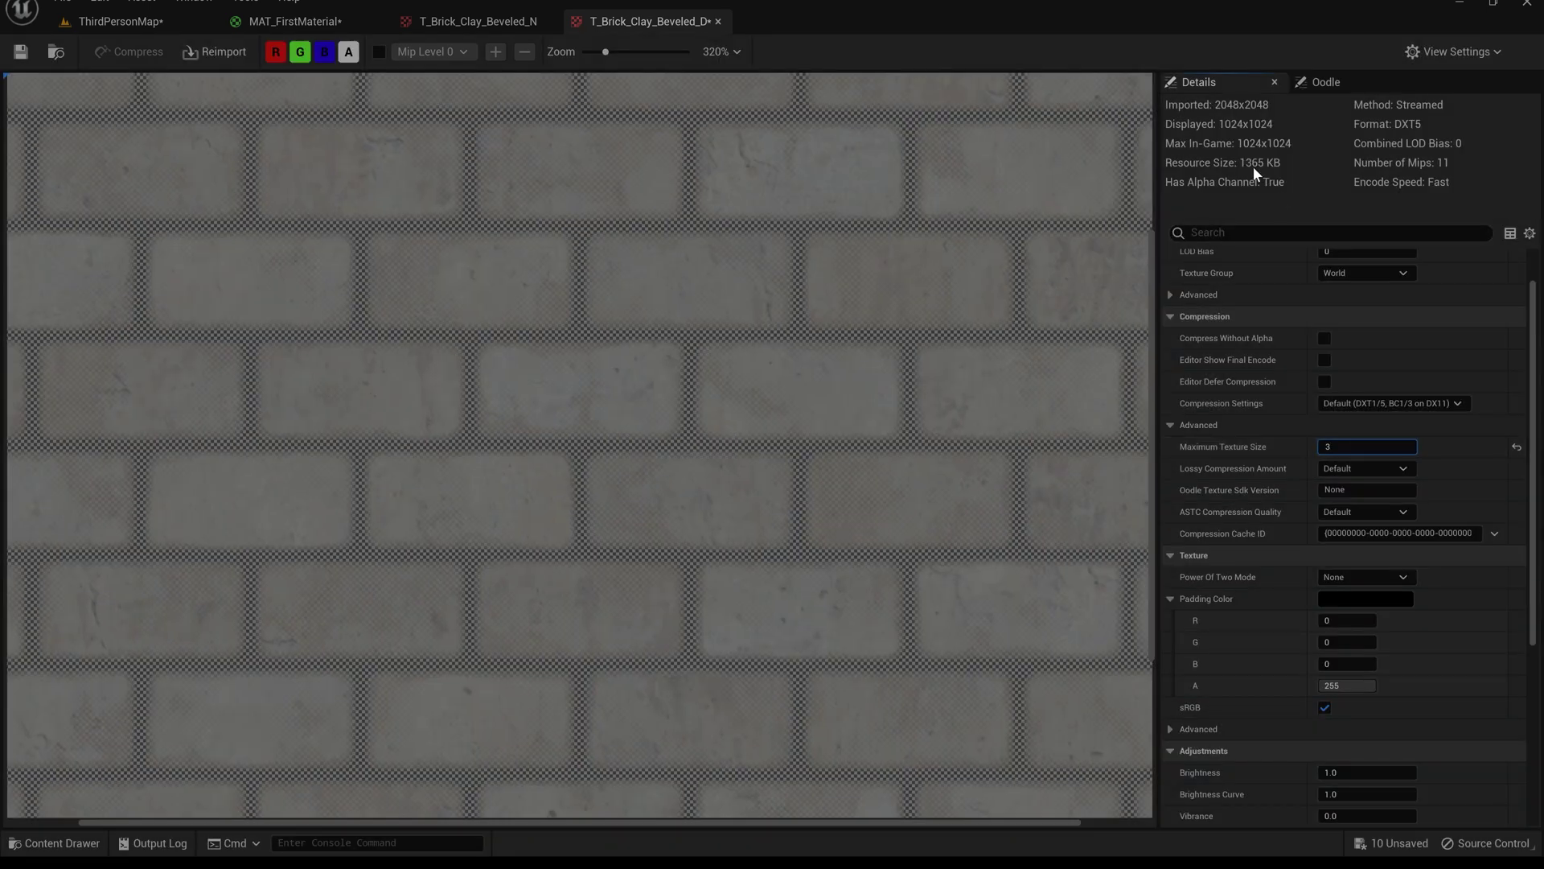
{"action": "scroll", "coordinate": [751, 336], "scroll_direction": "down", "scroll_amount": 5}
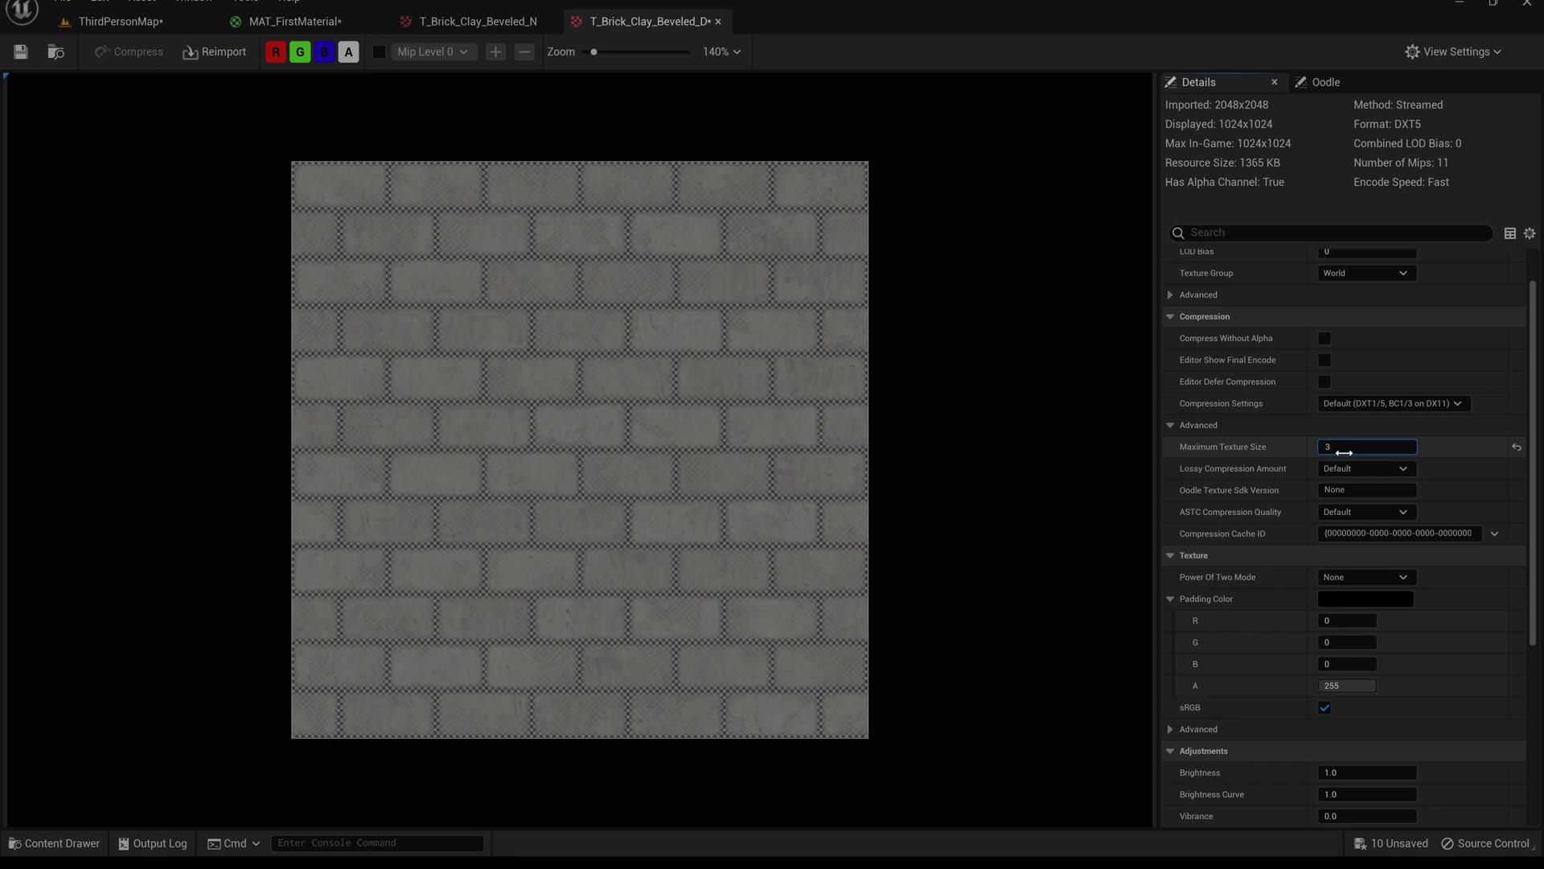
{"action": "double_click", "coordinate": [1322, 448]}
{"action": "left_click", "coordinate": [1516, 447]}
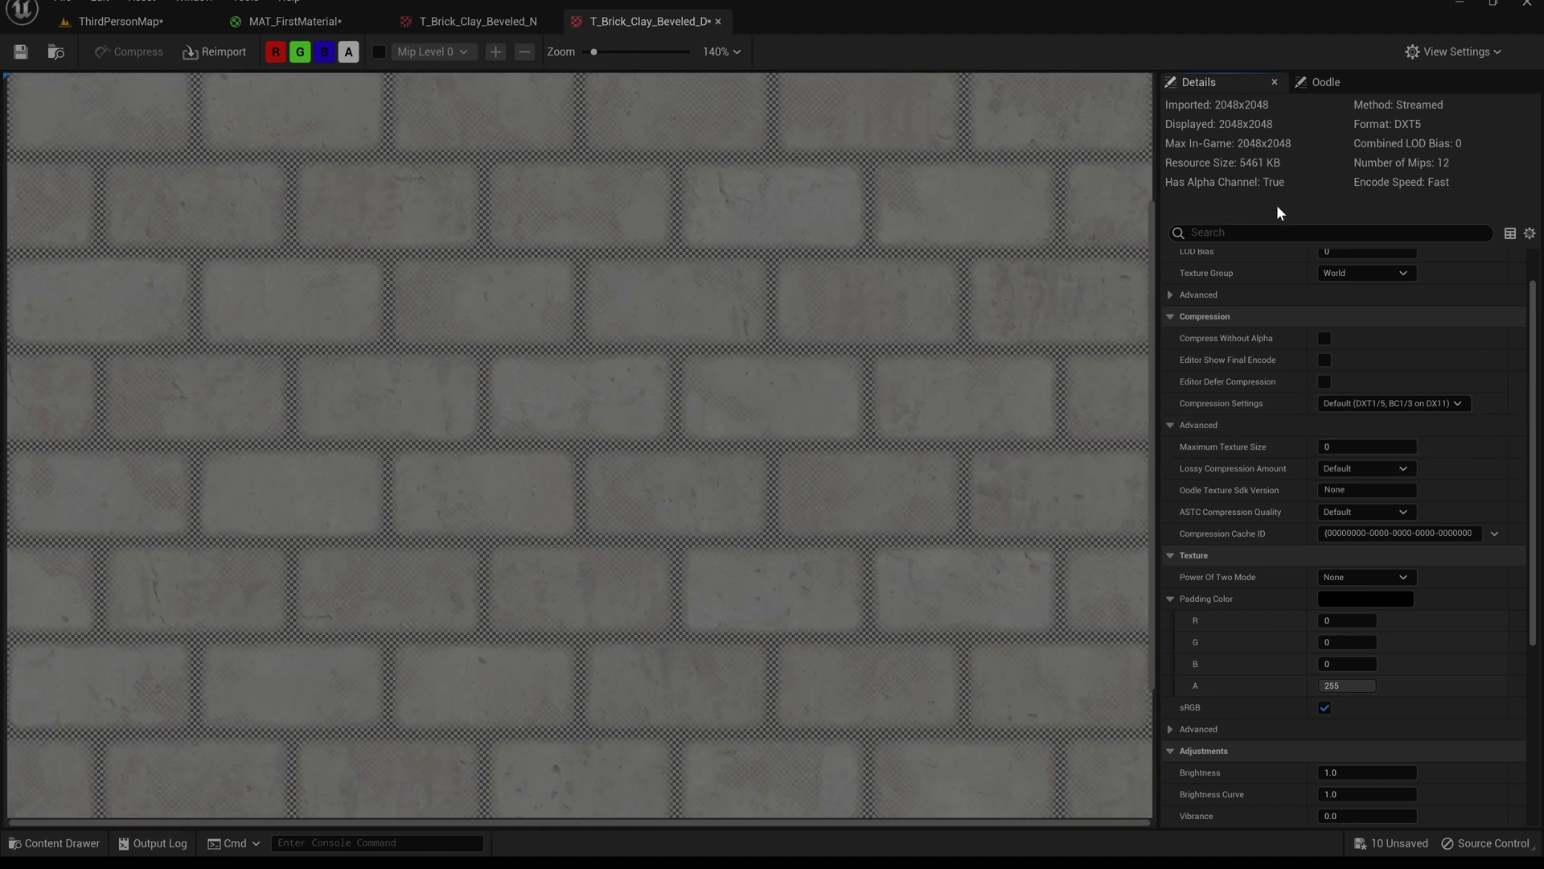
{"action": "scroll", "coordinate": [1271, 375], "scroll_direction": "down", "scroll_amount": 3}
{"action": "scroll", "coordinate": [792, 390], "scroll_direction": "down", "scroll_amount": 6}
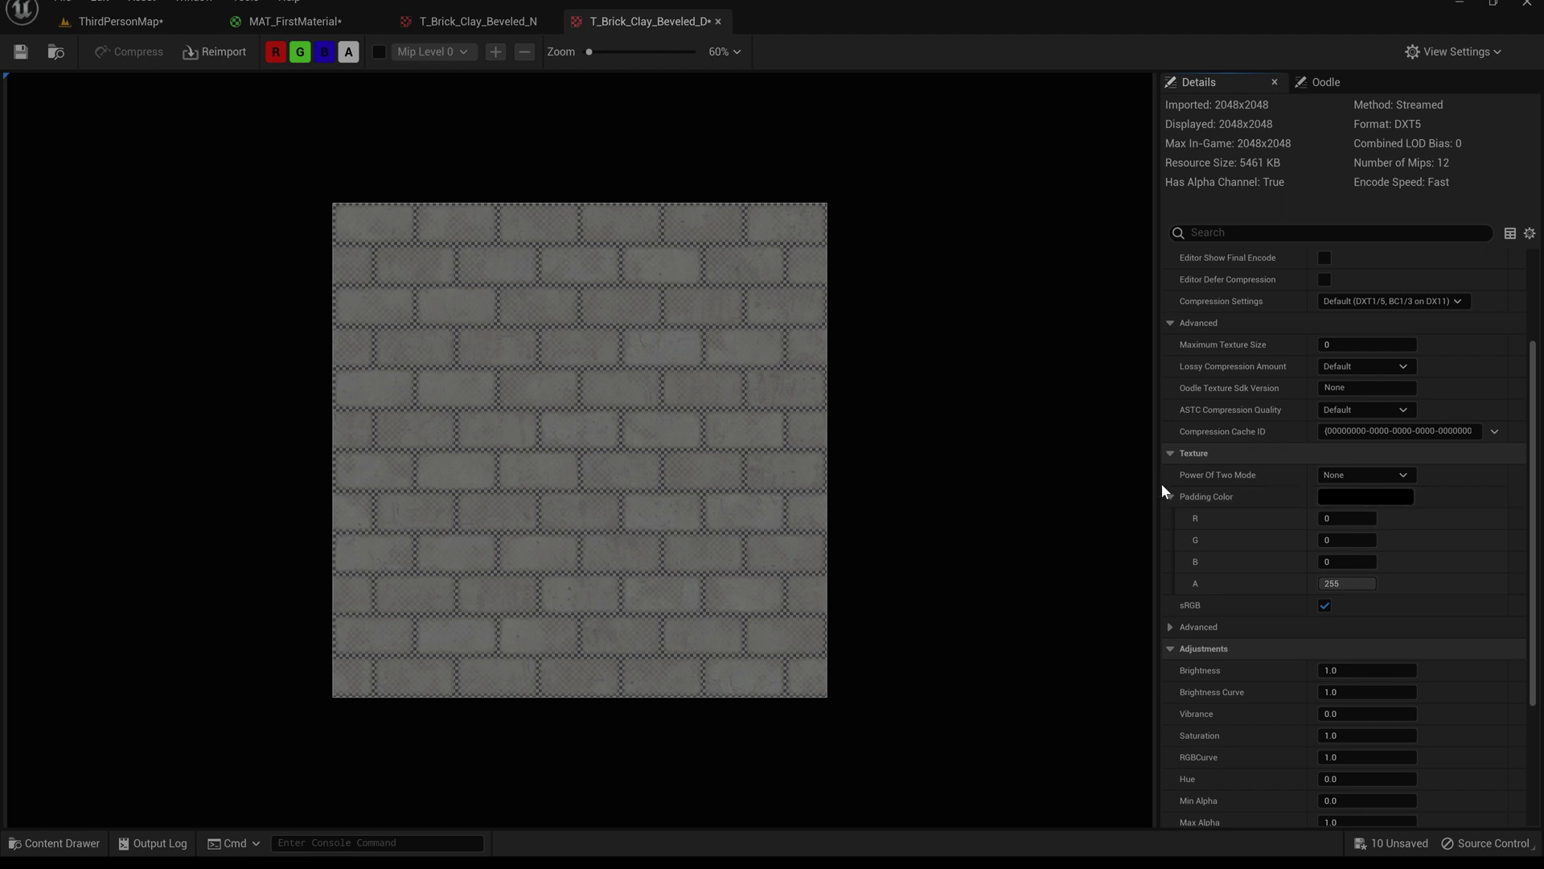
Step the Maximum Texture Size through 1024, 512 and 256, and restore its default.
{"action": "left_click", "coordinate": [1331, 345]}
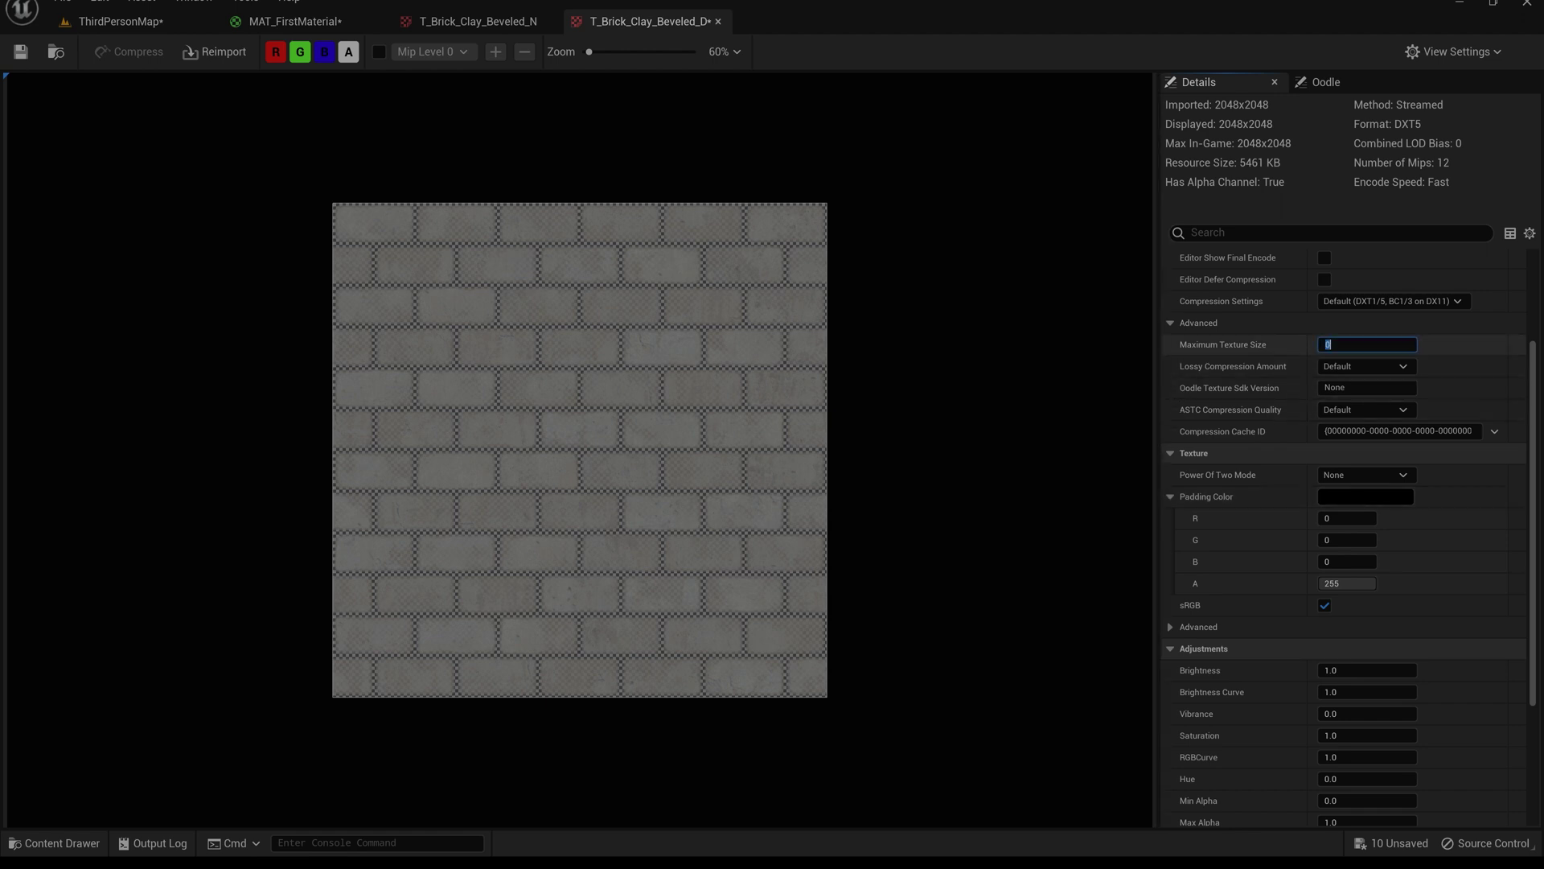
{"action": "type", "text": "1024"}
{"action": "key", "text": "Return"}
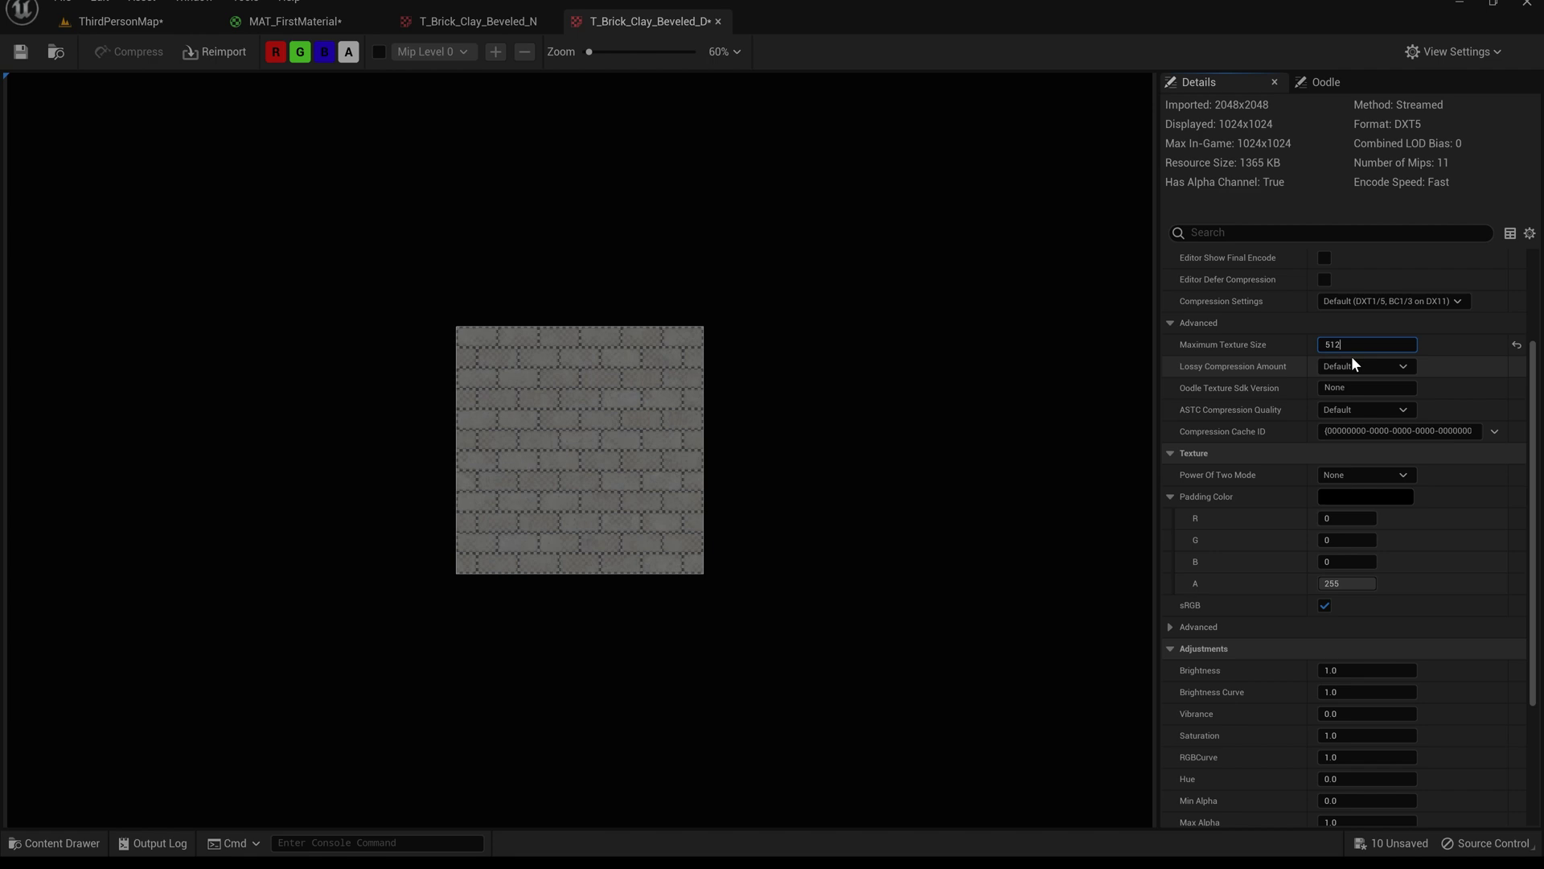
{"action": "key", "text": "Return"}
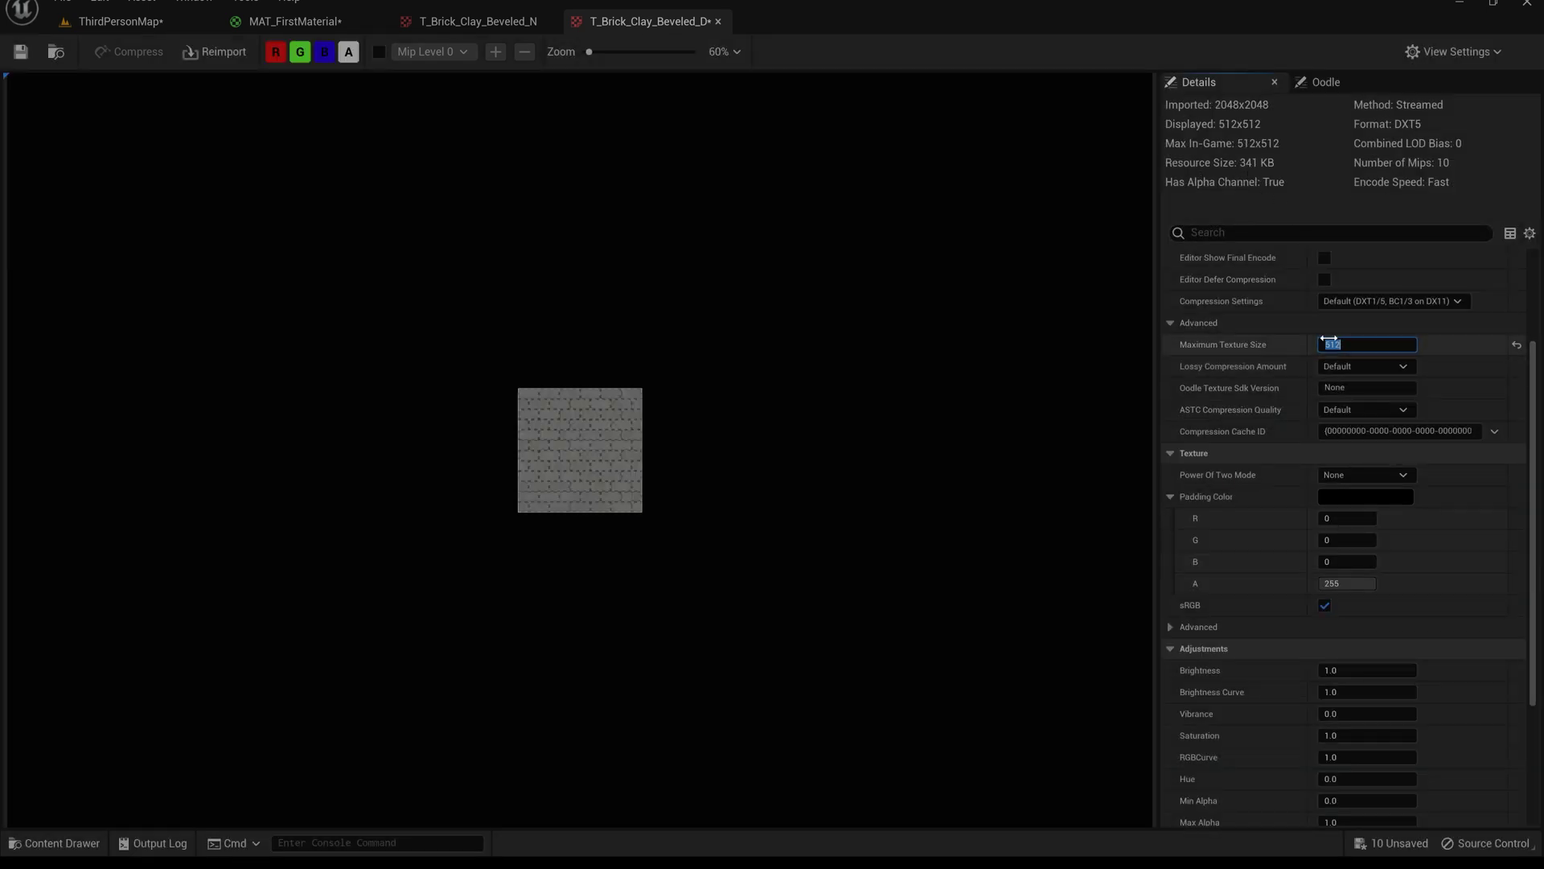
{"action": "type", "text": "256"}
{"action": "key", "text": "Return"}
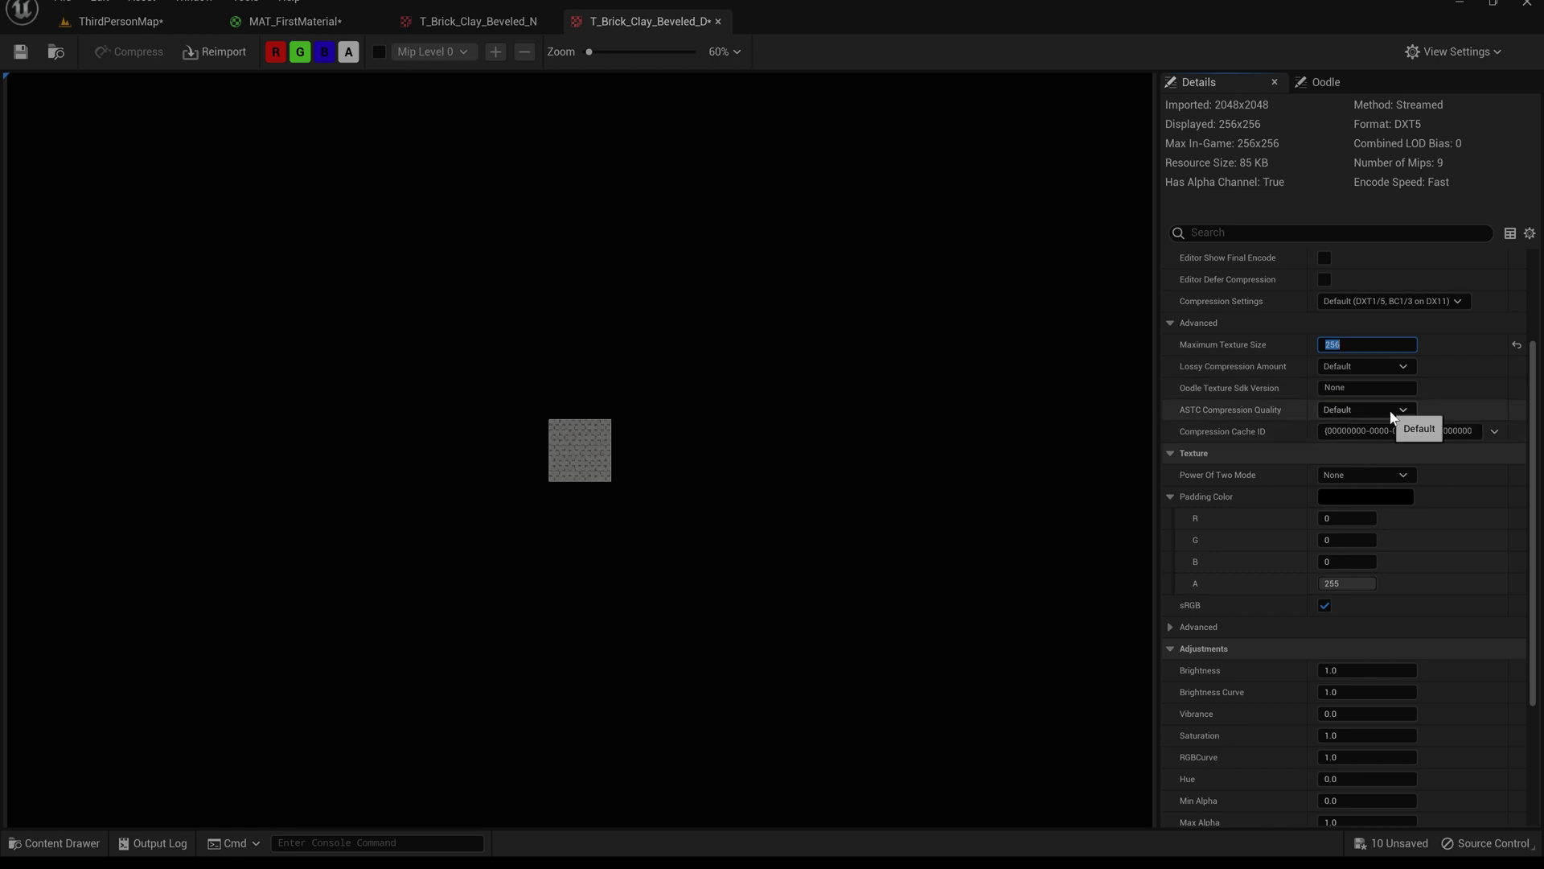
{"action": "left_click", "coordinate": [1517, 344]}
{"action": "scroll", "coordinate": [1495, 357], "scroll_direction": "up", "scroll_amount": 1}
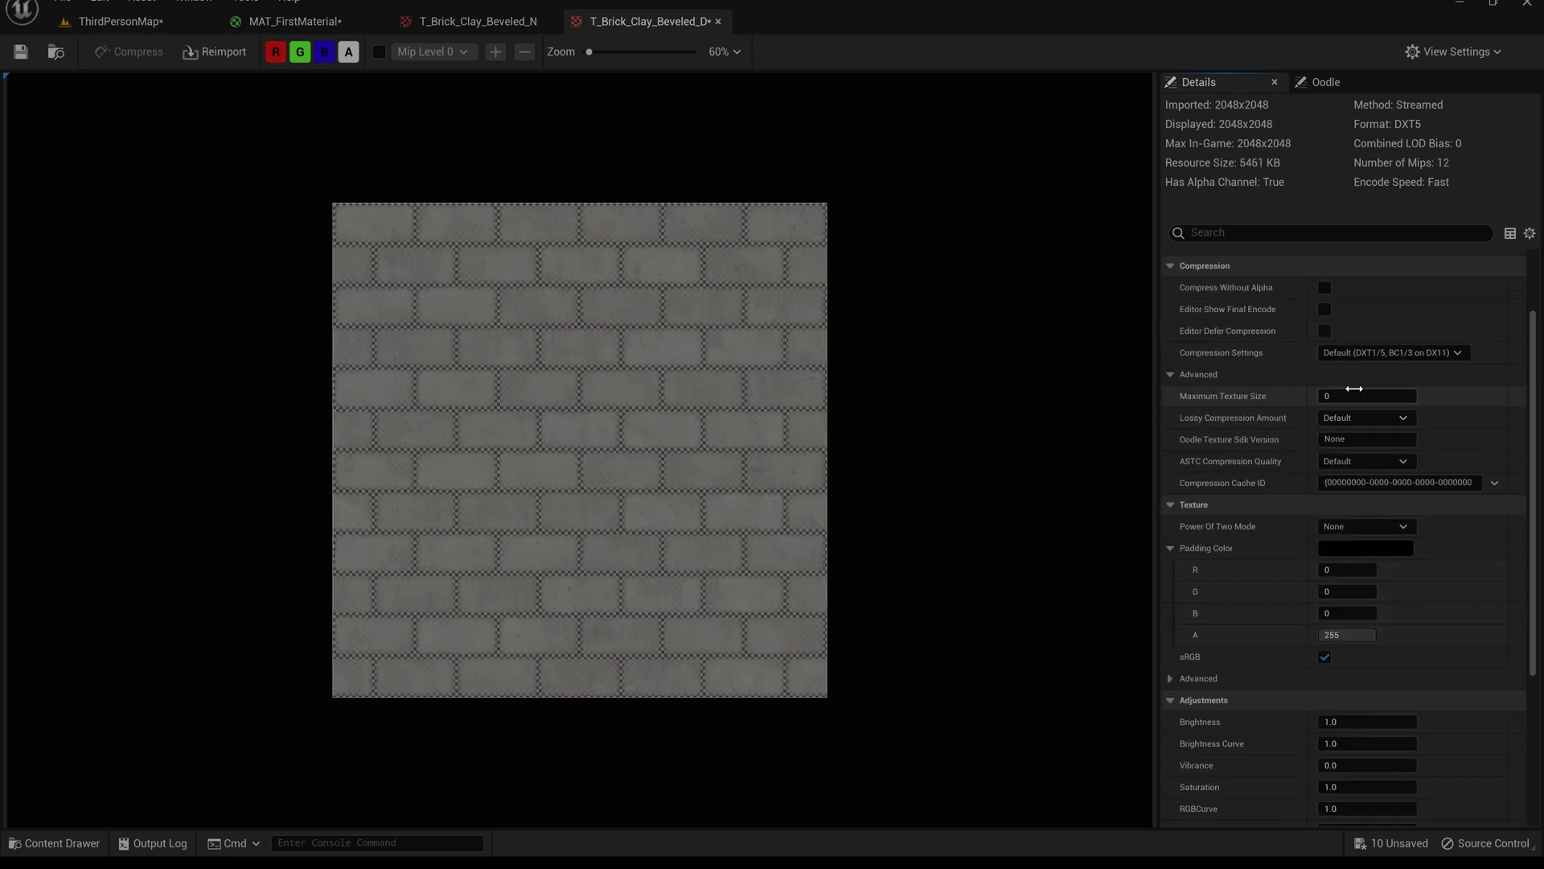
Switch the texture's compression to BC7 (DX11, optional A) and back to Default (DXT1/5, BC1/3 on DX11).
{"action": "left_click", "coordinate": [1384, 354]}
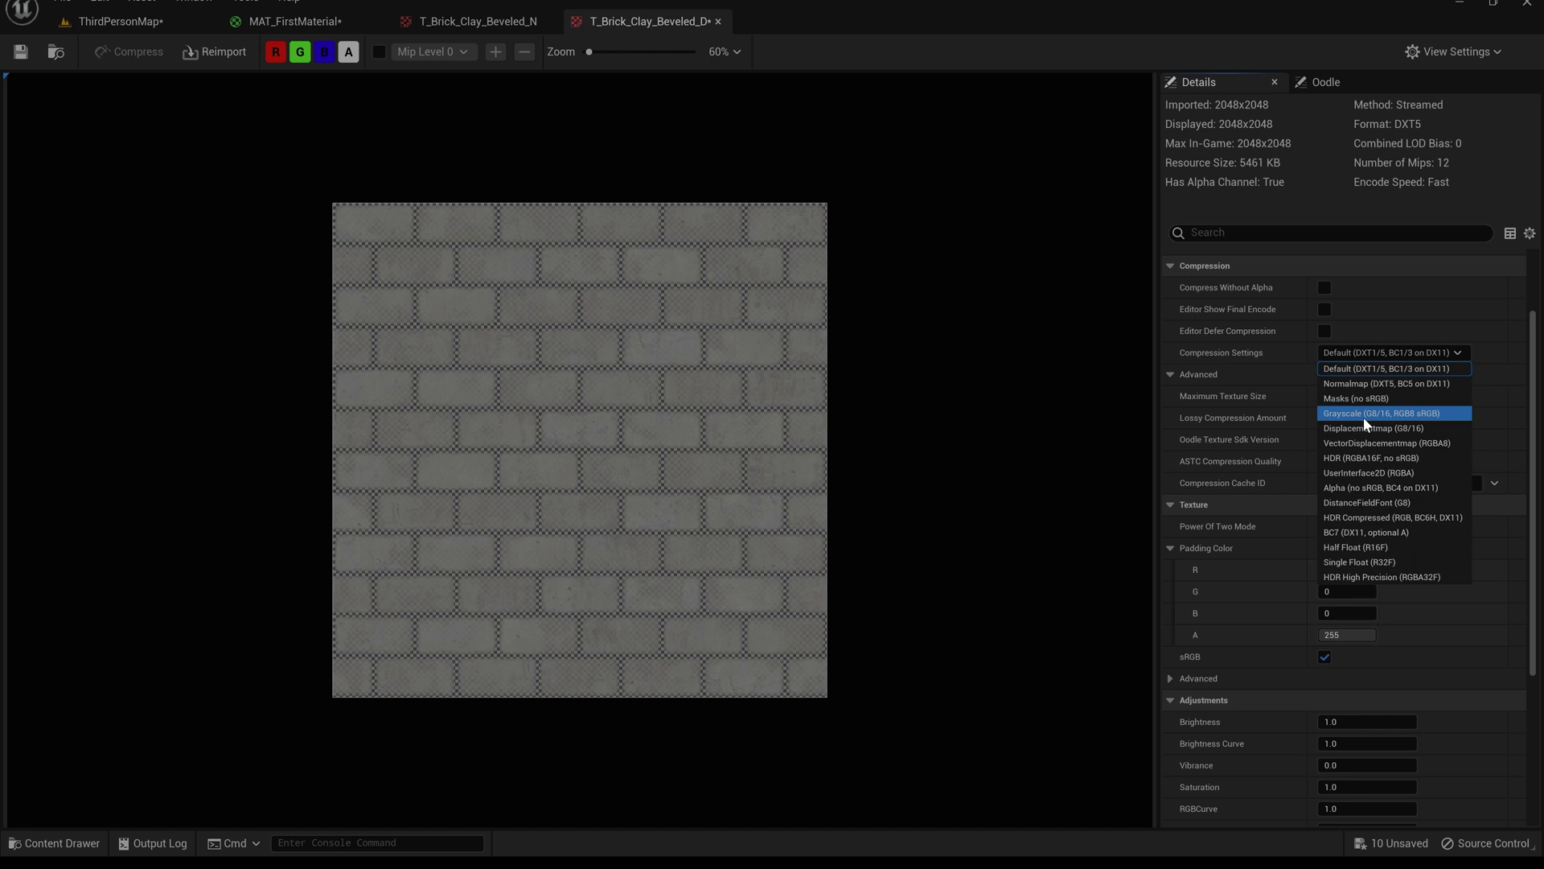
{"action": "left_click", "coordinate": [1359, 532]}
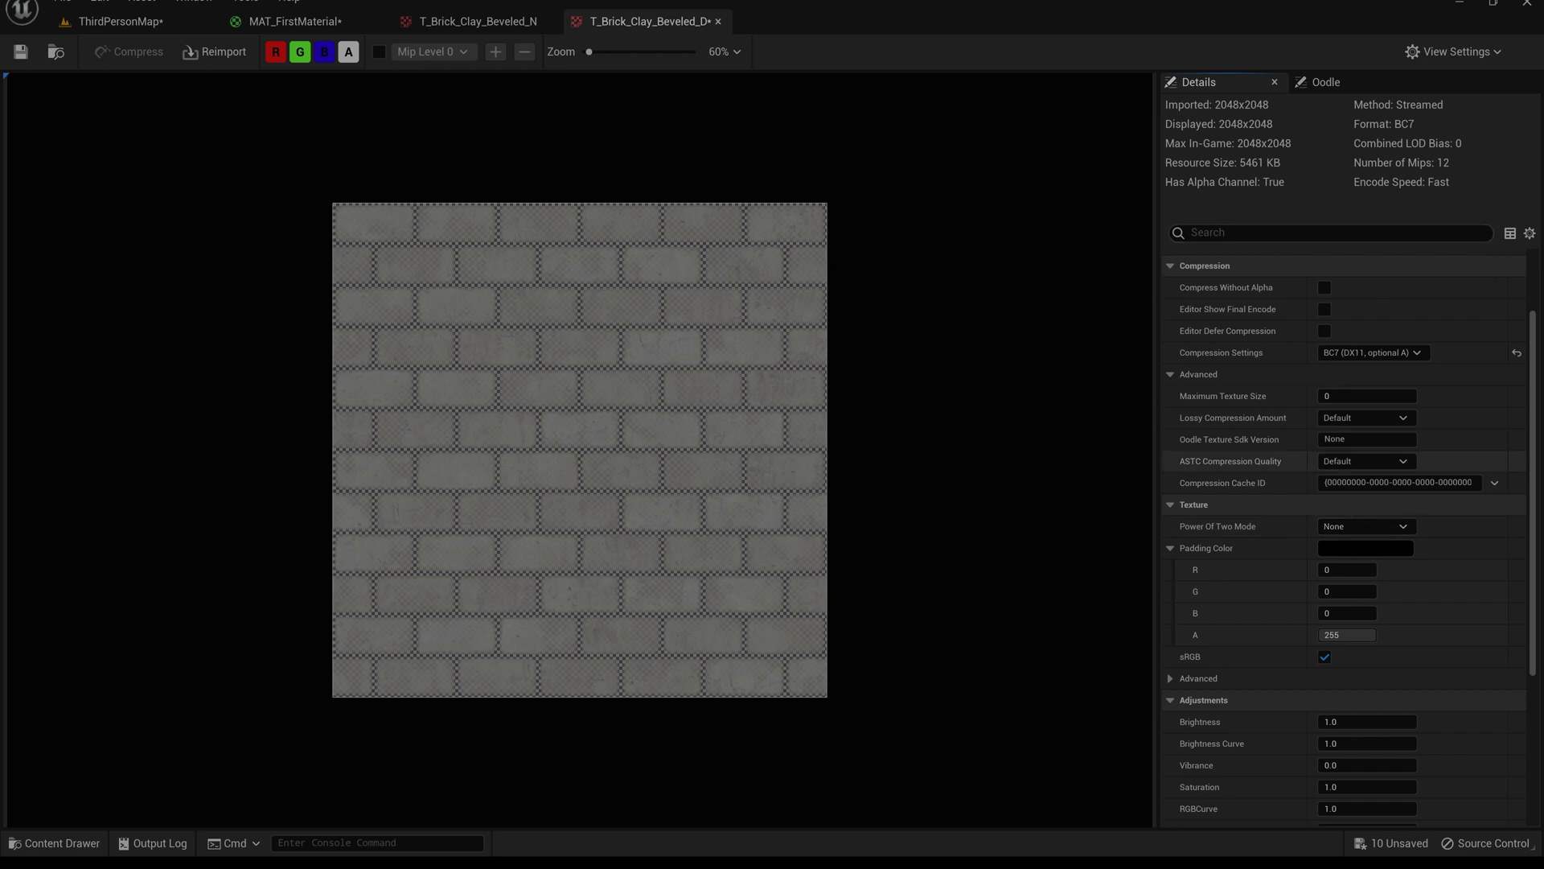
{"action": "left_click", "coordinate": [1368, 354]}
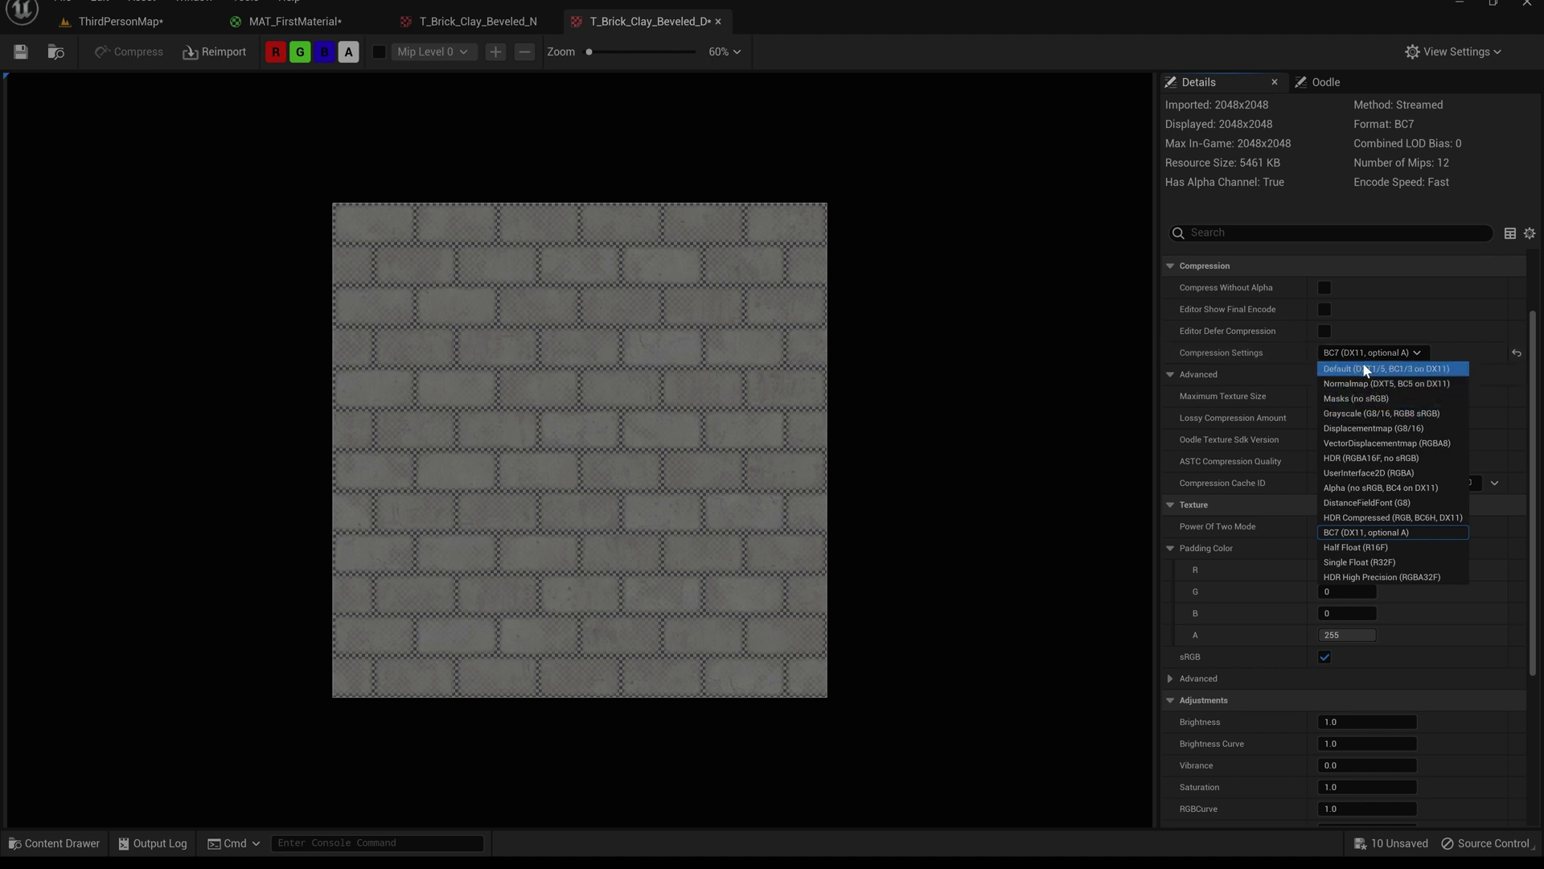
{"action": "left_click", "coordinate": [1365, 368]}
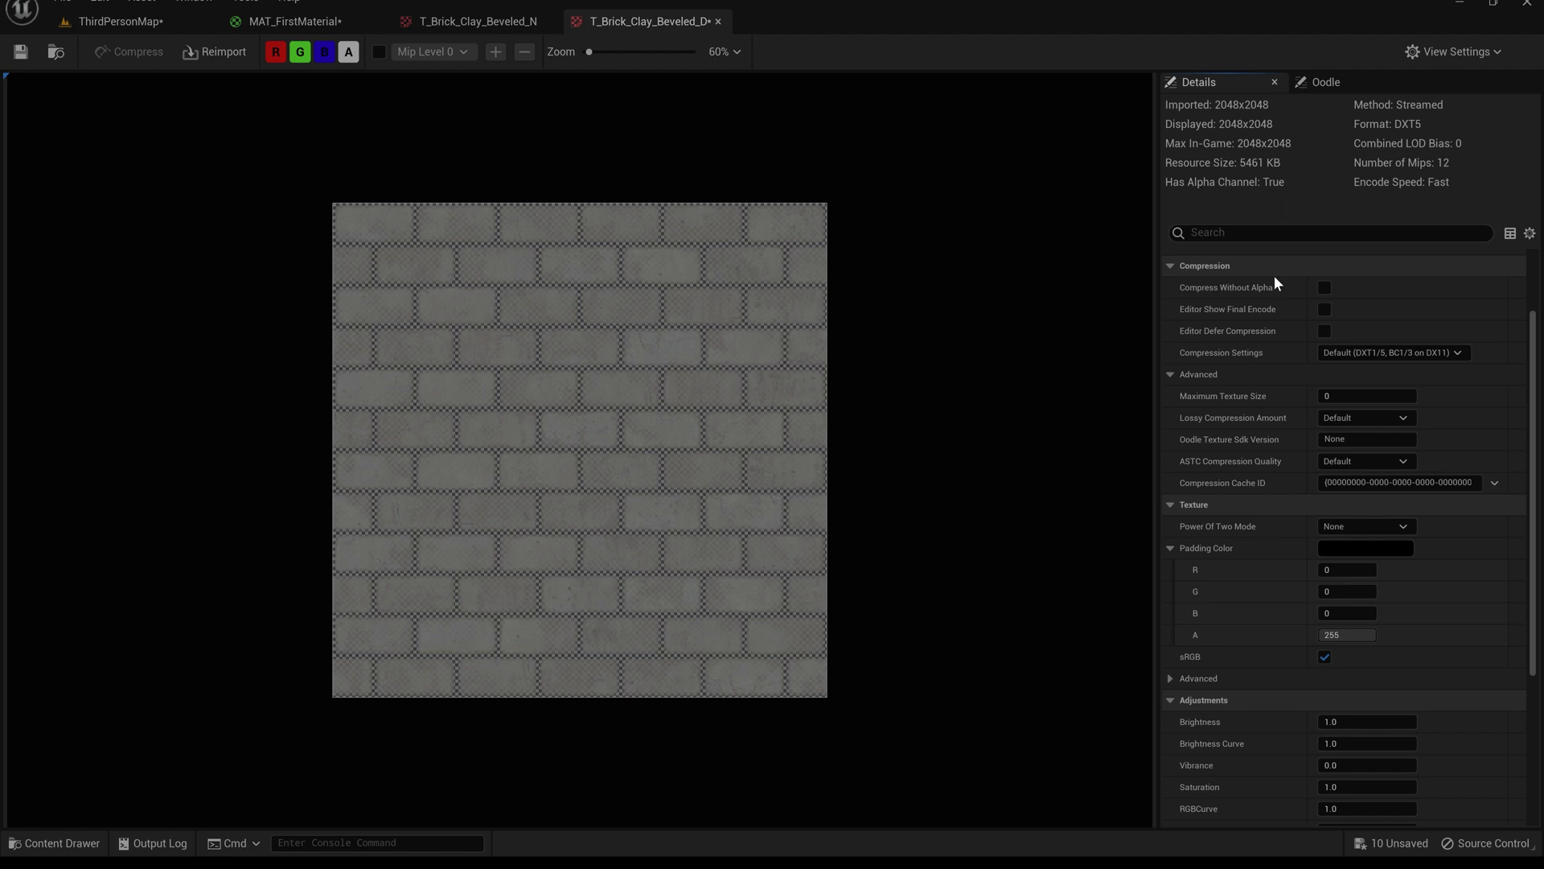
Raise the texture's Brightness adjustment to about 1.02 and reset it to its default.
{"action": "scroll", "coordinate": [1281, 610], "scroll_direction": "down", "scroll_amount": 6}
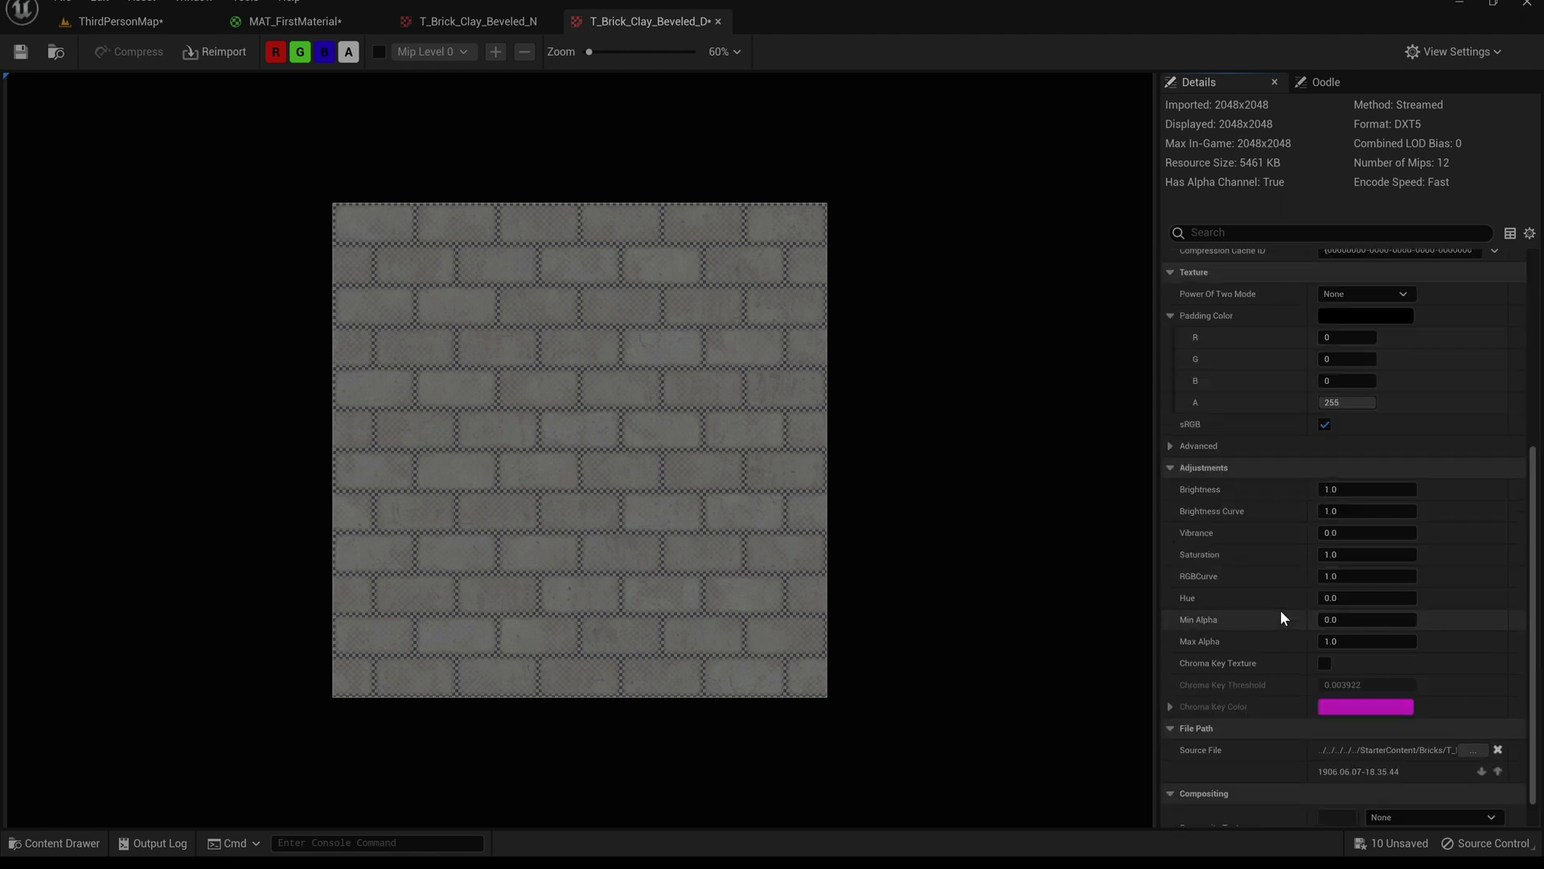
{"action": "scroll", "coordinate": [1331, 650], "scroll_direction": "up", "scroll_amount": 2}
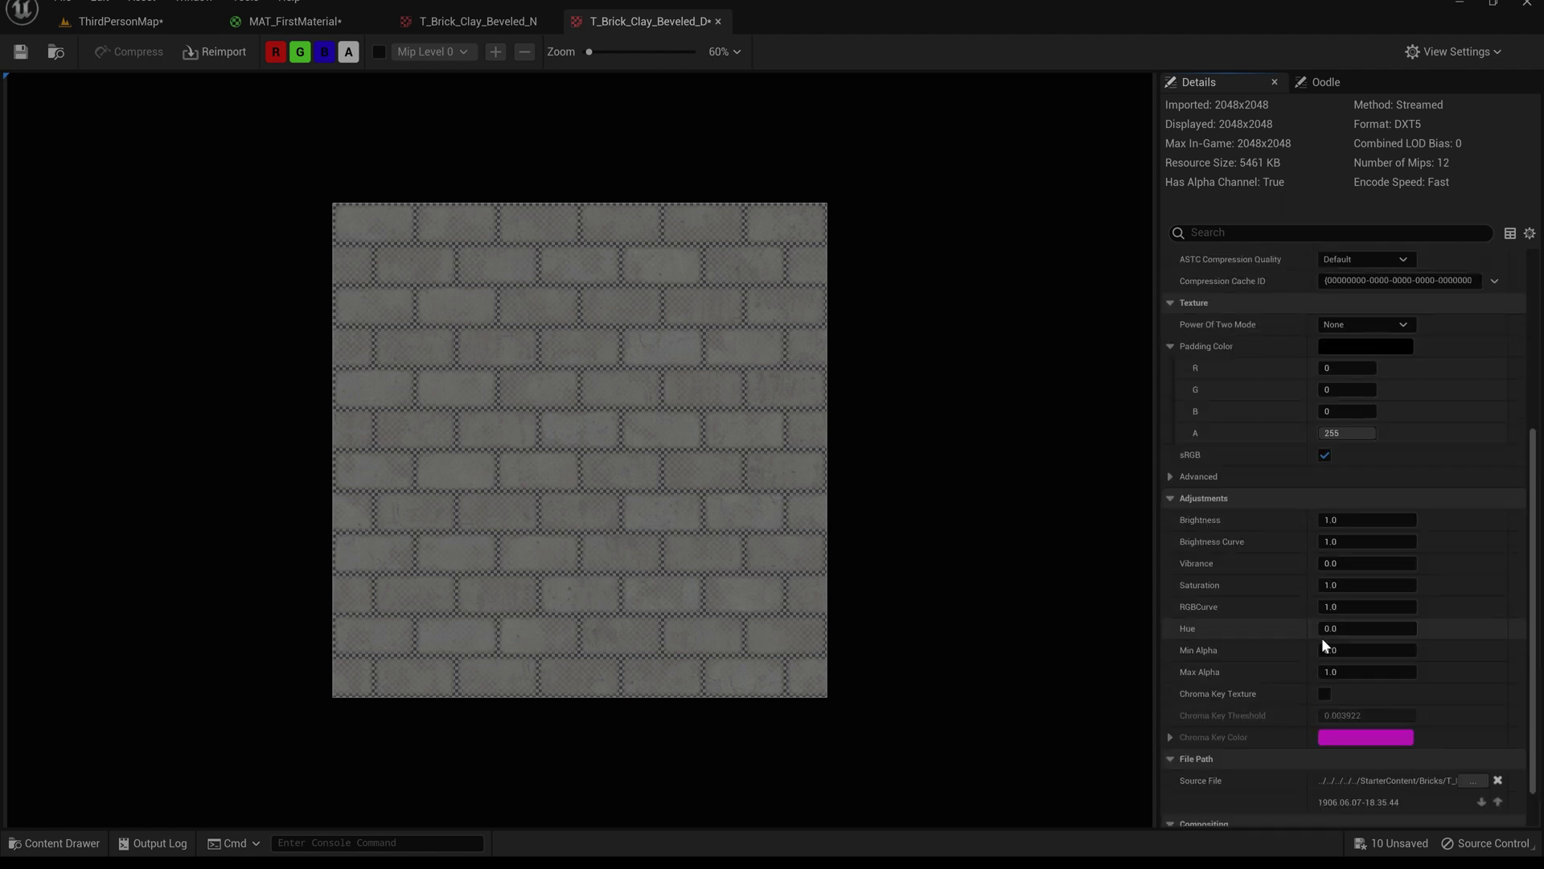
{"action": "left_click_drag", "start_coordinate": [1347, 523], "coordinate": [1353, 523]}
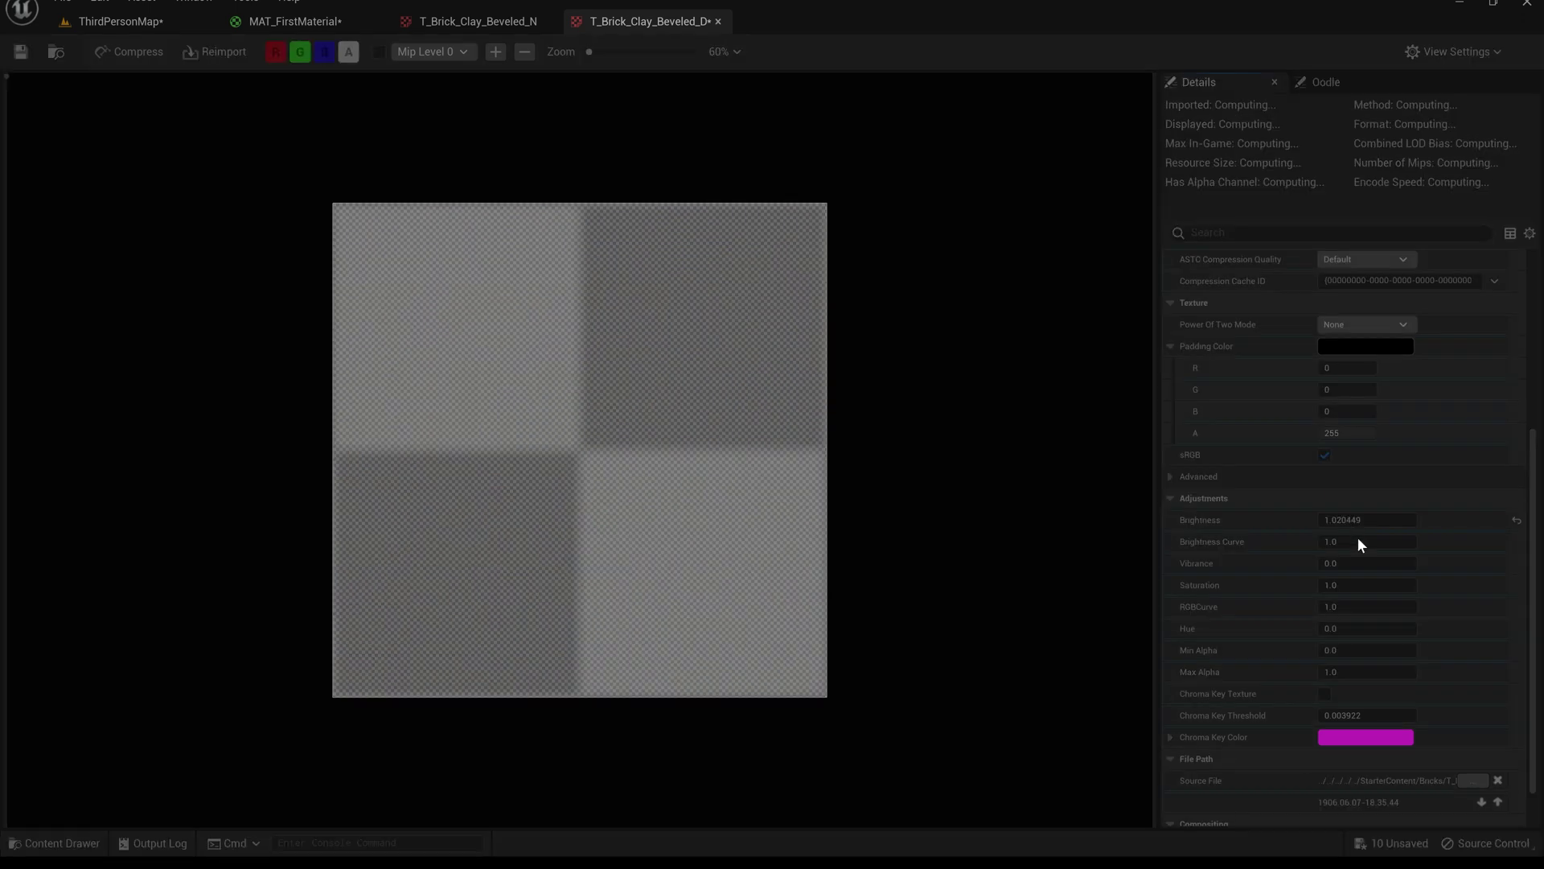
{"action": "left_click", "coordinate": [1517, 520]}
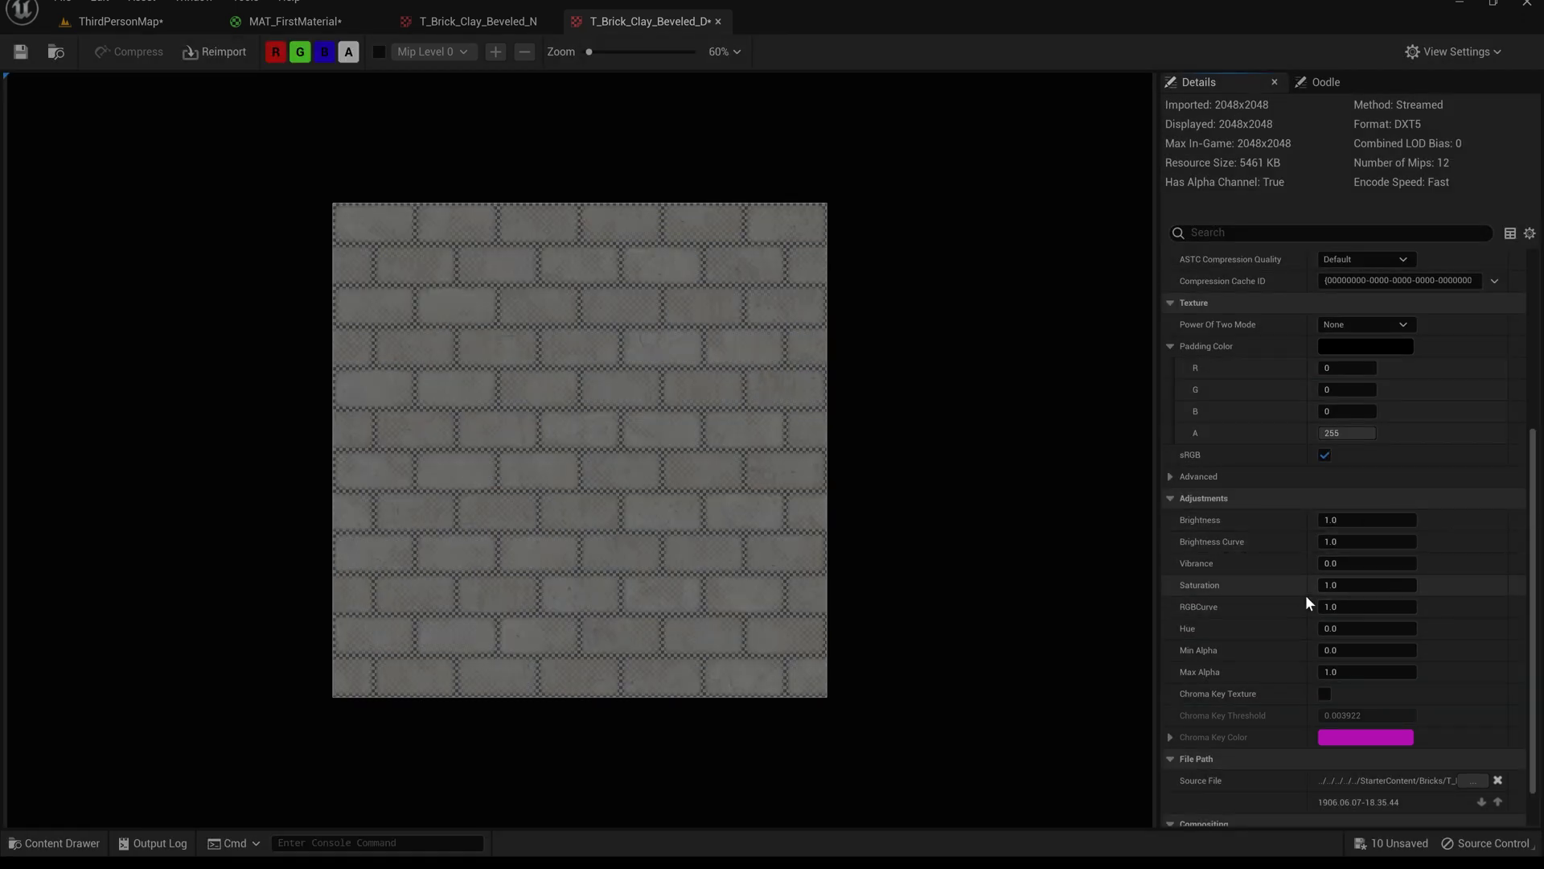
Examine the Power Of Two Mode options for padding the texture.
{"action": "left_click", "coordinate": [1327, 324]}
{"action": "left_click", "coordinate": [1250, 333]}
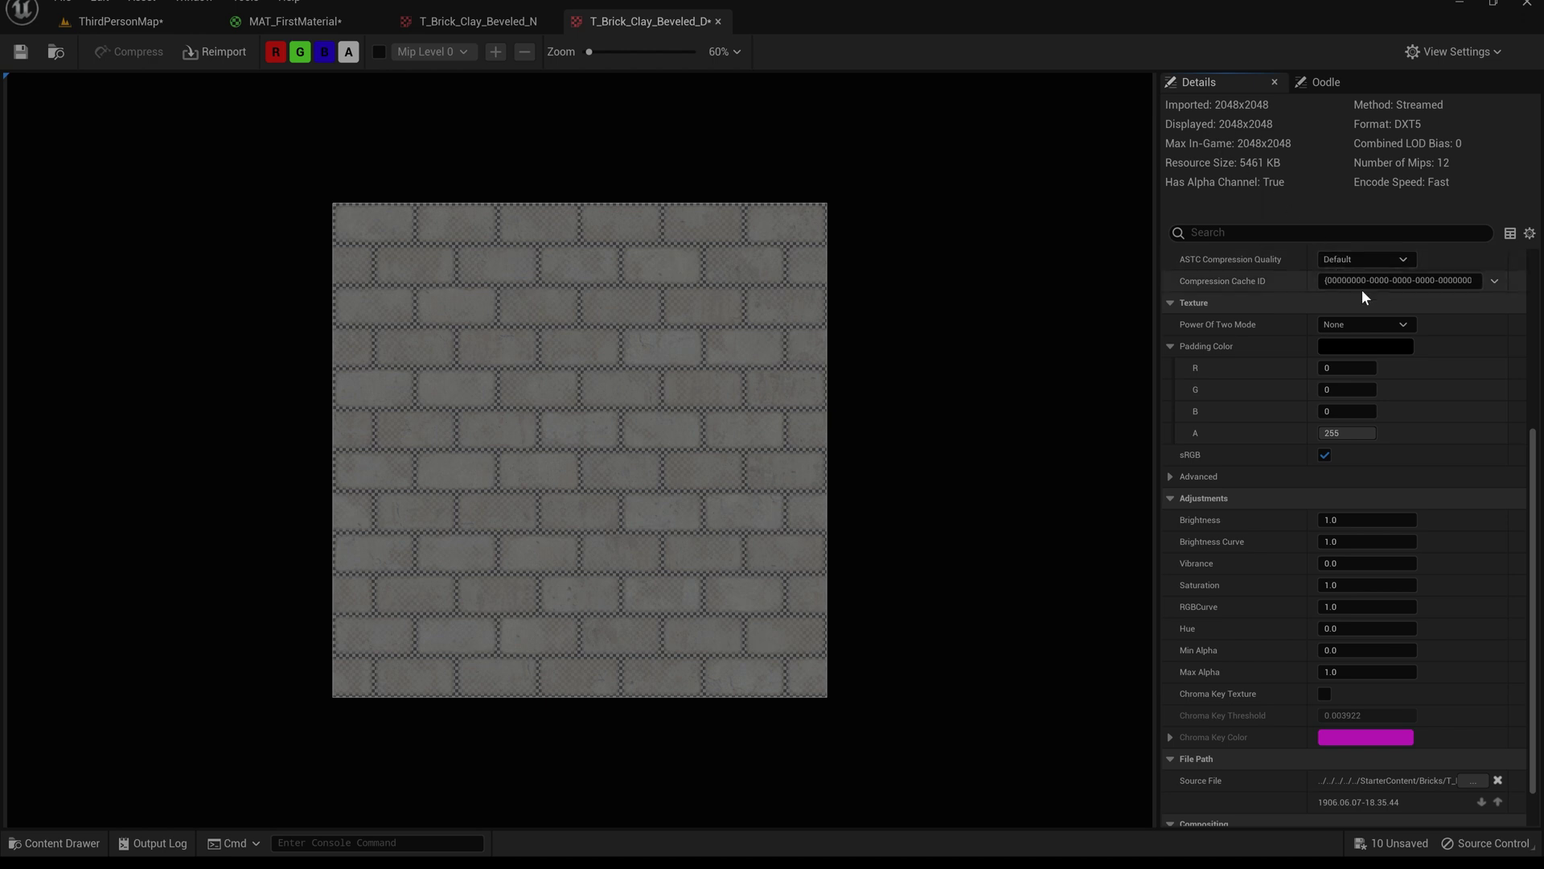
{"action": "left_click", "coordinate": [1363, 326]}
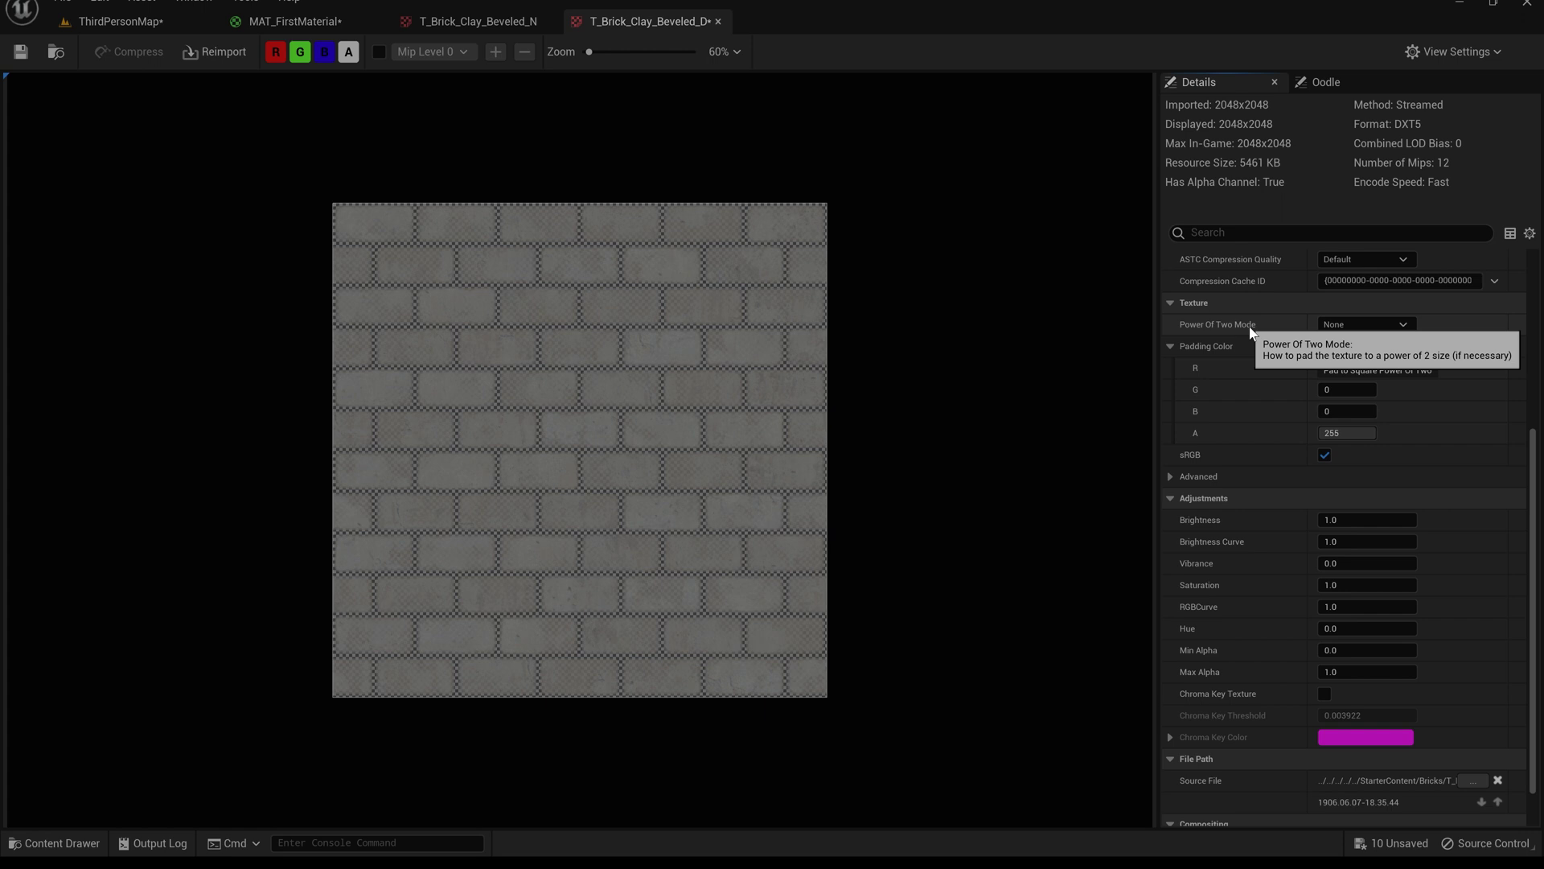
Hide the red, green and blue channels of T_Brick_Clay_Beveled_D to view only its alpha channel.
{"action": "left_click", "coordinate": [1455, 334]}
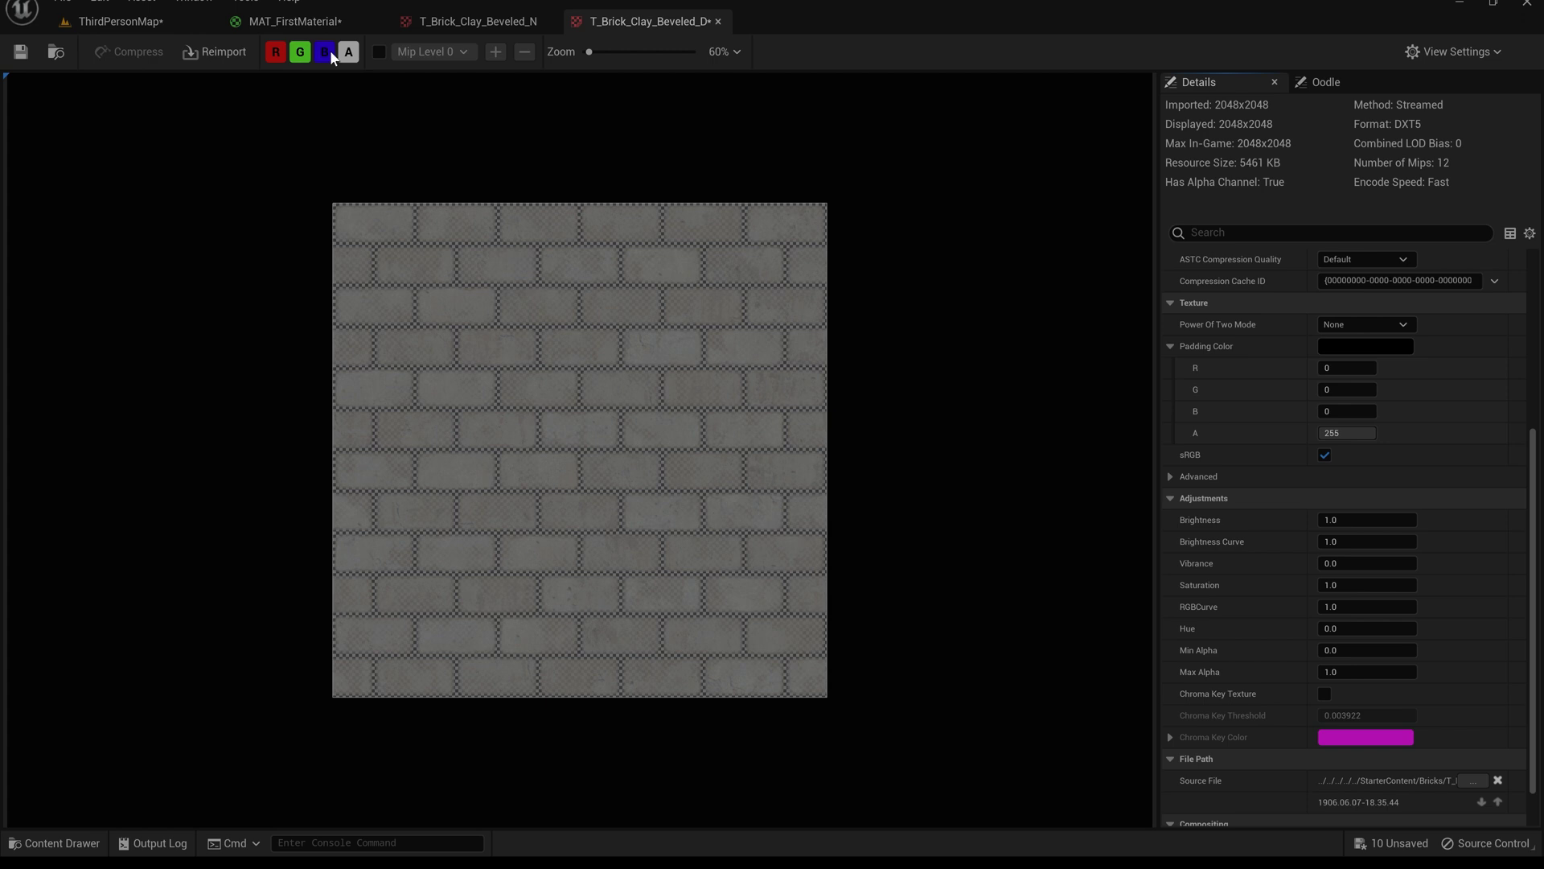
{"action": "left_click", "coordinate": [276, 52]}
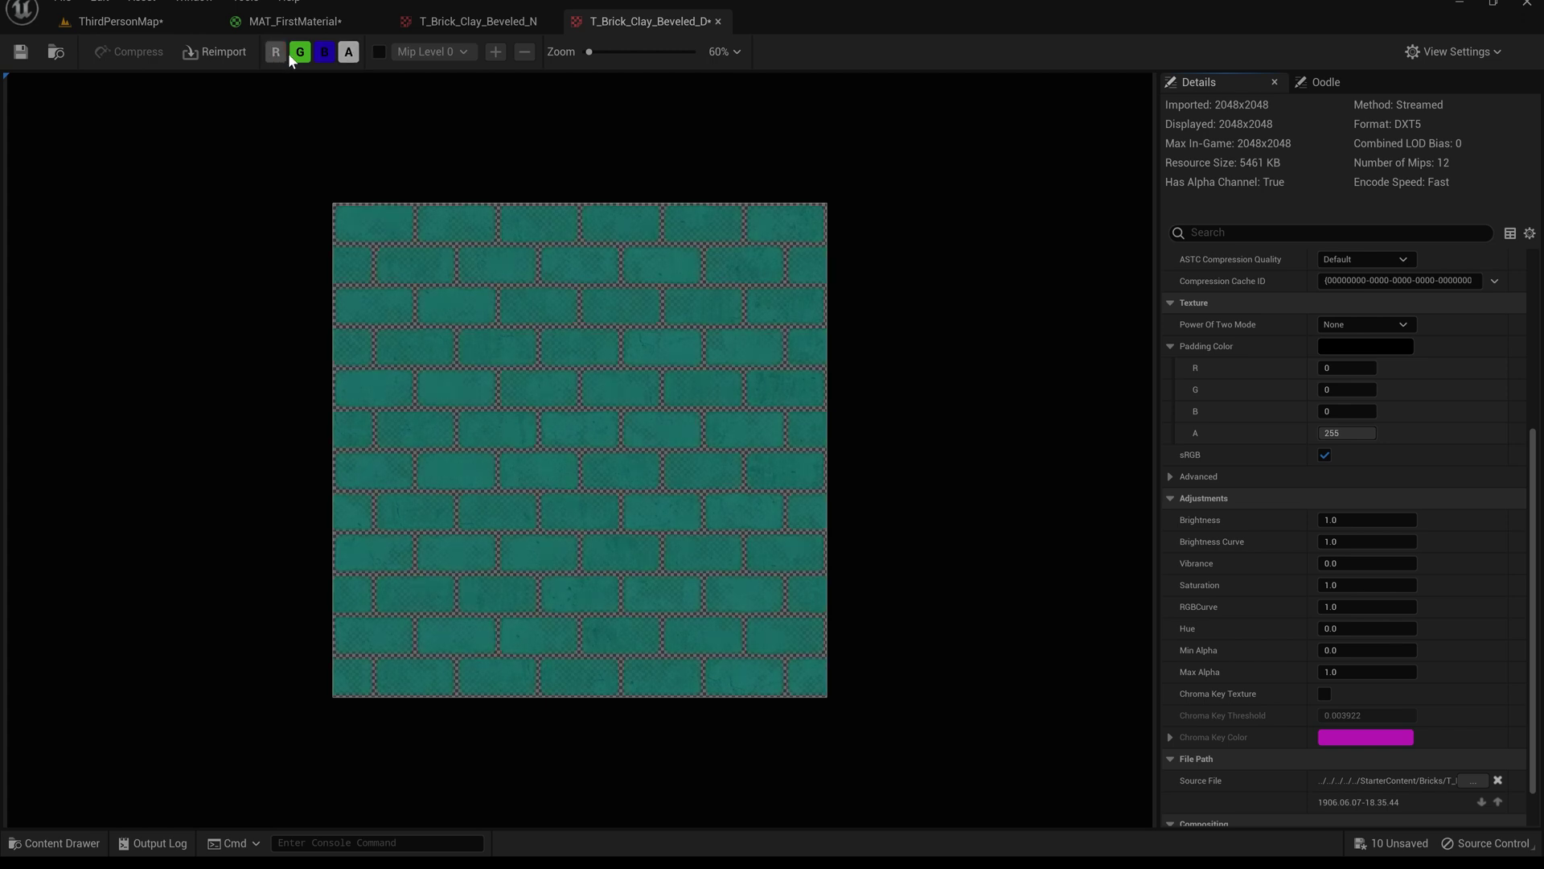
{"action": "left_click", "coordinate": [300, 52]}
{"action": "left_click", "coordinate": [325, 51]}
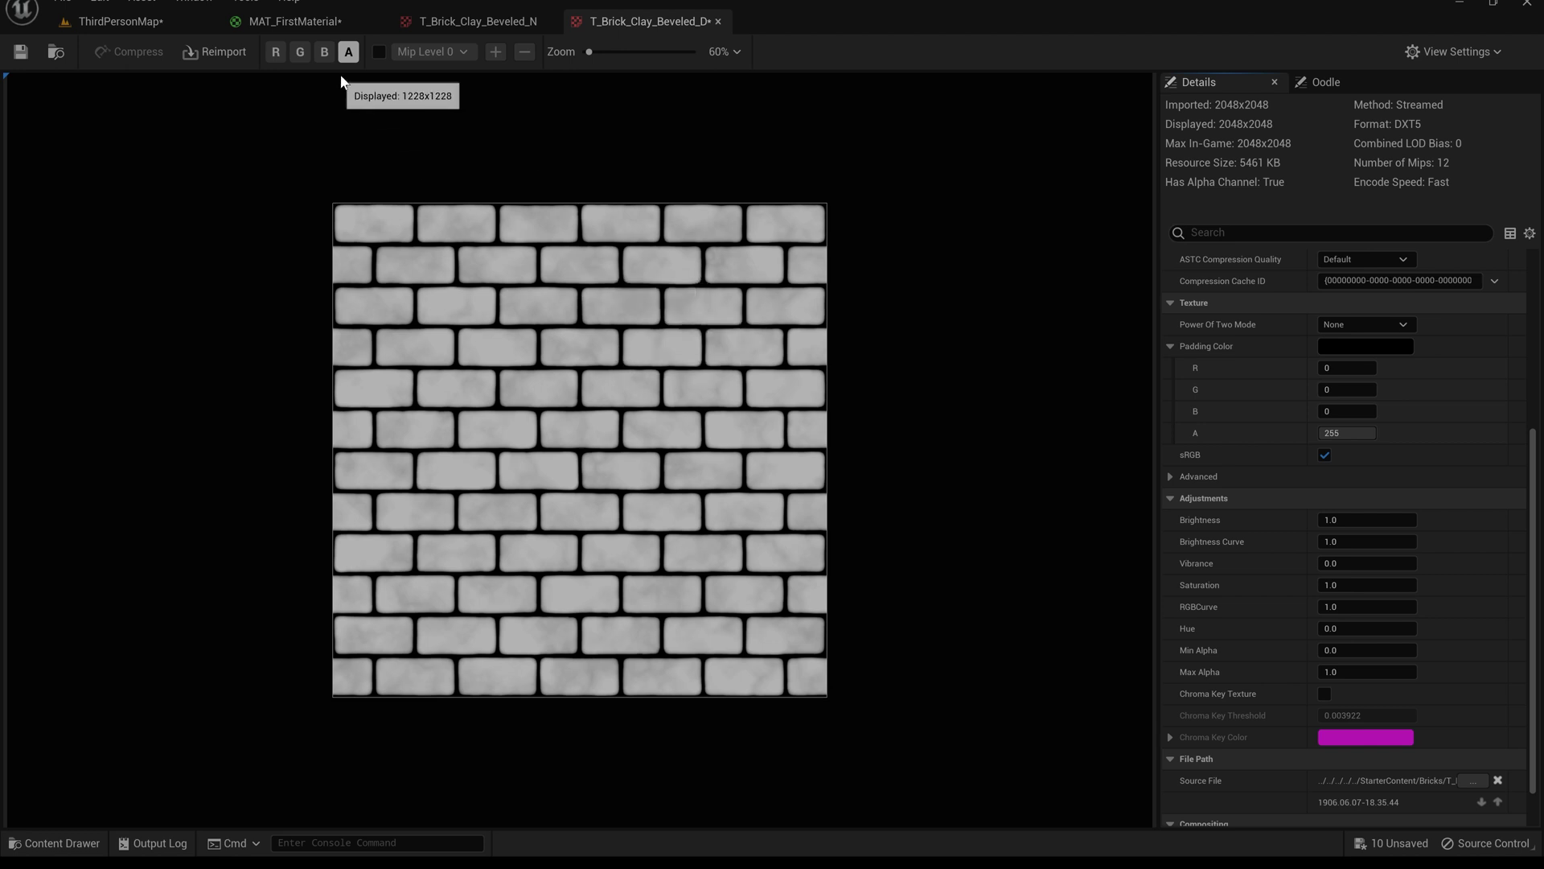
Try pulling wires from the brick Texture Sample's alpha and green outputs in MAT_FirstMaterial, and return to the T_Brick_Clay_Beveled_D texture.
{"action": "left_click", "coordinate": [462, 25]}
{"action": "left_click", "coordinate": [283, 19]}
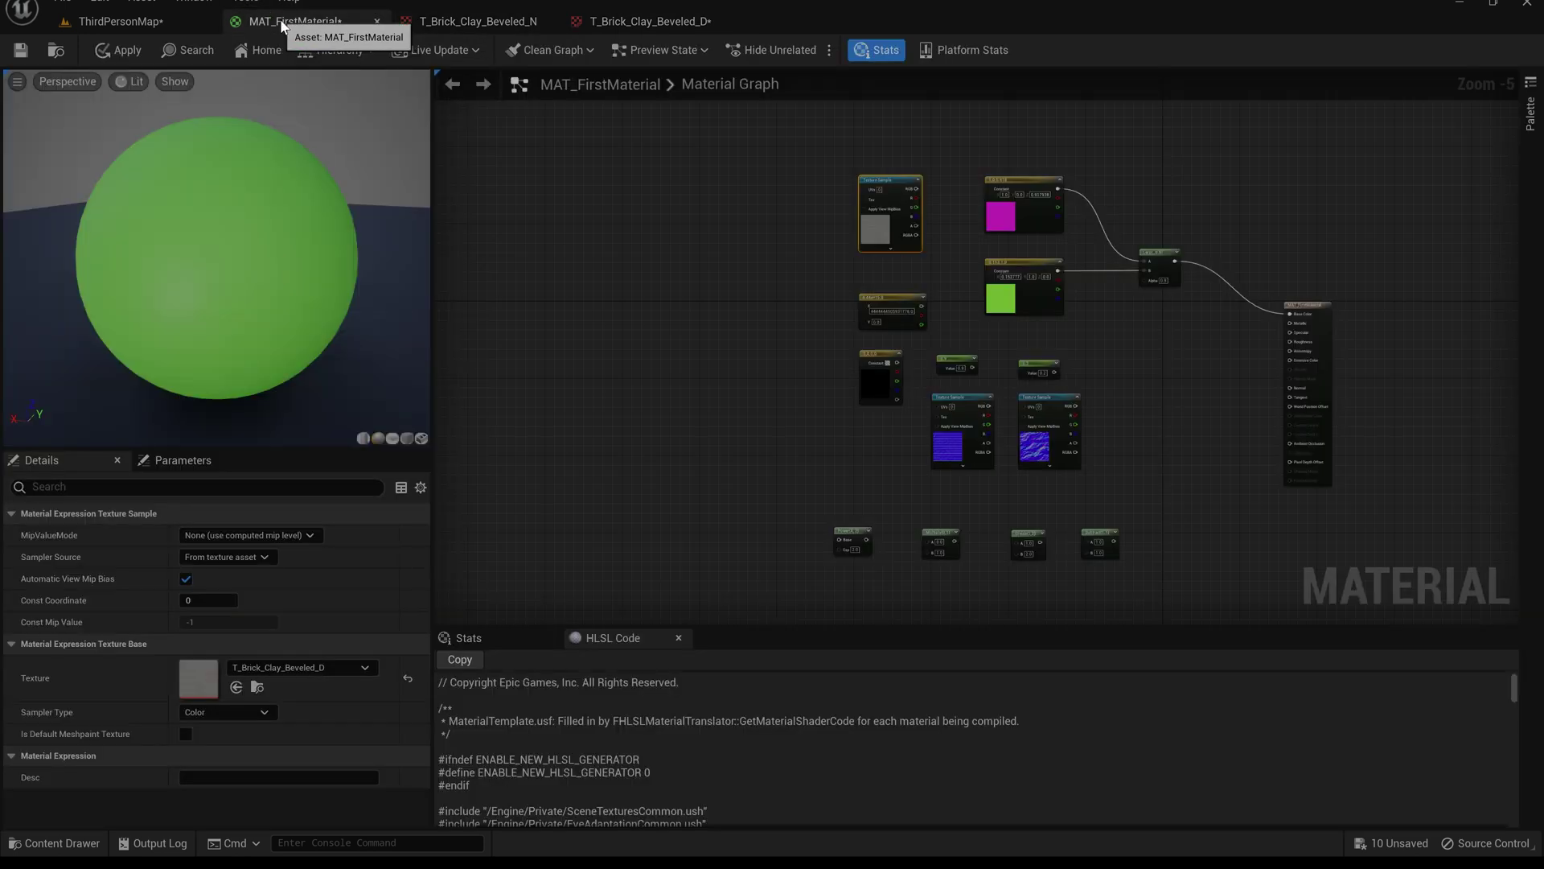
{"action": "right_click_drag", "start_coordinate": [951, 283], "coordinate": [837, 289]}
{"action": "scroll", "coordinate": [848, 299], "scroll_direction": "up", "scroll_amount": 4}
{"action": "left_click_drag", "start_coordinate": [772, 217], "coordinate": [1281, 389]}
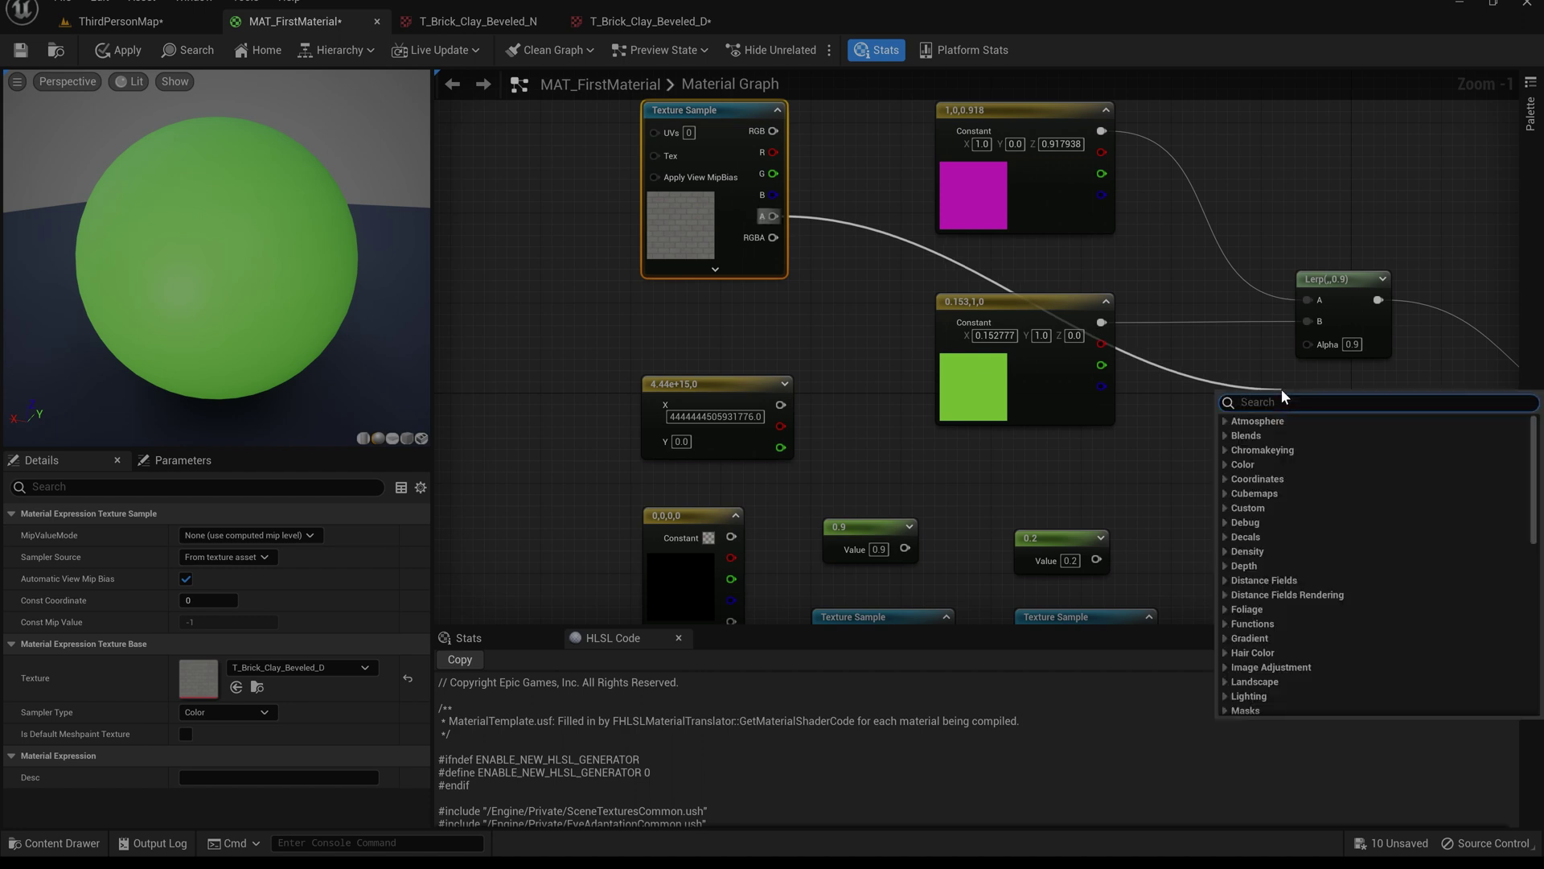
{"action": "left_click", "coordinate": [477, 22]}
{"action": "left_click", "coordinate": [600, 23]}
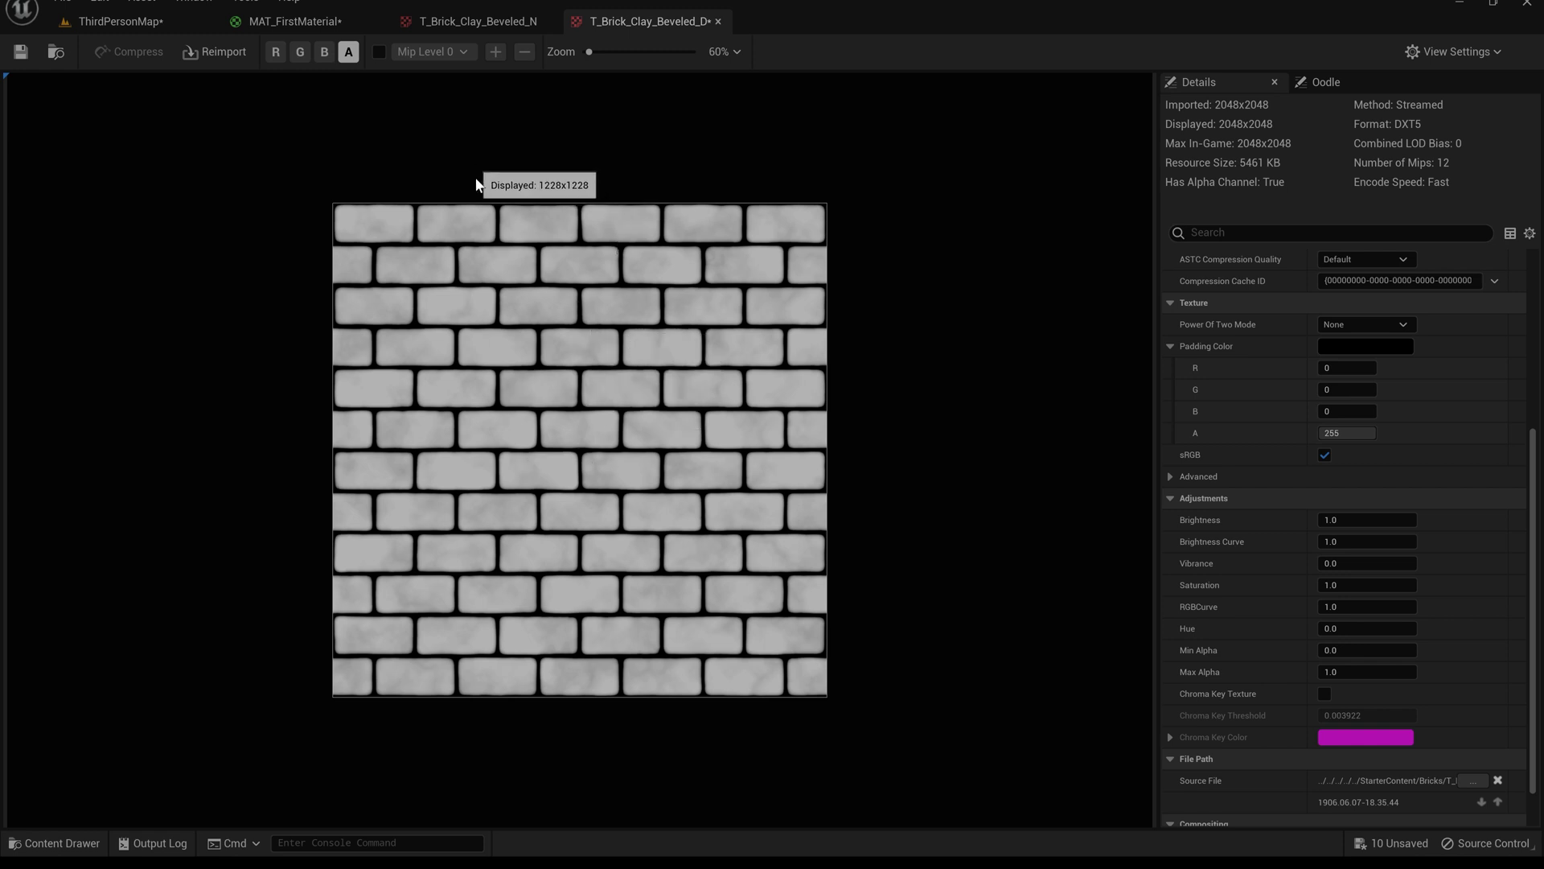
{"action": "left_click", "coordinate": [332, 27]}
{"action": "left_click_drag", "start_coordinate": [773, 174], "coordinate": [934, 239]}
{"action": "left_click", "coordinate": [601, 24]}
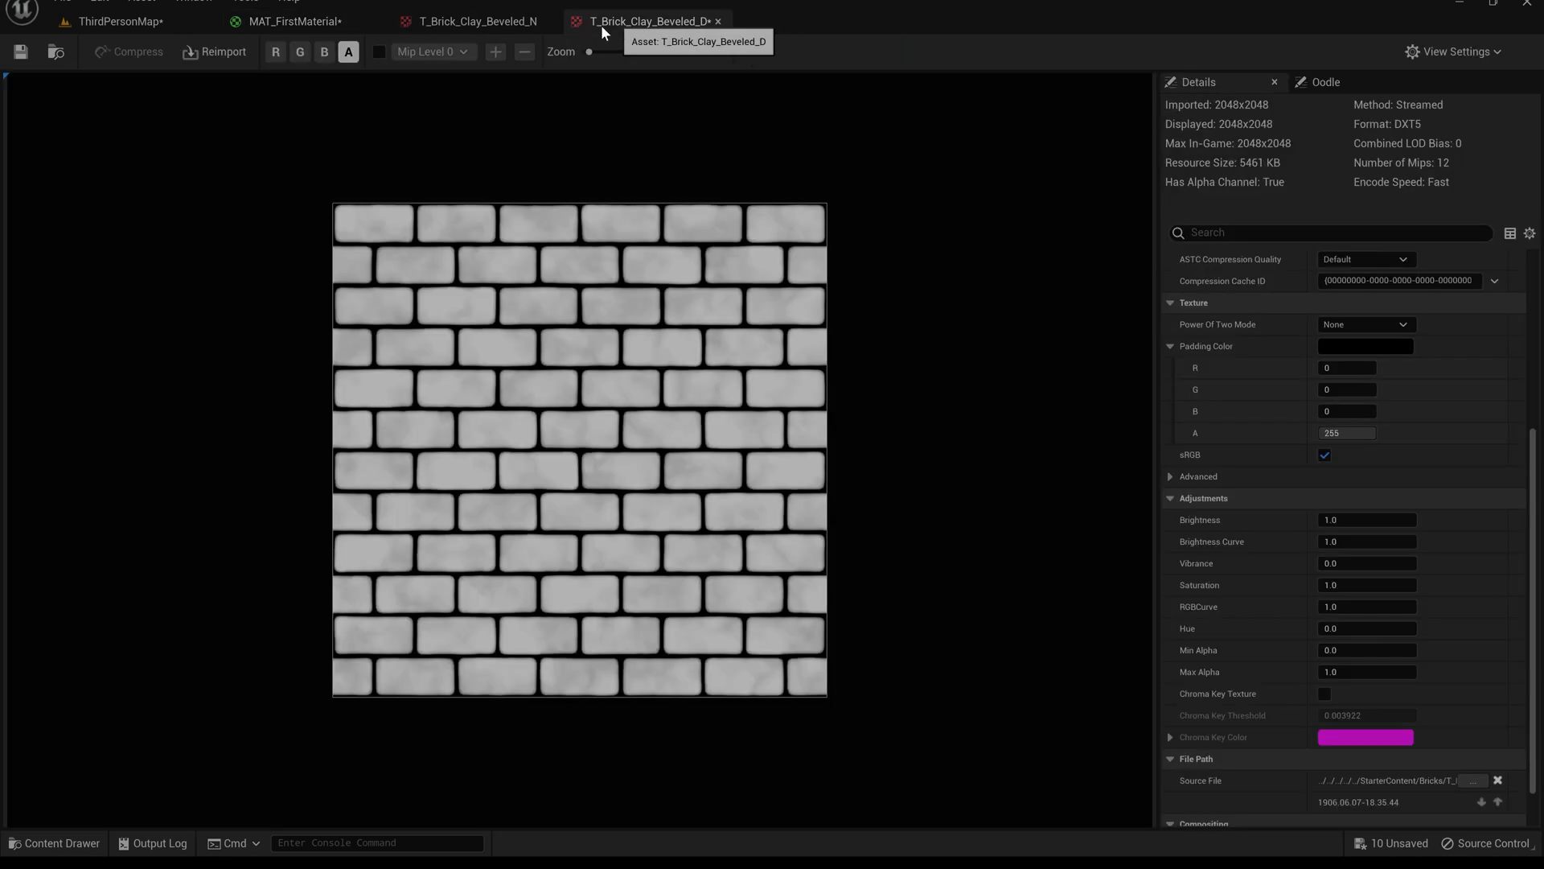
View the brick texture's red channel alone and green channel alone, and finish with blue and alpha shown together.
{"action": "left_click", "coordinate": [326, 53]}
{"action": "left_click", "coordinate": [274, 52]}
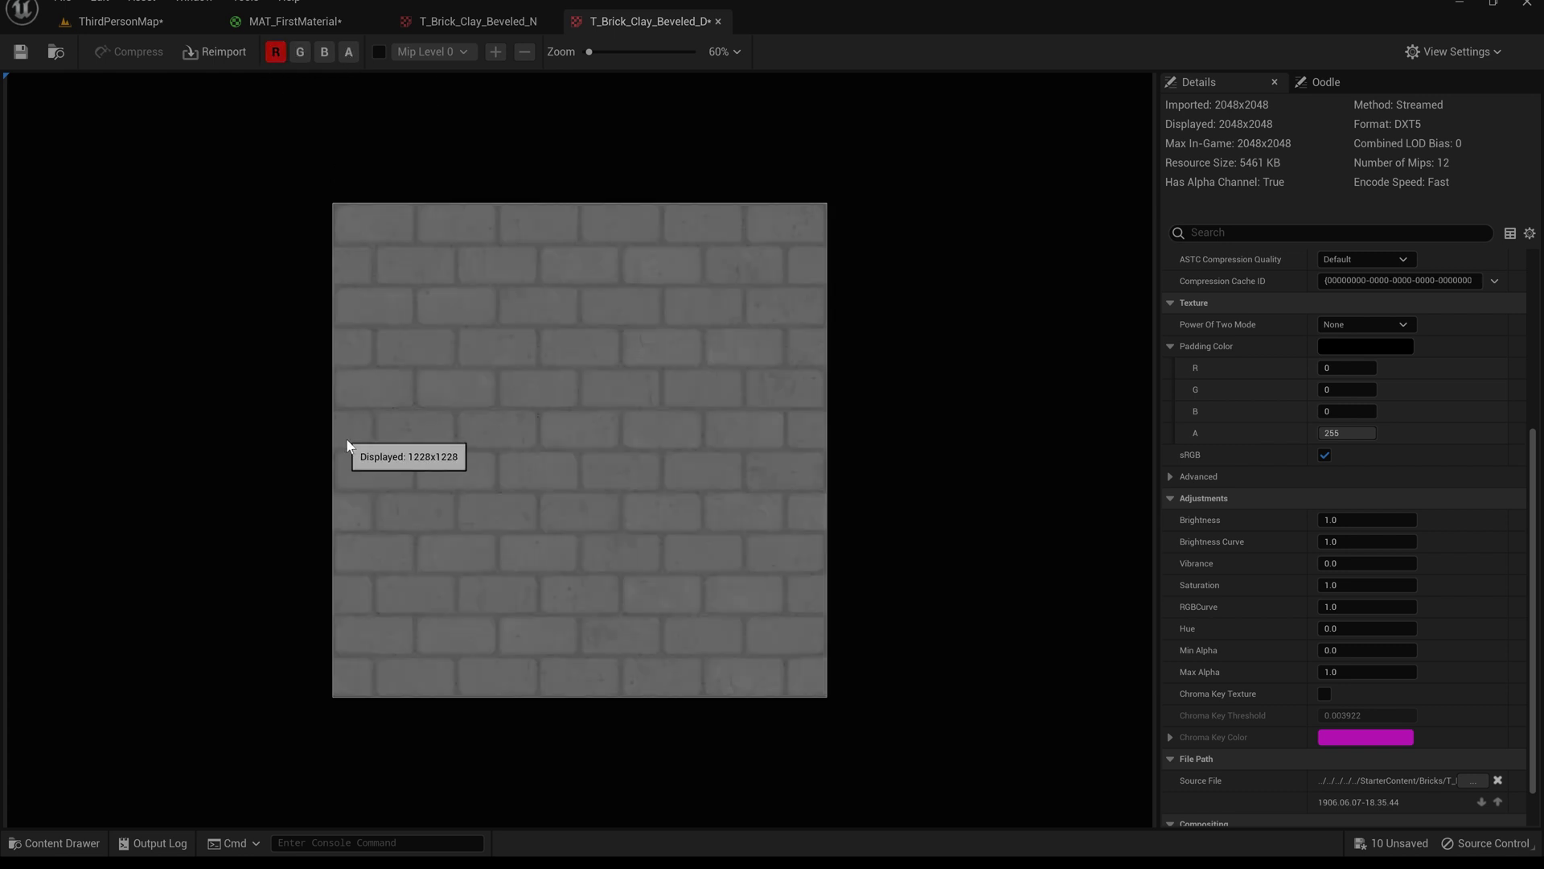
{"action": "left_click", "coordinate": [276, 53]}
{"action": "left_click", "coordinate": [301, 53]}
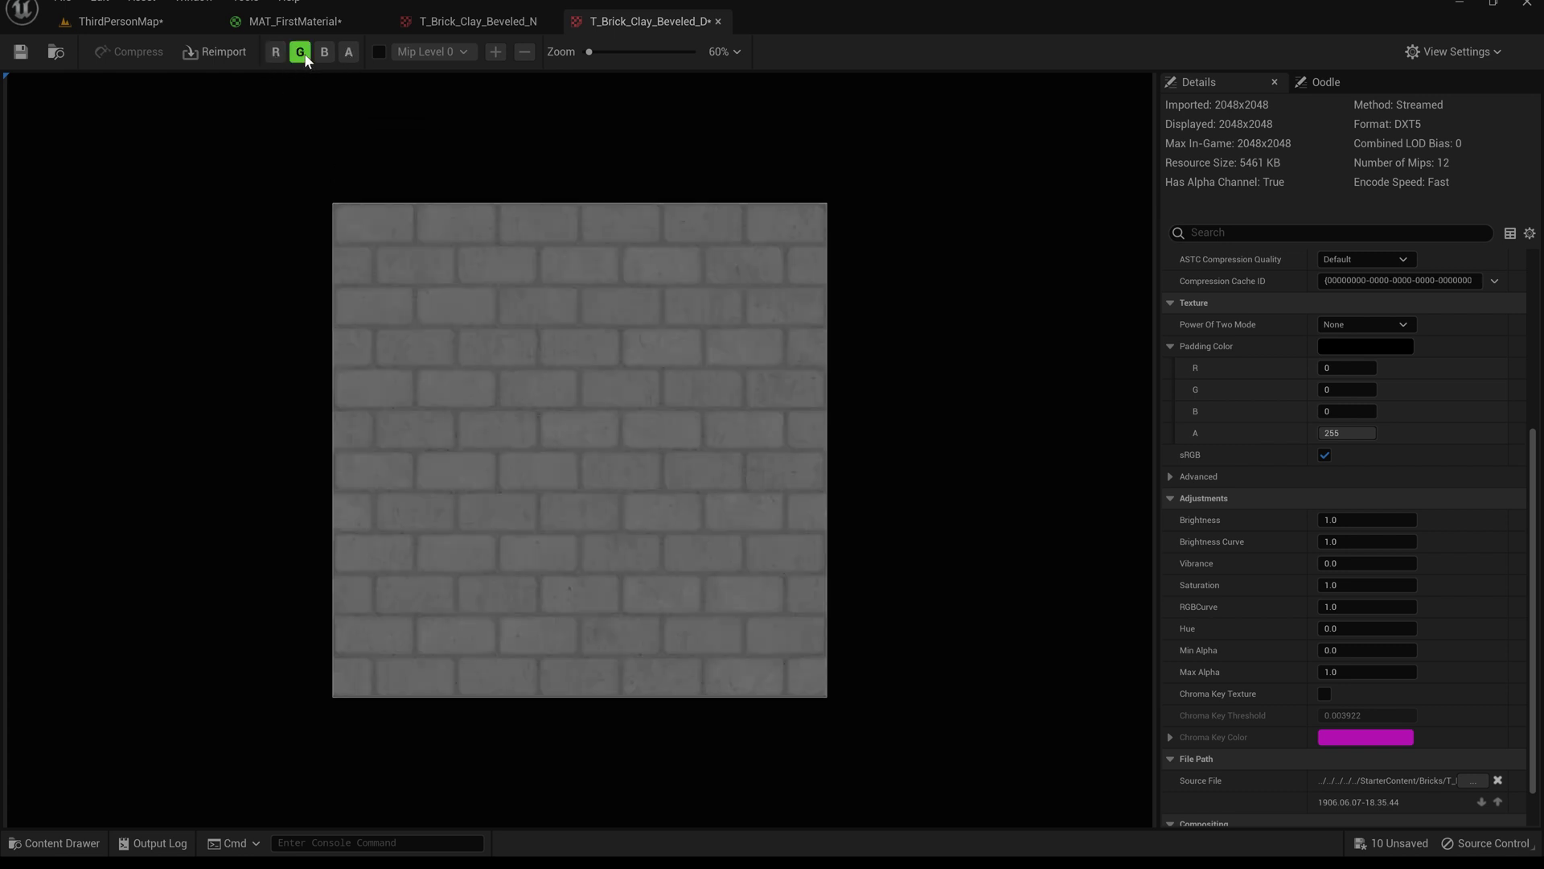
{"action": "left_click", "coordinate": [305, 58]}
{"action": "left_click", "coordinate": [326, 57]}
{"action": "left_click", "coordinate": [344, 56]}
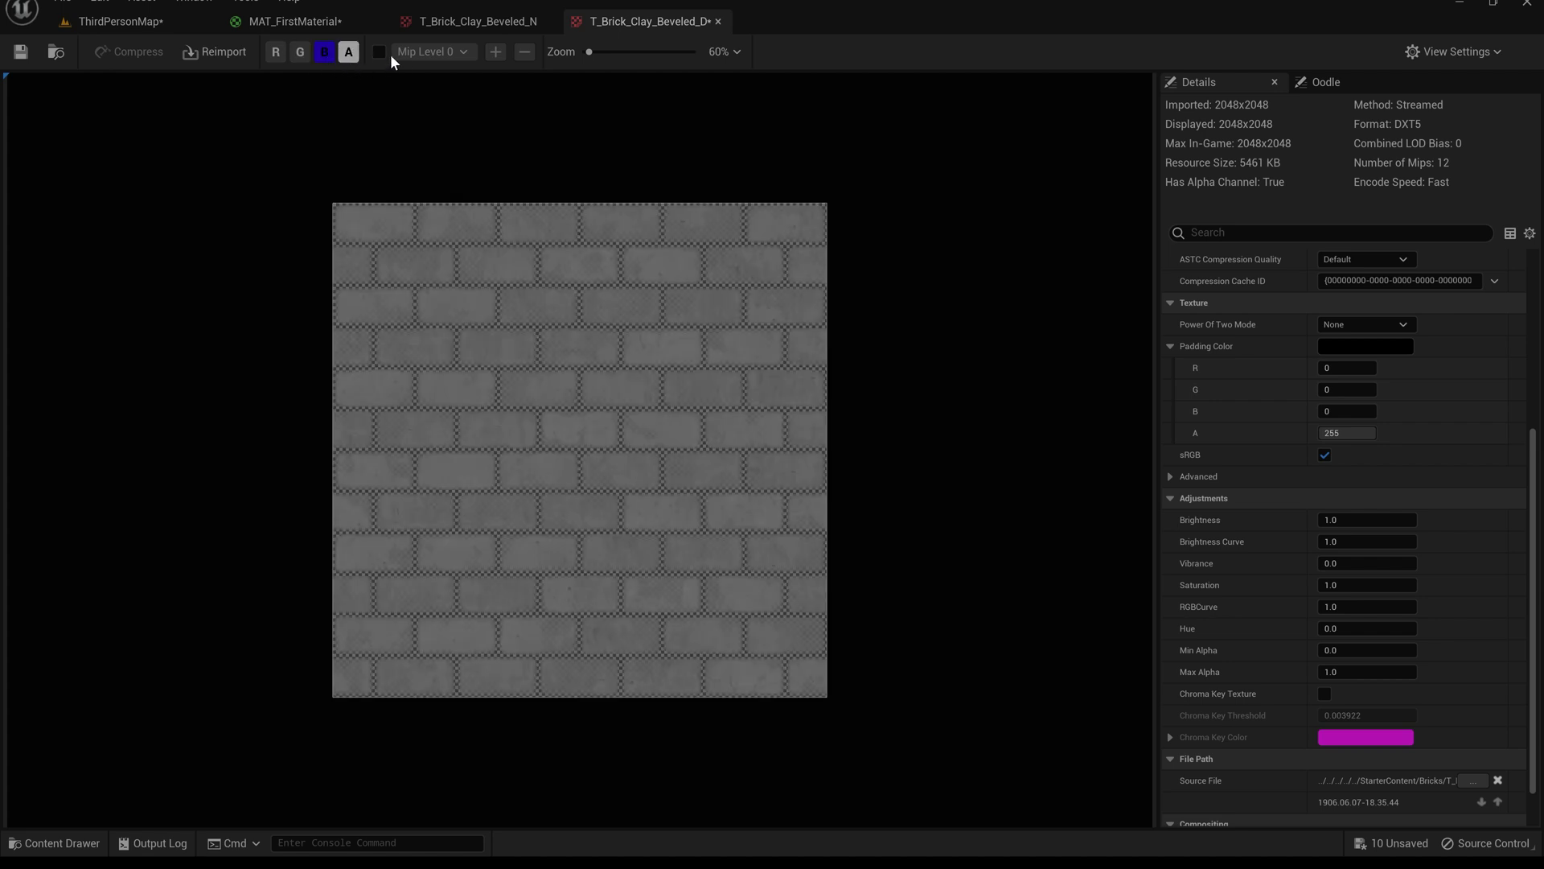
Enable mip level preview for the brick texture and compare Mip Level 2 with Mip Level 0 up close.
{"action": "left_click", "coordinate": [381, 53]}
{"action": "left_click", "coordinate": [431, 53]}
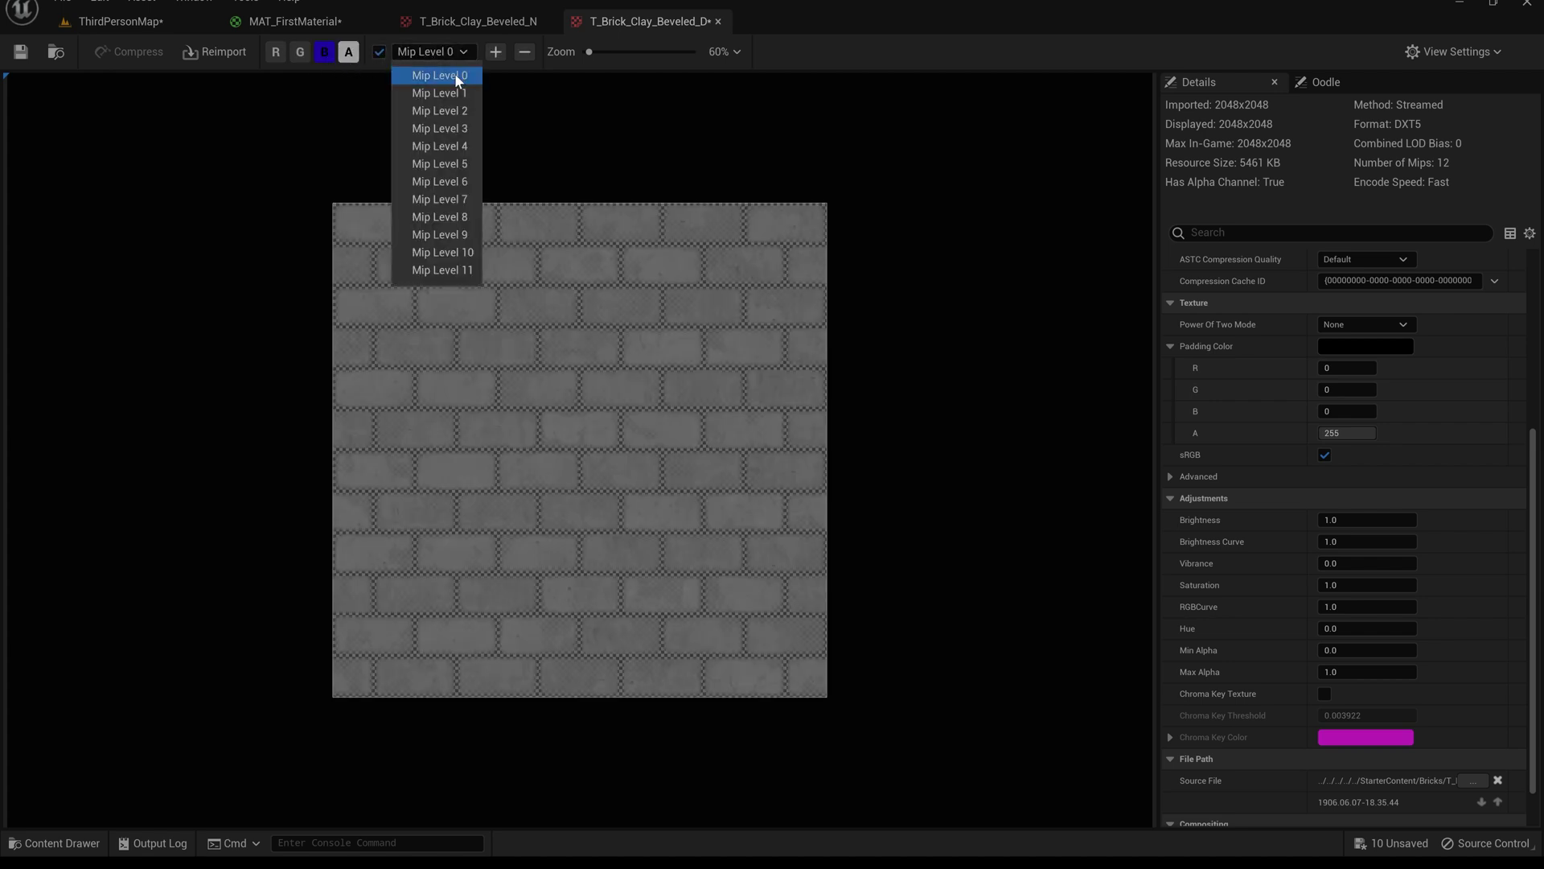
{"action": "left_click", "coordinate": [444, 111]}
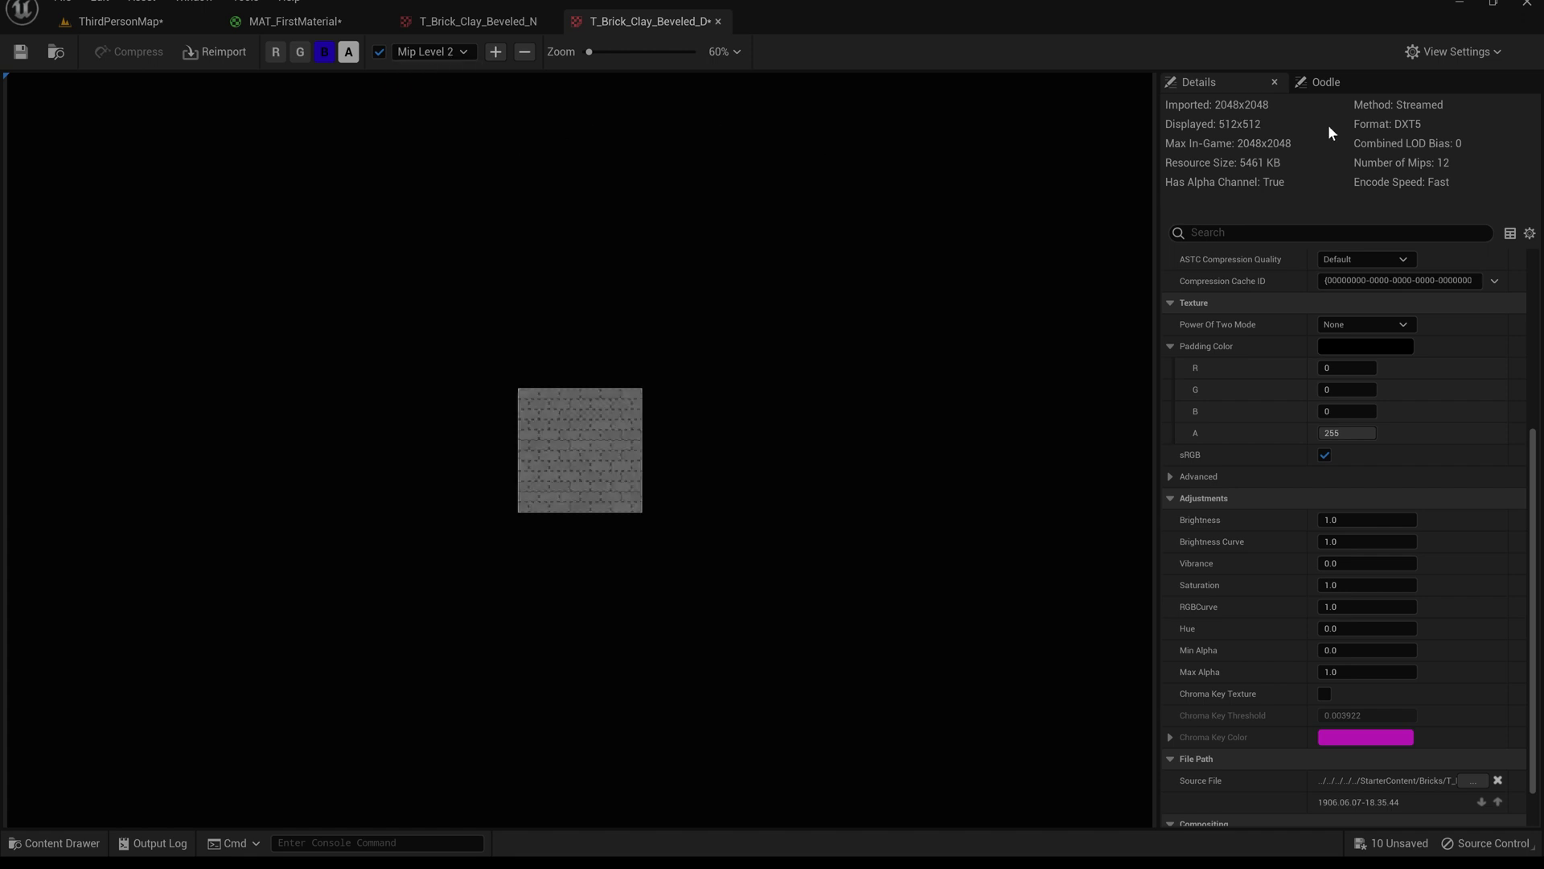
{"action": "scroll", "coordinate": [1432, 267], "scroll_direction": "up", "scroll_amount": 6}
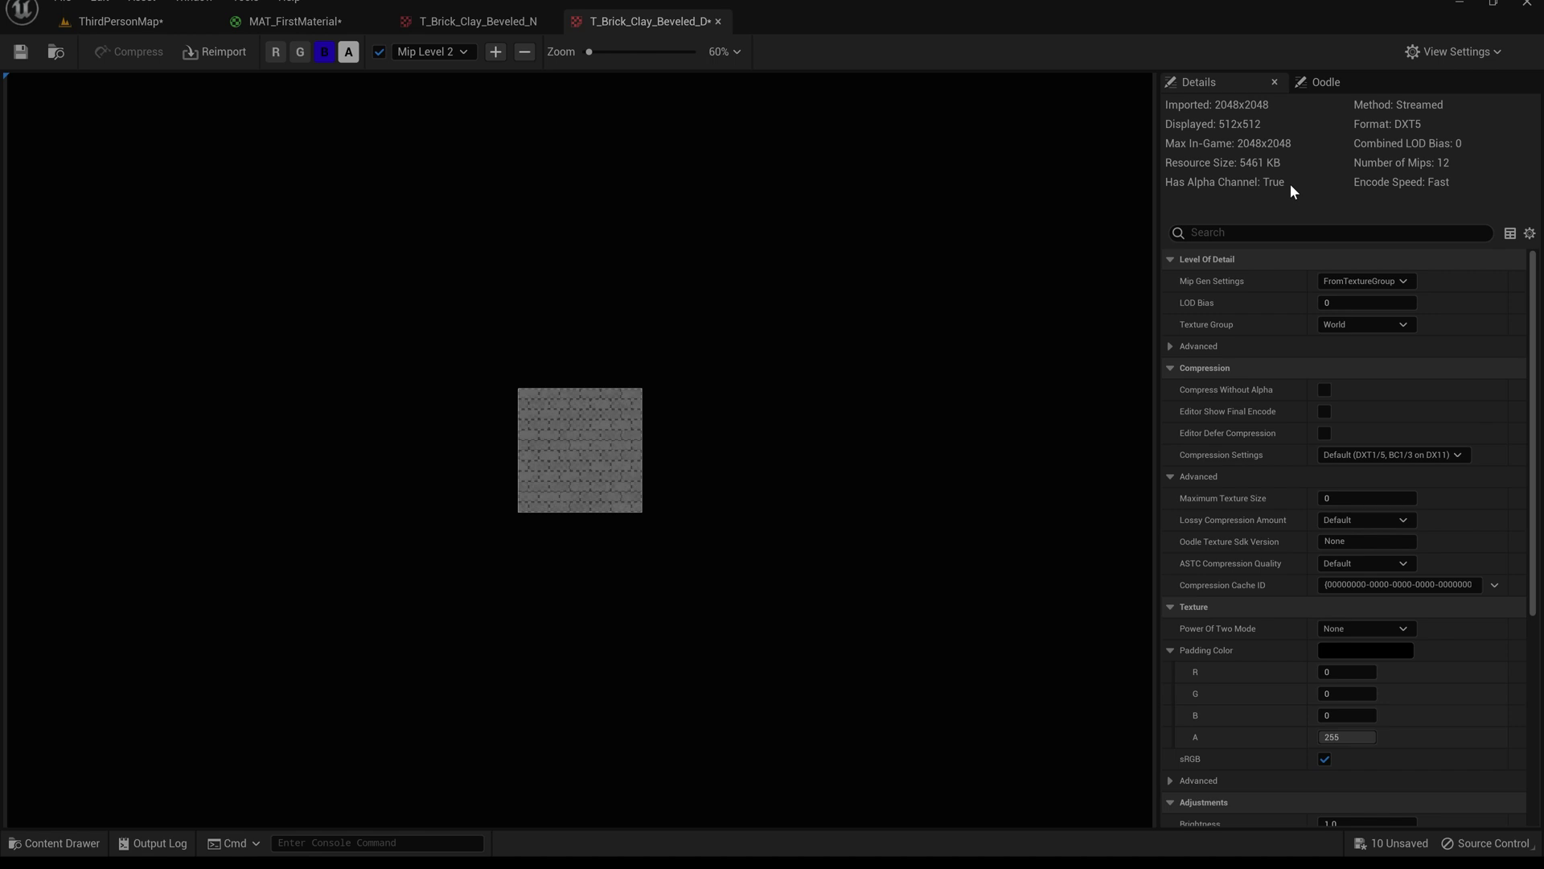
{"action": "scroll", "coordinate": [523, 467], "scroll_direction": "up", "scroll_amount": 8}
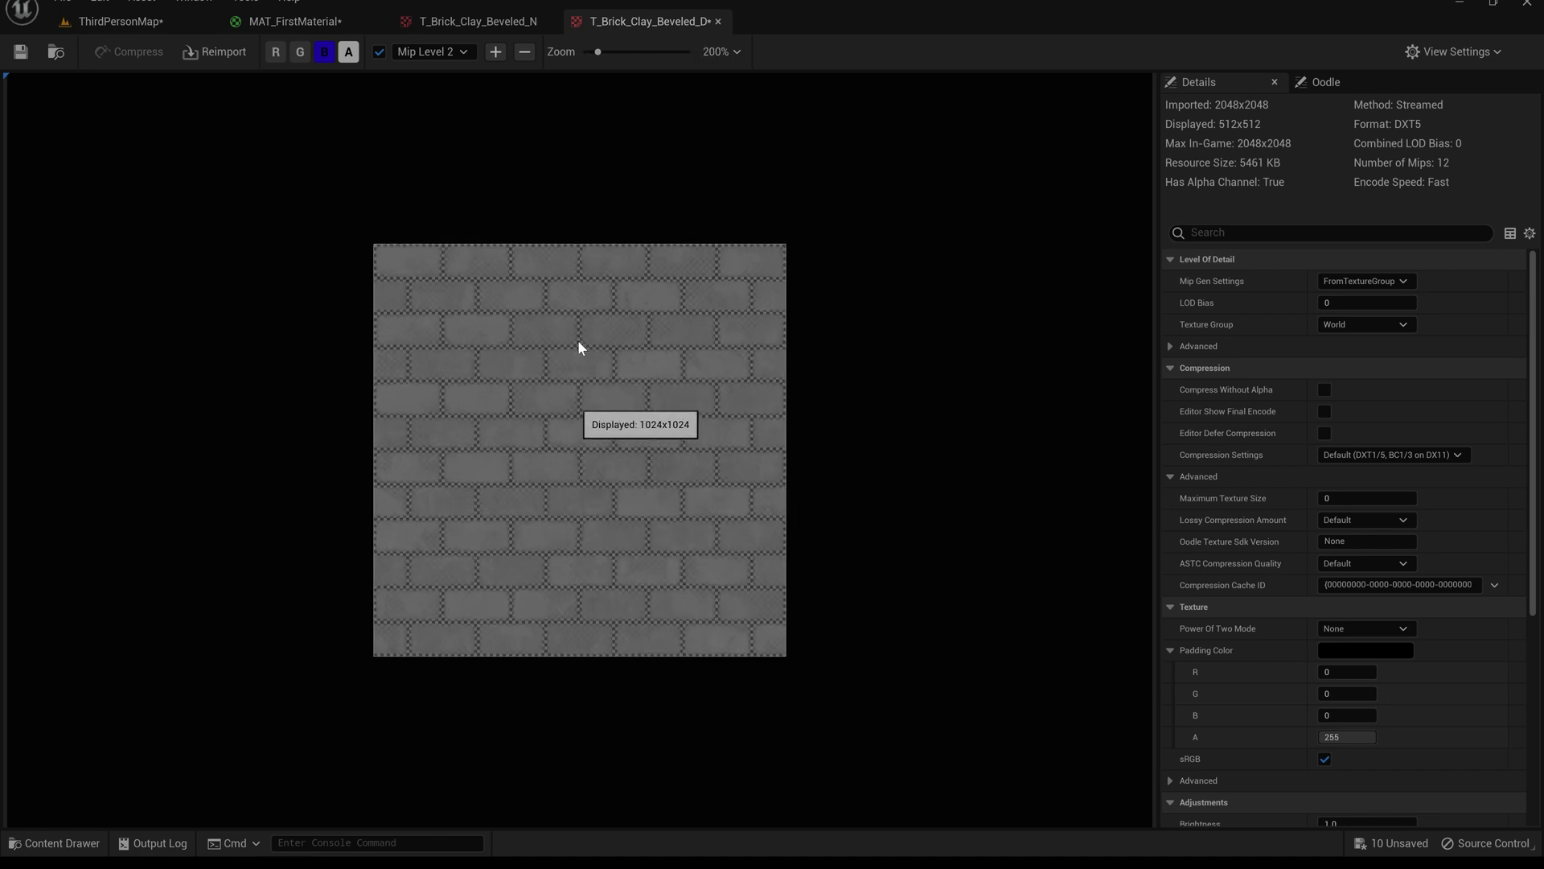
{"action": "left_click", "coordinate": [463, 50]}
{"action": "left_click", "coordinate": [440, 76]}
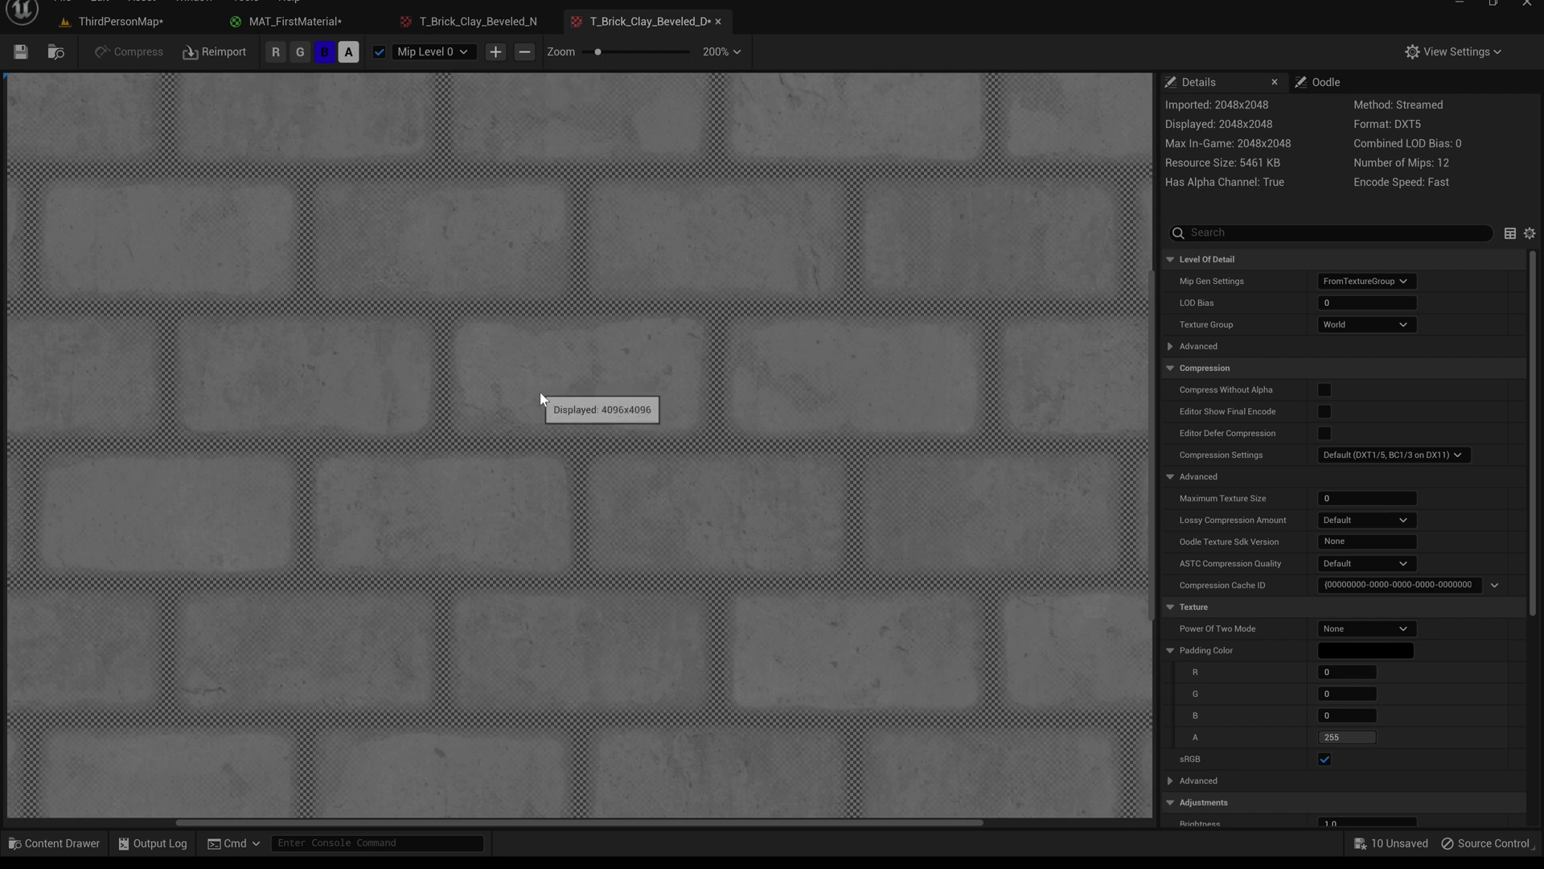
{"action": "scroll", "coordinate": [541, 392], "scroll_direction": "down", "scroll_amount": 10}
{"action": "scroll", "coordinate": [543, 394], "scroll_direction": "up", "scroll_amount": 5}
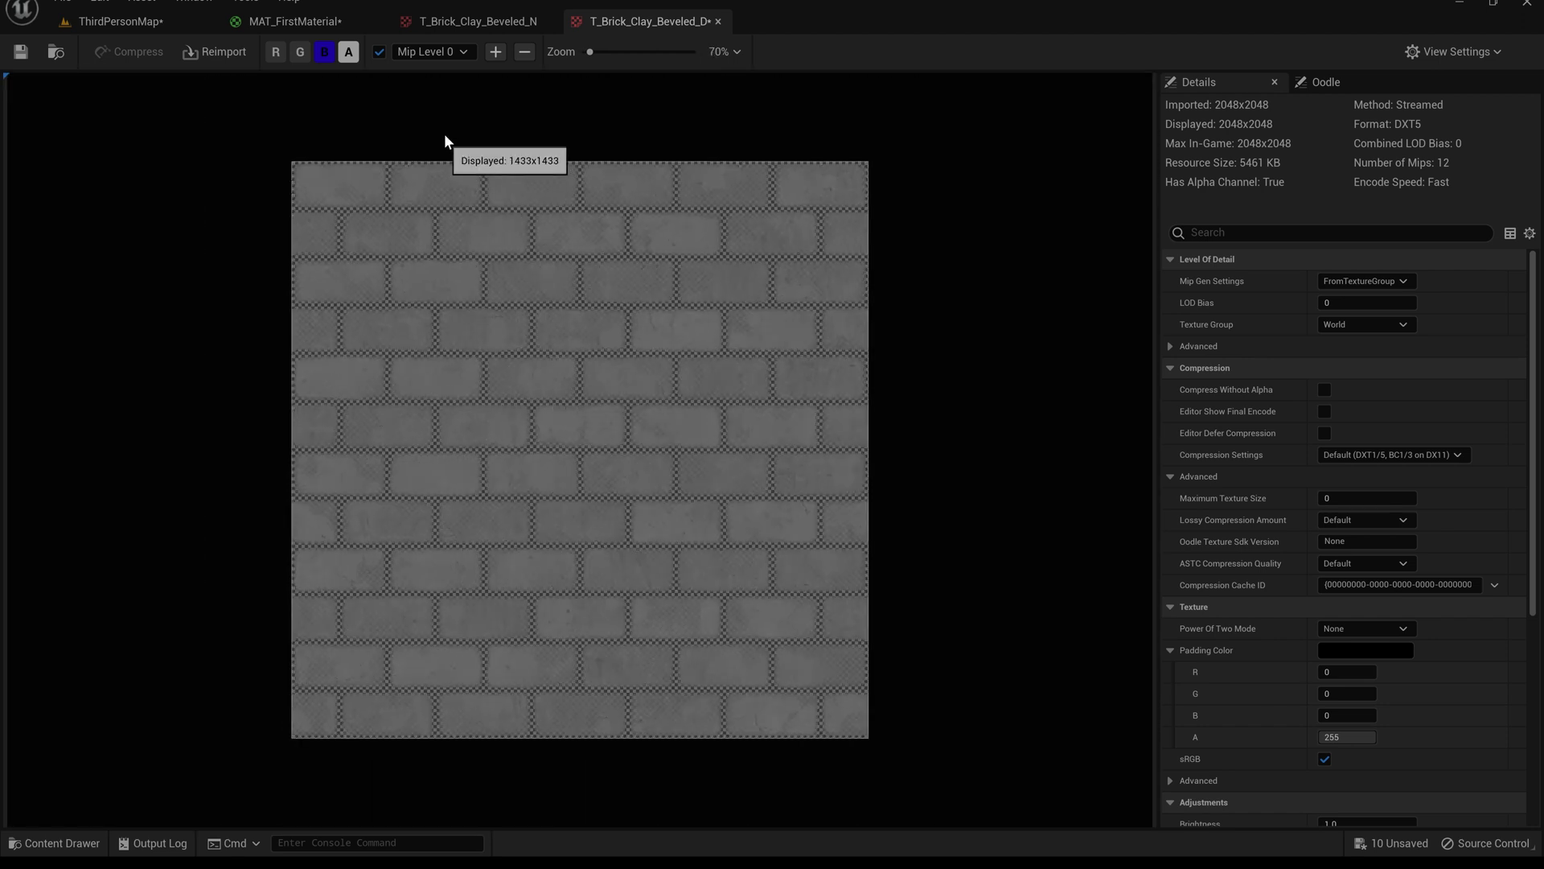
Preview the brick texture at its smallest mip, Mip Level 11.
{"action": "left_click", "coordinate": [449, 50]}
{"action": "left_click", "coordinate": [440, 270]}
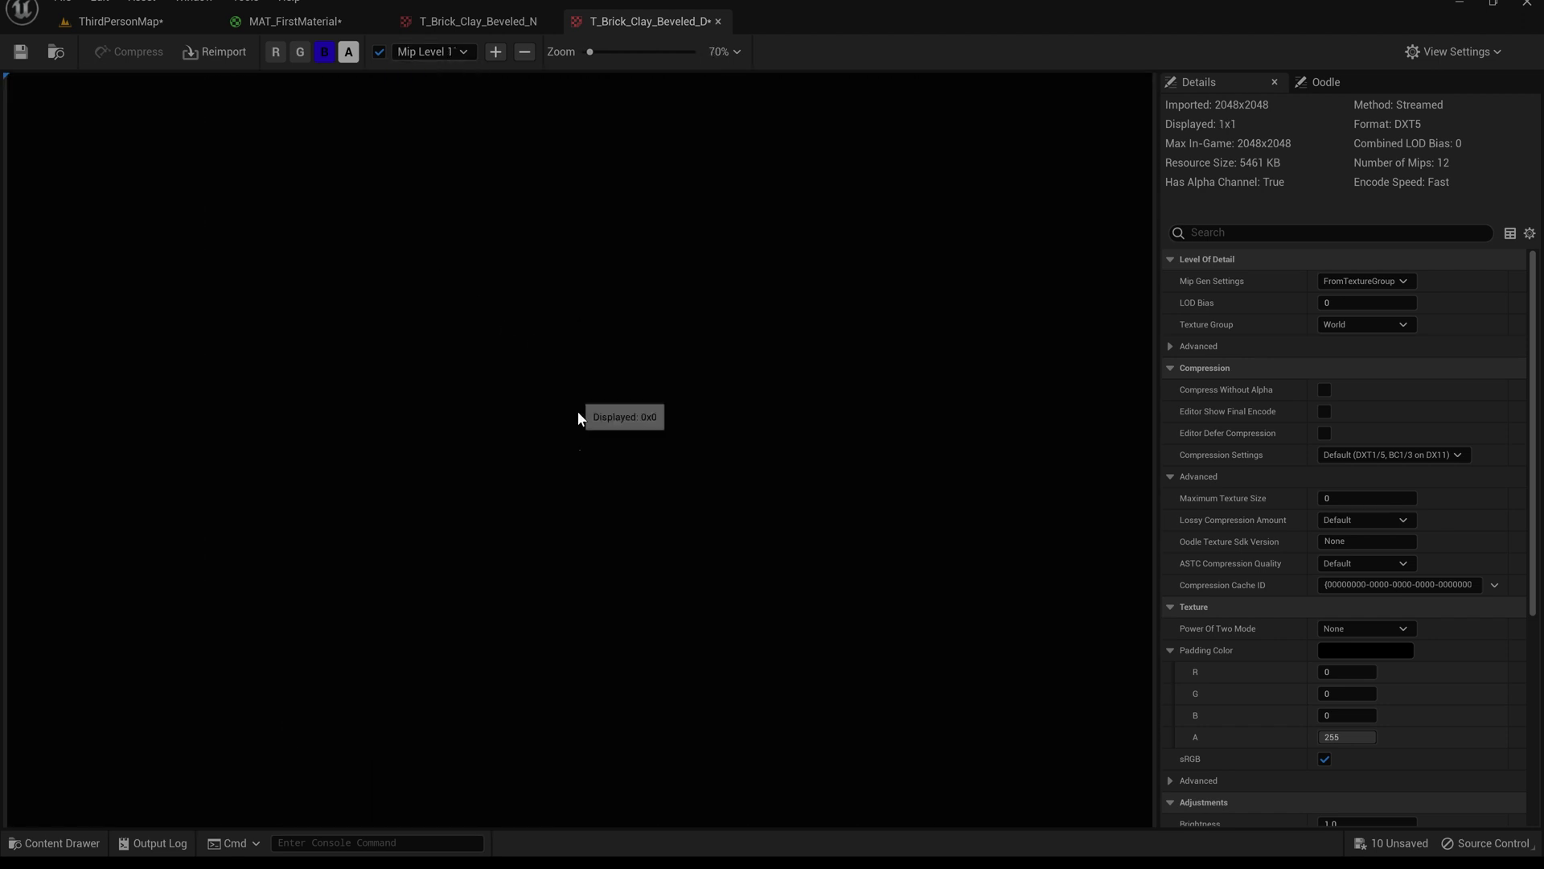
{"action": "left_click", "coordinate": [462, 50]}
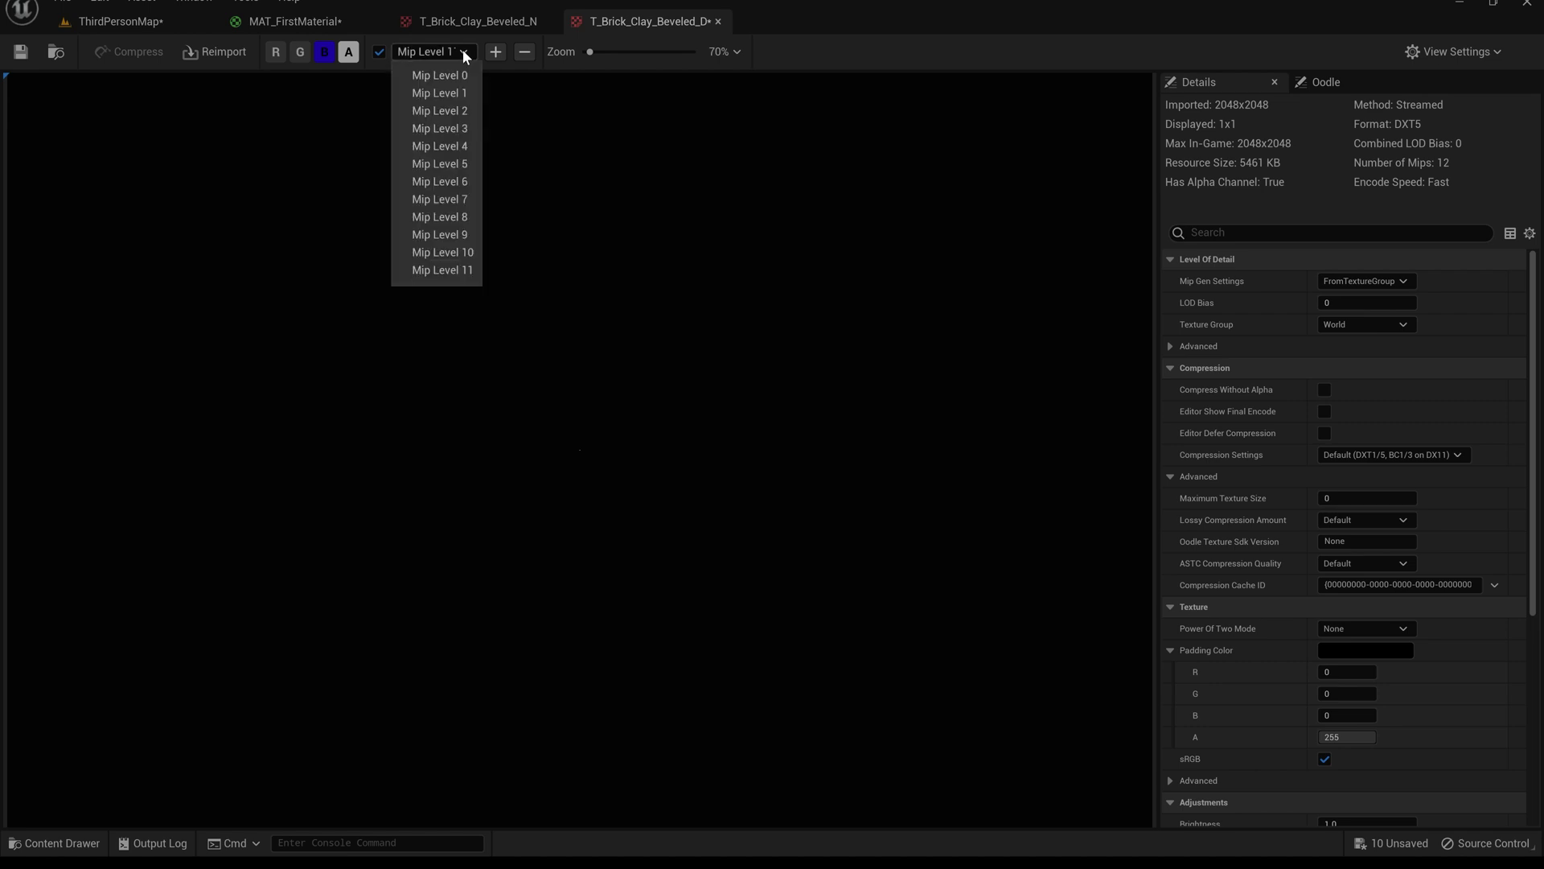
{"action": "left_click", "coordinate": [462, 267]}
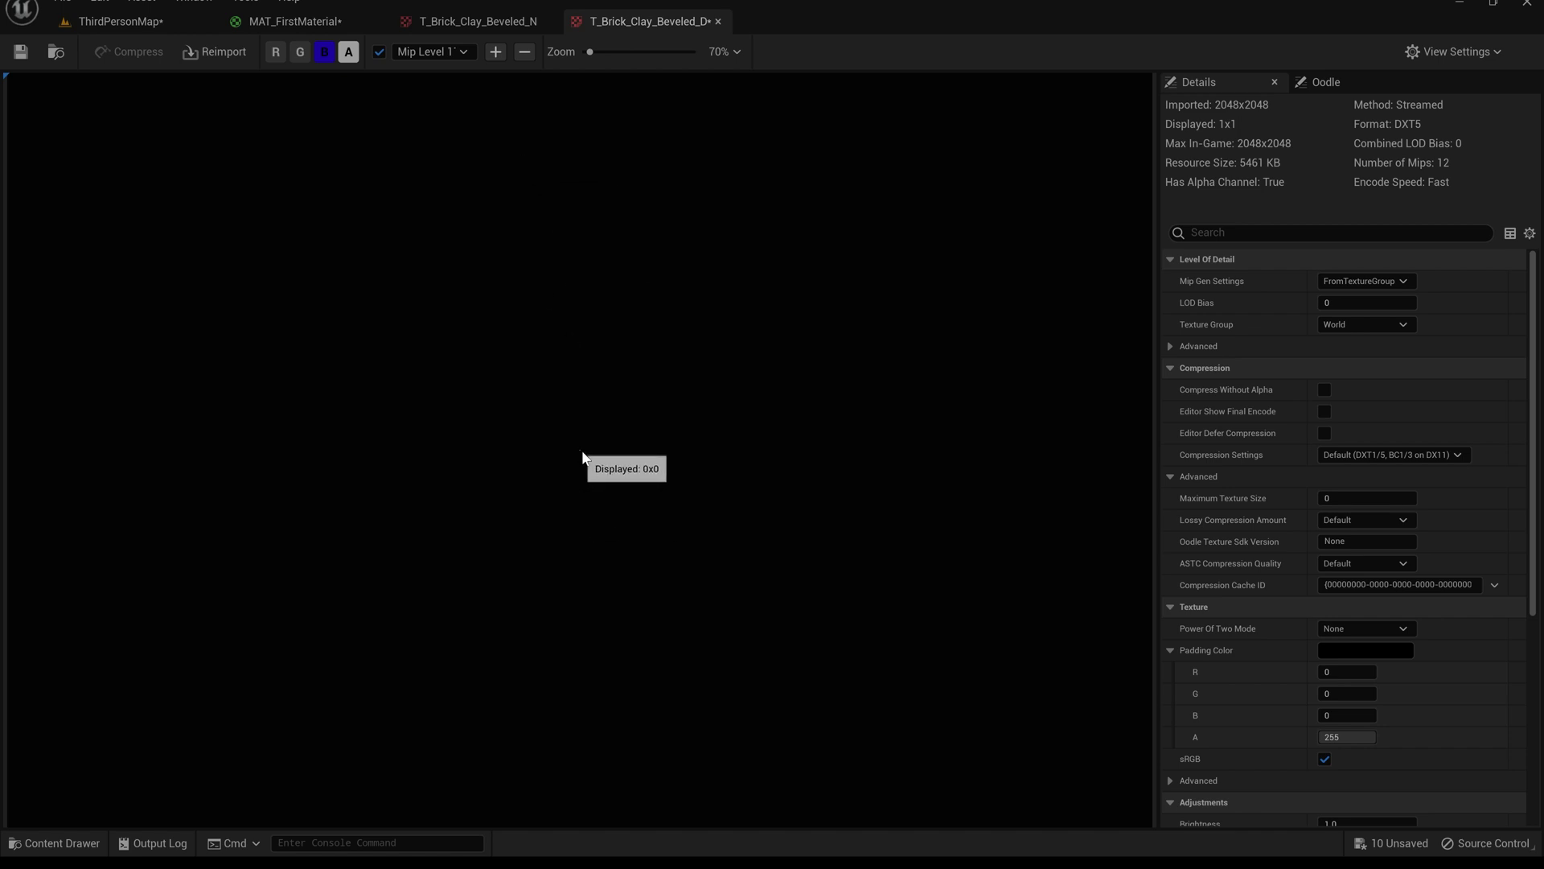
Step the mip preview through levels 9, 6, 4 and 2, and return it to Mip Level 0.
{"action": "left_click", "coordinate": [435, 52]}
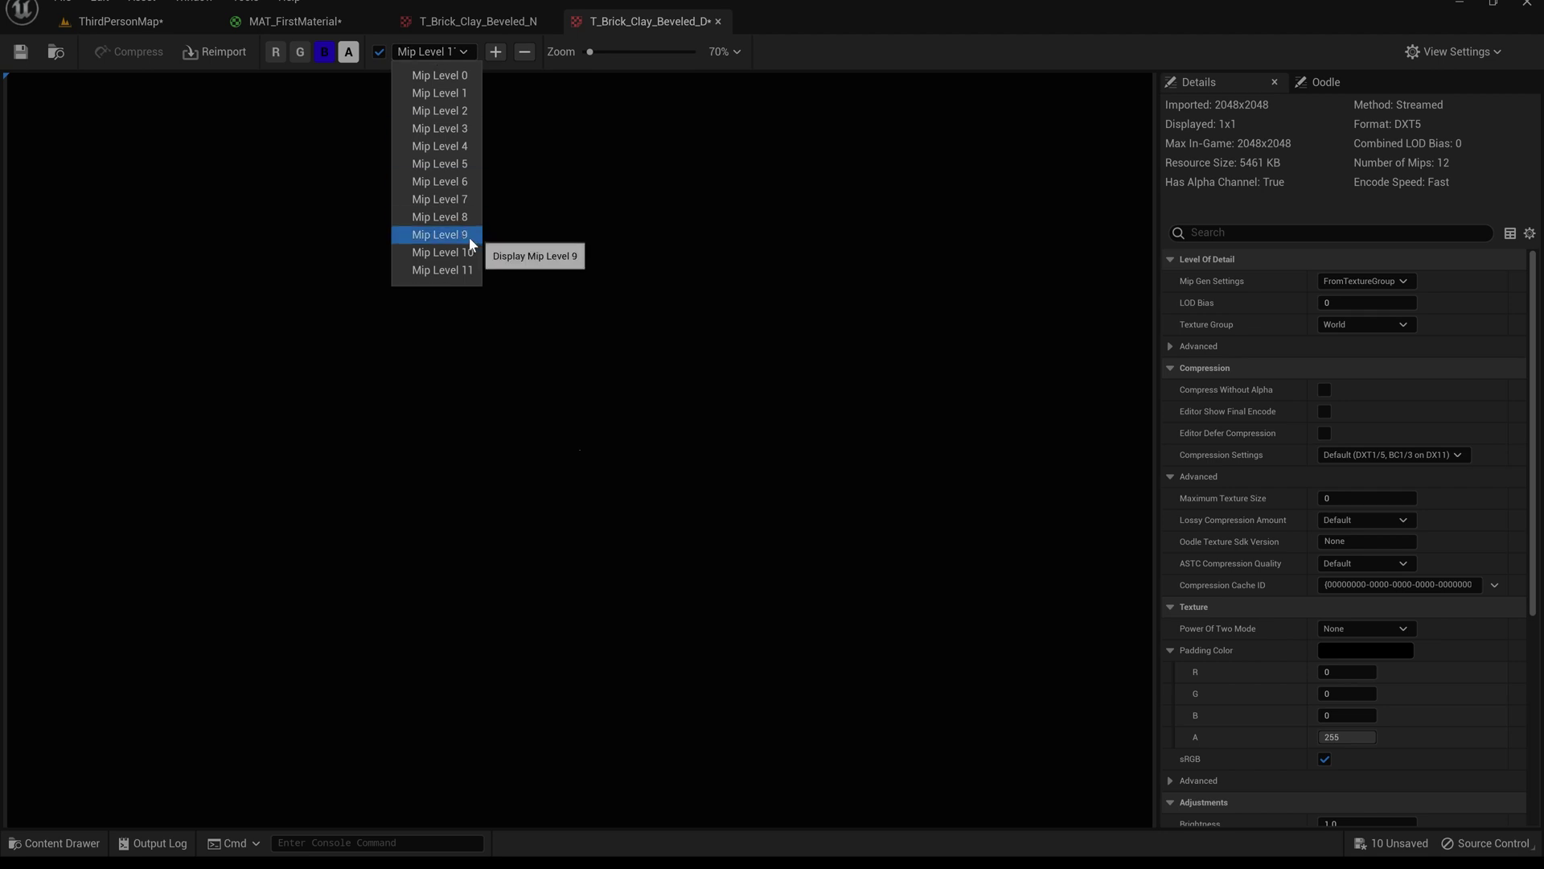
{"action": "left_click", "coordinate": [469, 237]}
{"action": "left_click", "coordinate": [440, 54]}
{"action": "left_click", "coordinate": [452, 182]}
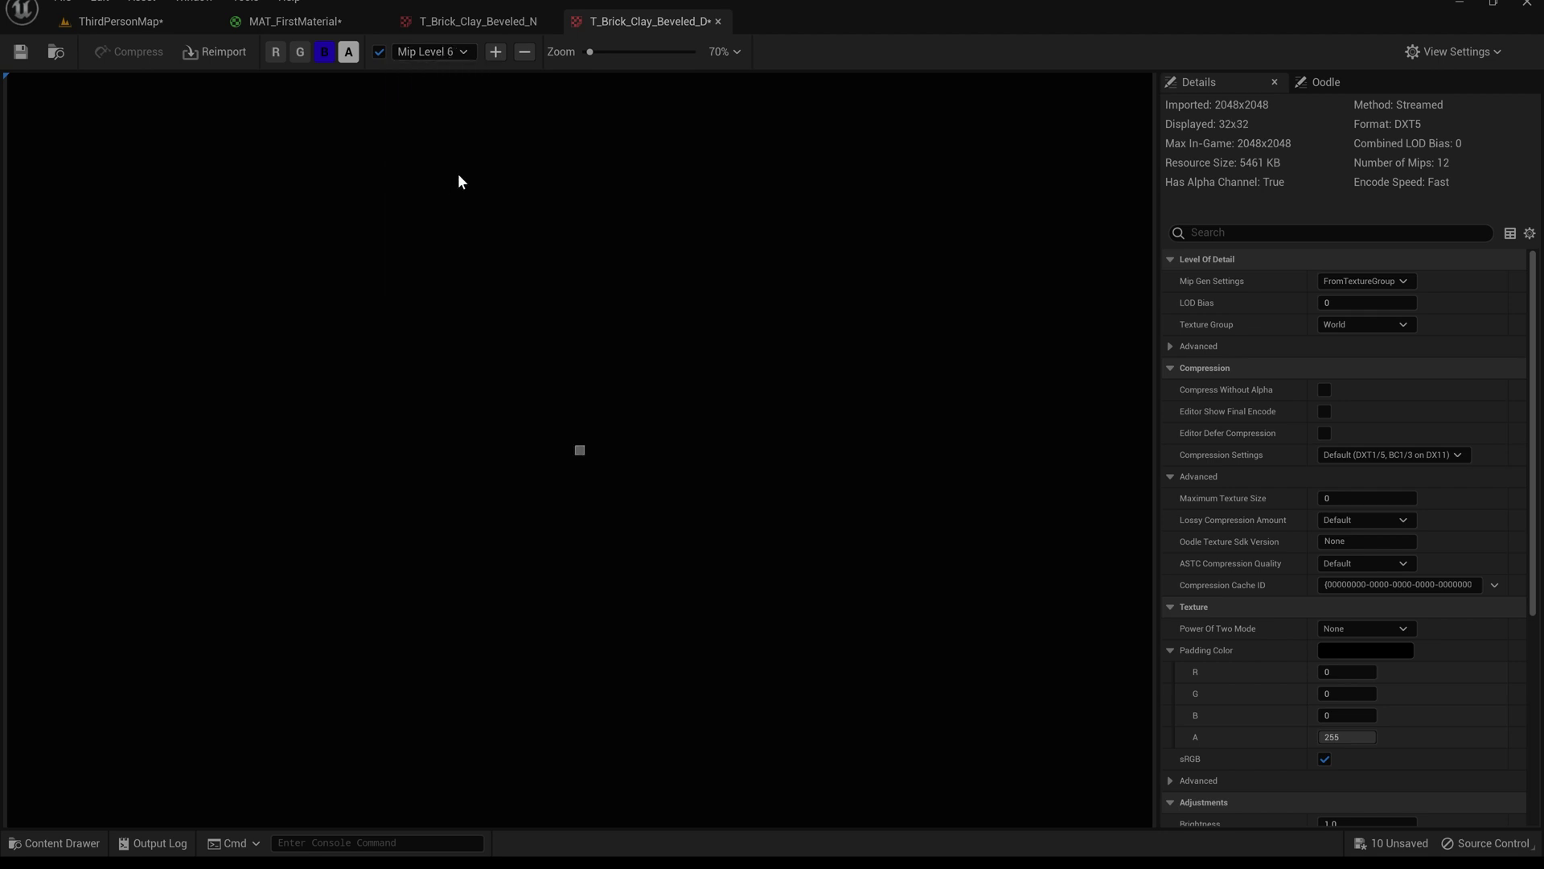
{"action": "left_click", "coordinate": [444, 56]}
{"action": "left_click", "coordinate": [450, 148]}
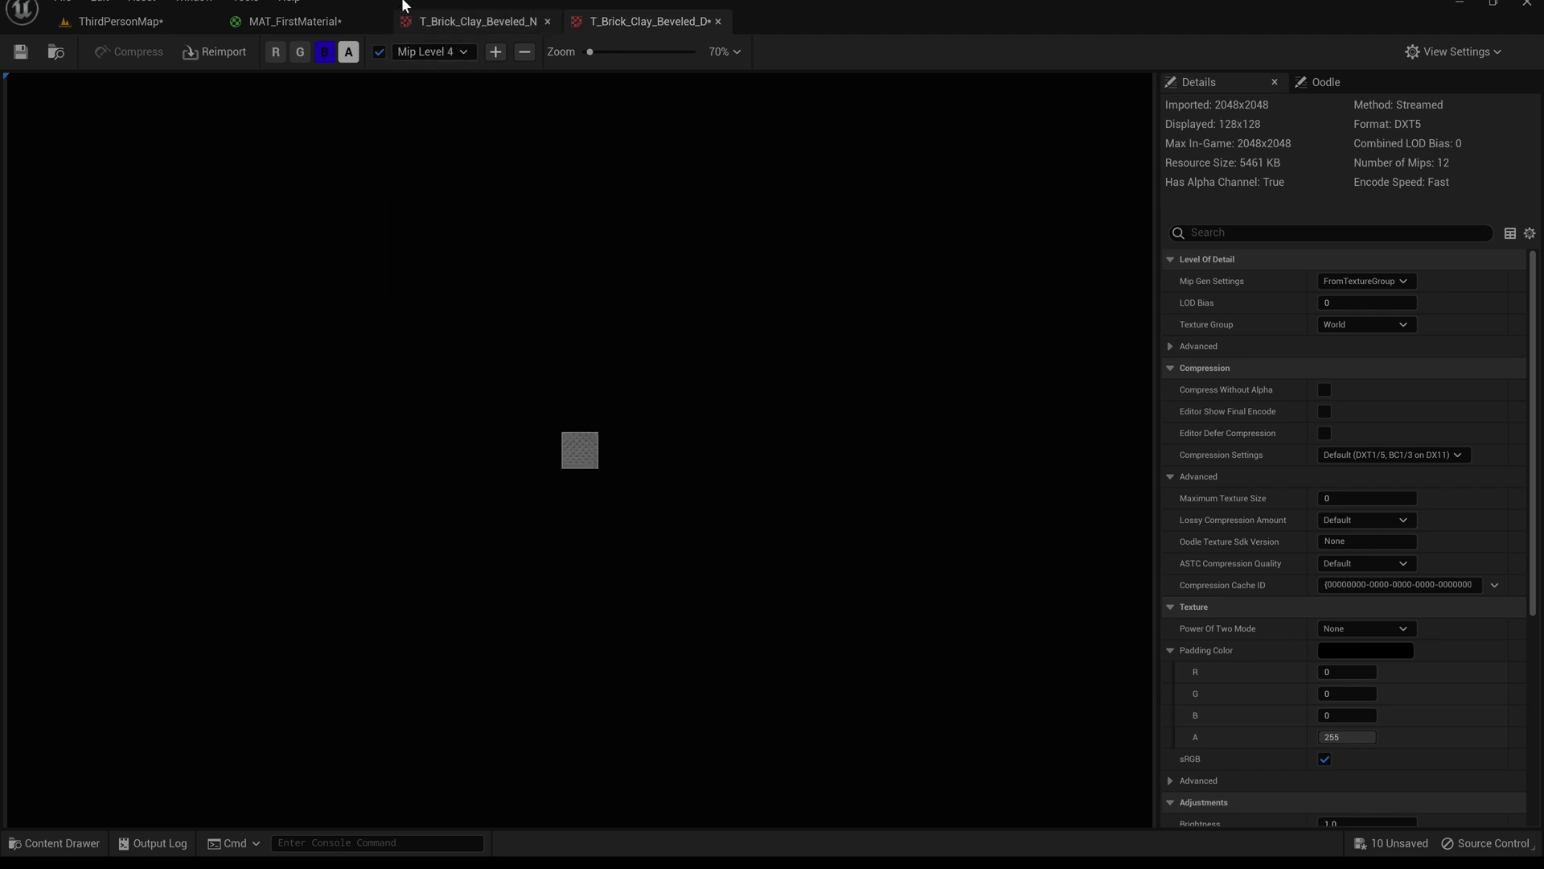
{"action": "left_click", "coordinate": [446, 56]}
{"action": "left_click", "coordinate": [460, 117]}
{"action": "left_click", "coordinate": [455, 53]}
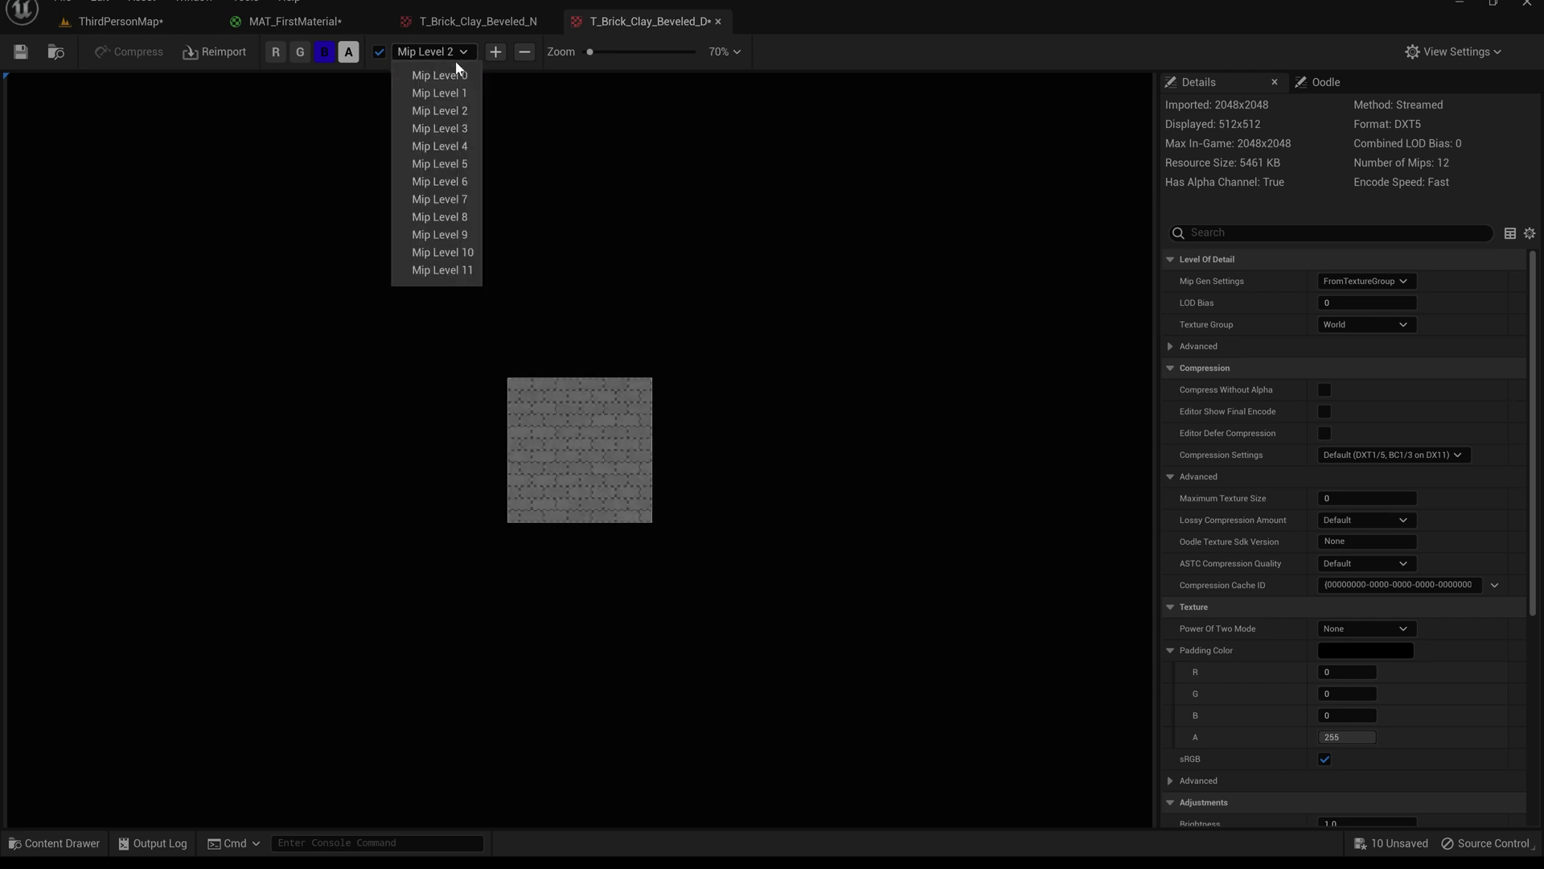
{"action": "left_click", "coordinate": [456, 76]}
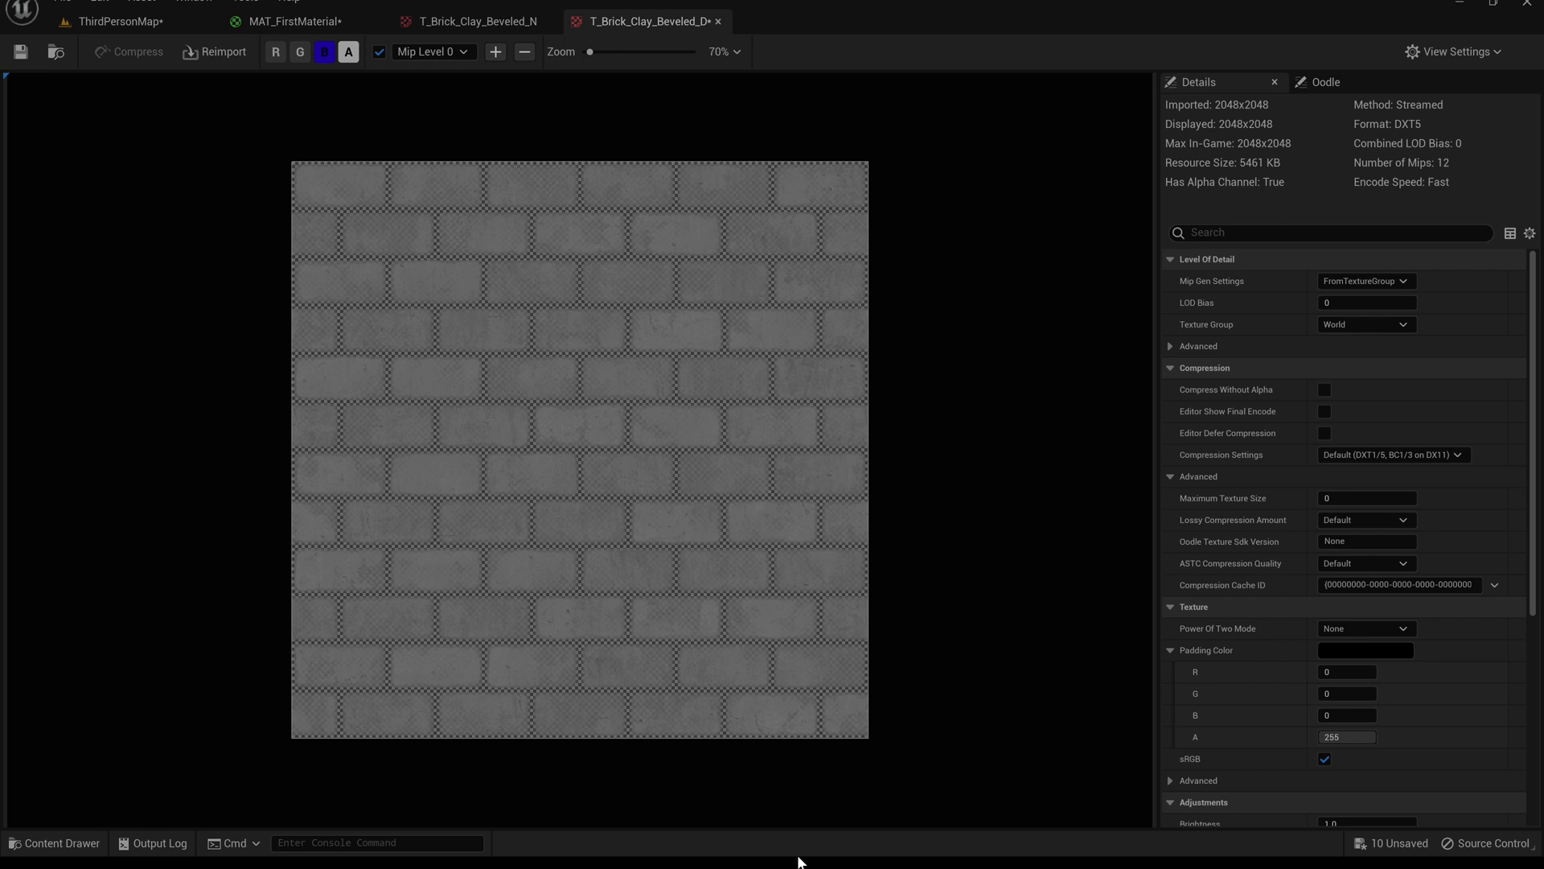
Look at the T_Brick_Clay_Beveled_N texture and the ThirdPersonMap level, and return to the MAT_FirstMaterial graph.
{"action": "left_click", "coordinate": [467, 23]}
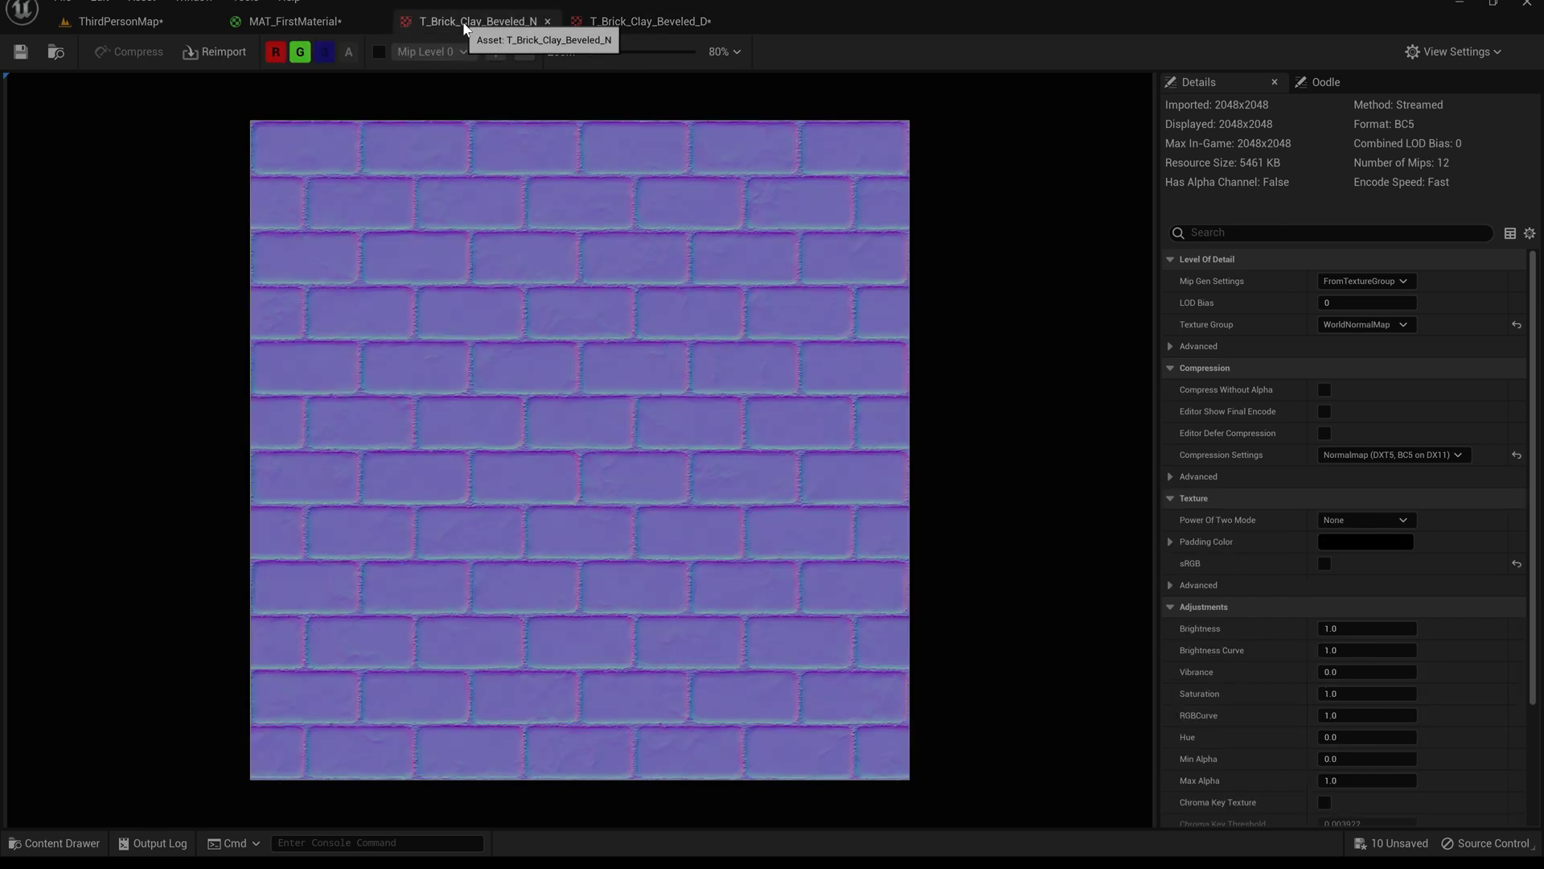
{"action": "left_click", "coordinate": [313, 23]}
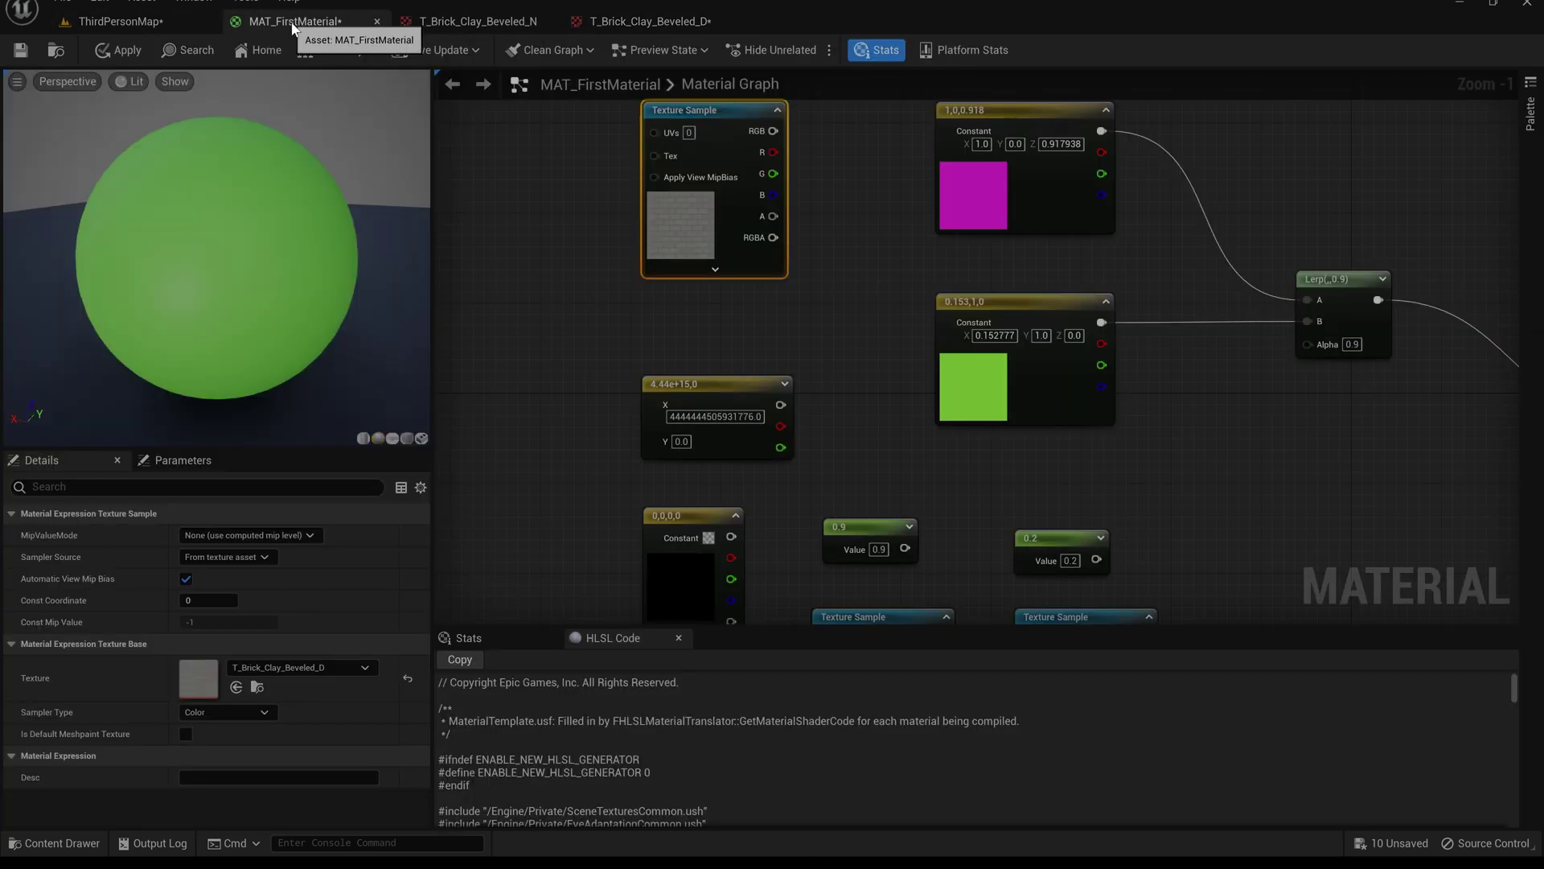
{"action": "left_click", "coordinate": [176, 22]}
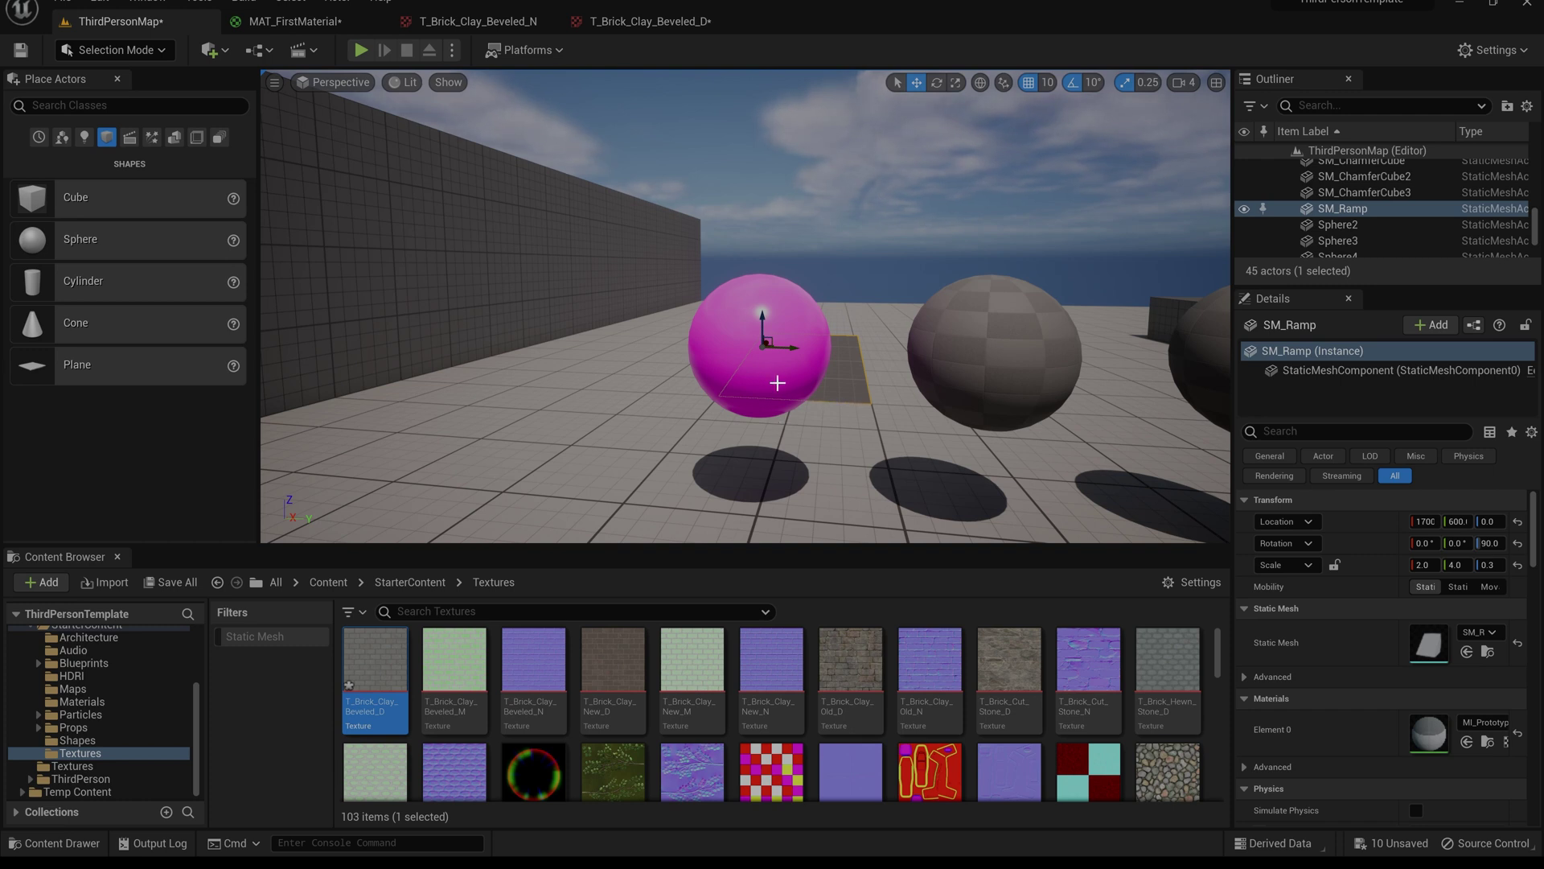
{"action": "left_click", "coordinate": [297, 22]}
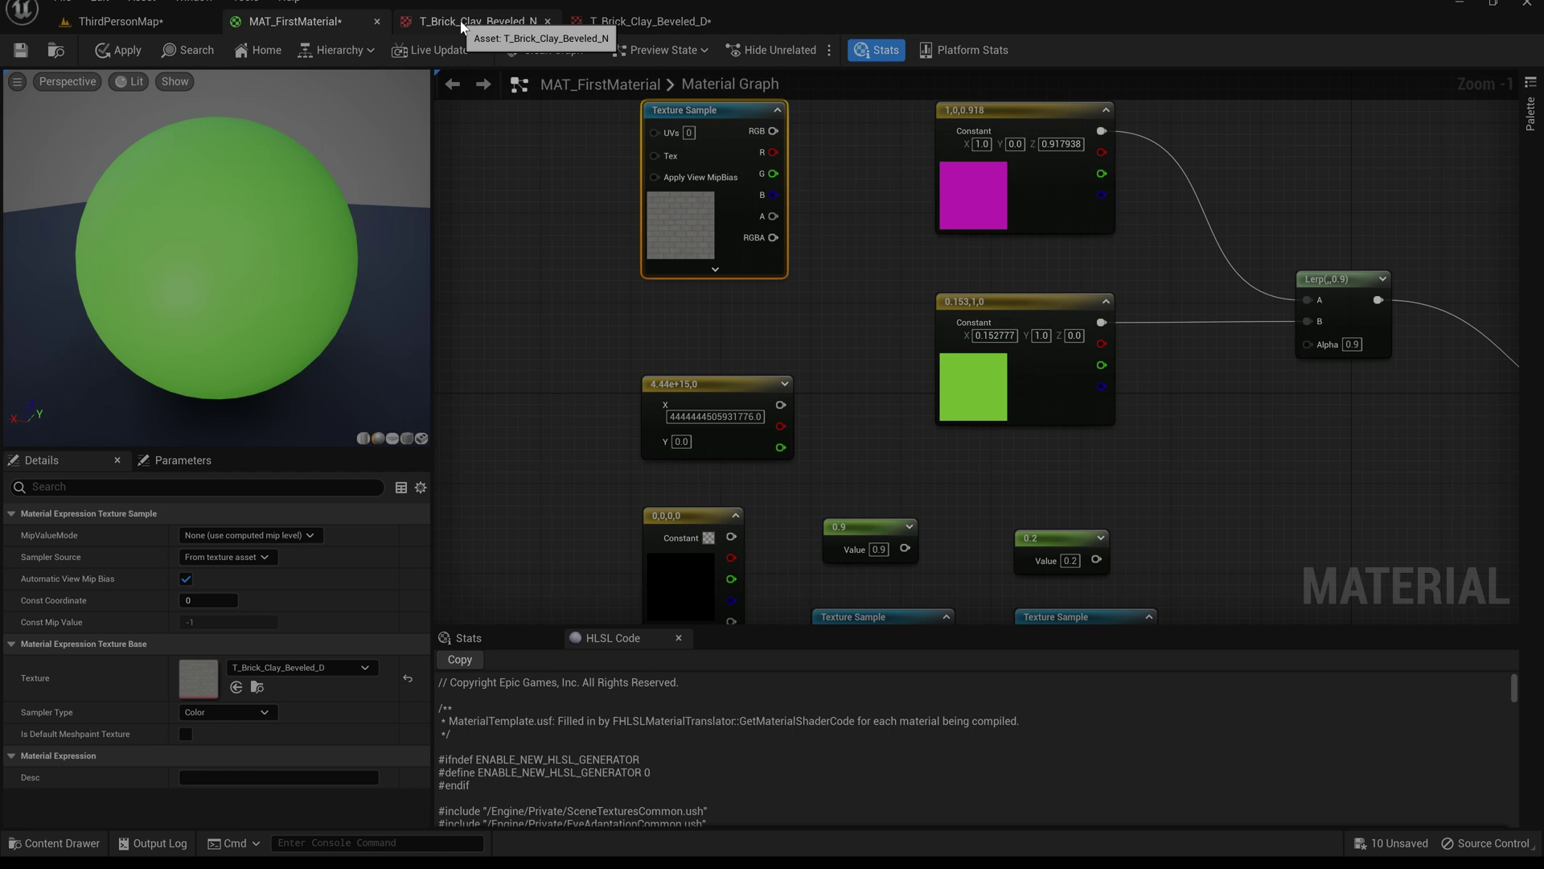
{"action": "left_click", "coordinate": [462, 24]}
{"action": "left_click", "coordinate": [365, 18]}
Examine the MAT_FirstMaterial node graph, including the main material node and the Texture Sample that uses T_Detail_Rocky_N.
{"action": "scroll", "coordinate": [901, 301], "scroll_direction": "up", "scroll_amount": 1}
{"action": "scroll", "coordinate": [905, 296], "scroll_direction": "down", "scroll_amount": 12}
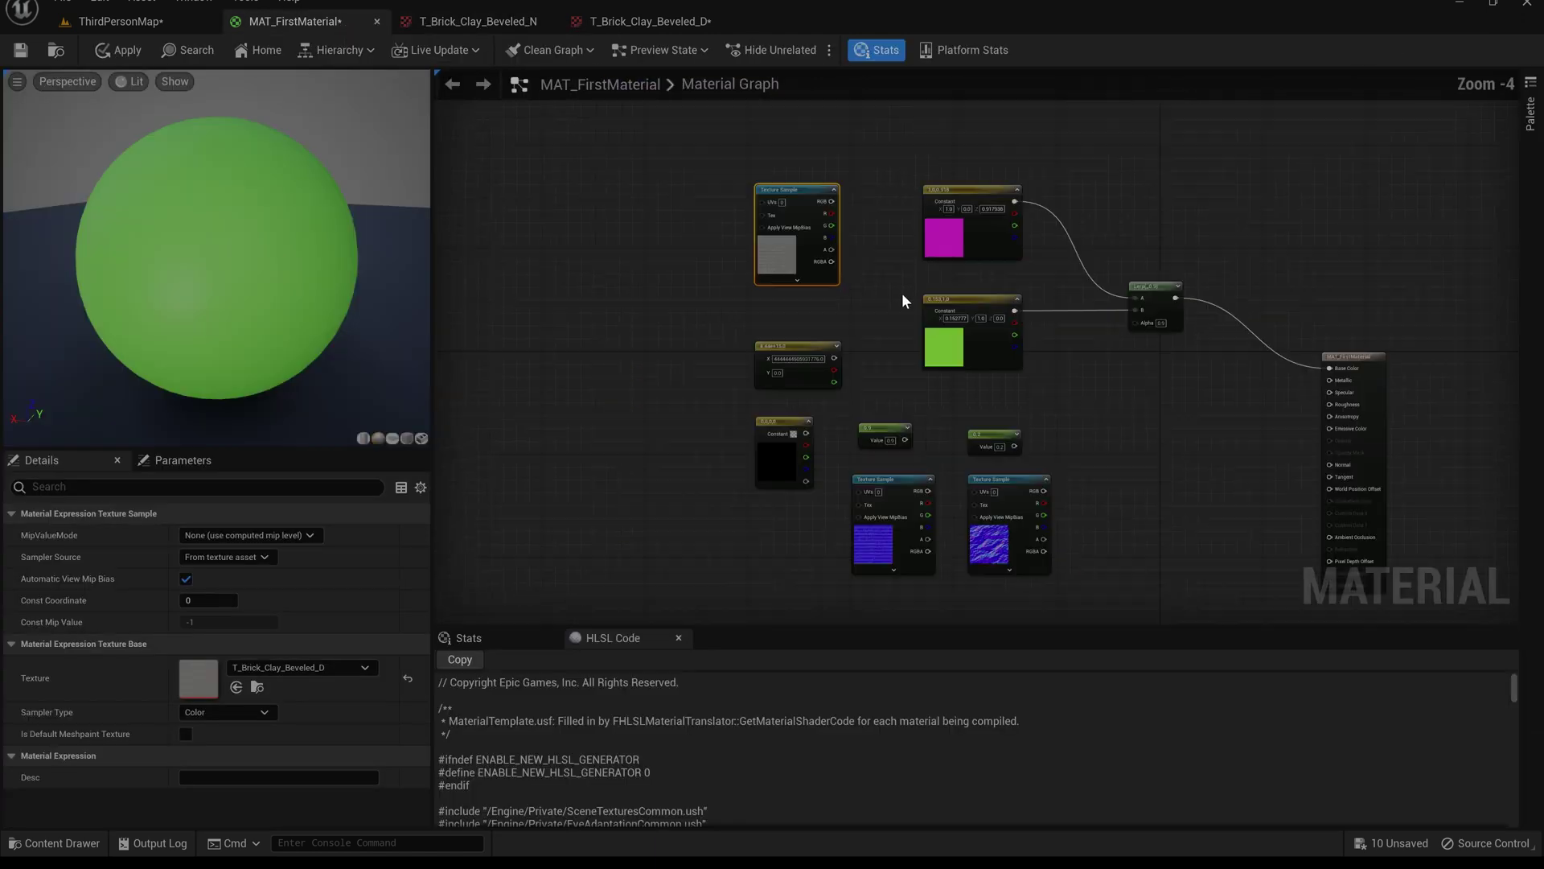
{"action": "scroll", "coordinate": [928, 311], "scroll_direction": "up", "scroll_amount": 10}
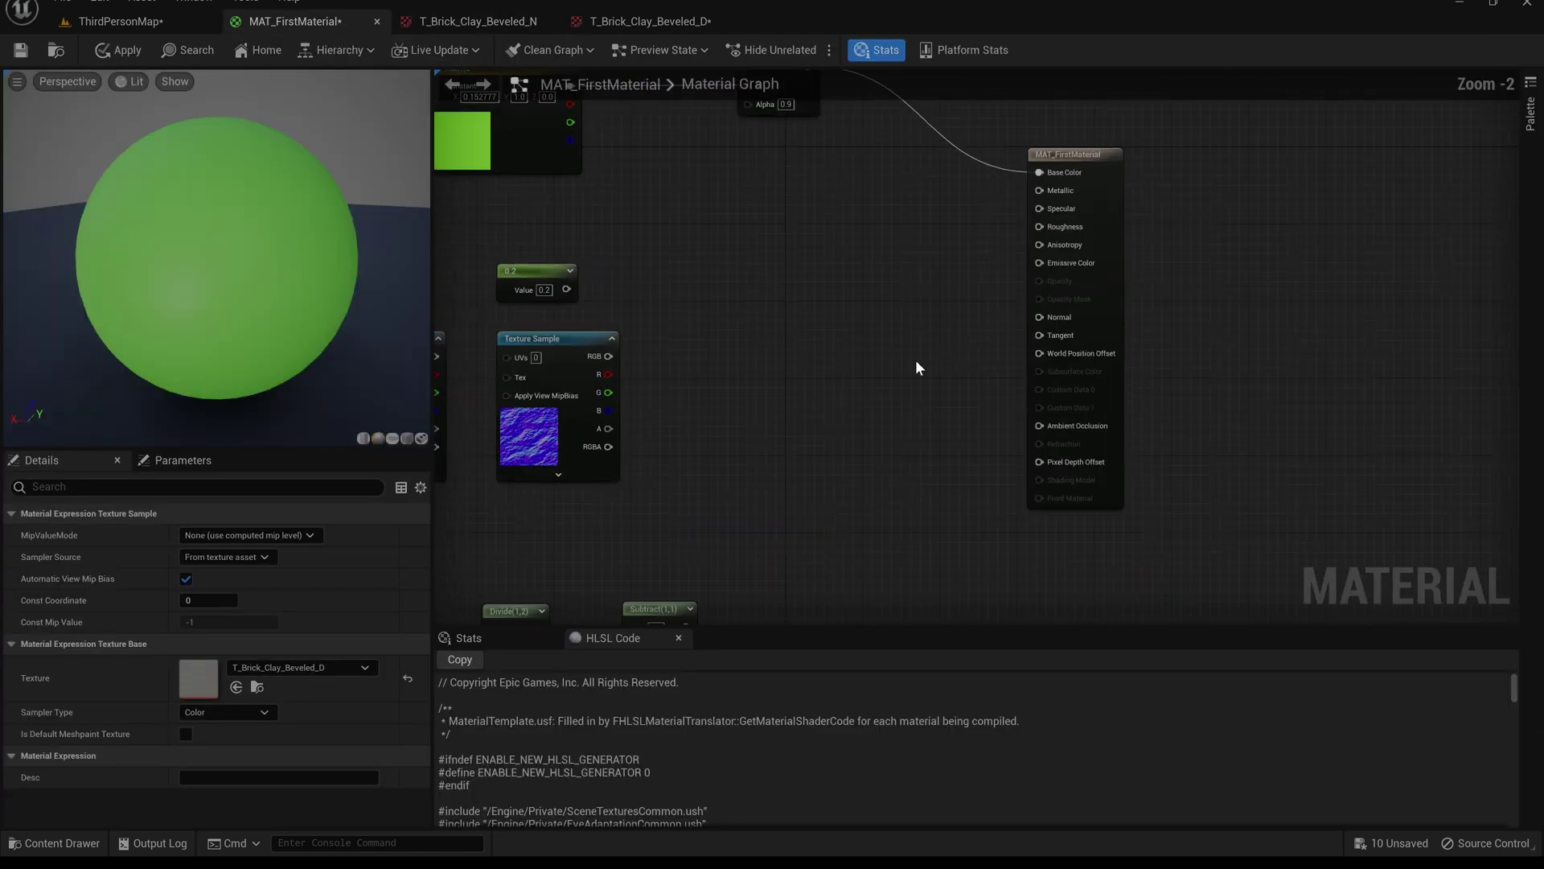
{"action": "key", "text": "Home"}
{"action": "left_click", "coordinate": [1181, 296]}
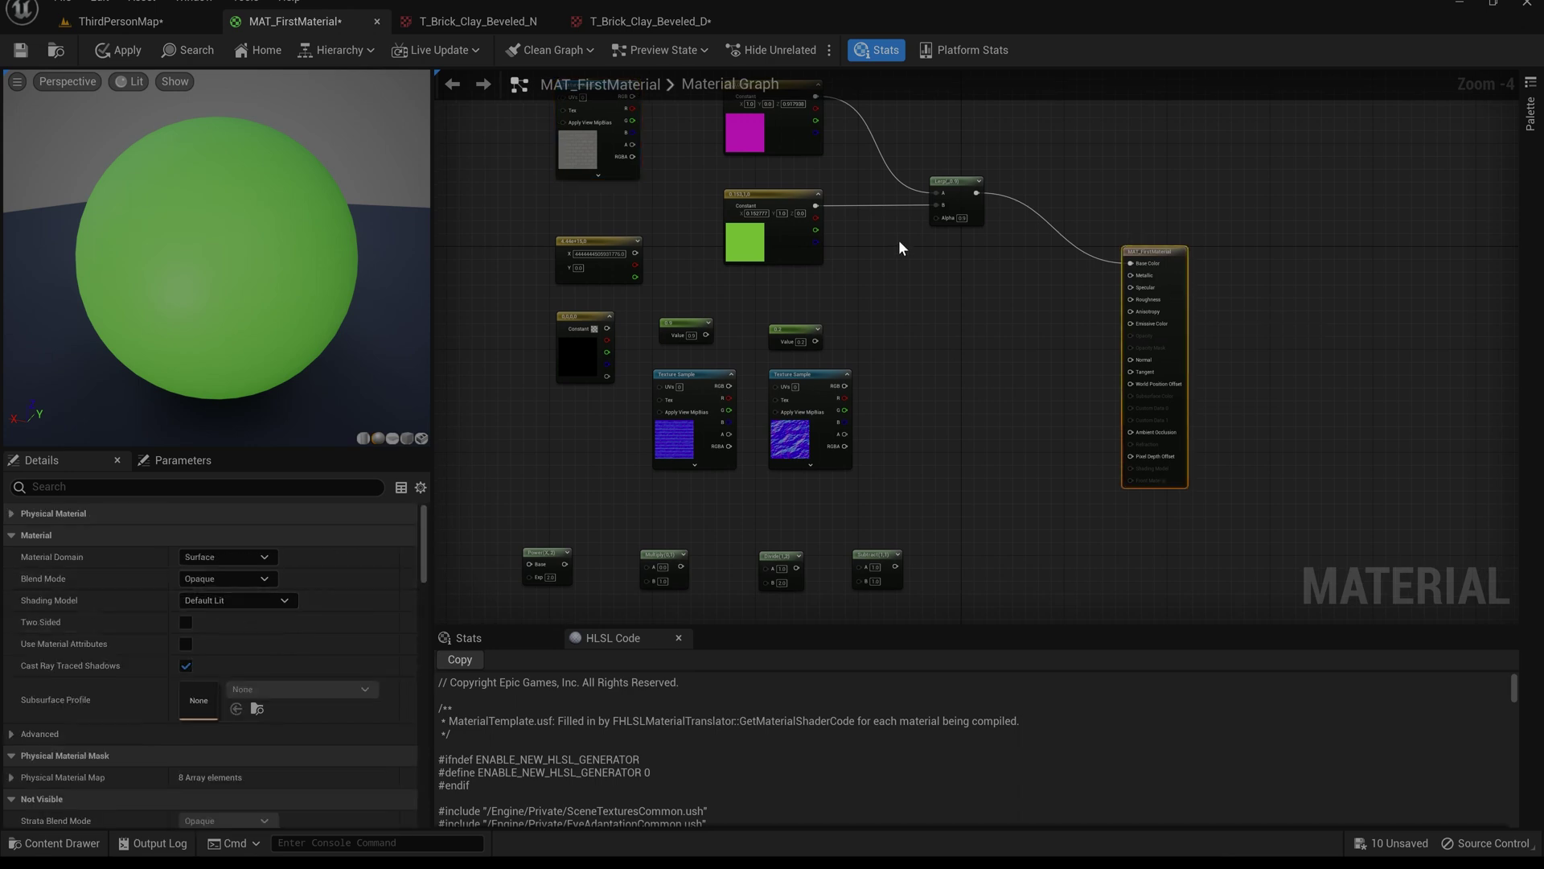
{"action": "right_click_drag", "start_coordinate": [948, 318], "coordinate": [1026, 371]}
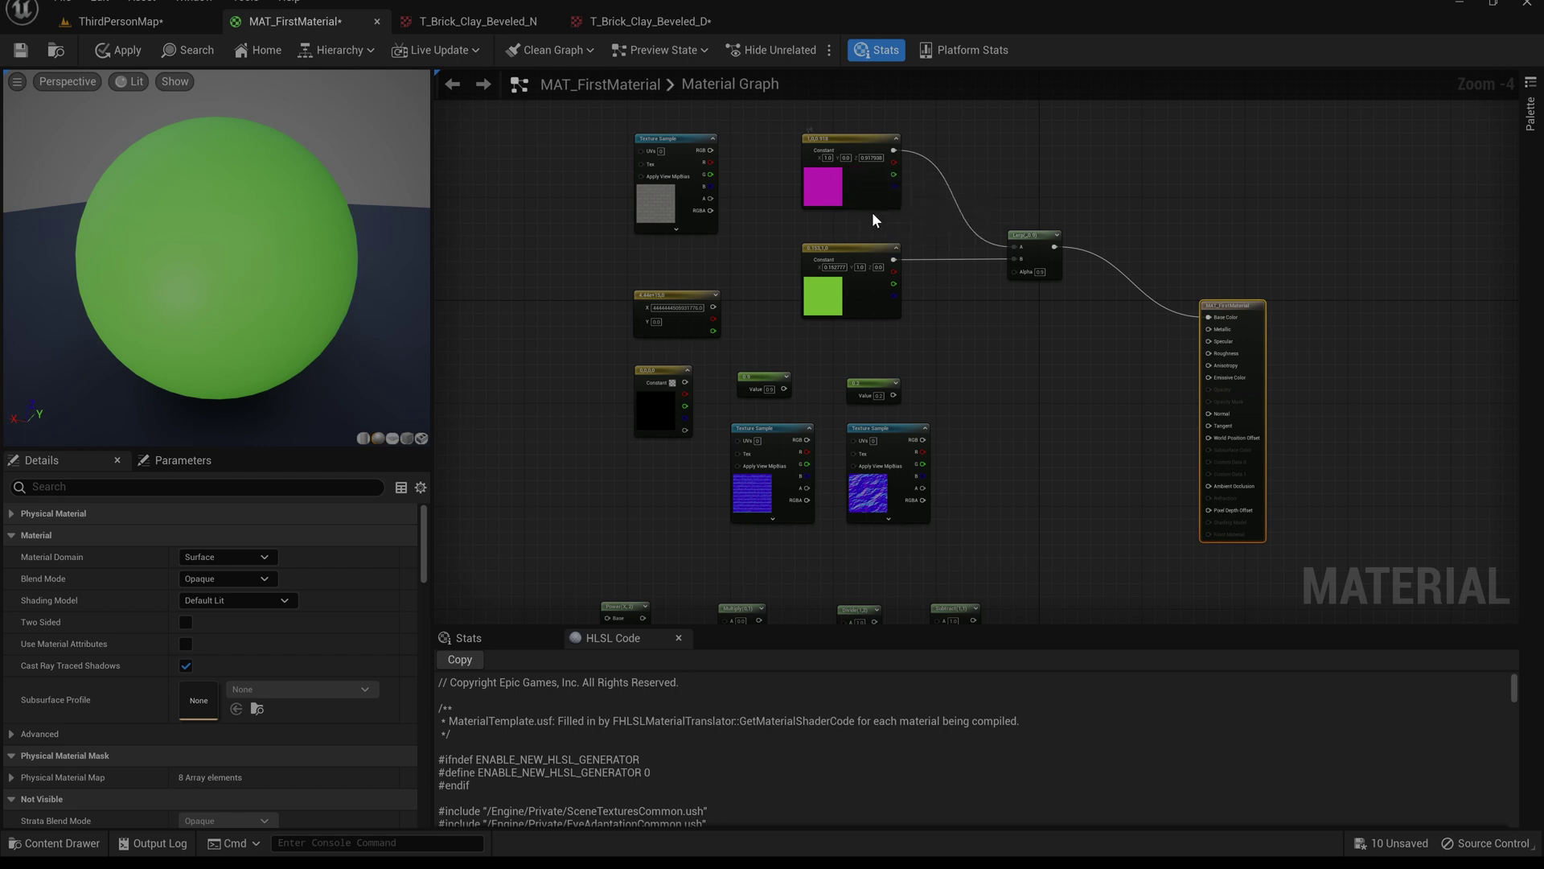
{"action": "right_click_drag", "start_coordinate": [979, 392], "coordinate": [968, 282]}
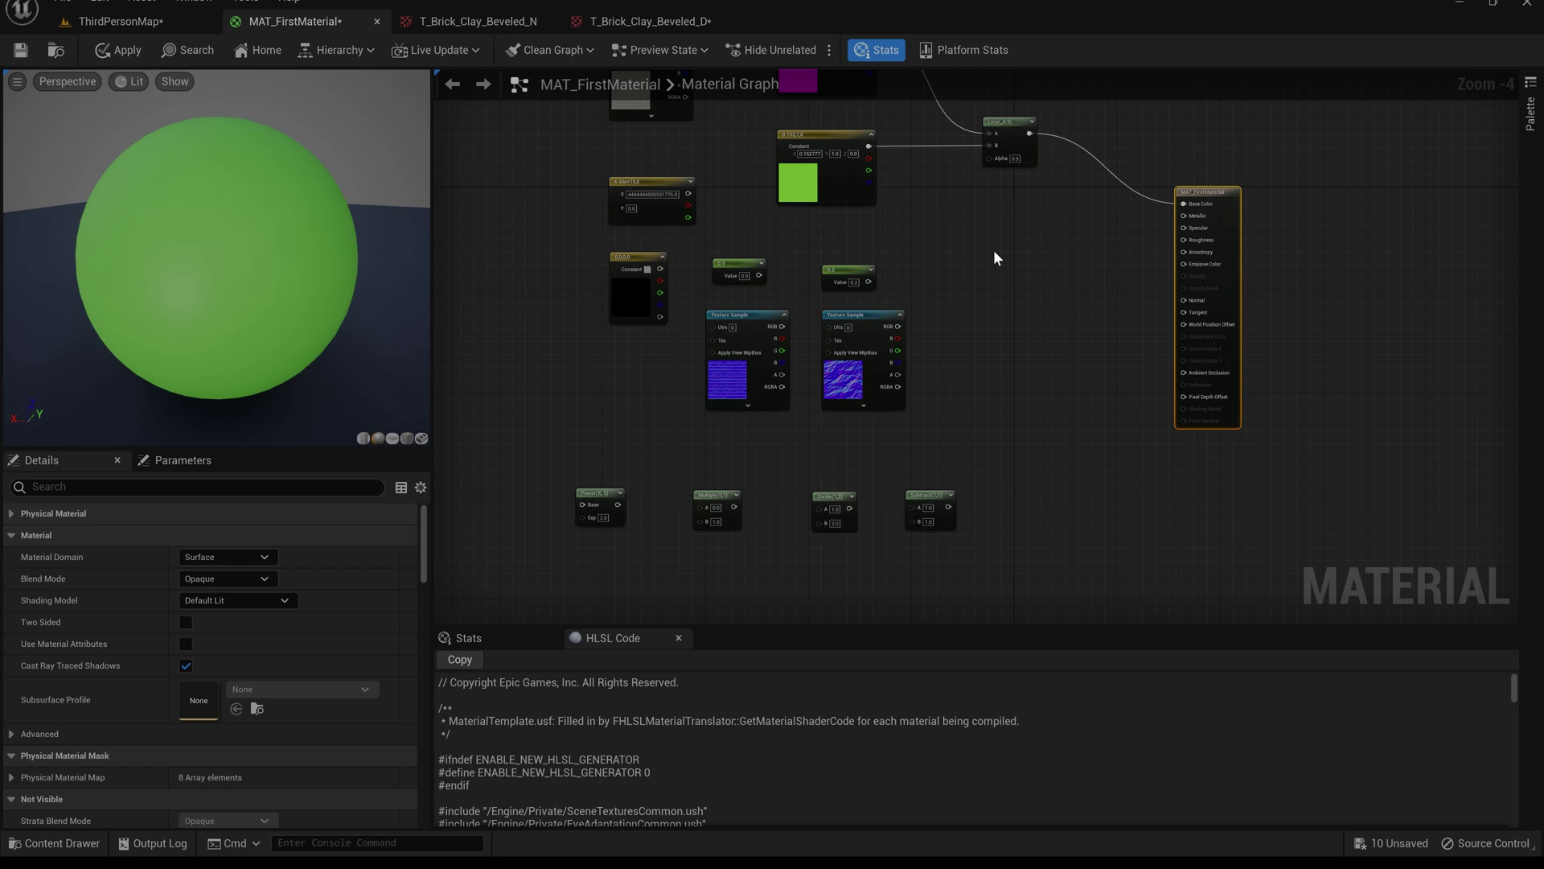
{"action": "right_click_drag", "start_coordinate": [996, 257], "coordinate": [969, 318]}
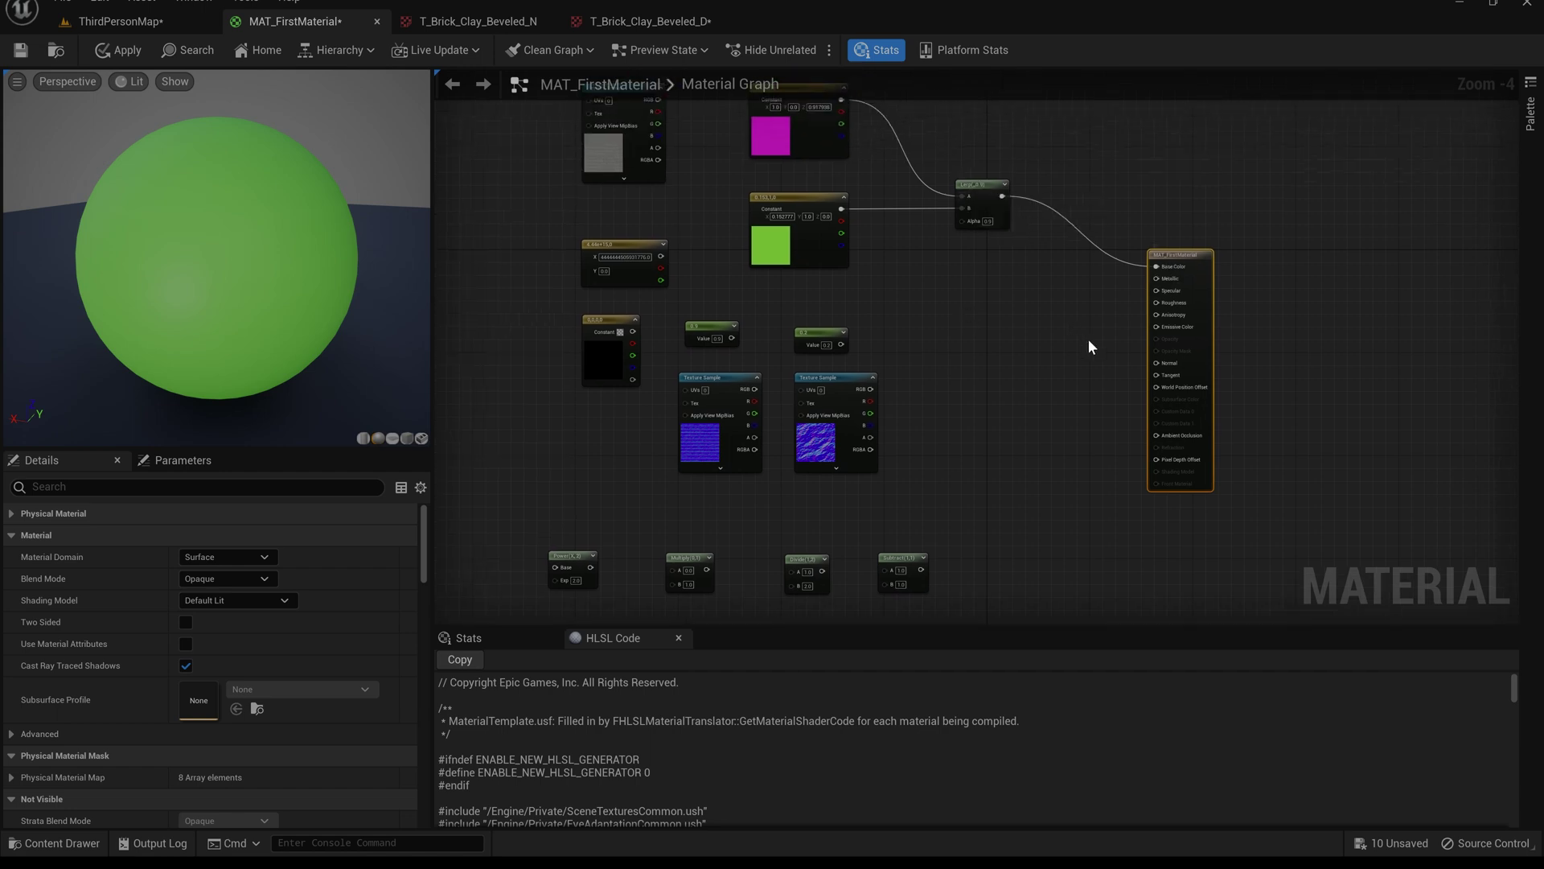
{"action": "left_click", "coordinate": [817, 445]}
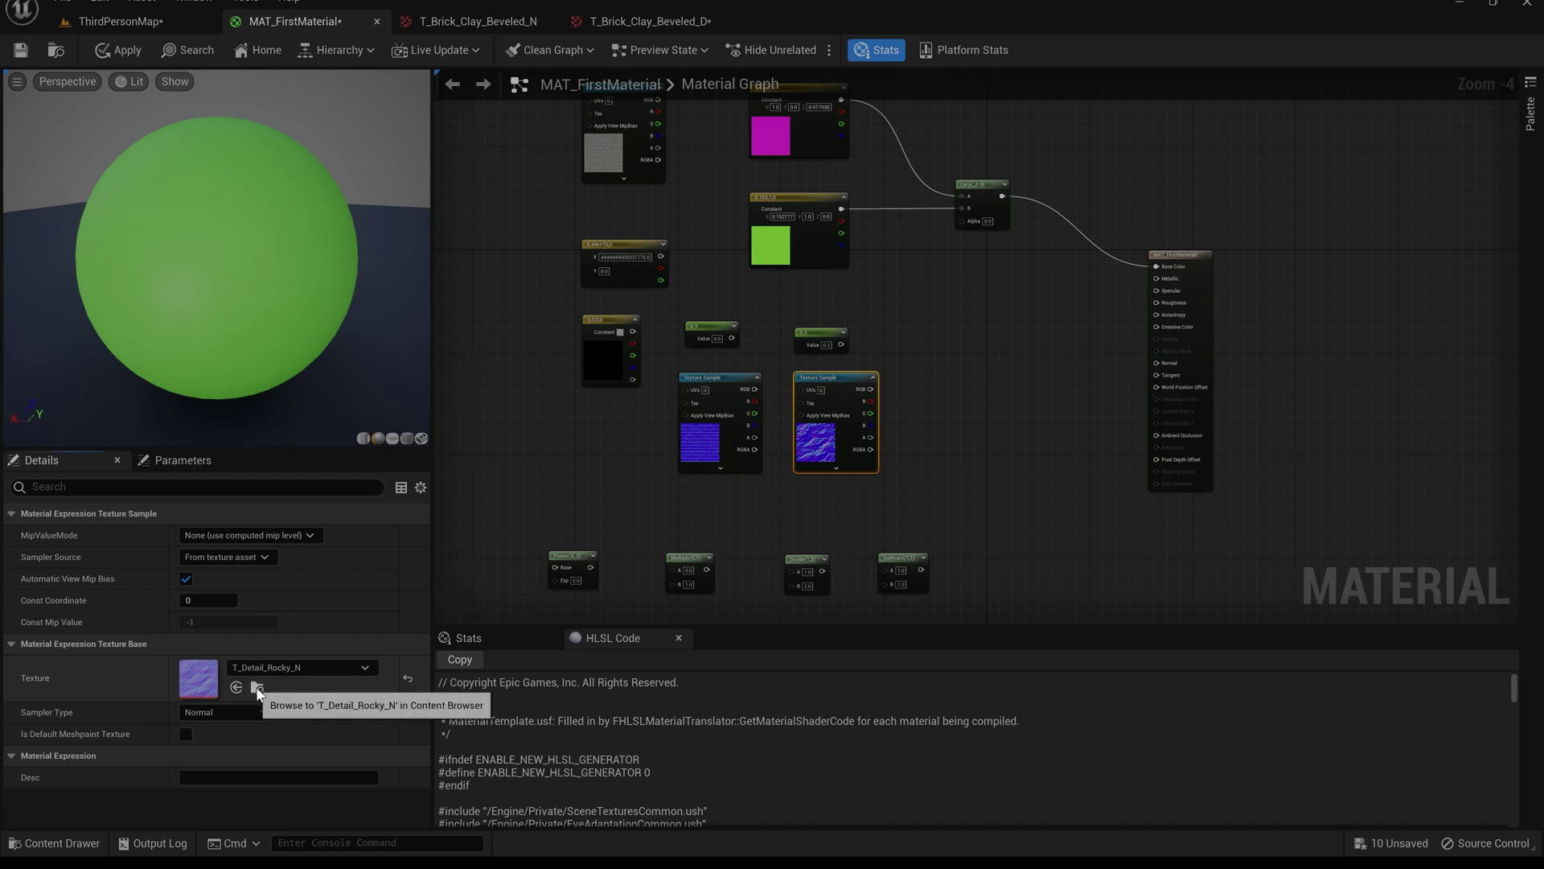
Locate T_Detail_Rocky_N from its Texture Sample, open the texture asset and examine its Compression Settings options.
{"action": "left_click", "coordinate": [258, 686]}
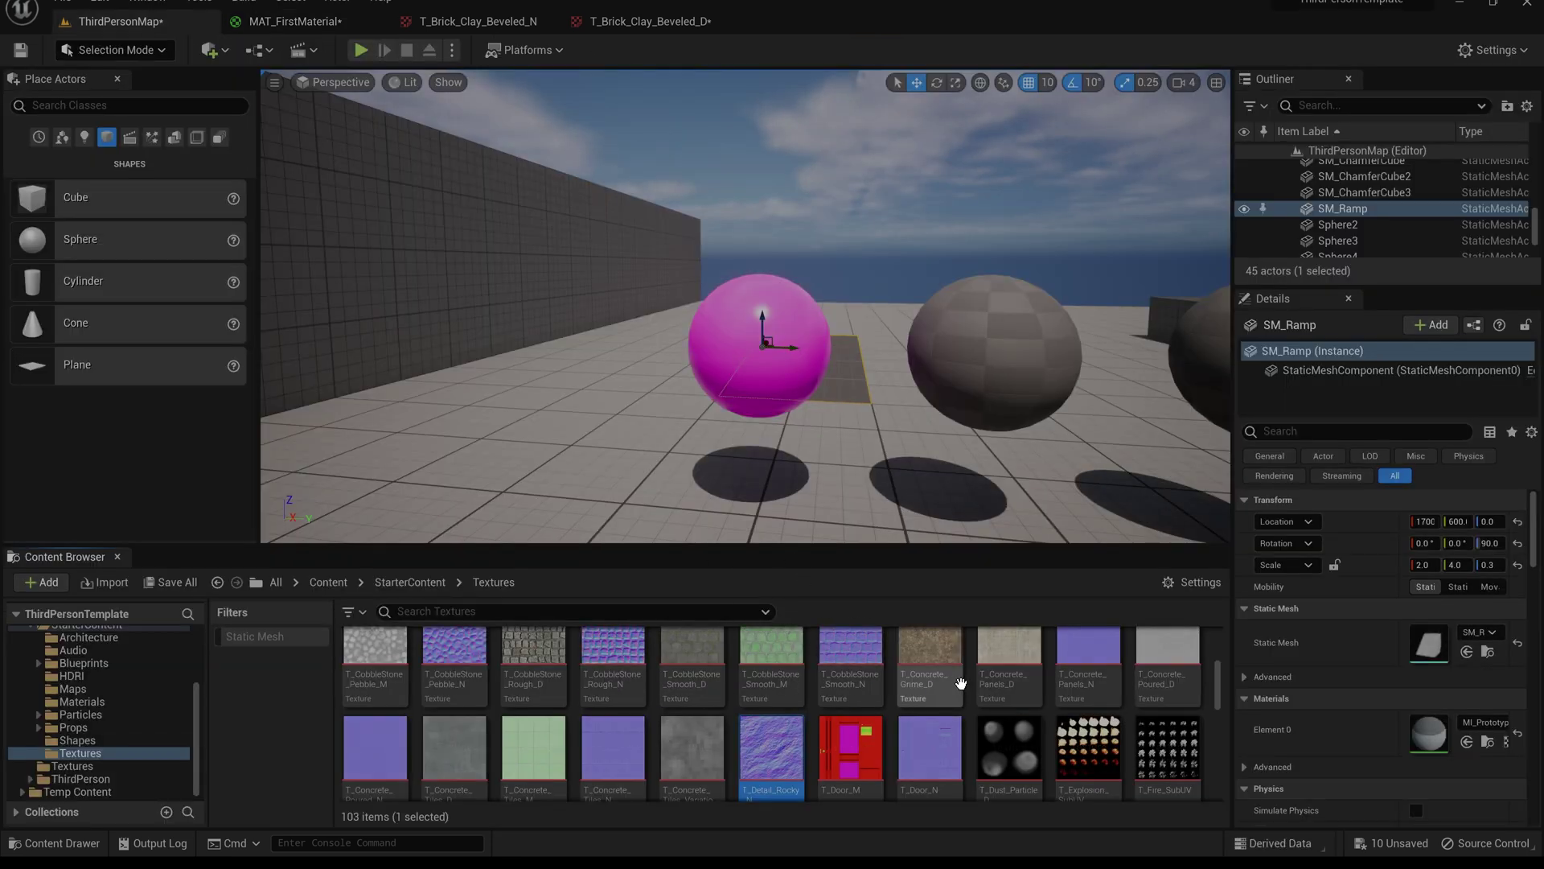
{"action": "double_click", "coordinate": [774, 750]}
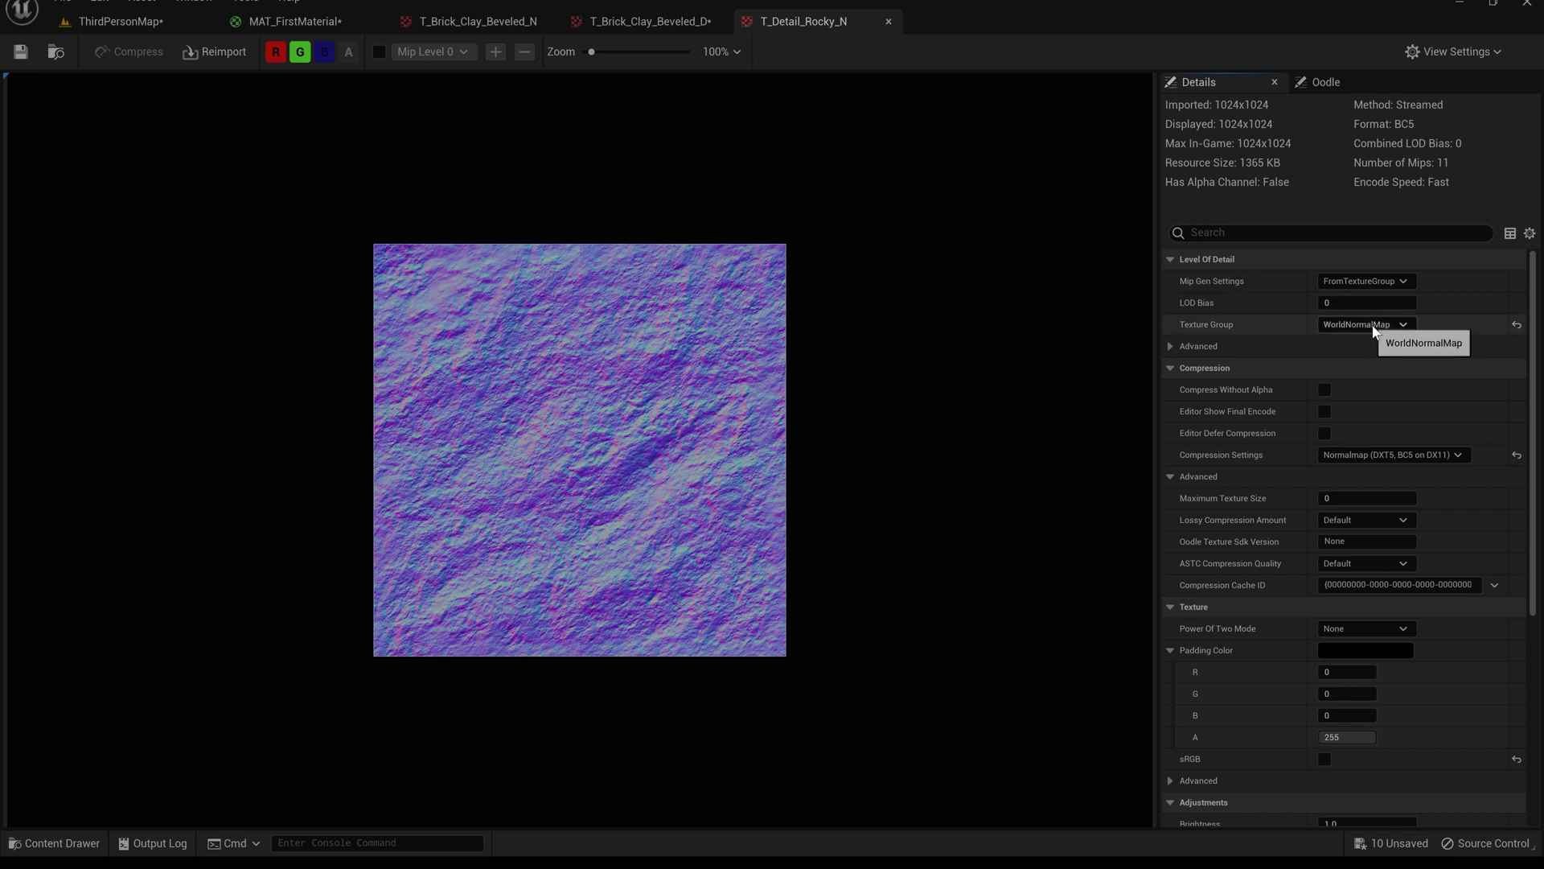
{"action": "left_click", "coordinate": [1374, 456]}
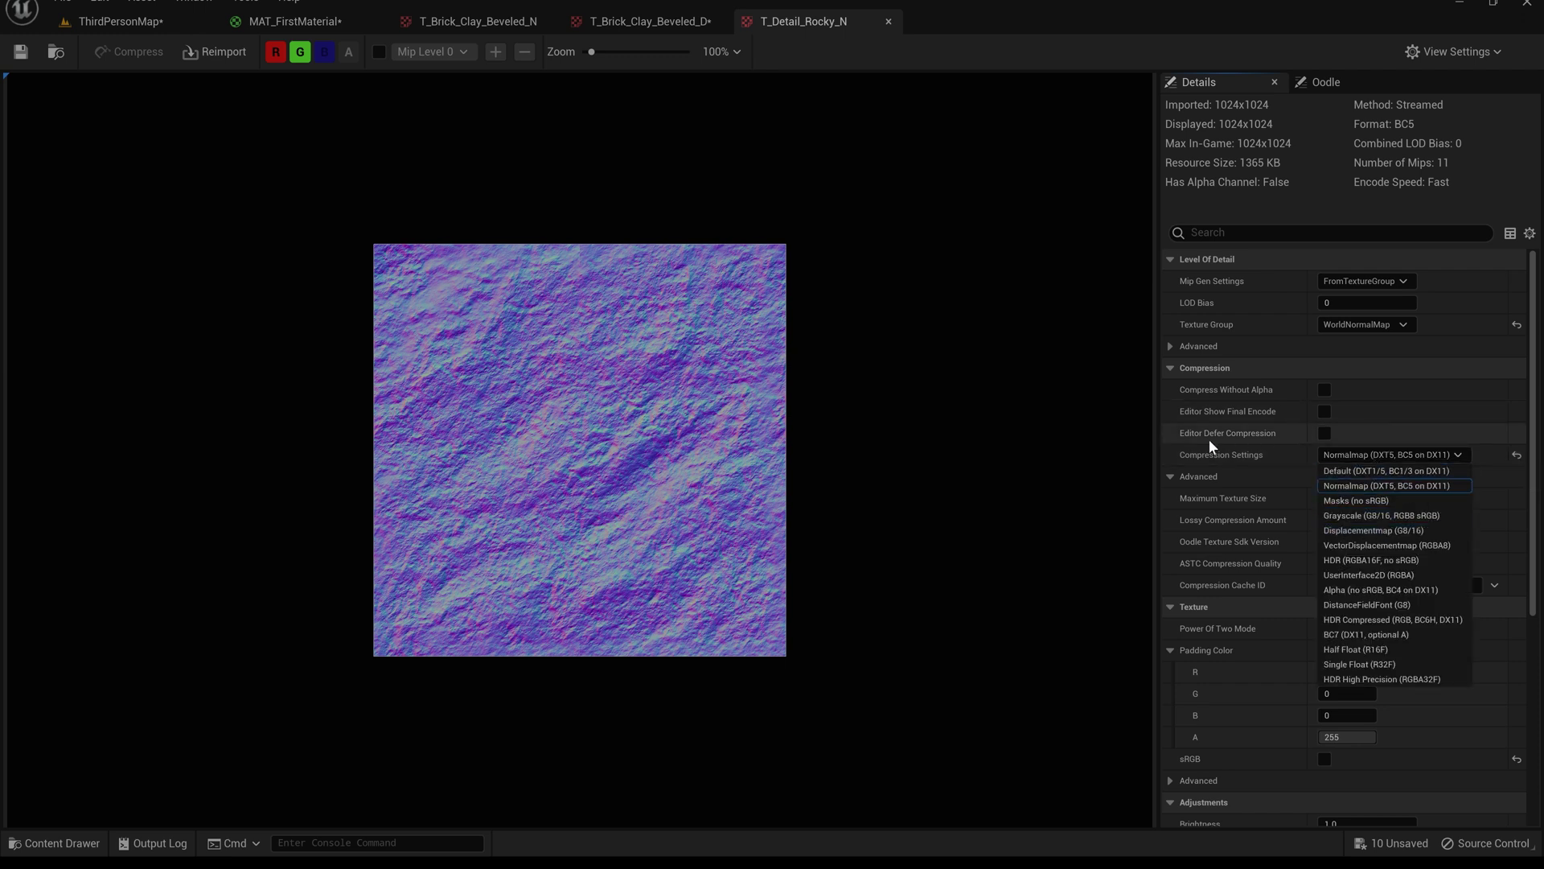
{"action": "left_click", "coordinate": [1171, 455]}
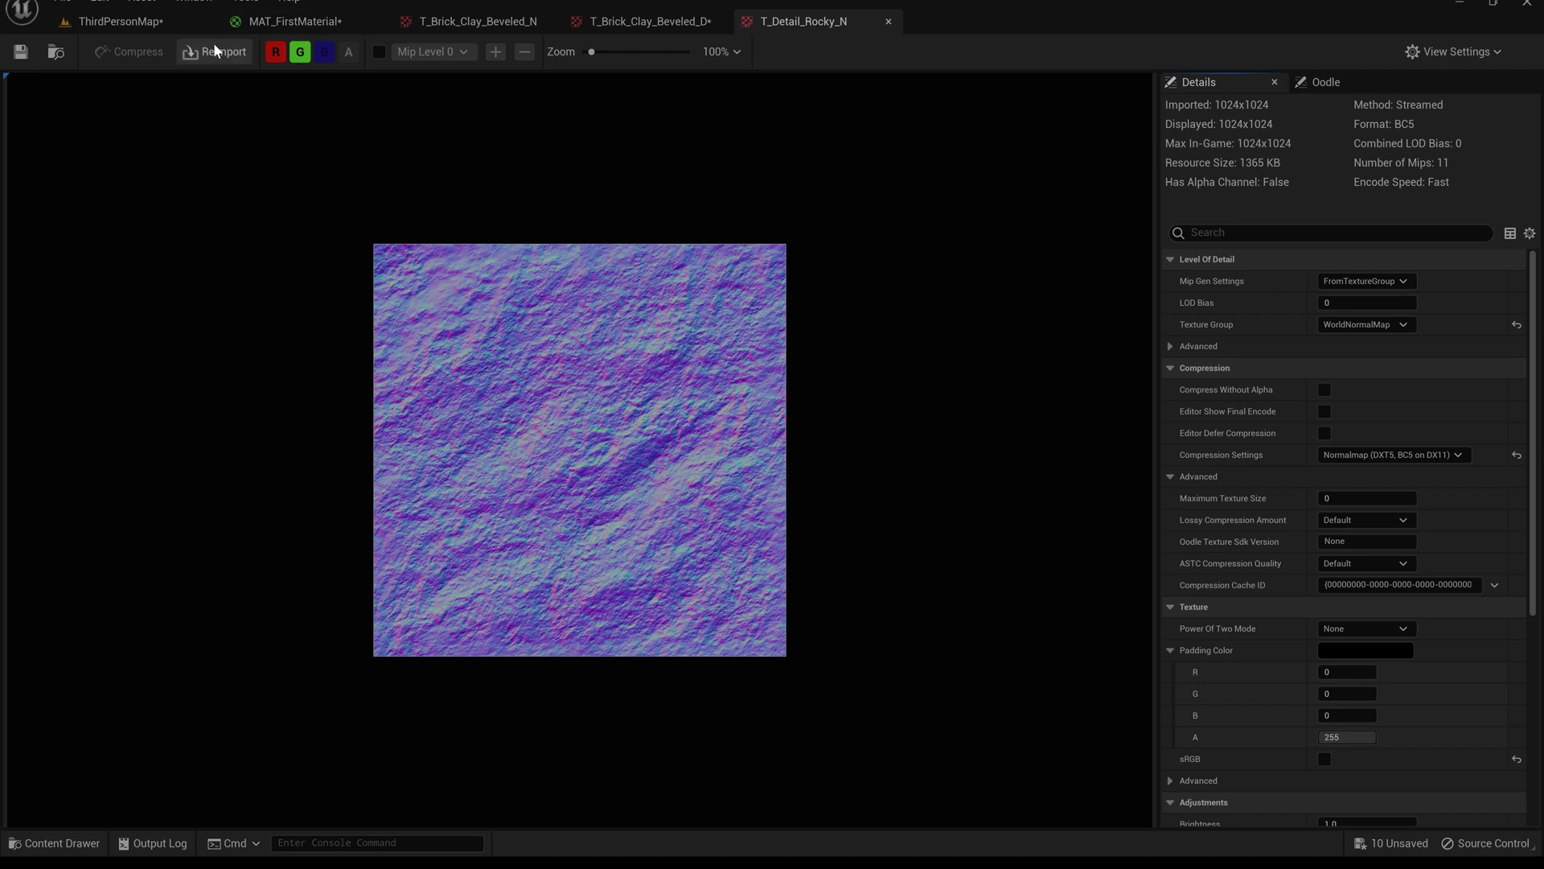
Return to the MAT_FirstMaterial graph, select the main material node and look through its material properties.
{"action": "left_click", "coordinate": [121, 21]}
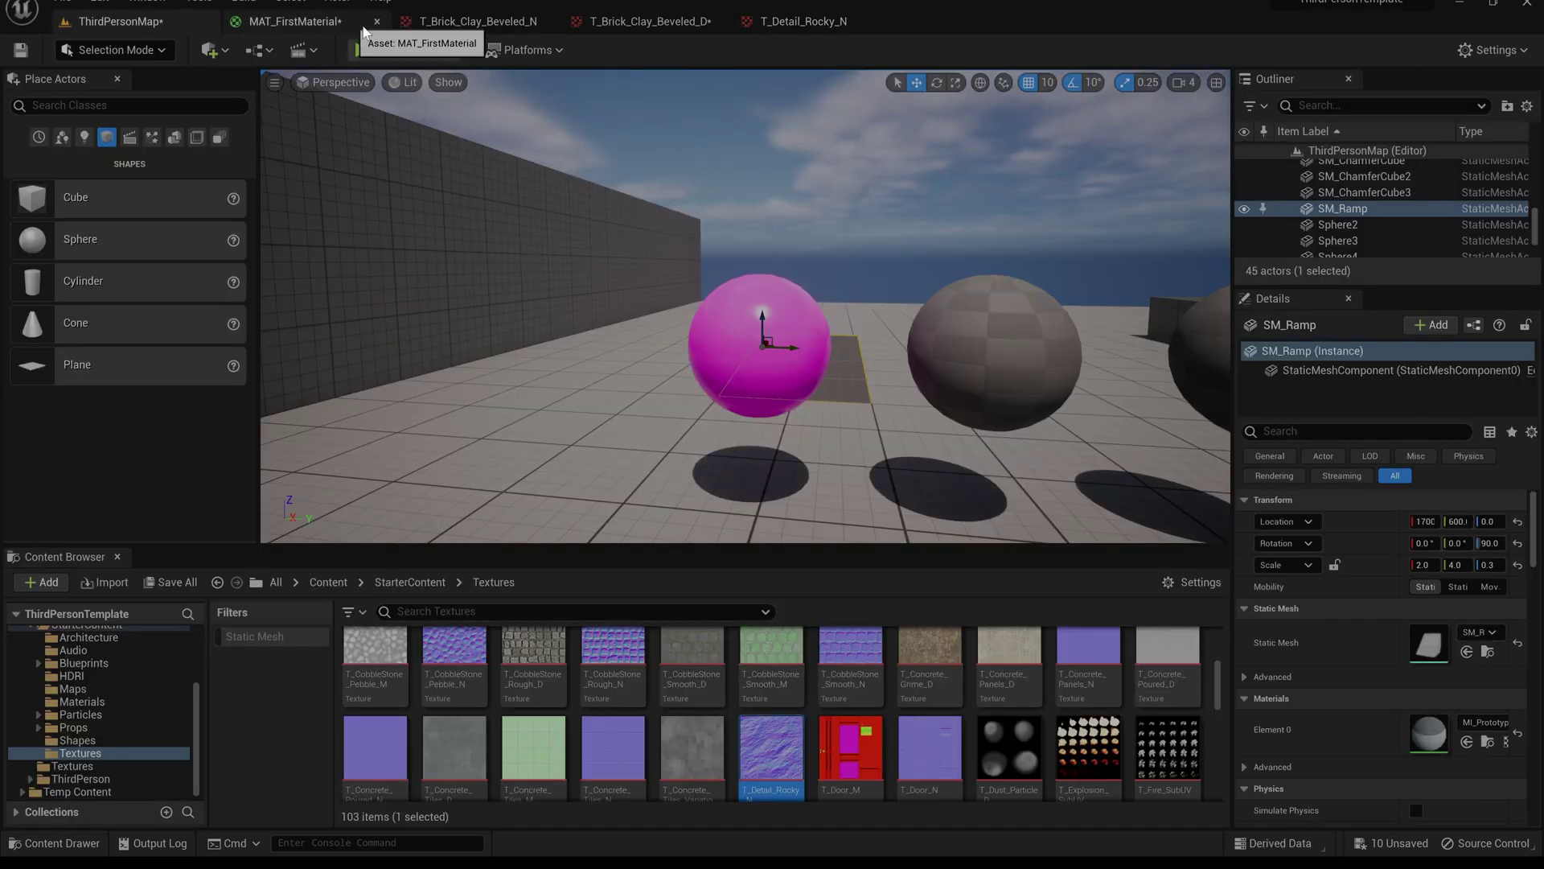
{"action": "left_click", "coordinate": [345, 24]}
{"action": "scroll", "coordinate": [951, 424], "scroll_direction": "down", "scroll_amount": 2}
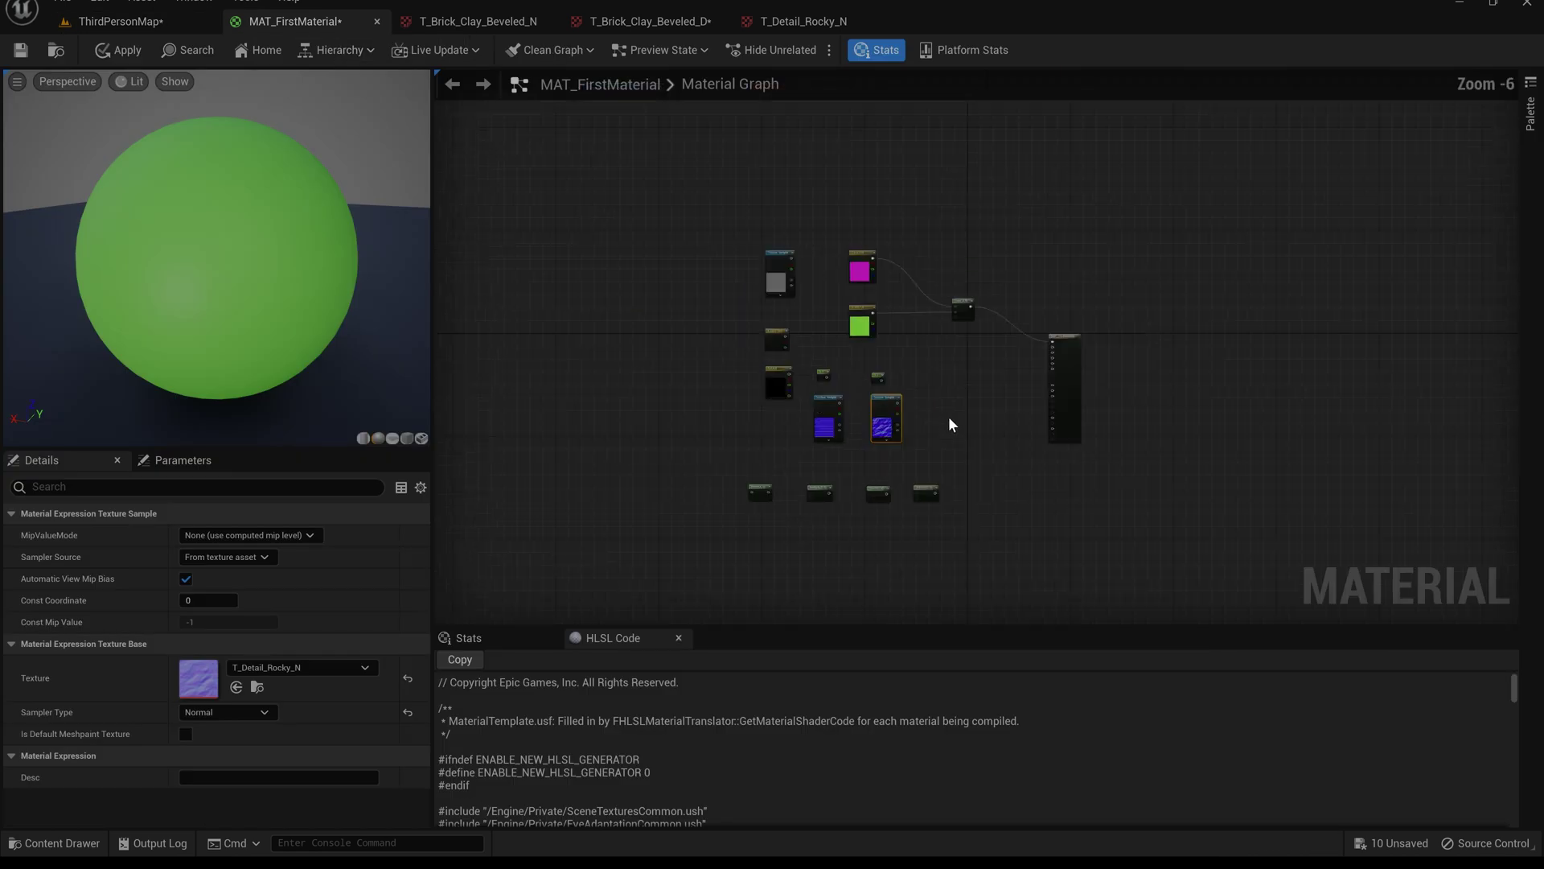
{"action": "scroll", "coordinate": [950, 425], "scroll_direction": "up", "scroll_amount": 1}
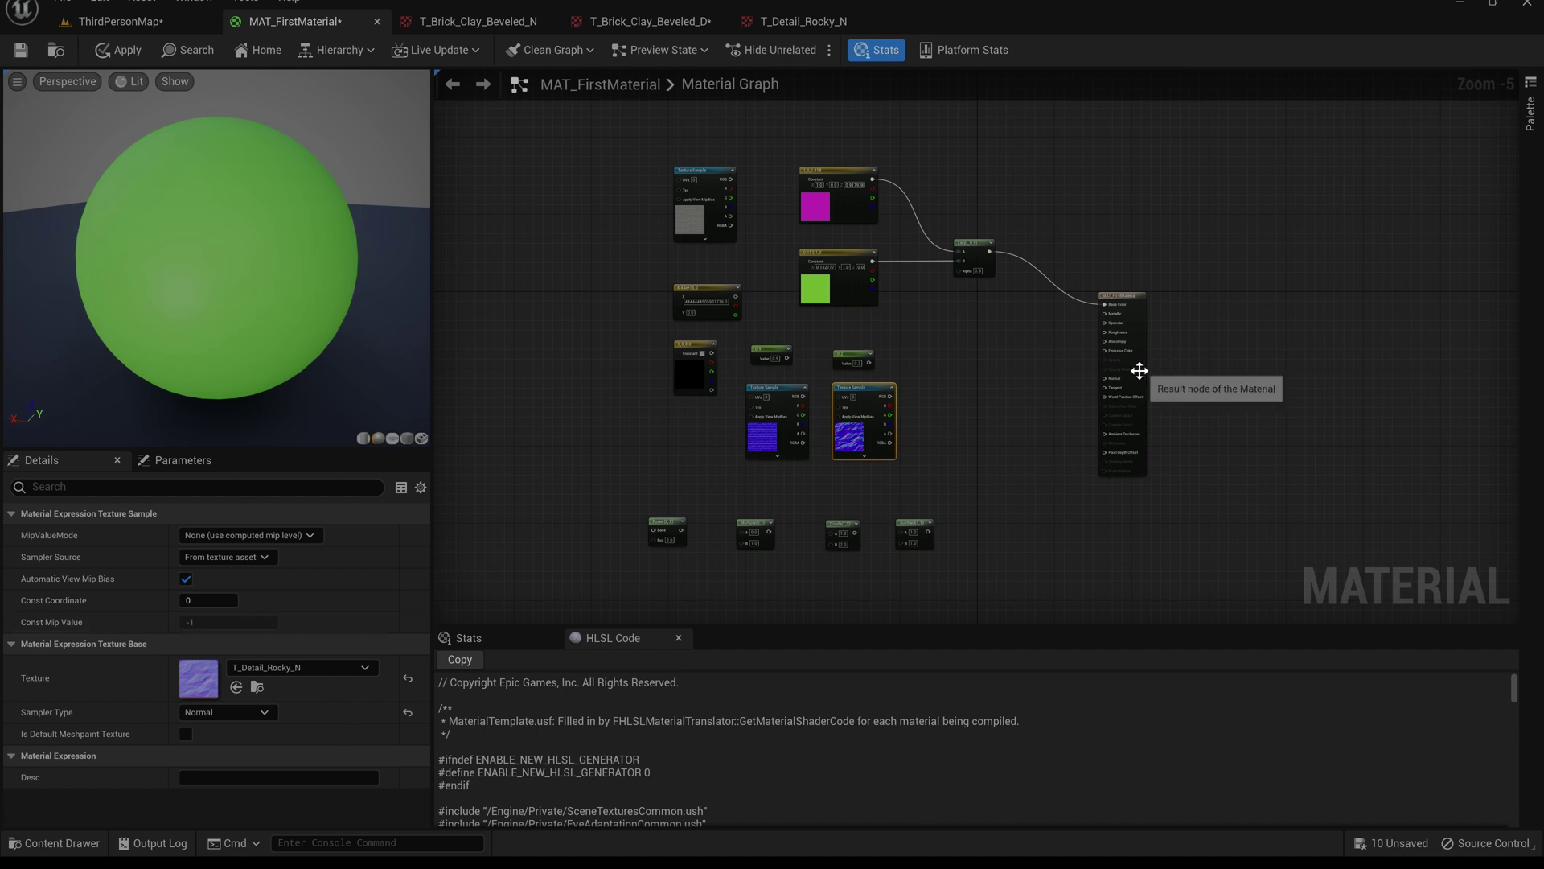
{"action": "left_click", "coordinate": [1137, 372]}
{"action": "scroll", "coordinate": [314, 647], "scroll_direction": "down", "scroll_amount": 3}
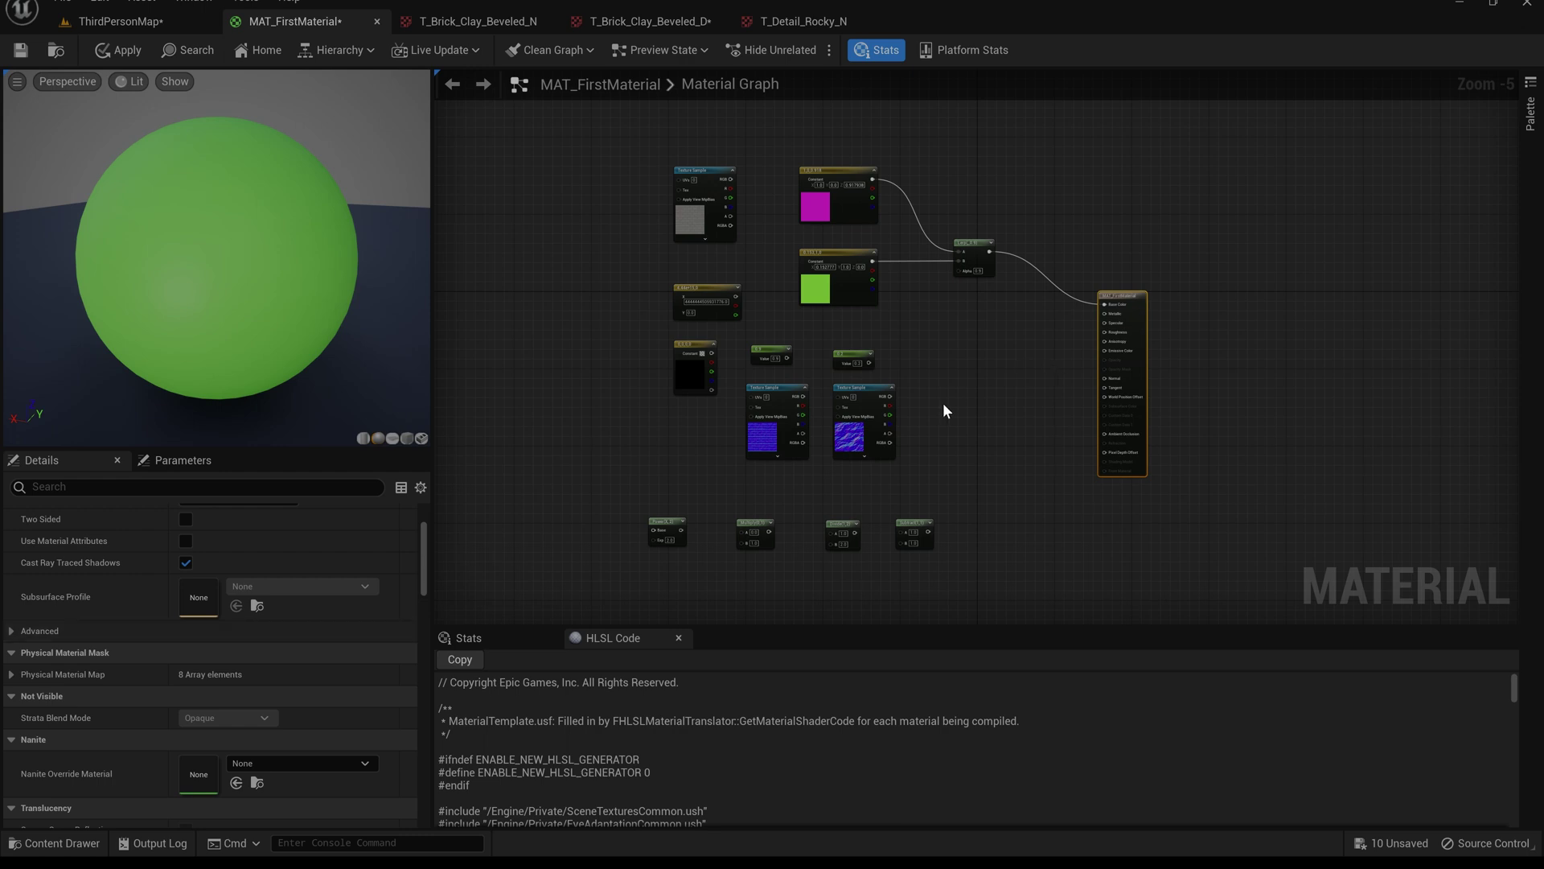
{"action": "scroll", "coordinate": [944, 410], "scroll_direction": "up", "scroll_amount": 1}
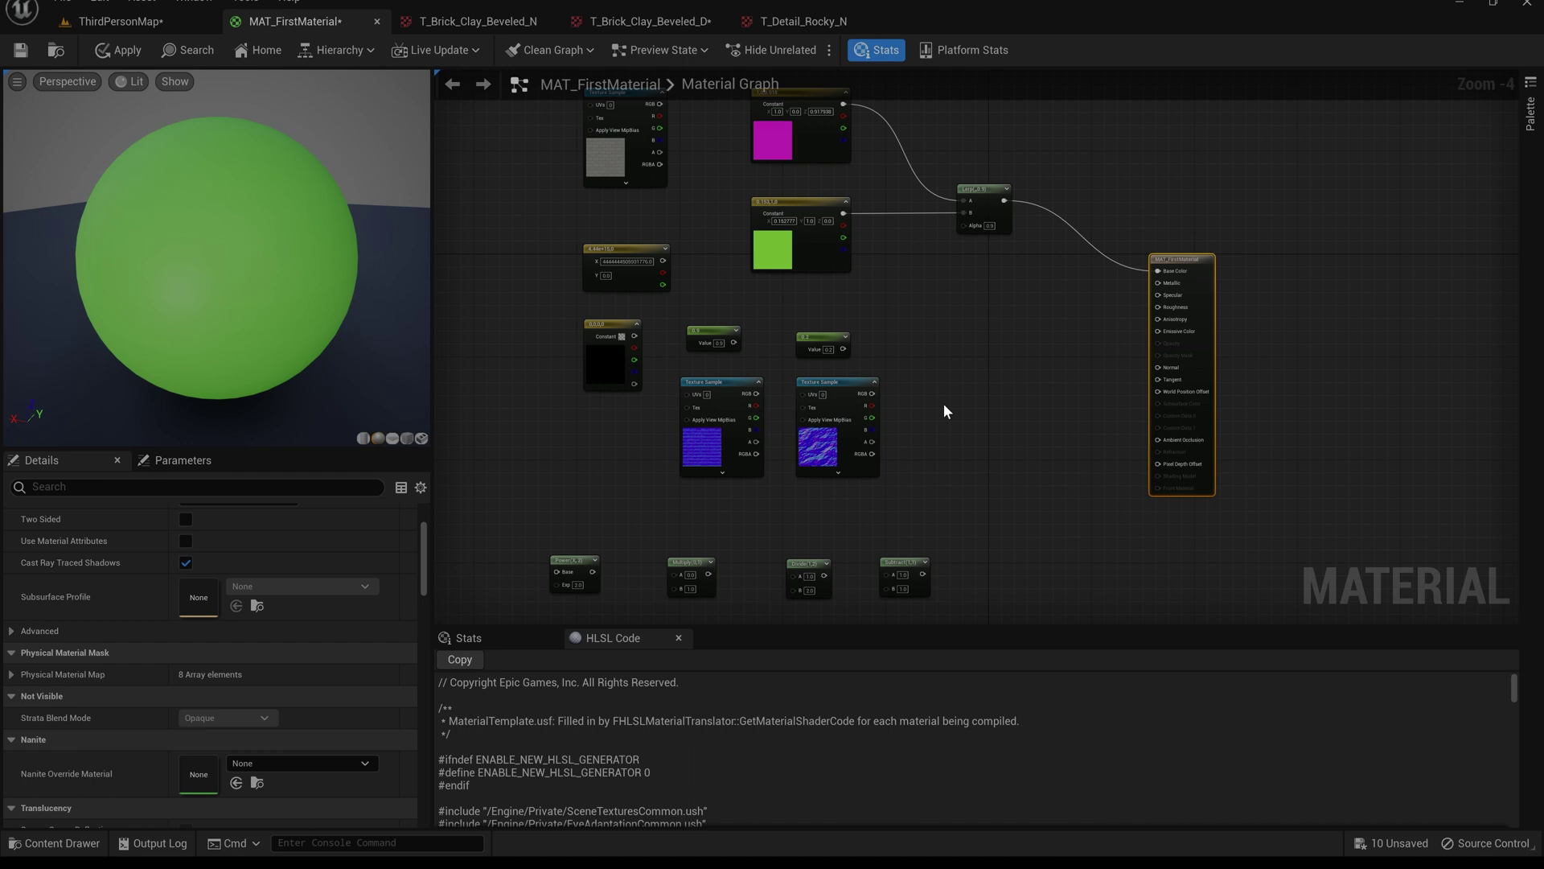